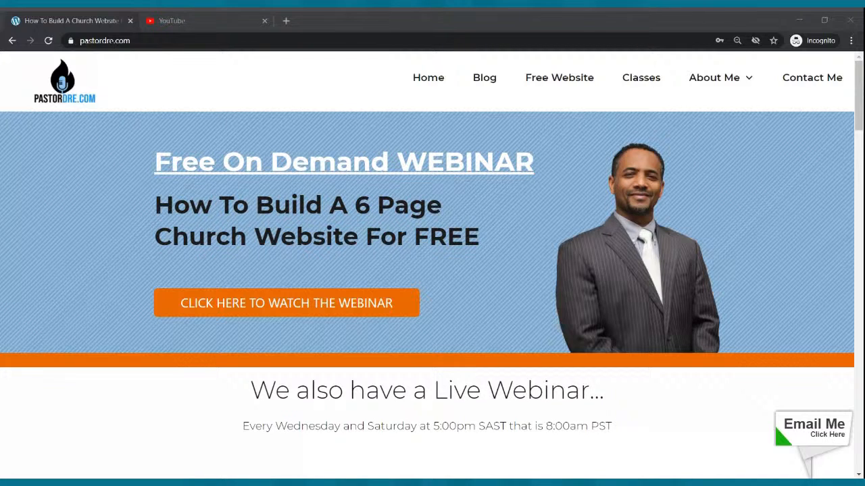
- Load mycoolchurch.siterubix.com in a new tab, then go back to the pastordre.com tab
{"action": "left_click", "coordinate": [286, 20]}
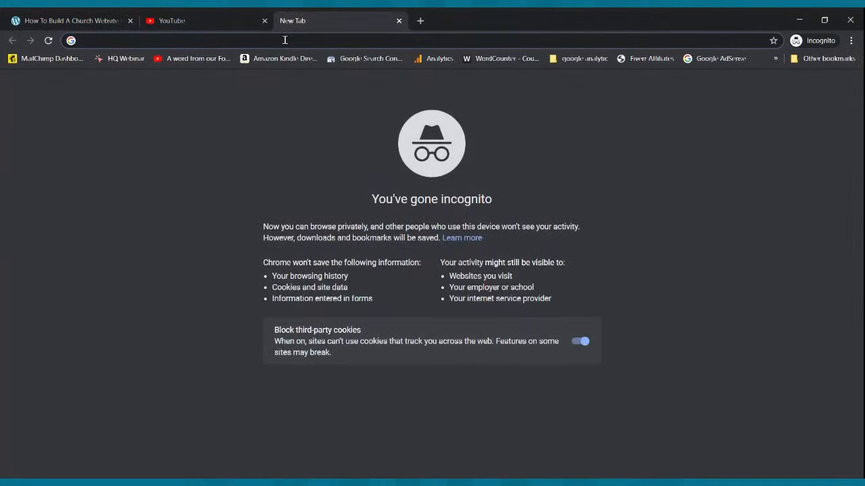
{"action": "type", "text": "mycoolchurch.siterubix.com"}
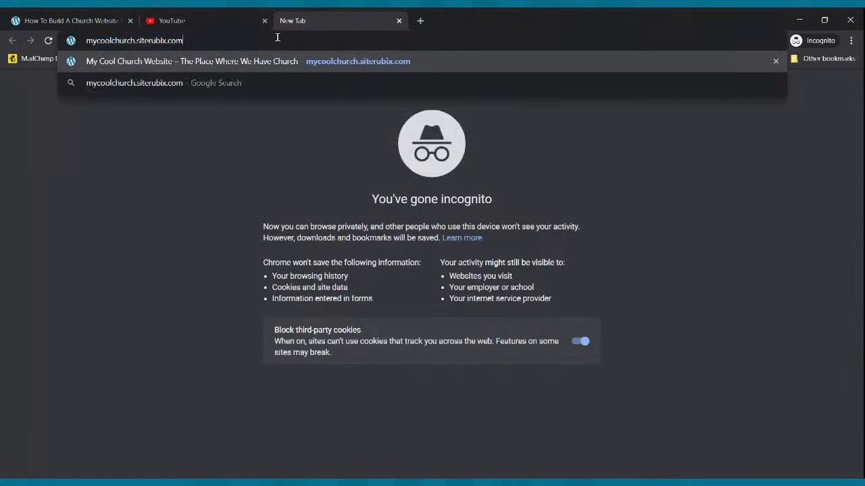
{"action": "key", "text": "Return"}
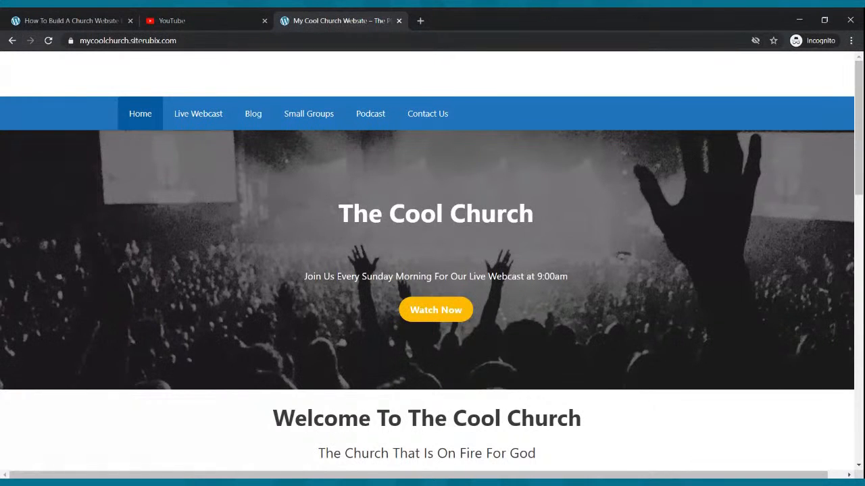
{"action": "left_click", "coordinate": [57, 17]}
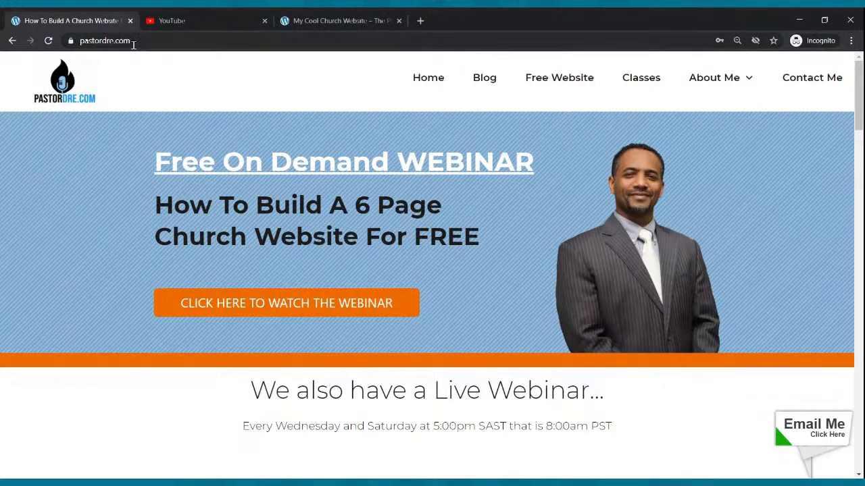
- Open the Free Website sign-up page and enter 'theradicalchurch' as the website name
{"action": "left_click", "coordinate": [545, 80]}
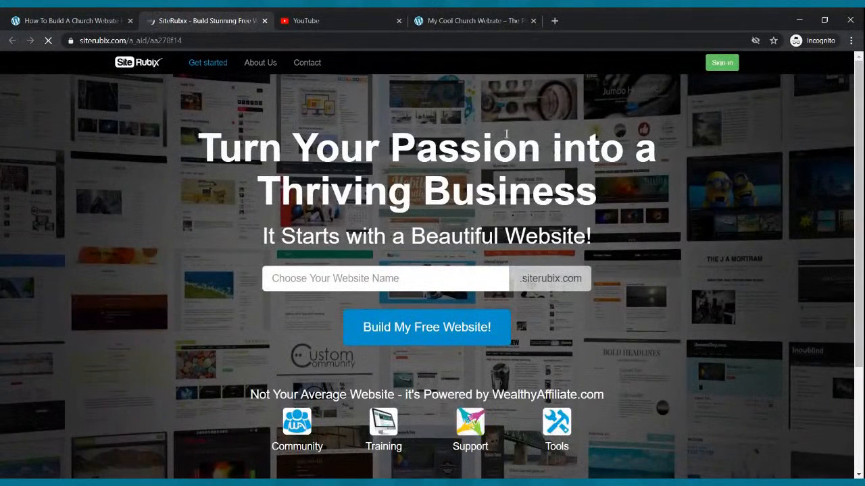
{"action": "left_click", "coordinate": [455, 277]}
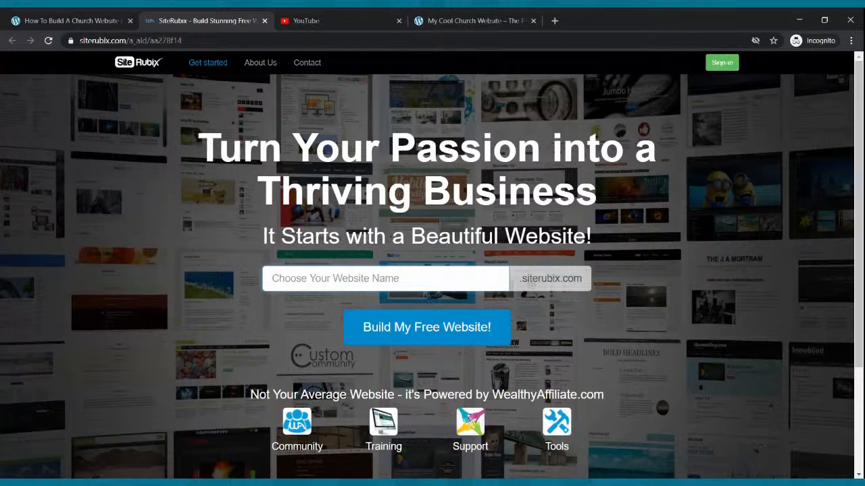
{"action": "left_click", "coordinate": [456, 277]}
{"action": "type", "text": "the"}
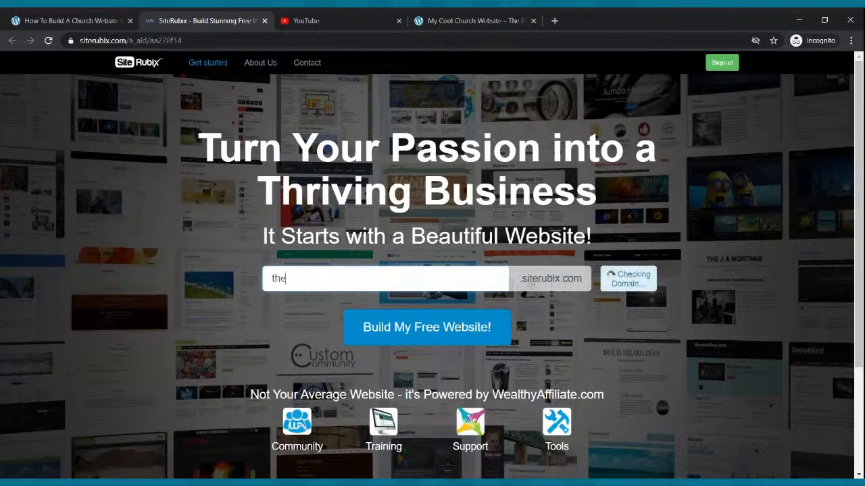
{"action": "type", "text": "radicalchurch"}
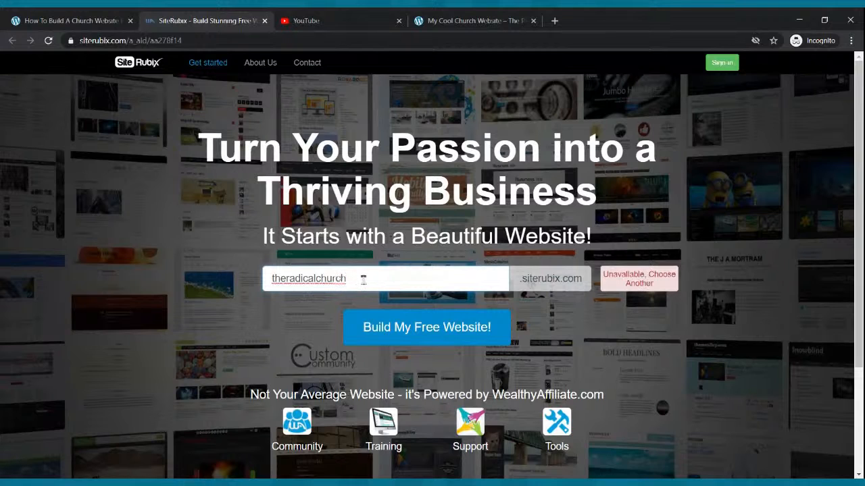
- Replace the taken names theradicalchurch and mychurchwebsite with available 'mynewwebsite', then build it
{"action": "left_click_drag", "start_coordinate": [364, 280], "coordinate": [250, 285]}
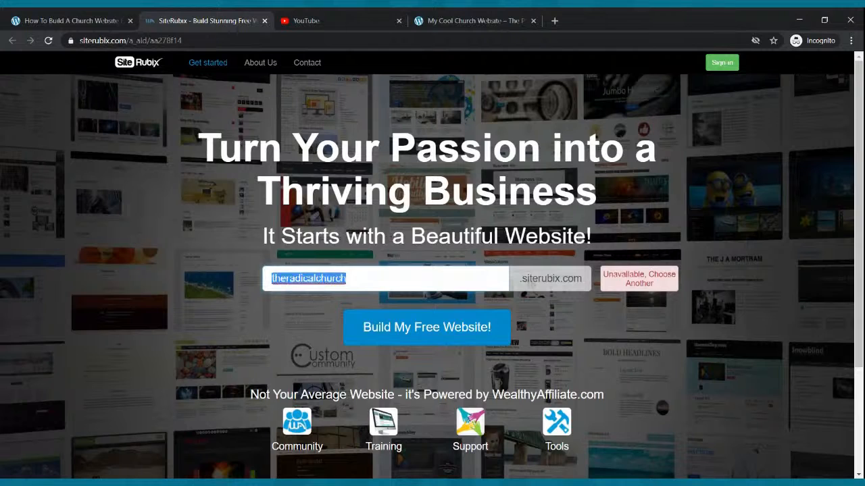
{"action": "type", "text": "mychr"}
{"action": "key", "text": "BackSpace"}
{"action": "type", "text": "u"}
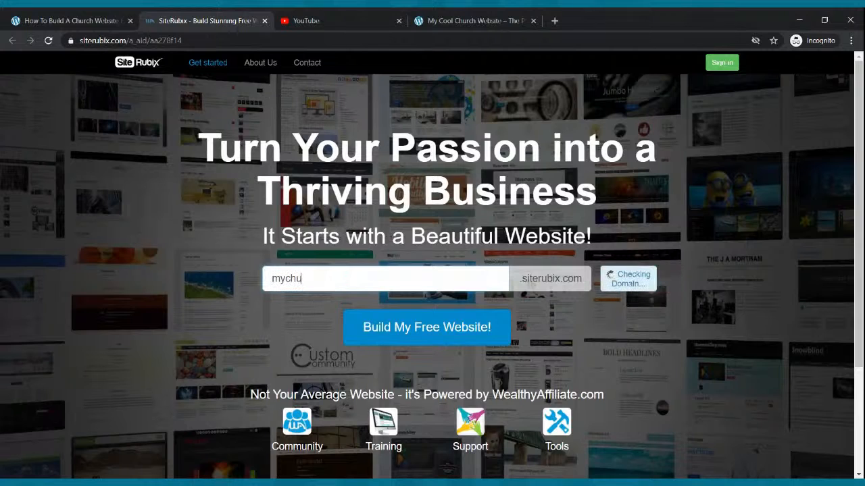
{"action": "type", "text": "rchwebsite"}
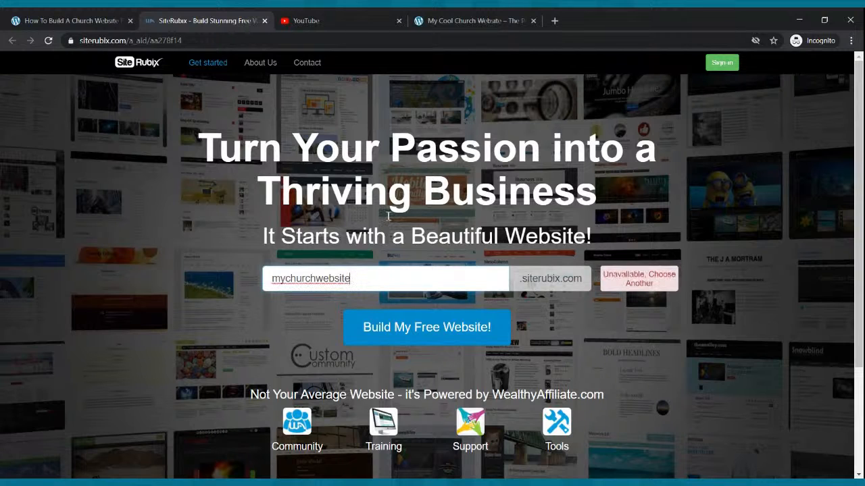
{"action": "left_click_drag", "start_coordinate": [350, 279], "coordinate": [218, 277]}
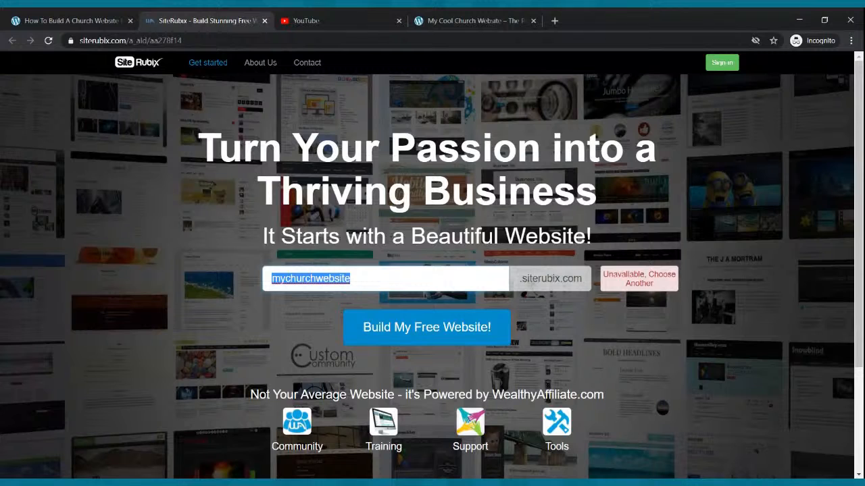
{"action": "type", "text": "my"}
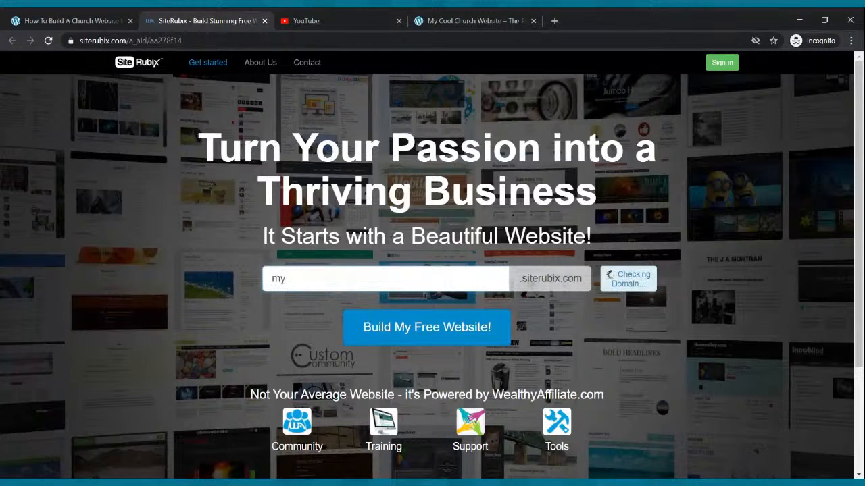
{"action": "type", "text": "newwebsite"}
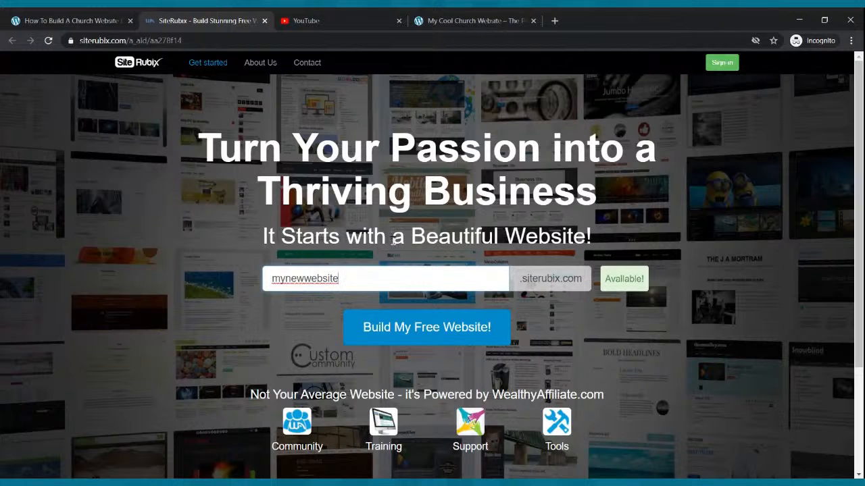
{"action": "left_click", "coordinate": [408, 329]}
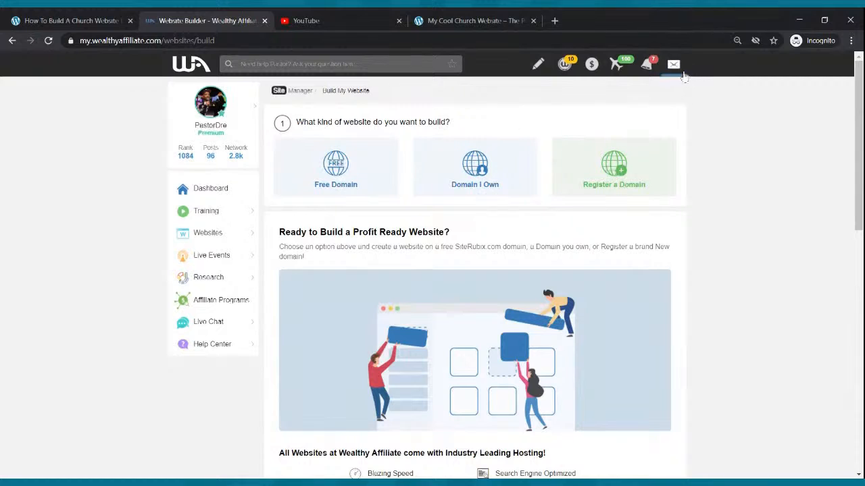
- Log out of Wealthy Affiliate from the profile menu and close its tab
{"action": "left_click", "coordinate": [223, 111]}
{"action": "left_click", "coordinate": [356, 309]}
{"action": "left_click", "coordinate": [217, 112]}
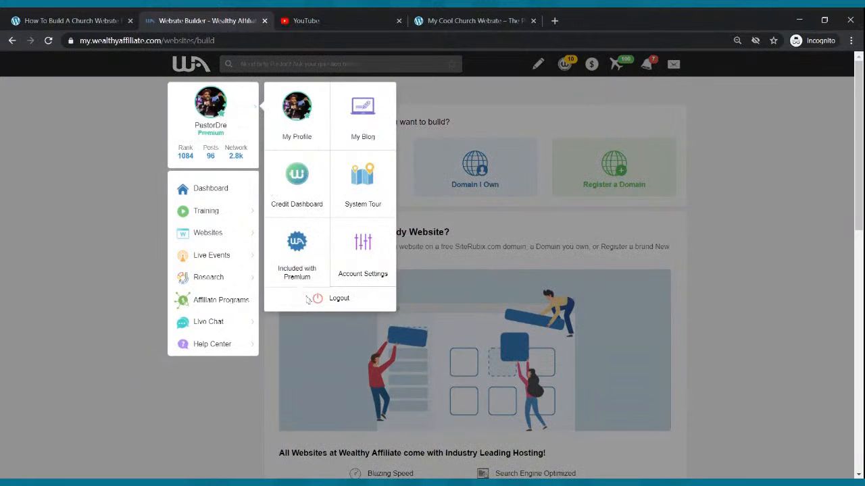
{"action": "left_click", "coordinate": [321, 302]}
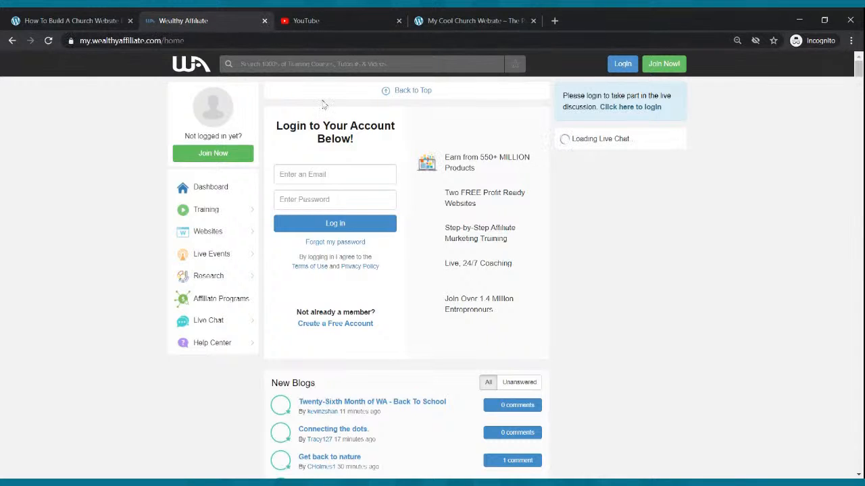
{"action": "left_click", "coordinate": [266, 21]}
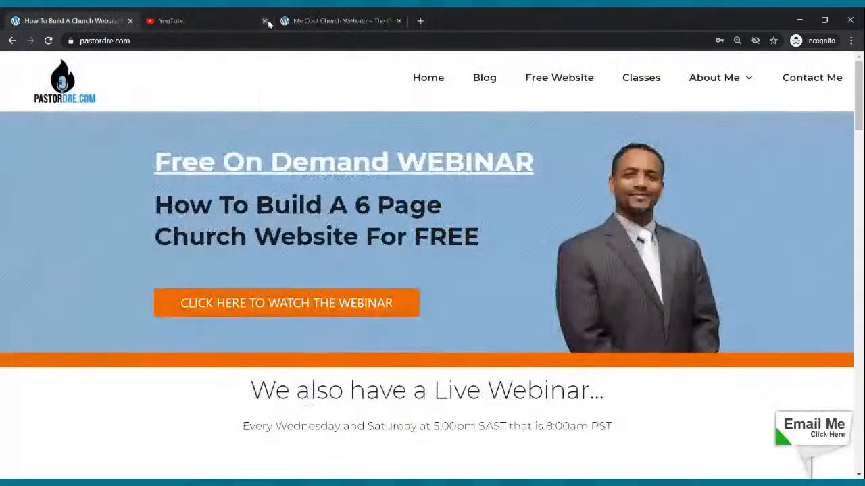
- Enter 'mynewwebsite' again on the Free Website page and start building it
{"action": "left_click", "coordinate": [560, 79]}
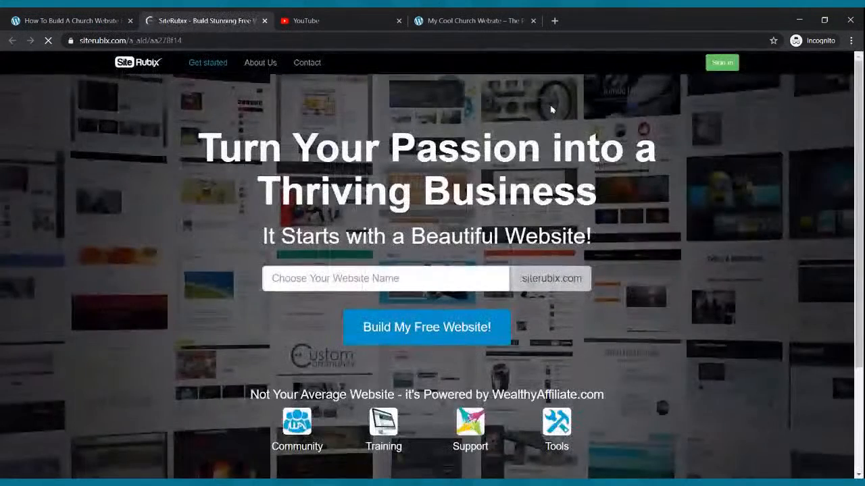
{"action": "left_click", "coordinate": [375, 275]}
{"action": "type", "text": "my"}
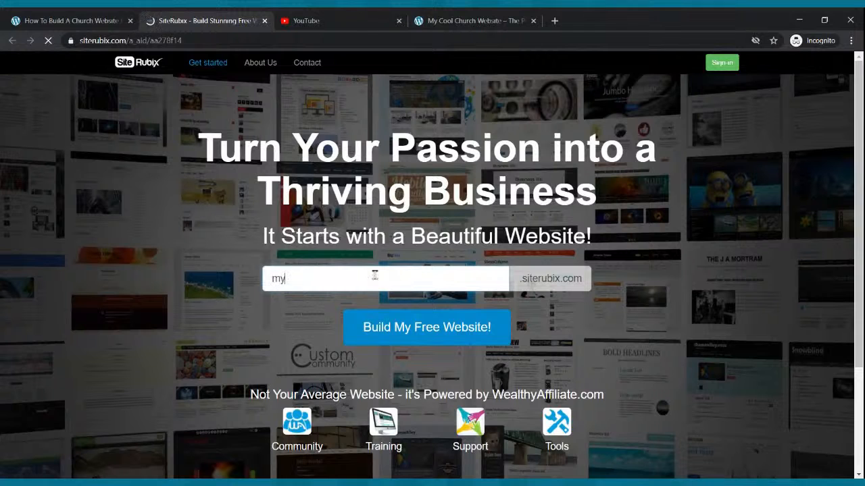
{"action": "type", "text": "newwebsite"}
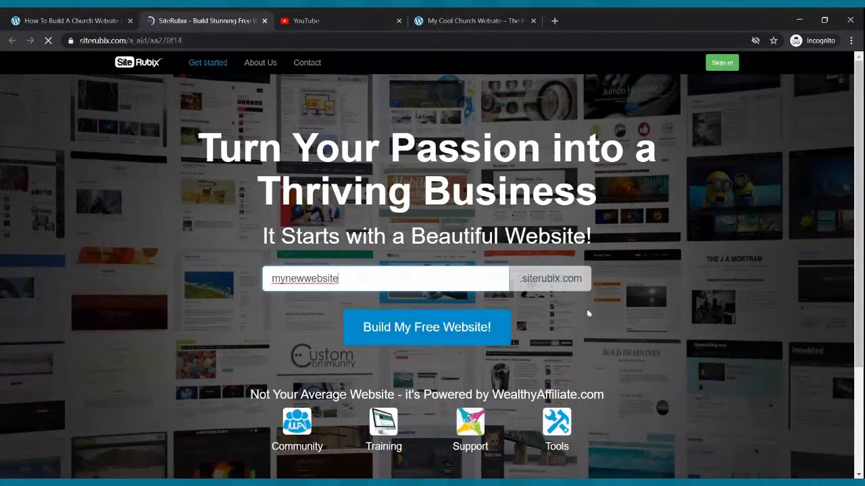
{"action": "left_click", "coordinate": [438, 330]}
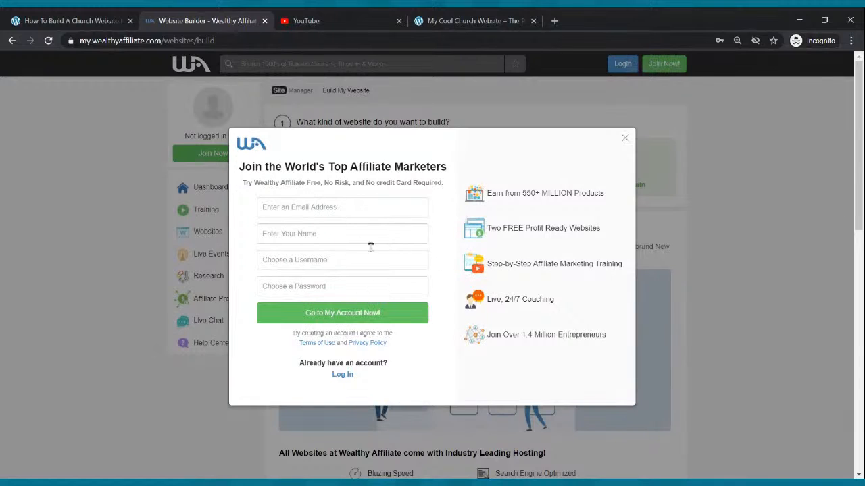
- Point out the email, name, username and password sign-up fields, then switch to the login form
{"action": "left_click", "coordinate": [306, 211]}
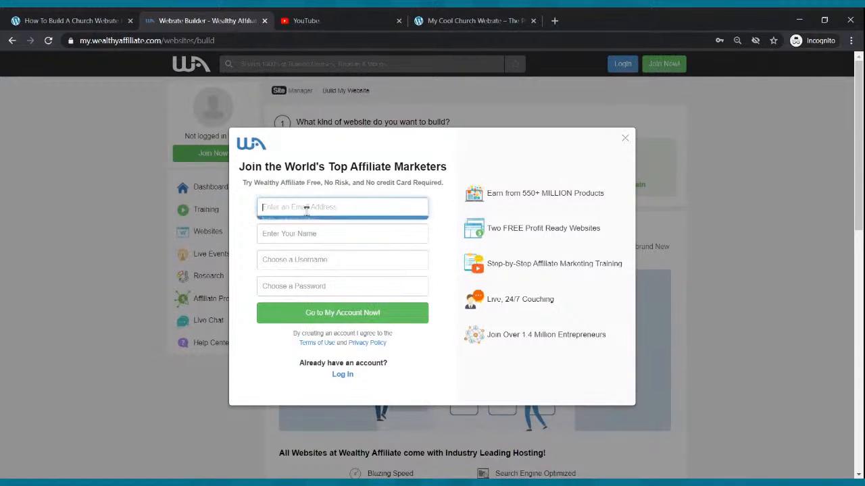
{"action": "left_click", "coordinate": [312, 235]}
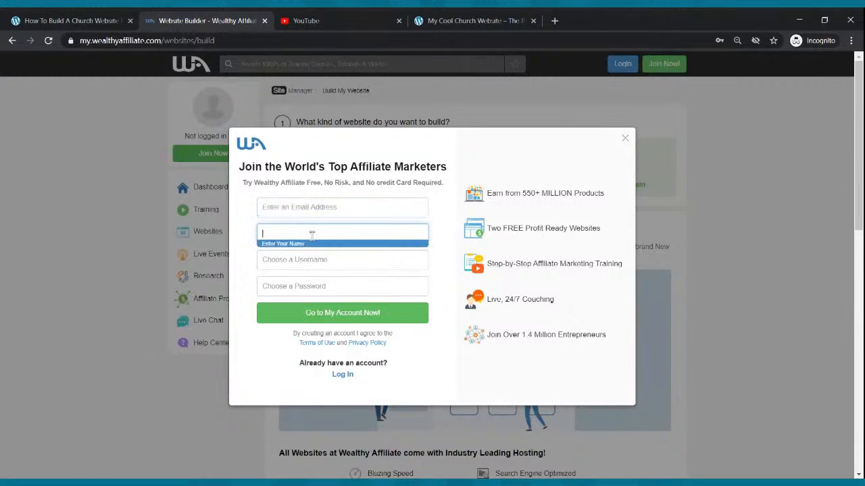
{"action": "left_click", "coordinate": [308, 254]}
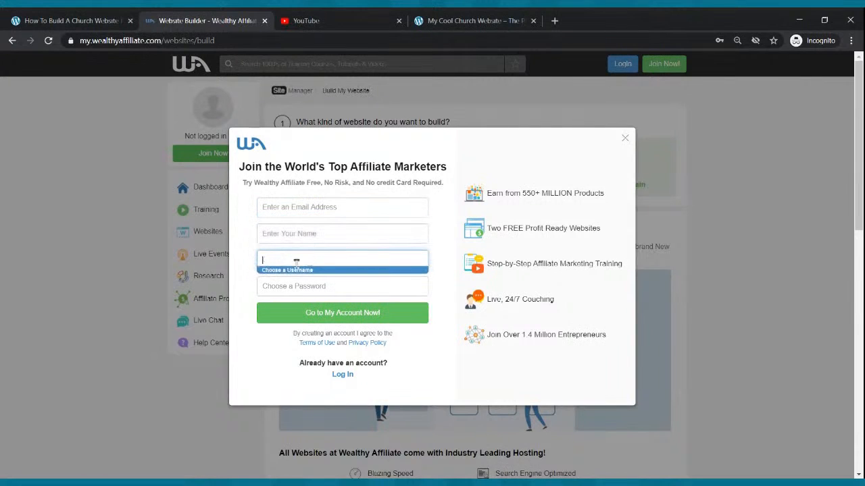
{"action": "left_click", "coordinate": [324, 288]}
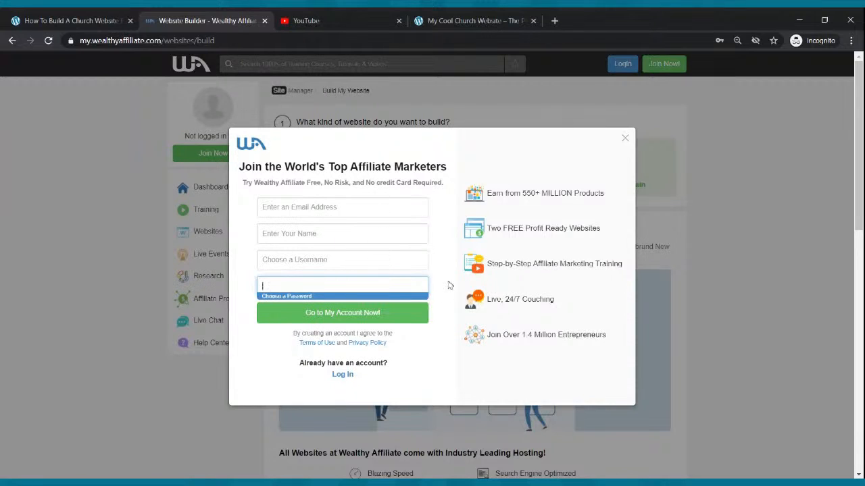
{"action": "left_click", "coordinate": [341, 376]}
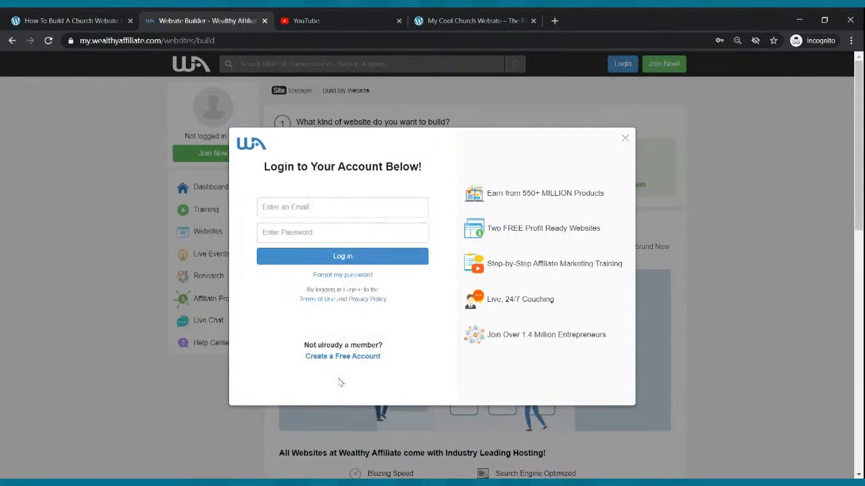
- Log in with the browser-saved email and password, then choose a free SiteRubix domain
{"action": "left_click", "coordinate": [338, 207]}
{"action": "left_click", "coordinate": [342, 241]}
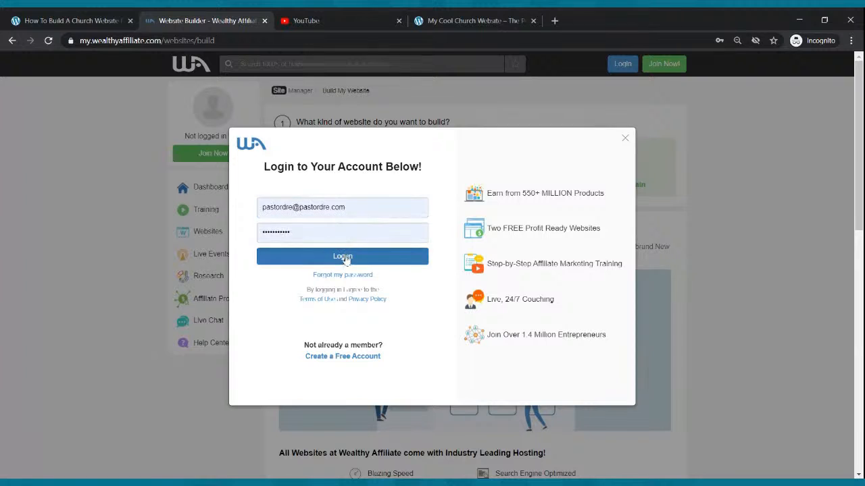
{"action": "left_click", "coordinate": [343, 256]}
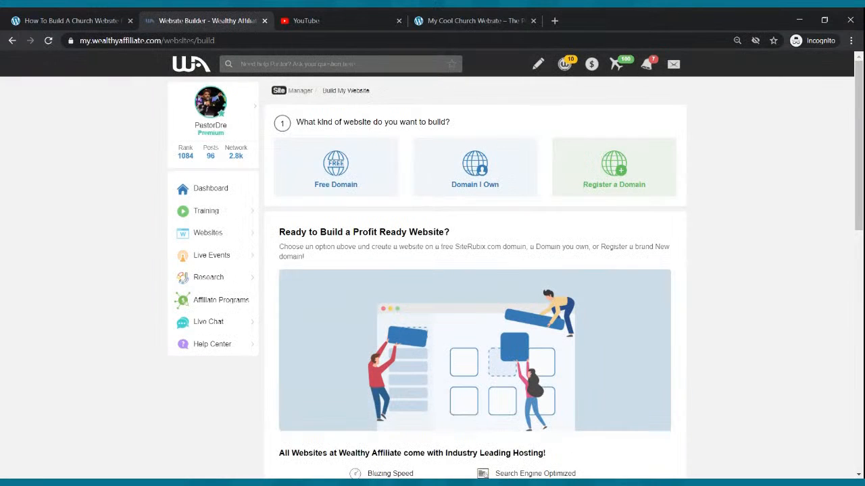
{"action": "left_click", "coordinate": [333, 175]}
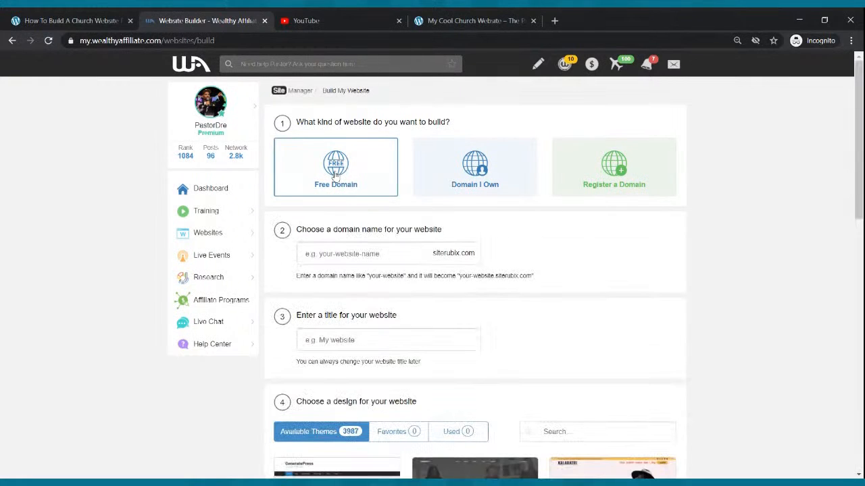
- Enter 'mynewwebsite' as the domain name and 'My New Website' as the site title
{"action": "left_click", "coordinate": [333, 254]}
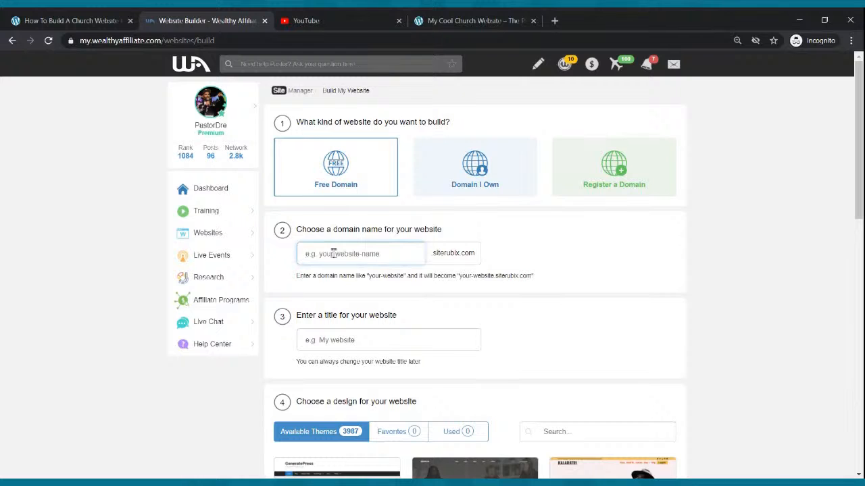
{"action": "type", "text": "mynewwebsite"}
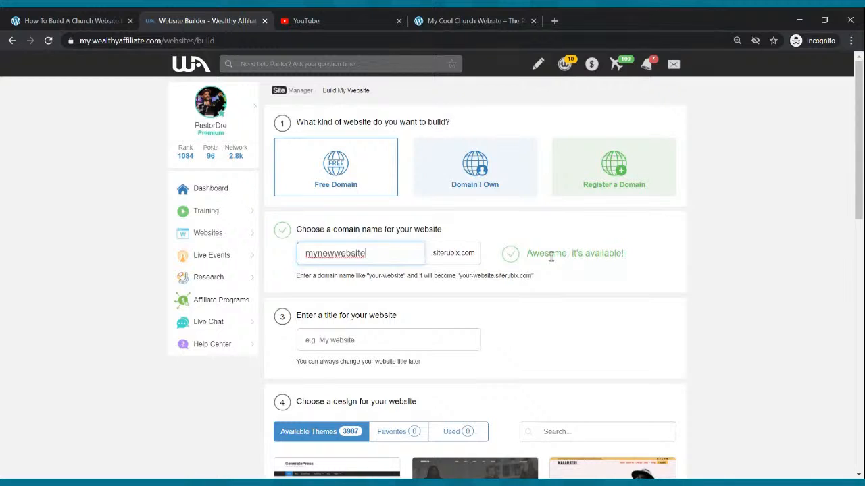
{"action": "left_click", "coordinate": [382, 332]}
{"action": "type", "text": "The"}
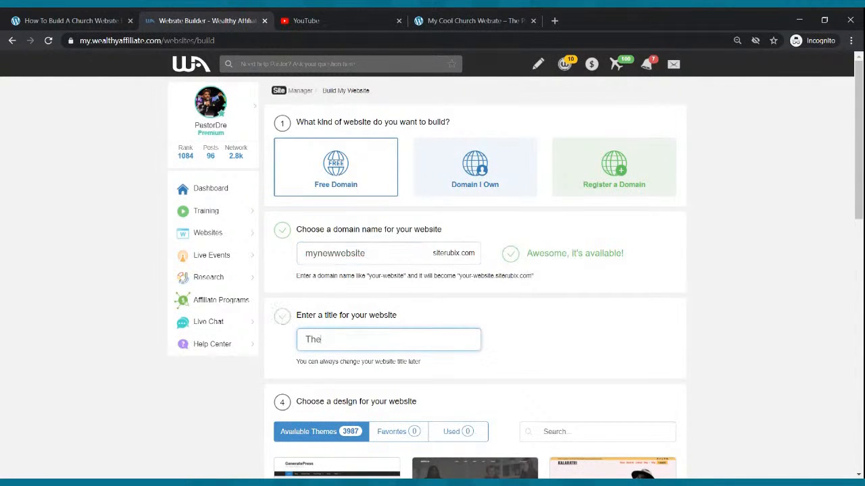
{"action": "key", "text": "BackSpace"}
{"action": "key", "text": "BackSpace"}
{"action": "key", "text": "BackSpace"}
{"action": "type", "text": "my"}
{"action": "key", "text": "BackSpace"}
{"action": "key", "text": "BackSpace"}
{"action": "type", "text": "My New Websi"}
{"action": "type", "text": "e"}
{"action": "key", "text": "BackSpace"}
{"action": "type", "text": "te"}
- Choose the GeneratePress theme and start building the website
{"action": "scroll", "coordinate": [417, 326], "scroll_direction": "down", "scroll_amount": 2}
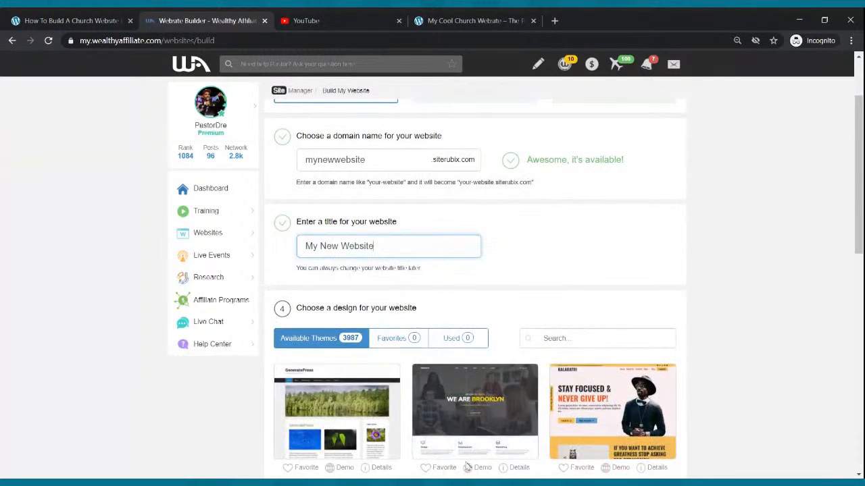
{"action": "mouse_move", "coordinate": [325, 409]}
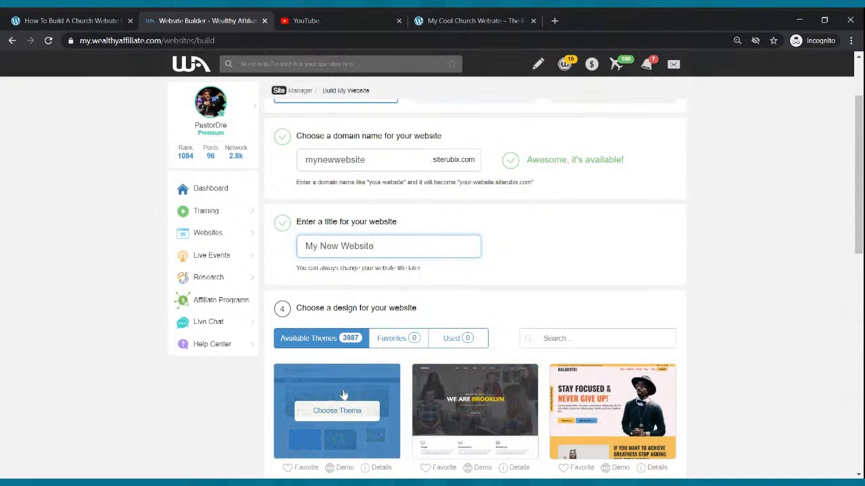
{"action": "left_click", "coordinate": [328, 417]}
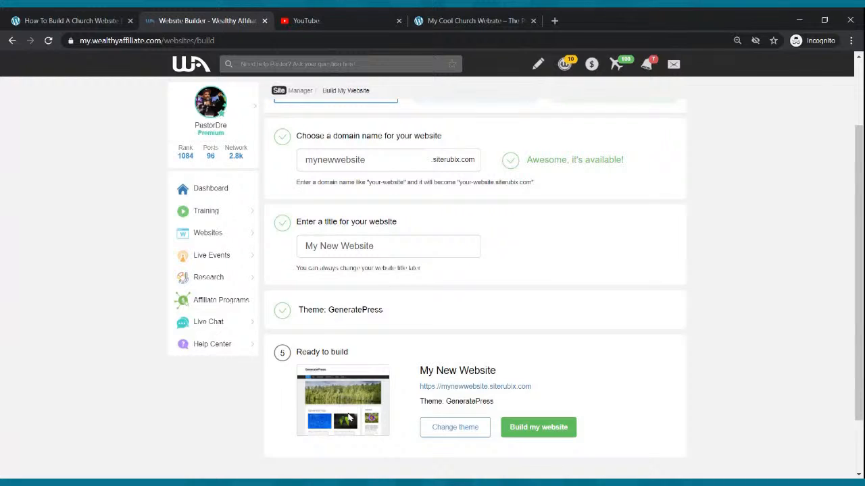
{"action": "left_click", "coordinate": [531, 427]}
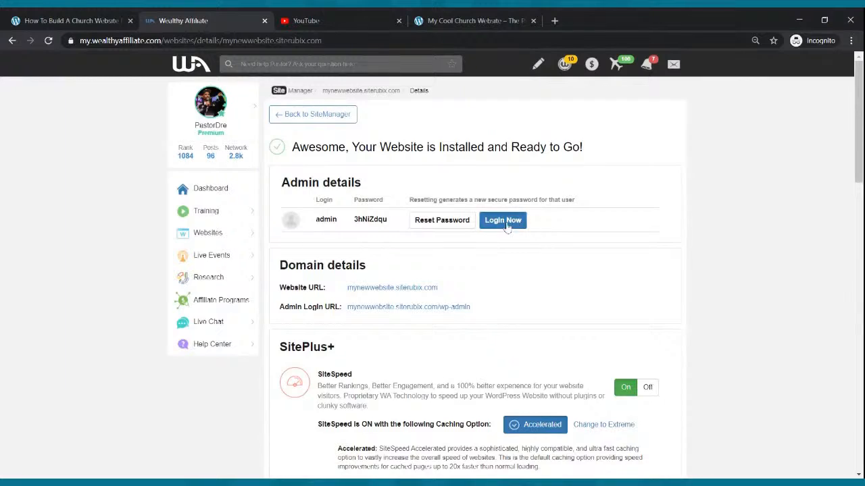
- Log in to the new site's WordPress admin and open its front page in a background tab
{"action": "left_click", "coordinate": [497, 221]}
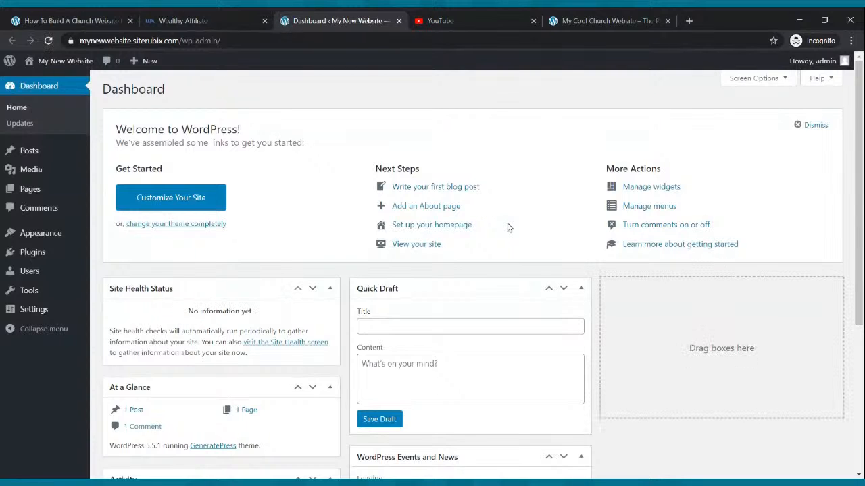
{"action": "left_click", "coordinate": [610, 20]}
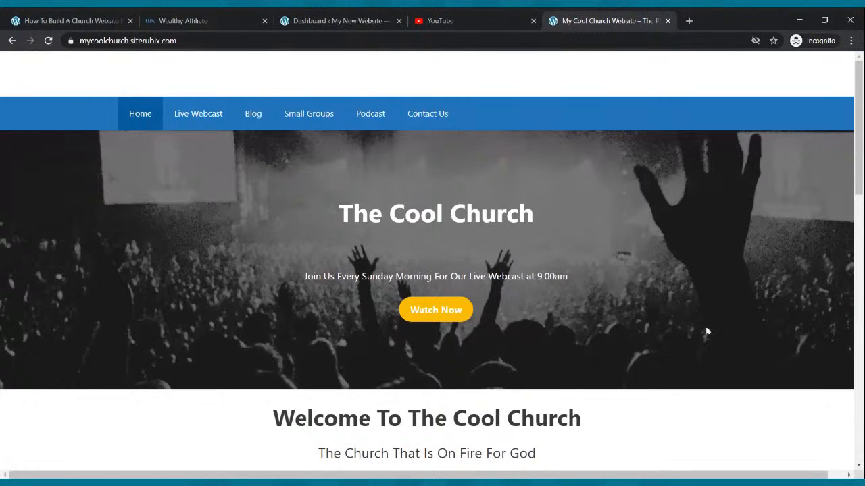
{"action": "left_click", "coordinate": [304, 19]}
{"action": "mouse_move", "coordinate": [78, 64]}
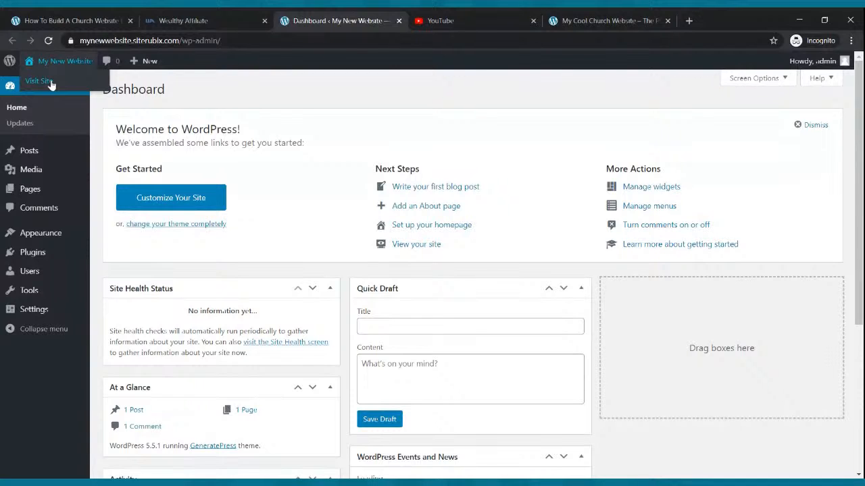
{"action": "middle_click", "coordinate": [50, 84]}
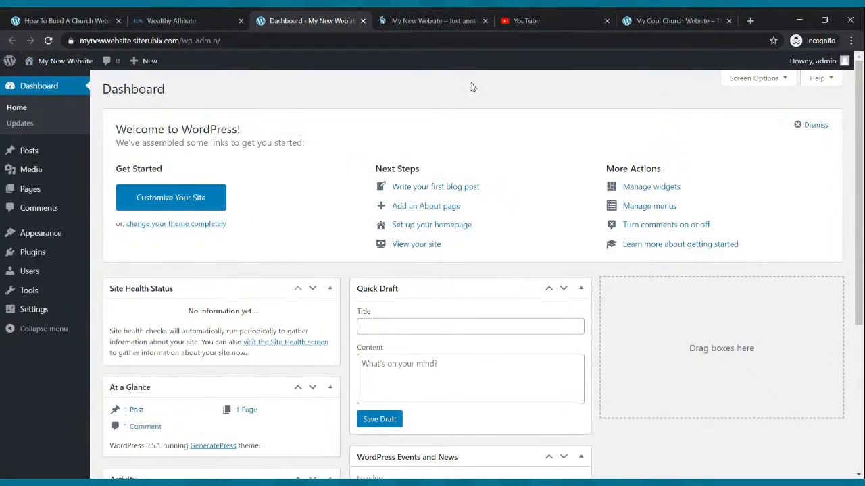
{"action": "left_click", "coordinate": [431, 20]}
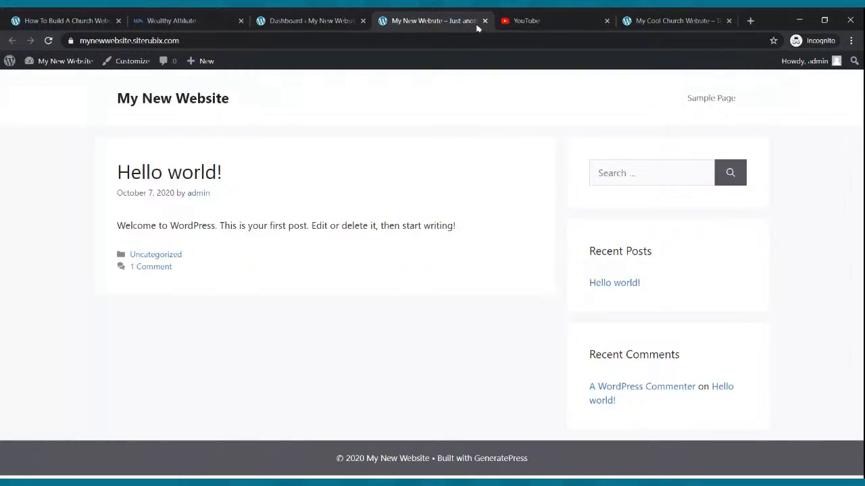
- Switch to the Cool Church example site's tab for comparison
{"action": "left_click", "coordinate": [654, 19]}
- Close the Wealthy Affiliate tab
{"action": "scroll", "coordinate": [555, 176], "scroll_direction": "down", "scroll_amount": 8}
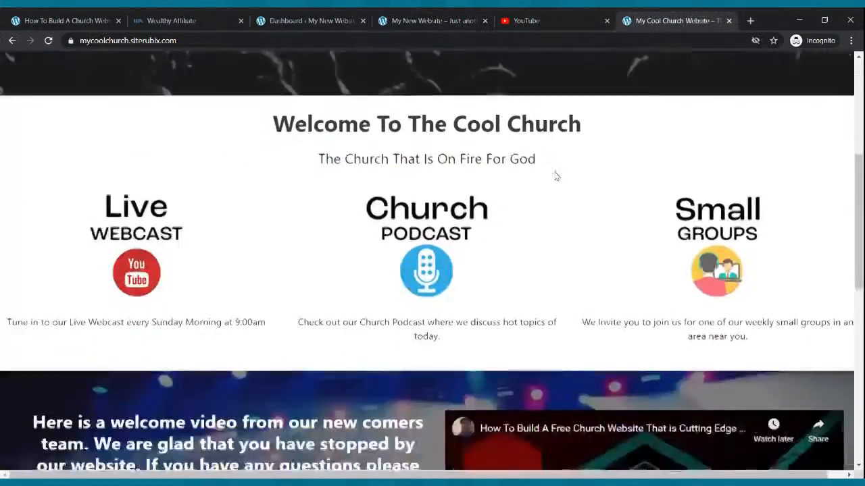
{"action": "scroll", "coordinate": [556, 175], "scroll_direction": "down", "scroll_amount": 5}
{"action": "scroll", "coordinate": [518, 122], "scroll_direction": "up", "scroll_amount": 15}
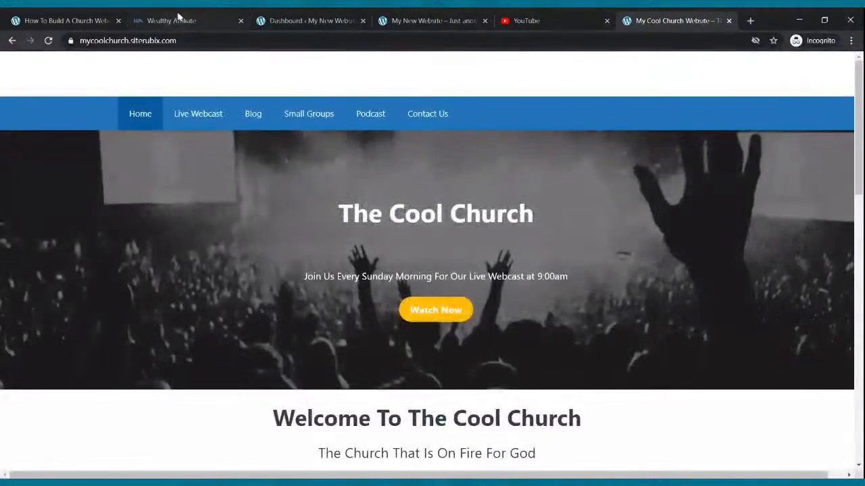
{"action": "left_click", "coordinate": [203, 21]}
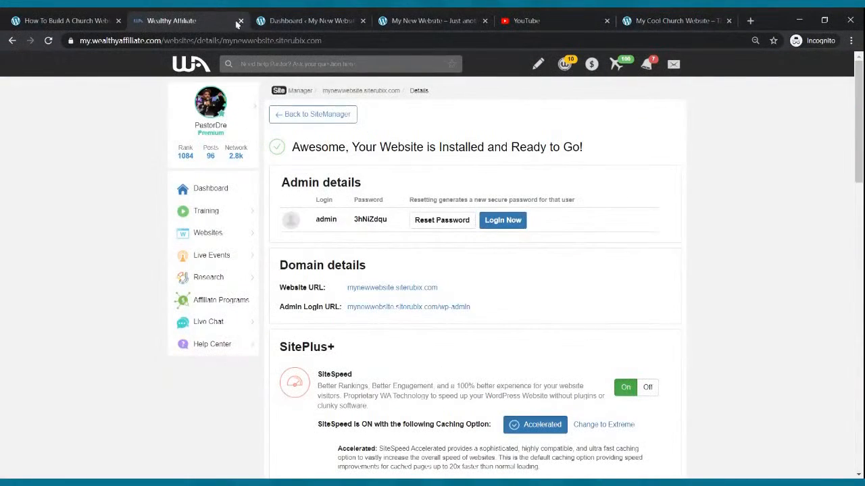
{"action": "left_click", "coordinate": [240, 20]}
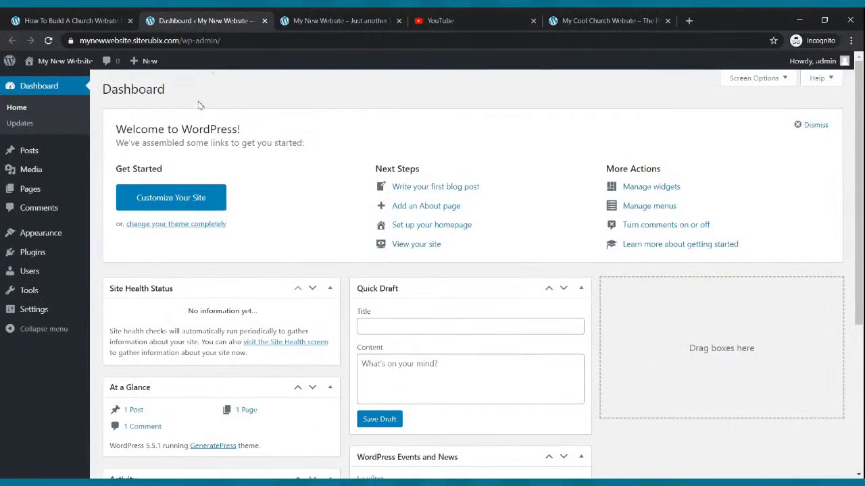
- Move the YouTube tab to the far right and return to the WordPress dashboard
{"action": "left_click_drag", "start_coordinate": [330, 20], "coordinate": [432, 23]}
{"action": "left_click_drag", "start_coordinate": [307, 20], "coordinate": [677, 21]}
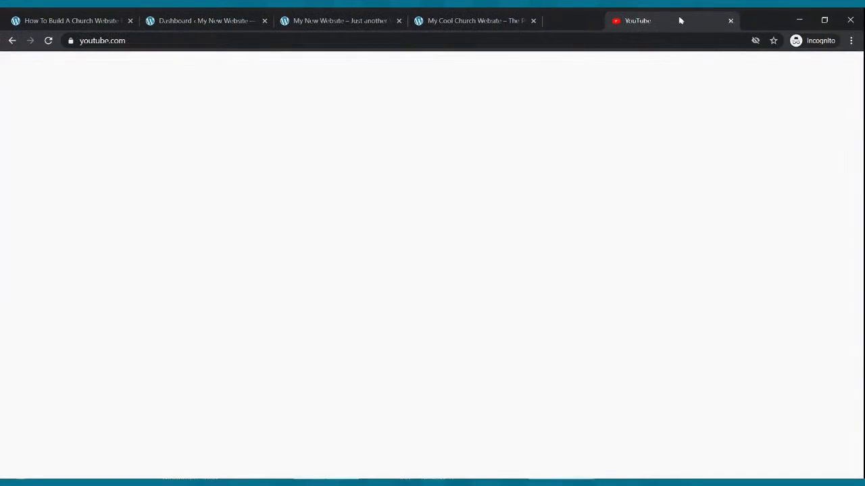
{"action": "left_click", "coordinate": [475, 21]}
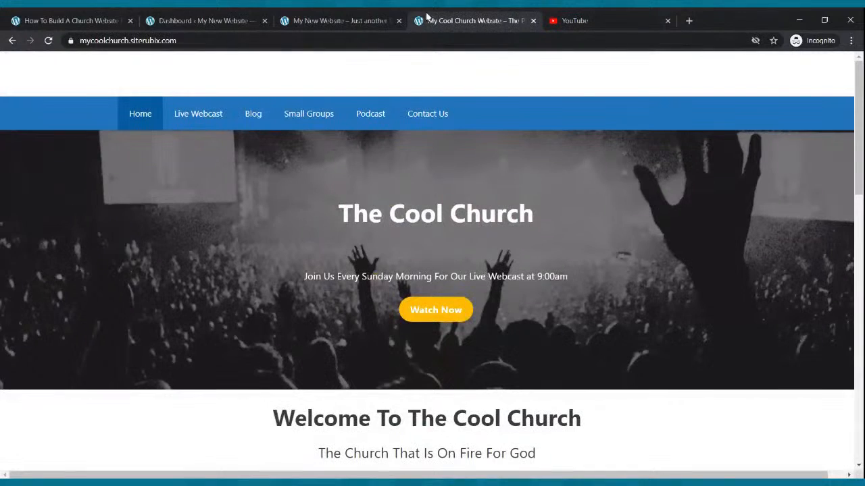
{"action": "left_click", "coordinate": [212, 17]}
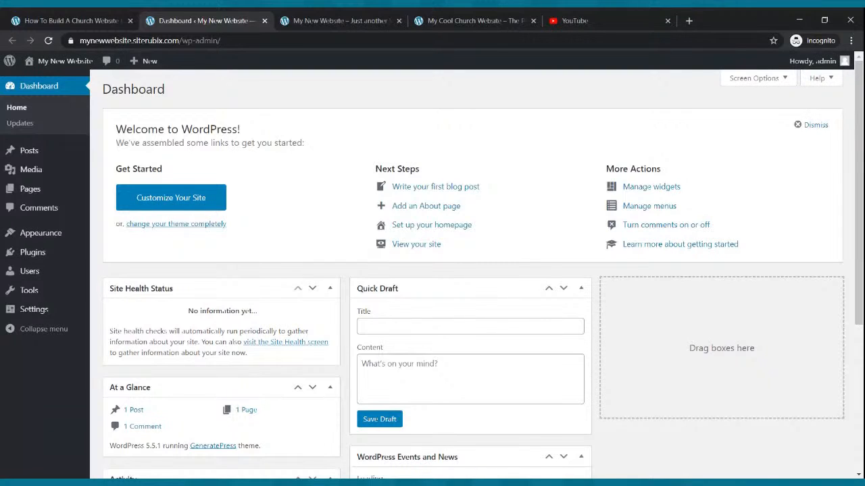
- Launch the WordPress Customizer for My New Website from the Appearance menu
{"action": "mouse_move", "coordinate": [76, 194]}
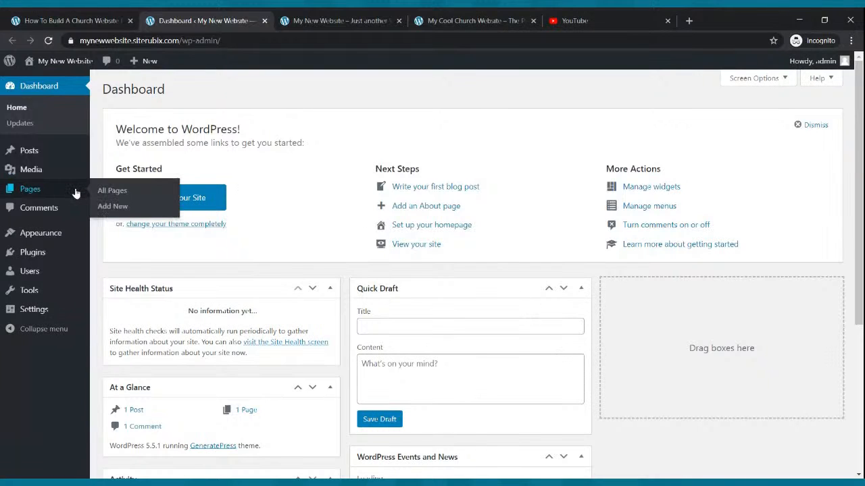
{"action": "mouse_move", "coordinate": [27, 231]}
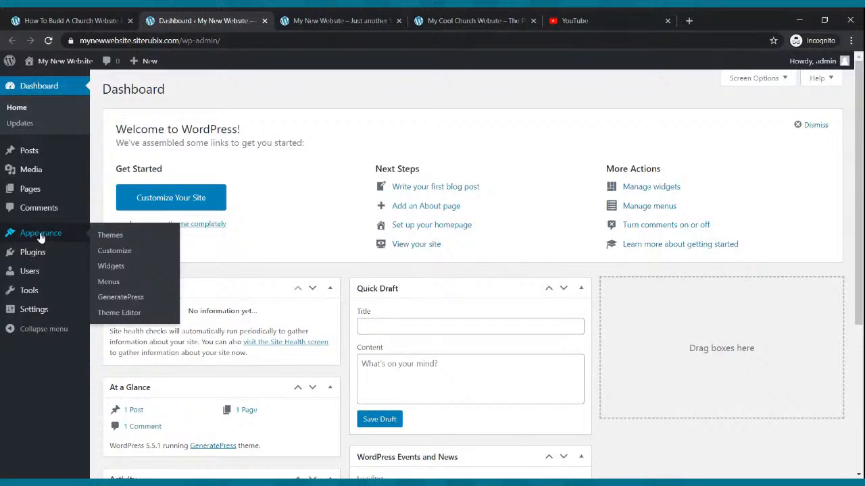
{"action": "left_click", "coordinate": [114, 257]}
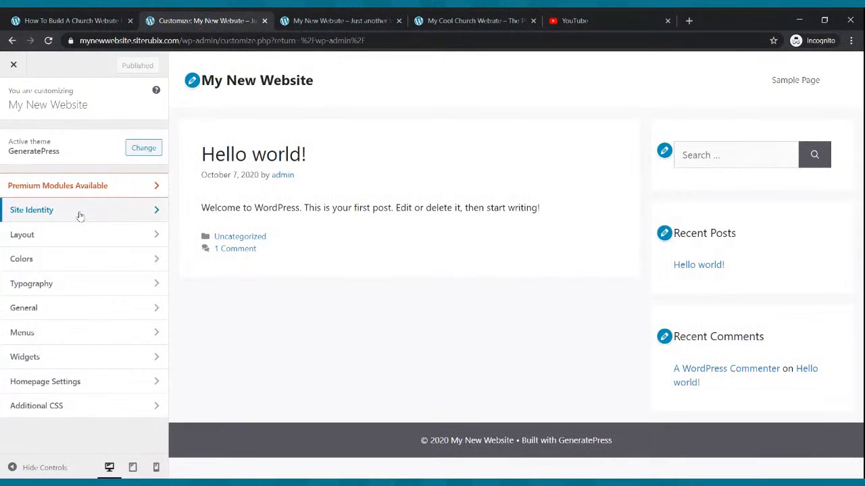
- Tick Hide site title in Site Identity, publish it, and close the Customizer
{"action": "left_click", "coordinate": [80, 213]}
{"action": "left_click", "coordinate": [12, 177]}
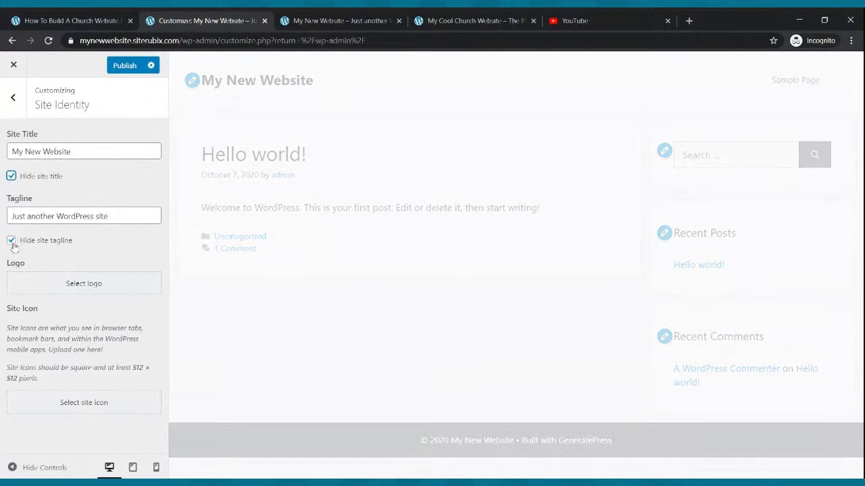
{"action": "left_click", "coordinate": [126, 66]}
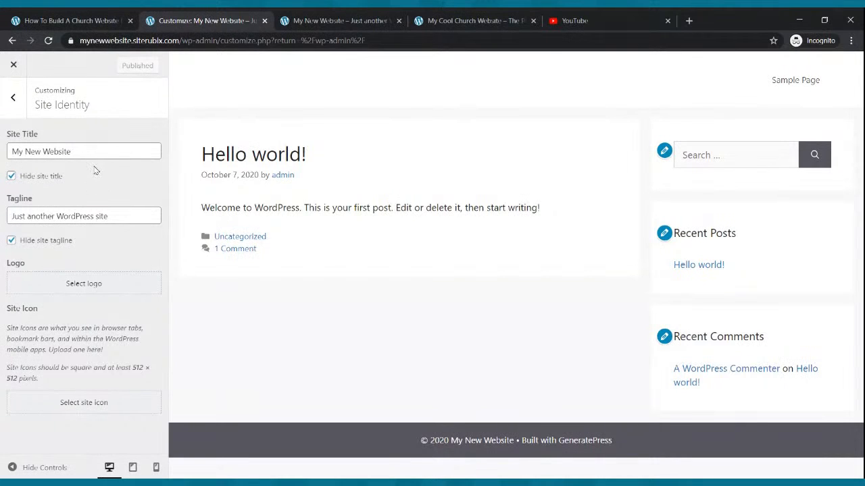
{"action": "left_click", "coordinate": [11, 176]}
{"action": "left_click", "coordinate": [10, 176]}
{"action": "left_click", "coordinate": [13, 64]}
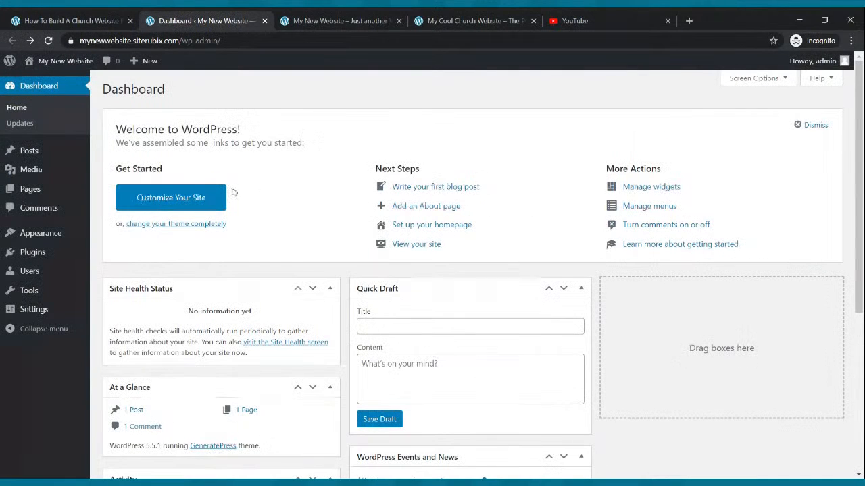
- In Writing Settings, make Block editor the default and allow users to switch editors
{"action": "left_click", "coordinate": [56, 233]}
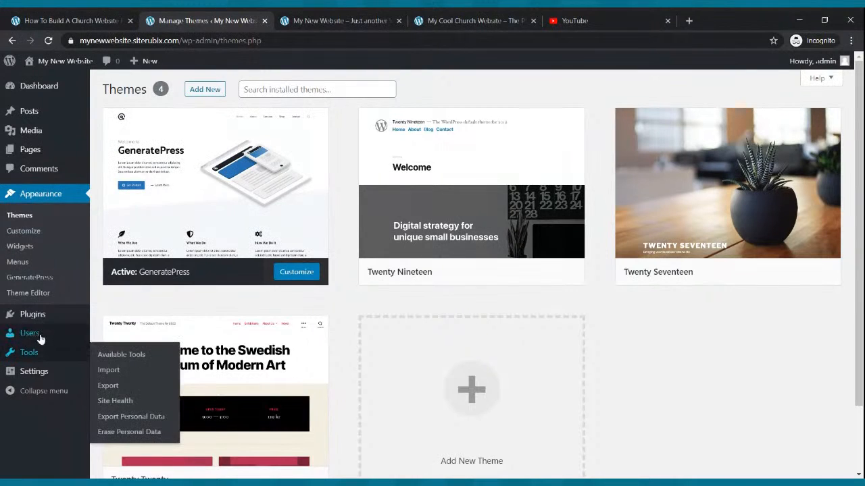
{"action": "left_click", "coordinate": [37, 372]}
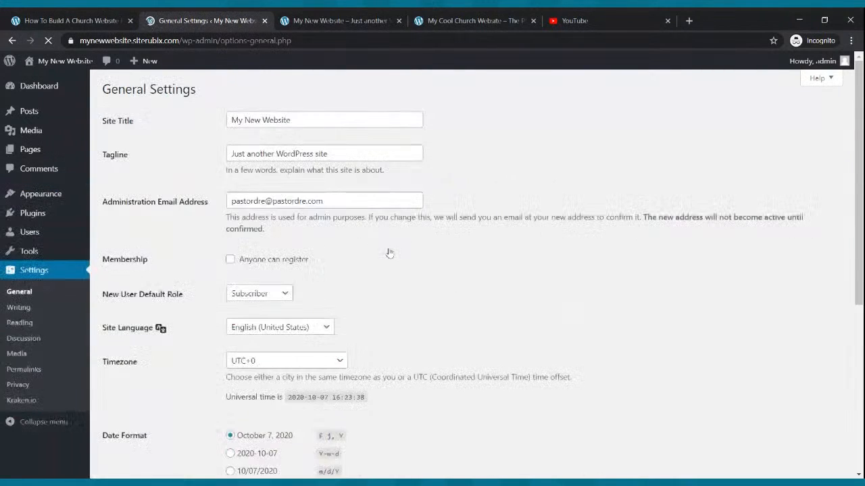
{"action": "left_click", "coordinate": [19, 307]}
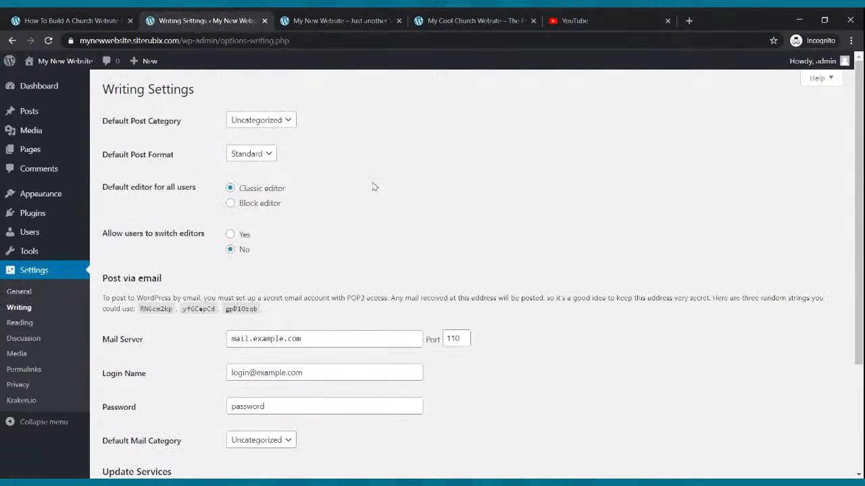
{"action": "left_click", "coordinate": [230, 203]}
{"action": "left_click", "coordinate": [231, 234]}
- Save the writing settings and view the site's live front page
{"action": "scroll", "coordinate": [334, 297], "scroll_direction": "down", "scroll_amount": 3}
{"action": "left_click", "coordinate": [126, 423]}
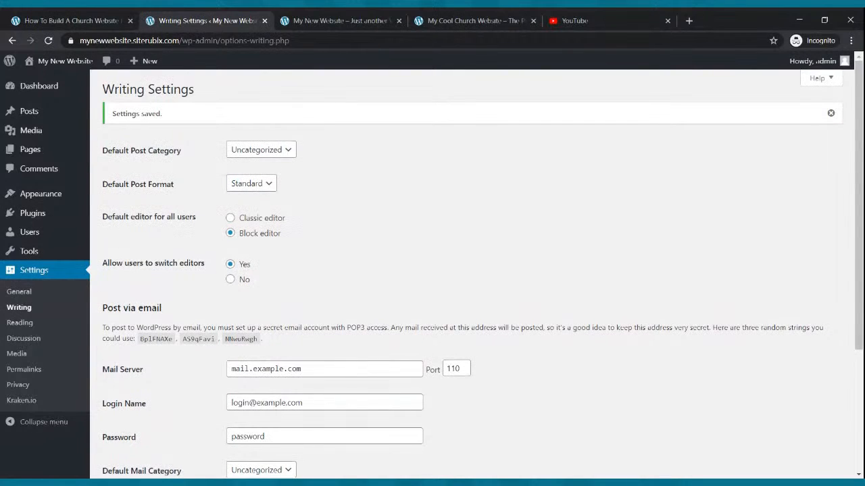
{"action": "left_click", "coordinate": [374, 17]}
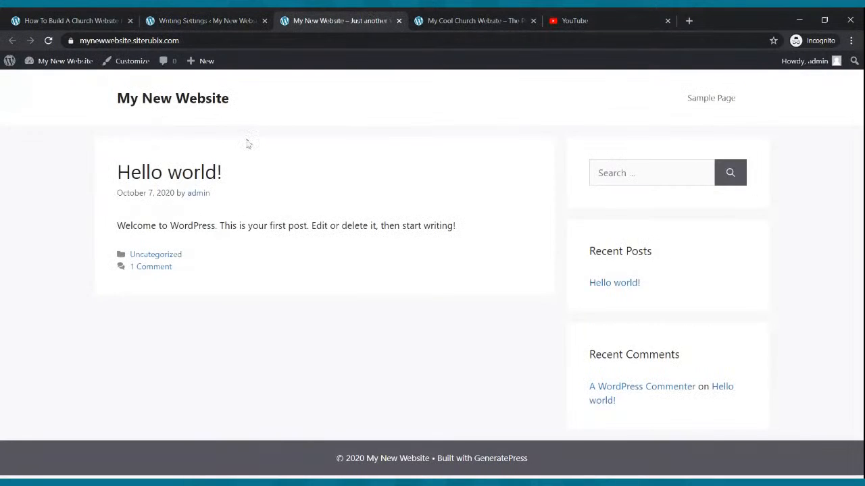
- Reload the new site's front page to check the hidden title, then switch to the church site
{"action": "left_click", "coordinate": [48, 42]}
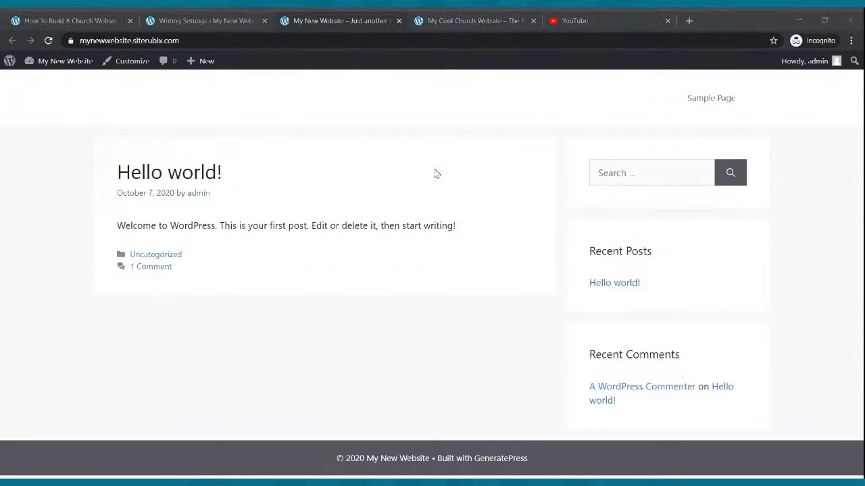
{"action": "left_click", "coordinate": [482, 236]}
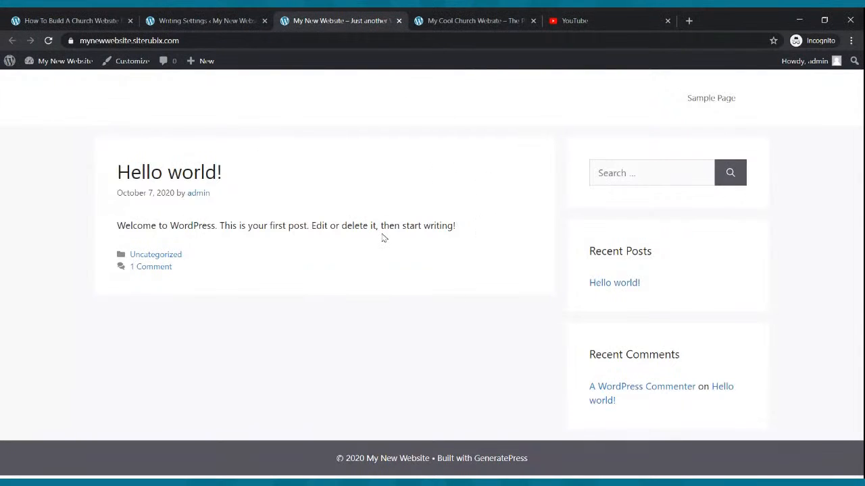
{"action": "left_click", "coordinate": [493, 19]}
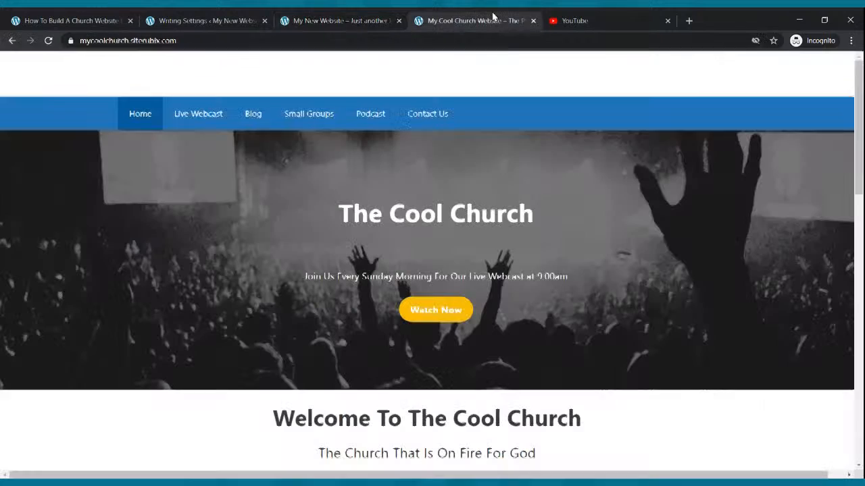
{"action": "left_click", "coordinate": [444, 196]}
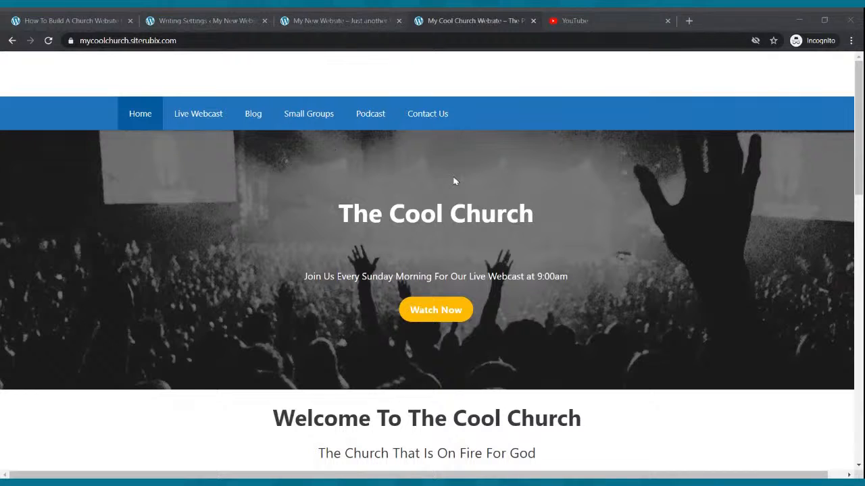
- Preview the church site's Live Webcast page, then return to the Writing Settings tab
{"action": "left_click", "coordinate": [450, 311]}
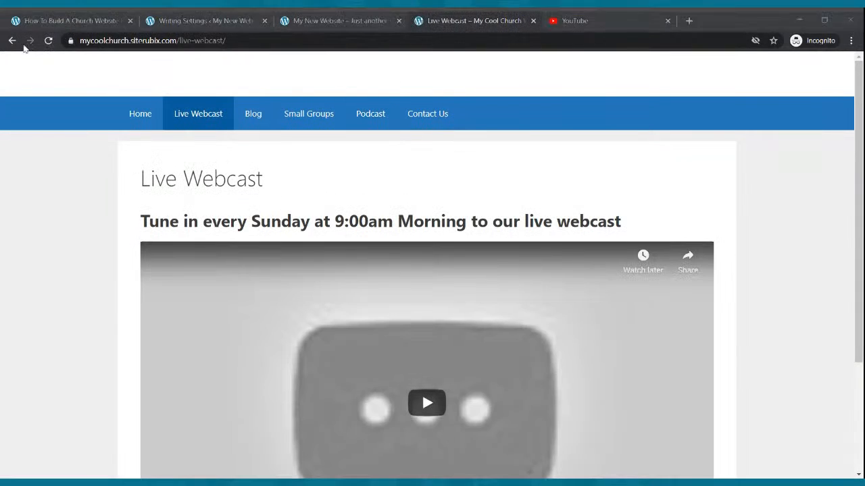
{"action": "left_click", "coordinate": [12, 41]}
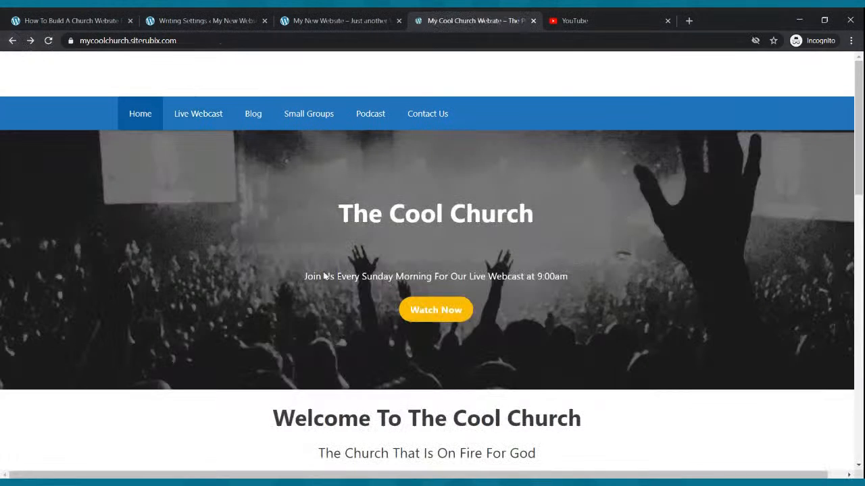
{"action": "left_click", "coordinate": [443, 310]}
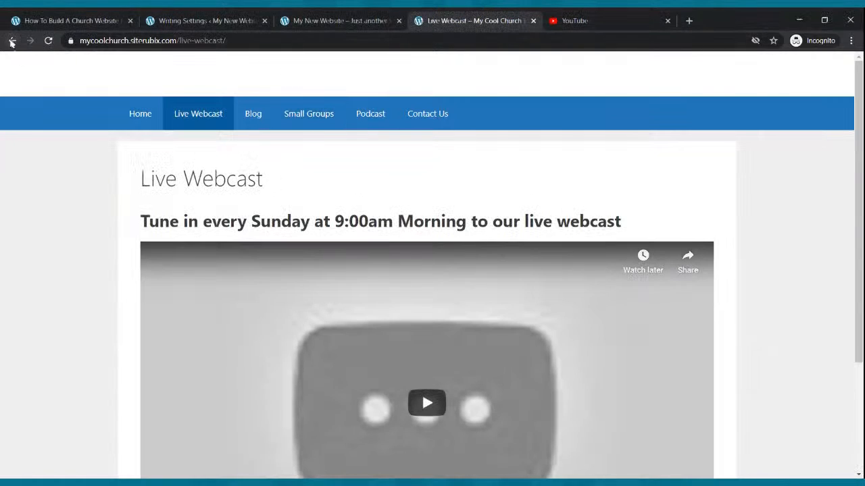
{"action": "left_click", "coordinate": [13, 41]}
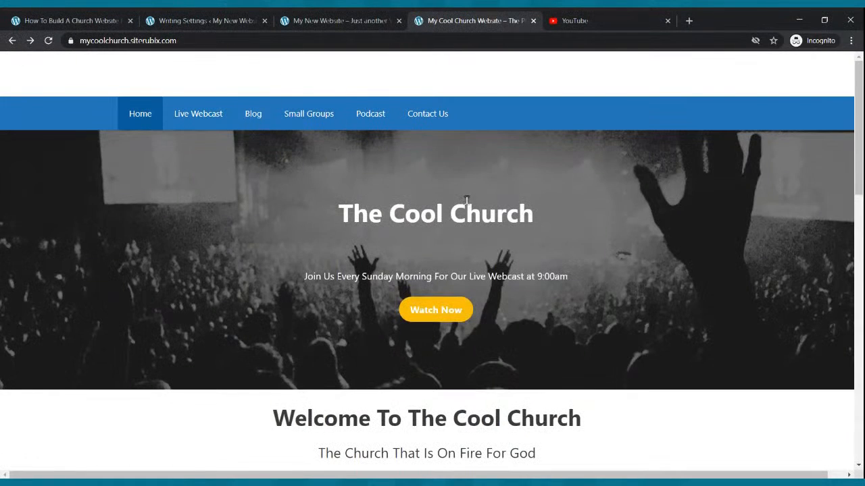
{"action": "left_click", "coordinate": [341, 17]}
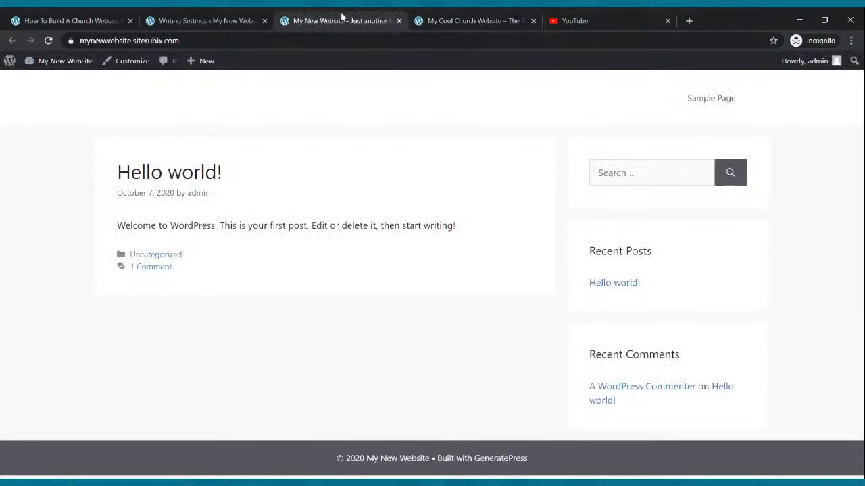
{"action": "left_click", "coordinate": [262, 19]}
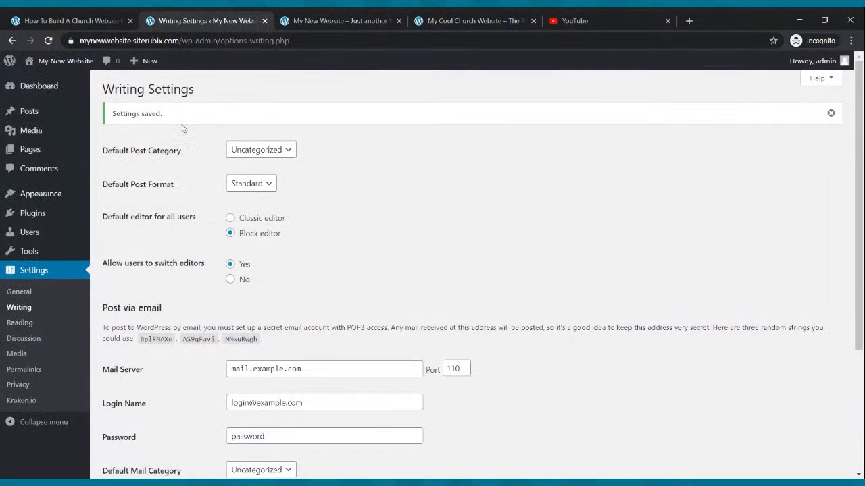
- Go through Settings > General to Settings > Reading, where the homepage shows latest posts
{"action": "left_click", "coordinate": [36, 277]}
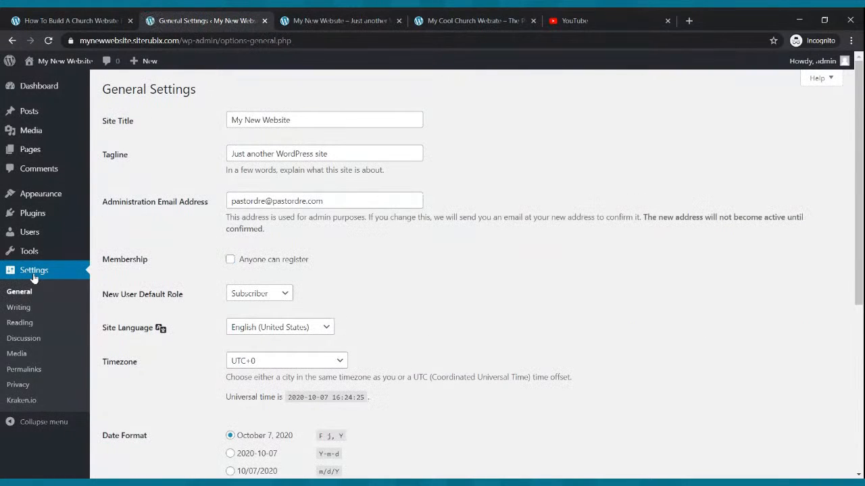
{"action": "left_click", "coordinate": [20, 323]}
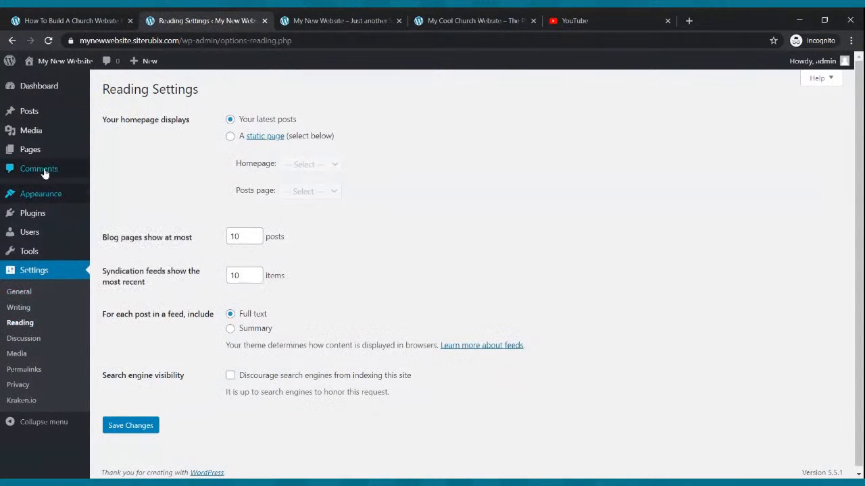
{"action": "mouse_move", "coordinate": [30, 162]}
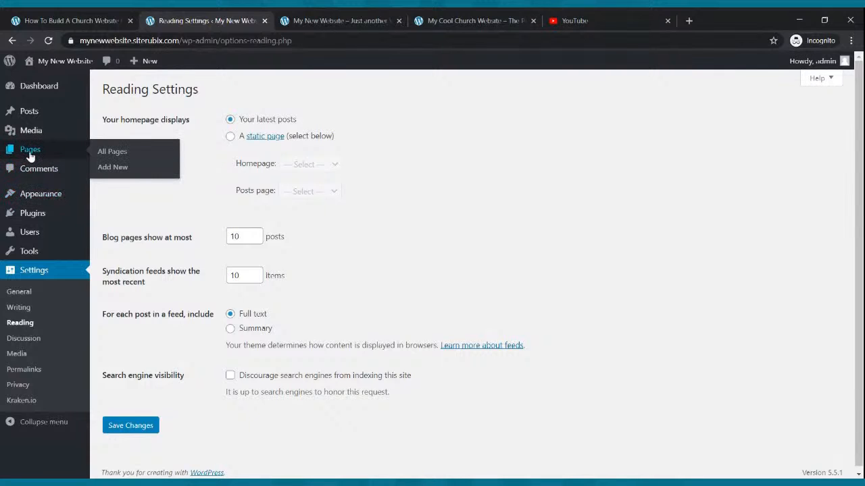
- Trash the default Sample Page, glance at the church homepage, and return to Pages
{"action": "left_click", "coordinate": [30, 152]}
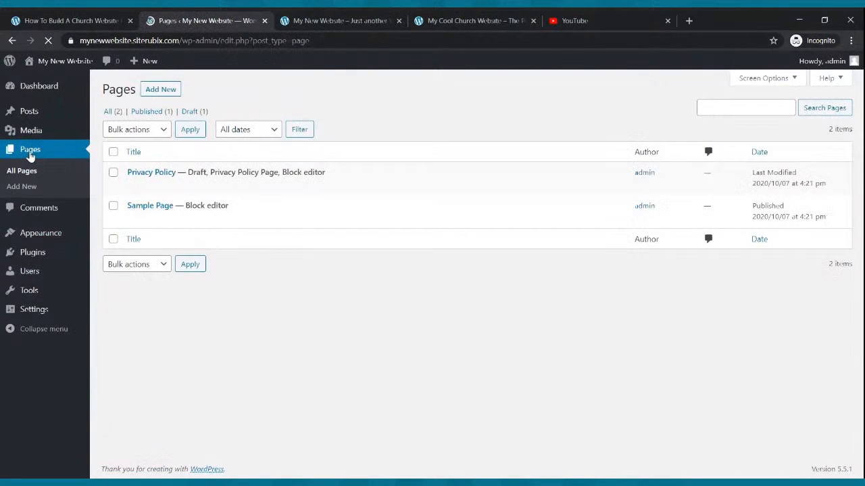
{"action": "mouse_move", "coordinate": [246, 225]}
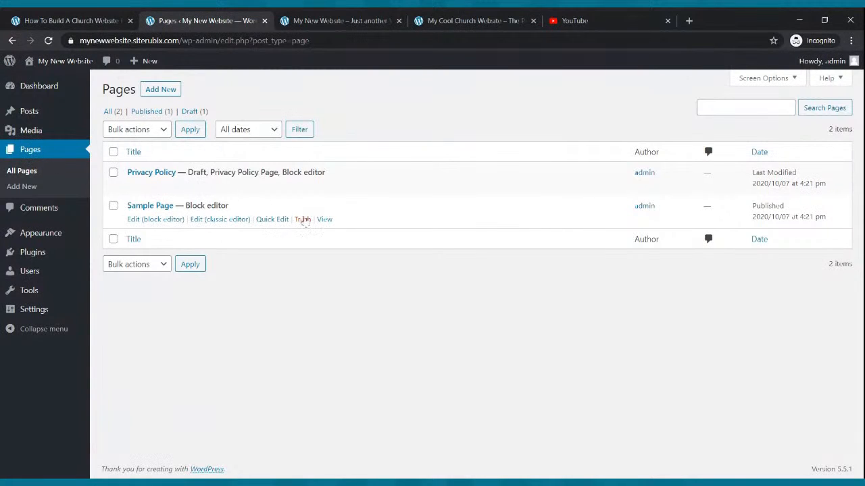
{"action": "left_click", "coordinate": [303, 219]}
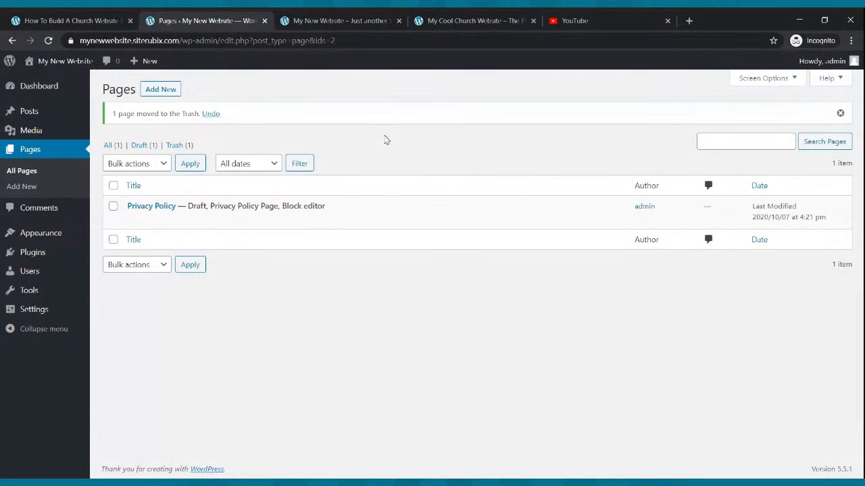
{"action": "left_click", "coordinate": [453, 19]}
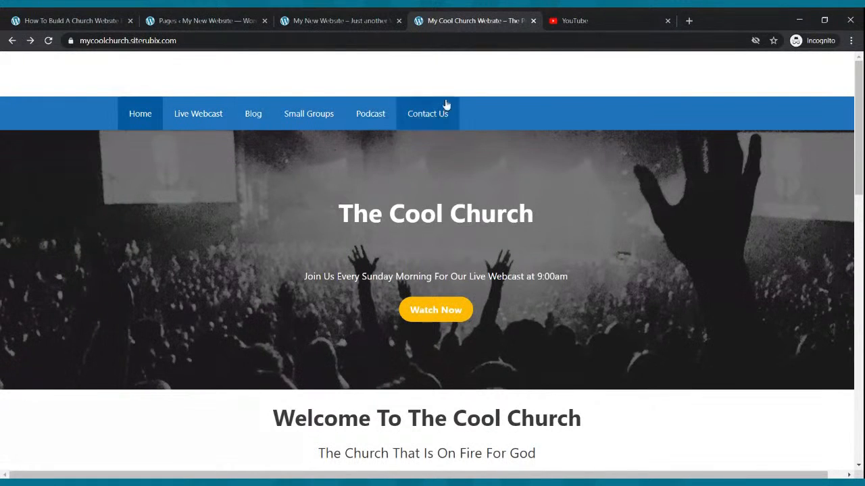
{"action": "left_click", "coordinate": [206, 20]}
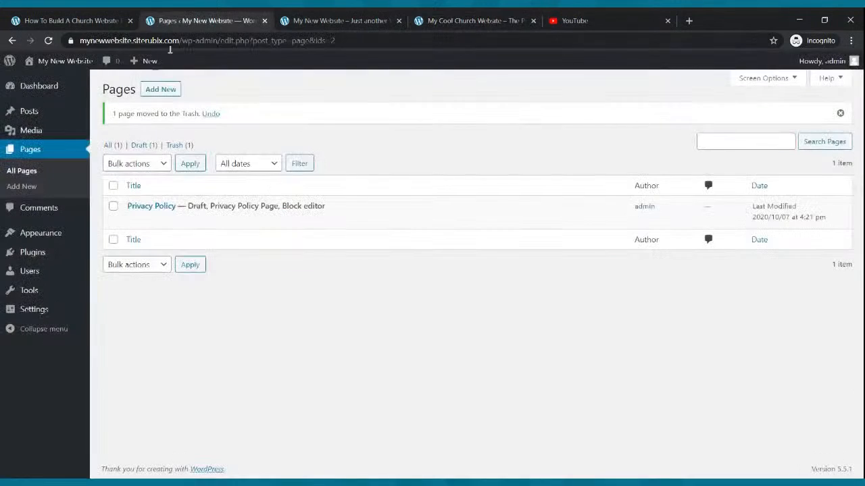
- Add a new page titled 'Home', publish it, and go back to the Pages list
{"action": "left_click", "coordinate": [162, 91]}
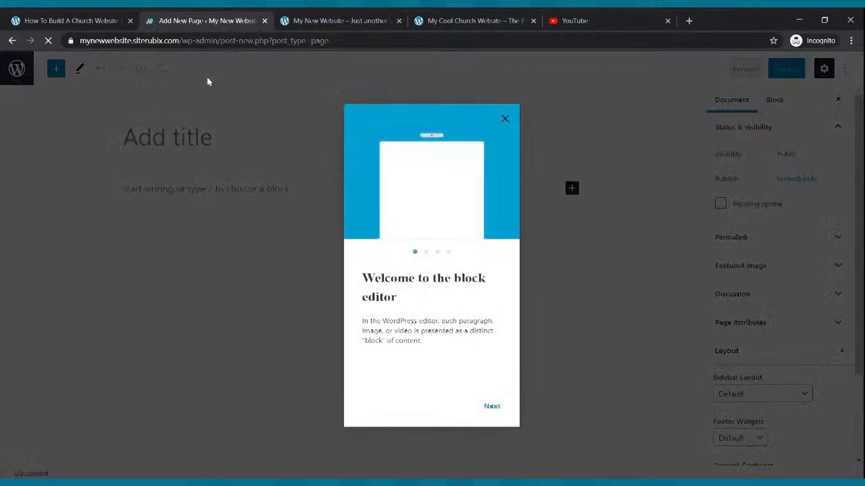
{"action": "left_click", "coordinate": [506, 118]}
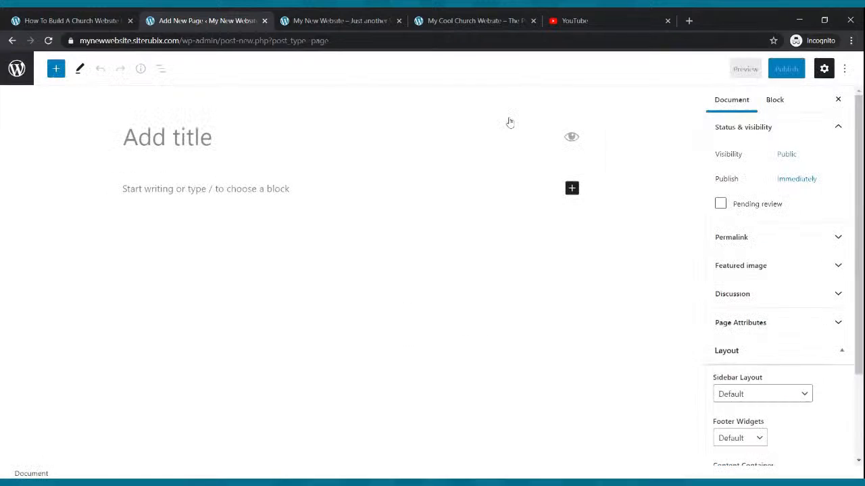
{"action": "left_click", "coordinate": [221, 139]}
{"action": "type", "text": "Home"}
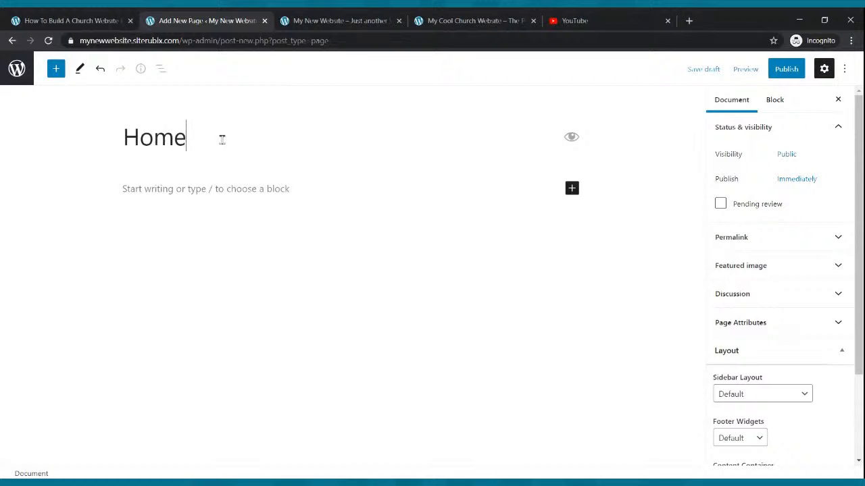
{"action": "left_click", "coordinate": [788, 73]}
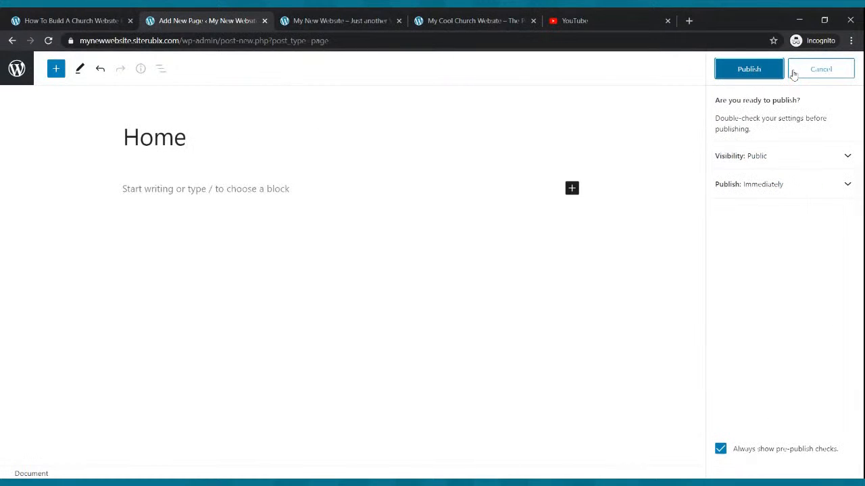
{"action": "left_click", "coordinate": [756, 73]}
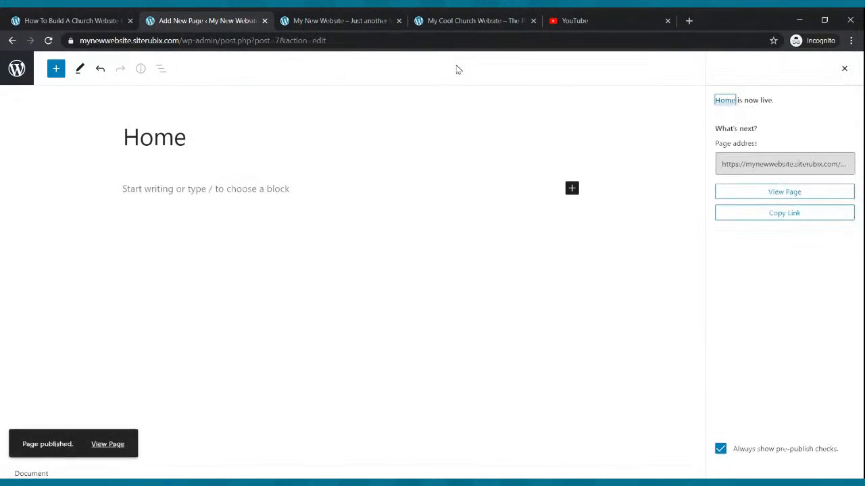
{"action": "left_click", "coordinate": [12, 40]}
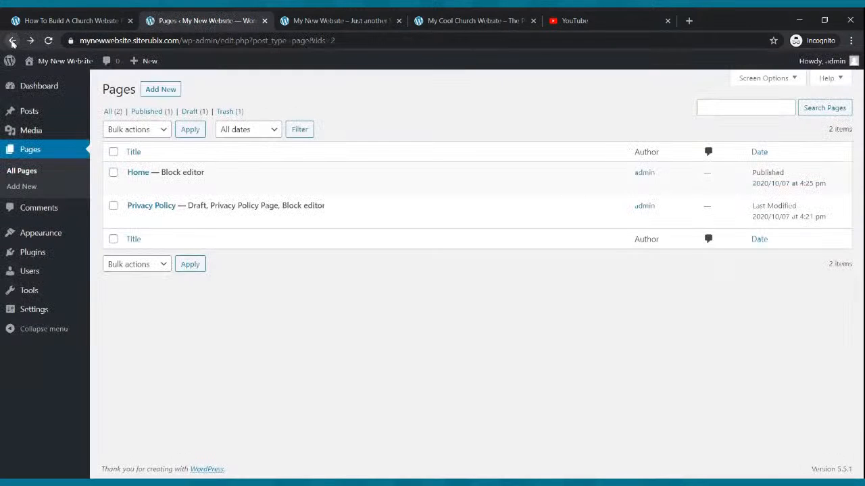
- Add and publish a new page titled 'Live Webcast', then start another new page
{"action": "left_click", "coordinate": [155, 91]}
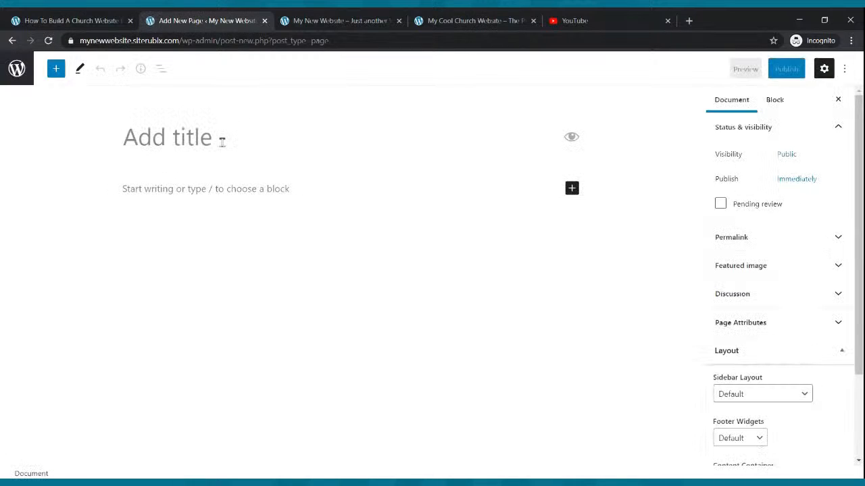
{"action": "type", "text": "Live "}
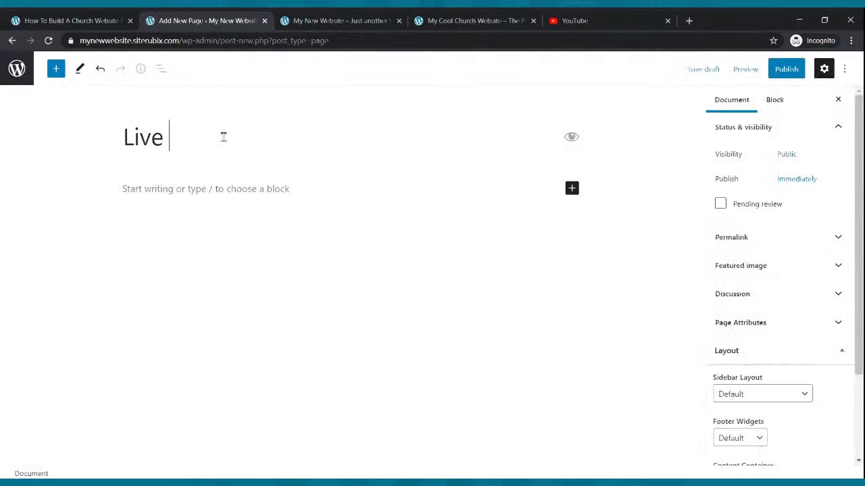
{"action": "type", "text": "Webcast"}
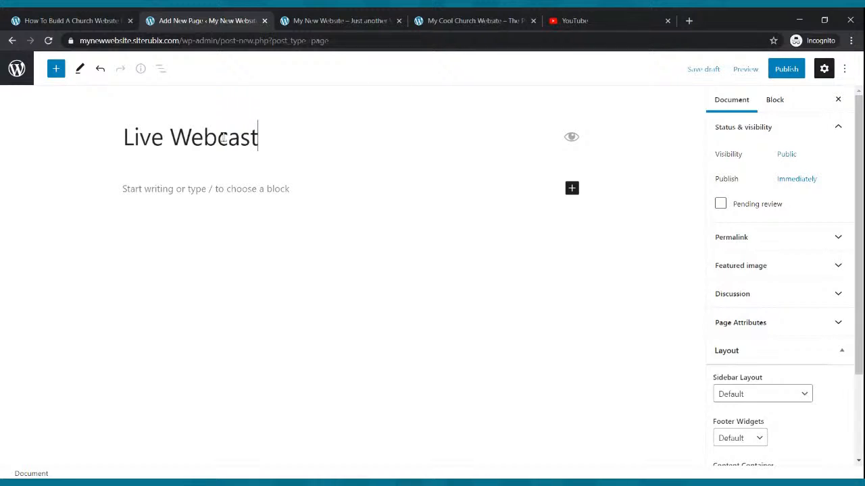
{"action": "left_click", "coordinate": [788, 73]}
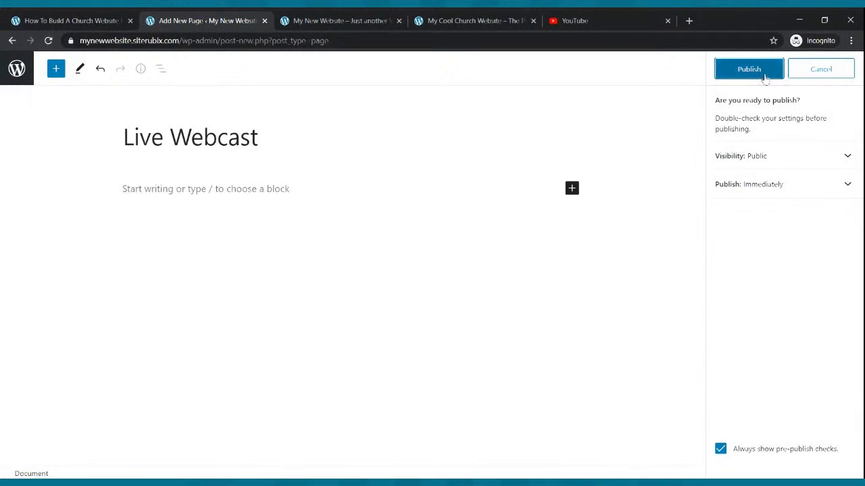
{"action": "left_click", "coordinate": [753, 74]}
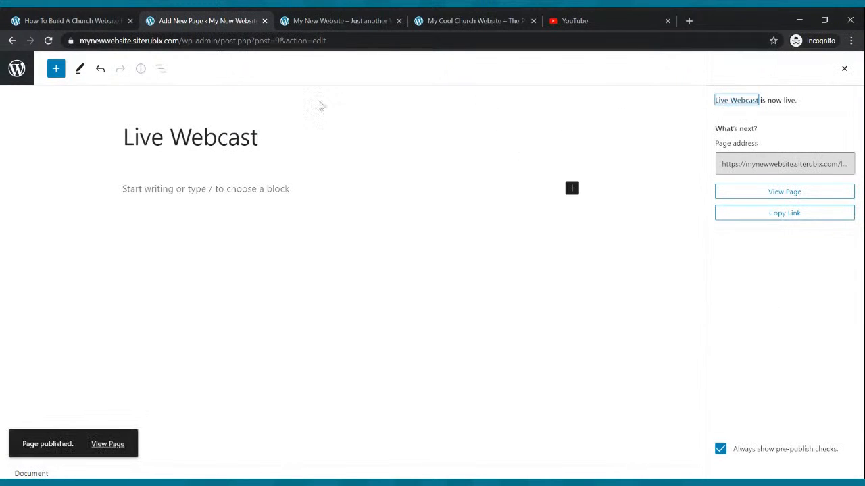
{"action": "left_click", "coordinate": [13, 41]}
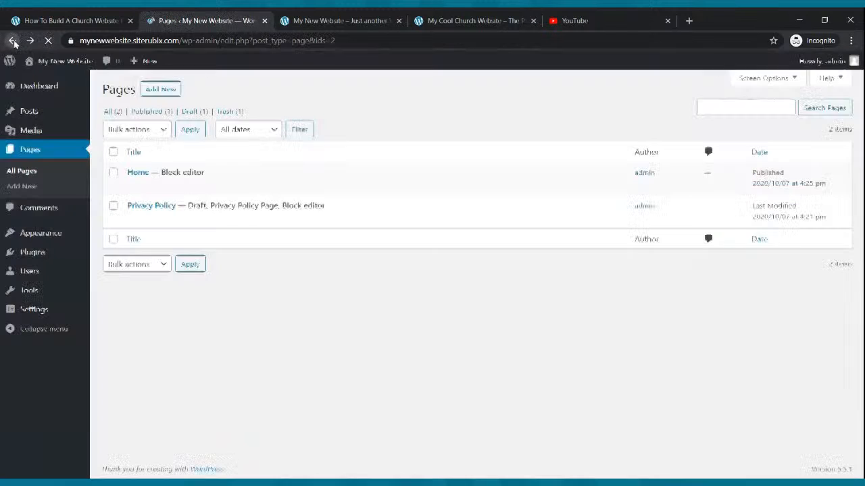
{"action": "left_click", "coordinate": [159, 89]}
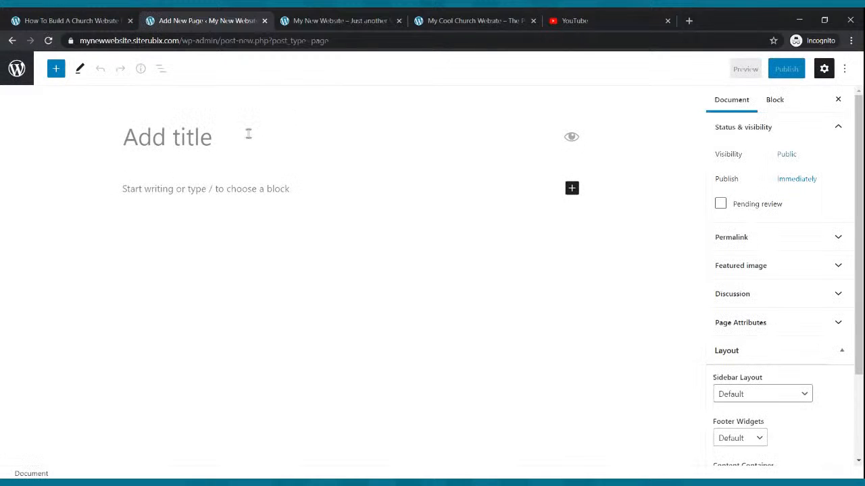
- Title the new page 'Blog', publish it, and return to the Pages list
{"action": "type", "text": "b"}
{"action": "key", "text": "BackSpace"}
{"action": "type", "text": "Blog"}
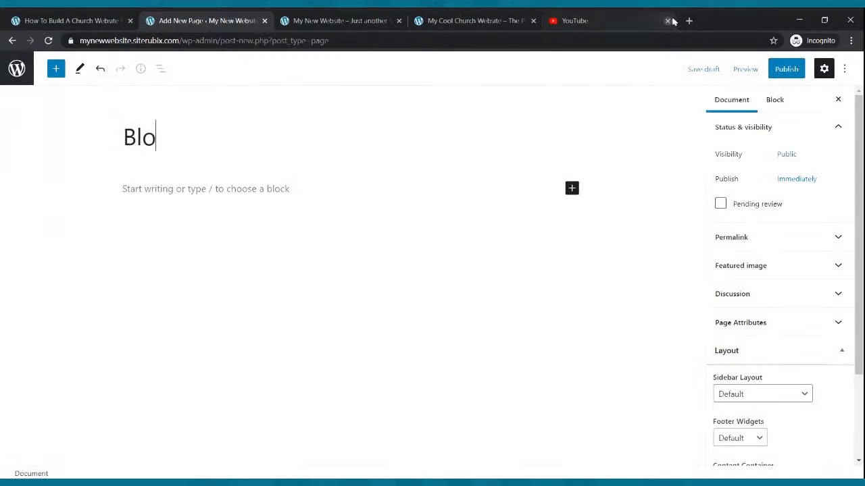
{"action": "left_click", "coordinate": [787, 69]}
{"action": "left_click", "coordinate": [769, 70]}
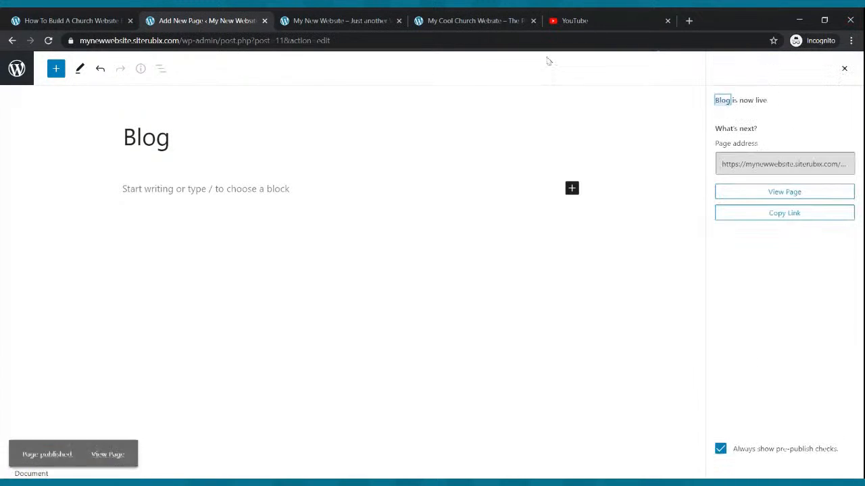
{"action": "left_click", "coordinate": [11, 42]}
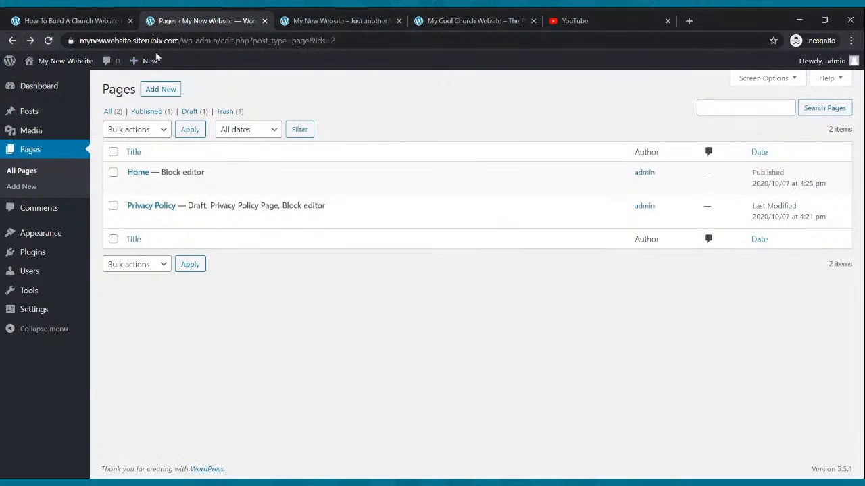
- Add and publish a page titled 'Small Groups', then return to Pages
{"action": "left_click", "coordinate": [161, 90]}
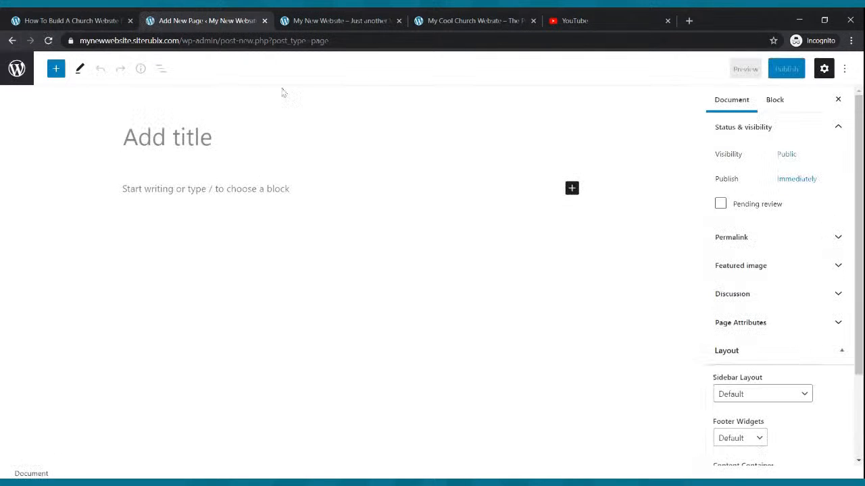
{"action": "type", "text": "S"}
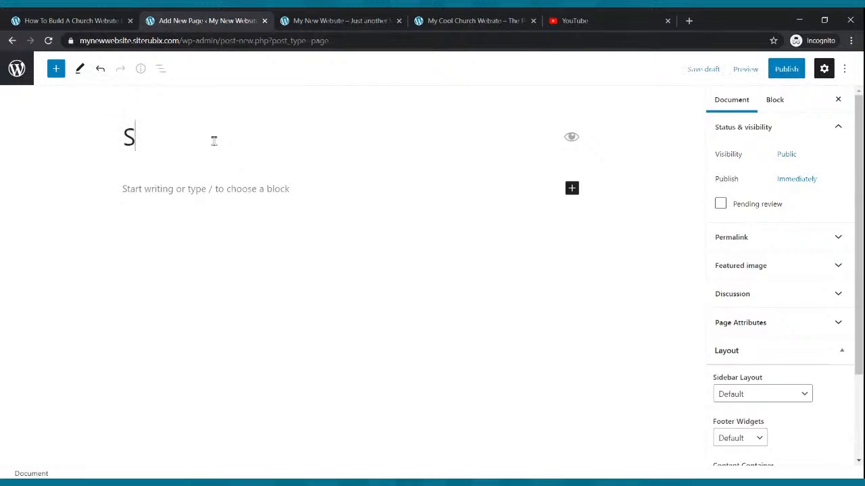
{"action": "type", "text": "mall Groups"}
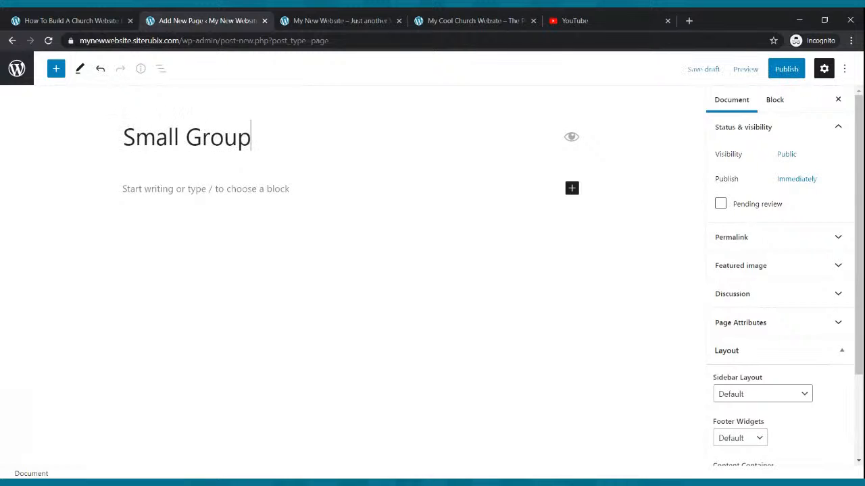
{"action": "left_click", "coordinate": [787, 69]}
{"action": "left_click", "coordinate": [760, 70]}
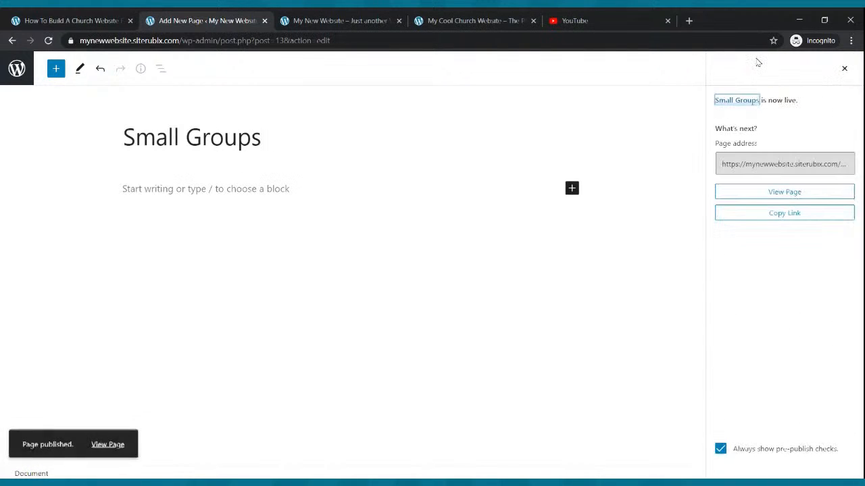
{"action": "left_click", "coordinate": [11, 42]}
- Add and publish a page titled 'Podcast', then return to Pages
{"action": "left_click", "coordinate": [168, 93]}
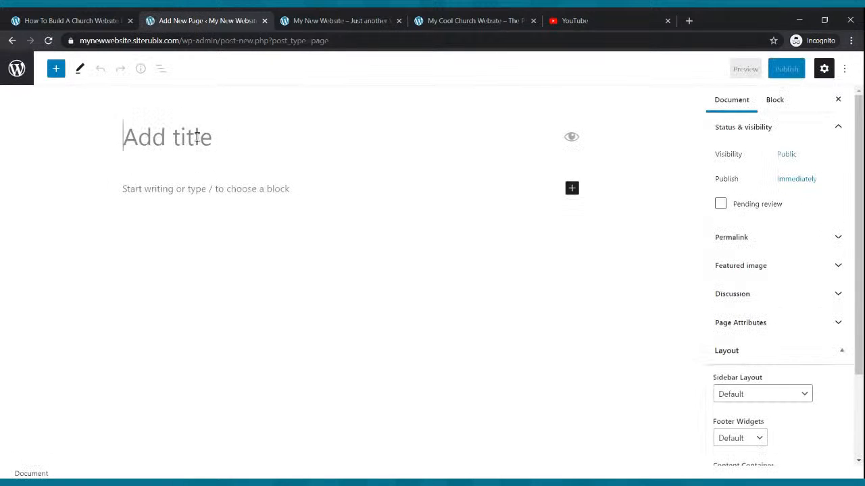
{"action": "type", "text": "Podcast"}
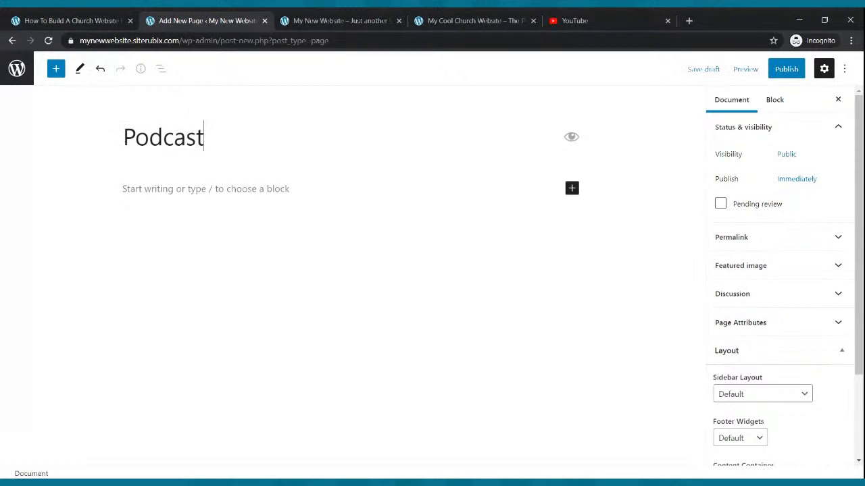
{"action": "left_click", "coordinate": [784, 69]}
{"action": "left_click", "coordinate": [767, 70]}
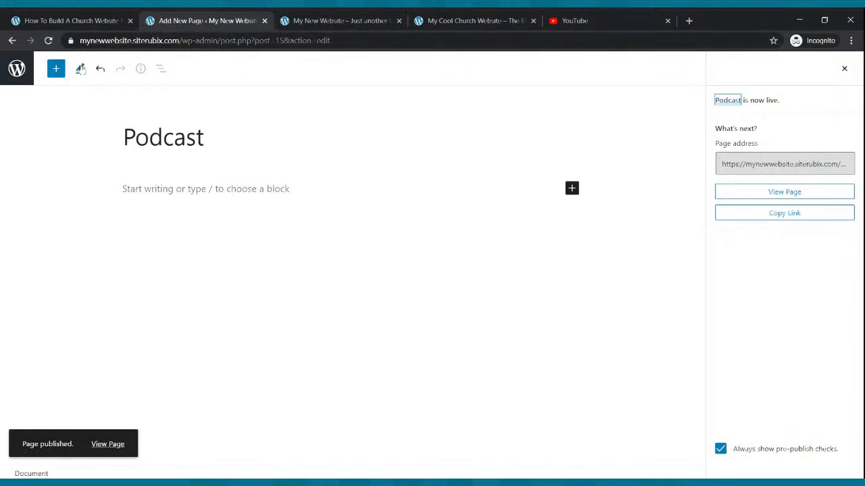
{"action": "left_click", "coordinate": [13, 41]}
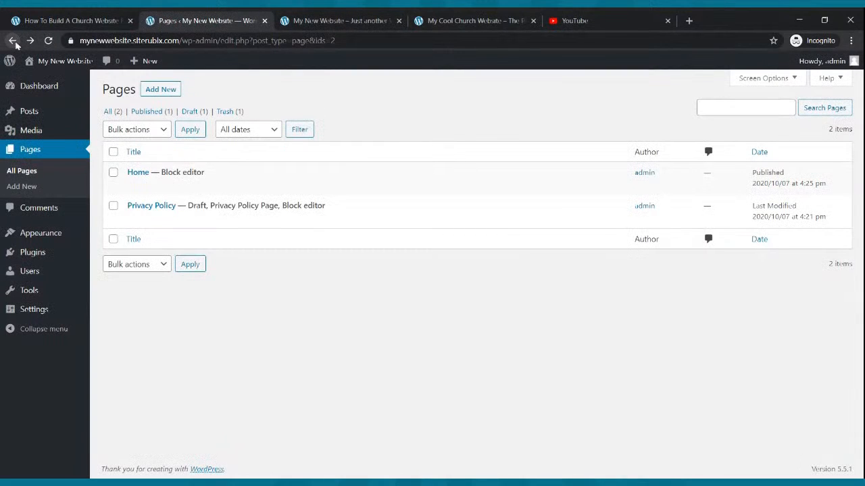
- Add and publish a page titled 'Contact Us', then refresh the Pages list
{"action": "left_click", "coordinate": [163, 90]}
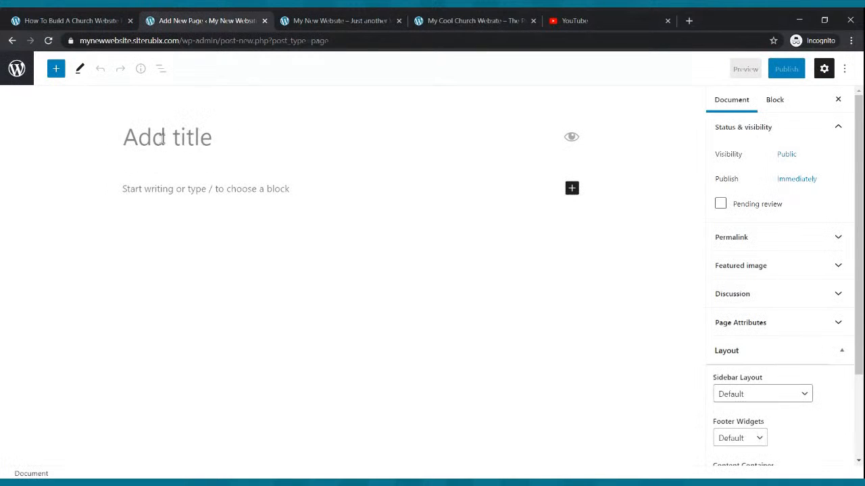
{"action": "type", "text": "Contac"}
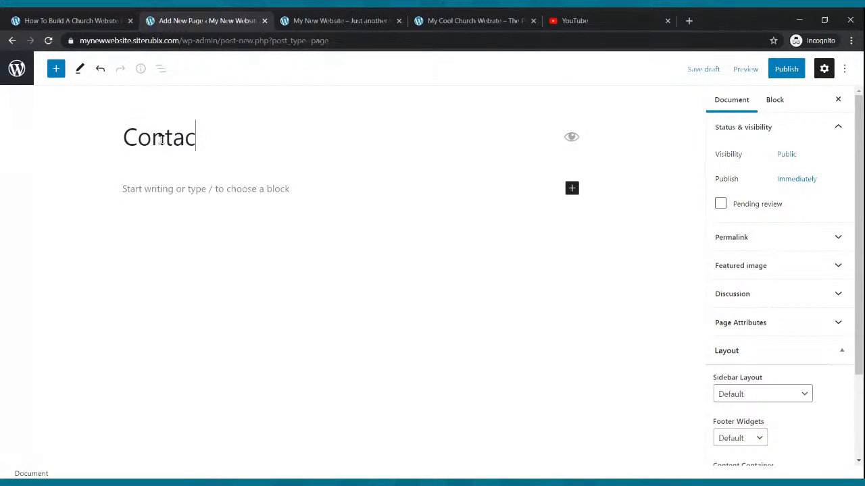
{"action": "type", "text": "t Us"}
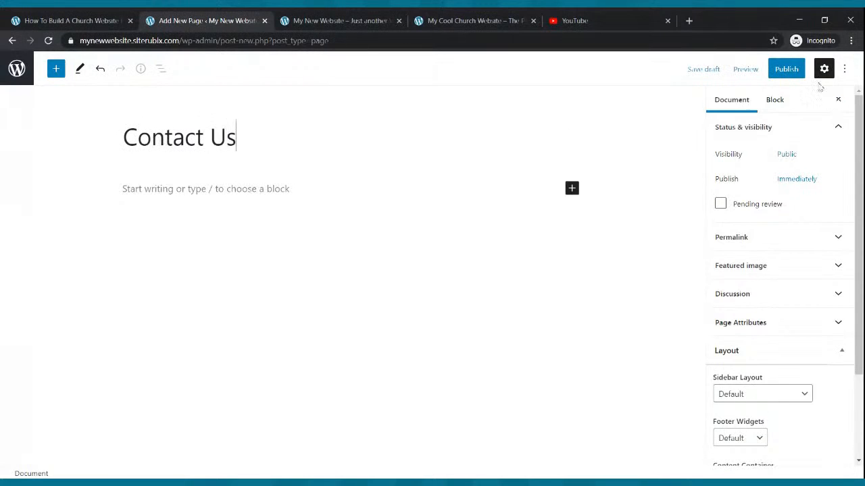
{"action": "left_click", "coordinate": [786, 69]}
{"action": "left_click", "coordinate": [756, 78]}
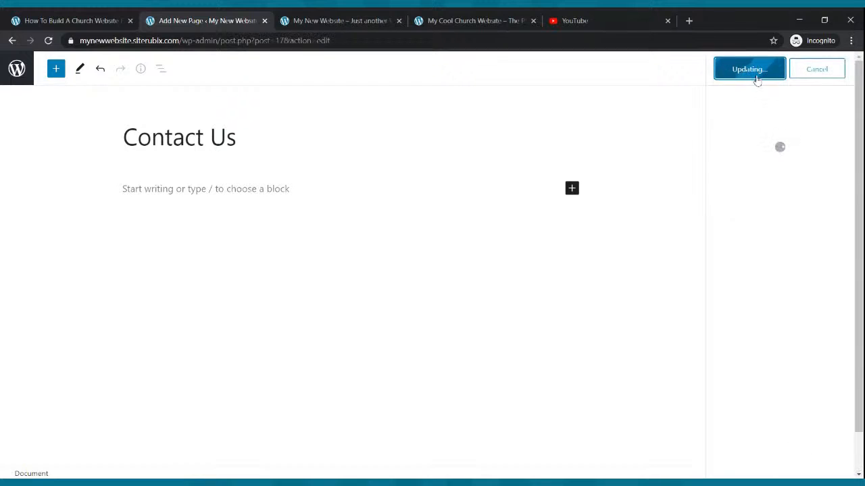
{"action": "left_click", "coordinate": [12, 40]}
{"action": "left_click", "coordinate": [25, 152]}
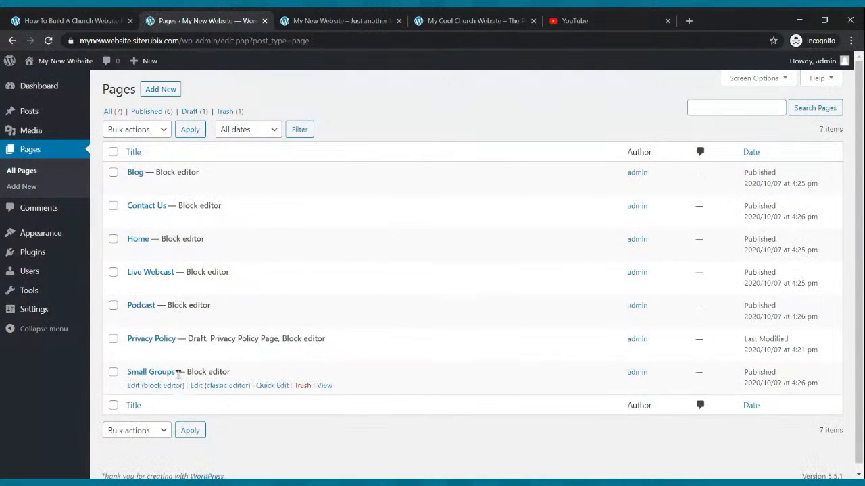
- Build Menu 1 from Home, Blog, Contact Us, Live Webcast, Podcast and Small Groups, removing the second Home
{"action": "mouse_move", "coordinate": [48, 235]}
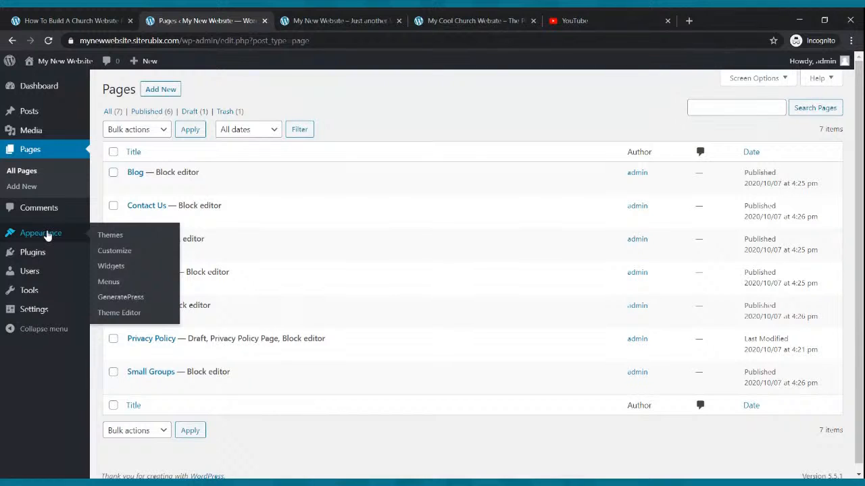
{"action": "left_click", "coordinate": [47, 236]}
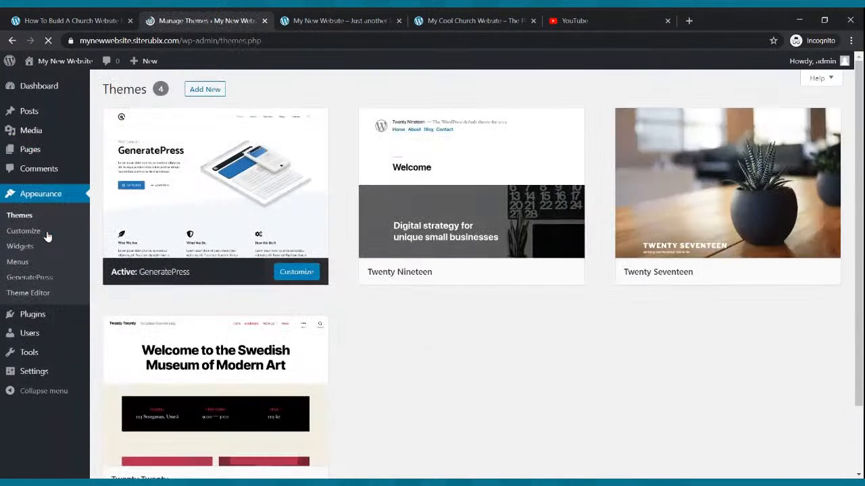
{"action": "left_click", "coordinate": [19, 263]}
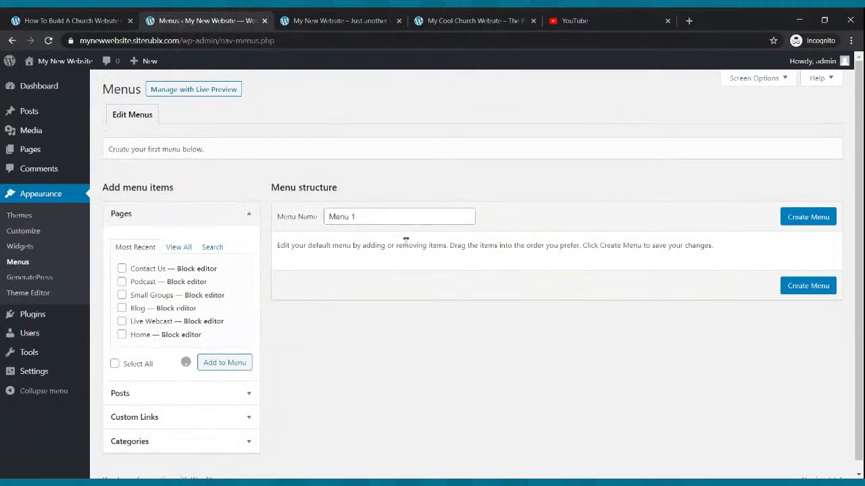
{"action": "scroll", "coordinate": [366, 268], "scroll_direction": "down", "scroll_amount": 2}
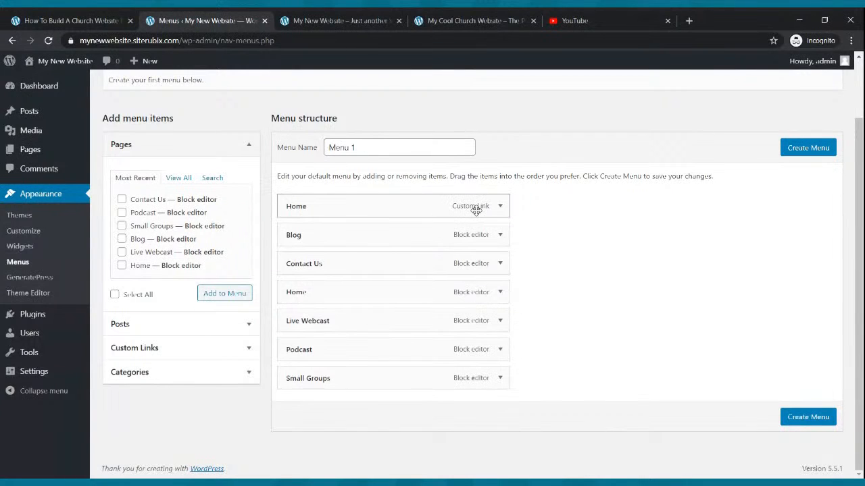
{"action": "left_click", "coordinate": [500, 321]}
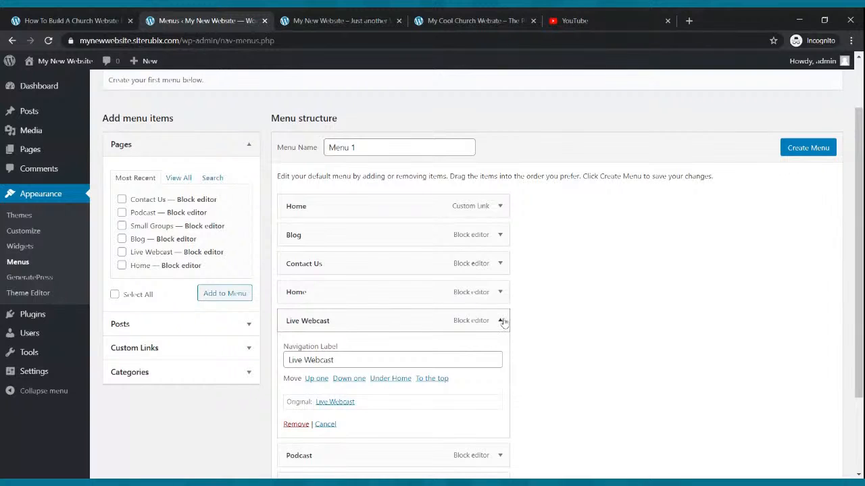
{"action": "left_click", "coordinate": [501, 322]}
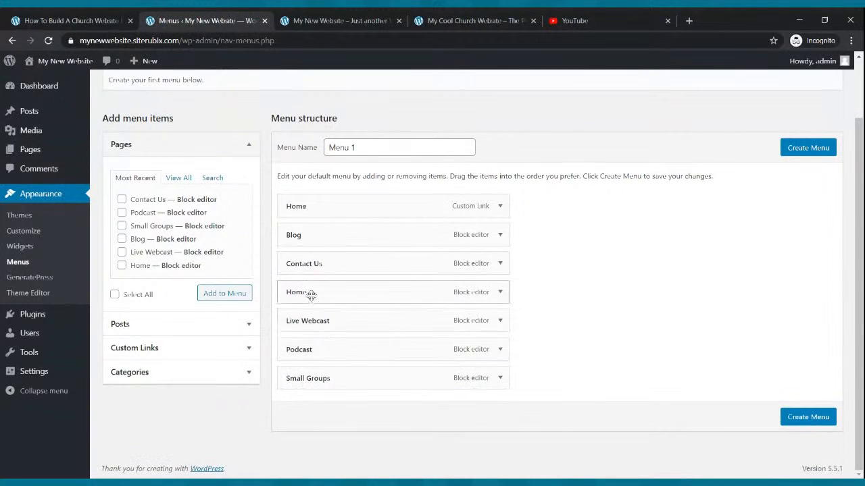
{"action": "left_click", "coordinate": [500, 292]}
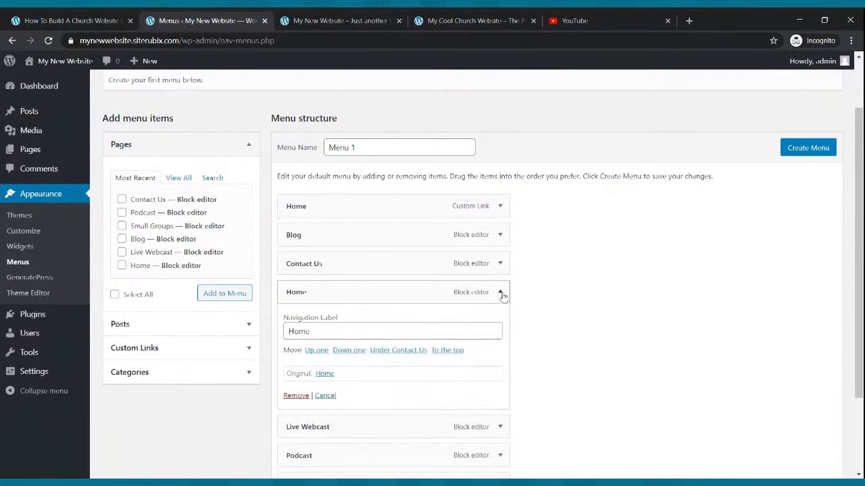
{"action": "left_click", "coordinate": [296, 396]}
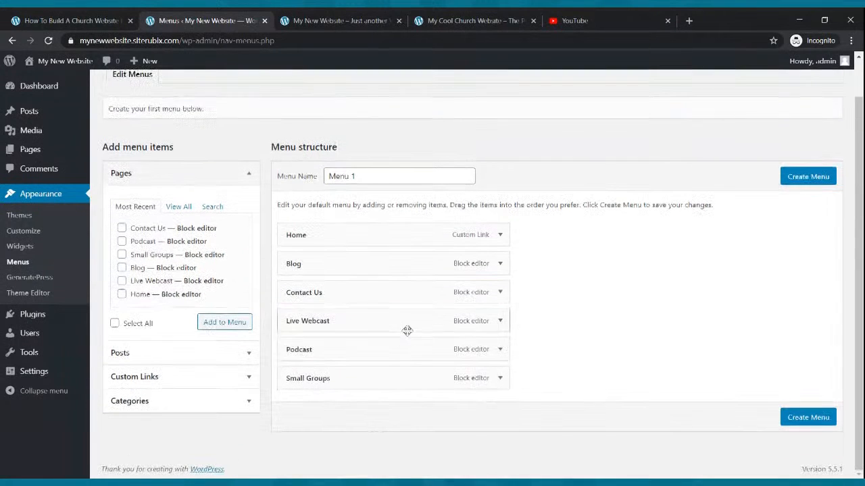
{"action": "left_click", "coordinate": [808, 179]}
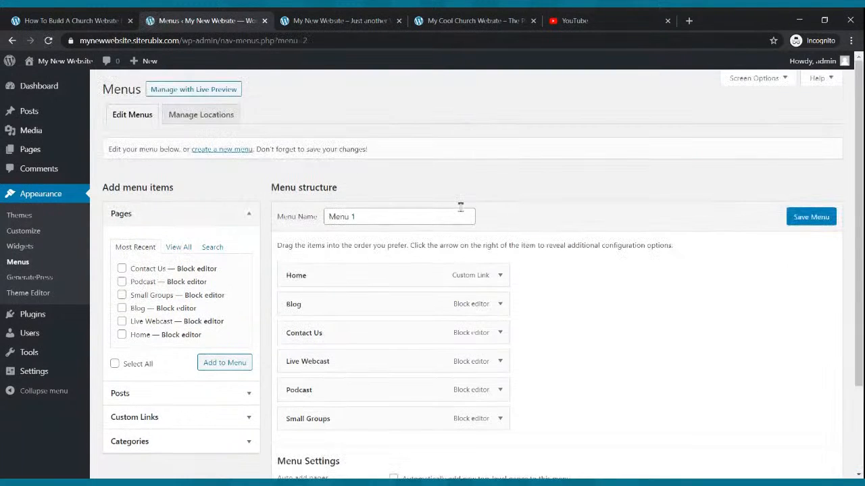
- Set Menu 1 as the Primary Menu, save it, and reload the live site to check the header
{"action": "scroll", "coordinate": [495, 275], "scroll_direction": "down", "scroll_amount": 2}
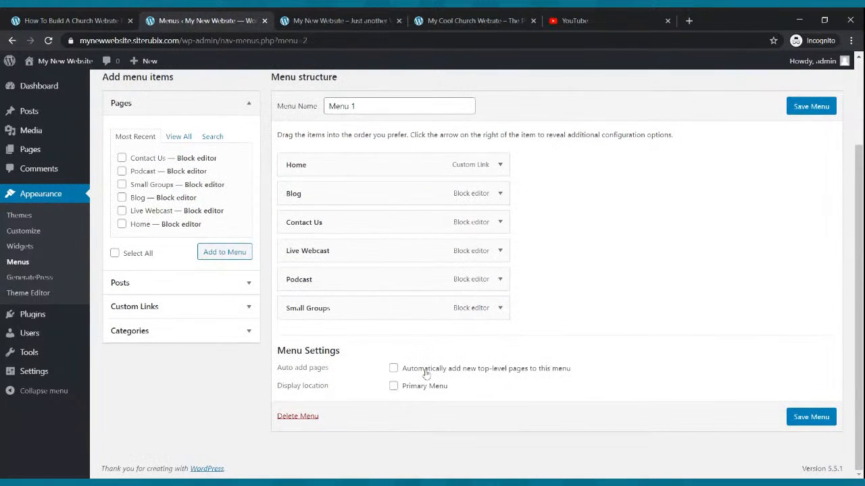
{"action": "left_click", "coordinate": [394, 387]}
{"action": "left_click", "coordinate": [802, 418]}
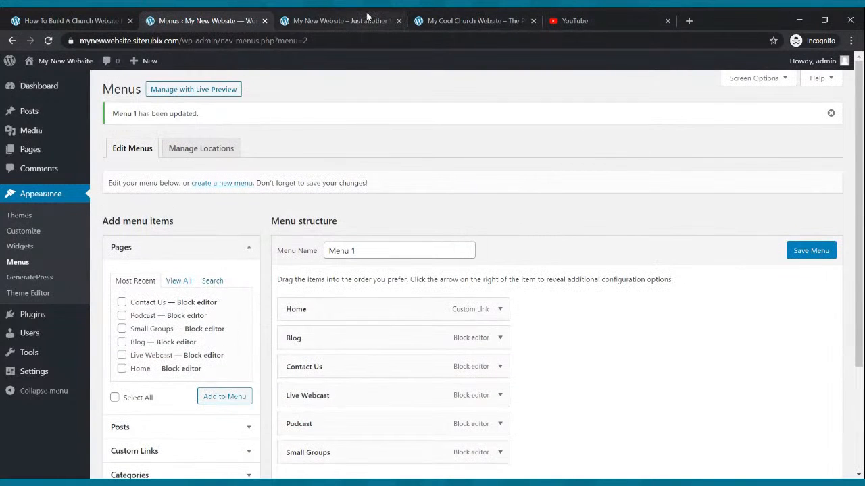
{"action": "left_click", "coordinate": [367, 15]}
{"action": "left_click", "coordinate": [49, 41]}
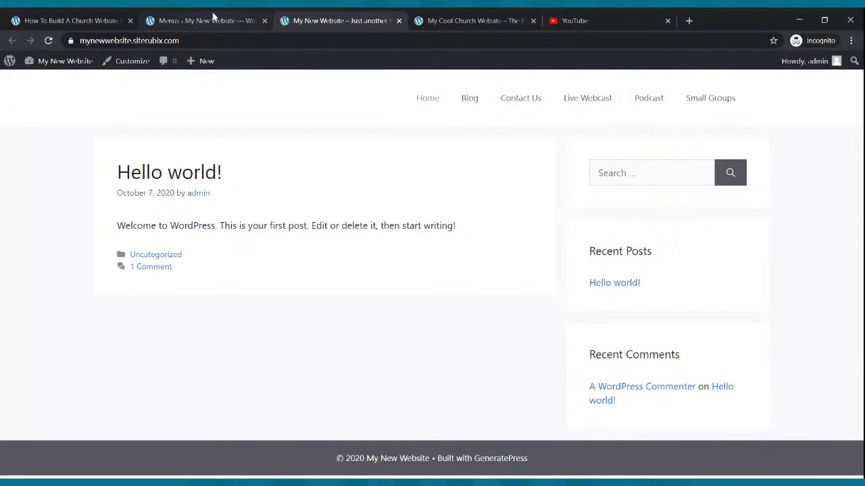
- Go back to the WordPress dashboard and open the Customizer
{"action": "left_click", "coordinate": [213, 17]}
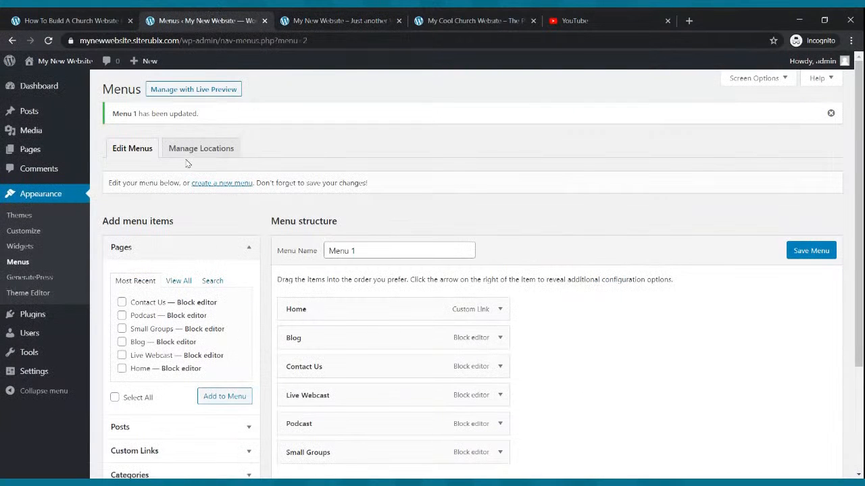
{"action": "mouse_move", "coordinate": [41, 157]}
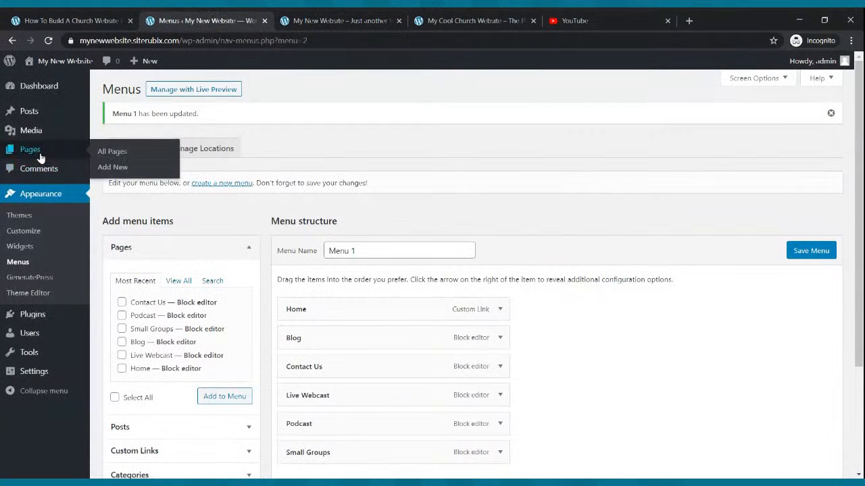
{"action": "left_click", "coordinate": [32, 235]}
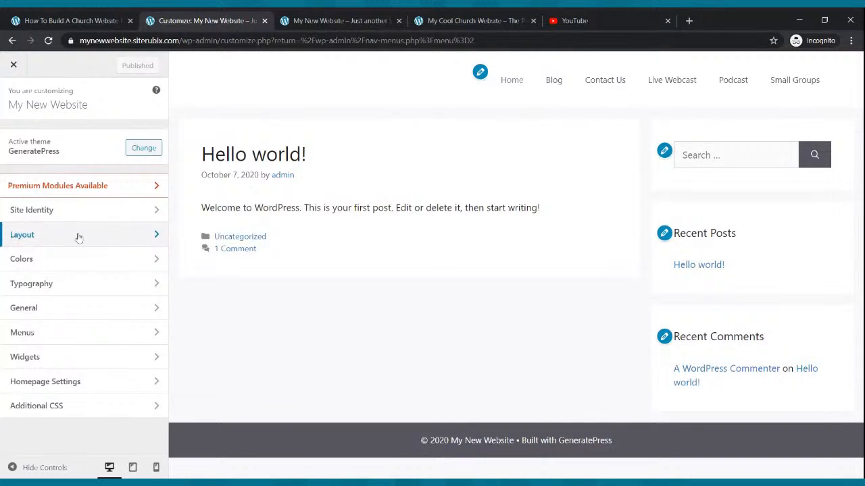
{"action": "left_click", "coordinate": [75, 212]}
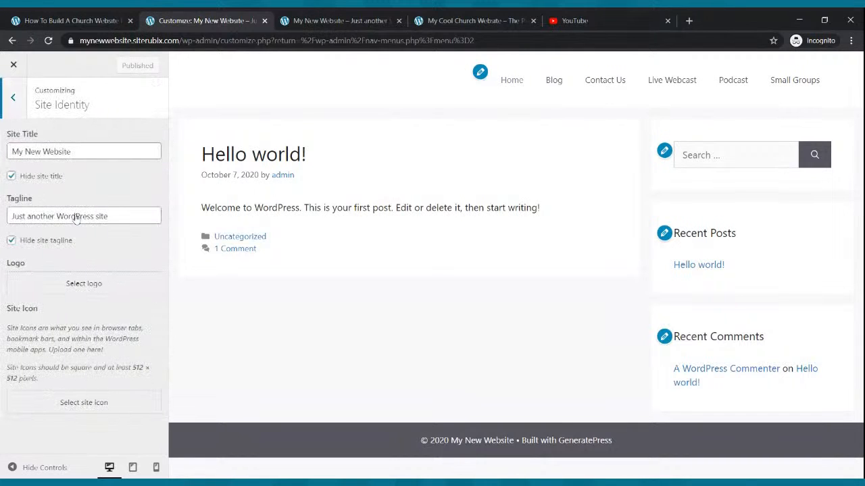
{"action": "left_click", "coordinate": [13, 97]}
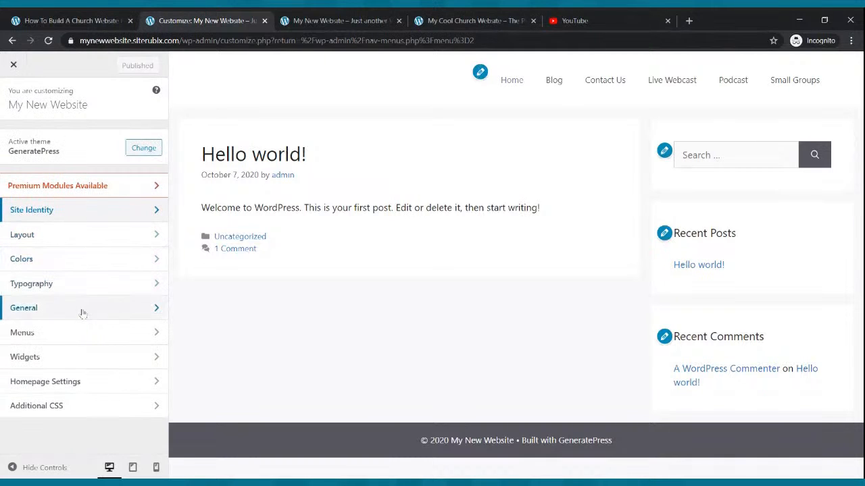
{"action": "left_click", "coordinate": [77, 259]}
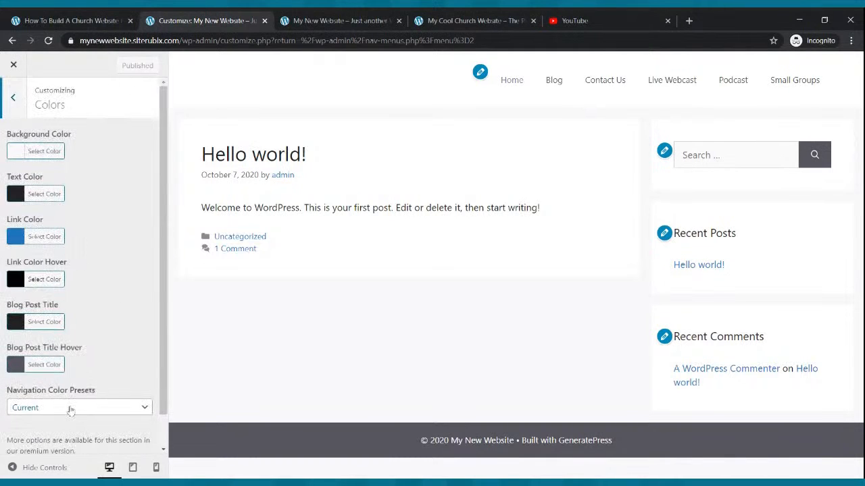
{"action": "left_click", "coordinate": [133, 408]}
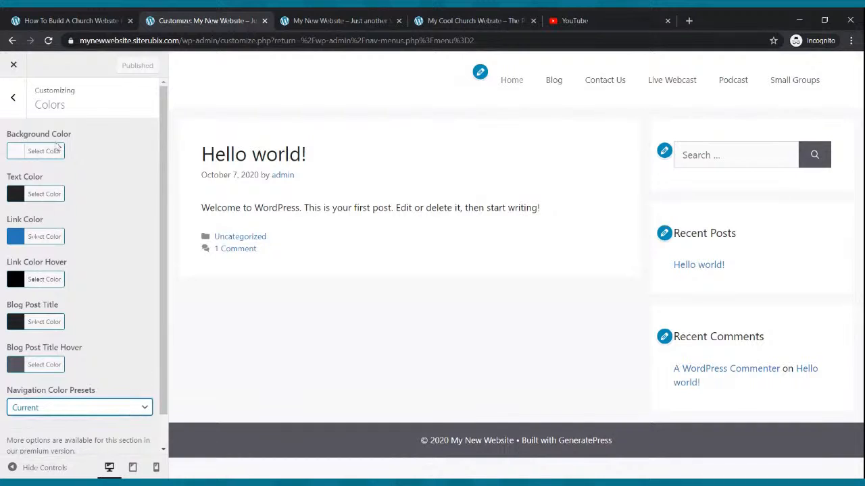
{"action": "left_click", "coordinate": [13, 99]}
{"action": "left_click", "coordinate": [12, 40]}
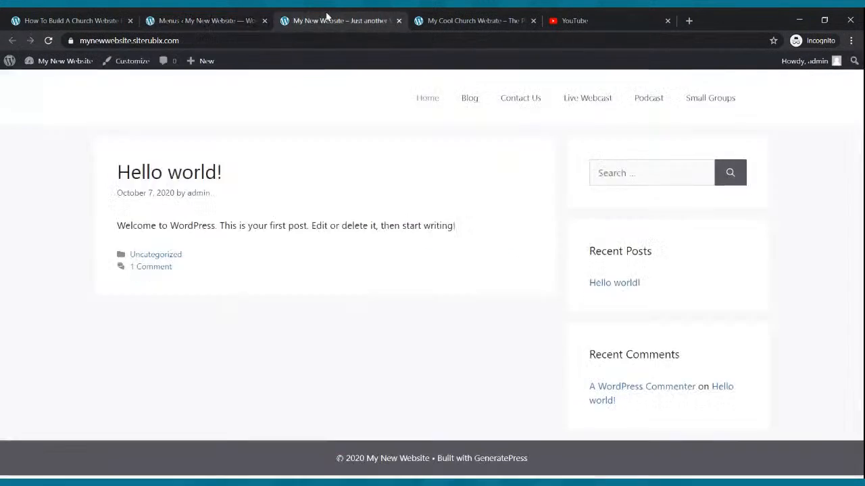
- Glance at the live site, then go to Settings and open the Reading Settings page
{"action": "left_click", "coordinate": [330, 20]}
{"action": "left_click", "coordinate": [182, 16]}
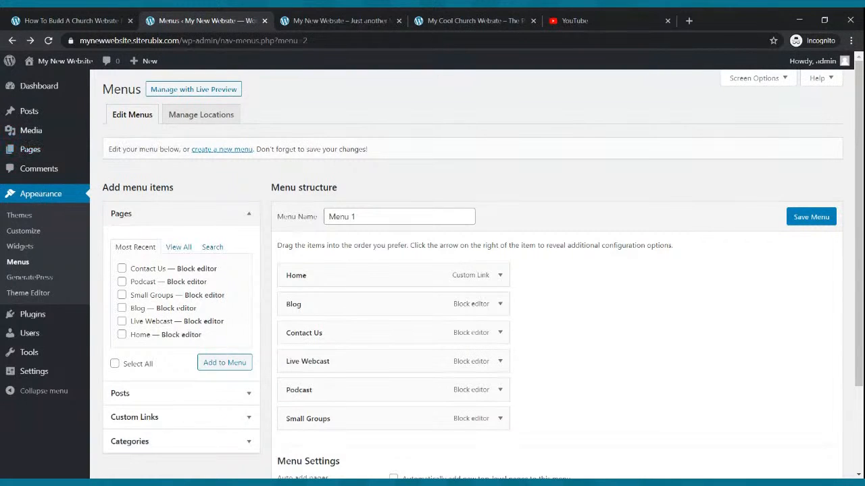
{"action": "left_click", "coordinate": [35, 376]}
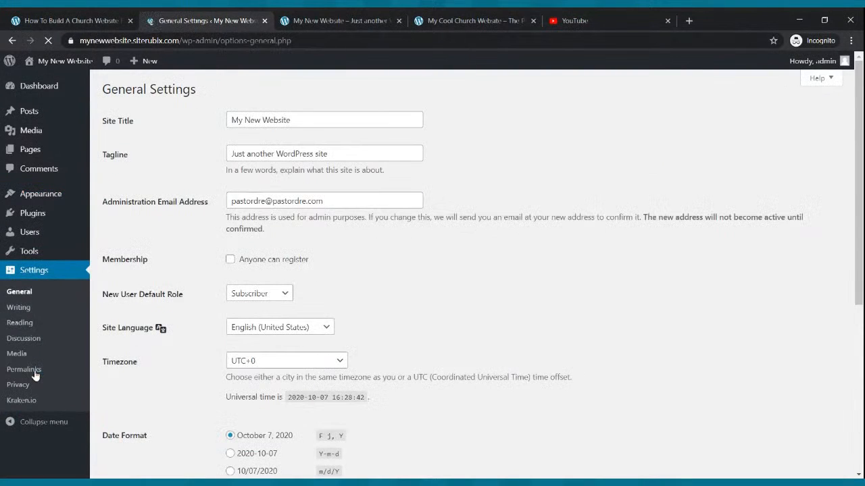
{"action": "left_click", "coordinate": [26, 327]}
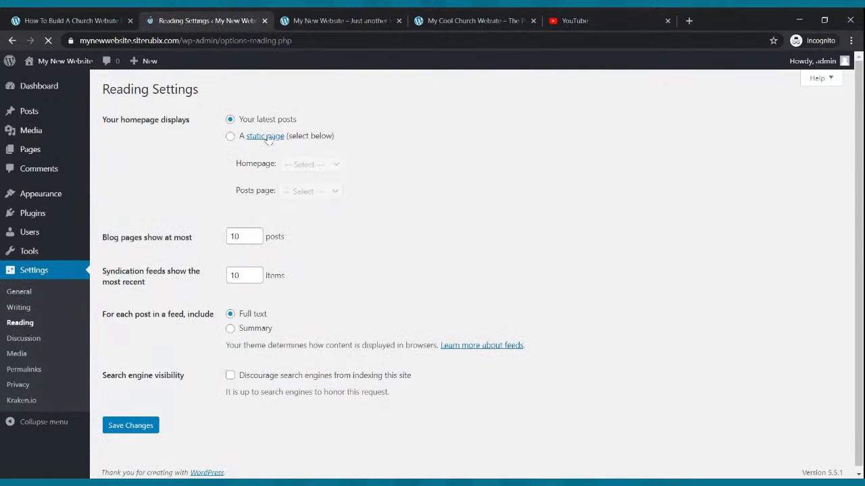
- Set the homepage to a static page, with Home as the homepage and Blog as the posts page, and save
{"action": "left_click", "coordinate": [231, 138]}
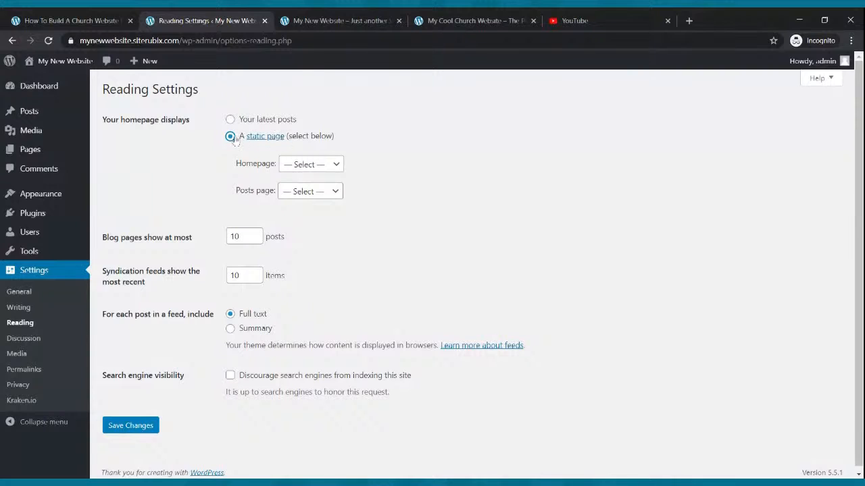
{"action": "left_click", "coordinate": [312, 165]}
{"action": "left_click", "coordinate": [314, 175]}
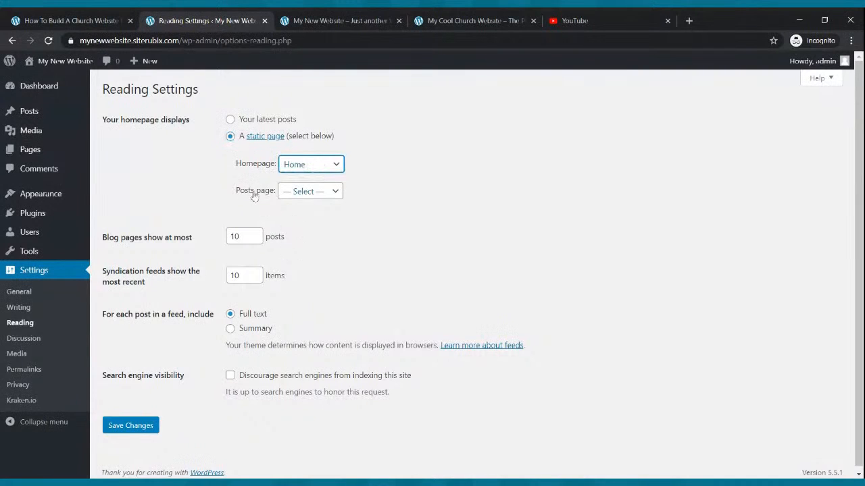
{"action": "left_click", "coordinate": [334, 194]}
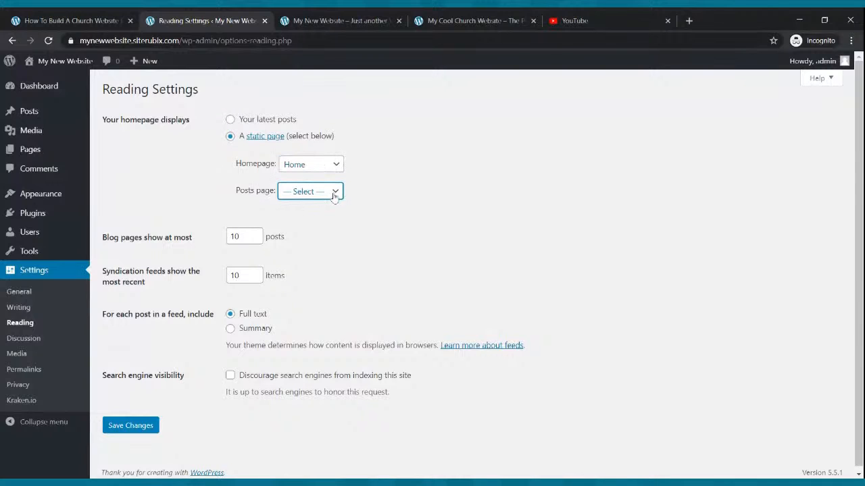
{"action": "left_click", "coordinate": [315, 223]}
{"action": "left_click", "coordinate": [130, 426]}
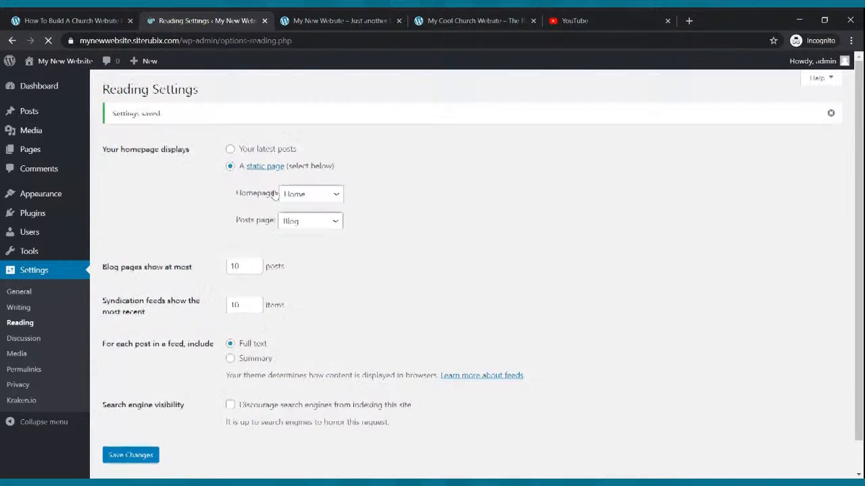
- Reload the live site to confirm the new homepage, then return to Reading Settings
{"action": "left_click", "coordinate": [327, 20]}
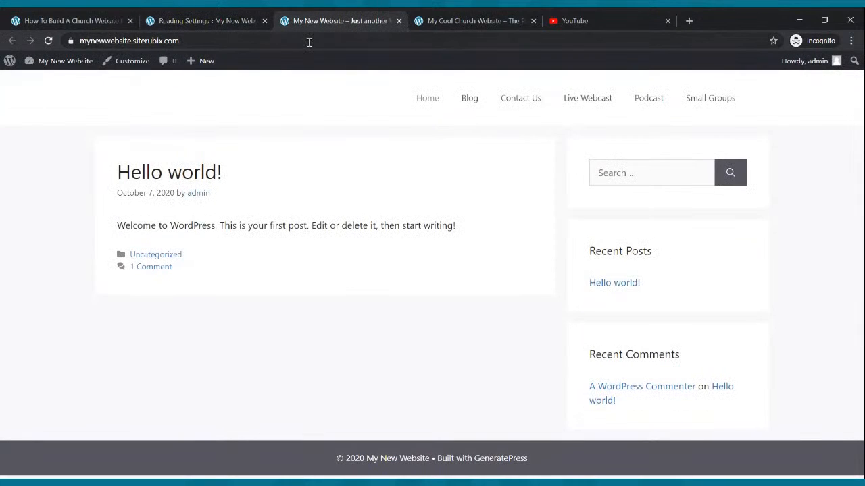
{"action": "left_click", "coordinate": [55, 40]}
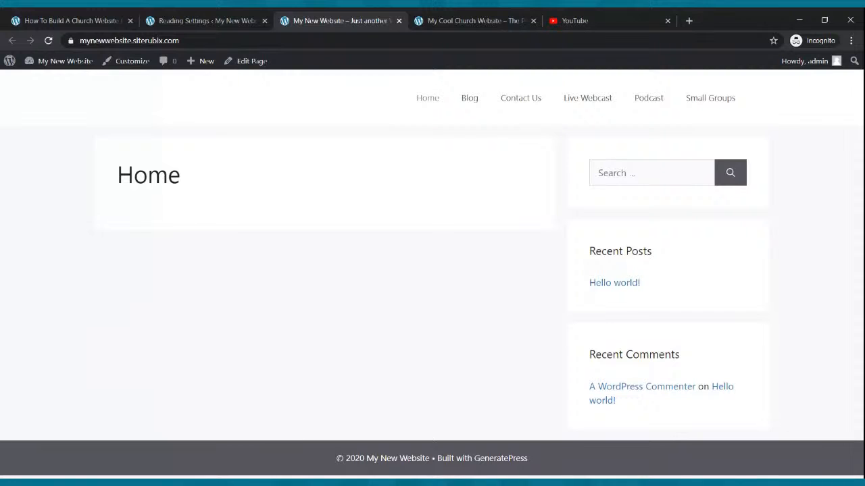
{"action": "left_click", "coordinate": [200, 19]}
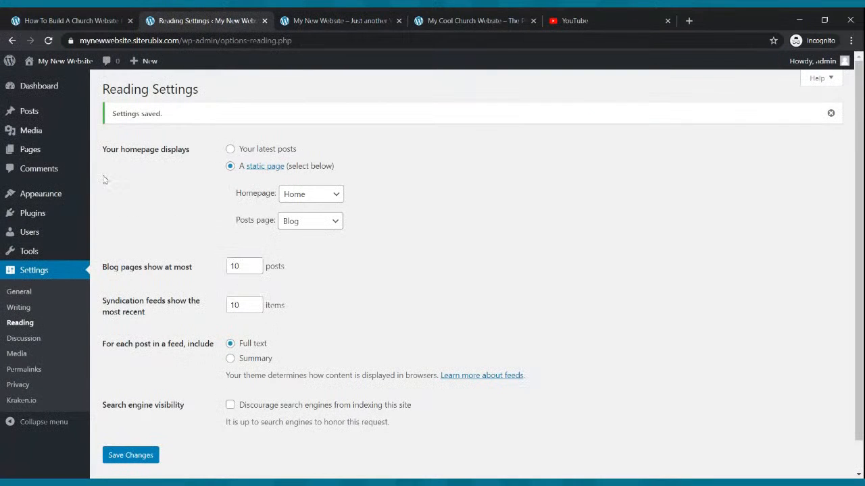
- Open the Home page in the block editor from the Pages list and compare it with the live site
{"action": "left_click", "coordinate": [32, 157]}
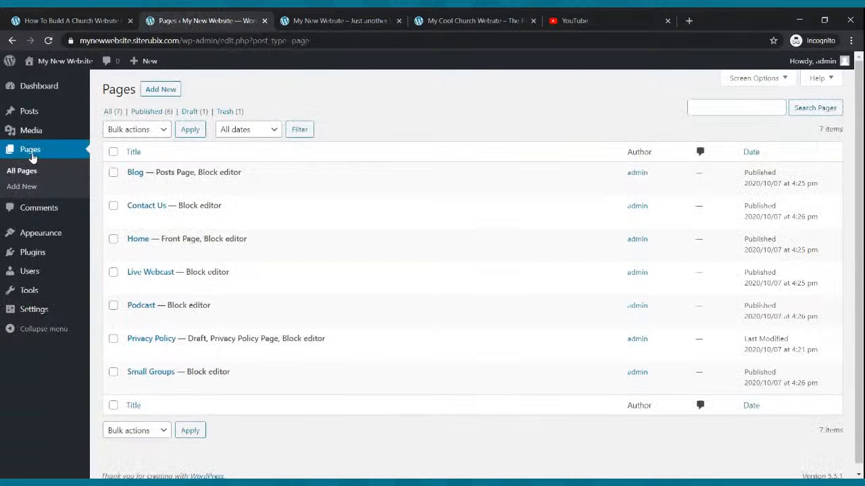
{"action": "mouse_move", "coordinate": [174, 196]}
{"action": "mouse_move", "coordinate": [173, 237]}
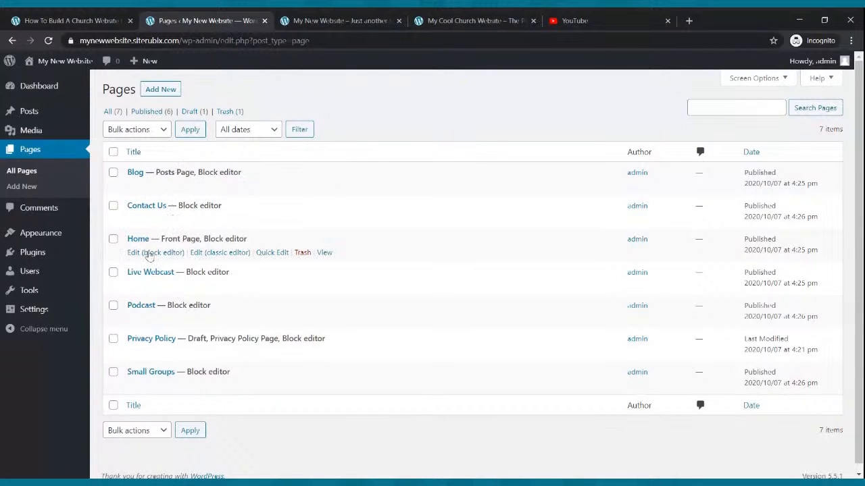
{"action": "left_click", "coordinate": [149, 253]}
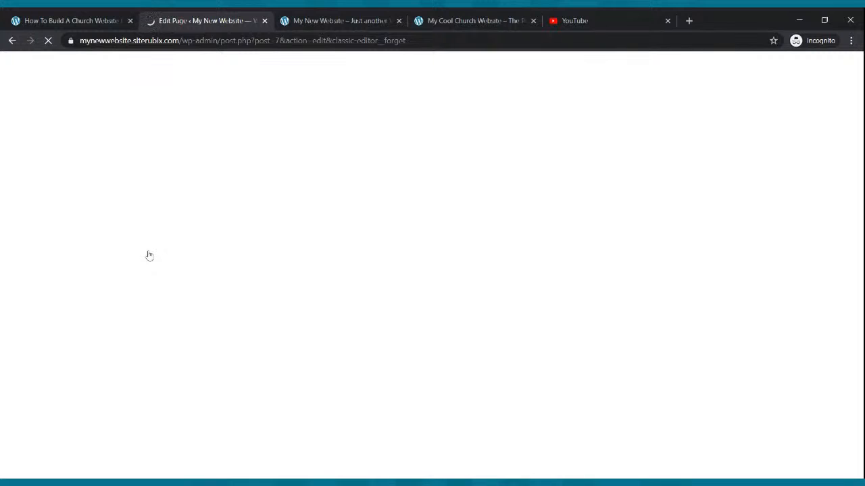
{"action": "left_click", "coordinate": [371, 19]}
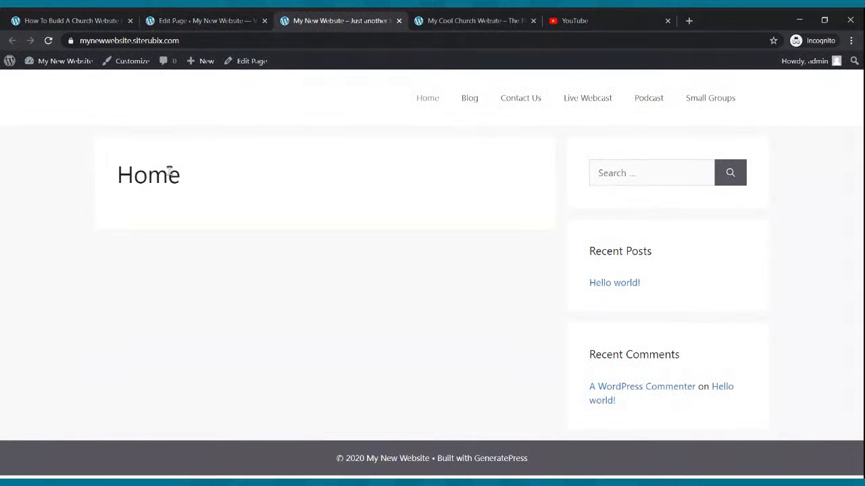
{"action": "left_click", "coordinate": [187, 23]}
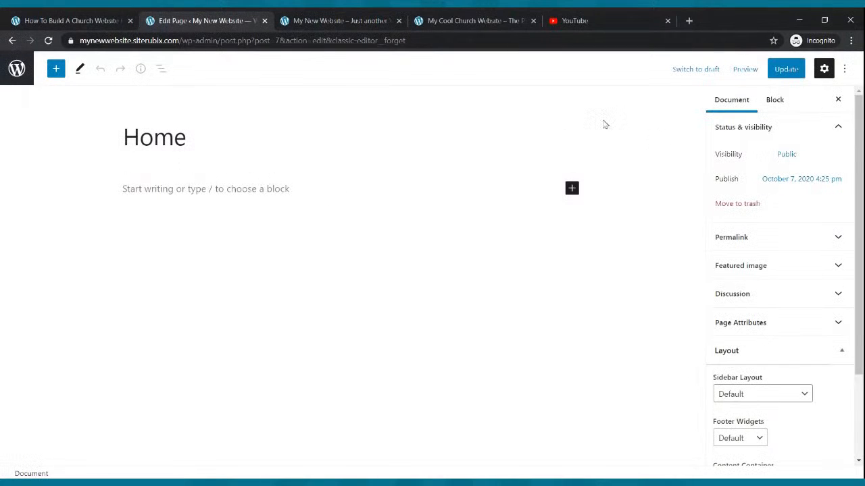
- Expand the Layout panel and open the Sidebar Layout choices
{"action": "scroll", "coordinate": [772, 280], "scroll_direction": "down", "scroll_amount": 3}
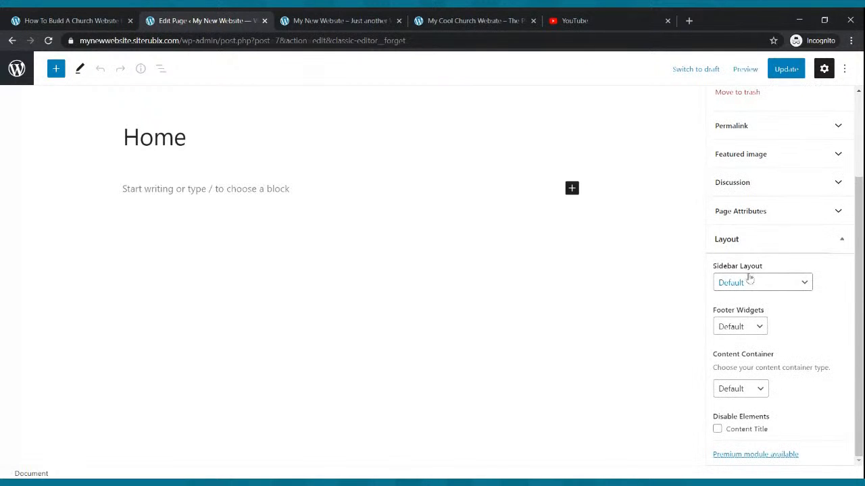
{"action": "scroll", "coordinate": [750, 279], "scroll_direction": "up", "scroll_amount": 2}
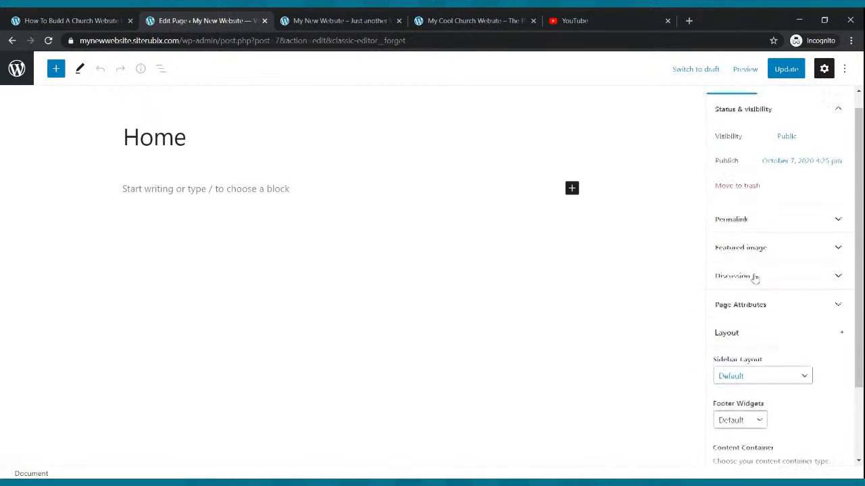
{"action": "left_click", "coordinate": [786, 333]}
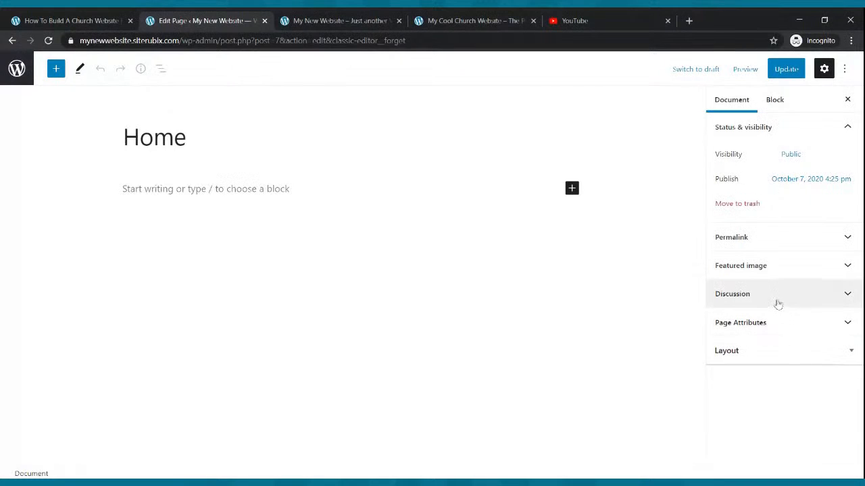
{"action": "left_click", "coordinate": [804, 348]}
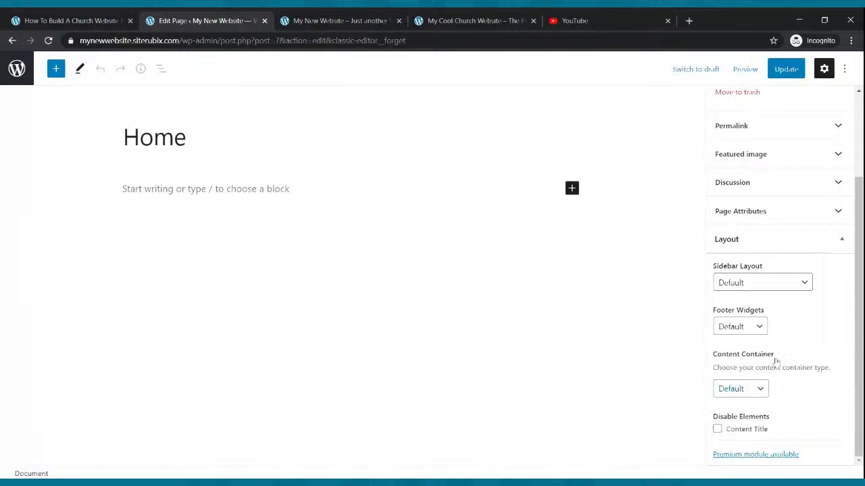
{"action": "left_click", "coordinate": [762, 390]}
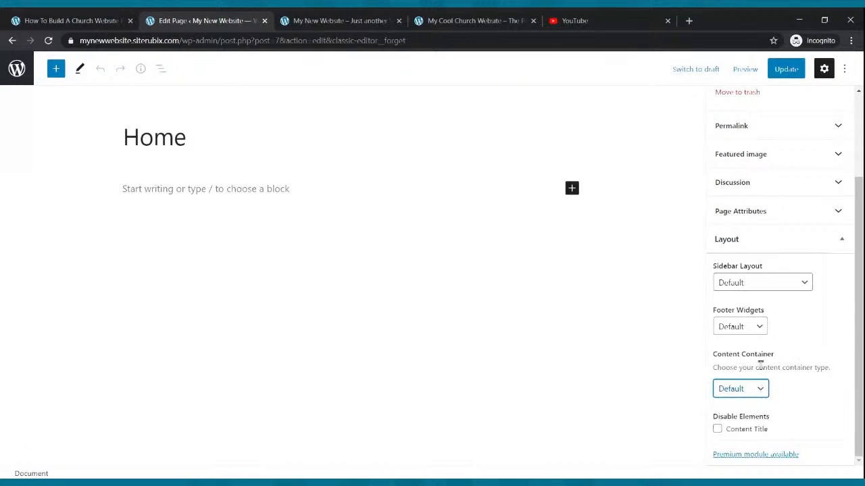
{"action": "left_click", "coordinate": [804, 283]}
{"action": "left_click", "coordinate": [804, 284]}
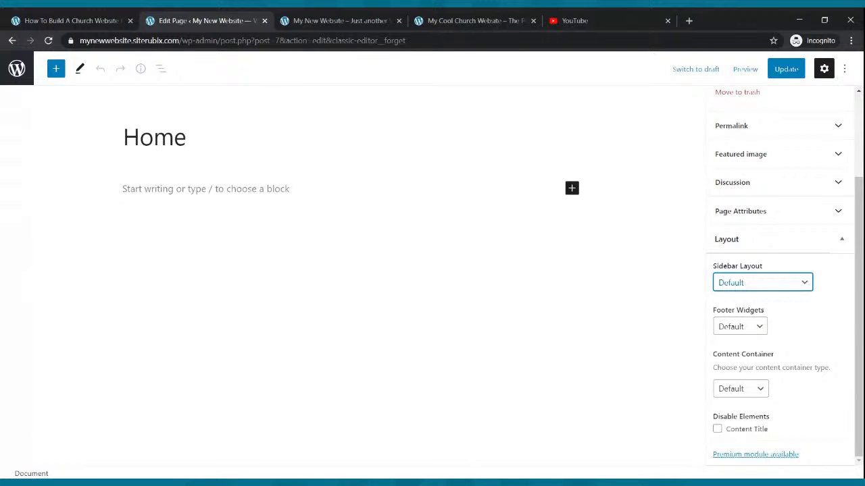
- Set the Home page Sidebar Layout to No Sidebars, update it, and check the live site
{"action": "left_click", "coordinate": [742, 332]}
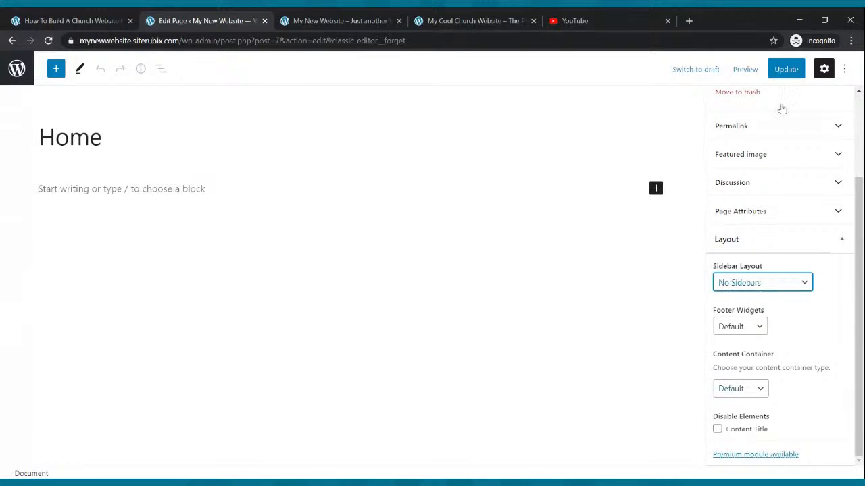
{"action": "left_click", "coordinate": [787, 72]}
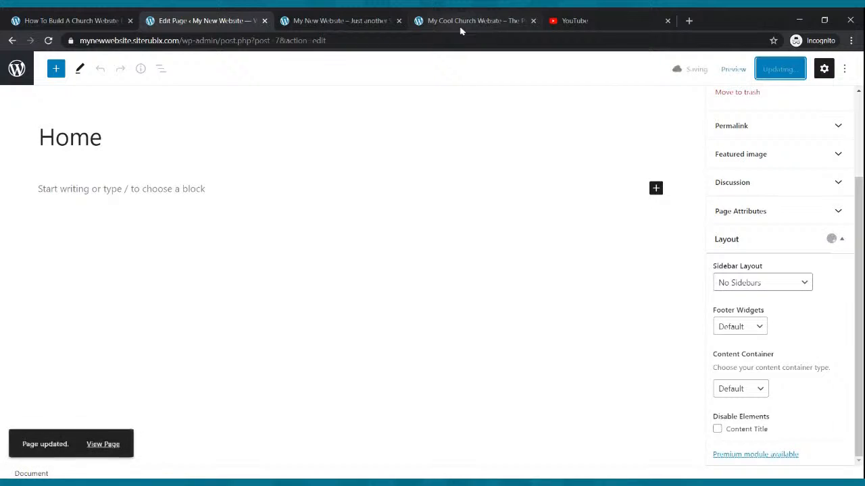
{"action": "left_click", "coordinate": [372, 21]}
{"action": "left_click", "coordinate": [48, 40]}
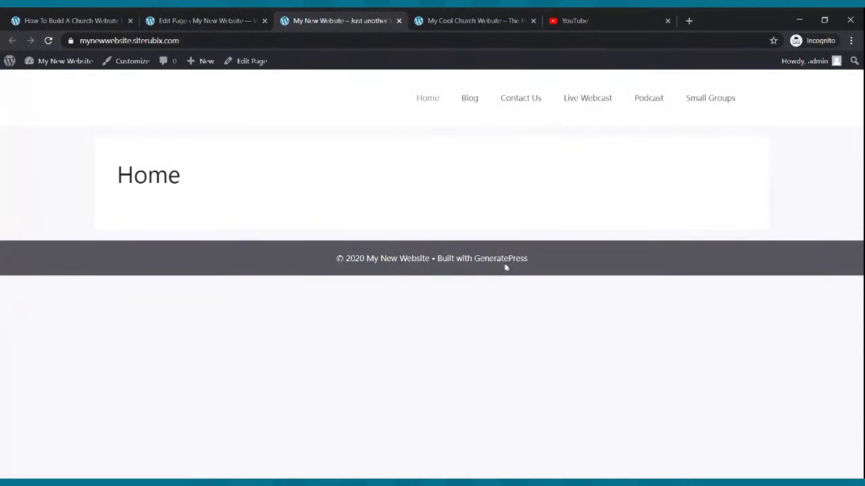
{"action": "left_click", "coordinate": [224, 16]}
- Disable the Home page's Content Title, update, and compare the live site with the example church site
{"action": "left_click", "coordinate": [806, 286]}
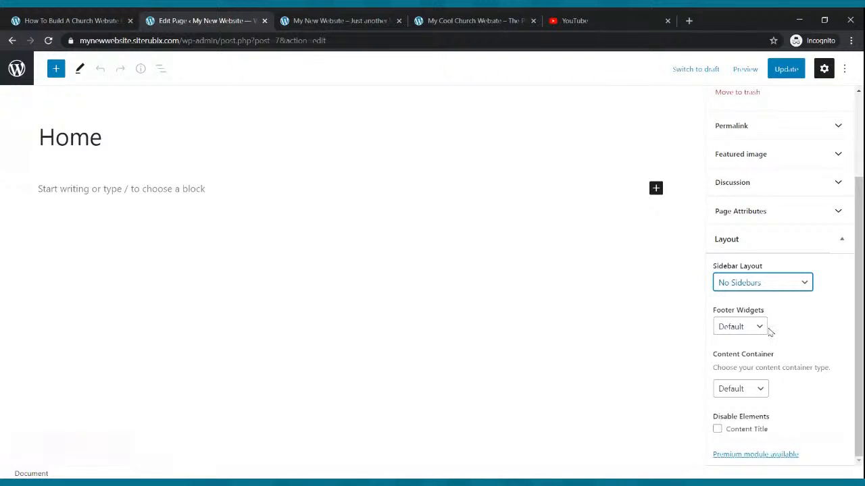
{"action": "left_click", "coordinate": [717, 430]}
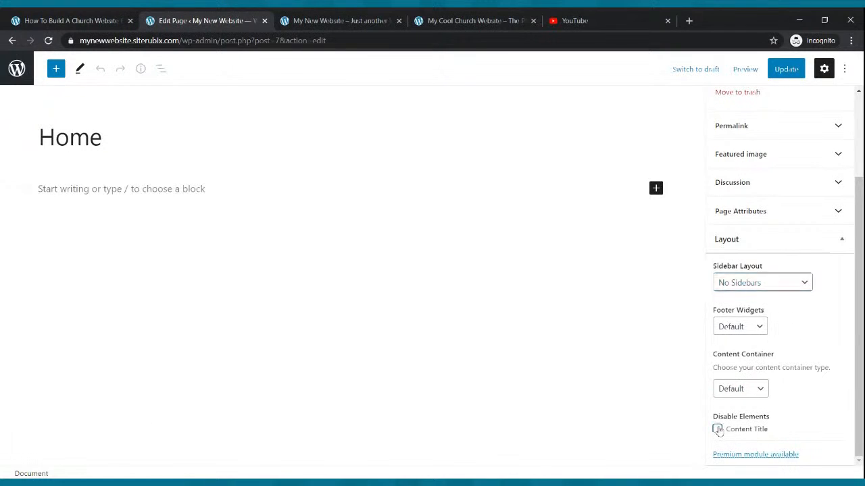
{"action": "left_click", "coordinate": [787, 72]}
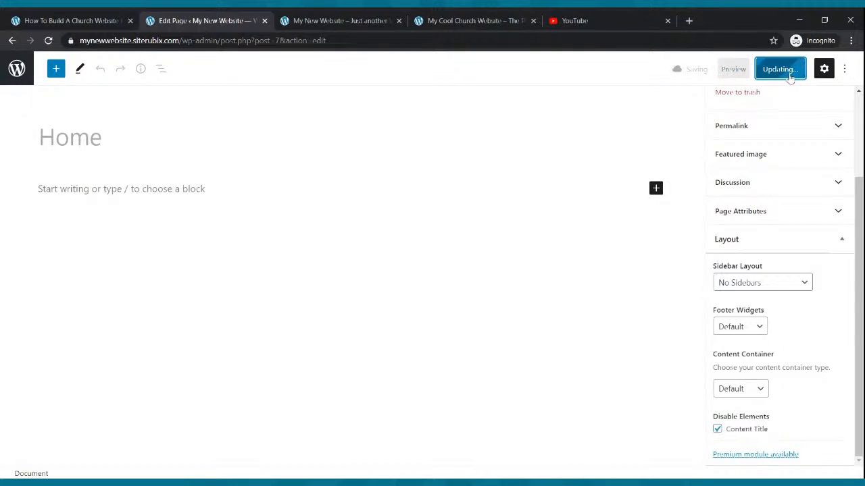
{"action": "left_click", "coordinate": [371, 17]}
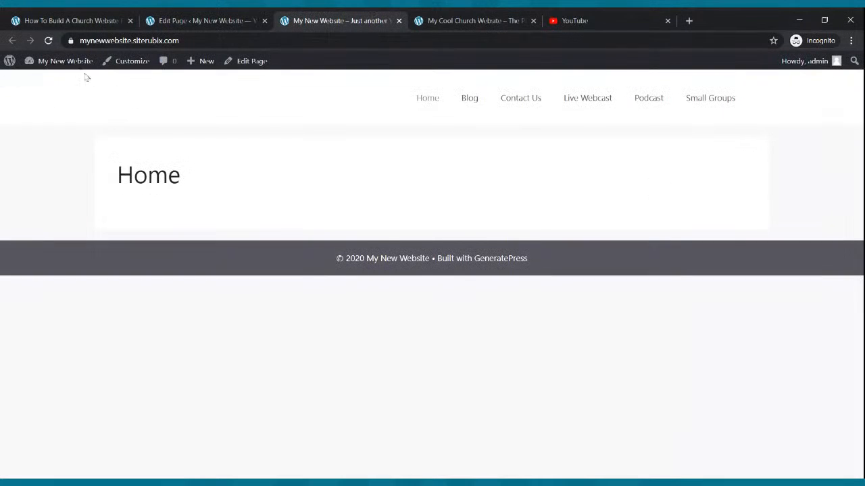
{"action": "left_click", "coordinate": [48, 42]}
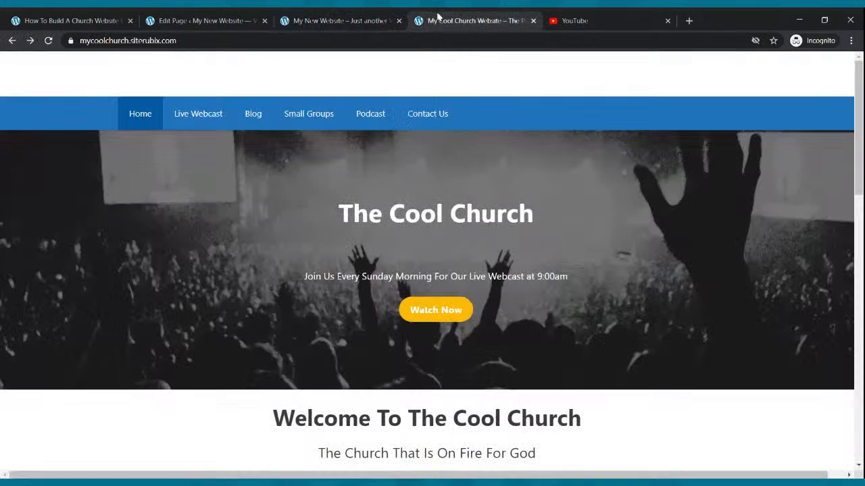
{"action": "left_click", "coordinate": [435, 21]}
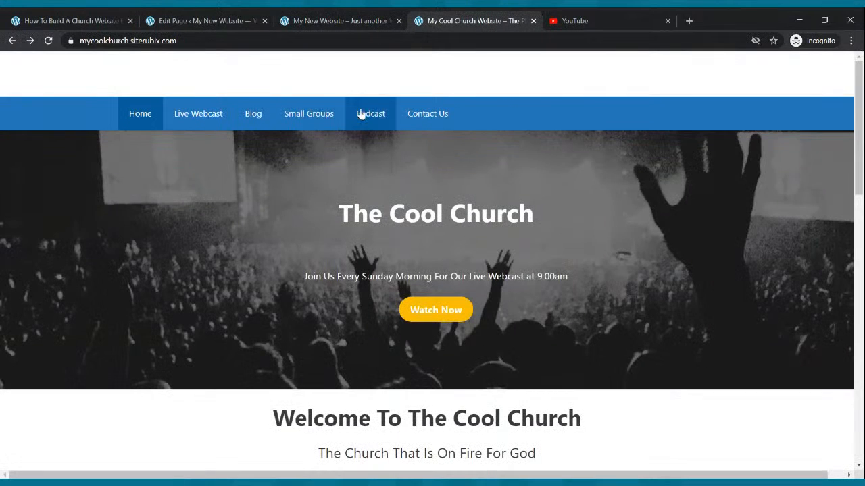
{"action": "left_click", "coordinate": [326, 21]}
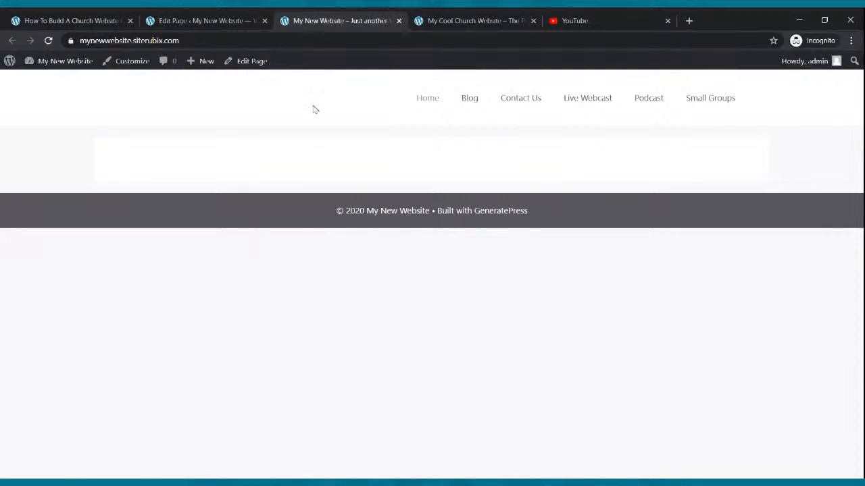
{"action": "left_click", "coordinate": [203, 19]}
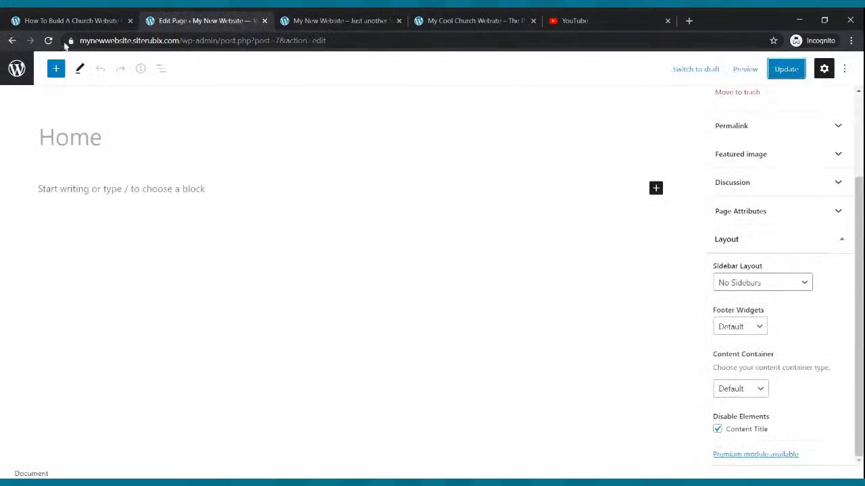
- In the Customizer's Colors section, set Navigation Color Presets to Blue and publish
{"action": "left_click", "coordinate": [12, 41]}
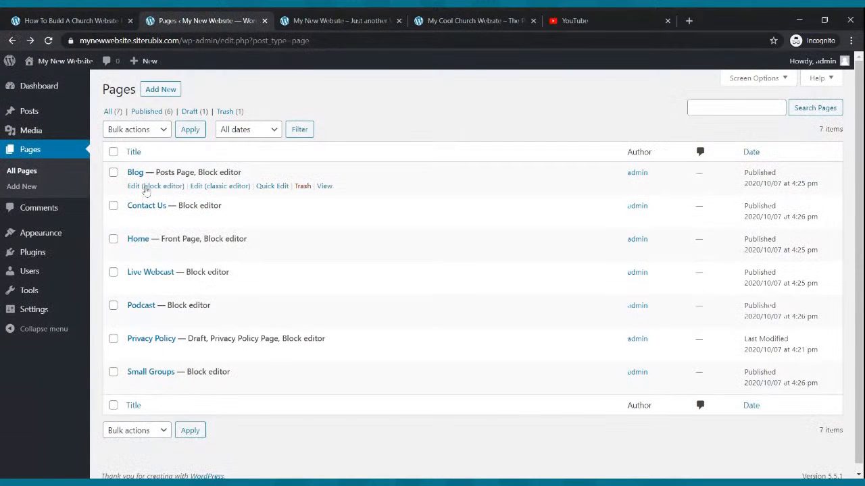
{"action": "mouse_move", "coordinate": [42, 234]}
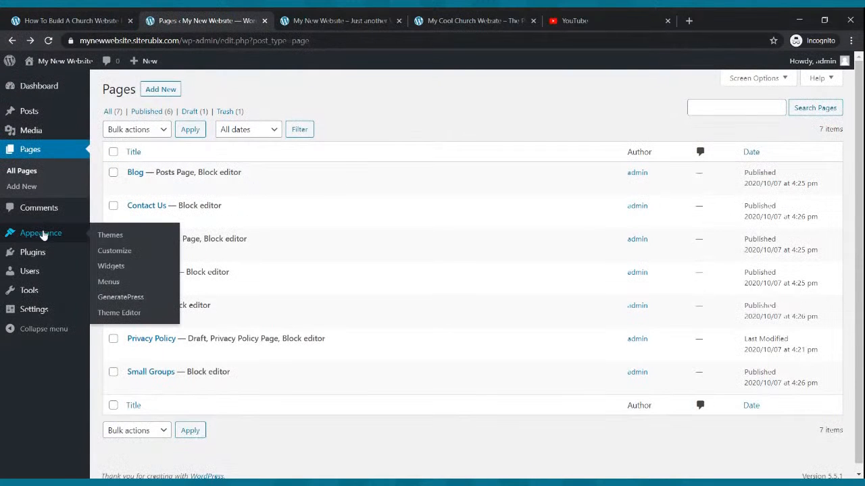
{"action": "left_click", "coordinate": [43, 234]}
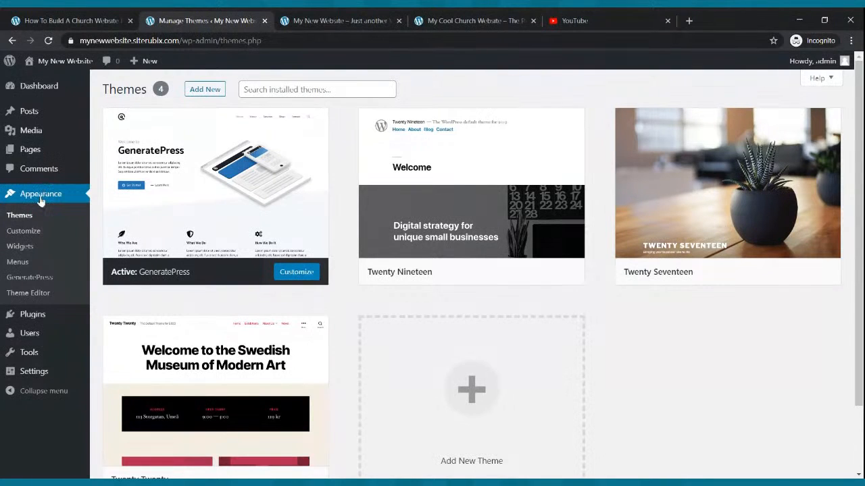
{"action": "left_click", "coordinate": [36, 232]}
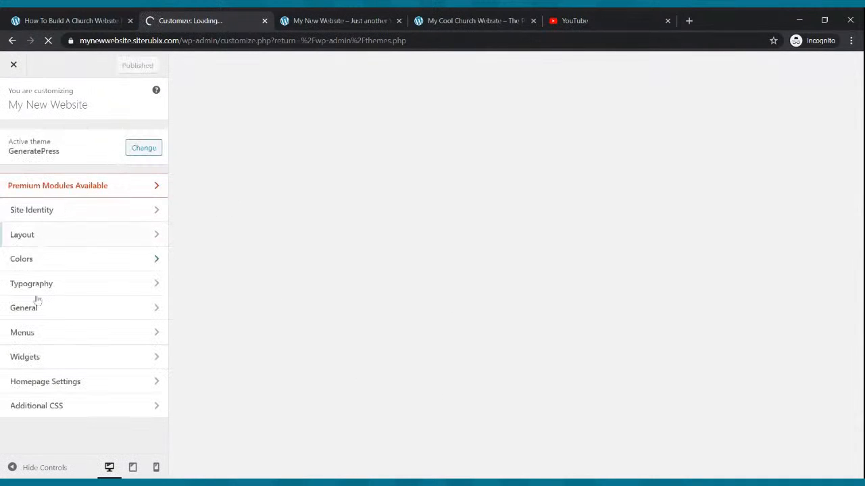
{"action": "left_click", "coordinate": [50, 260]}
{"action": "scroll", "coordinate": [97, 299], "scroll_direction": "down", "scroll_amount": 2}
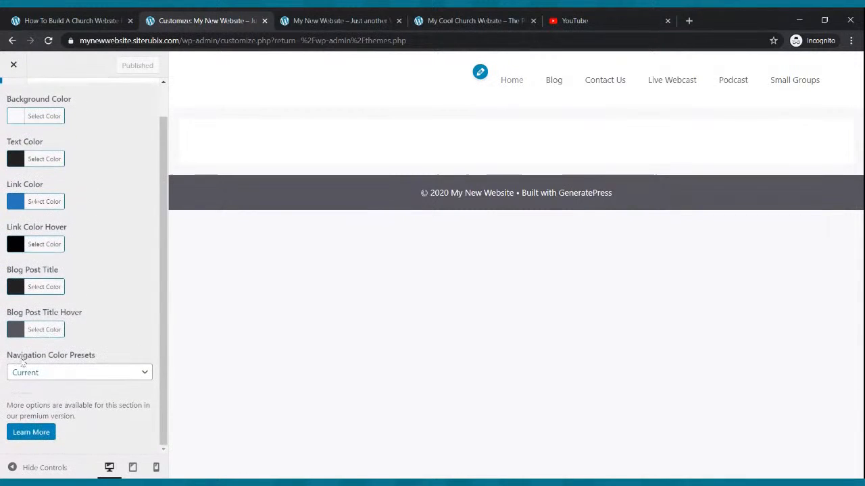
{"action": "left_click", "coordinate": [75, 372]}
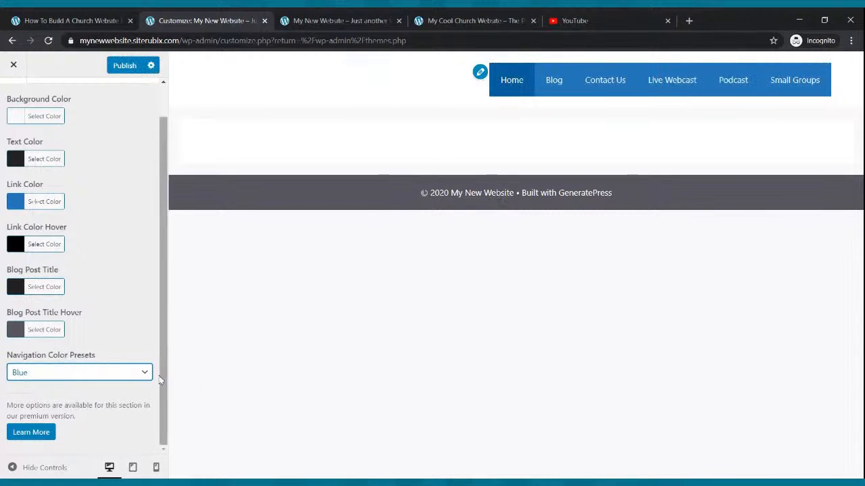
{"action": "left_click", "coordinate": [124, 68]}
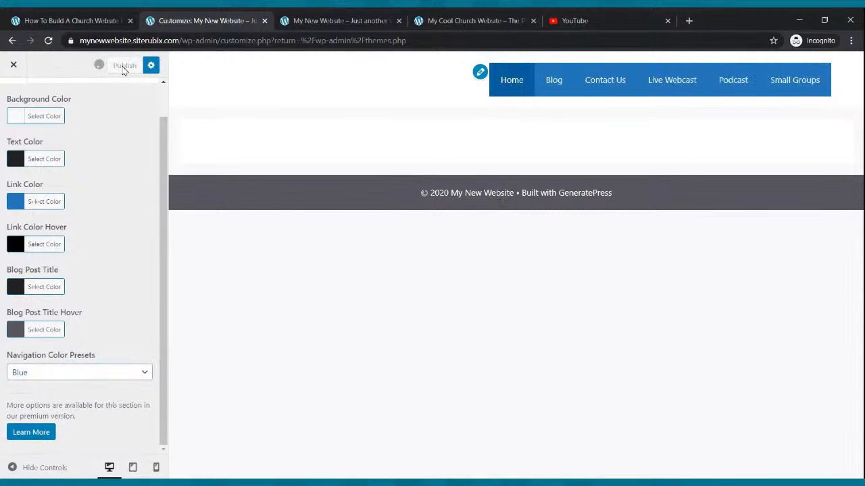
- Reload the live site to check the blue menu bar against the example church site, then open Pages
{"action": "left_click", "coordinate": [12, 41]}
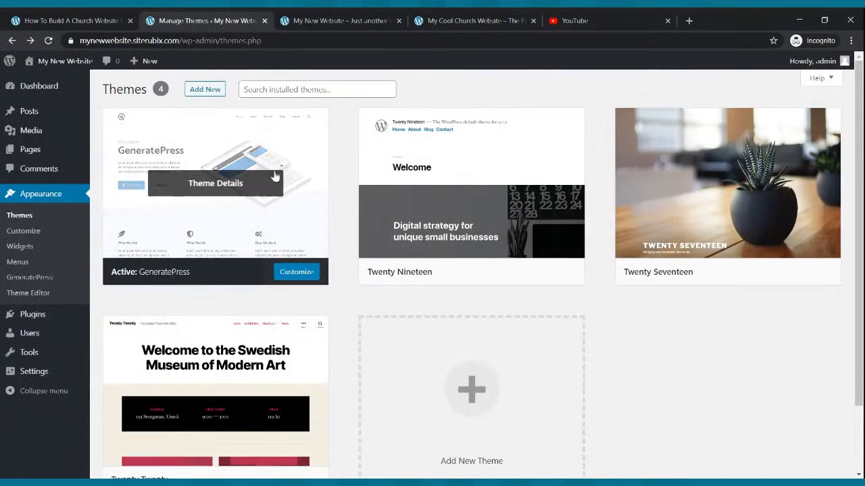
{"action": "left_click", "coordinate": [320, 18]}
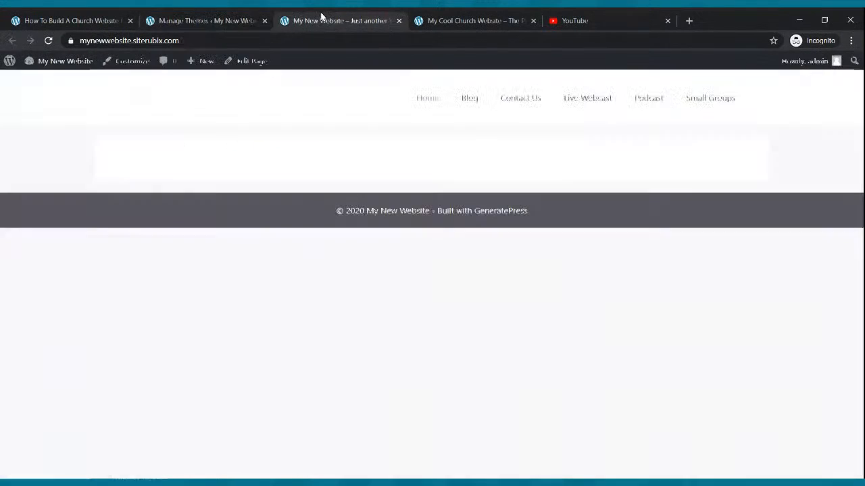
{"action": "left_click", "coordinate": [49, 41]}
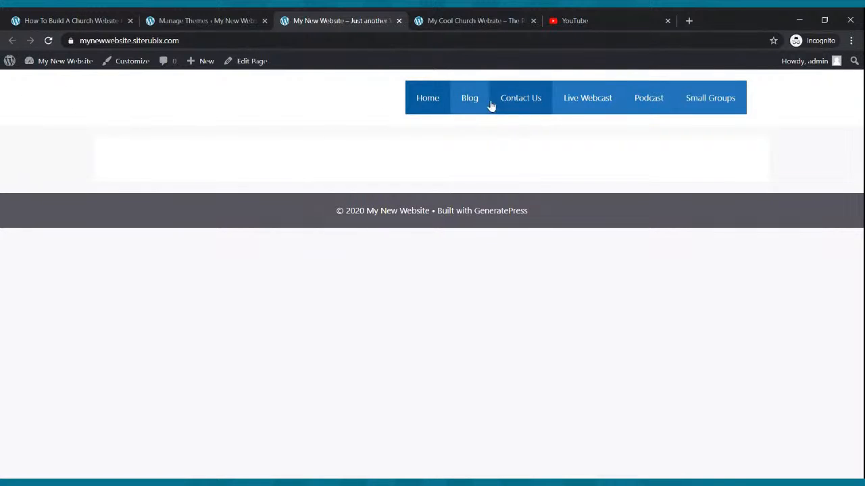
{"action": "left_click", "coordinate": [475, 20]}
{"action": "left_click", "coordinate": [228, 18]}
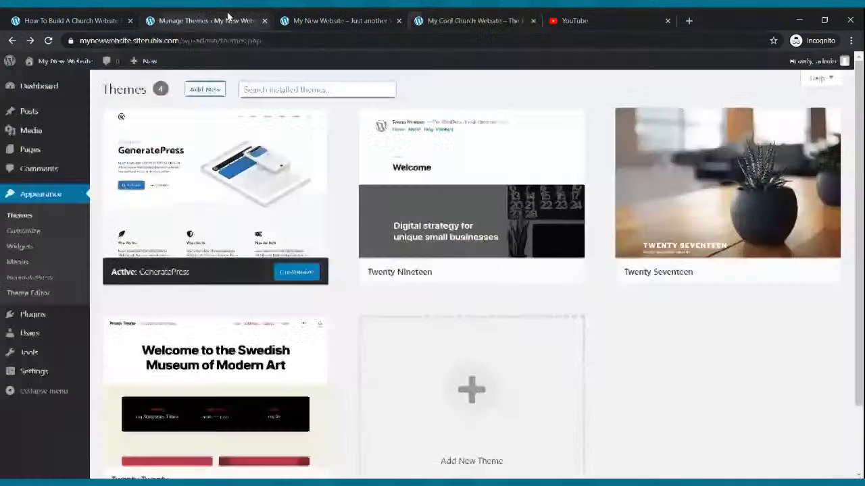
{"action": "left_click", "coordinate": [297, 20]}
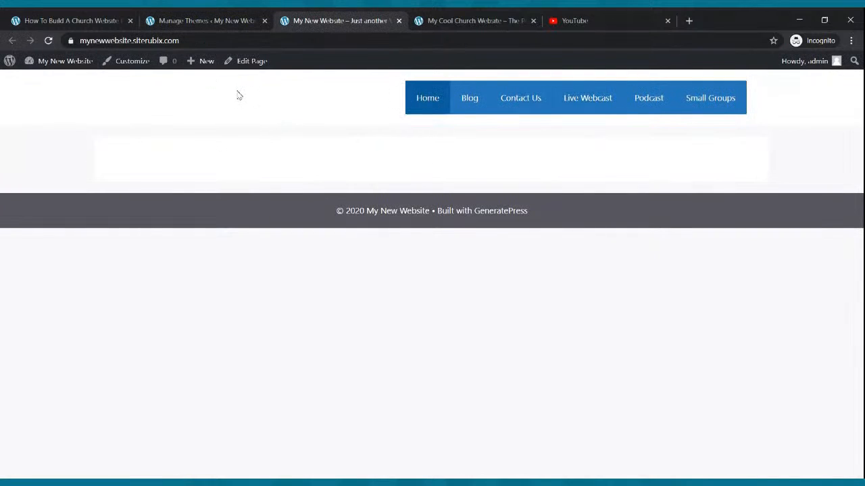
{"action": "left_click", "coordinate": [203, 21]}
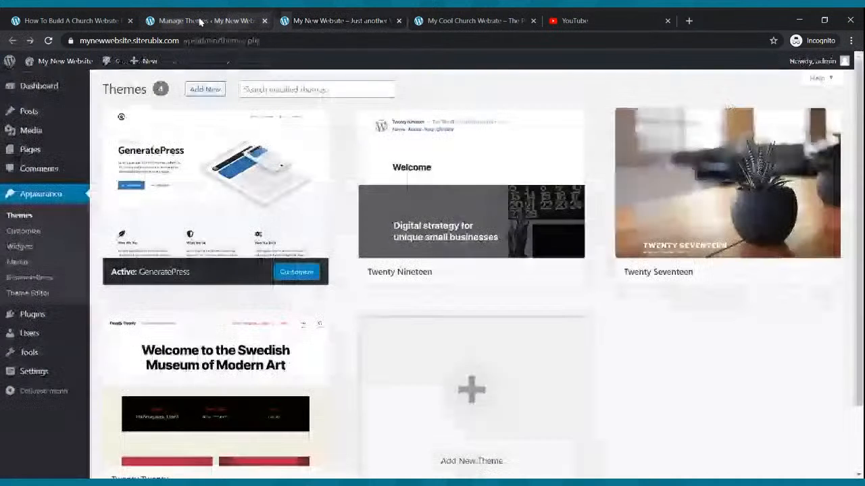
{"action": "left_click", "coordinate": [31, 150]}
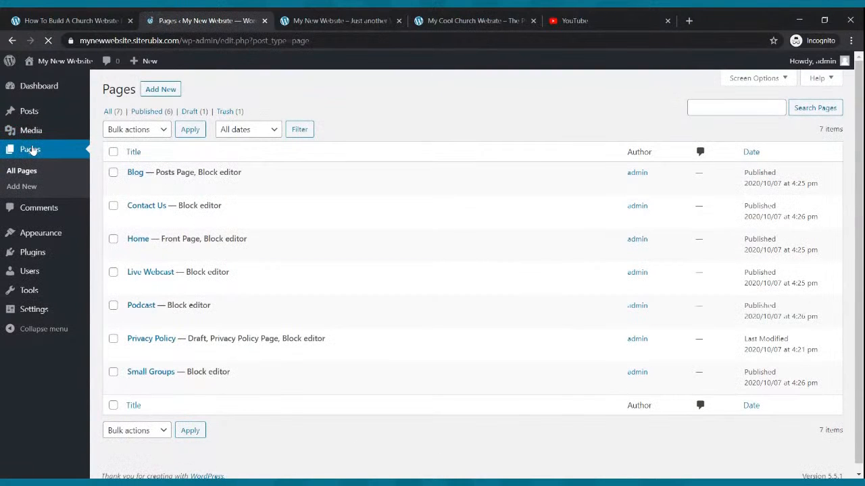
- Set the Home page's Content Container to Full Width and update the page
{"action": "mouse_move", "coordinate": [154, 250]}
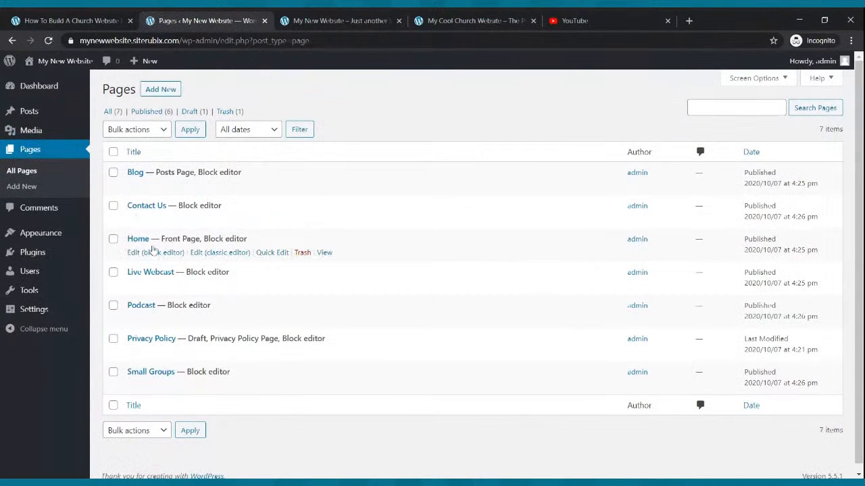
{"action": "left_click", "coordinate": [139, 254]}
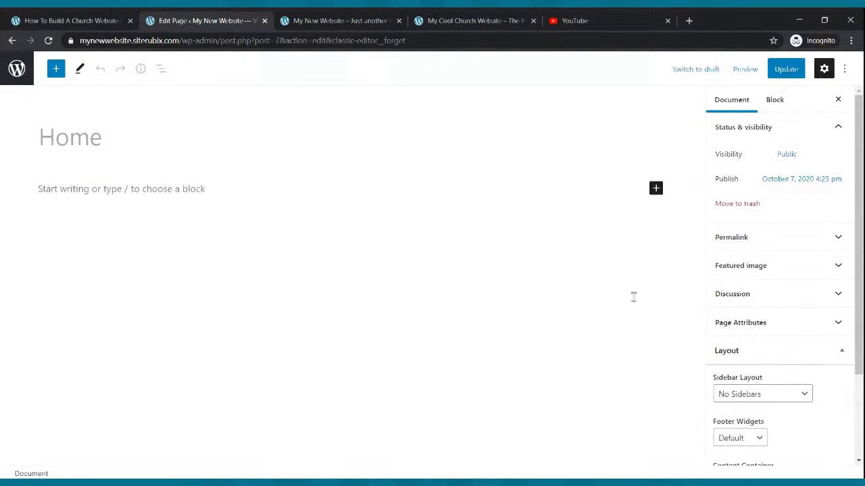
{"action": "scroll", "coordinate": [739, 284], "scroll_direction": "down", "scroll_amount": 3}
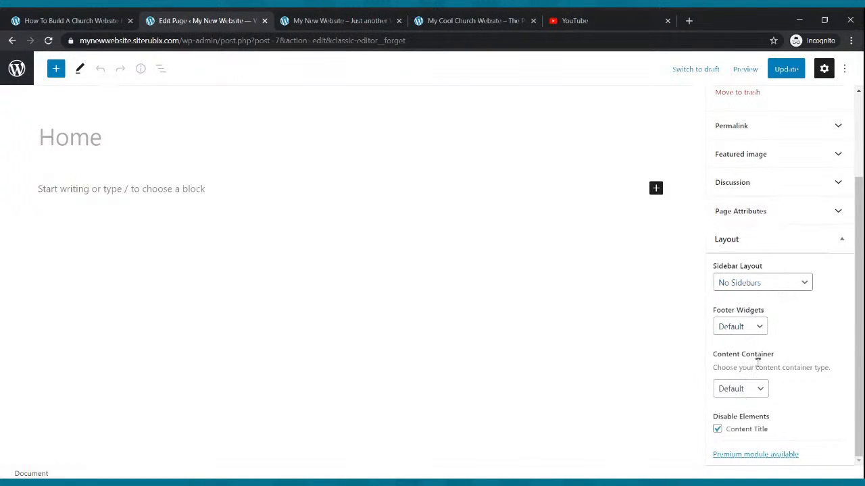
{"action": "left_click", "coordinate": [761, 391]}
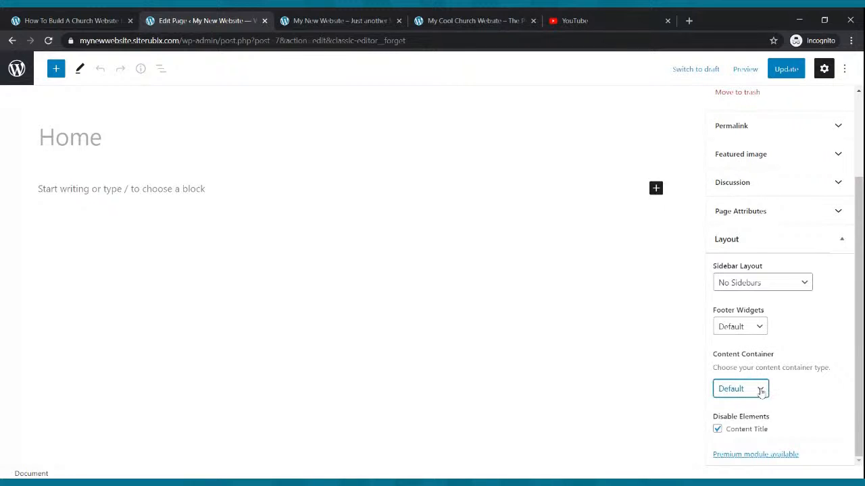
{"action": "left_click", "coordinate": [770, 415]}
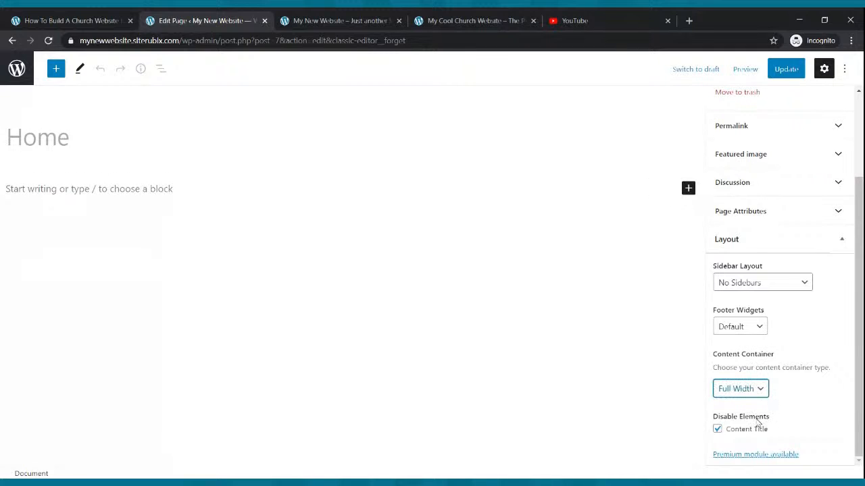
{"action": "left_click", "coordinate": [787, 68]}
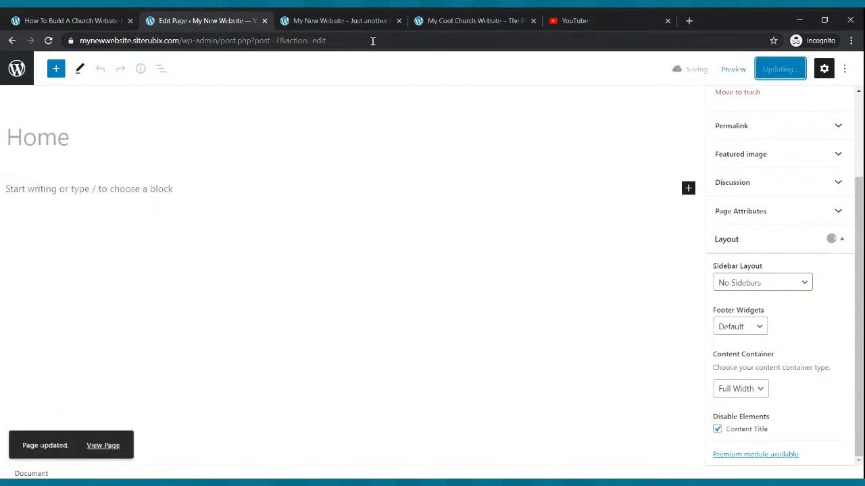
- Check the full-width Home page on the live site, then return to the Pages list
{"action": "left_click", "coordinate": [326, 19]}
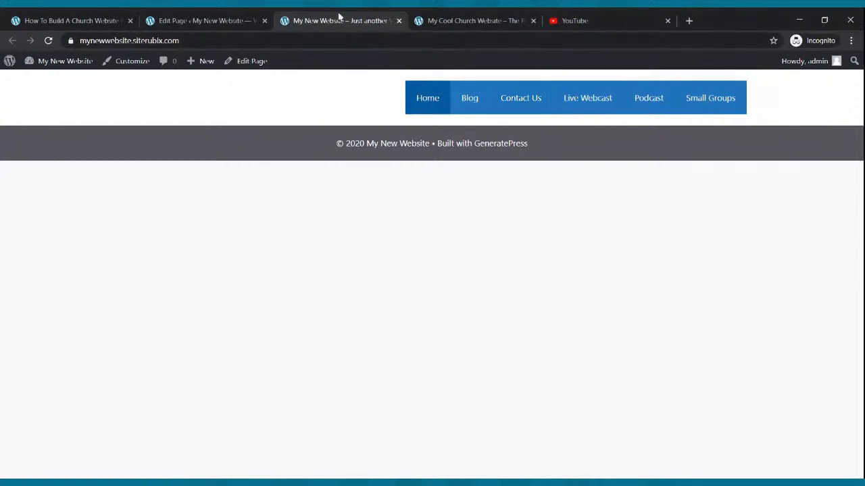
{"action": "left_click", "coordinate": [227, 16]}
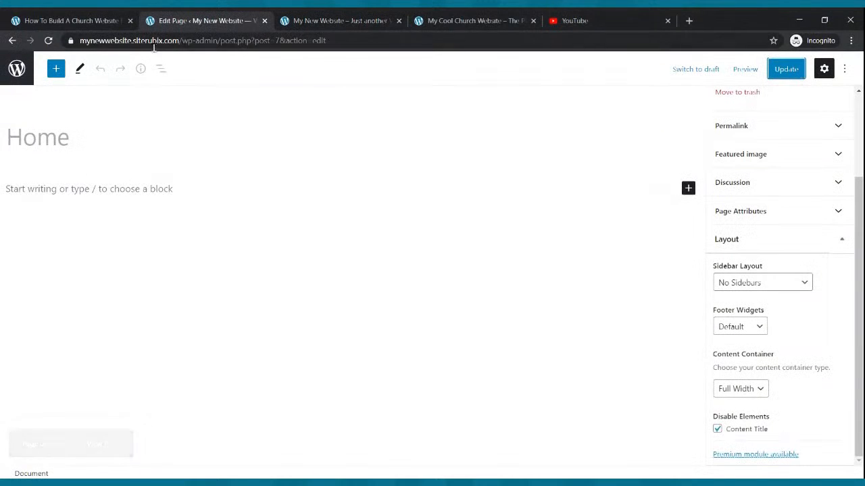
{"action": "left_click", "coordinate": [341, 20]}
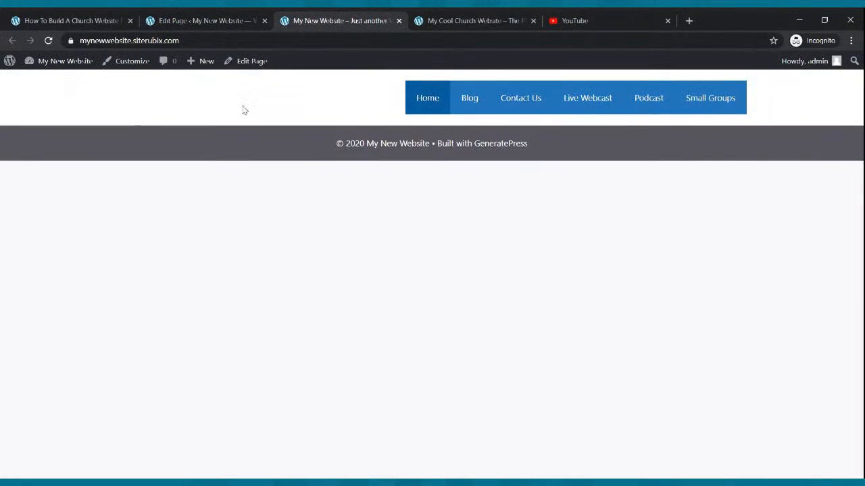
{"action": "left_click", "coordinate": [173, 21]}
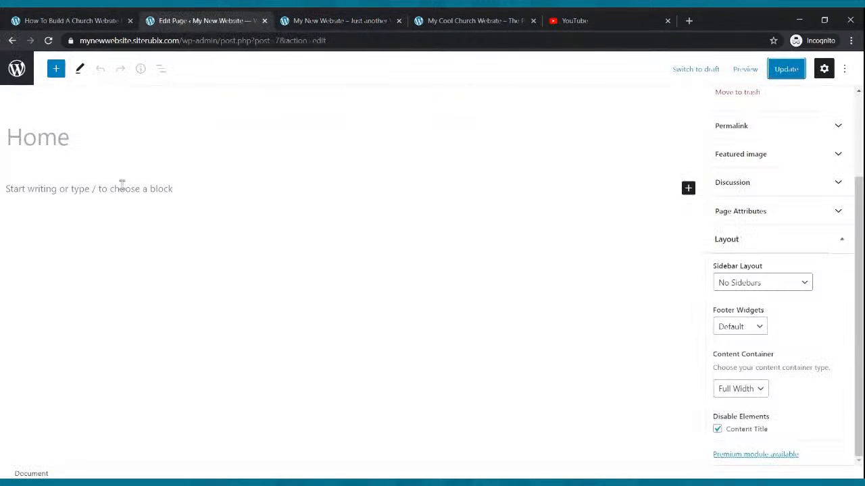
{"action": "left_click", "coordinate": [12, 40]}
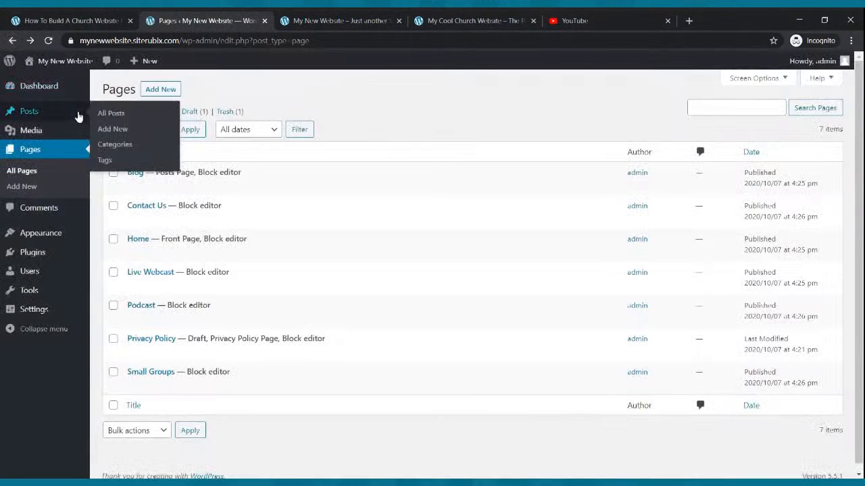
- Open the Customizer's Layout > Container settings
{"action": "mouse_move", "coordinate": [44, 232]}
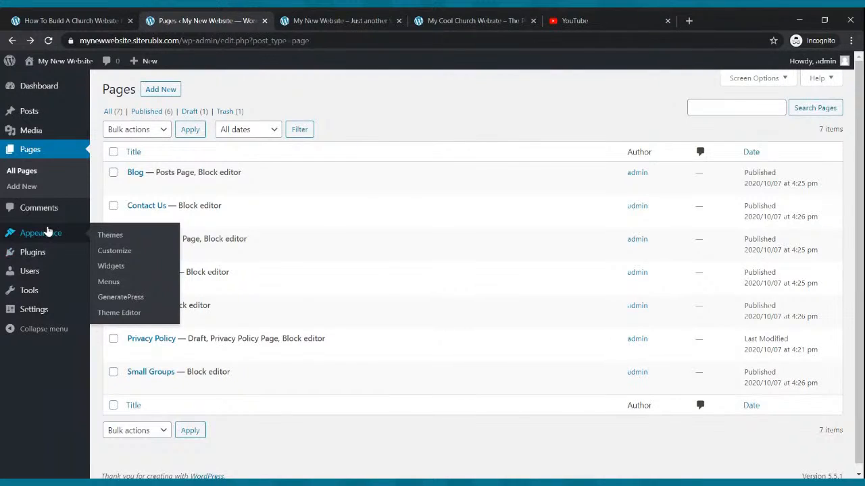
{"action": "left_click", "coordinate": [108, 255]}
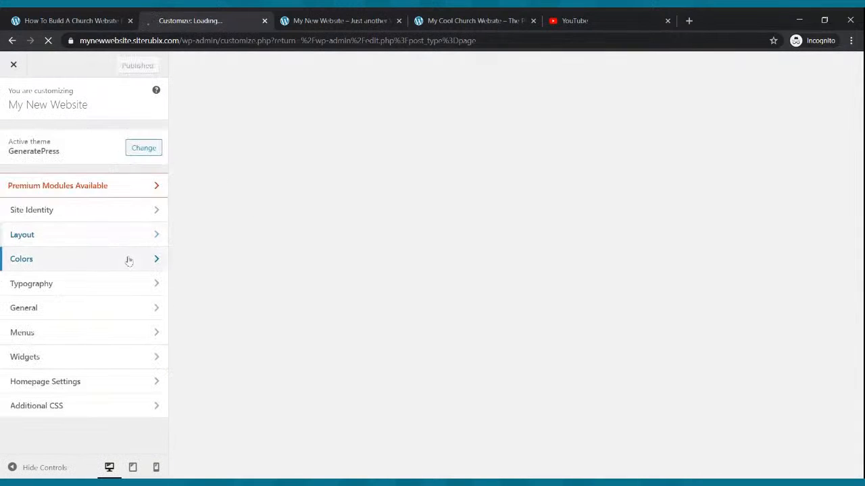
{"action": "left_click", "coordinate": [100, 381]}
{"action": "left_click", "coordinate": [16, 108]}
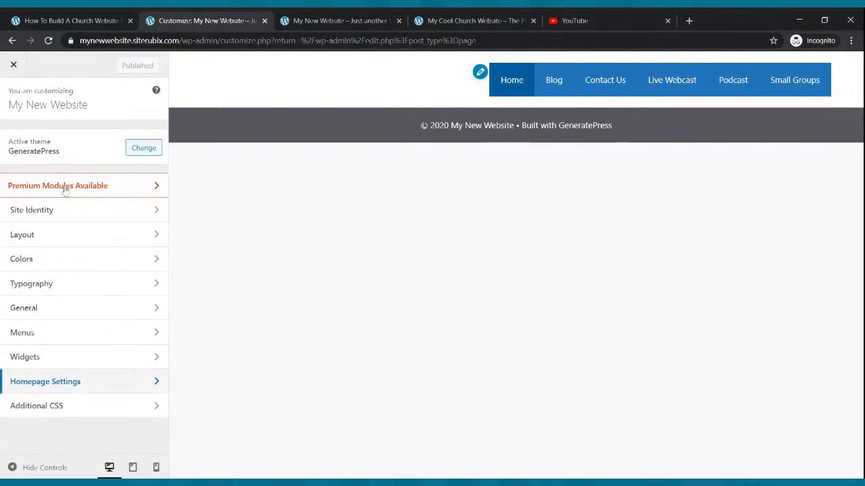
{"action": "left_click", "coordinate": [64, 232]}
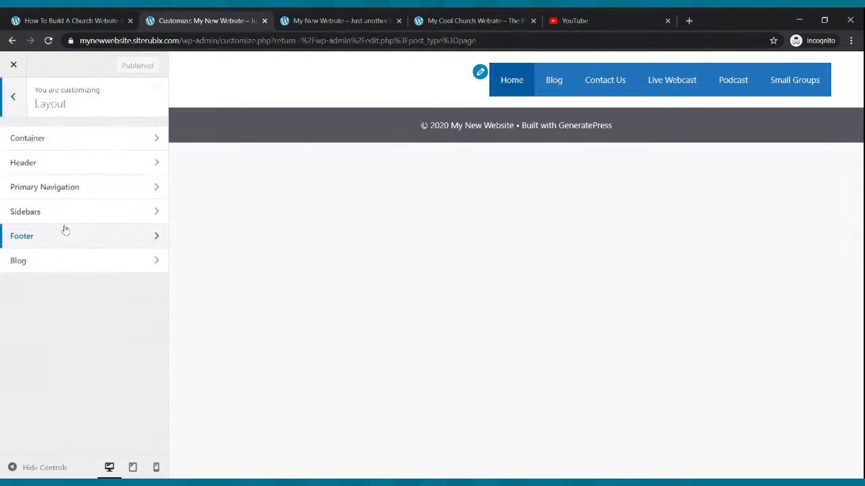
{"action": "left_click", "coordinate": [71, 138]}
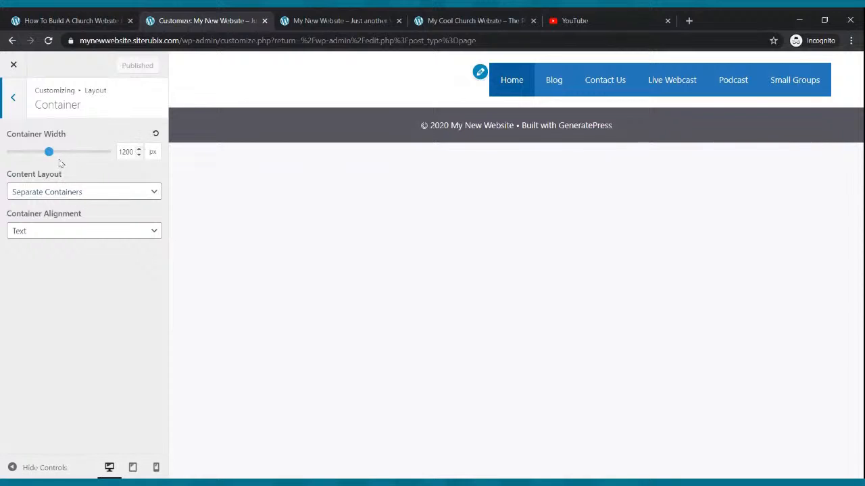
- Adjust the container width to about 1205 px and set Content Layout to One Container
{"action": "mouse_move", "coordinate": [51, 153]}
{"action": "left_mouse_down"}
{"action": "mouse_move", "coordinate": [70, 156]}
{"action": "mouse_move", "coordinate": [54, 161]}
{"action": "left_mouse_up"}
{"action": "left_click", "coordinate": [71, 200]}
{"action": "left_click", "coordinate": [72, 228]}
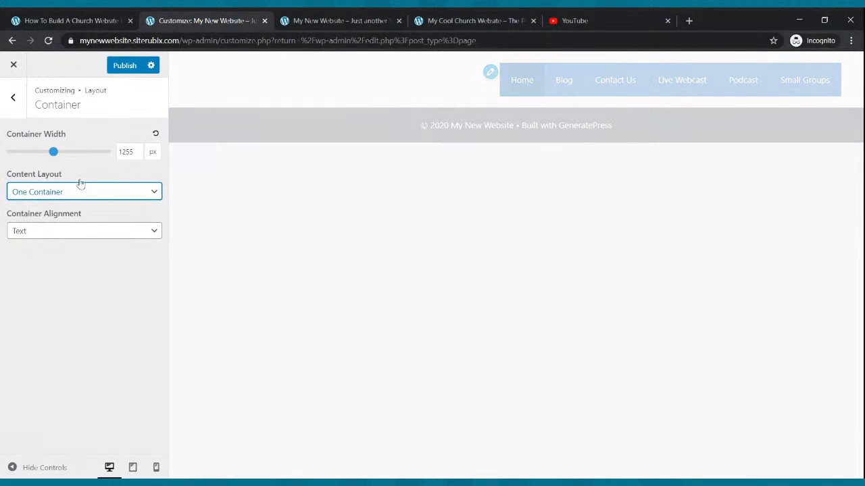
{"action": "left_click", "coordinate": [53, 154]}
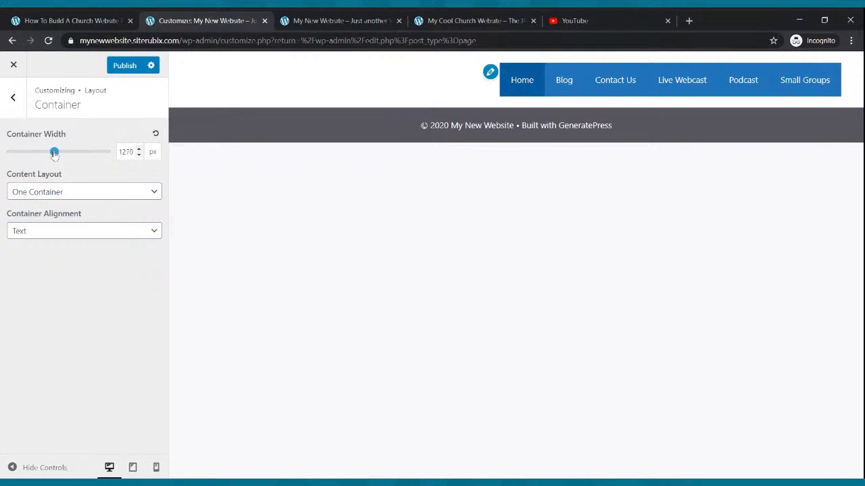
{"action": "mouse_move", "coordinate": [54, 154]}
{"action": "left_mouse_down"}
{"action": "mouse_move", "coordinate": [10, 156]}
{"action": "mouse_move", "coordinate": [79, 168]}
{"action": "mouse_move", "coordinate": [50, 169]}
{"action": "left_mouse_up"}
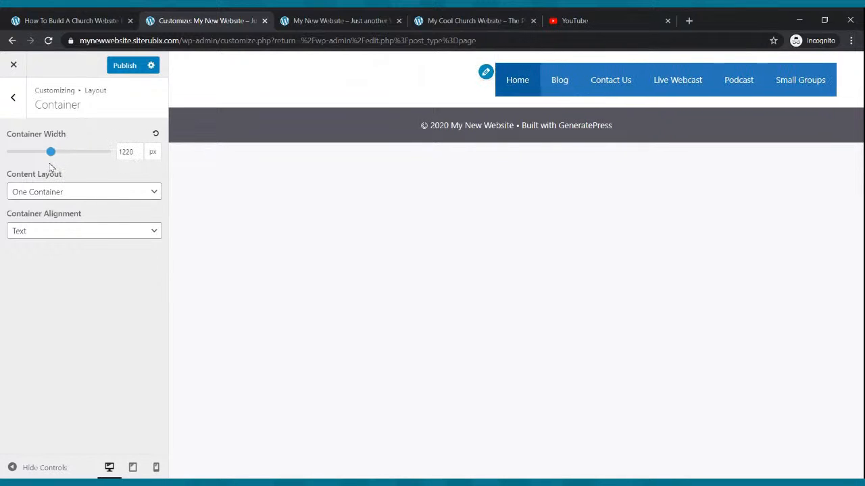
- Change Container Alignment from Boxes to Text and go back to the Layout sections
{"action": "left_click", "coordinate": [76, 231]}
{"action": "left_click", "coordinate": [74, 242]}
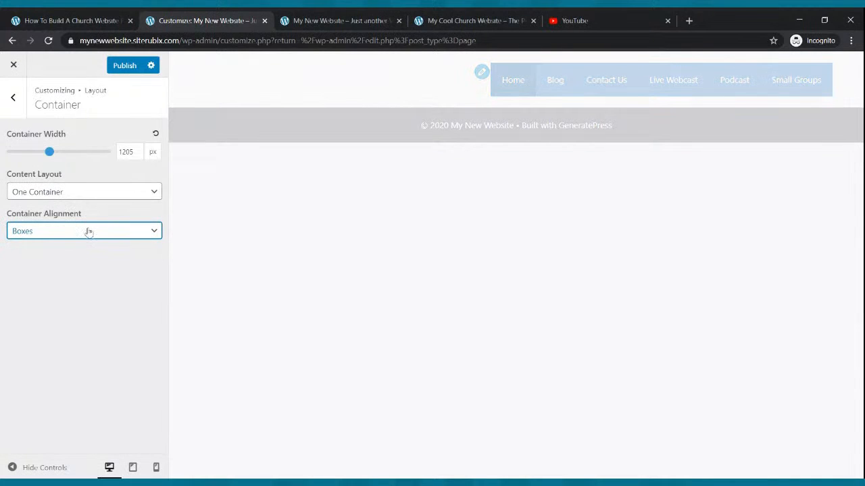
{"action": "left_click", "coordinate": [86, 250]}
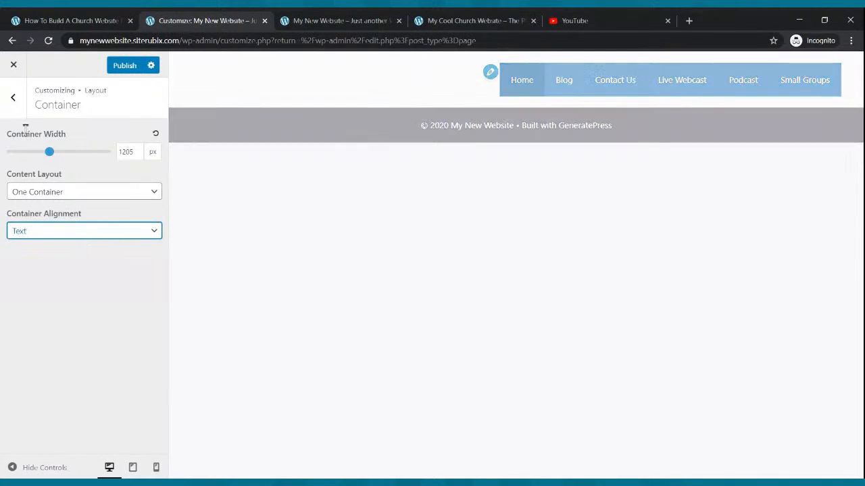
{"action": "left_click", "coordinate": [17, 104]}
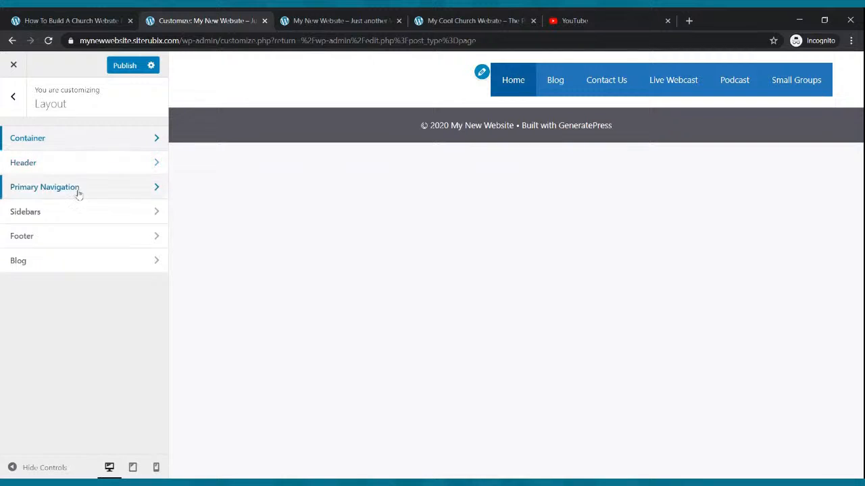
{"action": "left_click", "coordinate": [68, 170]}
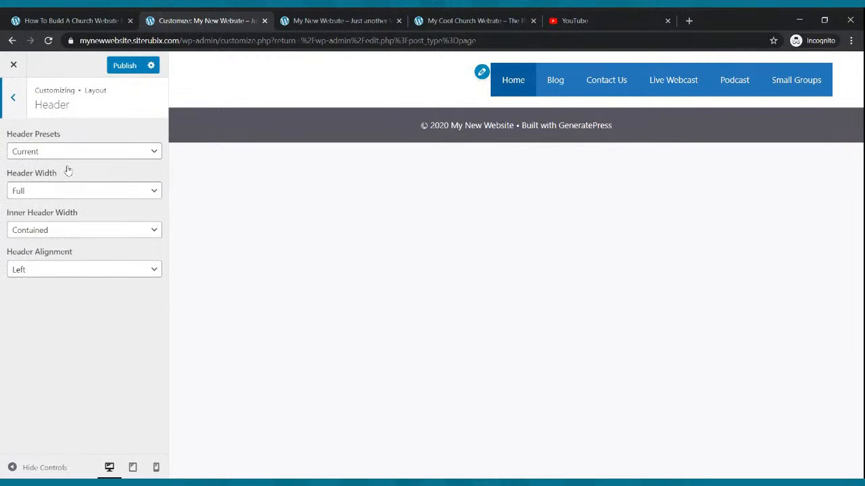
- Center the header alignment, make the inner header Full width, and try the Classic preset
{"action": "left_click", "coordinate": [115, 274]}
{"action": "left_click", "coordinate": [109, 297]}
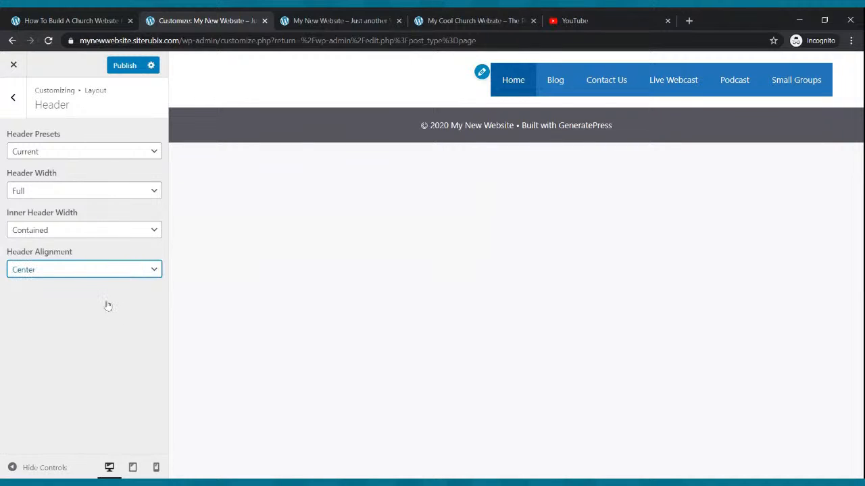
{"action": "left_click", "coordinate": [63, 231]}
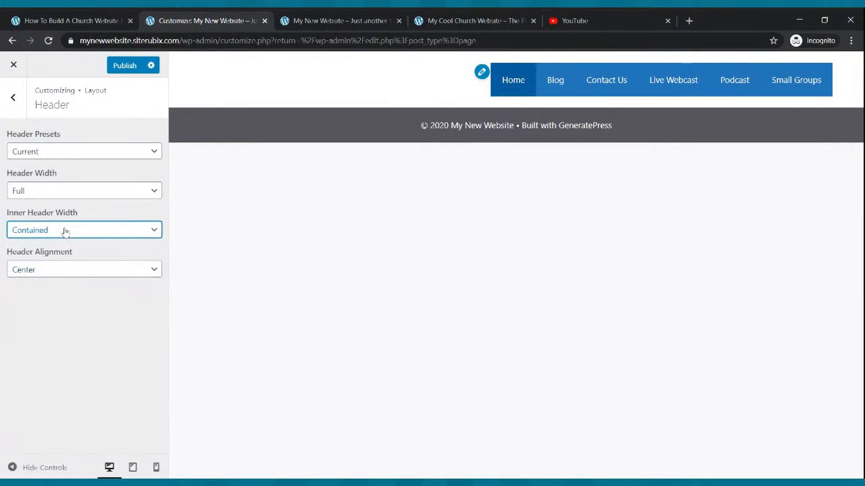
{"action": "left_click", "coordinate": [63, 244]}
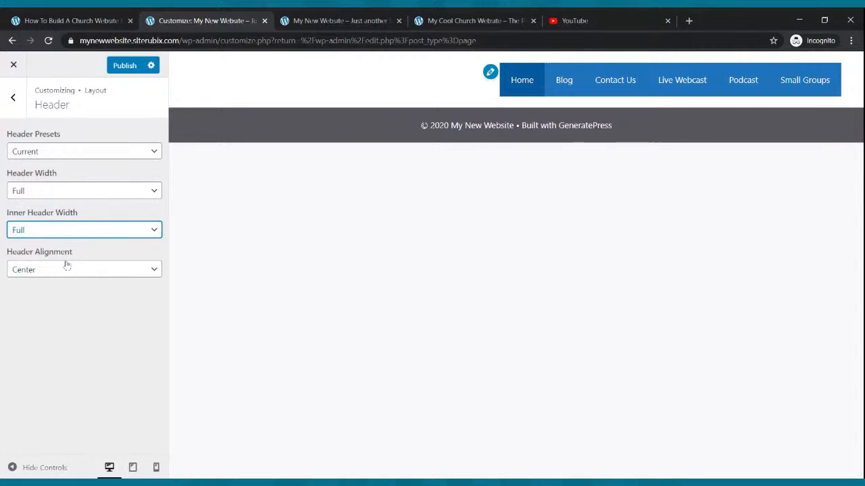
{"action": "left_click", "coordinate": [68, 192]}
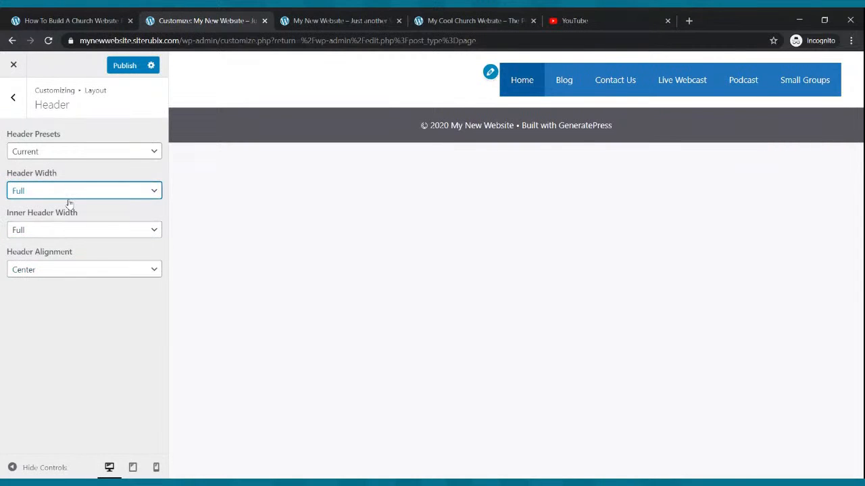
{"action": "left_click", "coordinate": [72, 154]}
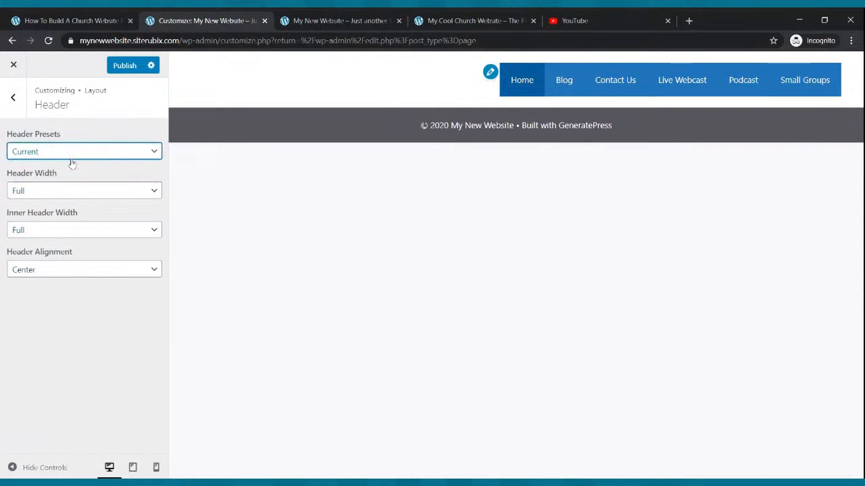
{"action": "left_click", "coordinate": [67, 184]}
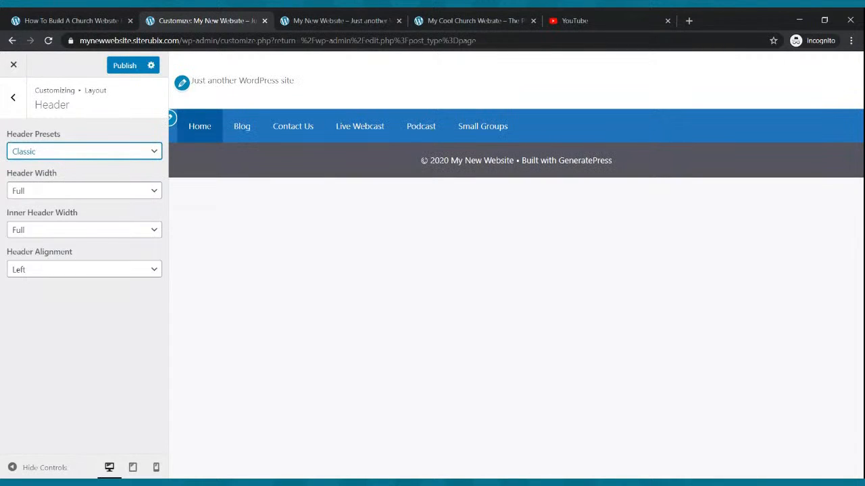
- Switch the header preset to Navigation Before, keep Full widths and Center alignment, and publish
{"action": "key", "text": "Down"}
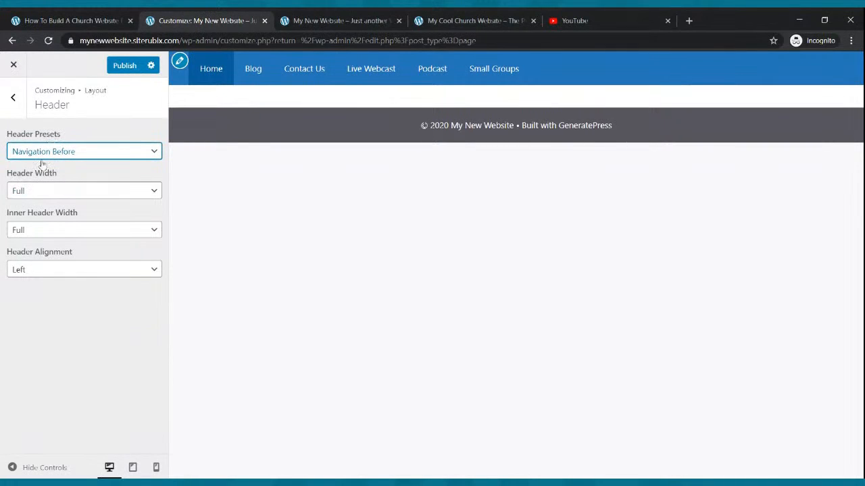
{"action": "left_click", "coordinate": [43, 193]}
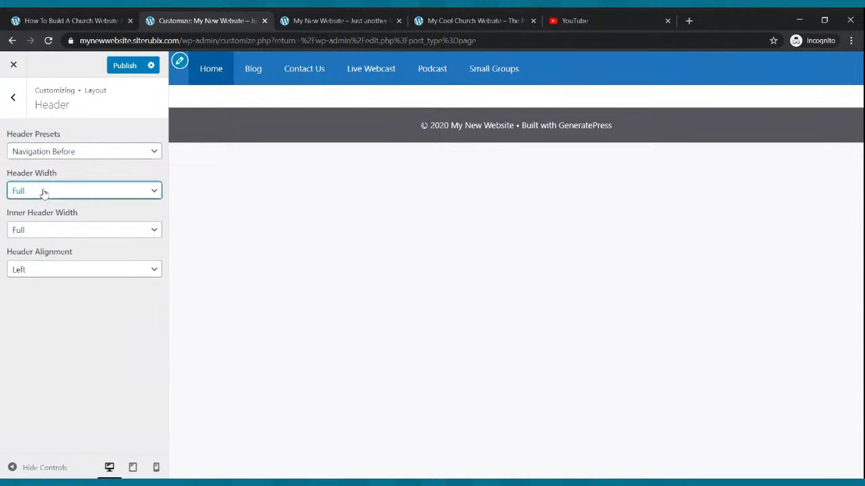
{"action": "left_click", "coordinate": [40, 230]}
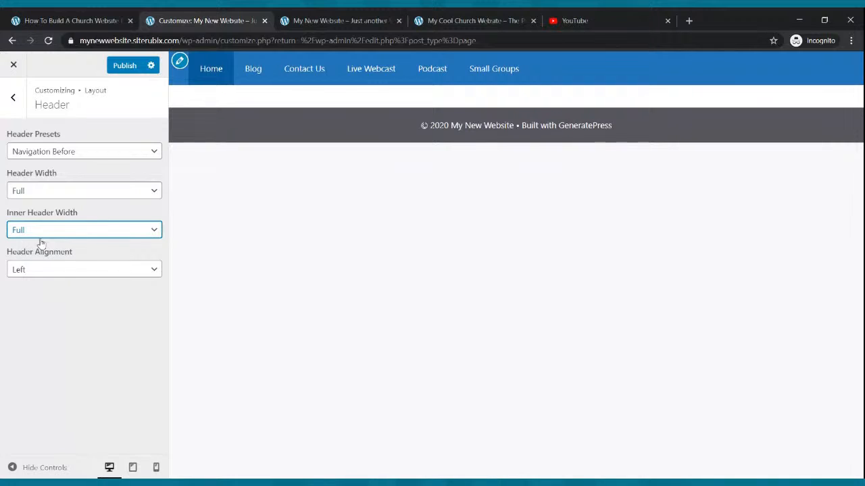
{"action": "left_click", "coordinate": [42, 270]}
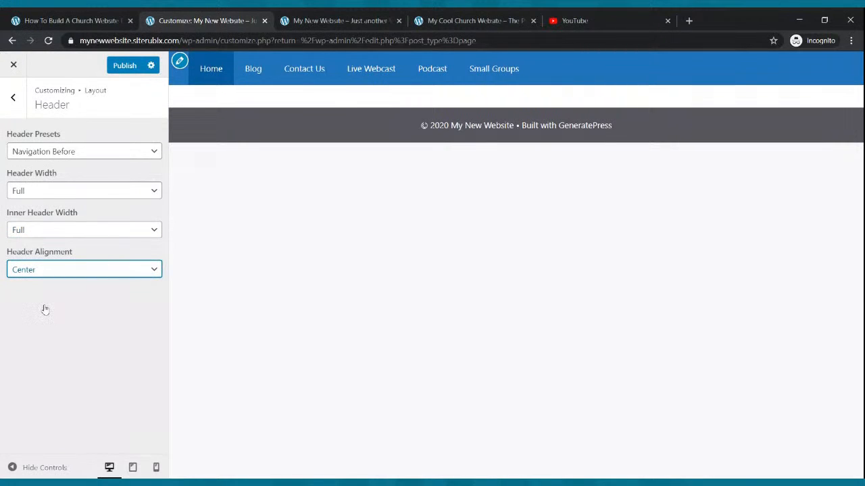
{"action": "left_click", "coordinate": [124, 66]}
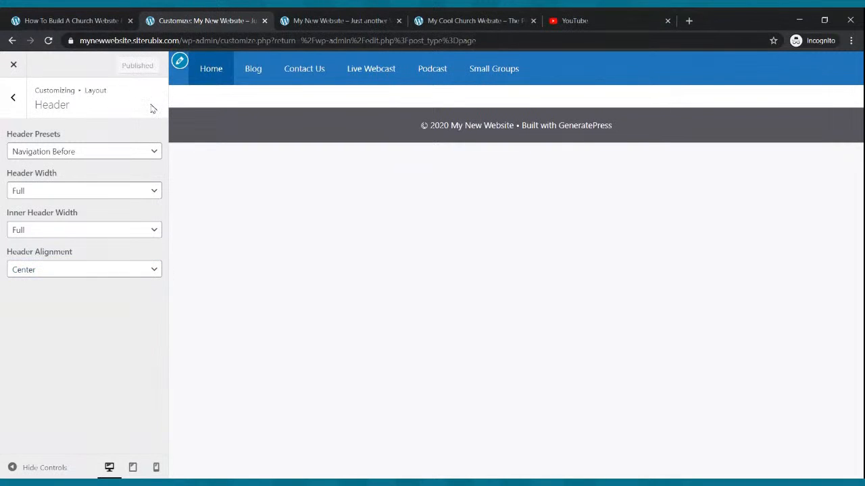
{"action": "left_click", "coordinate": [345, 15]}
- Reload the live site and compare it with The Cool Church example site
{"action": "left_click", "coordinate": [48, 40]}
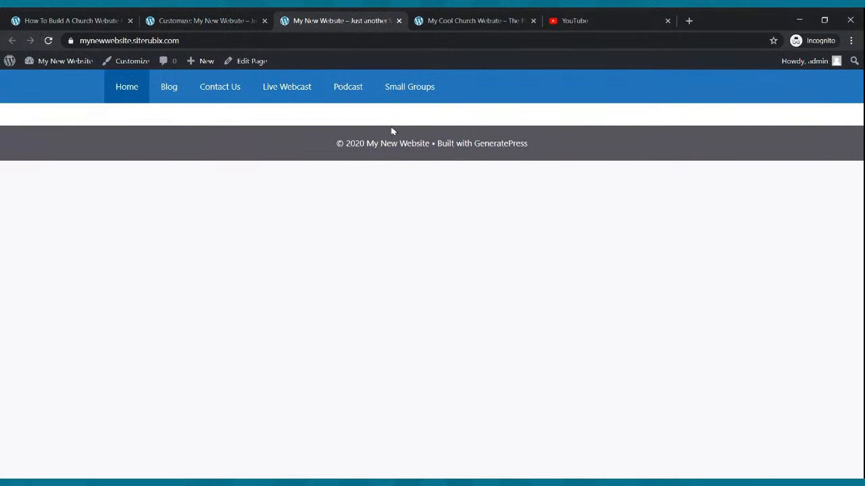
{"action": "left_click", "coordinate": [429, 21]}
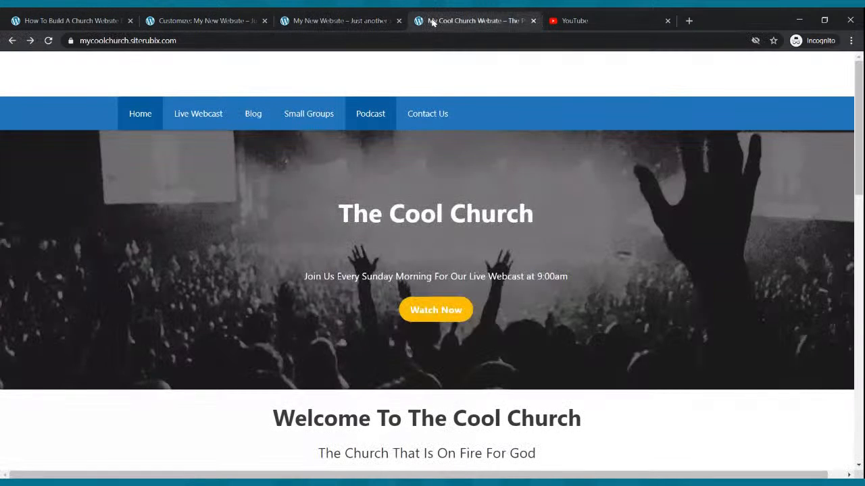
{"action": "left_click", "coordinate": [372, 16]}
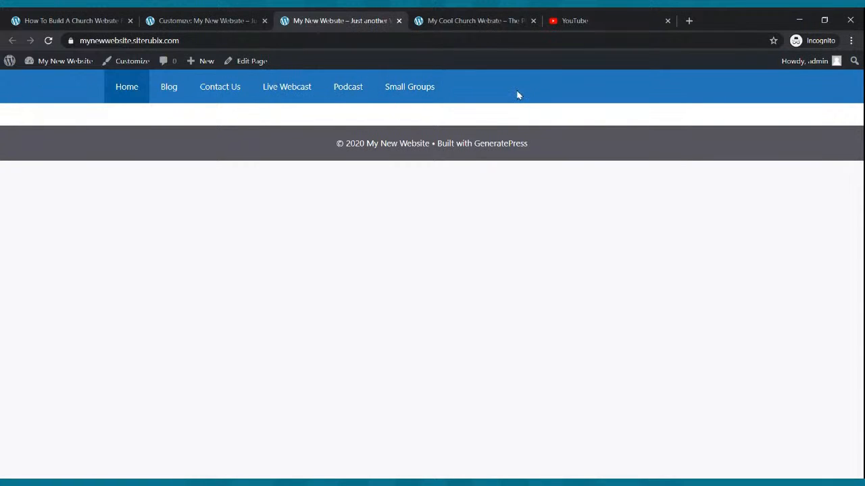
{"action": "left_click", "coordinate": [476, 19]}
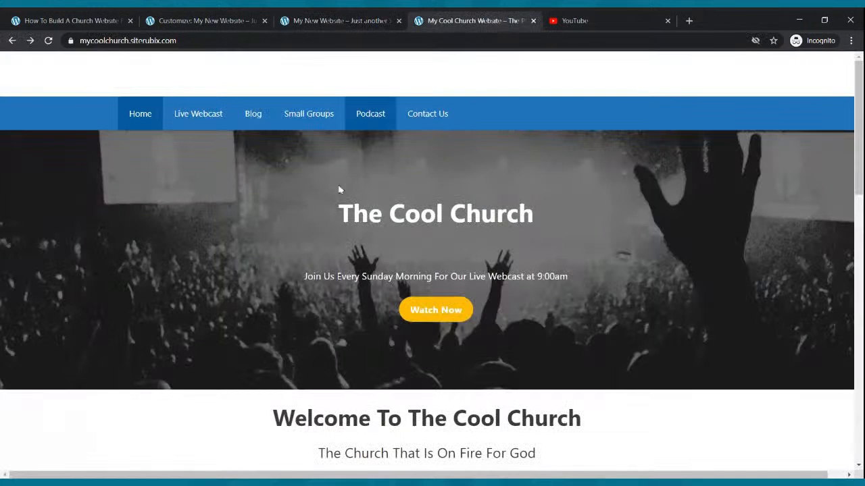
{"action": "left_click", "coordinate": [226, 17]}
- Return to the Pages list and compare the live site with The Cool Church homepage again
{"action": "left_click", "coordinate": [12, 40]}
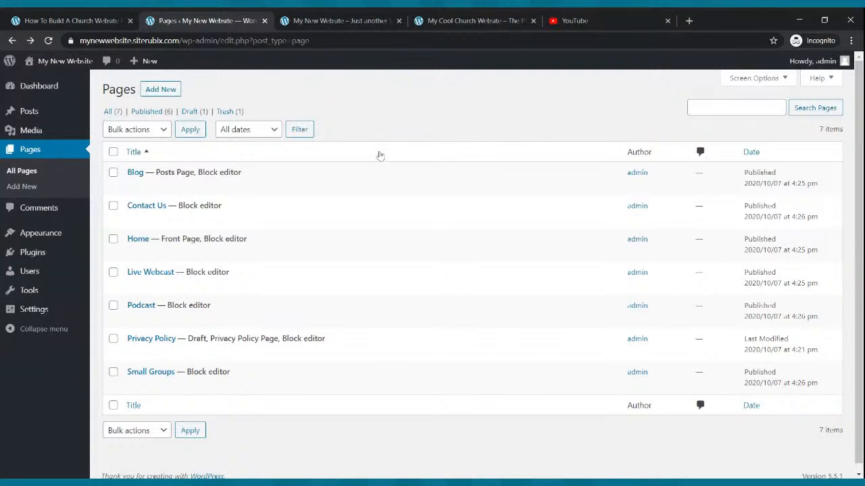
{"action": "left_click", "coordinate": [358, 18]}
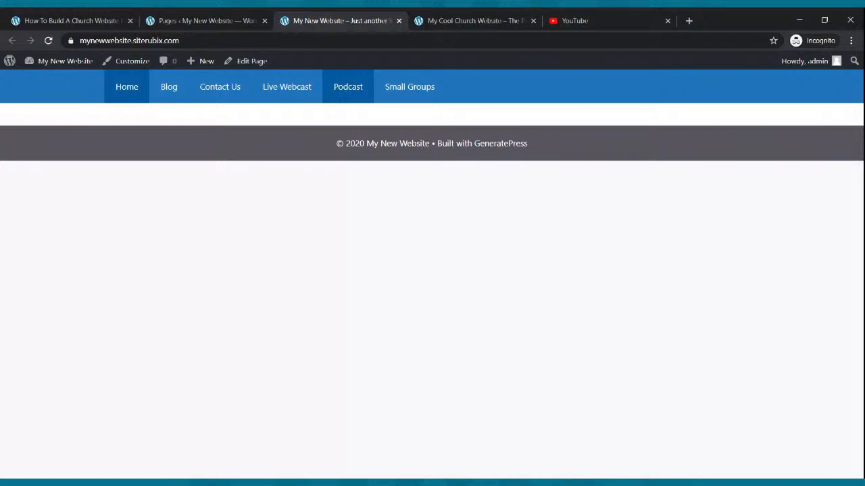
{"action": "left_click", "coordinate": [162, 21]}
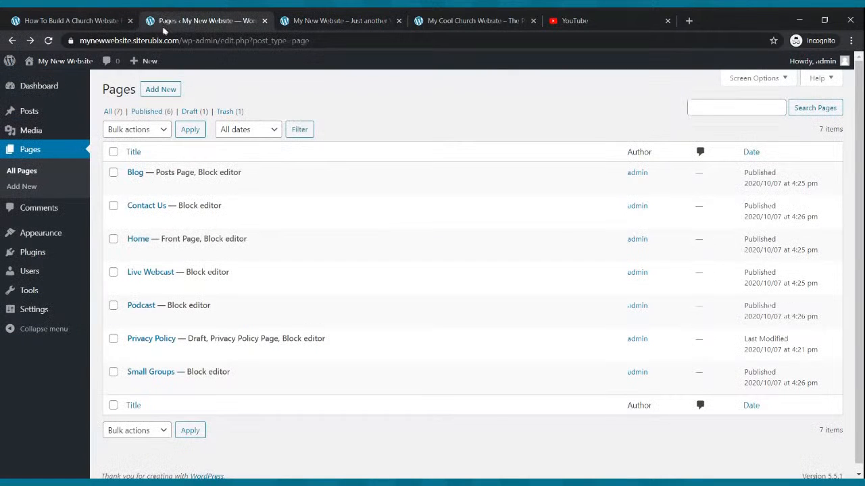
{"action": "left_click", "coordinate": [298, 21]}
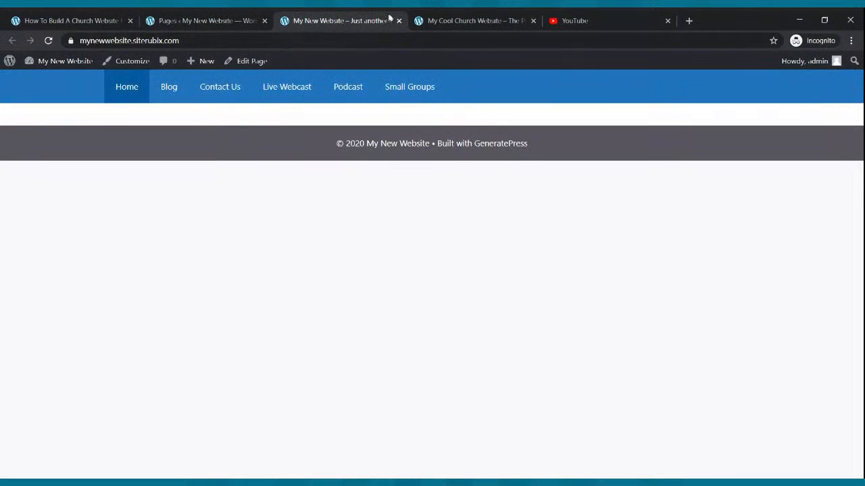
{"action": "left_click", "coordinate": [439, 19]}
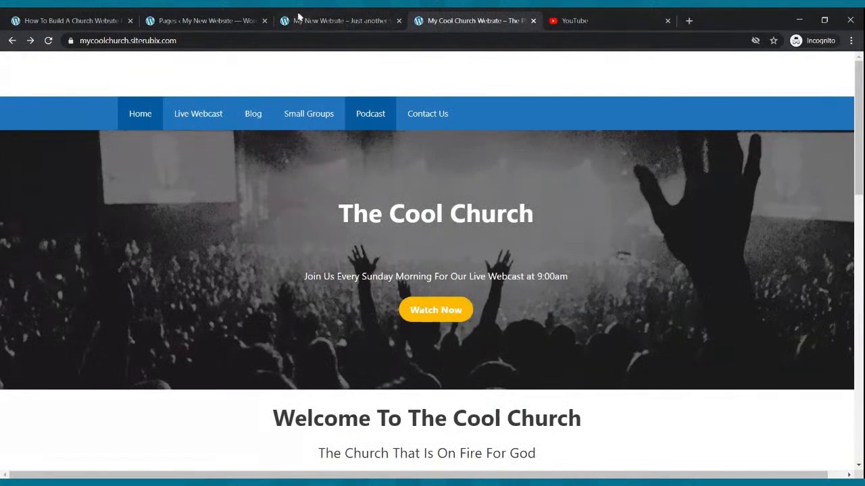
{"action": "left_click", "coordinate": [269, 18]}
- Open the Home page in the block editor from the Pages list
{"action": "left_click", "coordinate": [46, 154]}
{"action": "mouse_move", "coordinate": [161, 241]}
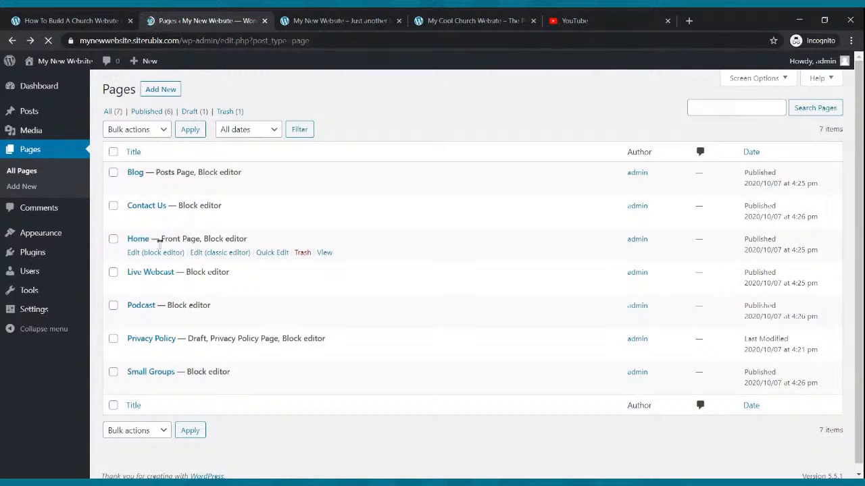
{"action": "left_click", "coordinate": [157, 254]}
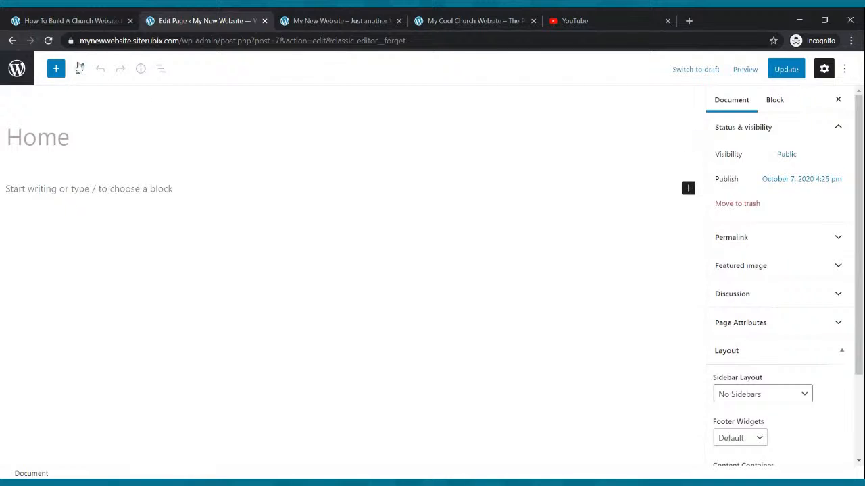
- Search the block library for 'cover' and insert a Cover block at the top of Home
{"action": "left_click", "coordinate": [57, 70]}
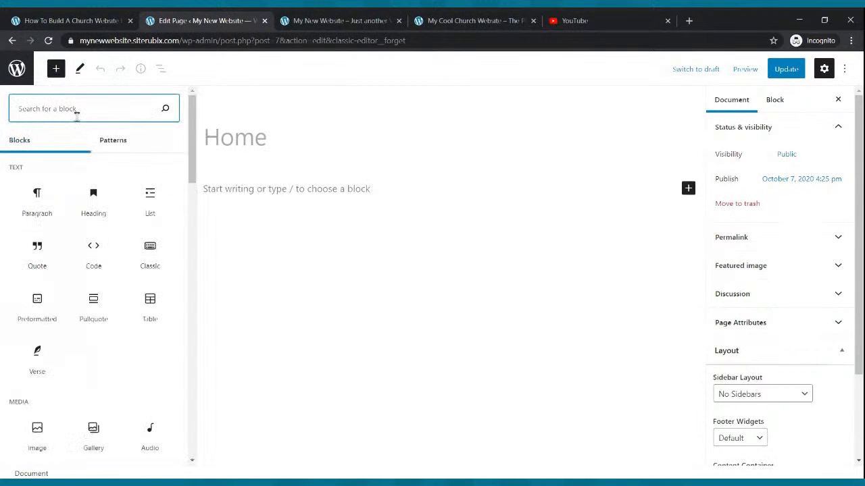
{"action": "type", "text": "con"}
{"action": "key", "text": "BackSpace"}
{"action": "type", "text": "ver"}
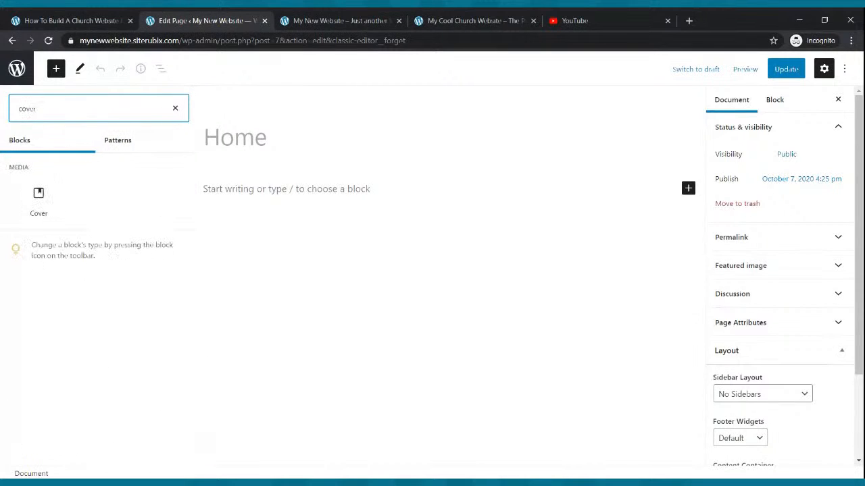
{"action": "mouse_move", "coordinate": [30, 196]}
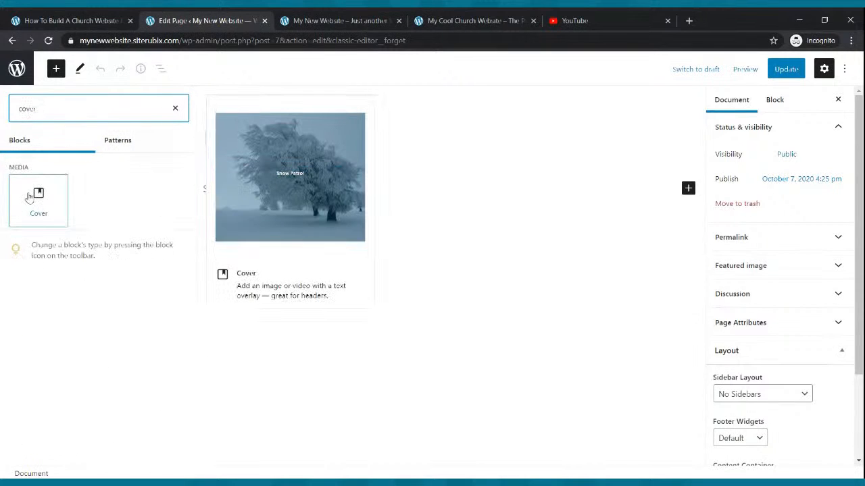
{"action": "left_click", "coordinate": [30, 197]}
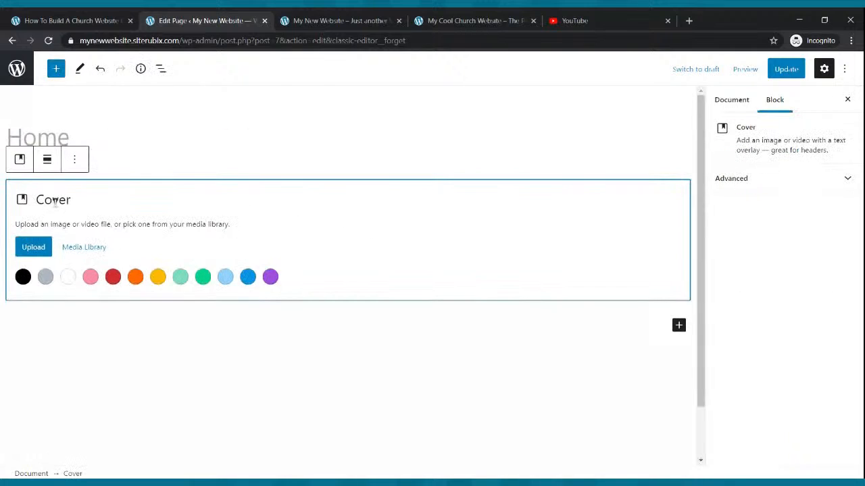
- Skip uploading a cover image and update the Home page with the empty Cover block
{"action": "left_click", "coordinate": [46, 249]}
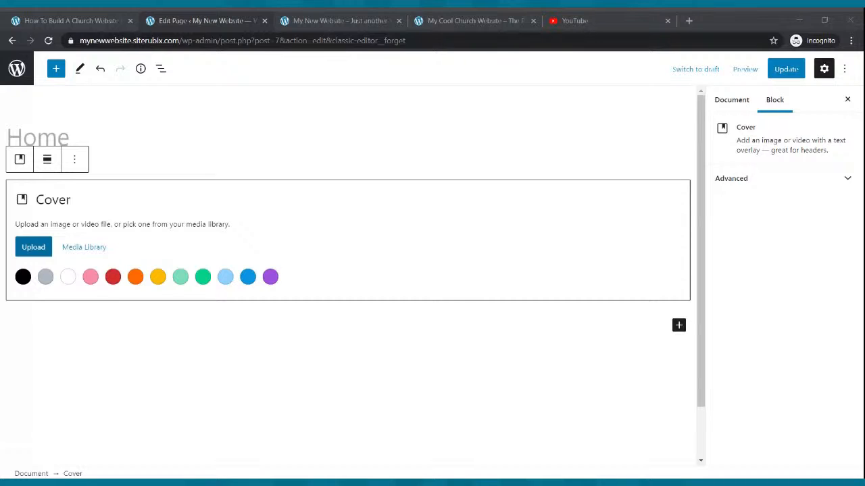
{"action": "key", "text": "Escape"}
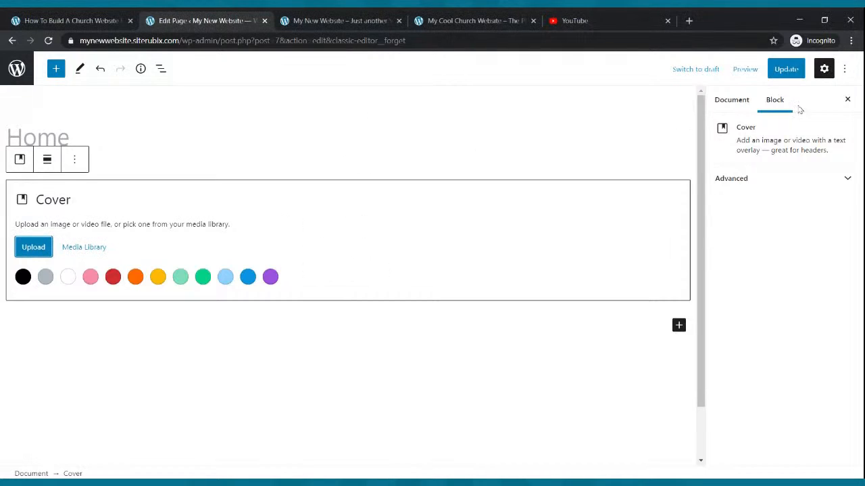
{"action": "left_click", "coordinate": [786, 69]}
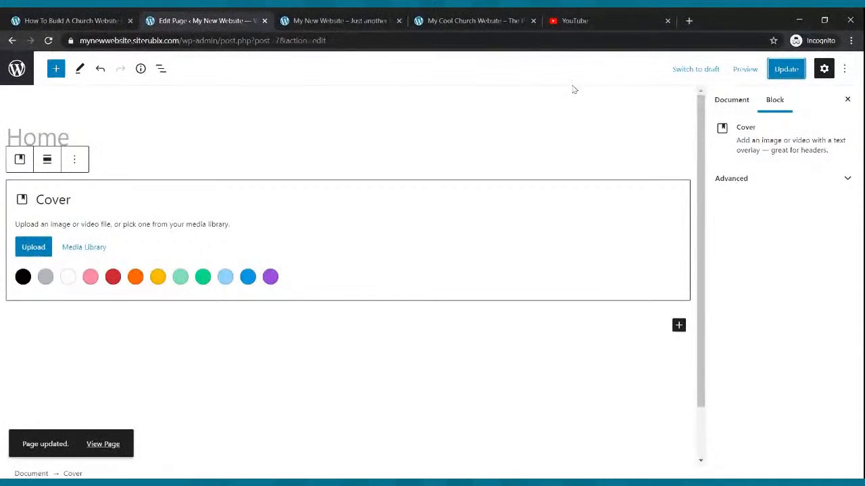
{"action": "left_click", "coordinate": [777, 70]}
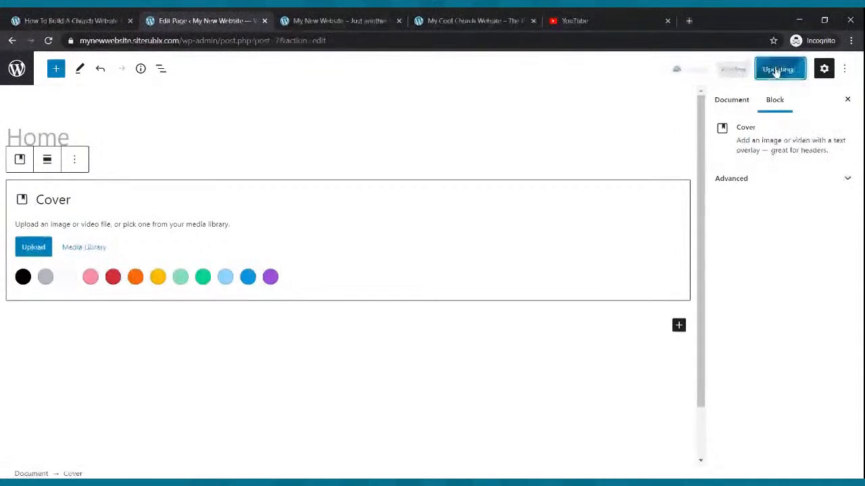
- Reload the live Home page to see the black cover band, then go back to the editor
{"action": "left_click", "coordinate": [356, 21]}
{"action": "left_click", "coordinate": [48, 40]}
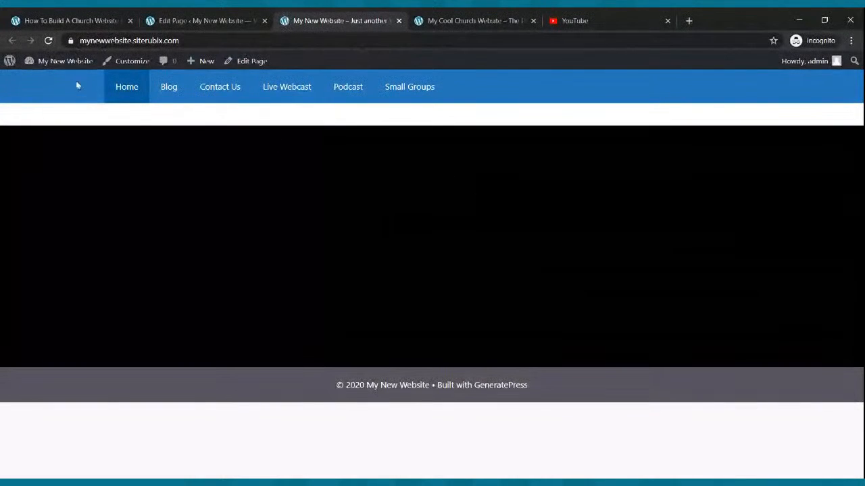
{"action": "left_click", "coordinate": [48, 41]}
{"action": "left_click", "coordinate": [236, 19]}
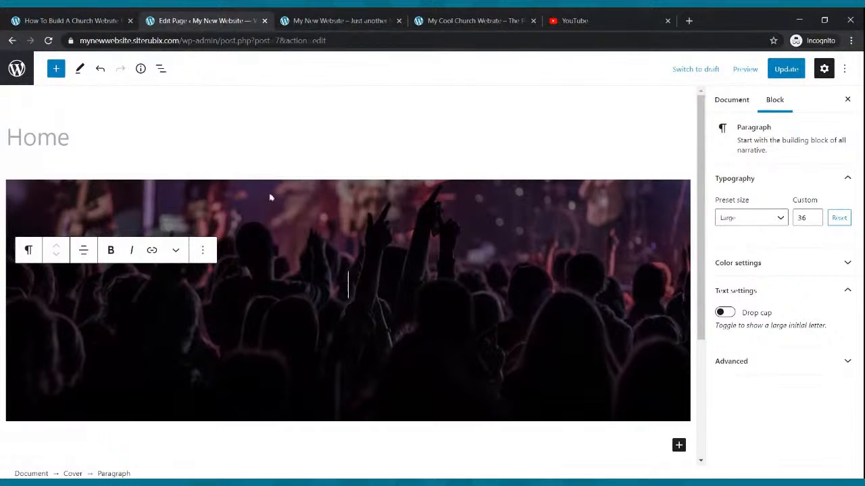
- Recheck the live site, then select the whole Cover block in the Home page editor
{"action": "left_click", "coordinate": [344, 19]}
{"action": "left_click", "coordinate": [48, 43]}
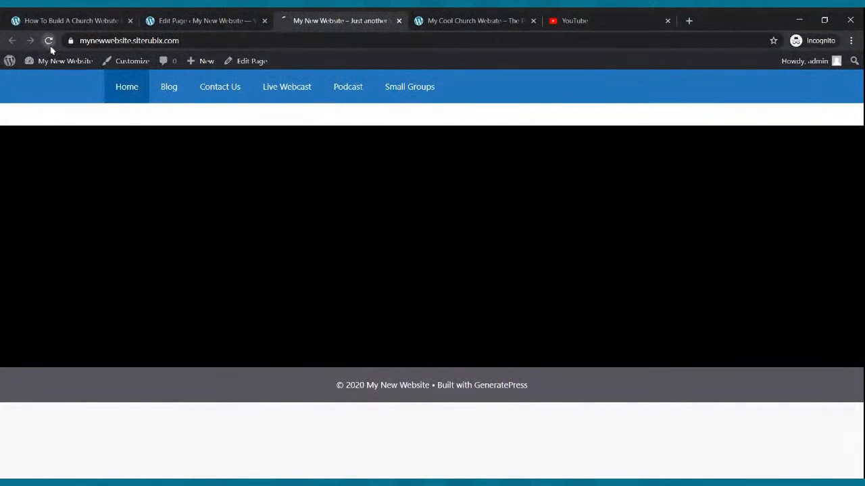
{"action": "left_click", "coordinate": [190, 22]}
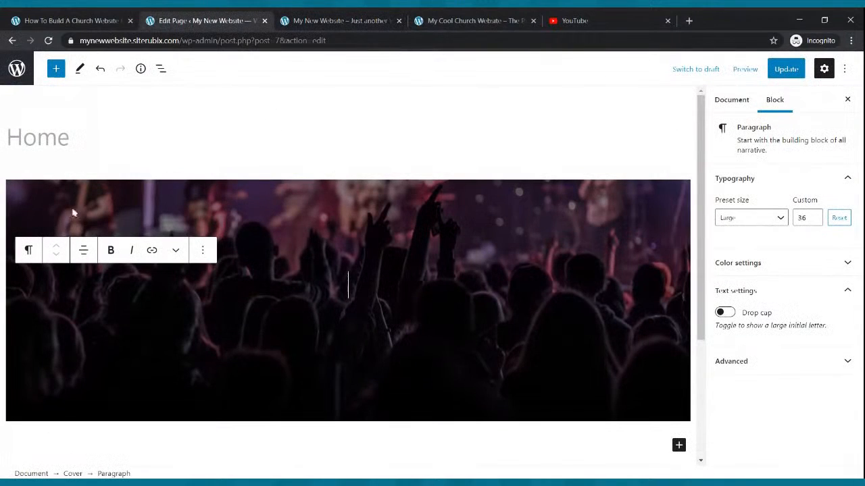
{"action": "left_click", "coordinate": [203, 250]}
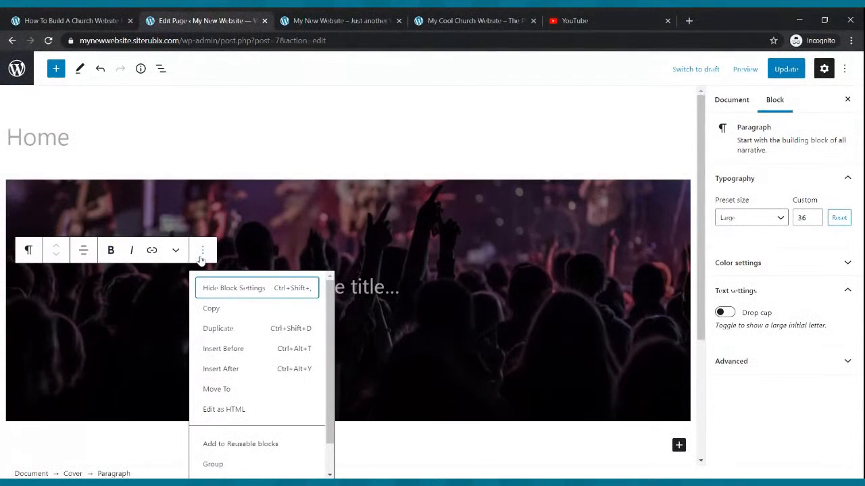
{"action": "left_click", "coordinate": [184, 213]}
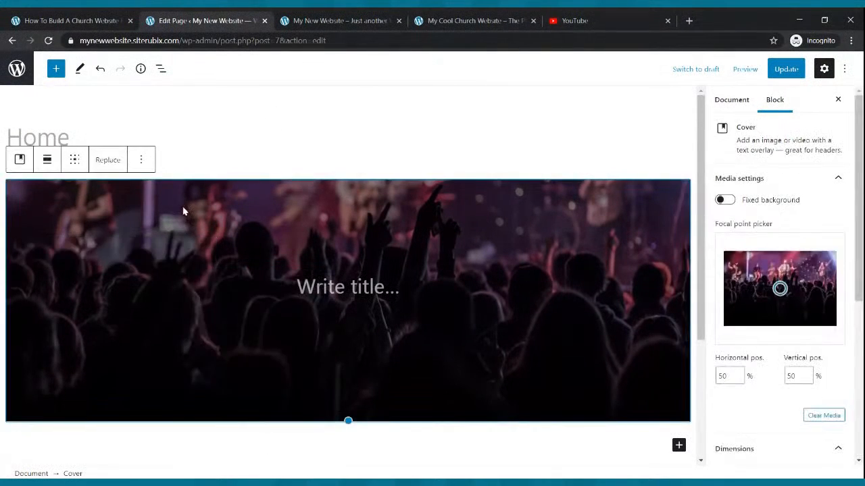
- Replace the cover's crowd photo with the concert stage-lights image and update the page
{"action": "left_click", "coordinate": [115, 162]}
{"action": "left_click", "coordinate": [128, 220]}
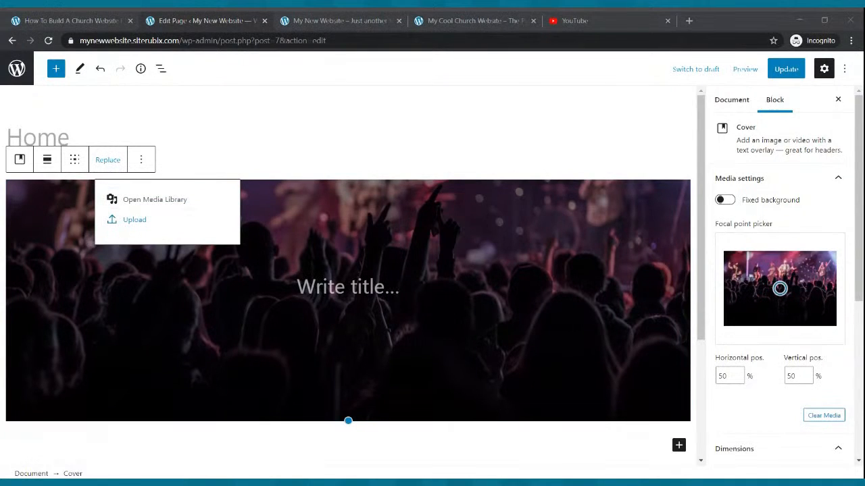
{"action": "key", "text": "Escape"}
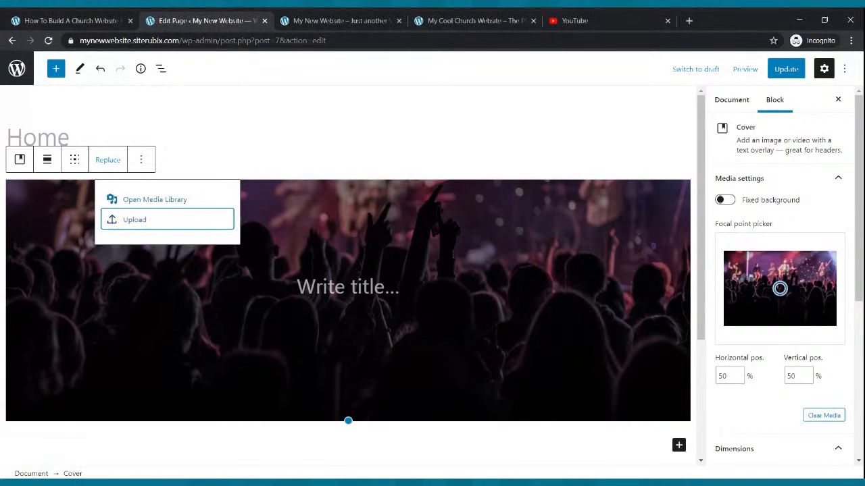
{"action": "left_click", "coordinate": [128, 227]}
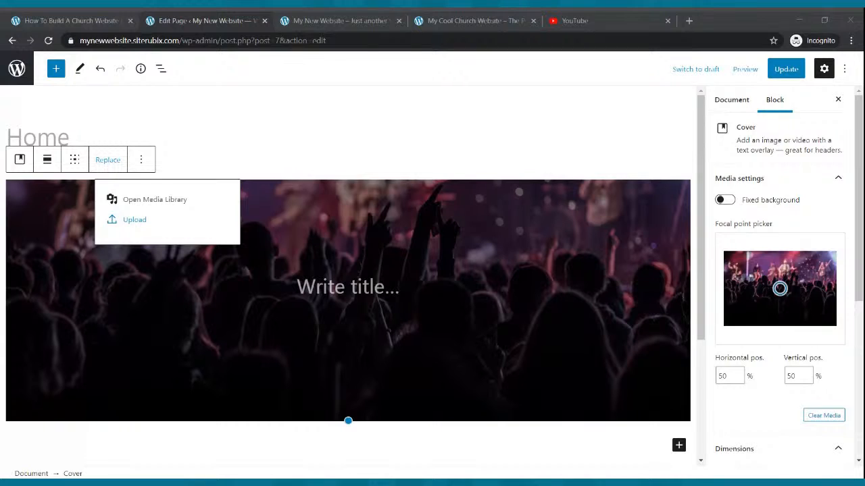
{"action": "key", "text": "Escape"}
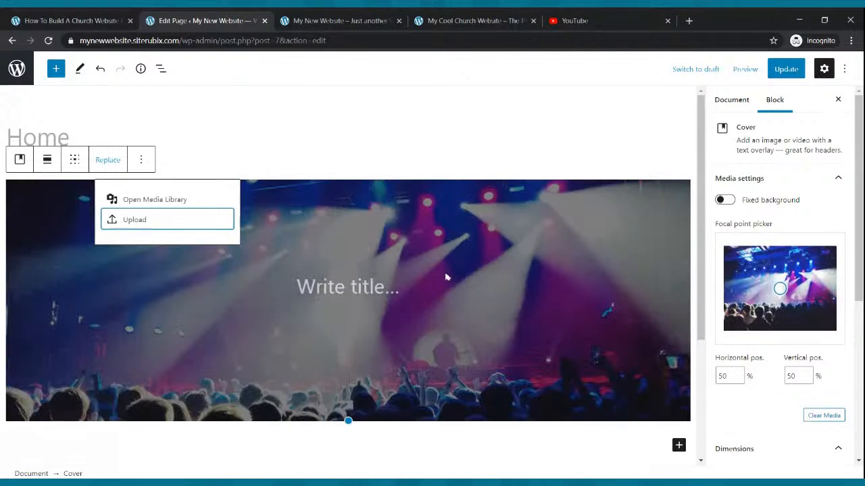
{"action": "left_click", "coordinate": [126, 223]}
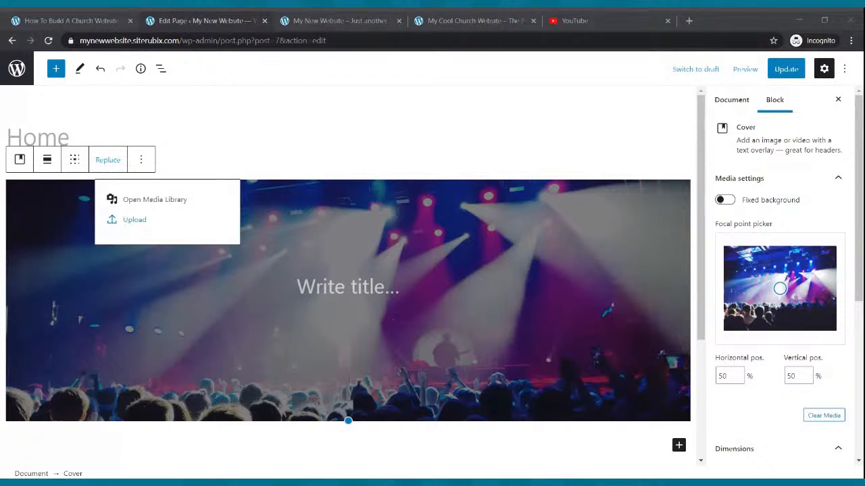
{"action": "key", "text": "Escape"}
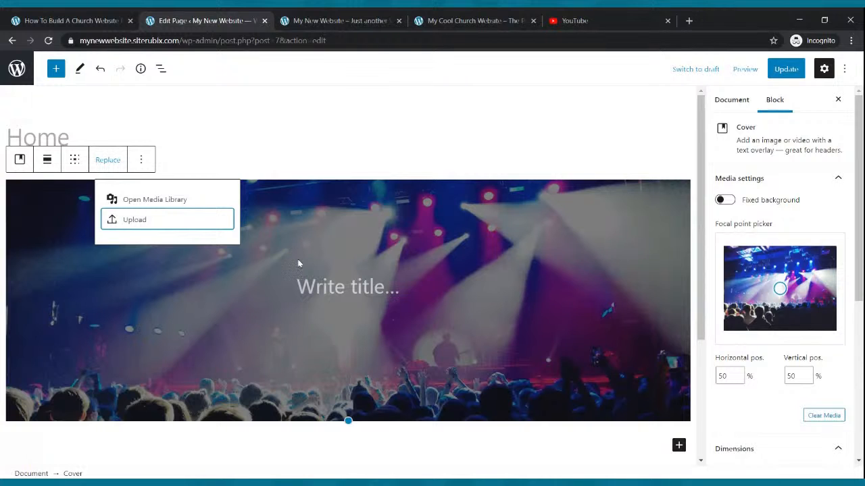
{"action": "left_click", "coordinate": [774, 77]}
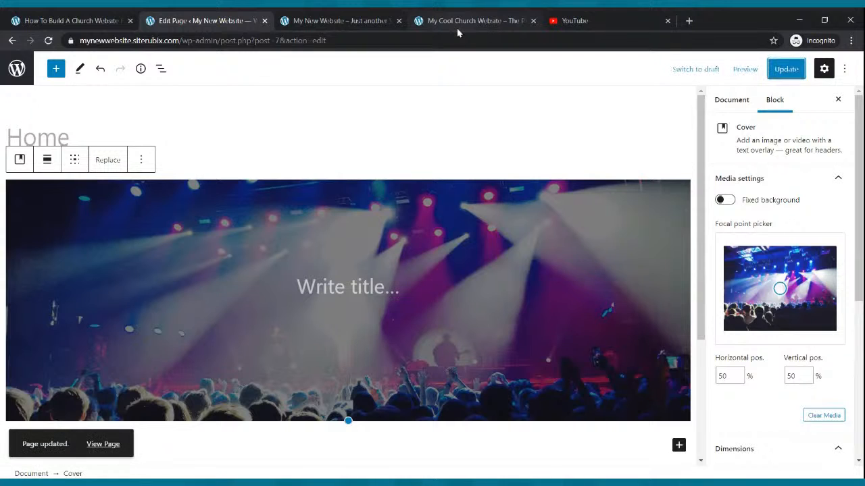
- Reload the live site to confirm the stage-lights hero, then select the Cover block in the editor
{"action": "left_click", "coordinate": [383, 20]}
{"action": "left_click", "coordinate": [48, 40]}
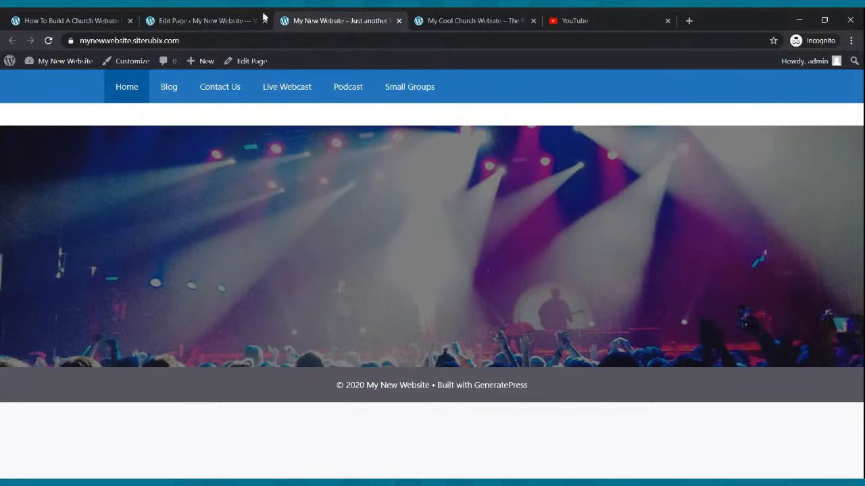
{"action": "left_click", "coordinate": [236, 18]}
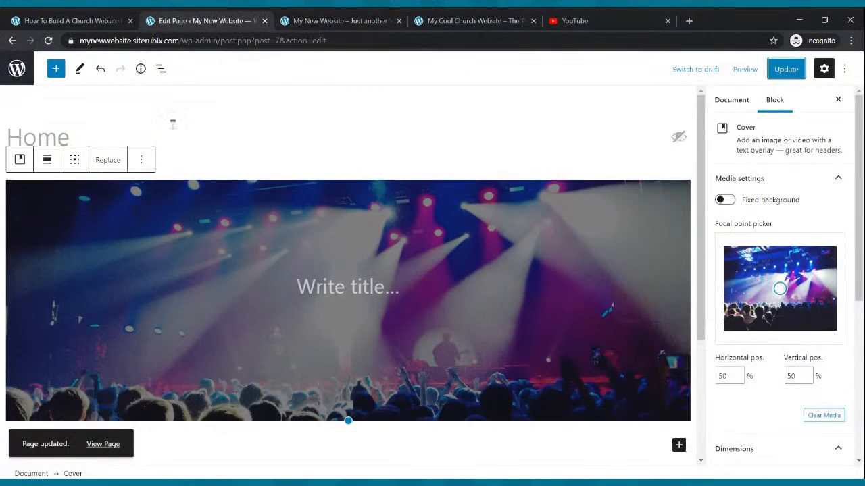
{"action": "left_click", "coordinate": [49, 42]}
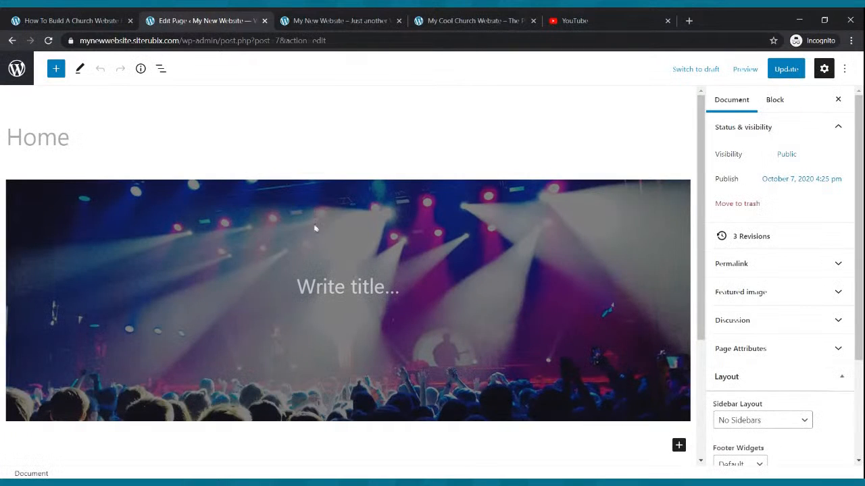
{"action": "left_click", "coordinate": [164, 214]}
- Check the reference site's hero text, then open the cover's Replace > Upload options
{"action": "left_click", "coordinate": [454, 21]}
{"action": "left_click_drag", "start_coordinate": [442, 172], "coordinate": [554, 310]}
{"action": "left_click", "coordinate": [556, 310]}
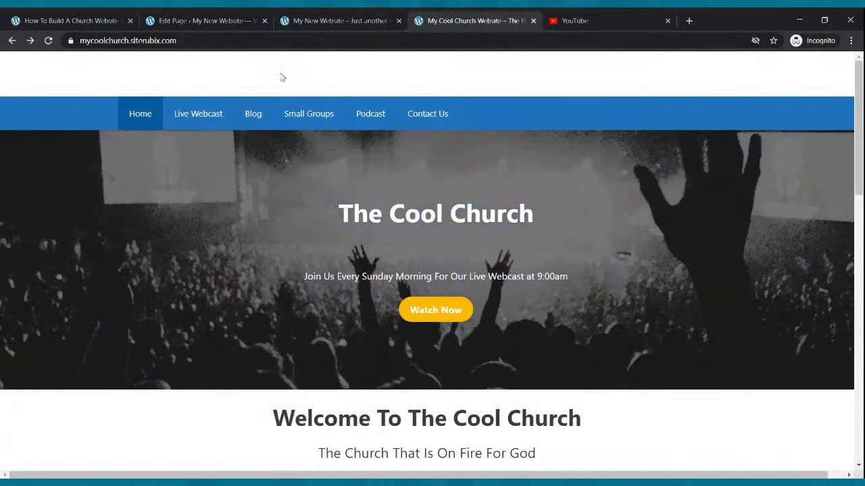
{"action": "left_click", "coordinate": [240, 20]}
{"action": "left_click", "coordinate": [110, 161]}
{"action": "left_click", "coordinate": [146, 225]}
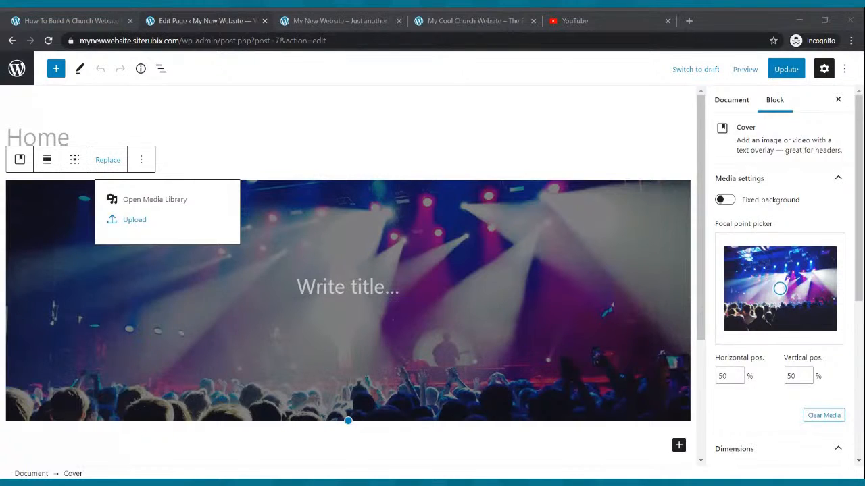
{"action": "key", "text": "Escape"}
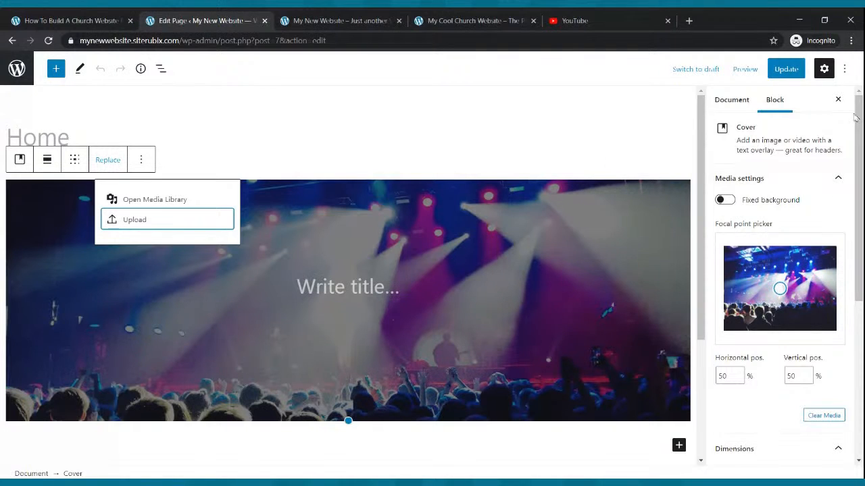
{"action": "left_click", "coordinate": [783, 71]}
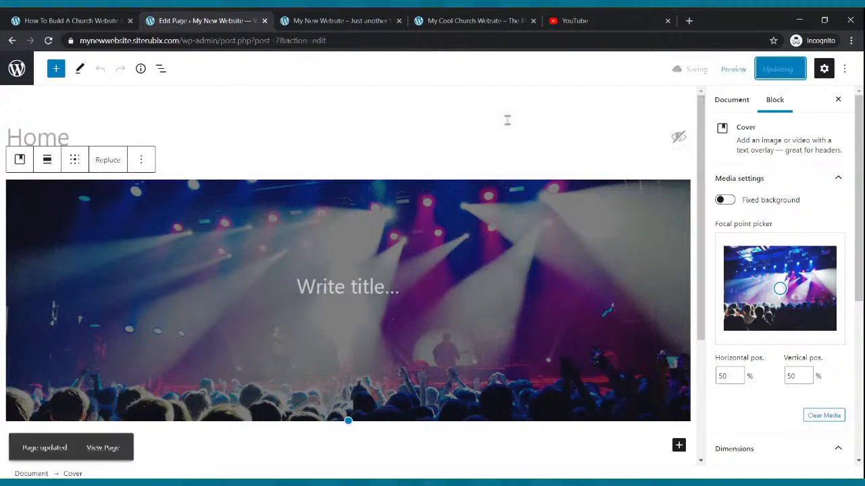
{"action": "left_click", "coordinate": [330, 18]}
{"action": "left_click", "coordinate": [48, 41]}
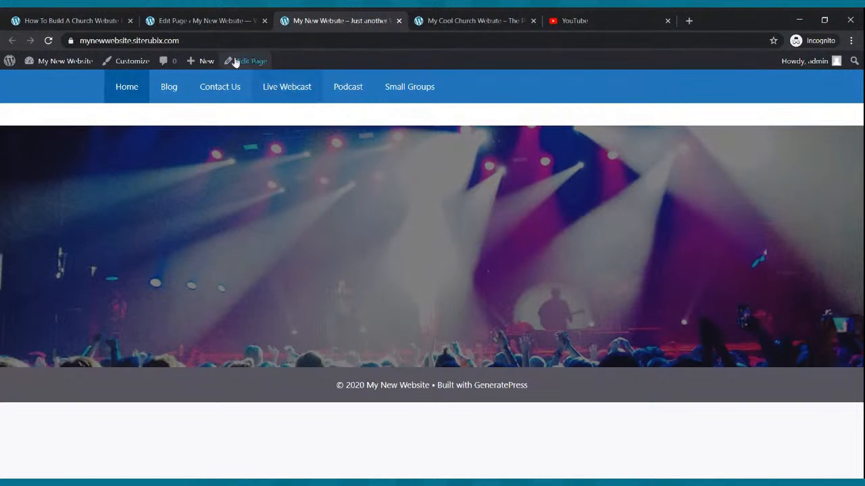
{"action": "left_click", "coordinate": [210, 20]}
{"action": "scroll", "coordinate": [338, 237], "scroll_direction": "down", "scroll_amount": 1}
{"action": "scroll", "coordinate": [331, 230], "scroll_direction": "up", "scroll_amount": 1}
{"action": "scroll", "coordinate": [328, 225], "scroll_direction": "up", "scroll_amount": 1}
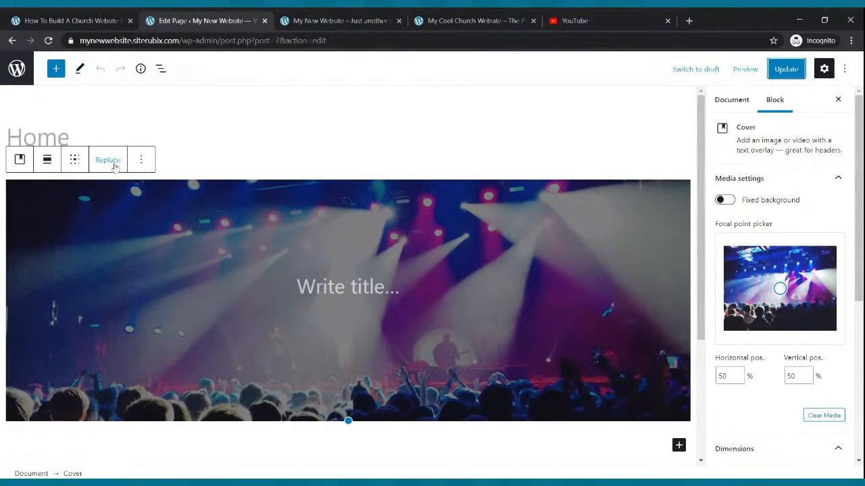
{"action": "left_click", "coordinate": [140, 159]}
{"action": "left_click", "coordinate": [172, 390]}
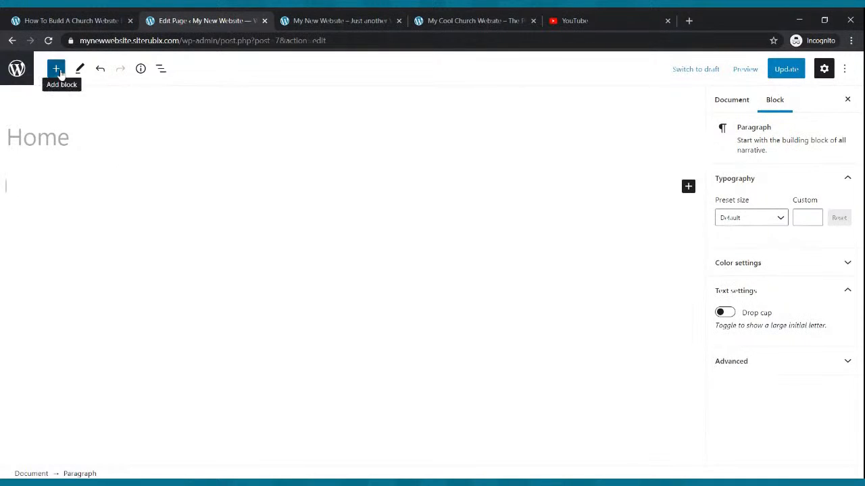
- Insert a new Cover block found by searching 'cover' and start uploading its image
{"action": "left_click", "coordinate": [57, 69]}
{"action": "type", "text": "co"}
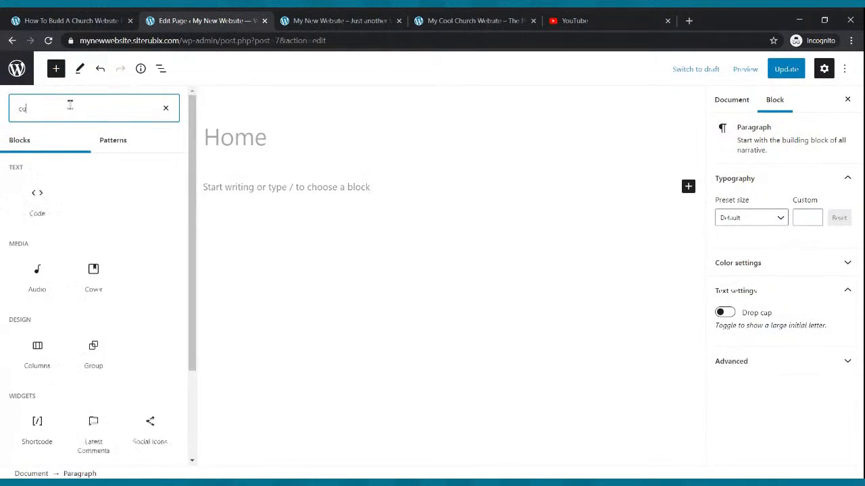
{"action": "type", "text": "ver"}
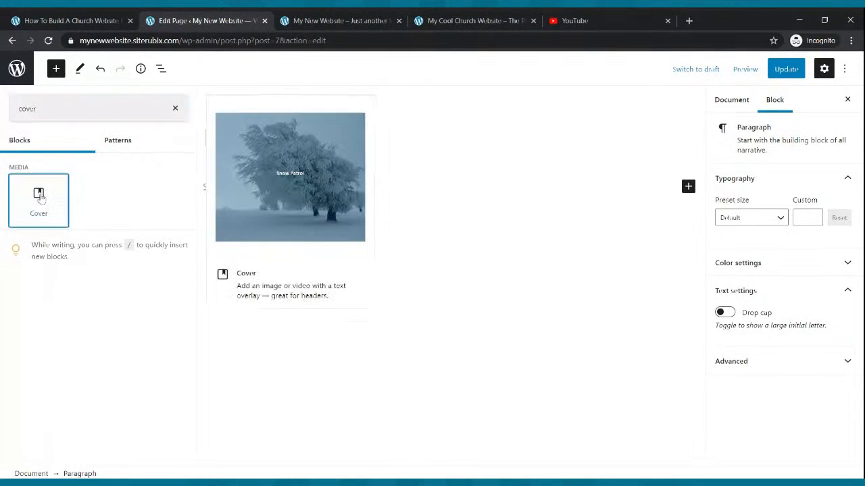
{"action": "left_click", "coordinate": [39, 199]}
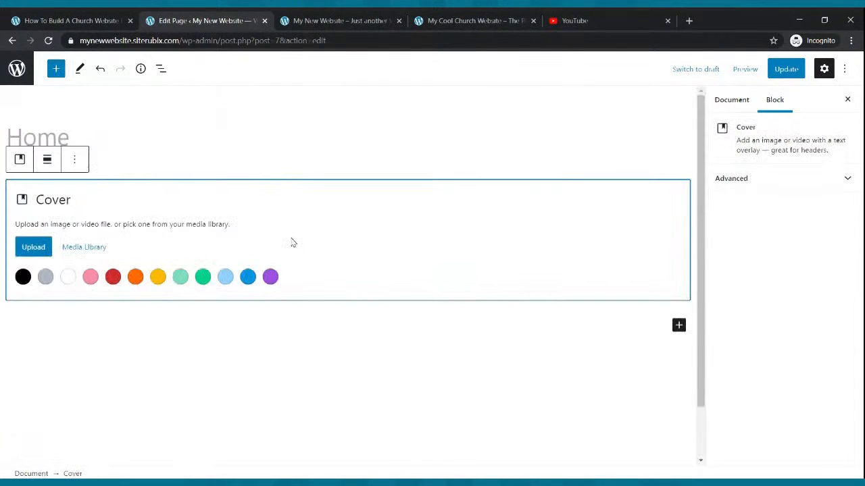
{"action": "left_click", "coordinate": [39, 247]}
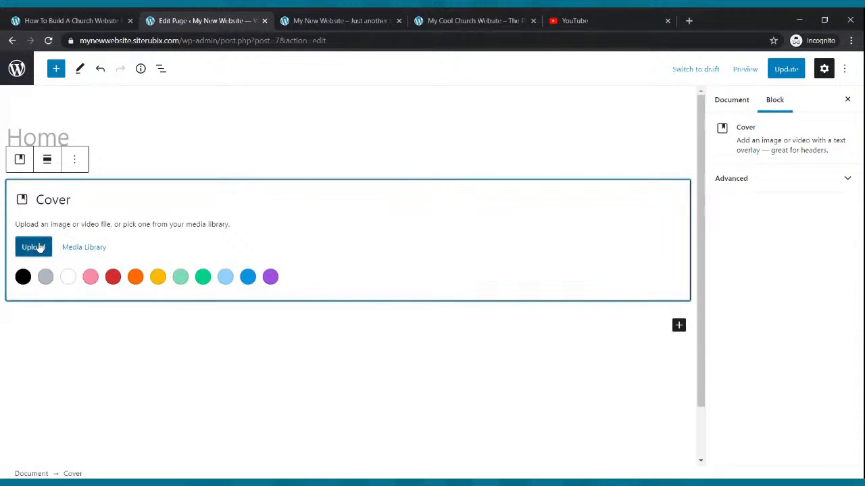
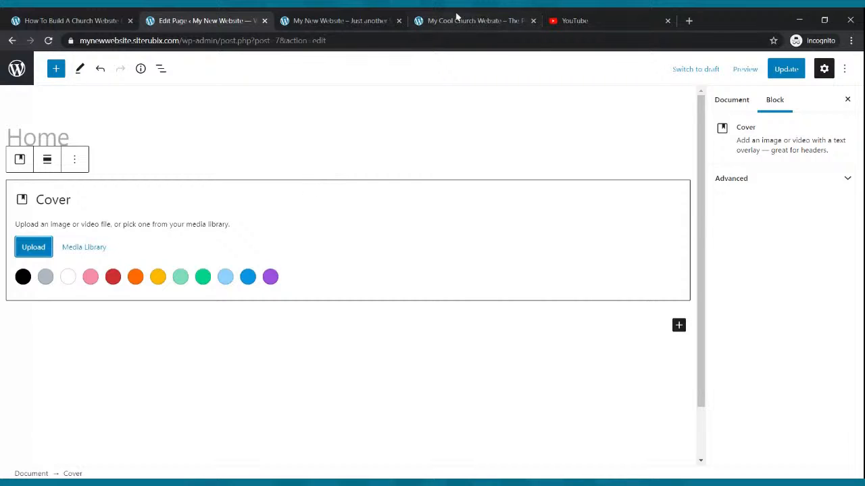
- Select the Home page Cover block, upload a replacement background image, and update the page
{"action": "left_click", "coordinate": [476, 21]}
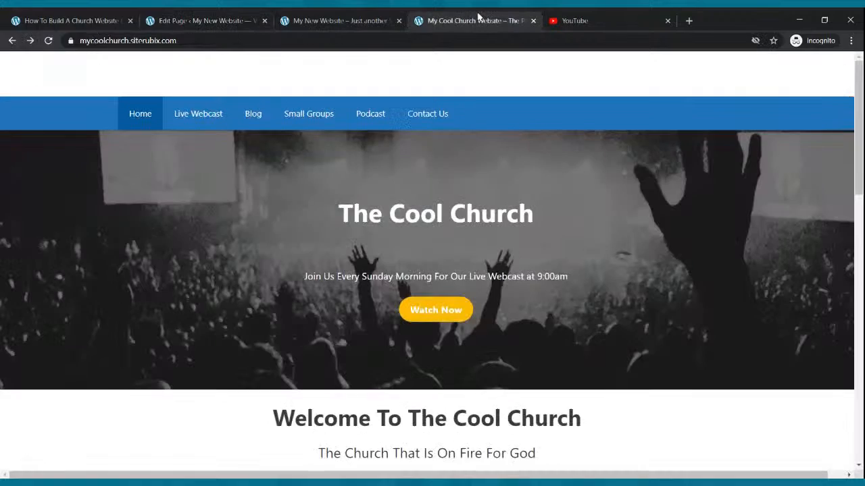
{"action": "left_click", "coordinate": [229, 23]}
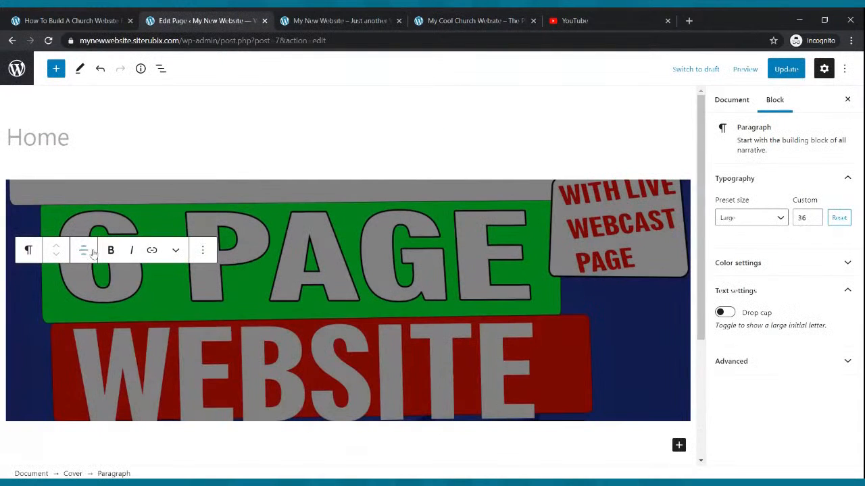
{"action": "left_click", "coordinate": [202, 251]}
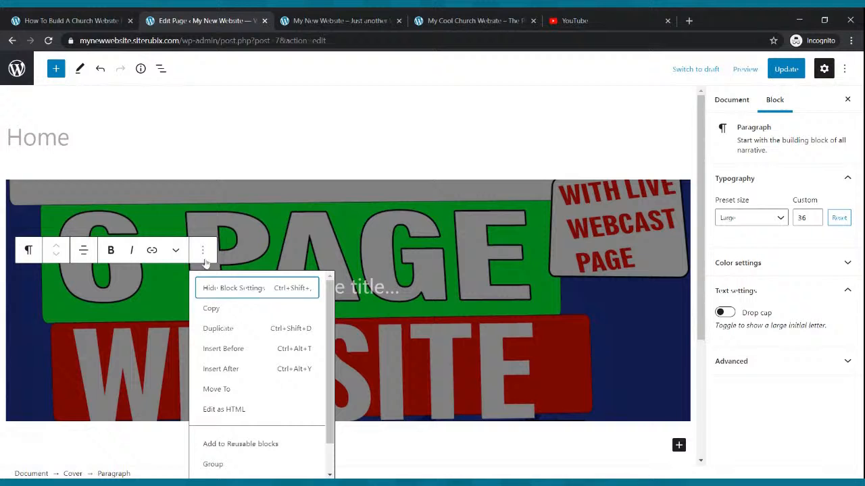
{"action": "left_click", "coordinate": [162, 202]}
{"action": "left_click", "coordinate": [119, 160]}
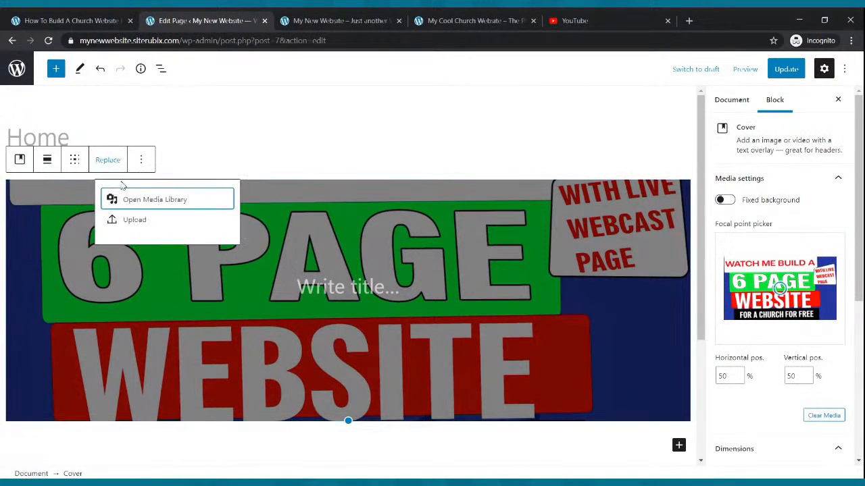
{"action": "left_click", "coordinate": [138, 220]}
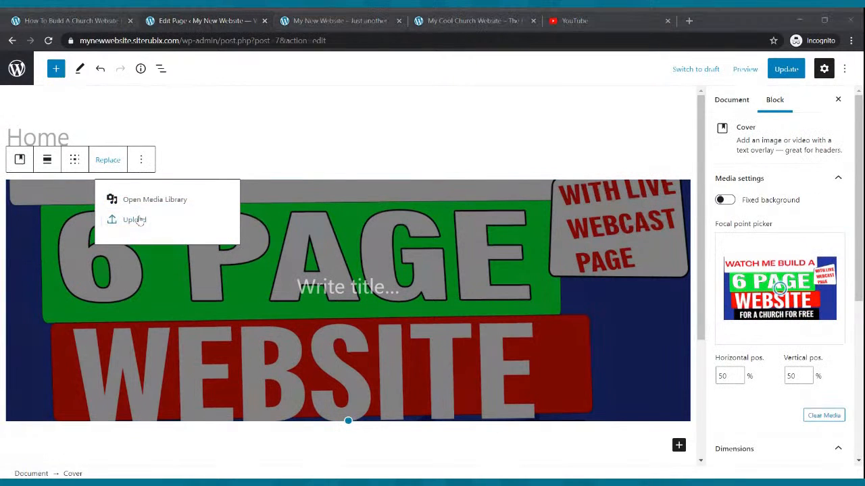
{"action": "key", "text": "Escape"}
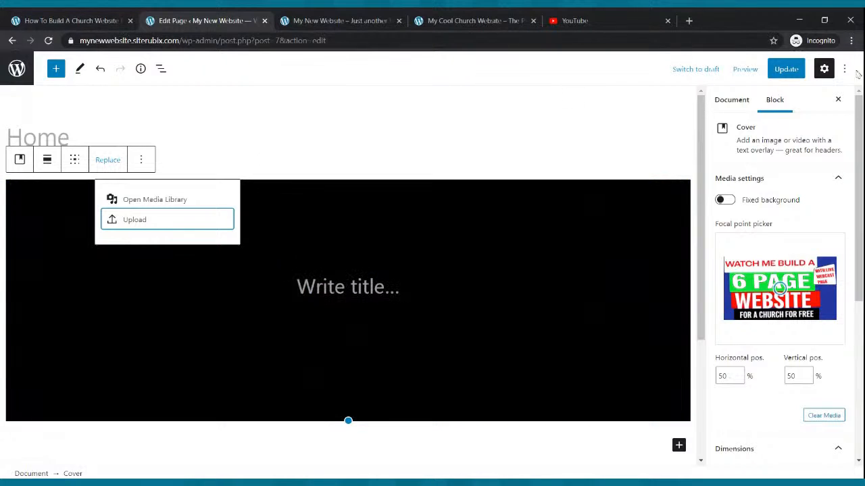
{"action": "left_click", "coordinate": [785, 68]}
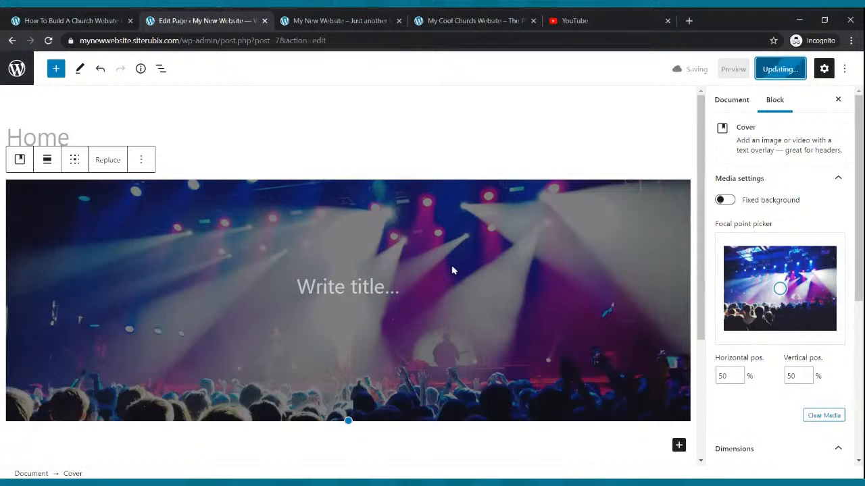
- Replace the cover background with the black-and-white concert crowd photo and update the page
{"action": "left_click", "coordinate": [104, 160]}
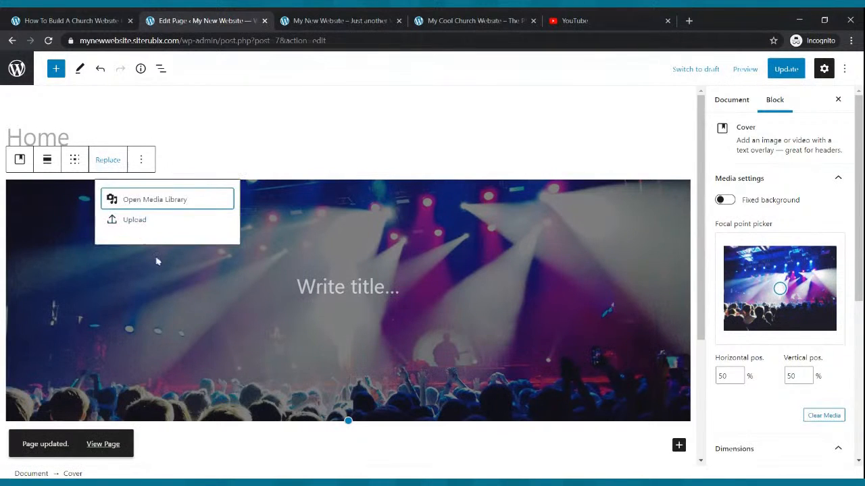
{"action": "left_click", "coordinate": [146, 221]}
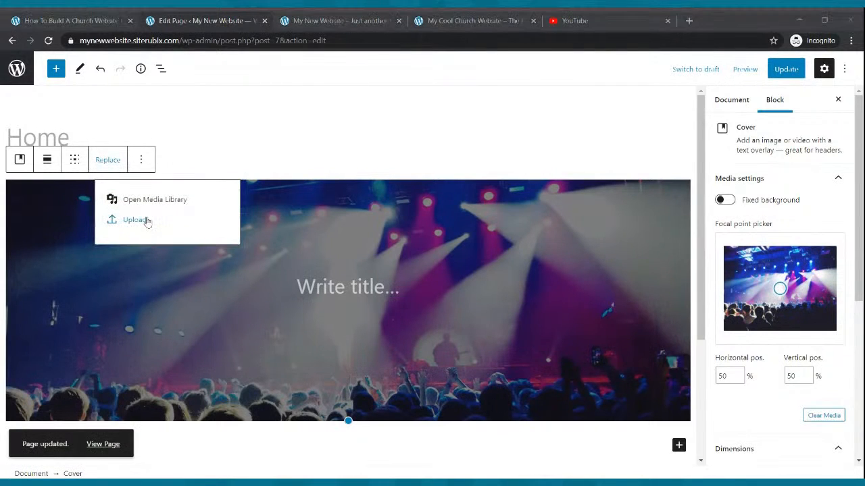
{"action": "key", "text": "Escape"}
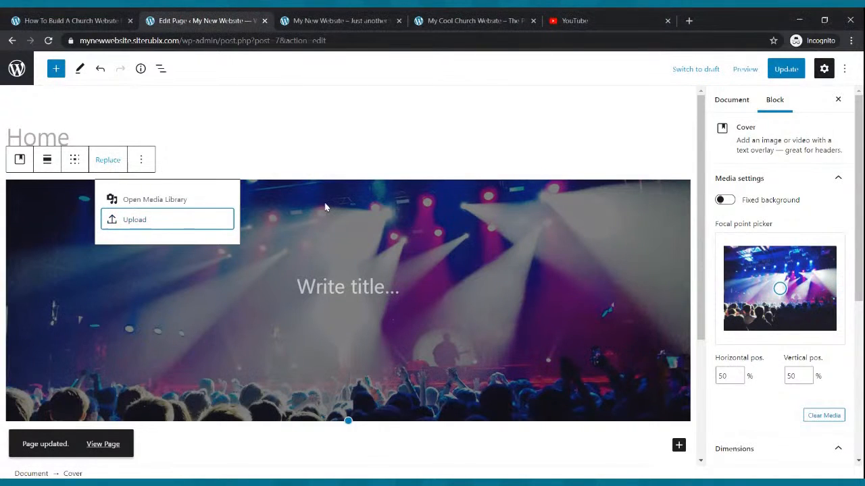
{"action": "left_click", "coordinate": [784, 69]}
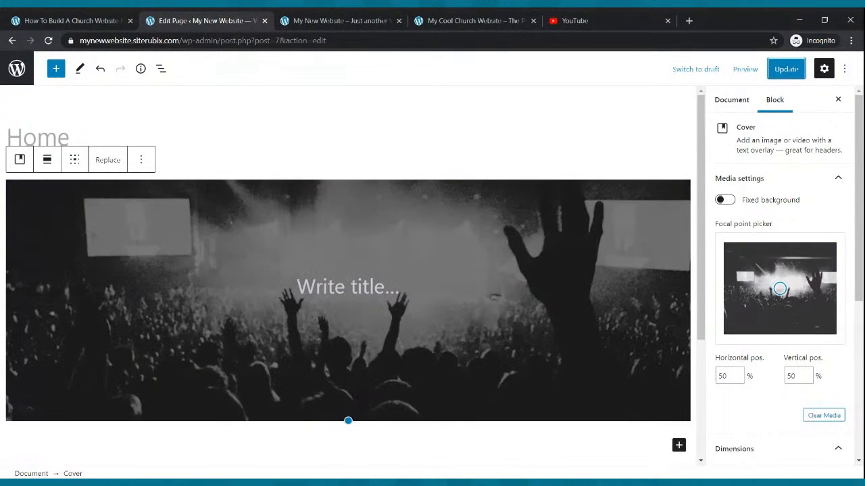
{"action": "left_click", "coordinate": [111, 168]}
{"action": "left_click", "coordinate": [124, 226]}
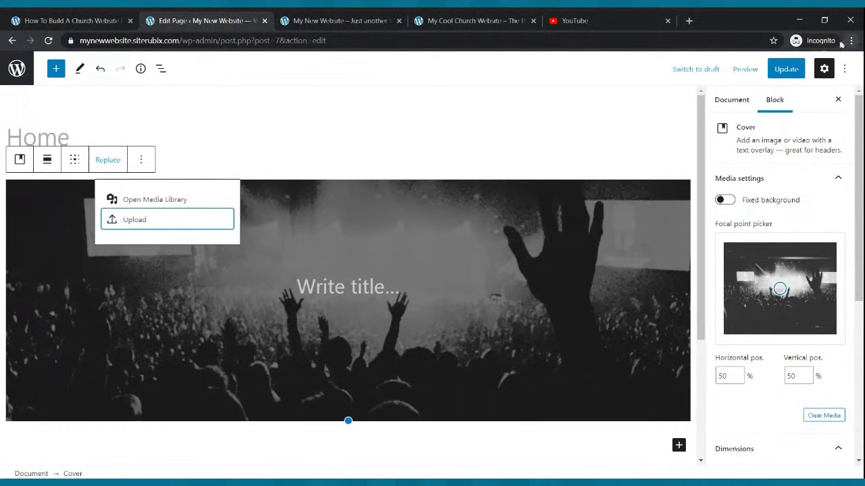
{"action": "left_click", "coordinate": [785, 68]}
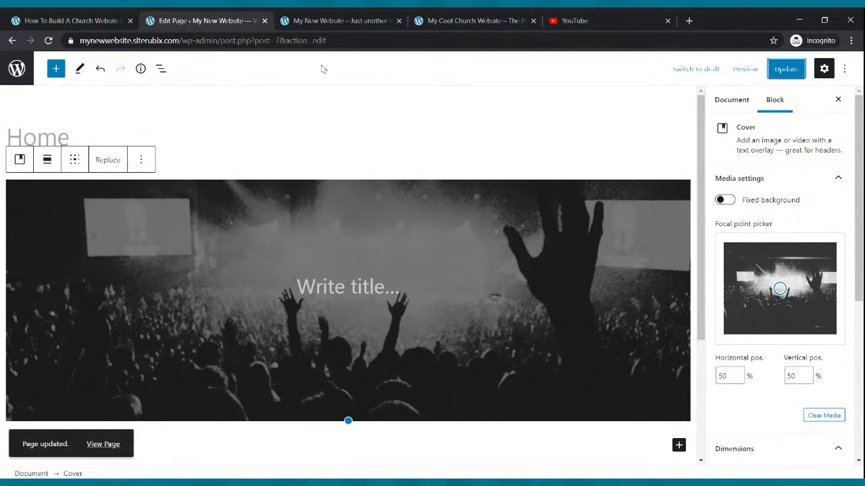
{"action": "left_click", "coordinate": [313, 17]}
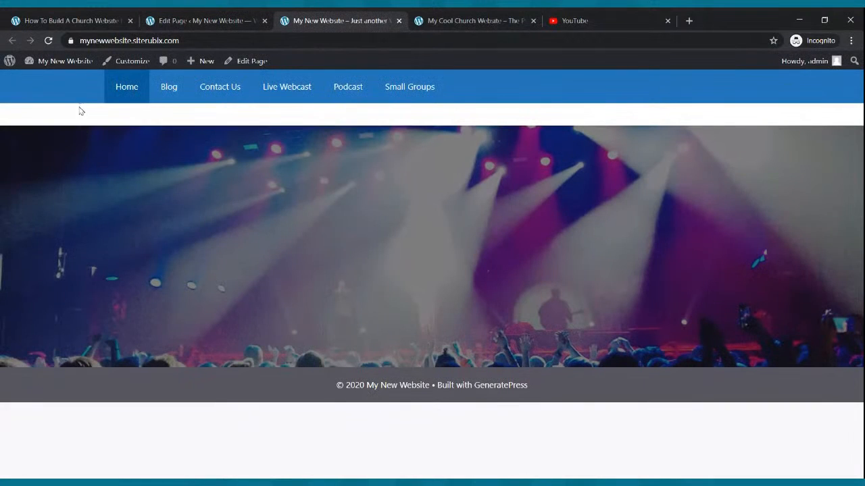
{"action": "left_click", "coordinate": [49, 41]}
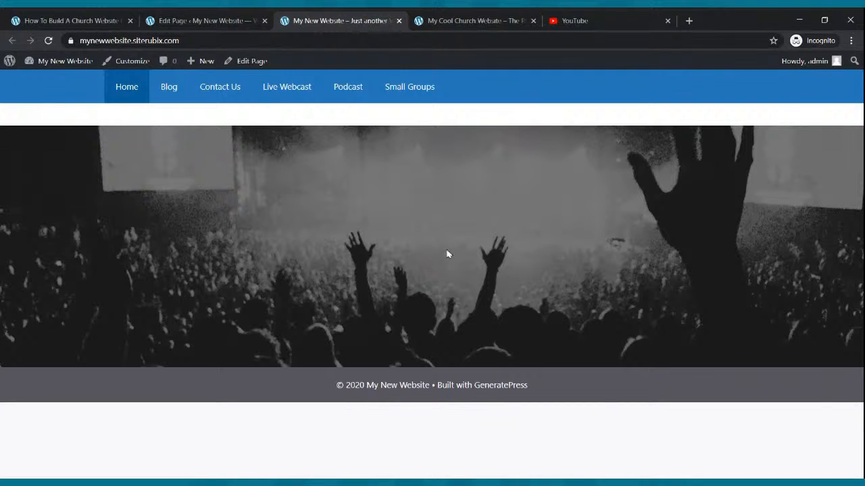
{"action": "left_click", "coordinate": [495, 19]}
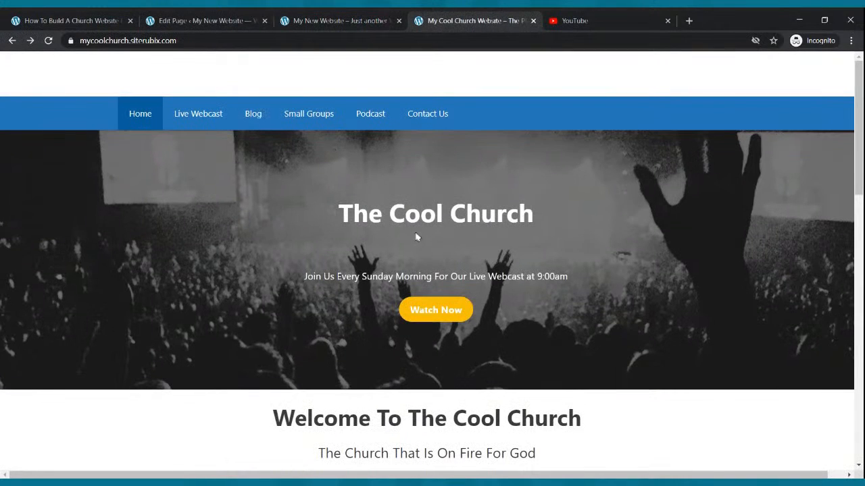
{"action": "left_click", "coordinate": [314, 18]}
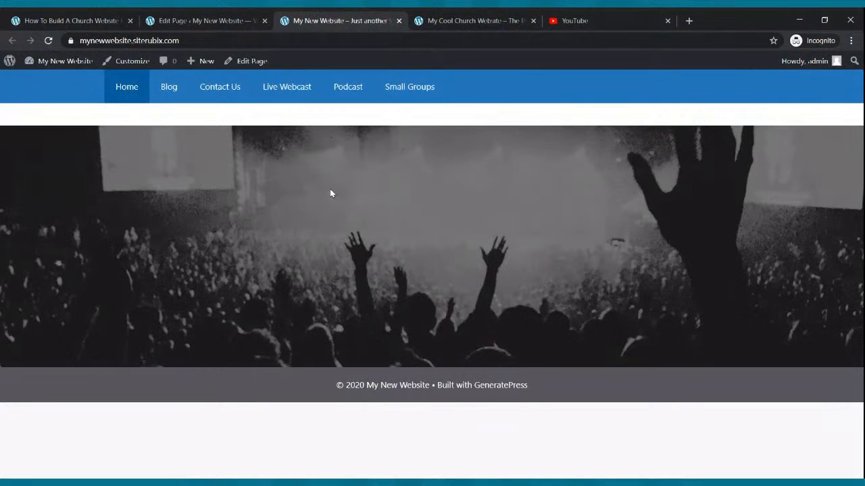
{"action": "left_click", "coordinate": [436, 20]}
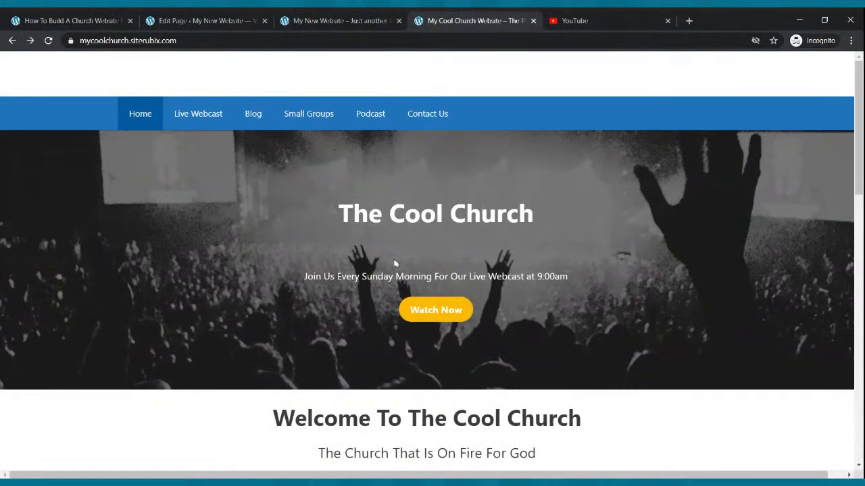
{"action": "left_click", "coordinate": [203, 21]}
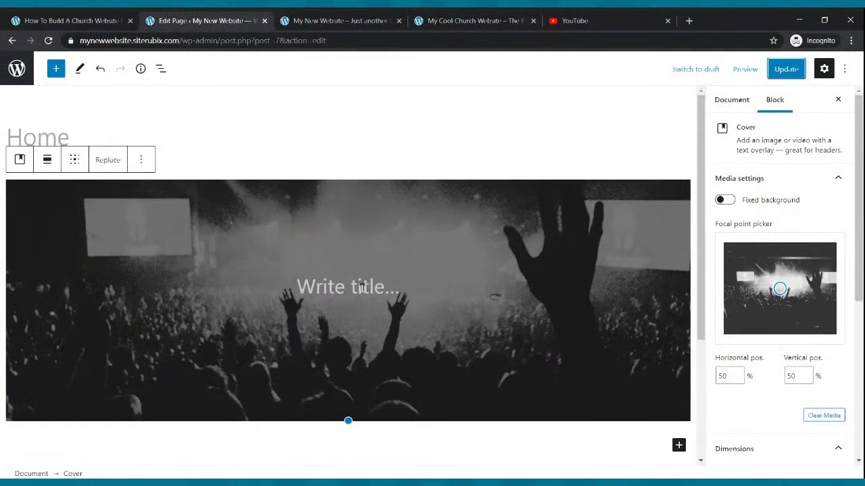
- Type the cover title 'My New Website', make it bold, and save the page
{"action": "left_click", "coordinate": [362, 288]}
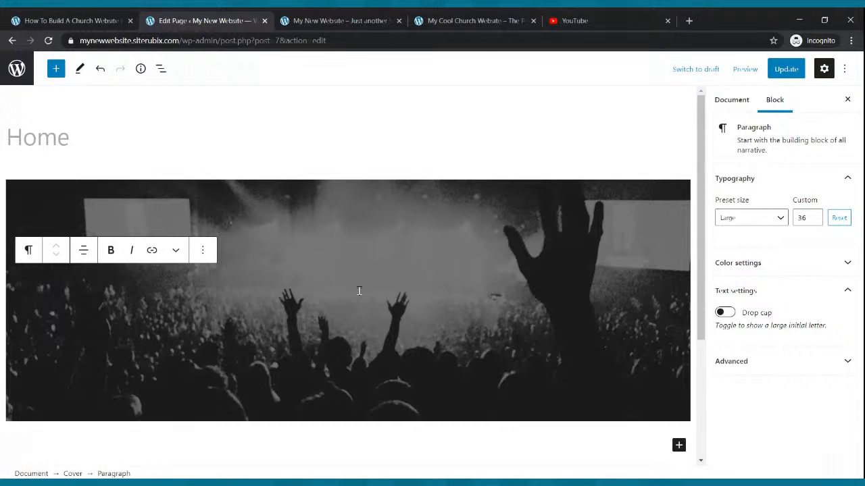
{"action": "type", "text": "My New we"}
{"action": "key", "text": "BackSpace"}
{"action": "key", "text": "BackSpace"}
{"action": "type", "text": "Website"}
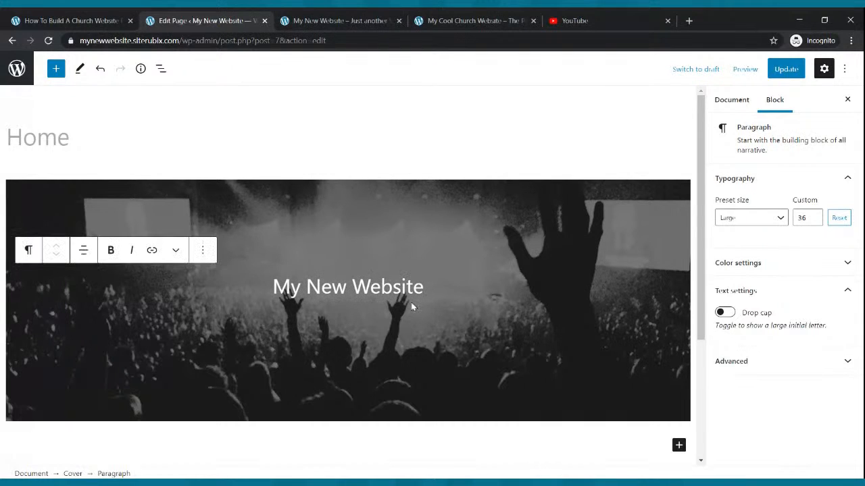
{"action": "left_click_drag", "start_coordinate": [426, 287], "coordinate": [282, 295]}
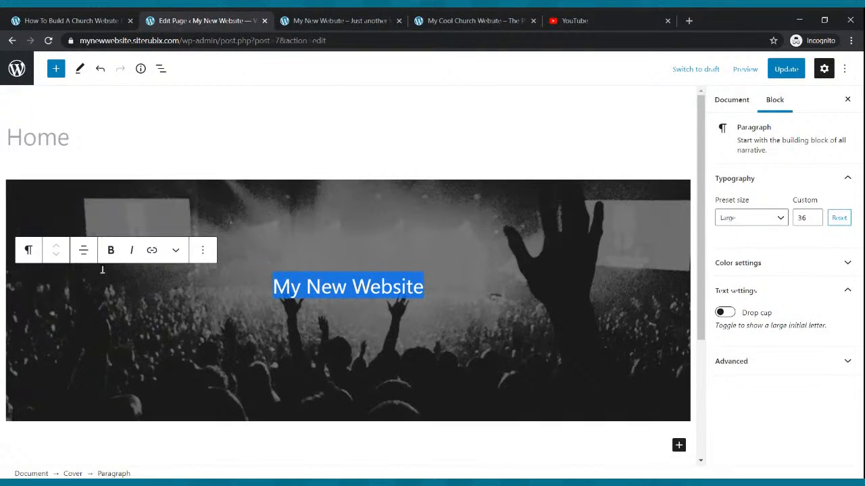
{"action": "left_click", "coordinate": [110, 250]}
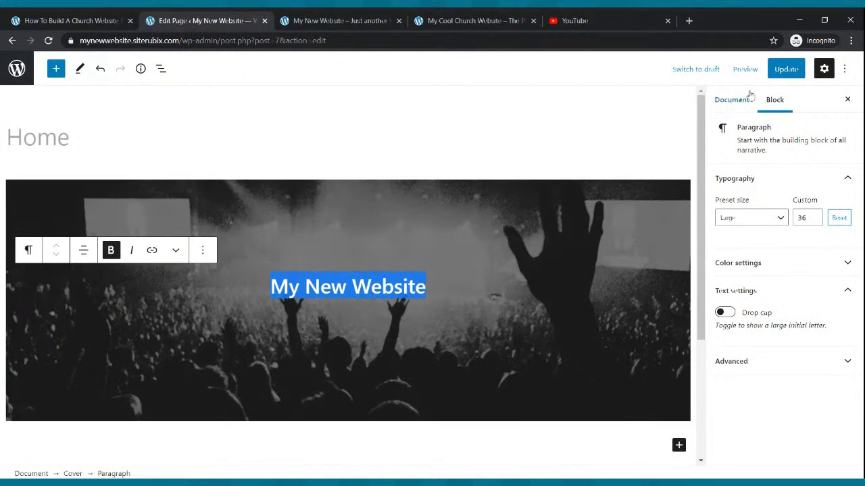
{"action": "left_click", "coordinate": [772, 77]}
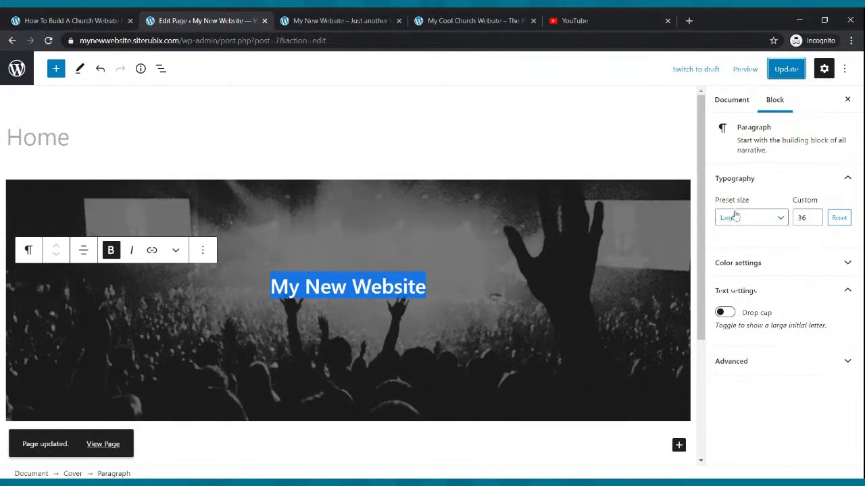
- Set the title to Huge, adjust its custom font size to 50, and save
{"action": "left_click", "coordinate": [777, 223]}
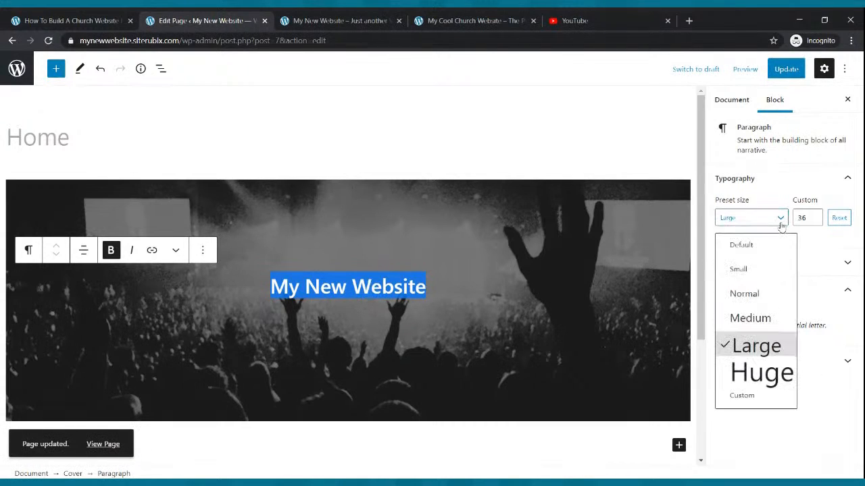
{"action": "left_click", "coordinate": [744, 370]}
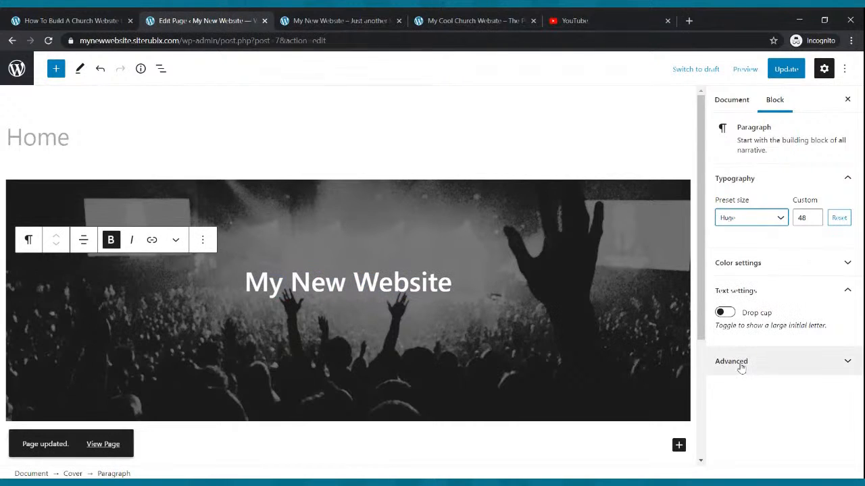
{"action": "left_click", "coordinate": [815, 217]}
{"action": "left_click", "coordinate": [814, 217]}
{"action": "left_click", "coordinate": [814, 217]}
{"action": "left_click", "coordinate": [815, 217]}
{"action": "left_click", "coordinate": [815, 218]}
{"action": "left_click", "coordinate": [815, 218]}
{"action": "left_click", "coordinate": [815, 221]}
{"action": "left_click", "coordinate": [815, 222]}
{"action": "left_click", "coordinate": [815, 222]}
{"action": "left_click", "coordinate": [814, 221]}
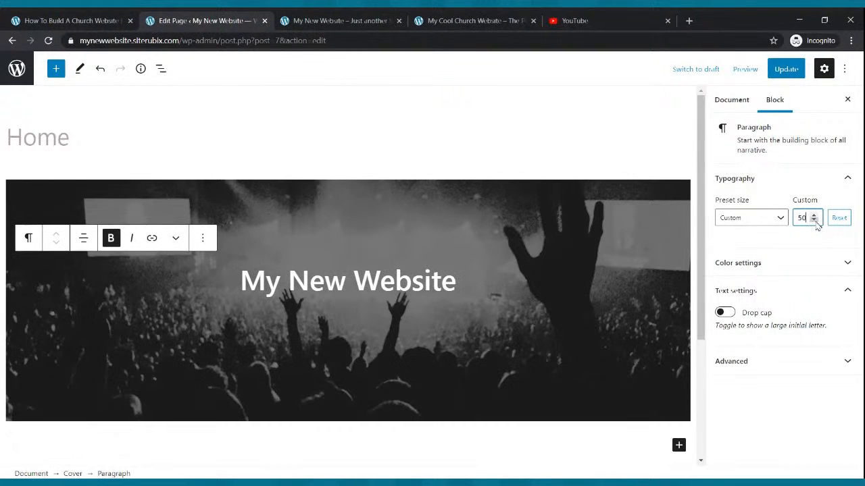
{"action": "left_click", "coordinate": [802, 69]}
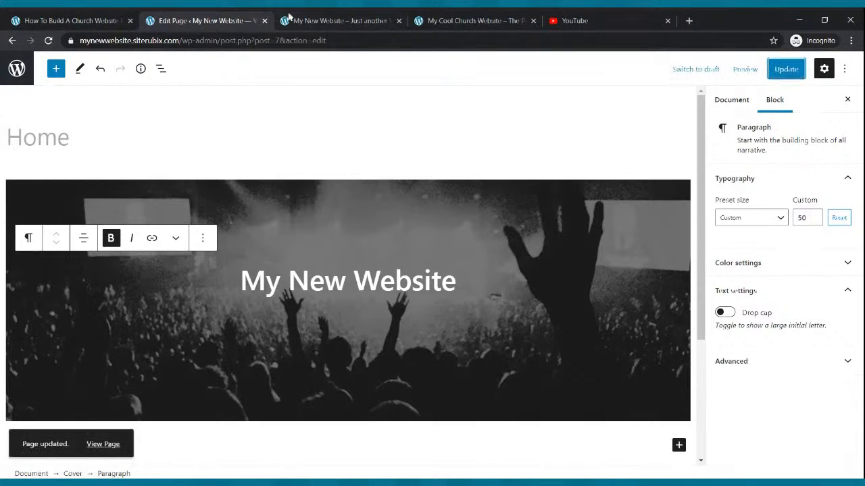
- Check the larger title on the reloaded live site and compare with the reference church site
{"action": "left_click", "coordinate": [289, 17]}
{"action": "left_click", "coordinate": [48, 41]}
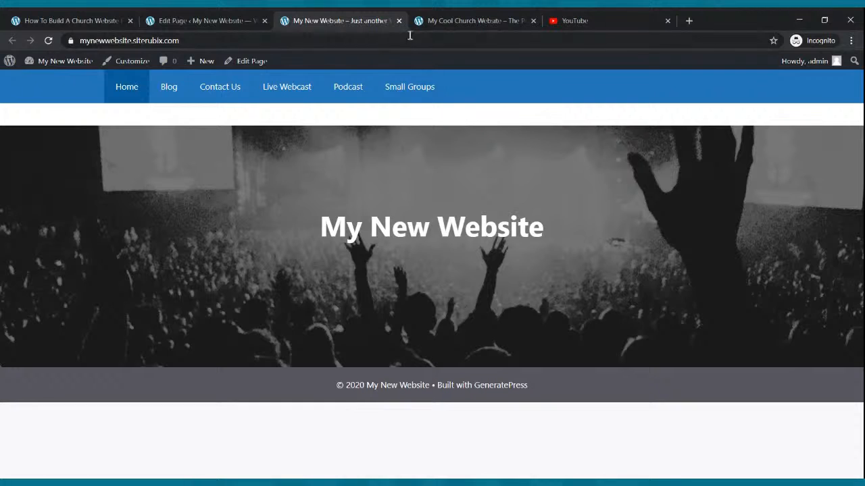
{"action": "left_click", "coordinate": [428, 20]}
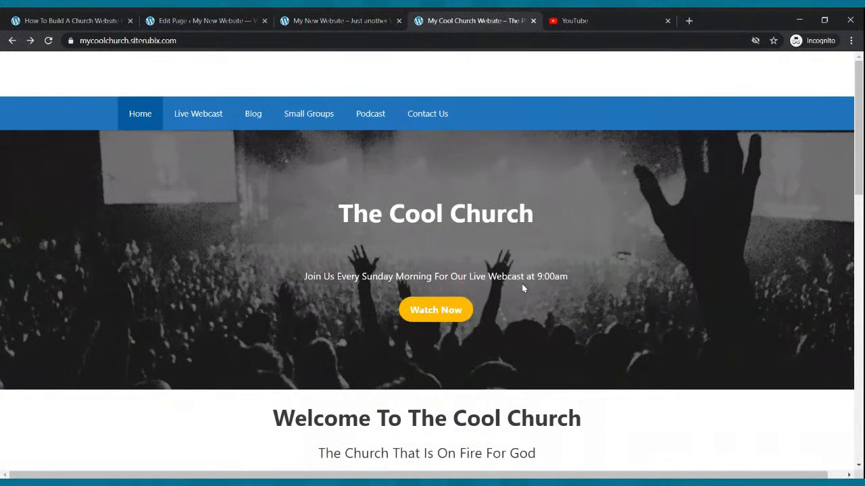
{"action": "left_click", "coordinate": [228, 18]}
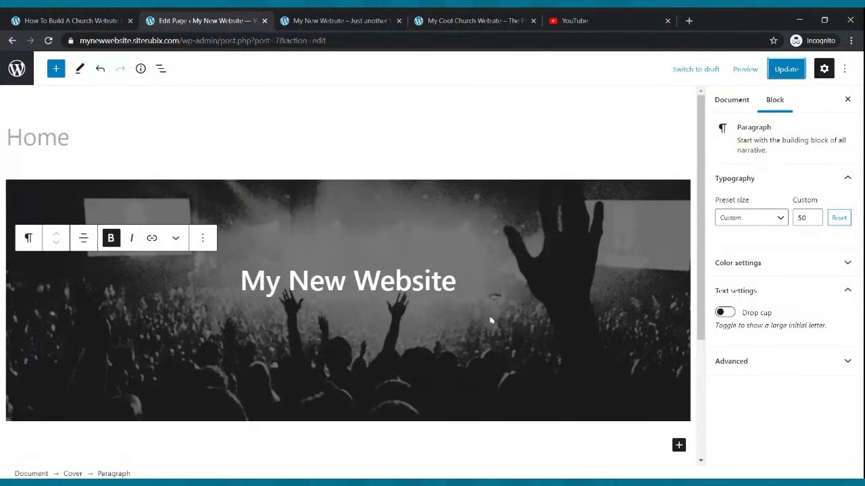
{"action": "left_click", "coordinate": [469, 286]}
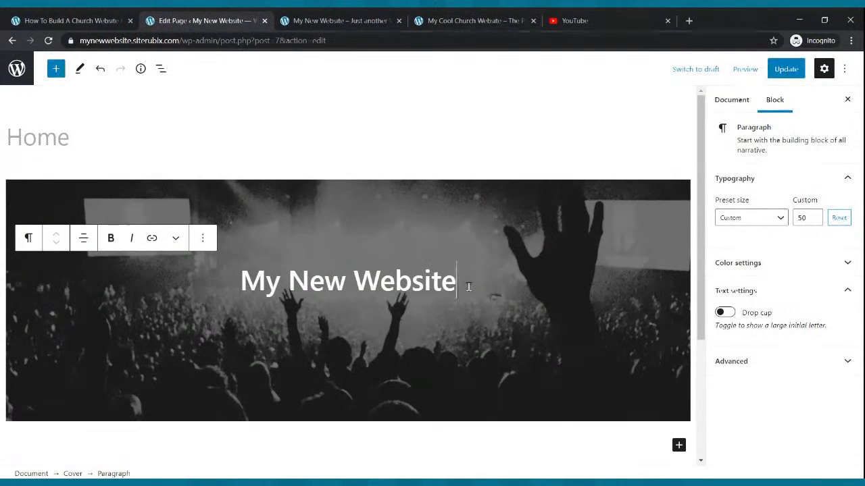
- Add the line 'Join us every Sunday Morning at 9:00am for Our Live Webcast' under the heading
{"action": "key", "text": "Return"}
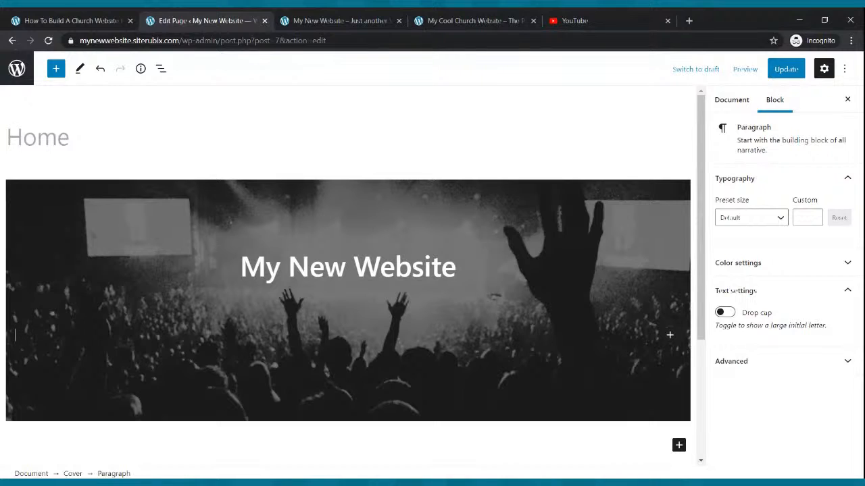
{"action": "type", "text": "Join us every Sunday Morning for ou"}
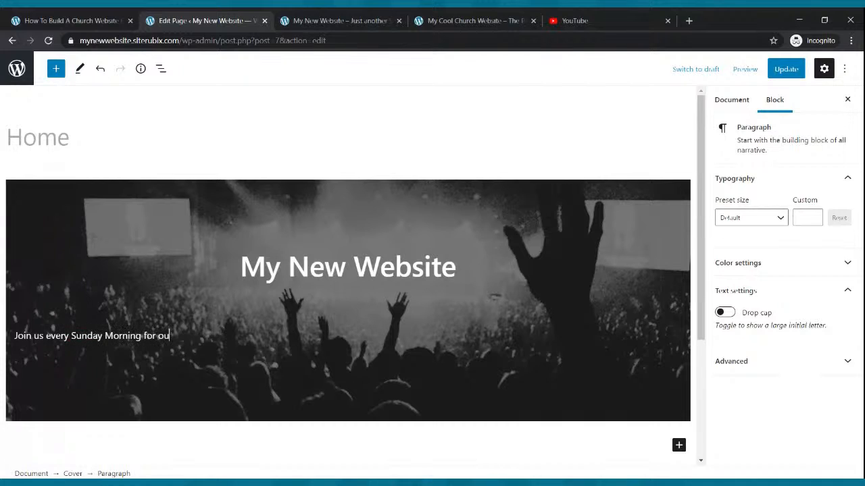
{"action": "type", "text": "r Live WEb"}
{"action": "key", "text": "BackSpace"}
{"action": "key", "text": "BackSpace"}
{"action": "key", "text": "BackSpace"}
{"action": "key", "text": "BackSpace"}
{"action": "key", "text": "BackSpace"}
{"action": "key", "text": "BackSpace"}
{"action": "key", "text": "BackSpace"}
{"action": "key", "text": "BackSpace"}
{"action": "key", "text": "BackSpace"}
{"action": "key", "text": "BackSpace"}
{"action": "key", "text": "BackSpace"}
{"action": "key", "text": "BackSpace"}
{"action": "type", "text": "at 9:00am forOur Live Websit"}
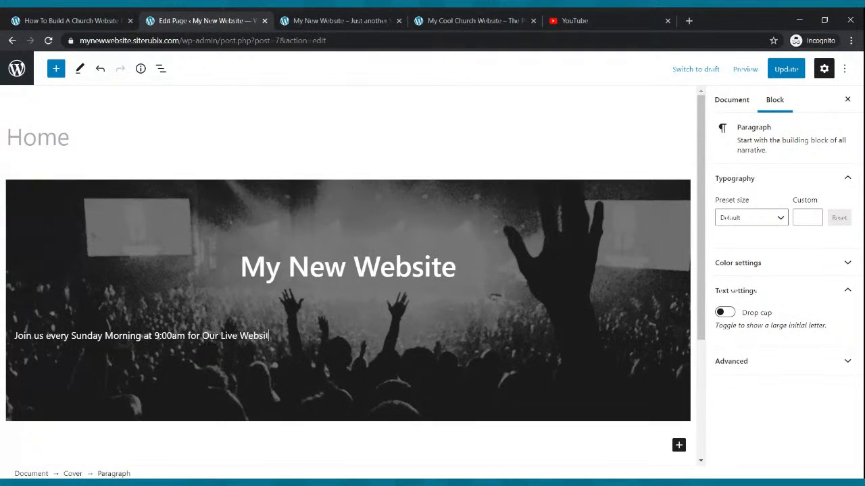
{"action": "type", "text": "eca"}
- Centre the webcast line and set its custom font size to 24
{"action": "left_click", "coordinate": [186, 336]}
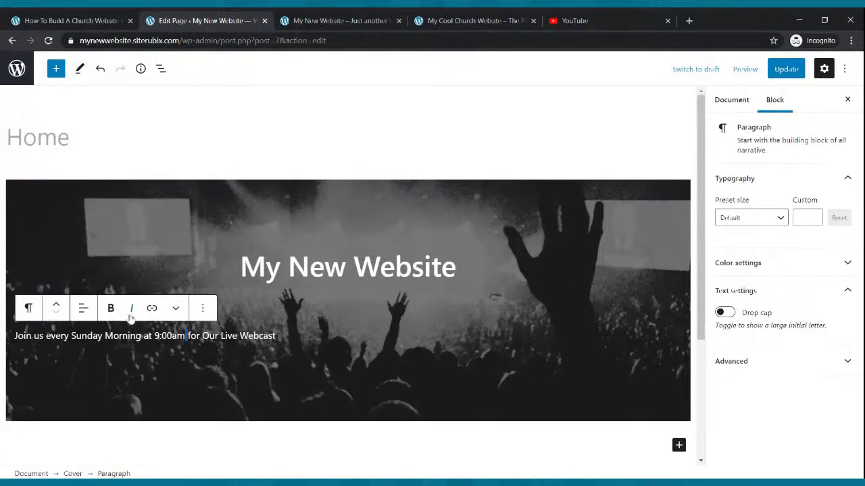
{"action": "left_click", "coordinate": [82, 310]}
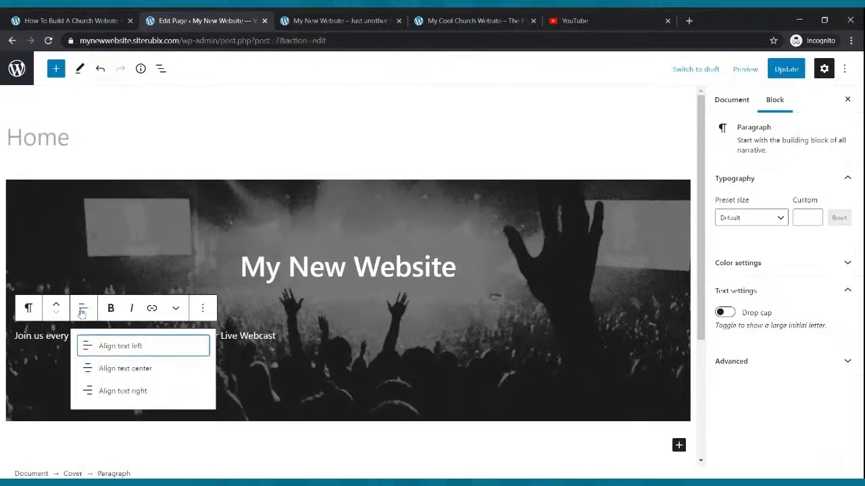
{"action": "left_click", "coordinate": [100, 372]}
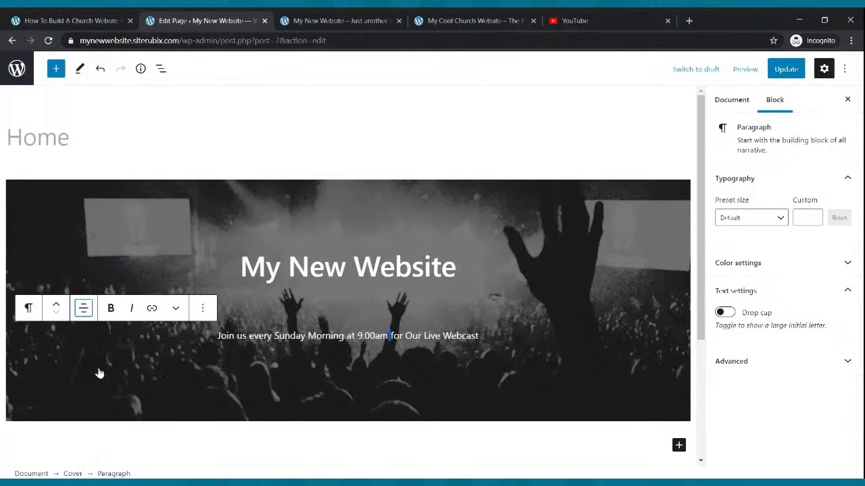
{"action": "left_click", "coordinate": [481, 357]}
{"action": "left_click_drag", "start_coordinate": [481, 336], "coordinate": [214, 336]}
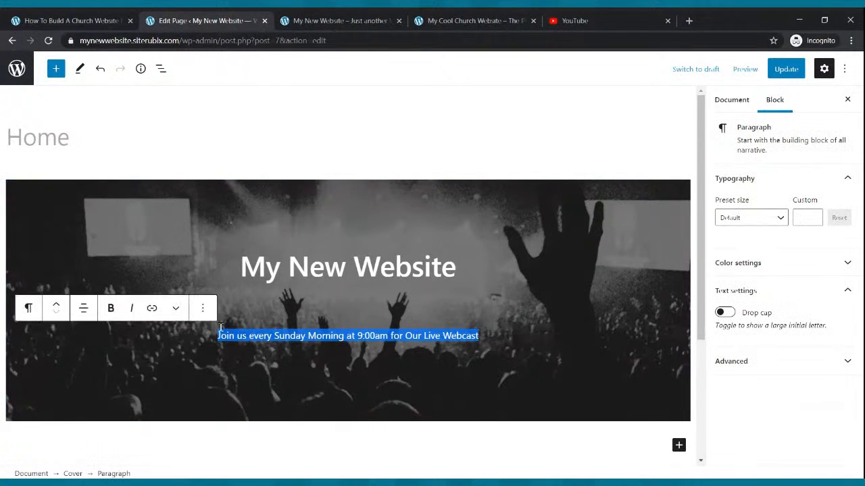
{"action": "left_click", "coordinate": [777, 219]}
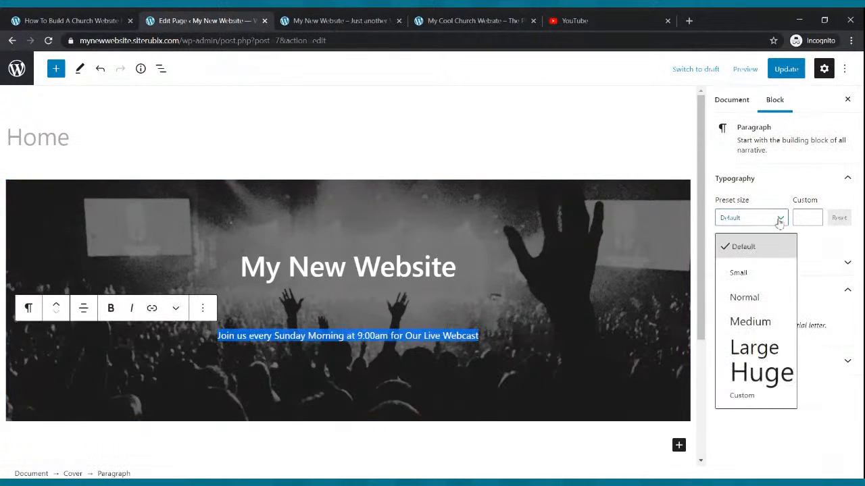
{"action": "left_click", "coordinate": [758, 321]}
{"action": "left_click", "coordinate": [813, 218]}
{"action": "left_click", "coordinate": [813, 218]}
{"action": "left_click", "coordinate": [813, 218]}
{"action": "left_click", "coordinate": [813, 217]}
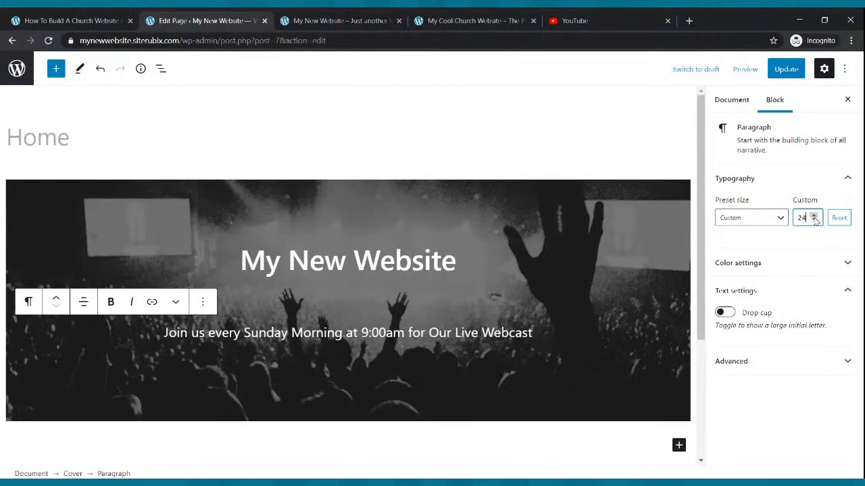
- Save the page, reload the live site to see the line, and view The Cool Church site
{"action": "left_click", "coordinate": [586, 240]}
{"action": "left_click", "coordinate": [786, 69]}
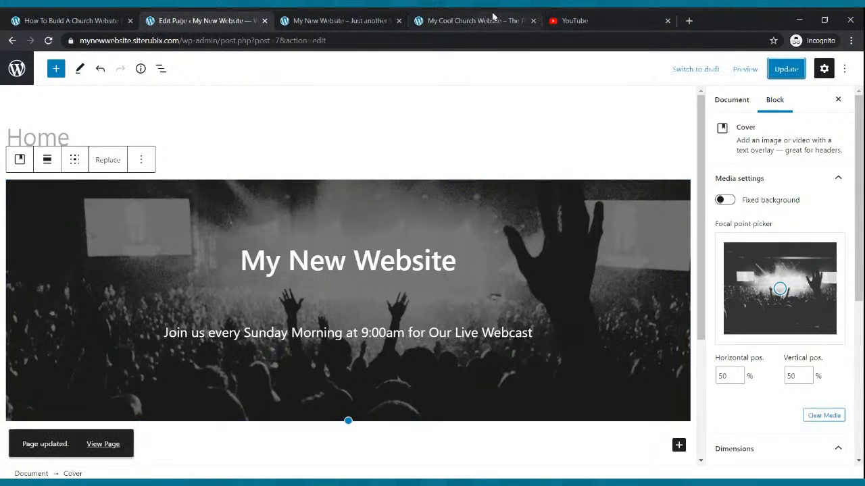
{"action": "left_click", "coordinate": [389, 19]}
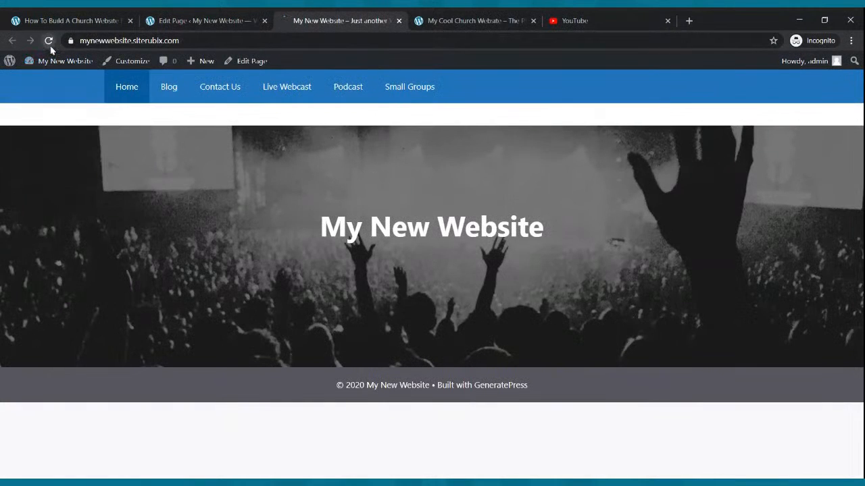
{"action": "left_click", "coordinate": [48, 41]}
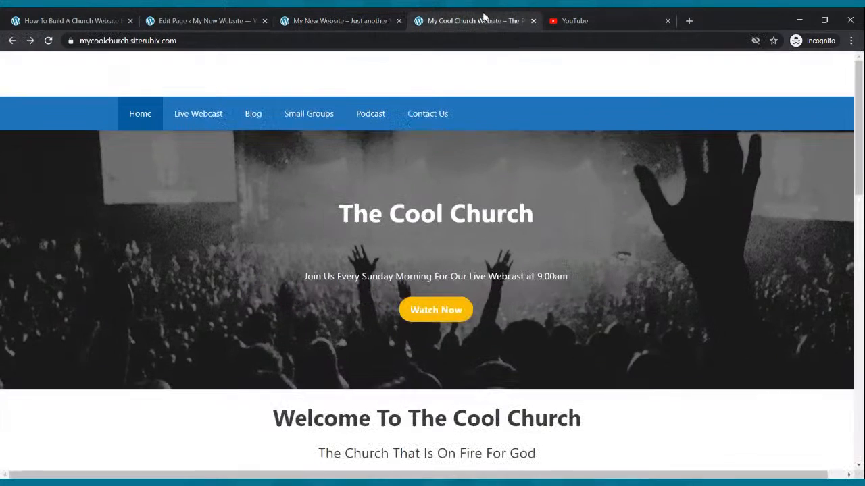
{"action": "left_click", "coordinate": [481, 19]}
- Insert a Buttons block below the webcast line labelled 'Watch Live Now'
{"action": "left_click", "coordinate": [211, 22]}
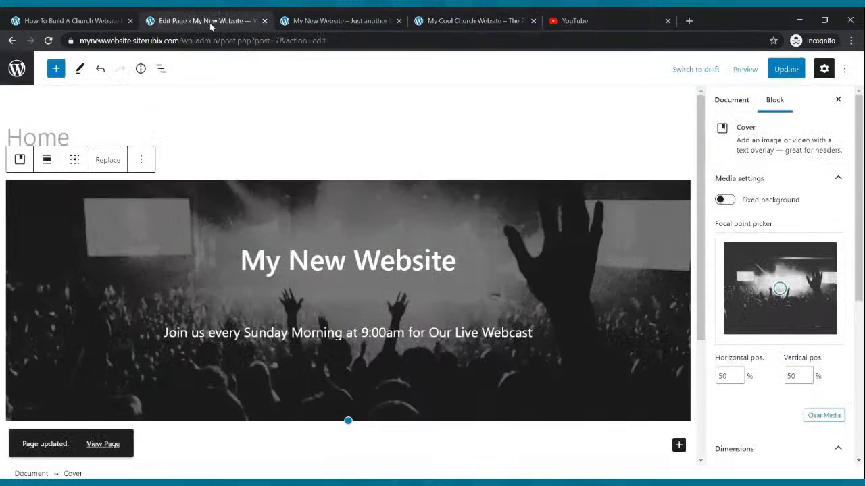
{"action": "left_click", "coordinate": [545, 332]}
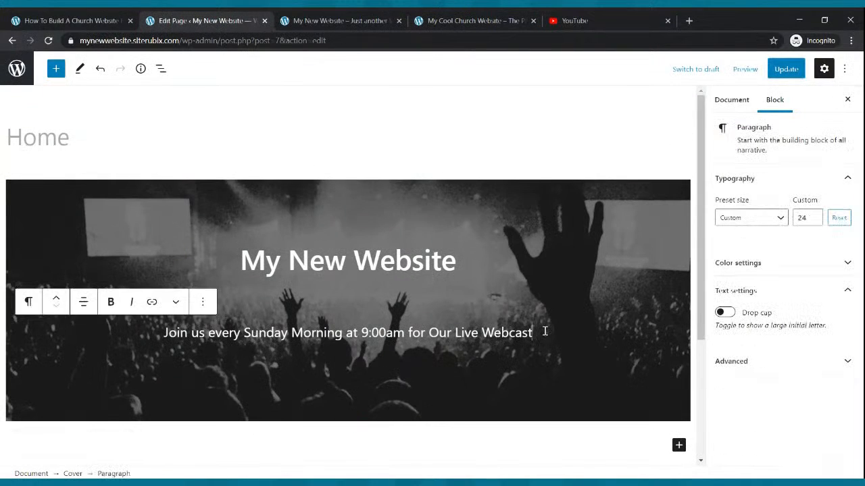
{"action": "key", "text": "ctrl+z"}
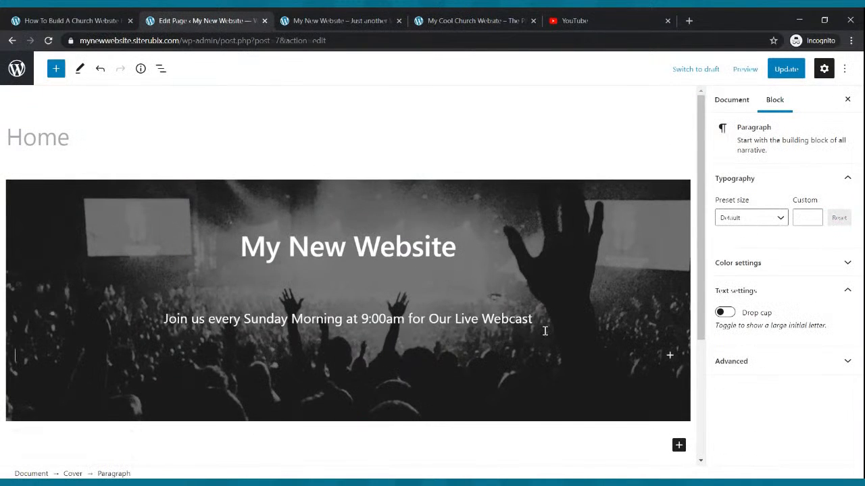
{"action": "left_click", "coordinate": [56, 70]}
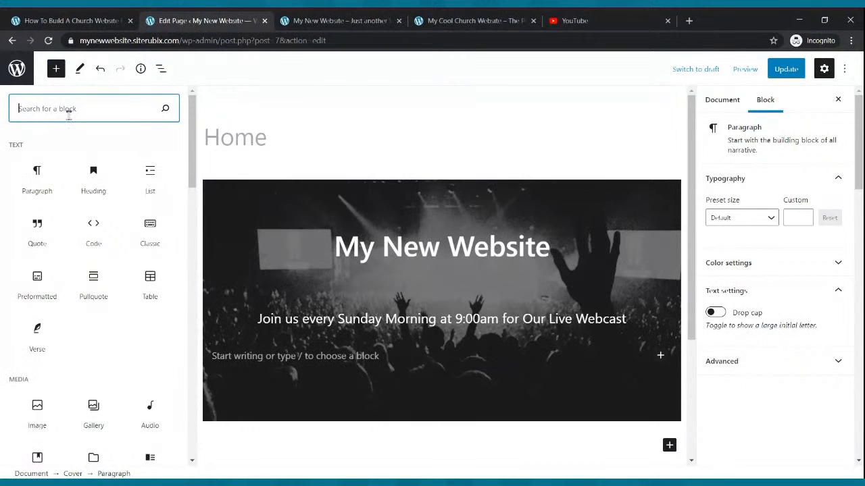
{"action": "type", "text": "bu"}
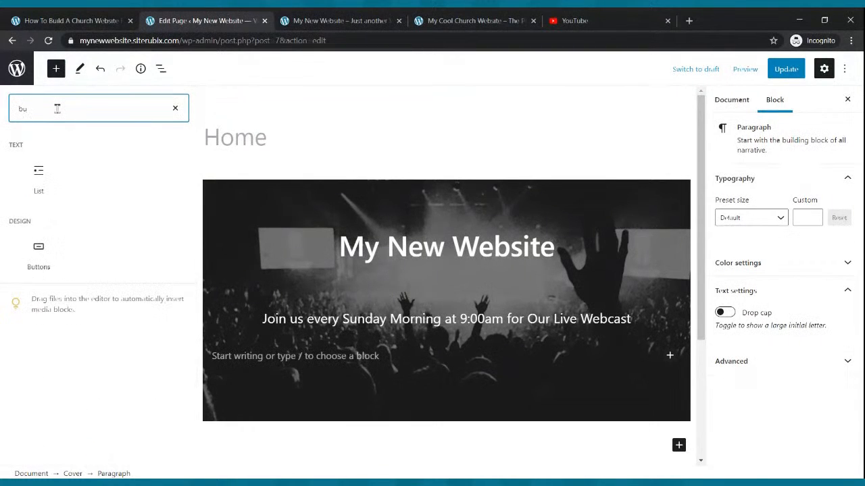
{"action": "type", "text": "tton"}
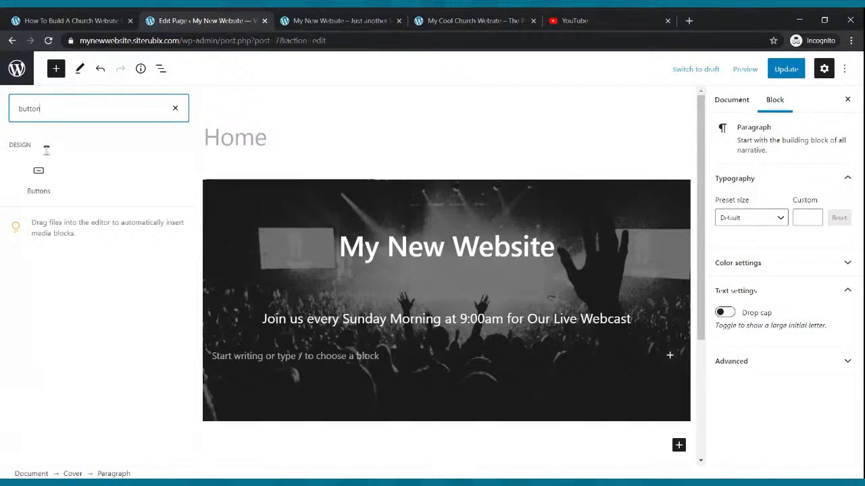
{"action": "left_click", "coordinate": [42, 177]}
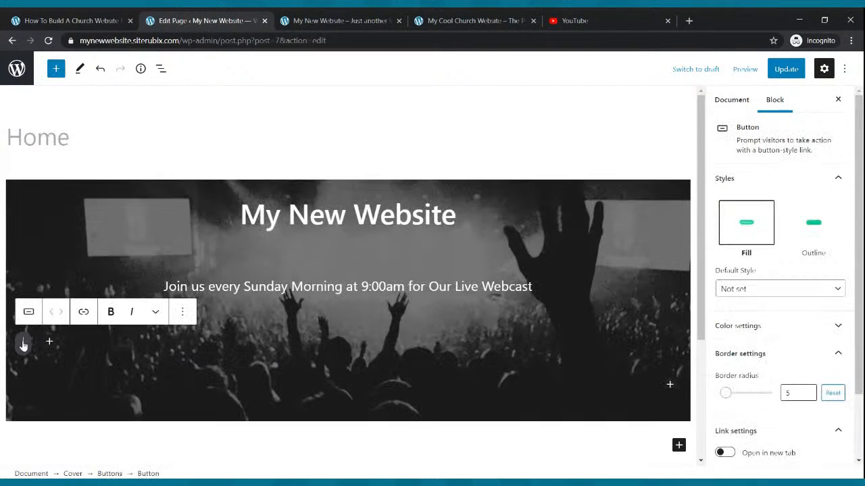
{"action": "type", "text": "W"}
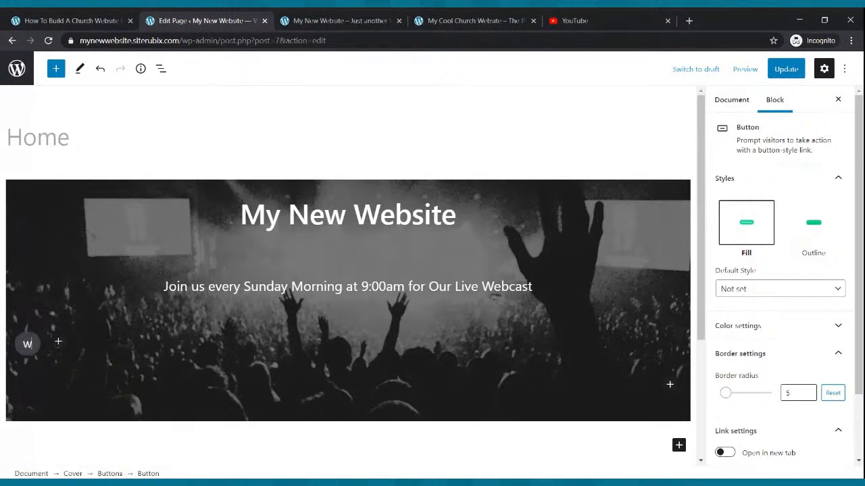
{"action": "type", "text": "atch Lie"}
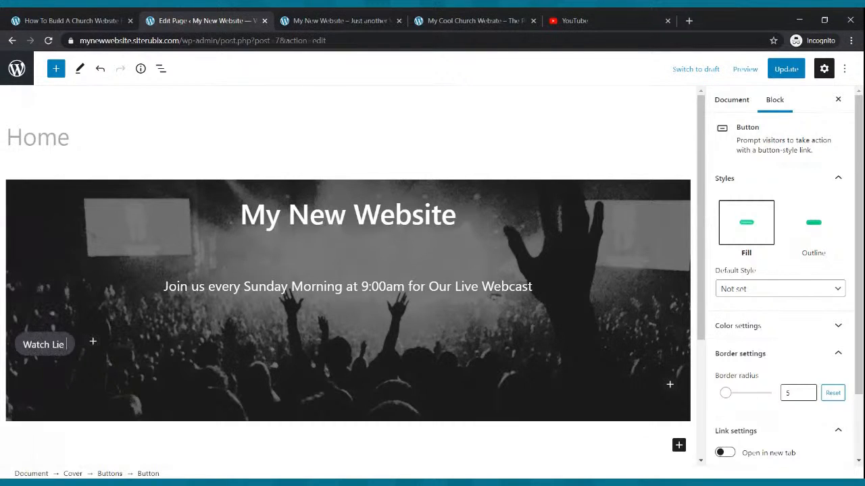
{"action": "key", "text": "BackSpace"}
{"action": "type", "text": "ve Now"}
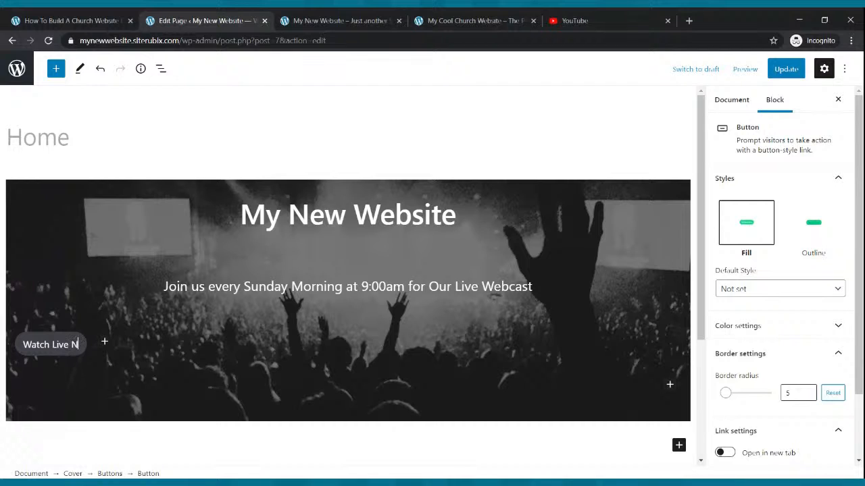
- Centre the Watch Live Now button group and save the page
{"action": "left_click", "coordinate": [106, 360]}
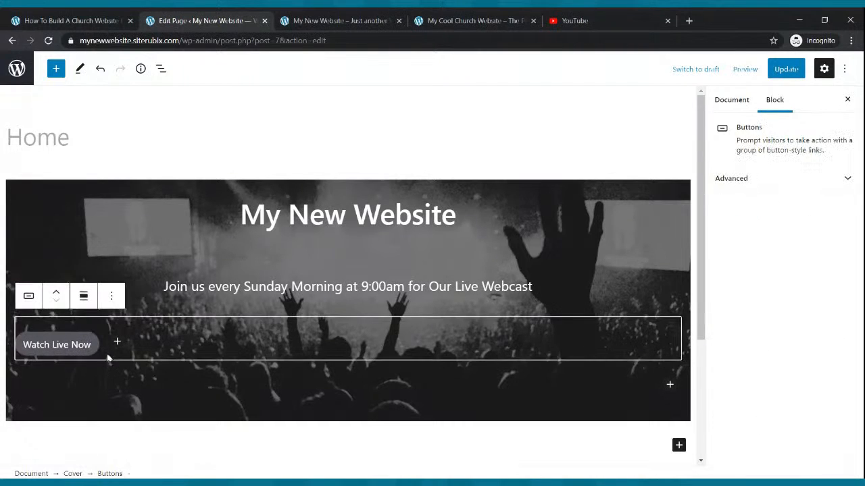
{"action": "left_click", "coordinate": [83, 299]}
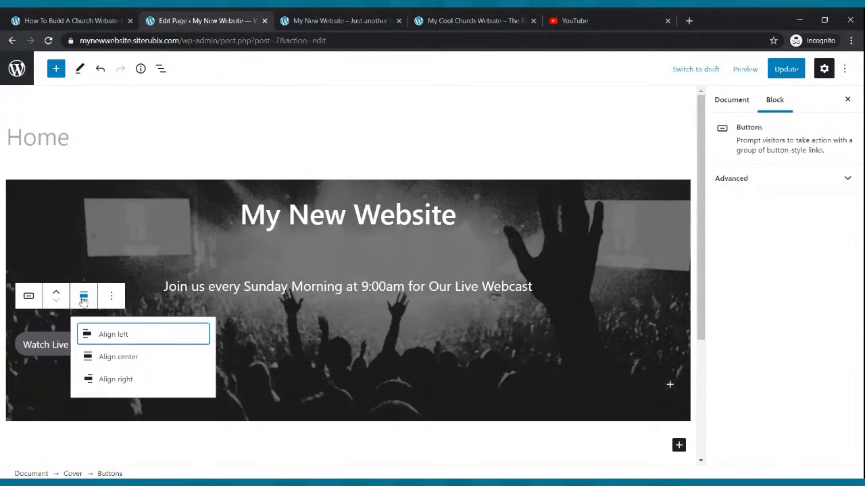
{"action": "left_click", "coordinate": [106, 360]}
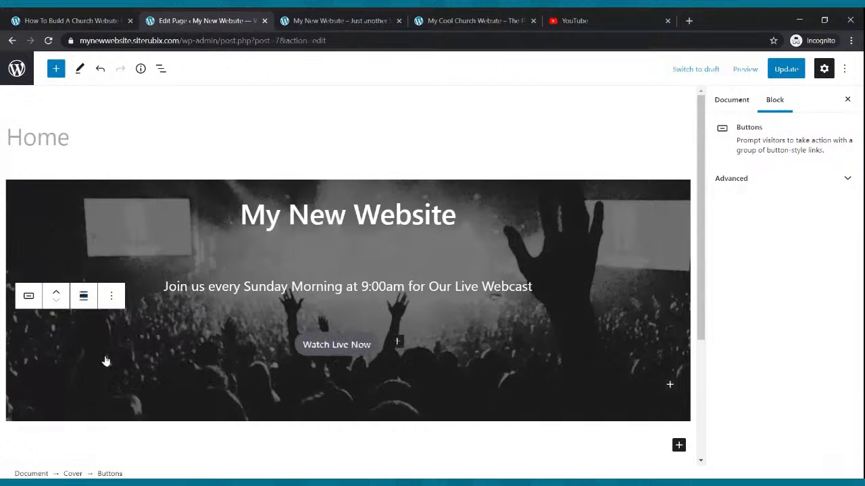
{"action": "left_click", "coordinate": [785, 69]}
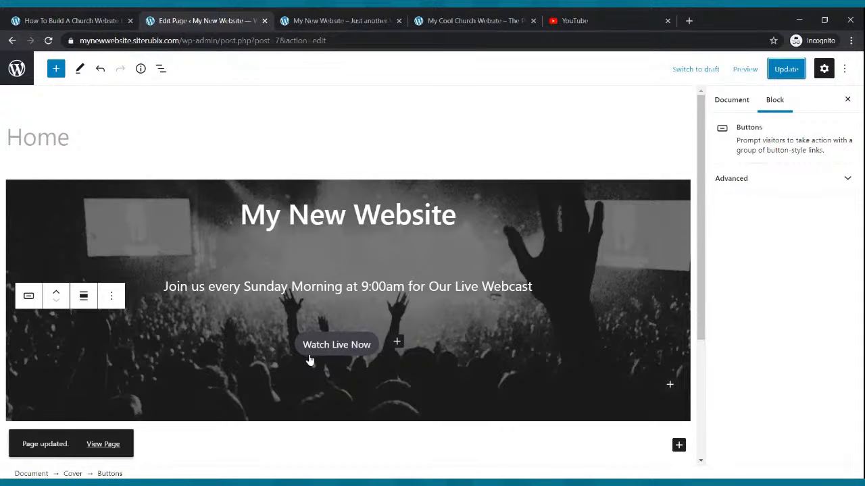
- Give the Watch Live Now button white text and a yellow background, then save
{"action": "left_click", "coordinate": [308, 358]}
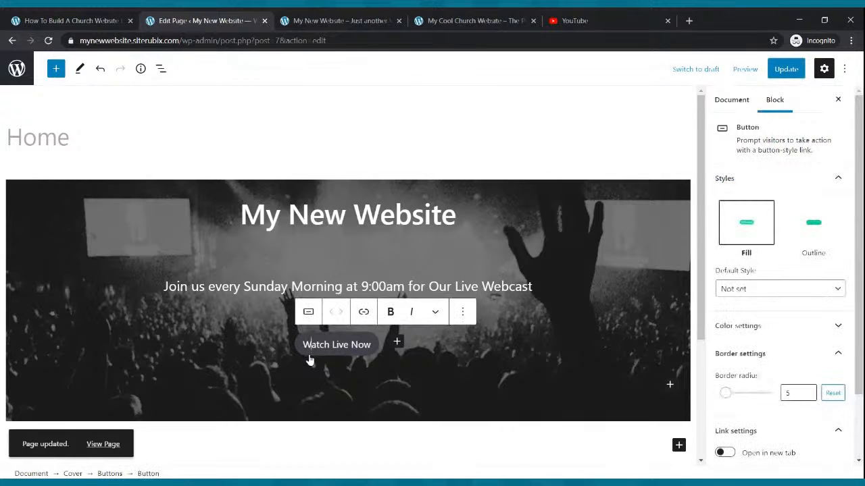
{"action": "left_click", "coordinate": [743, 326]}
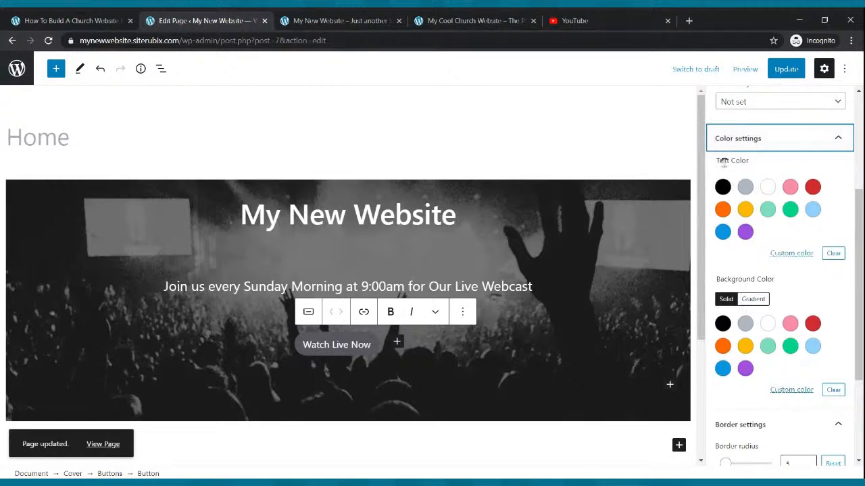
{"action": "left_click", "coordinate": [768, 192]}
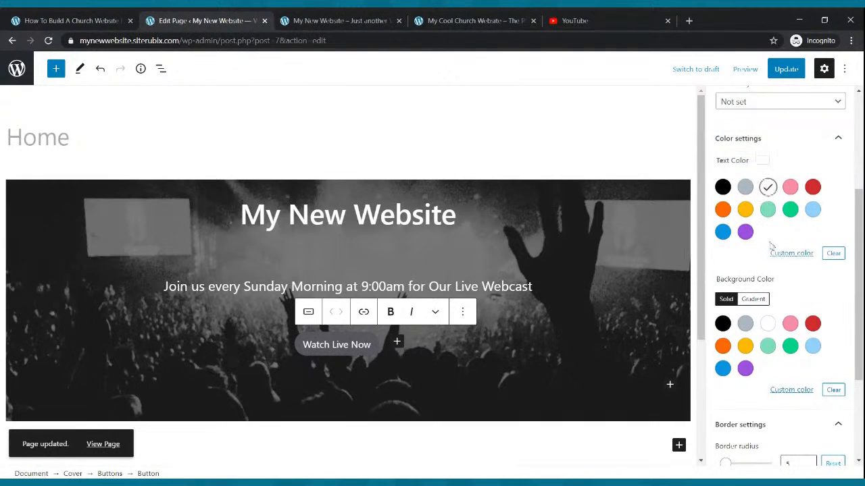
{"action": "left_click", "coordinate": [745, 347]}
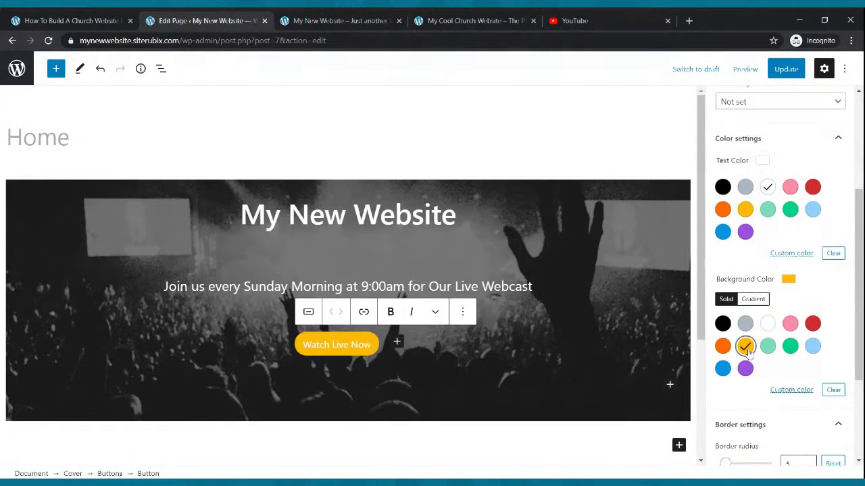
{"action": "left_click", "coordinate": [786, 77]}
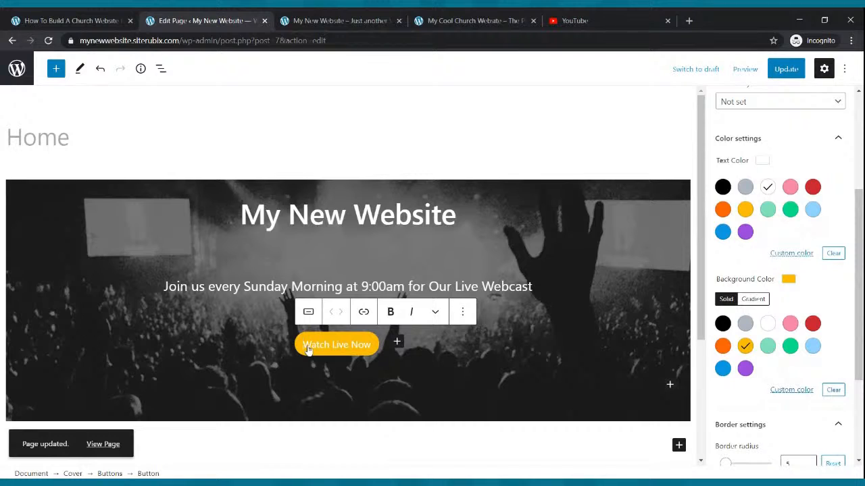
- Make the button label bold, save the page again, and go to the live site
{"action": "left_click_drag", "start_coordinate": [306, 347], "coordinate": [375, 348]}
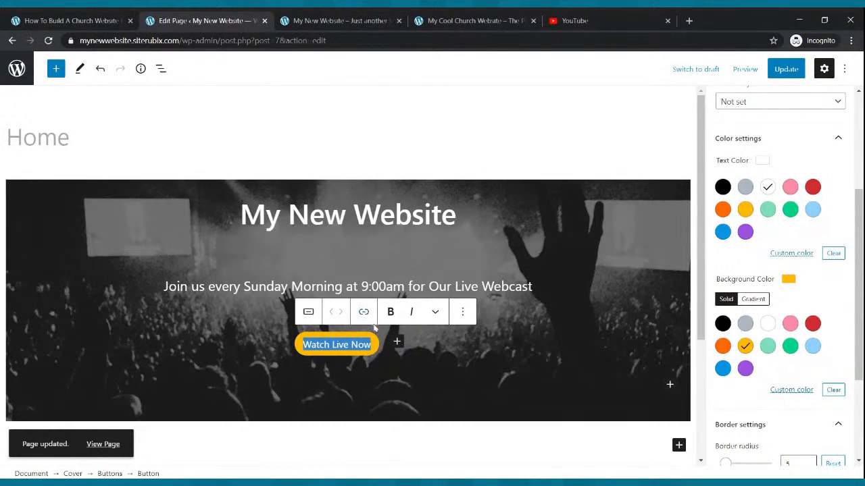
{"action": "left_click", "coordinate": [389, 314]}
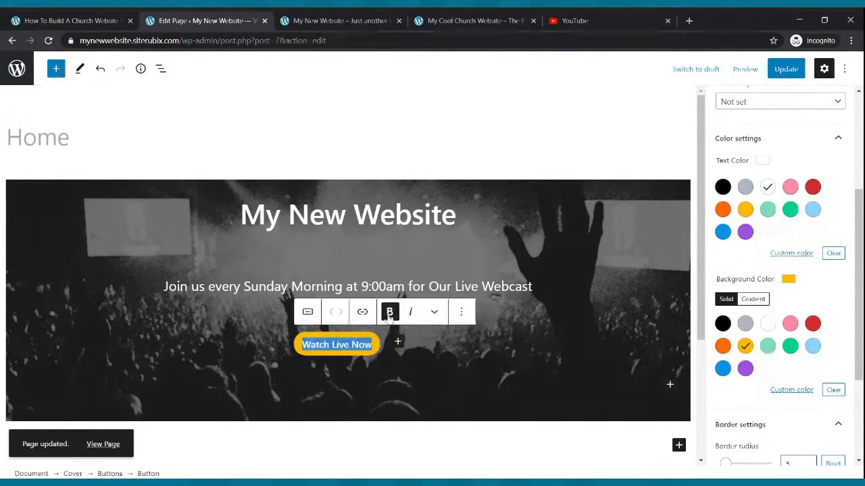
{"action": "left_click", "coordinate": [786, 69]}
{"action": "scroll", "coordinate": [825, 198], "scroll_direction": "up", "scroll_amount": 2}
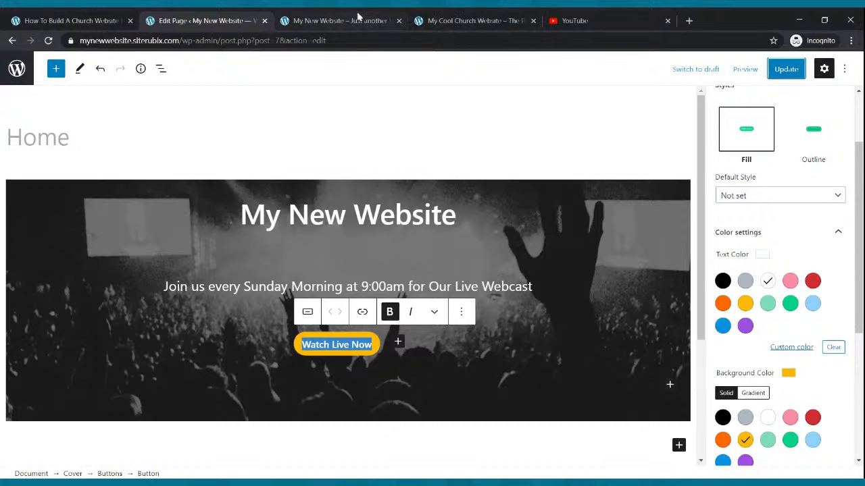
{"action": "left_click", "coordinate": [325, 24]}
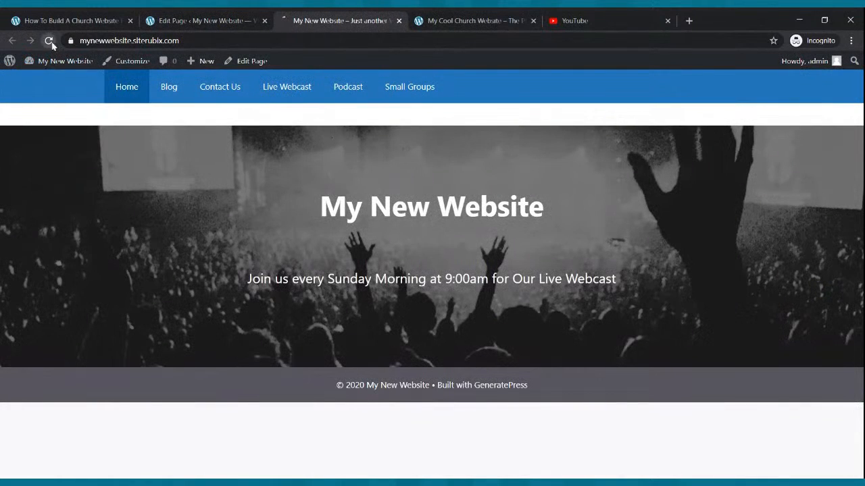
- Confirm the amber Watch Live Now button on the reloaded live site, then browse the Cool Church example
{"action": "left_click", "coordinate": [48, 41]}
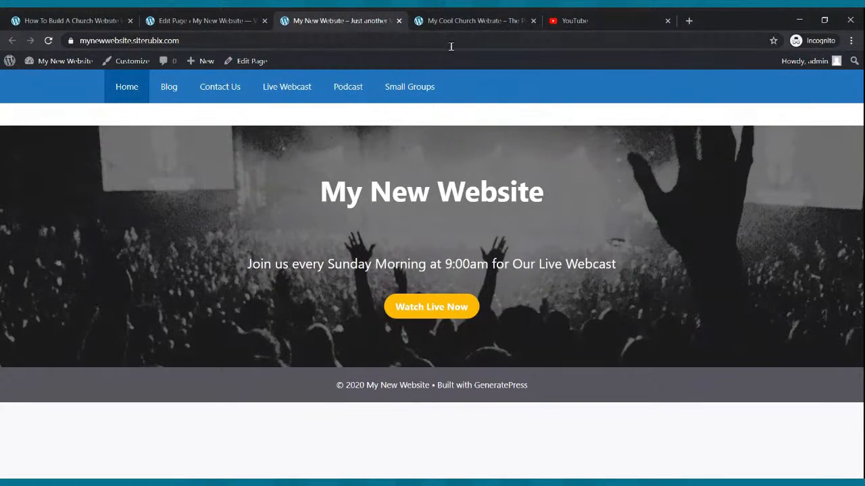
{"action": "left_click", "coordinate": [454, 19]}
{"action": "scroll", "coordinate": [465, 162], "scroll_direction": "down", "scroll_amount": 4}
{"action": "scroll", "coordinate": [465, 162], "scroll_direction": "up", "scroll_amount": 4}
{"action": "scroll", "coordinate": [387, 167], "scroll_direction": "down", "scroll_amount": 1}
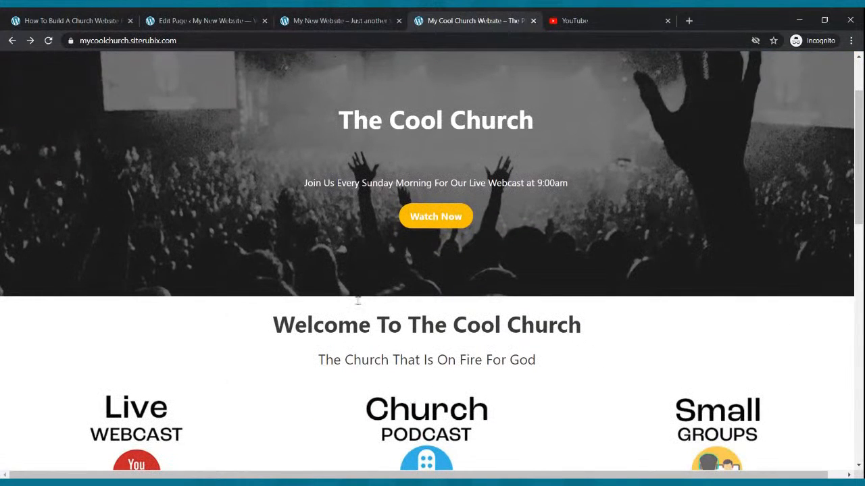
{"action": "left_click", "coordinate": [155, 20]}
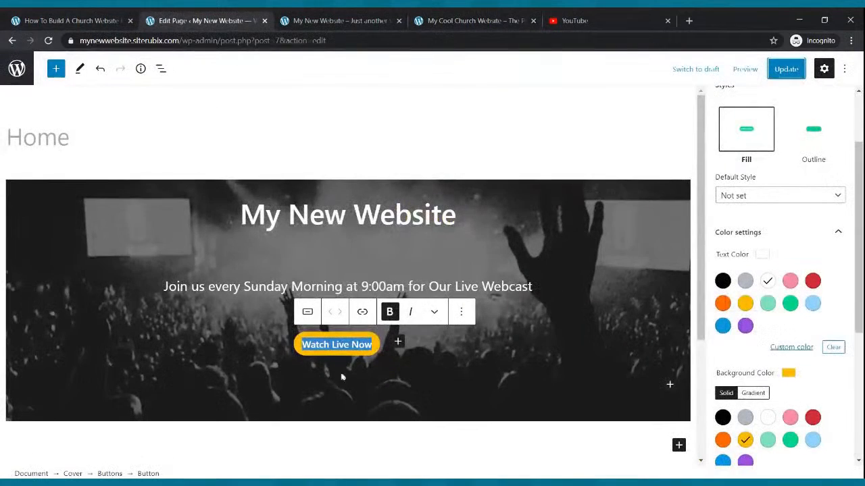
{"action": "left_click", "coordinate": [371, 431]}
- Add a Paragraph block below the cover reading 'Welcome To Our Church Website'
{"action": "scroll", "coordinate": [550, 322], "scroll_direction": "down", "scroll_amount": 2}
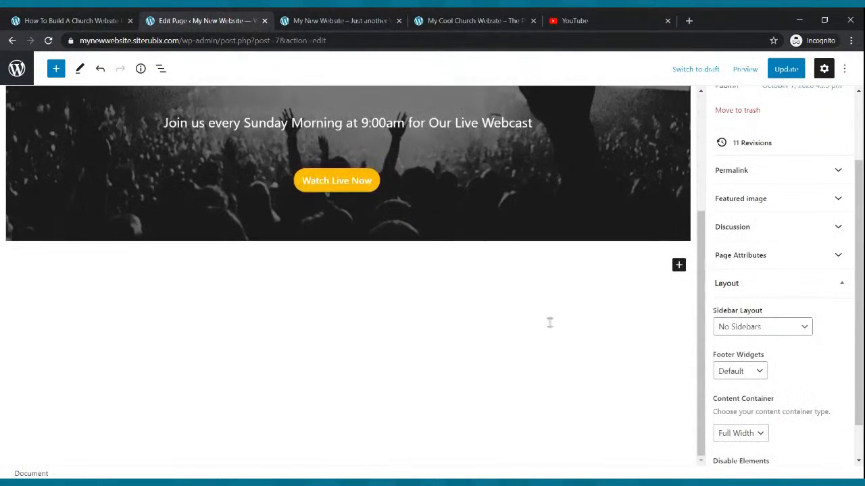
{"action": "left_click", "coordinate": [679, 265]}
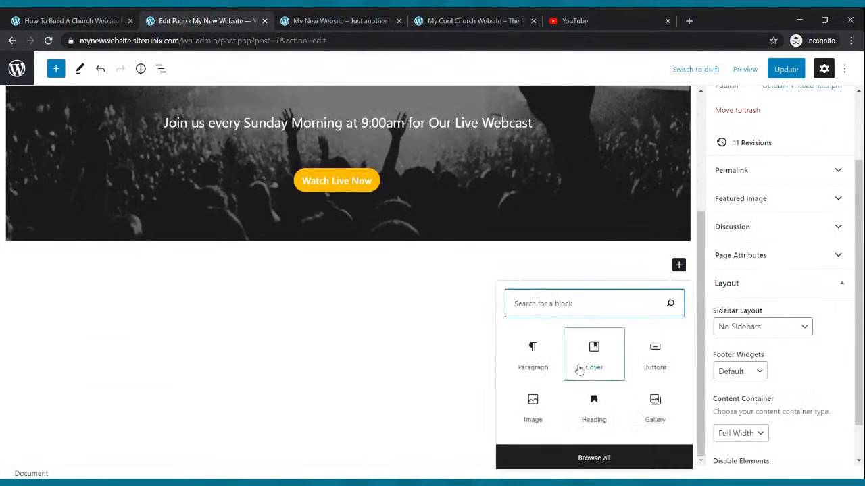
{"action": "type", "text": "paragraph"}
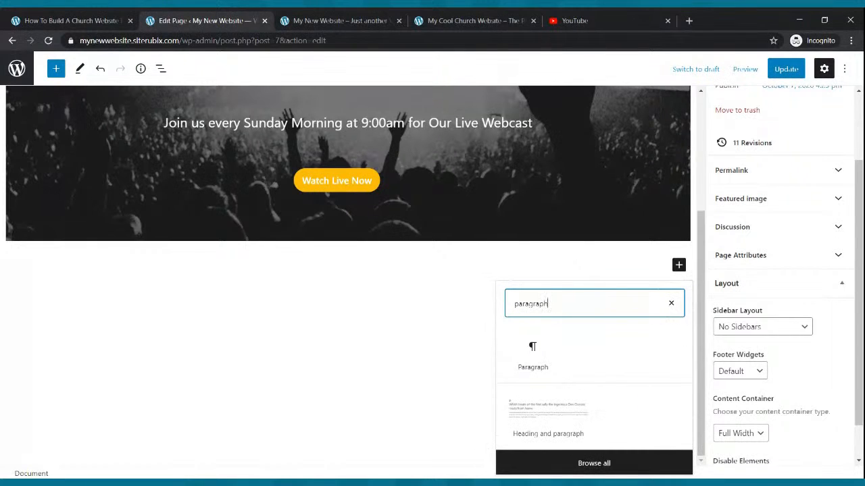
{"action": "left_click", "coordinate": [526, 354]}
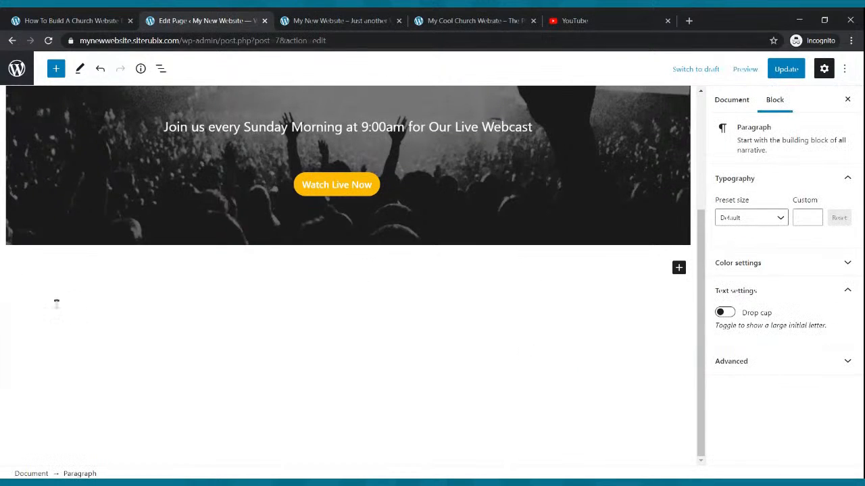
{"action": "type", "text": "Welcome To Our Church Website"}
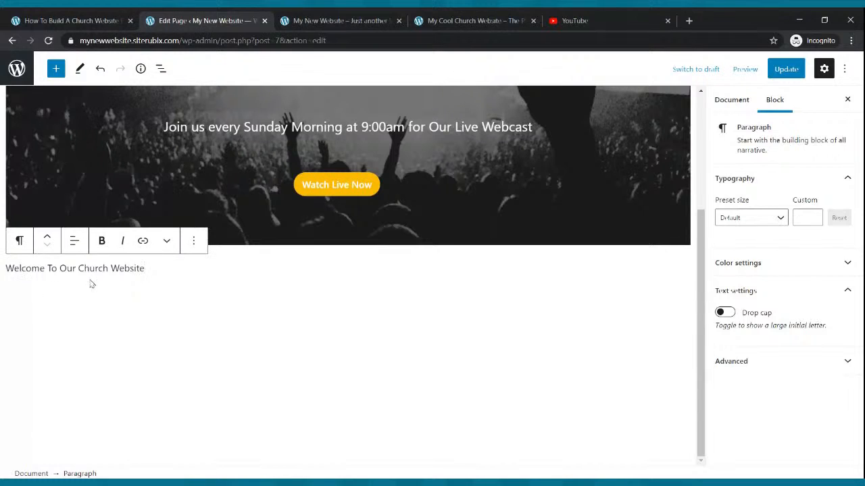
- Make the welcome line bold, centred and Large, then save the page
{"action": "left_click_drag", "start_coordinate": [154, 267], "coordinate": [6, 270]}
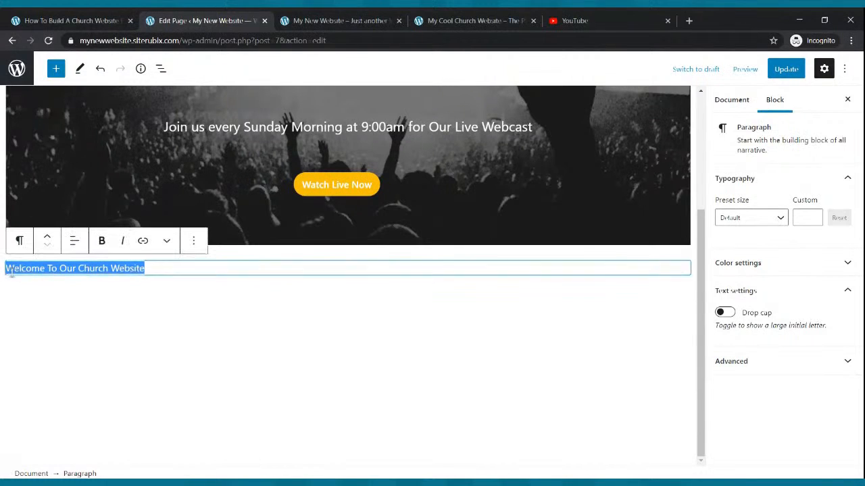
{"action": "left_click", "coordinate": [102, 242]}
{"action": "left_click", "coordinate": [74, 242]}
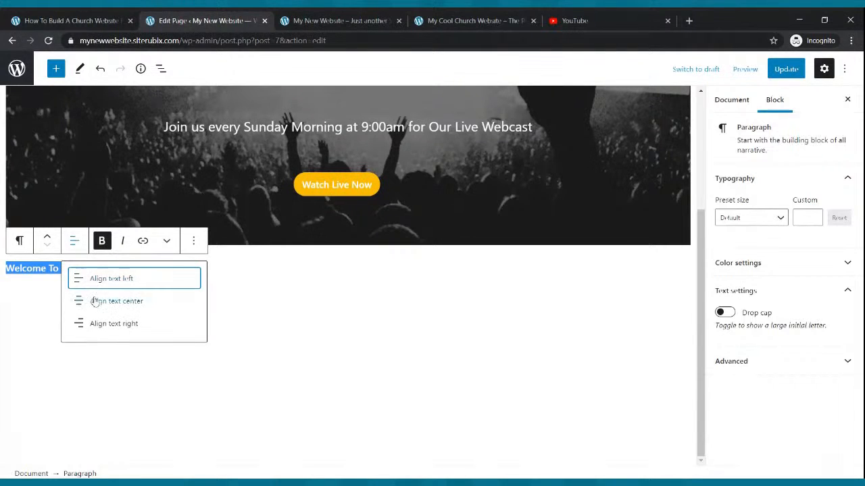
{"action": "left_click", "coordinate": [95, 301]}
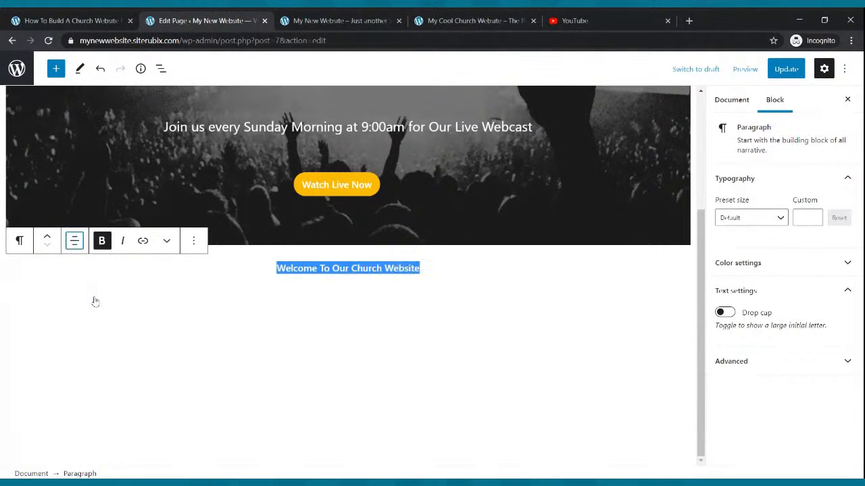
{"action": "left_click", "coordinate": [780, 218]}
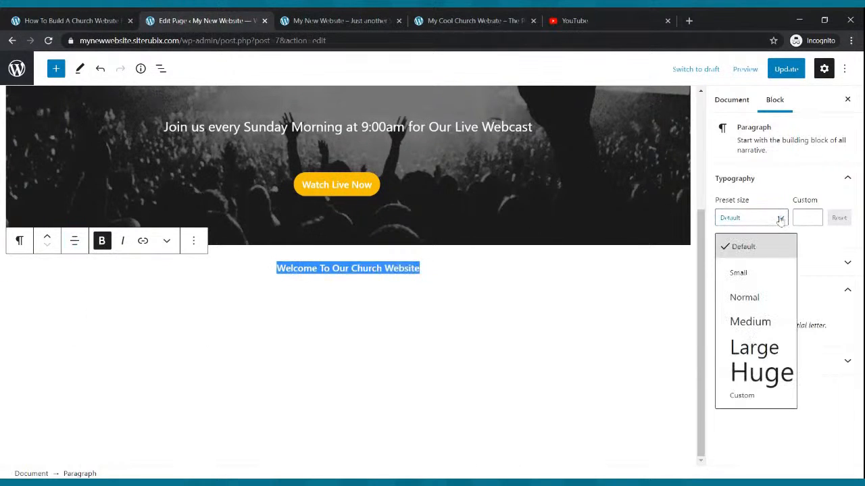
{"action": "left_click", "coordinate": [757, 347]}
{"action": "left_click", "coordinate": [528, 304]}
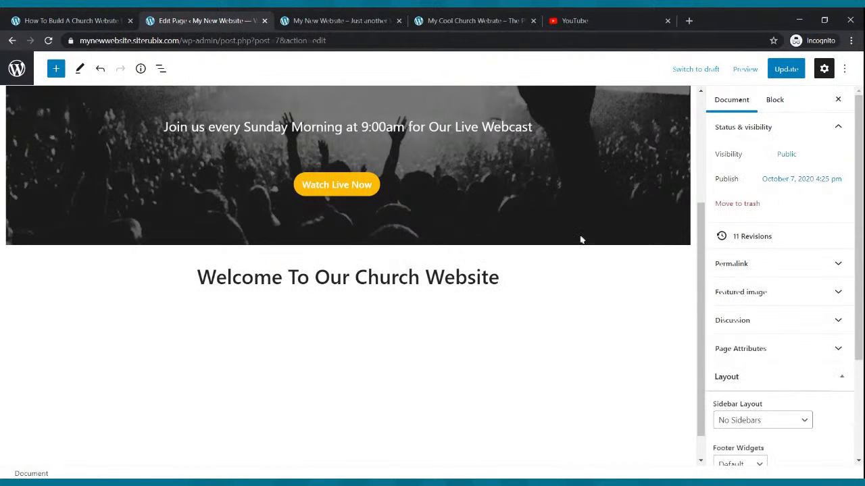
{"action": "left_click", "coordinate": [786, 71]}
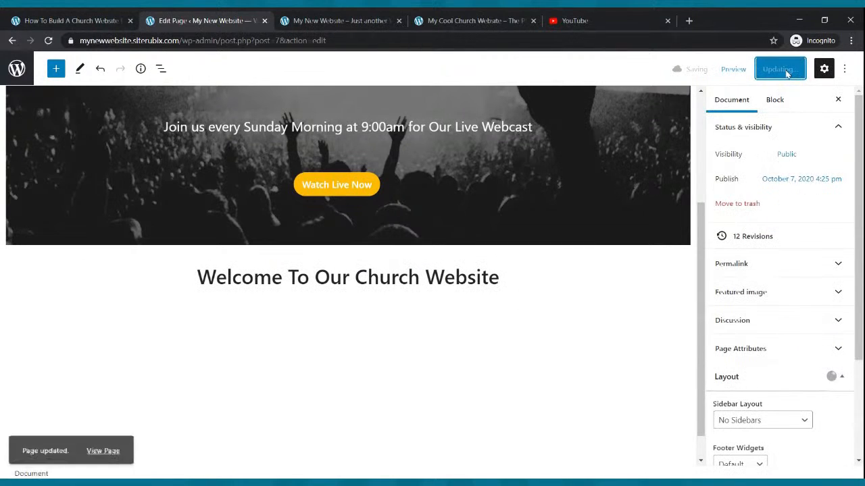
{"action": "left_click", "coordinate": [531, 278]}
- Copy the Cool Church subtitle and paste 'The Church That Is On Fire For God' below the welcome line
{"action": "key", "text": "Return"}
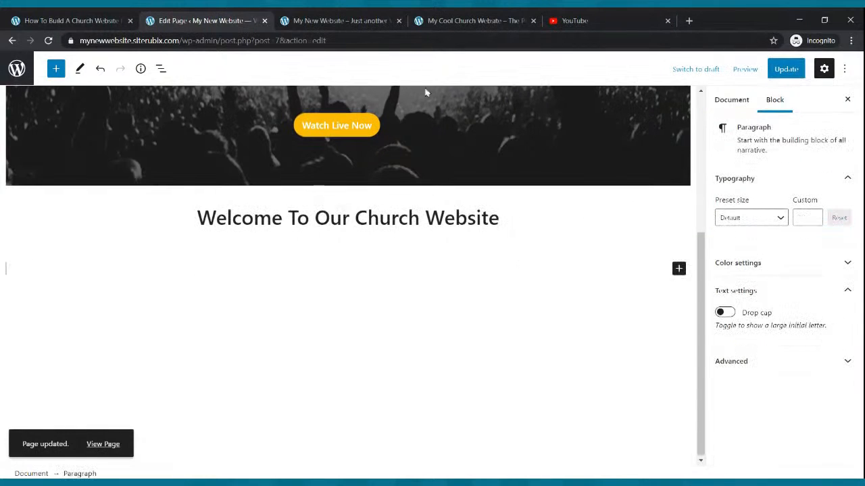
{"action": "left_click", "coordinate": [507, 213]}
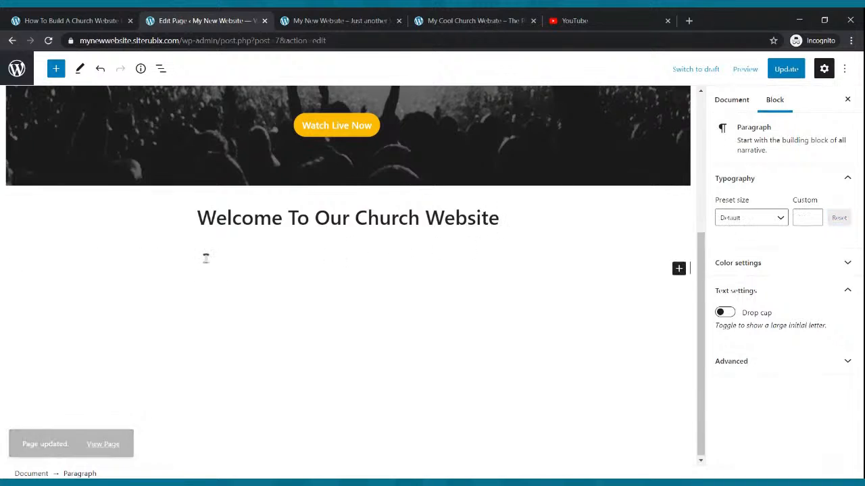
{"action": "left_click", "coordinate": [442, 19]}
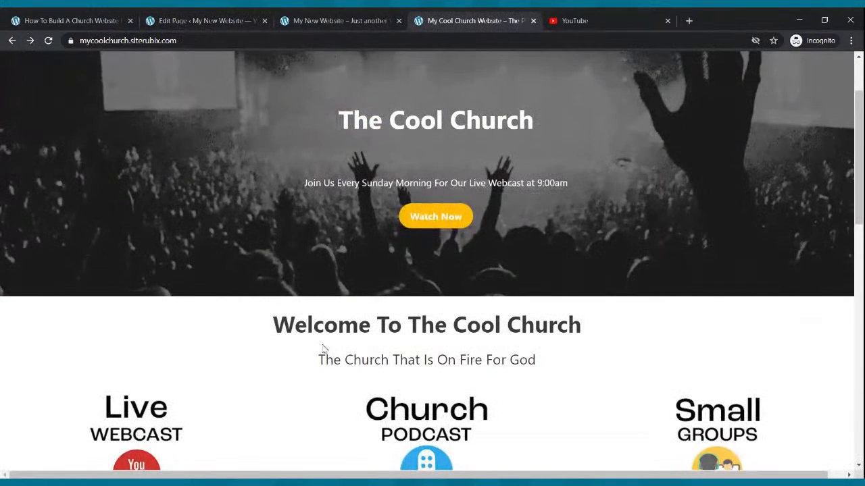
{"action": "left_click_drag", "start_coordinate": [316, 359], "coordinate": [548, 368]}
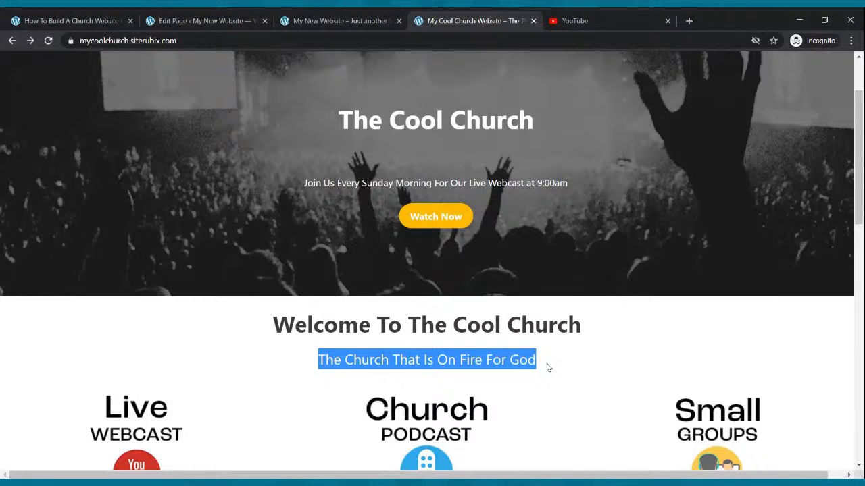
{"action": "left_click", "coordinate": [228, 18]}
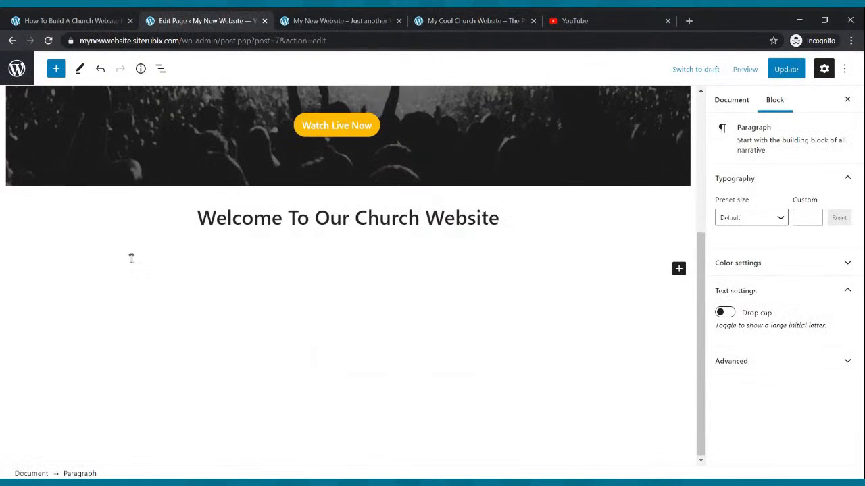
{"action": "left_click", "coordinate": [83, 246]}
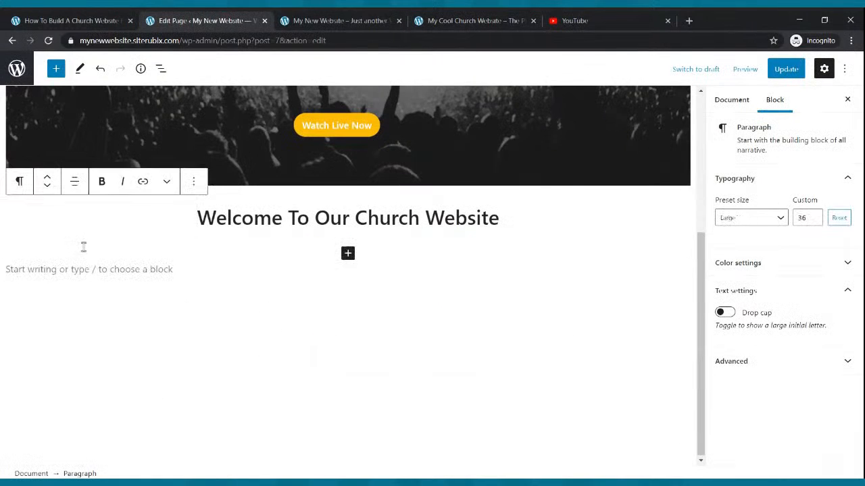
{"action": "left_click", "coordinate": [81, 261]}
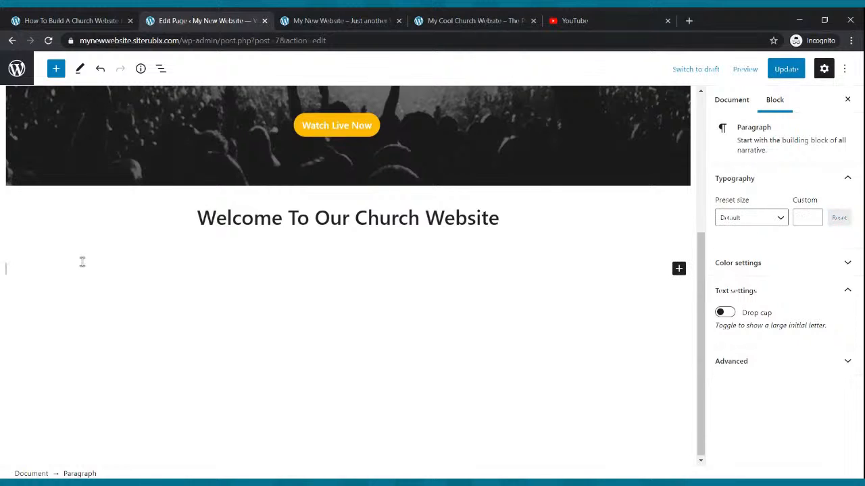
{"action": "key", "text": "ctrl+c"}
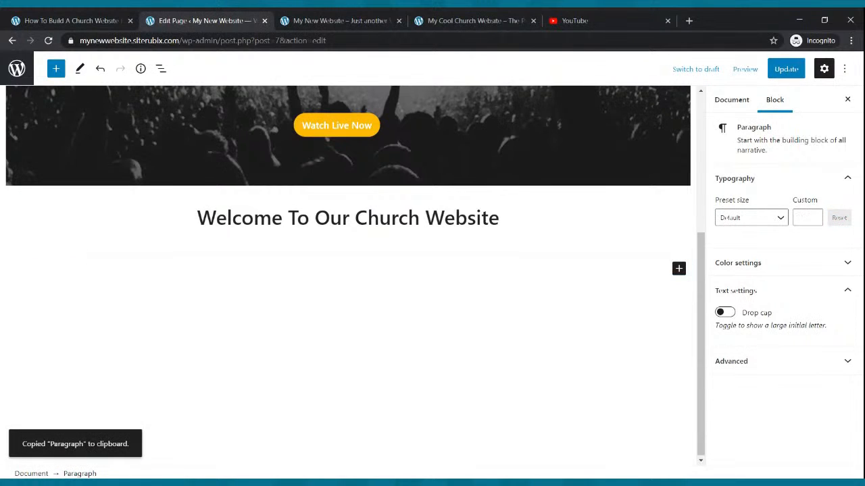
{"action": "left_click", "coordinate": [473, 20]}
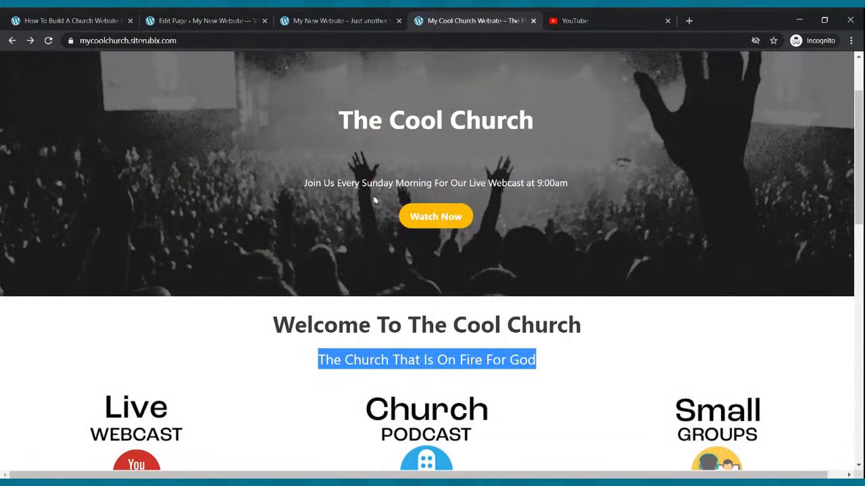
{"action": "left_click", "coordinate": [227, 19]}
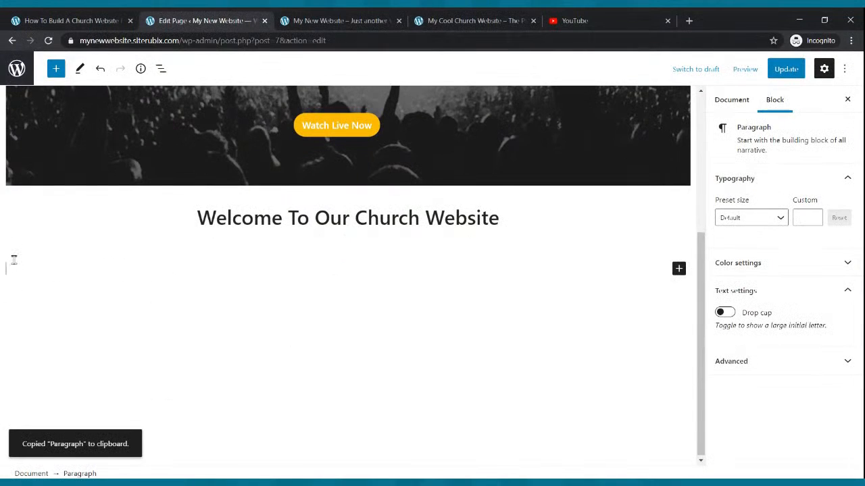
{"action": "key", "text": "ctrl+v"}
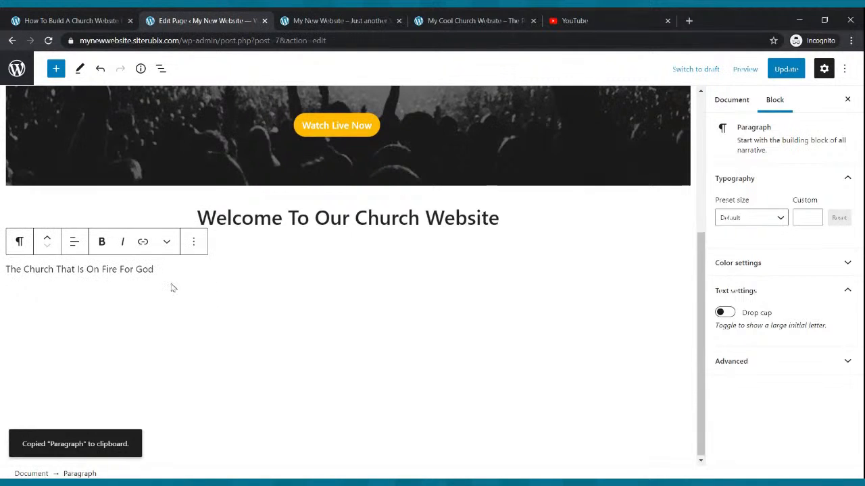
- Centre the tagline, set its font size to 28 from the Large preset, and save
{"action": "left_click_drag", "start_coordinate": [166, 268], "coordinate": [4, 276]}
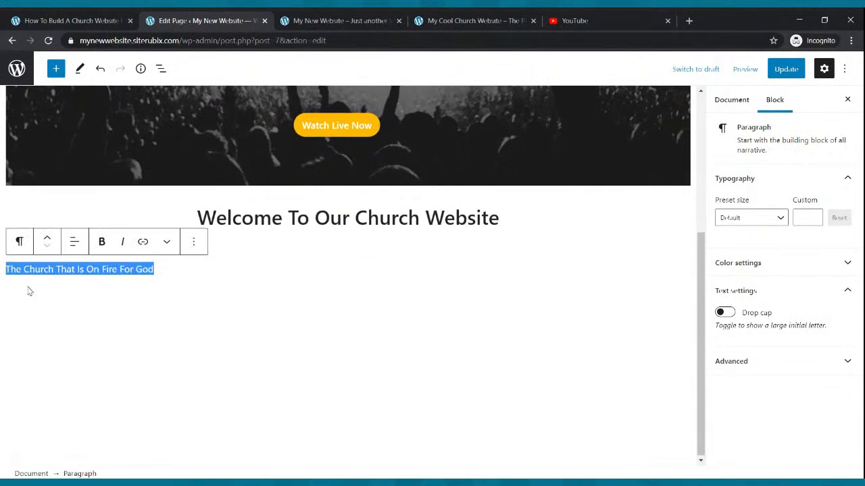
{"action": "left_click", "coordinate": [74, 242]}
{"action": "left_click", "coordinate": [78, 306]}
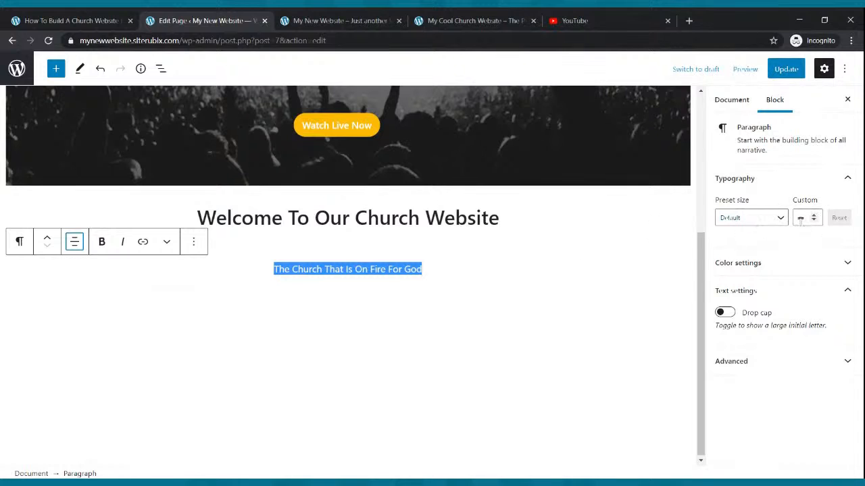
{"action": "left_click", "coordinate": [784, 220]}
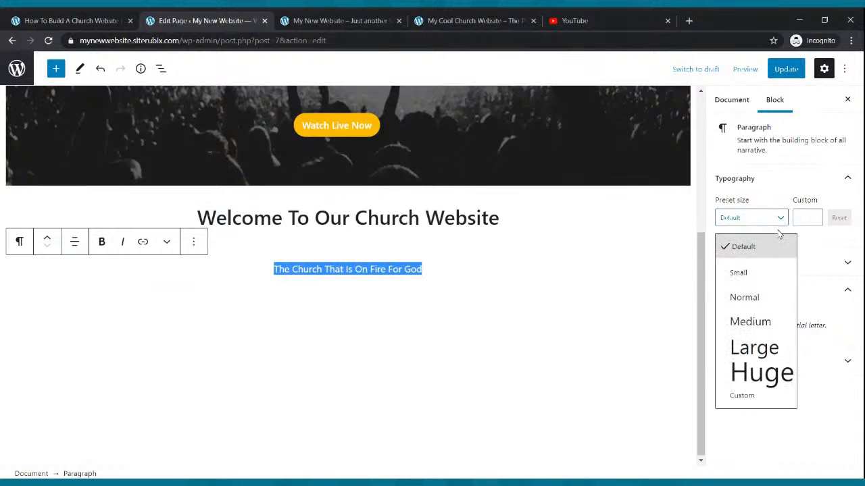
{"action": "left_click", "coordinate": [770, 320]}
{"action": "left_click", "coordinate": [782, 220]}
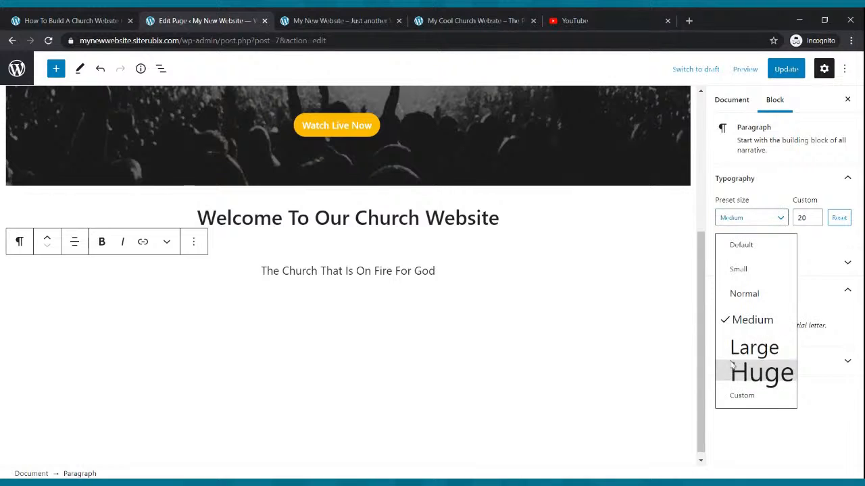
{"action": "left_click", "coordinate": [734, 349]}
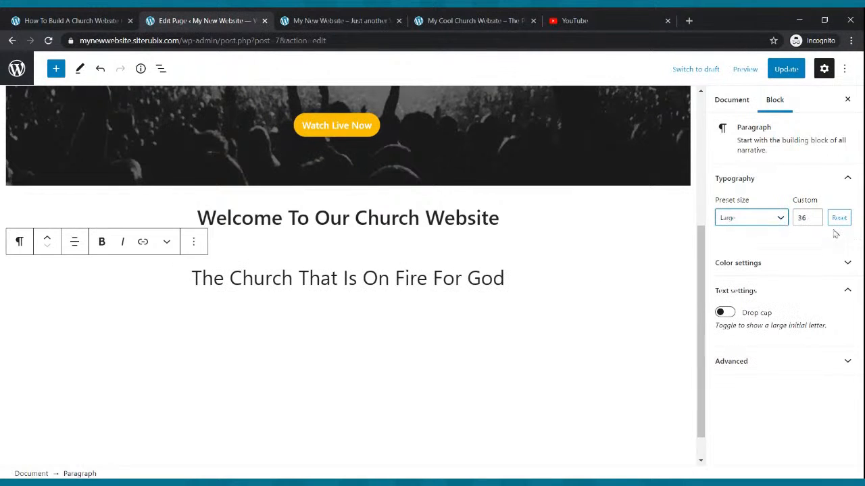
{"action": "left_click", "coordinate": [814, 220]}
{"action": "left_click", "coordinate": [814, 221]}
{"action": "left_click", "coordinate": [815, 221]}
{"action": "left_click", "coordinate": [815, 220]}
{"action": "left_click", "coordinate": [814, 220]}
{"action": "left_click", "coordinate": [814, 221]}
{"action": "left_click", "coordinate": [814, 220]}
{"action": "left_click", "coordinate": [814, 220]}
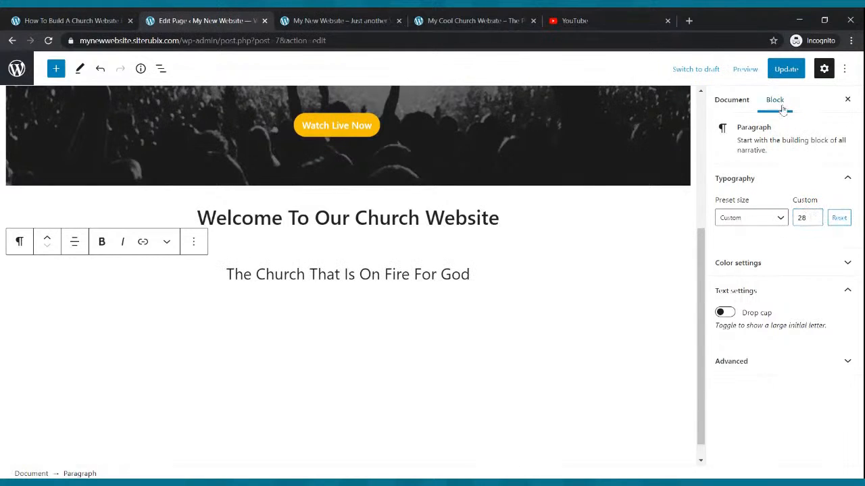
{"action": "left_click", "coordinate": [783, 75]}
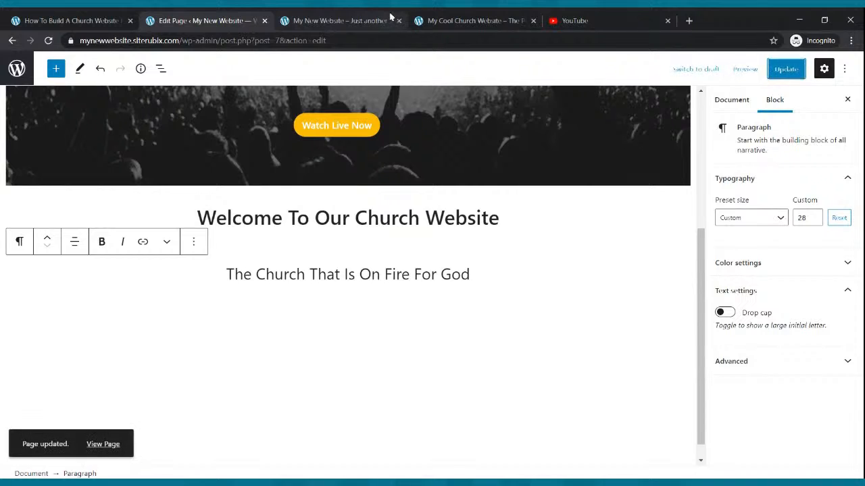
{"action": "left_click", "coordinate": [350, 17]}
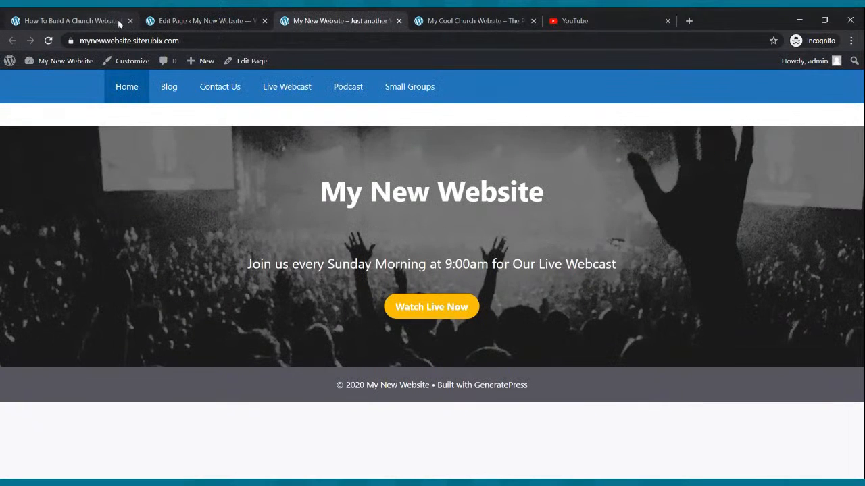
{"action": "left_click", "coordinate": [48, 40]}
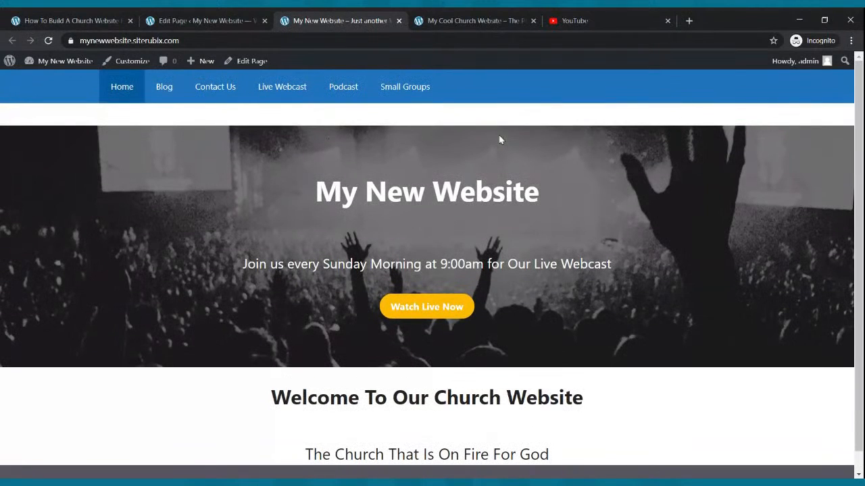
{"action": "scroll", "coordinate": [511, 183], "scroll_direction": "down", "scroll_amount": 1}
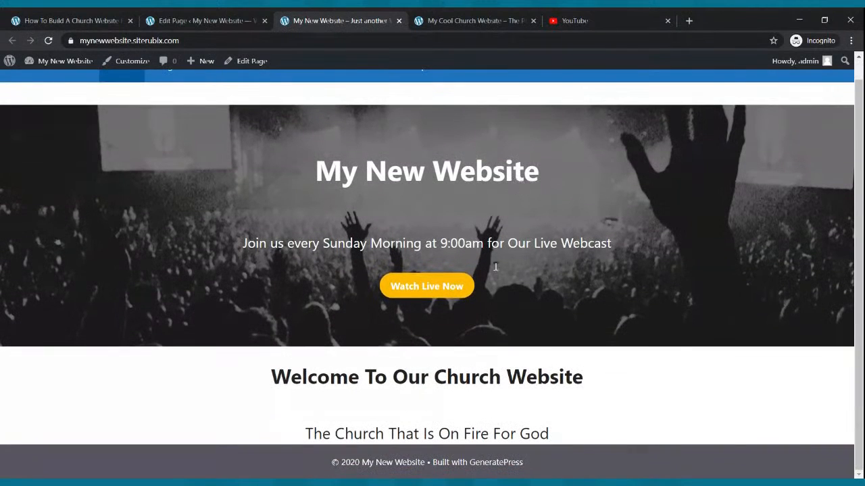
{"action": "scroll", "coordinate": [614, 438], "scroll_direction": "up", "scroll_amount": 1}
{"action": "scroll", "coordinate": [526, 419], "scroll_direction": "down", "scroll_amount": 1}
{"action": "left_click", "coordinate": [439, 15]}
{"action": "scroll", "coordinate": [364, 178], "scroll_direction": "down", "scroll_amount": 4}
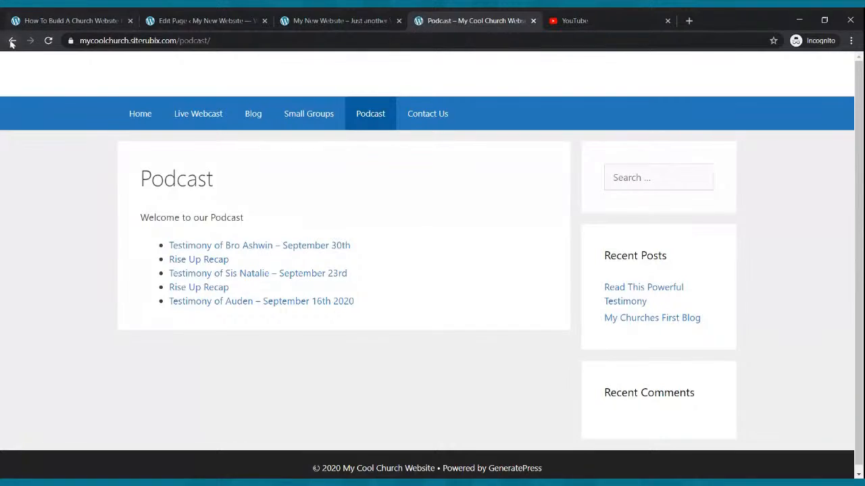
{"action": "left_click", "coordinate": [12, 41]}
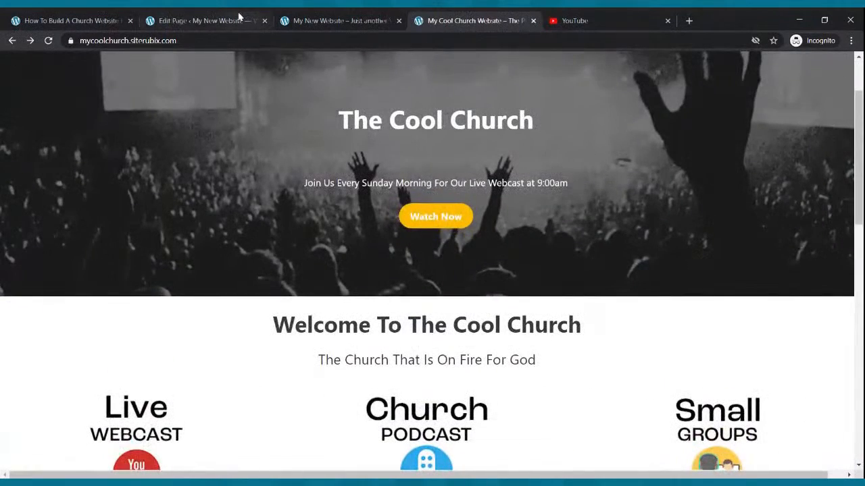
{"action": "left_click", "coordinate": [239, 16]}
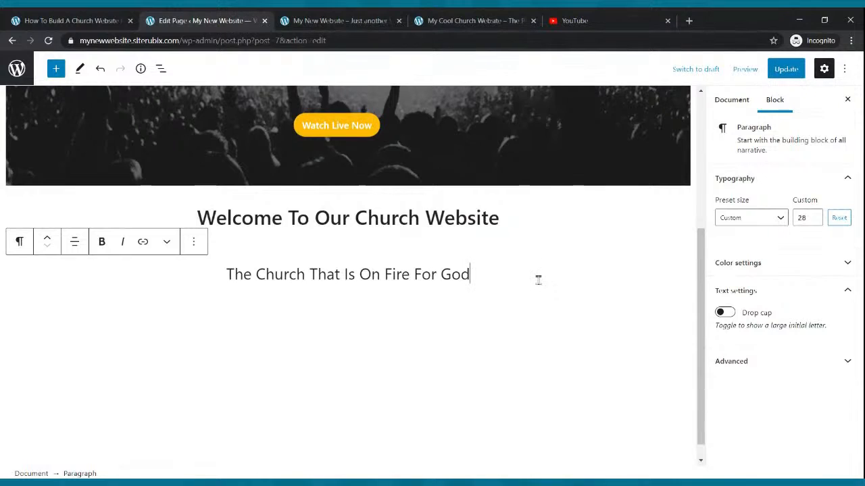
- Insert a Columns block with a 33/33/33 layout below the tagline
{"action": "left_click", "coordinate": [56, 69]}
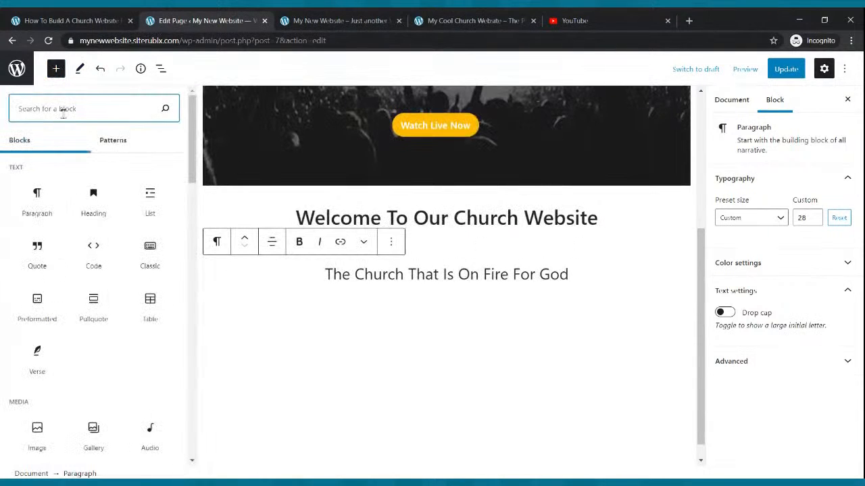
{"action": "type", "text": "image"}
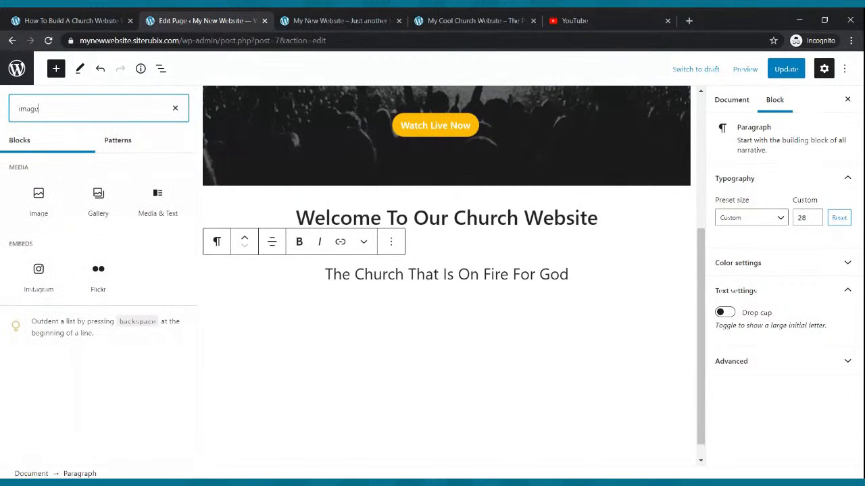
{"action": "key", "text": "BackSpace"}
{"action": "key", "text": "BackSpace"}
{"action": "key", "text": "BackSpace"}
{"action": "key", "text": "BackSpace"}
{"action": "key", "text": "BackSpace"}
{"action": "type", "text": "column"}
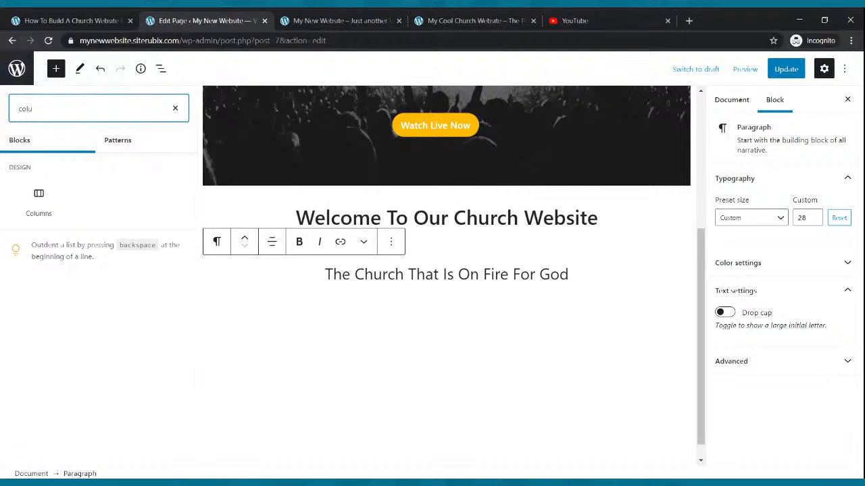
{"action": "left_click", "coordinate": [38, 197]}
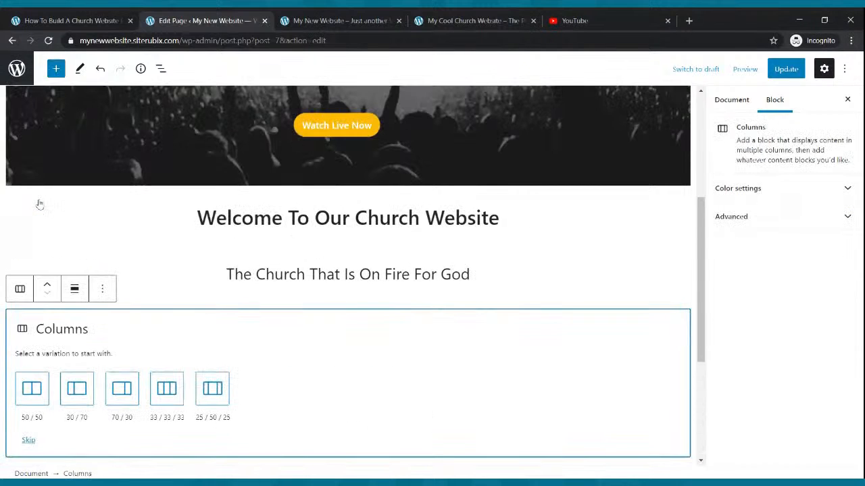
{"action": "left_click", "coordinate": [158, 391]}
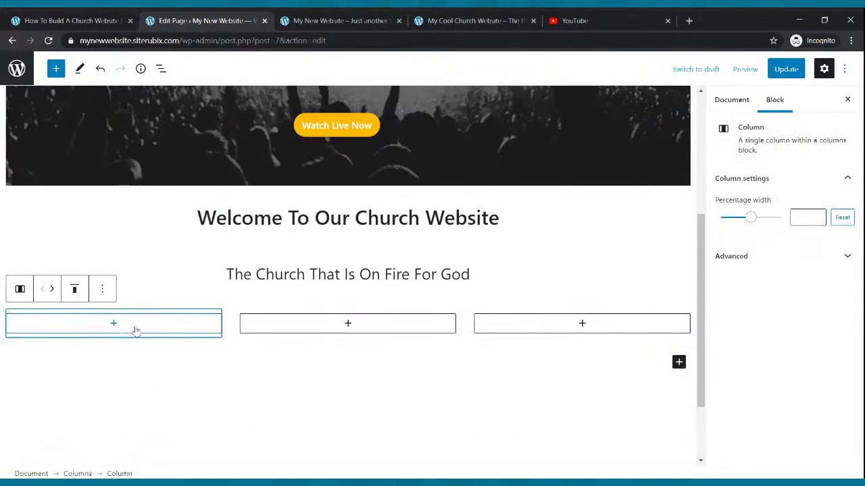
- Add an Image block to each of the three columns and begin uploading the first column's image
{"action": "left_click", "coordinate": [114, 324]}
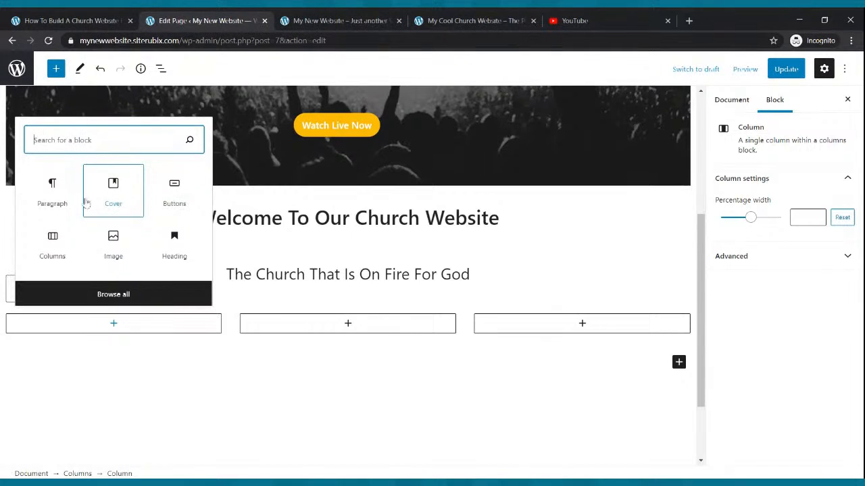
{"action": "type", "text": "image"}
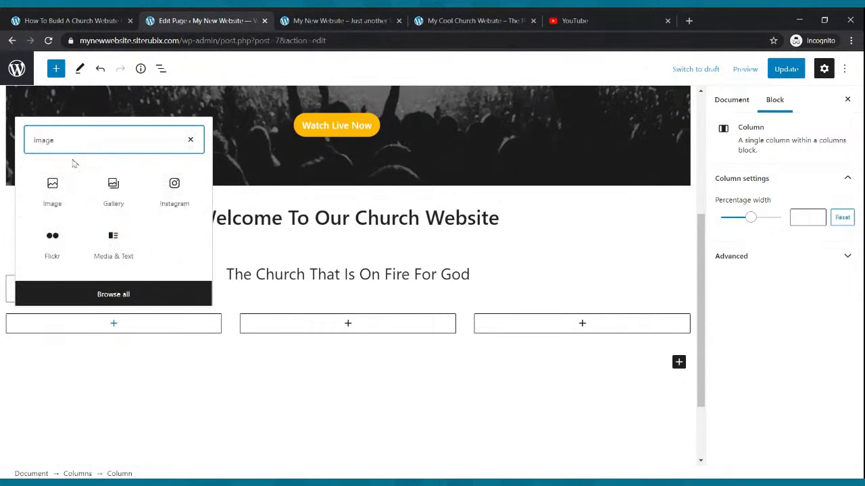
{"action": "left_click", "coordinate": [52, 189]}
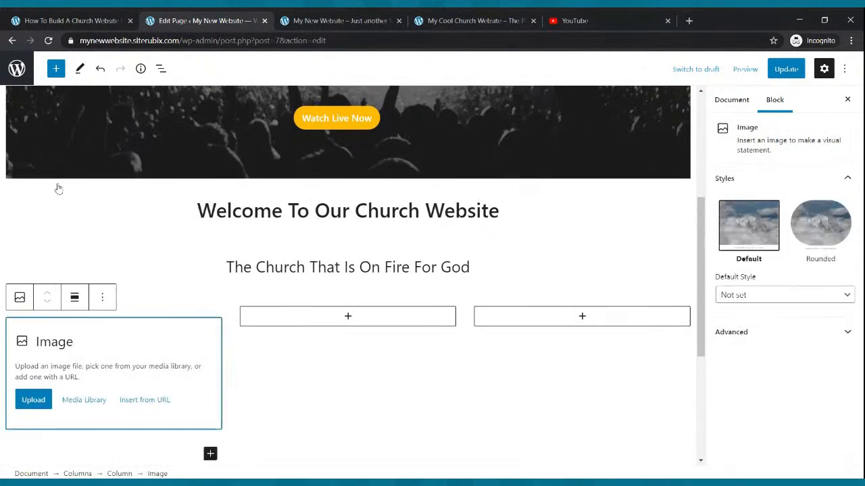
{"action": "left_click", "coordinate": [347, 318]}
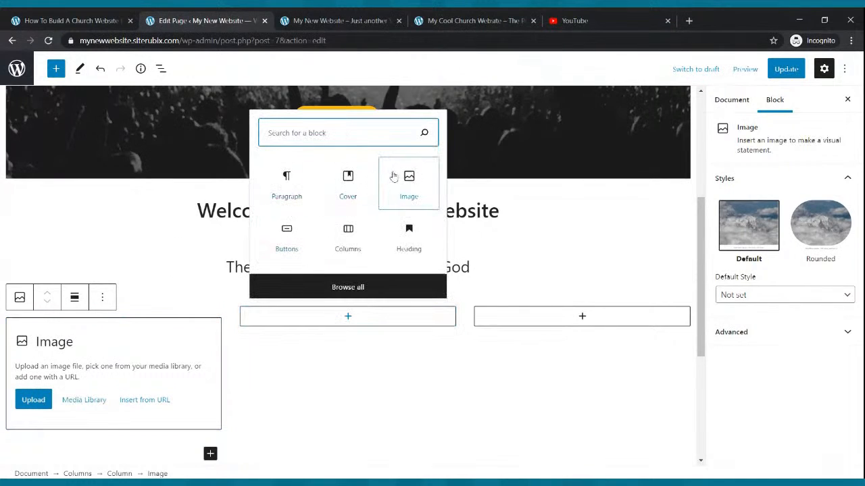
{"action": "left_click", "coordinate": [390, 186]}
{"action": "left_click", "coordinate": [592, 321]}
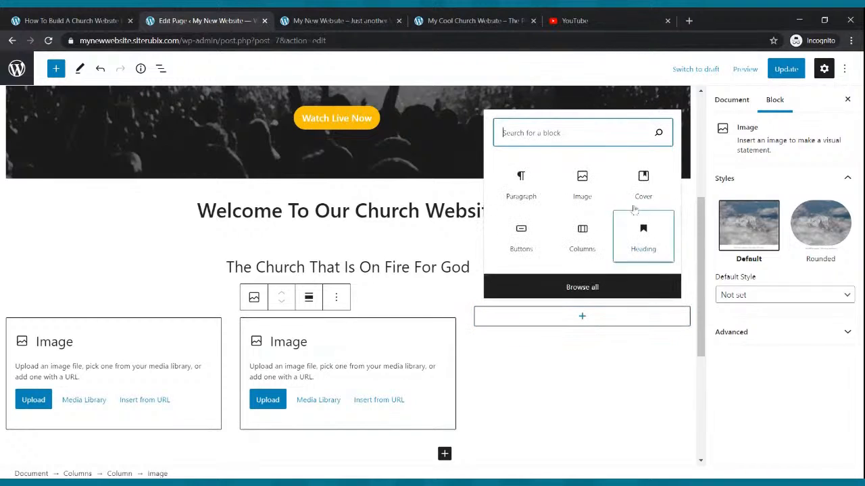
{"action": "left_click", "coordinate": [600, 187]}
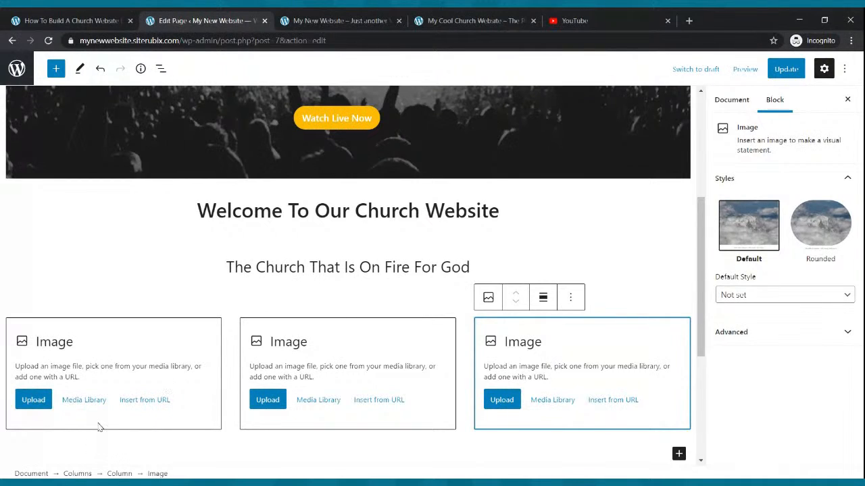
{"action": "left_click", "coordinate": [34, 401]}
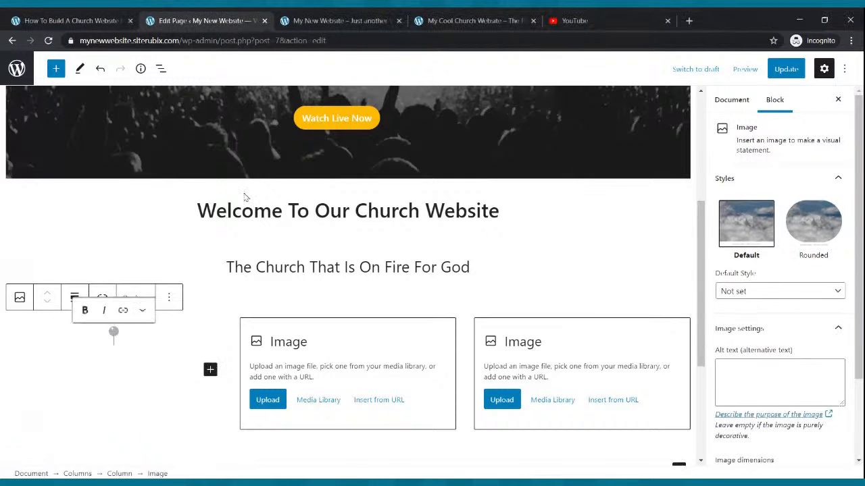
- Upload the Small Groups and Church Podcast images into the second and third columns and update the page
{"action": "scroll", "coordinate": [299, 333], "scroll_direction": "down", "scroll_amount": 2}
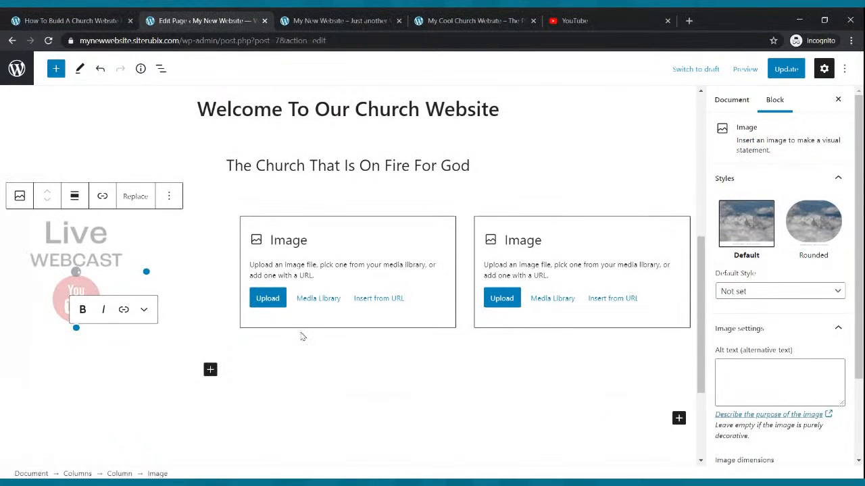
{"action": "left_click", "coordinate": [273, 299]}
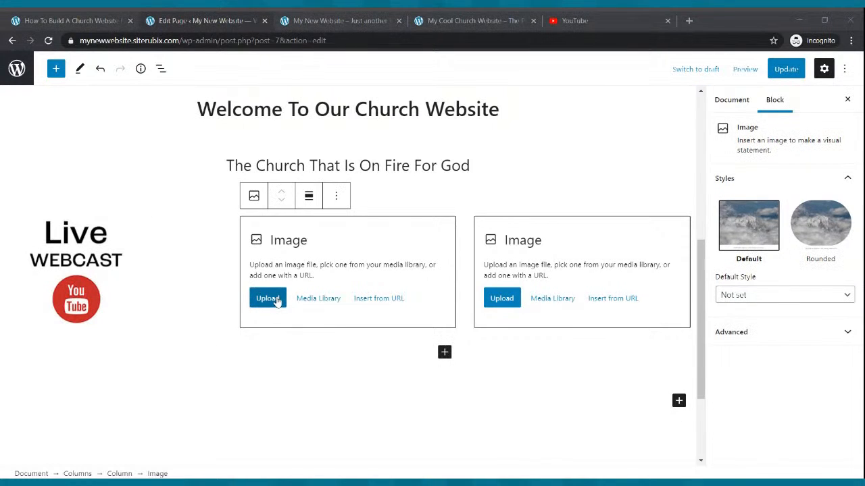
{"action": "scroll", "coordinate": [536, 300], "scroll_direction": "down", "scroll_amount": 2}
{"action": "left_click", "coordinate": [502, 196]}
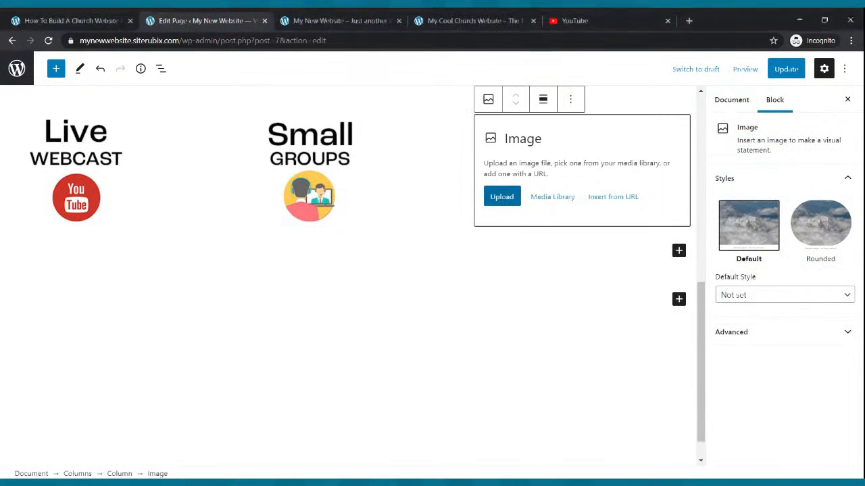
{"action": "scroll", "coordinate": [475, 331], "scroll_direction": "up", "scroll_amount": 2}
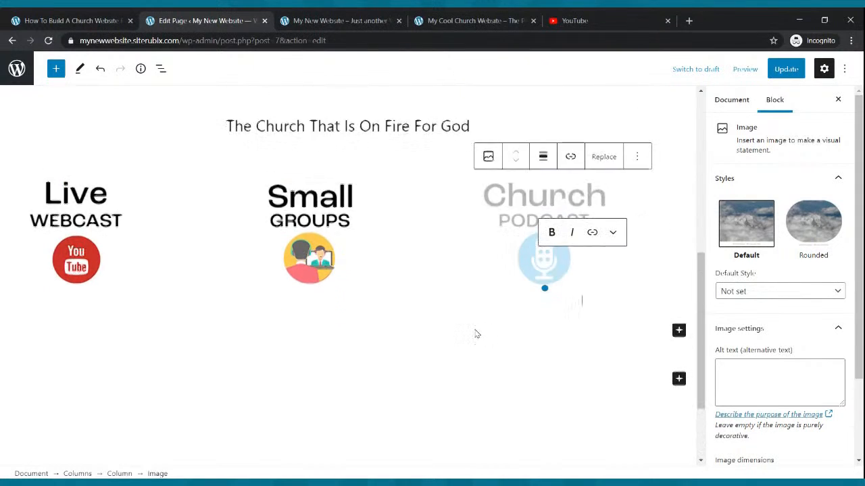
{"action": "scroll", "coordinate": [475, 334], "scroll_direction": "up", "scroll_amount": 3}
{"action": "scroll", "coordinate": [515, 218], "scroll_direction": "down", "scroll_amount": 3}
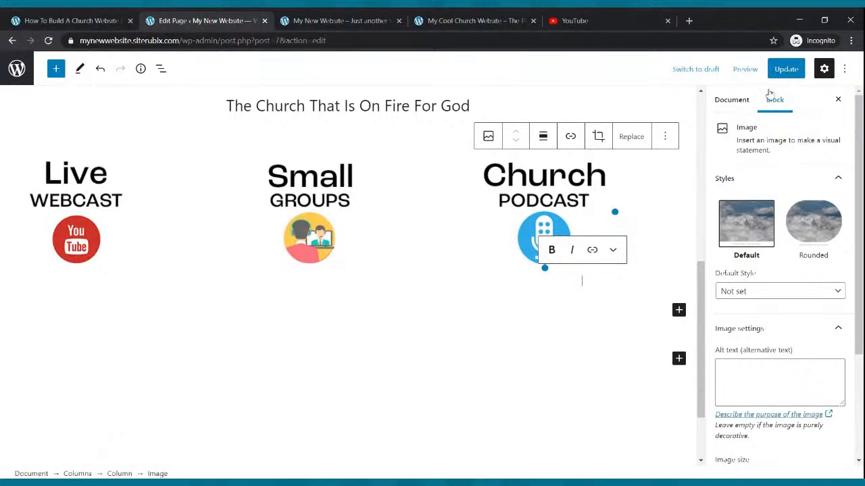
{"action": "left_click", "coordinate": [784, 70]}
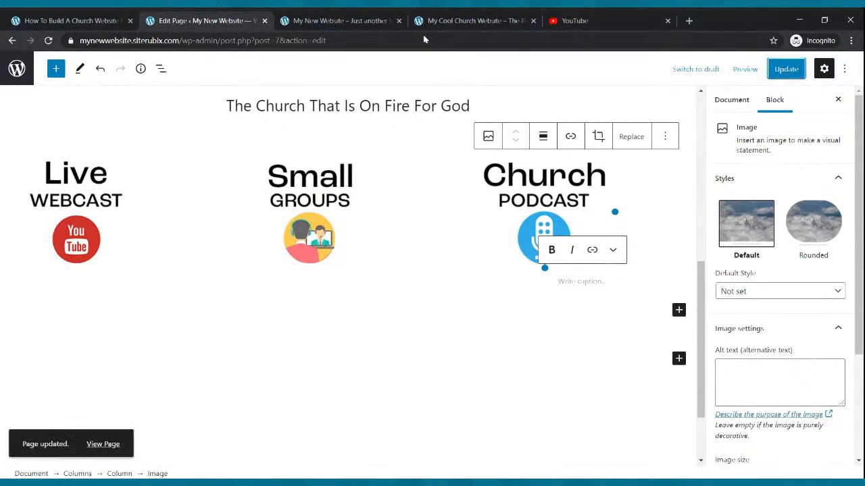
{"action": "left_click", "coordinate": [358, 20]}
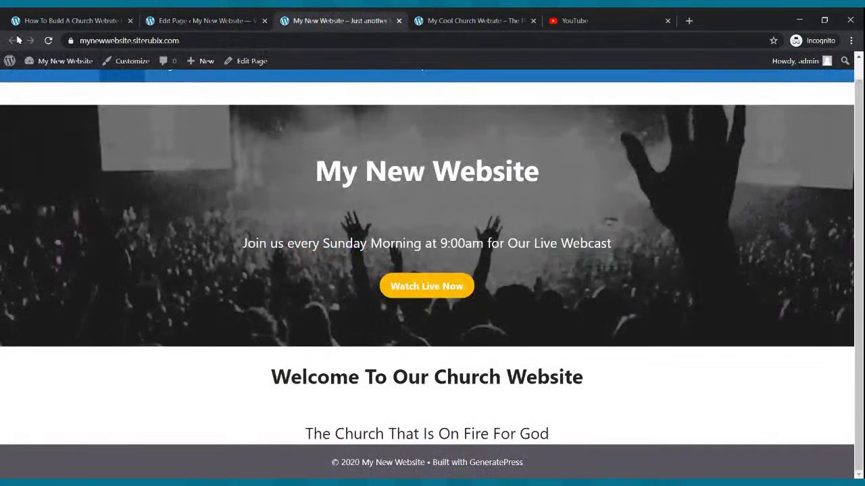
{"action": "left_click", "coordinate": [48, 41]}
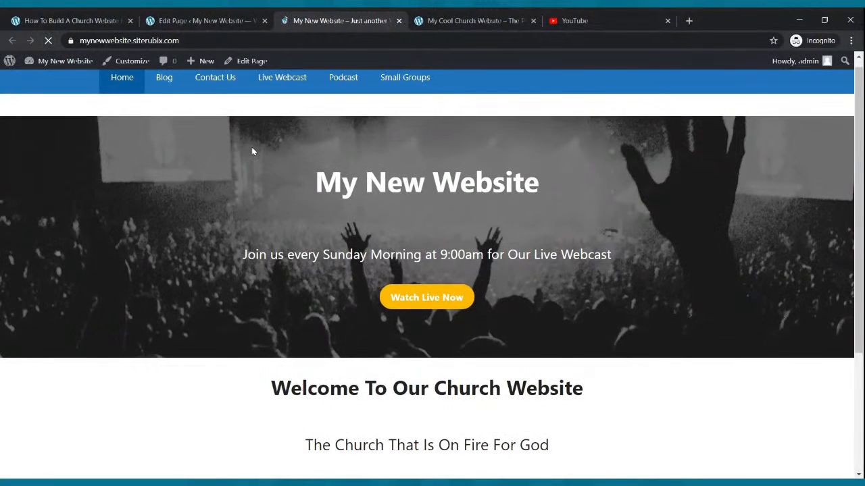
{"action": "scroll", "coordinate": [252, 151], "scroll_direction": "down", "scroll_amount": 3}
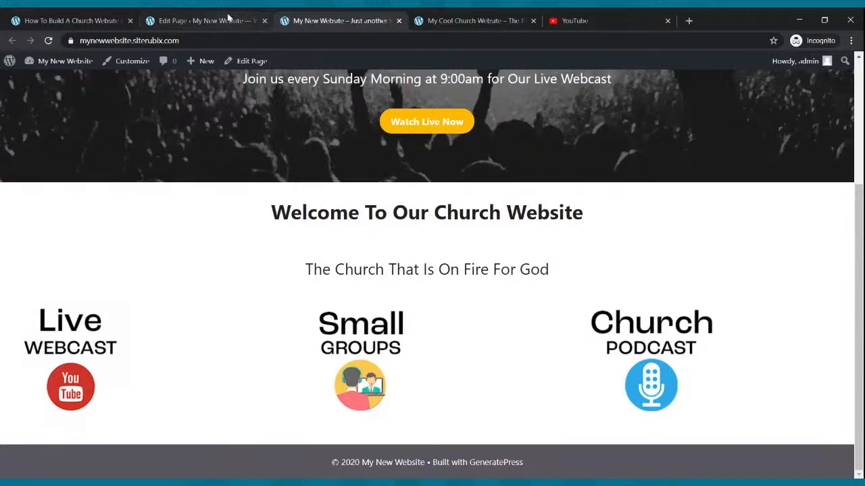
{"action": "left_click", "coordinate": [203, 20]}
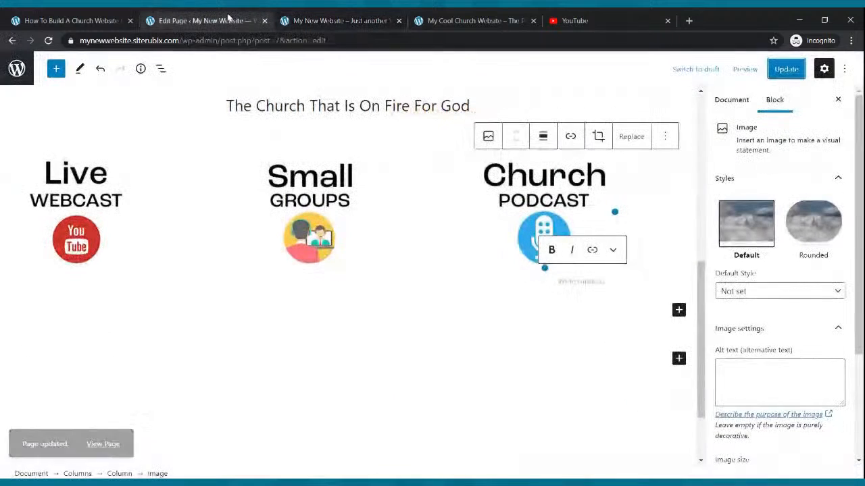
- Align center the Live Webcast, Small Groups and Church Podcast images in their columns
{"action": "left_click", "coordinate": [91, 208]}
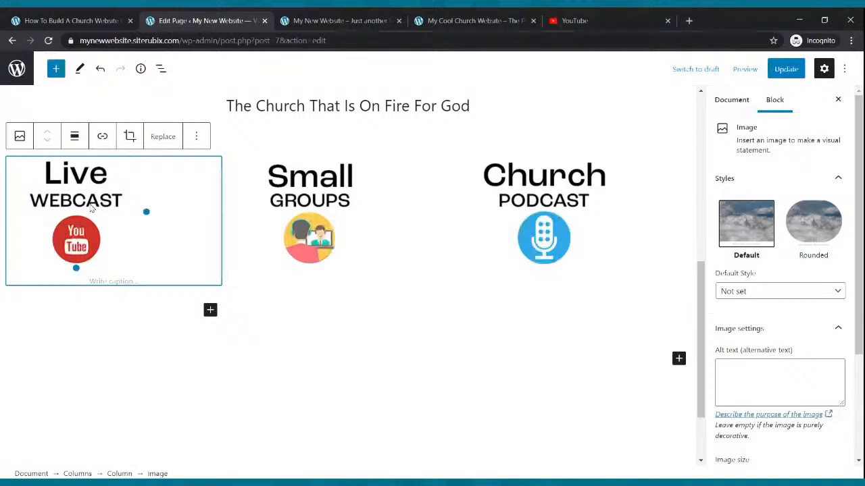
{"action": "left_click", "coordinate": [75, 138]}
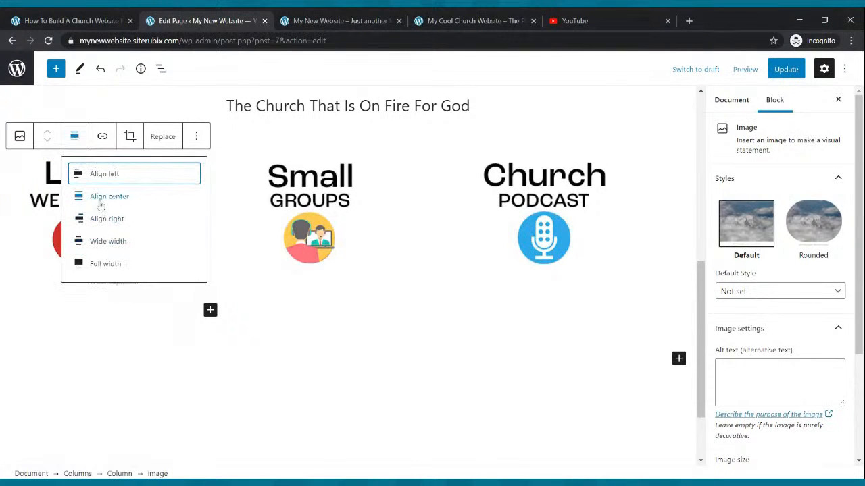
{"action": "left_click", "coordinate": [102, 198]}
{"action": "left_click", "coordinate": [317, 207]}
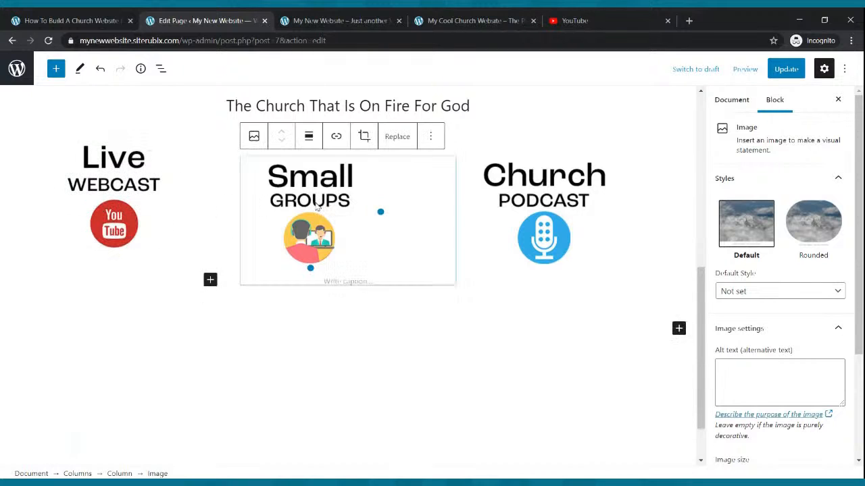
{"action": "left_click", "coordinate": [309, 137]}
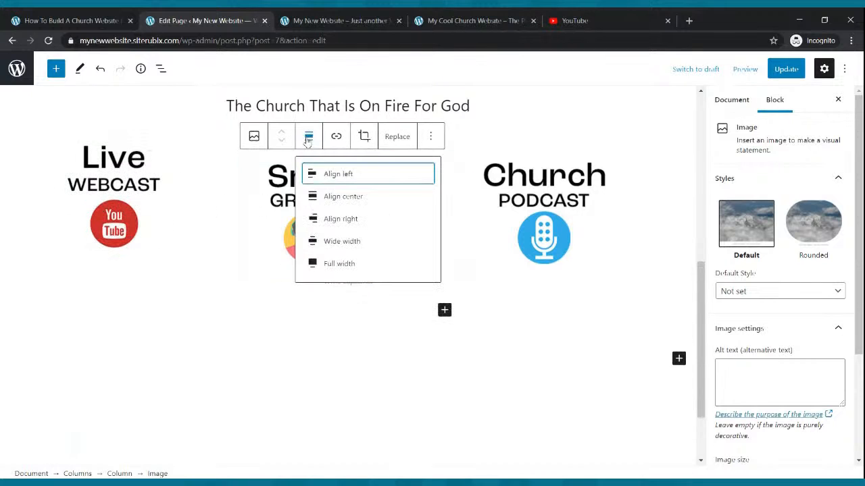
{"action": "left_click", "coordinate": [319, 198]}
{"action": "left_click", "coordinate": [570, 214]}
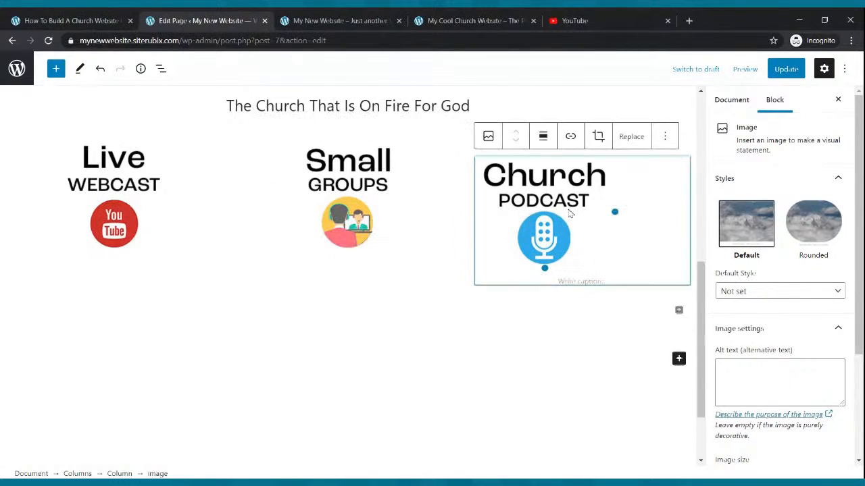
{"action": "left_click", "coordinate": [544, 137]}
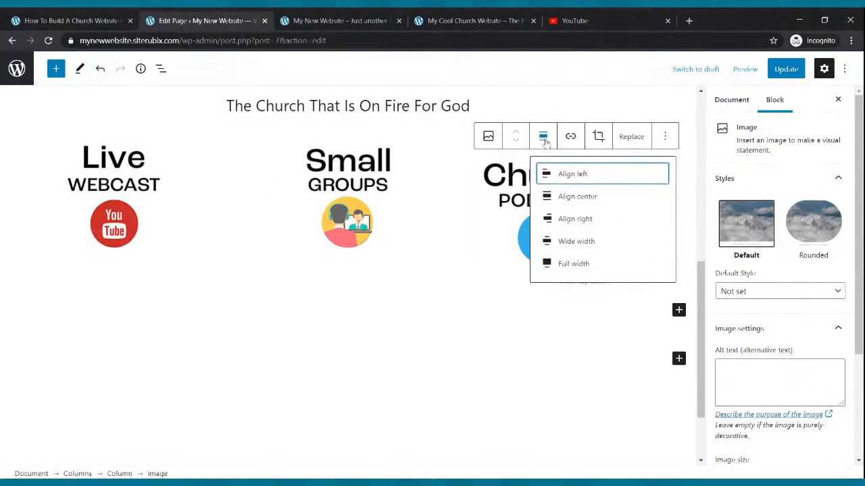
{"action": "left_click", "coordinate": [567, 197]}
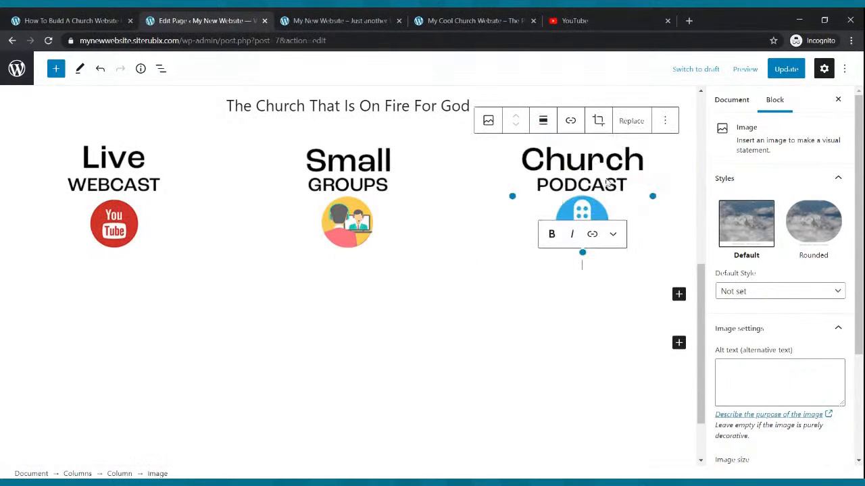
- Update the Home page and reload the live site to view the centred icons
{"action": "left_click", "coordinate": [781, 70]}
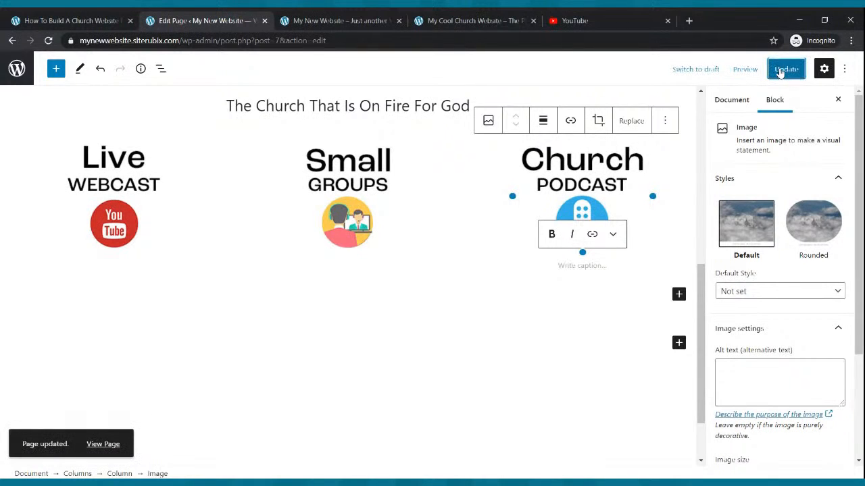
{"action": "left_click", "coordinate": [317, 21]}
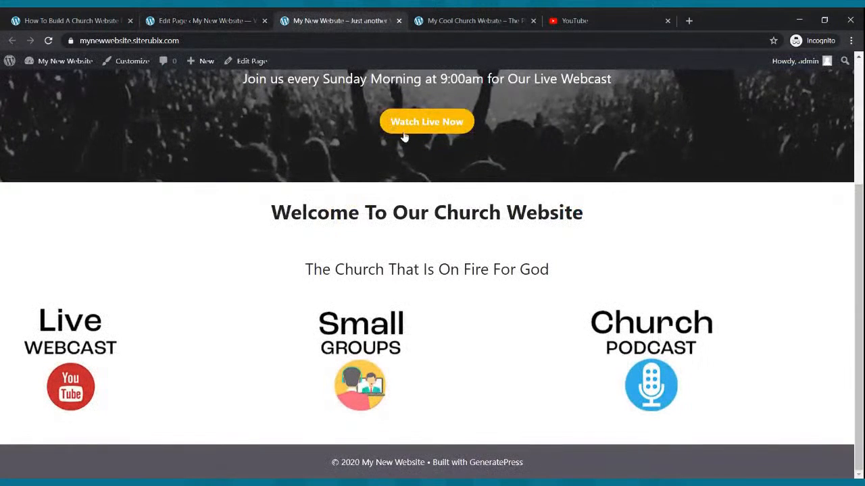
{"action": "left_click", "coordinate": [48, 40]}
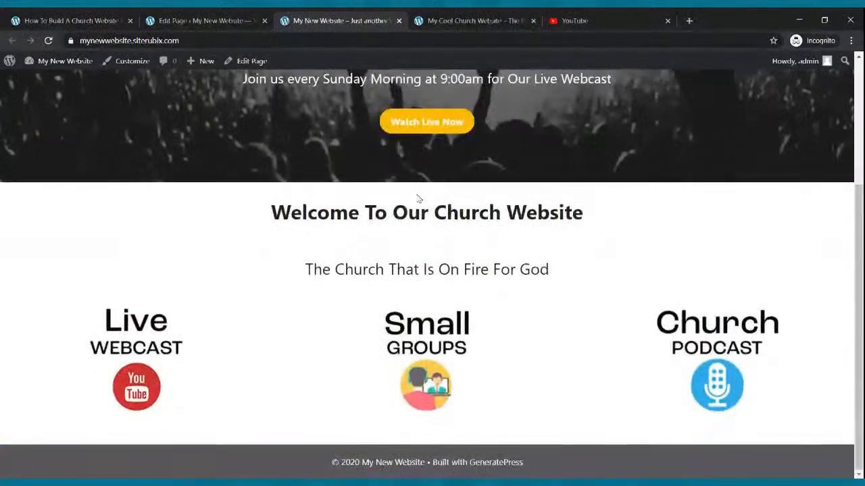
{"action": "scroll", "coordinate": [458, 261], "scroll_direction": "up", "scroll_amount": 3}
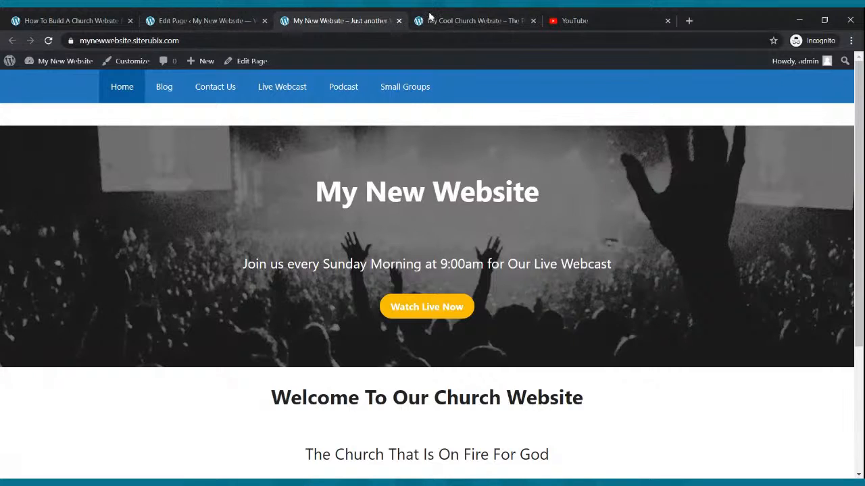
- Look over the Cool Church example site for reference, then return to the Home page editor
{"action": "left_click", "coordinate": [511, 17]}
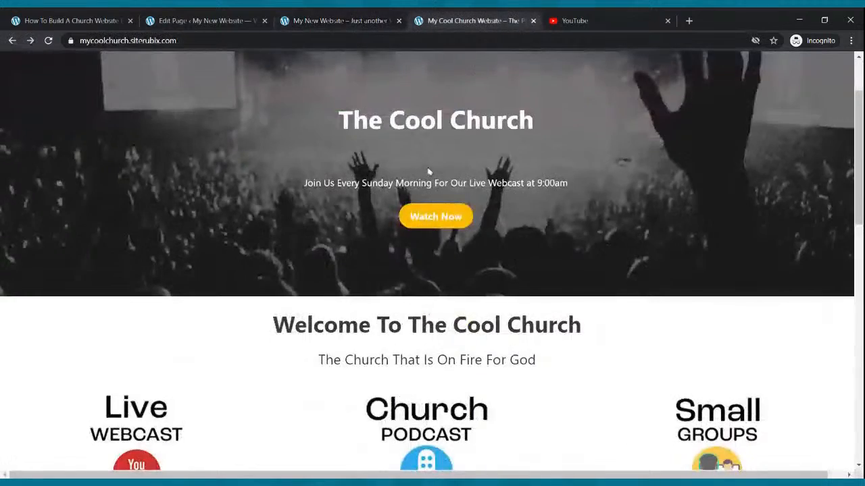
{"action": "scroll", "coordinate": [428, 174], "scroll_direction": "down", "scroll_amount": 4}
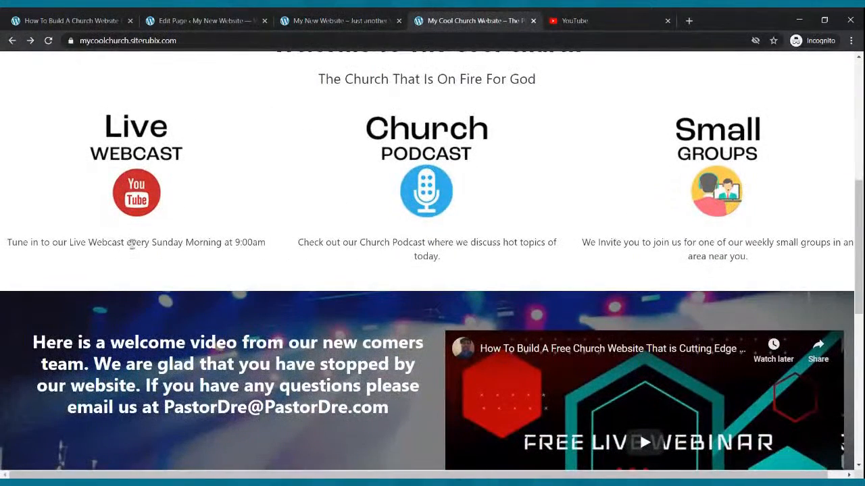
{"action": "left_click", "coordinate": [156, 20]}
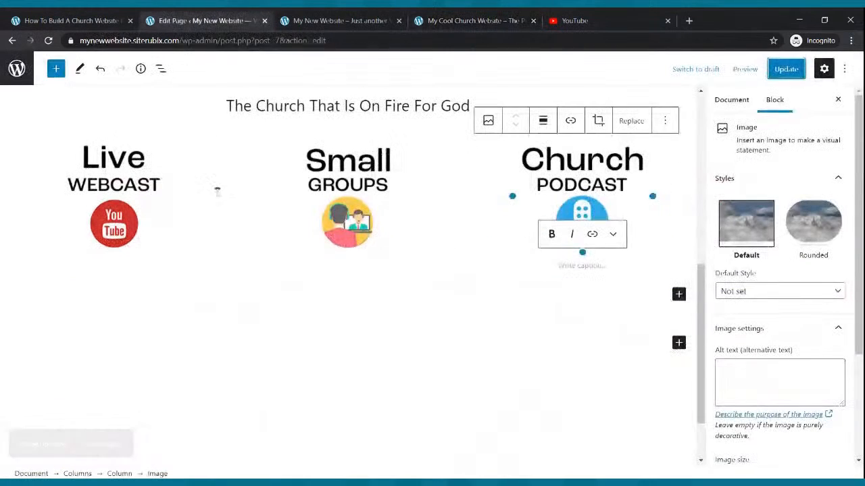
- Insert a Paragraph block beneath the Live Webcast image using the block search
{"action": "left_click", "coordinate": [125, 206]}
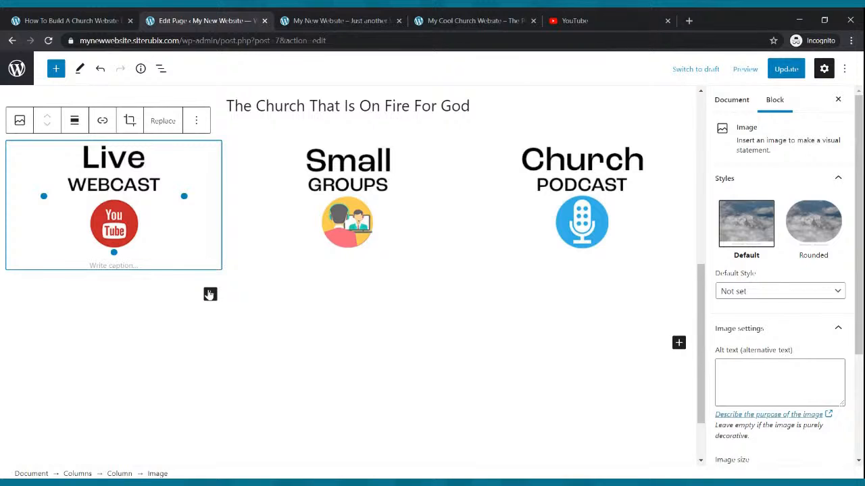
{"action": "left_click", "coordinate": [210, 294]}
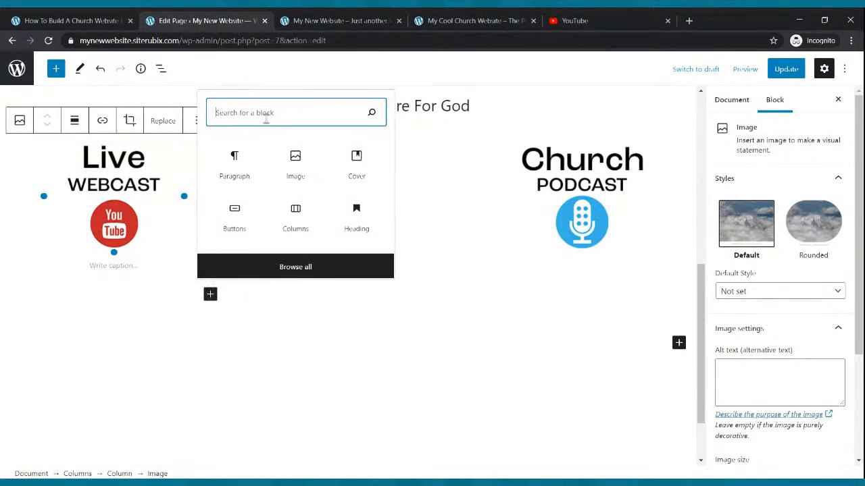
{"action": "type", "text": "pat"}
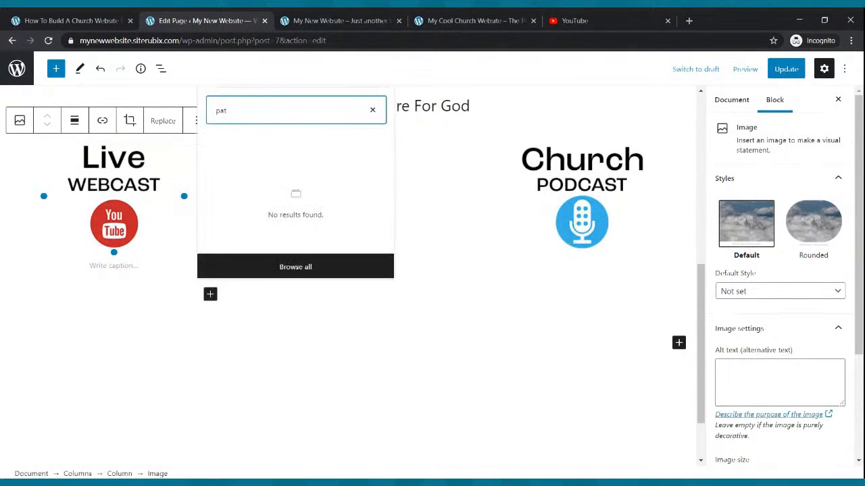
{"action": "key", "text": "BackSpace"}
{"action": "type", "text": "ragrp"}
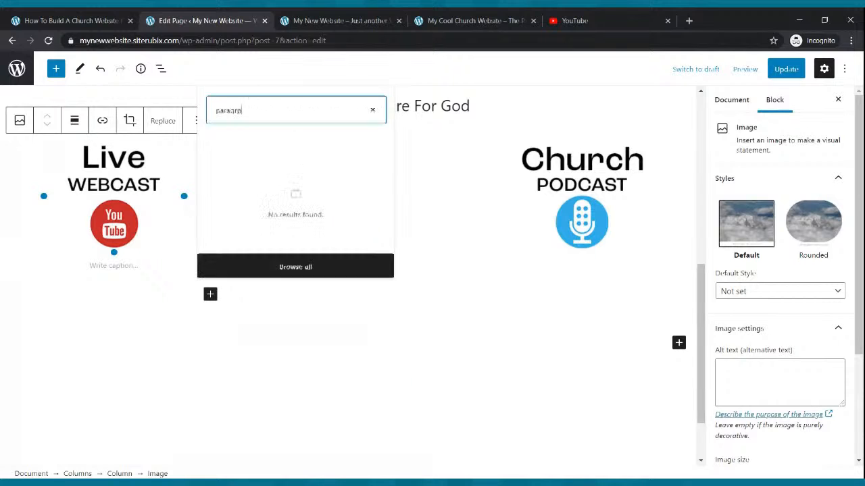
{"action": "key", "text": "BackSpace"}
{"action": "type", "text": "aph"}
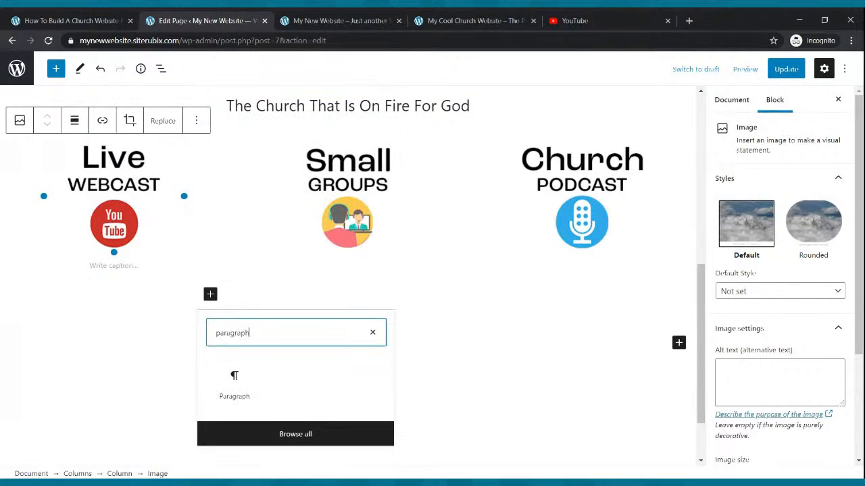
{"action": "left_click", "coordinate": [234, 383]}
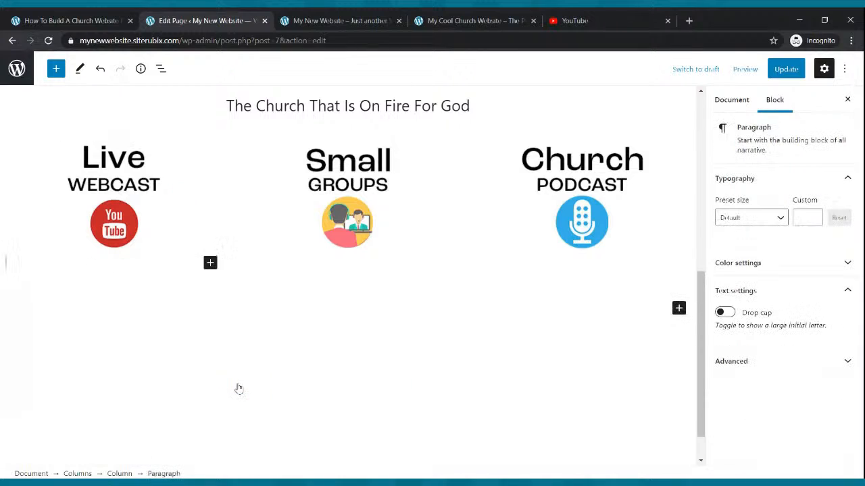
- Write 'Join Us For Our Live Webcast Every Sunday Morning at 9:00am' as a bold, centred caption
{"action": "type", "text": "Join Us For O"}
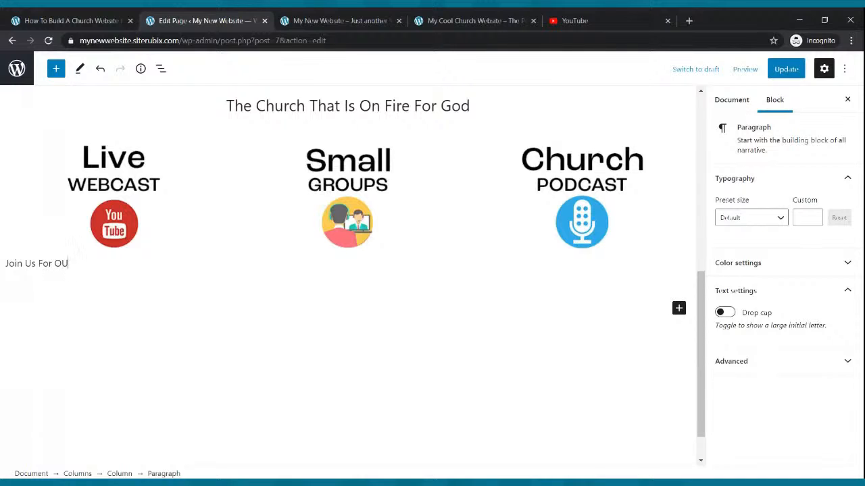
{"action": "type", "text": "ur Live Webcast Every Sunday"}
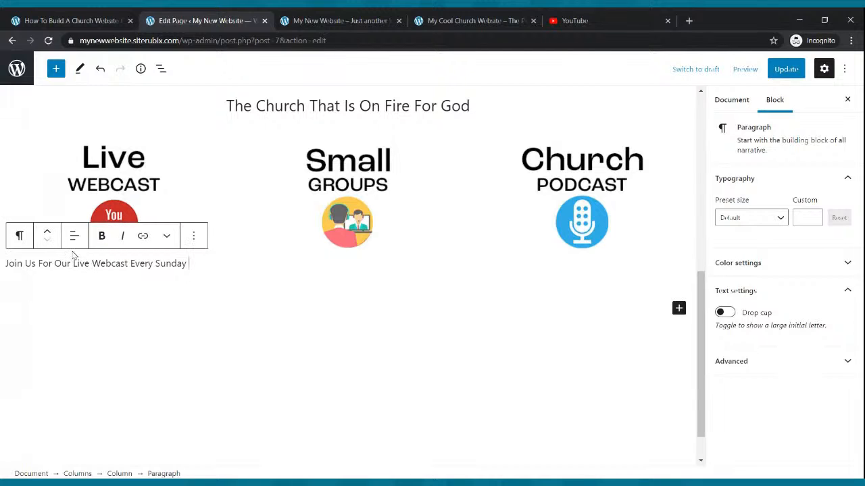
{"action": "type", "text": " Morning"}
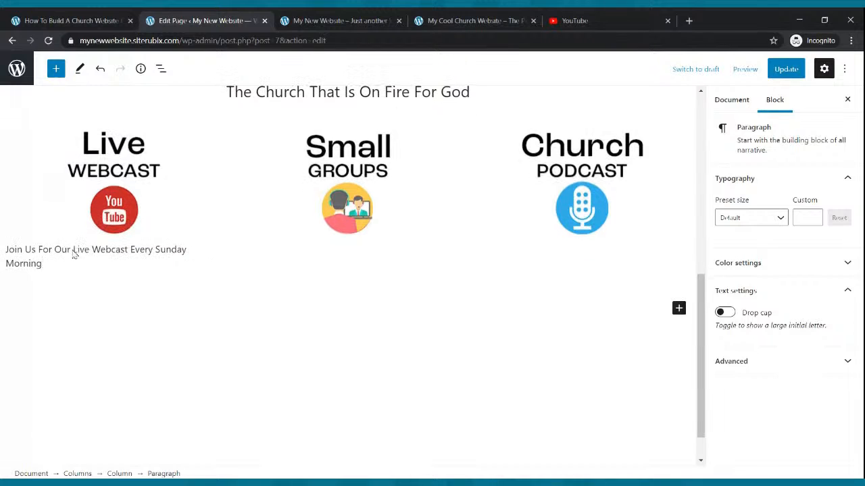
{"action": "type", "text": " at 9:00am"}
{"action": "left_click_drag", "start_coordinate": [92, 265], "coordinate": [6, 248]}
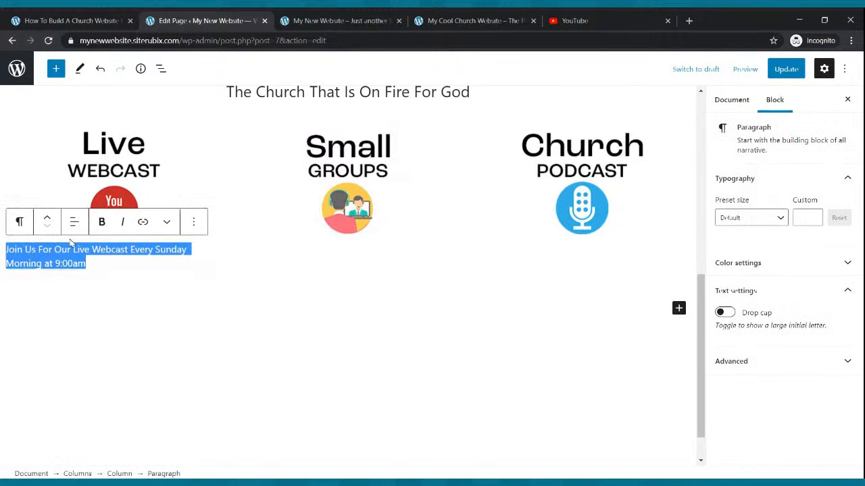
{"action": "left_click", "coordinate": [75, 221]}
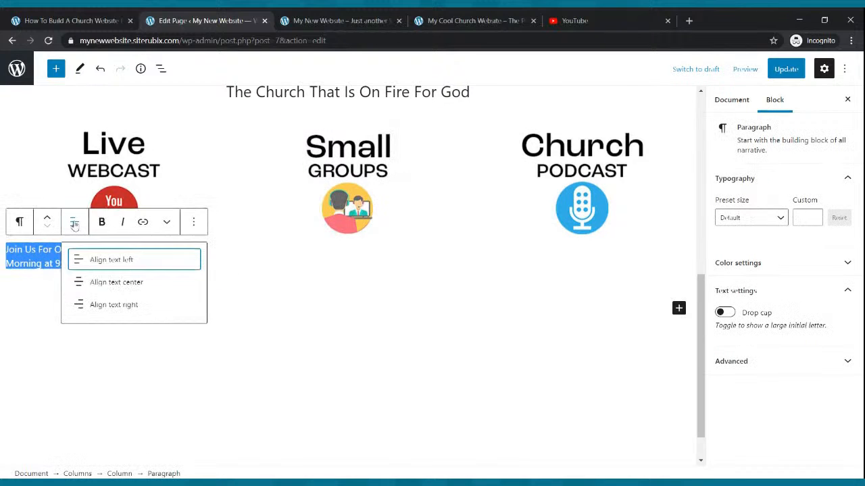
{"action": "left_click", "coordinate": [91, 282]}
{"action": "left_click", "coordinate": [102, 226]}
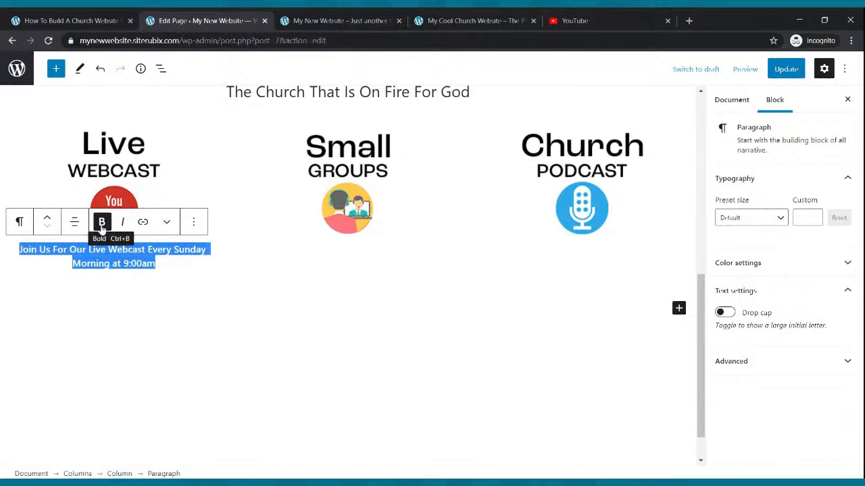
- Set the caption to the Medium preset size, then raise its custom size to about 22
{"action": "left_click", "coordinate": [752, 222]}
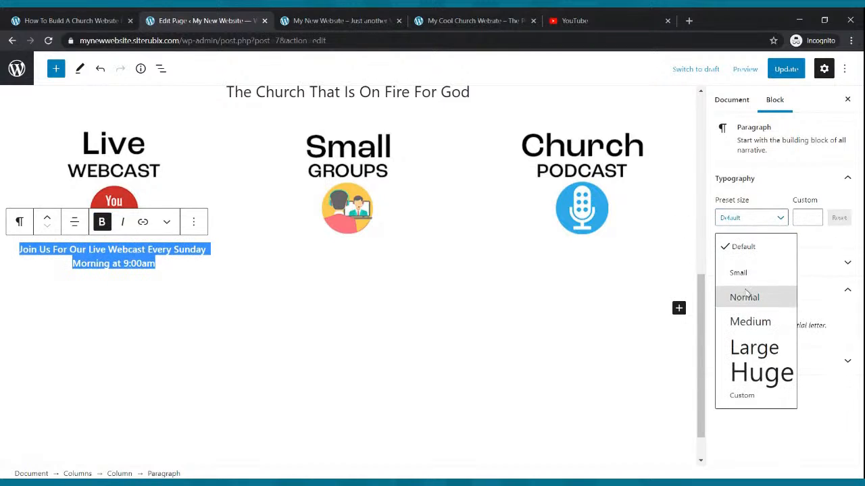
{"action": "left_click", "coordinate": [746, 295]}
{"action": "left_click", "coordinate": [780, 217]}
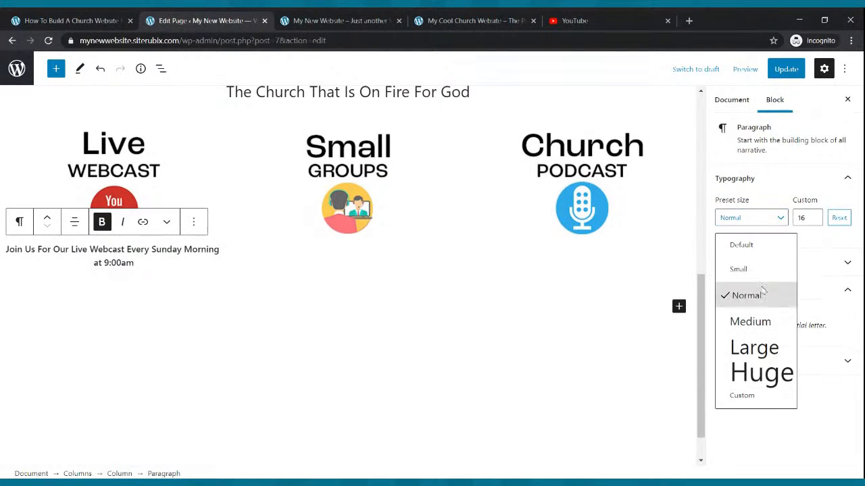
{"action": "left_click", "coordinate": [750, 322]}
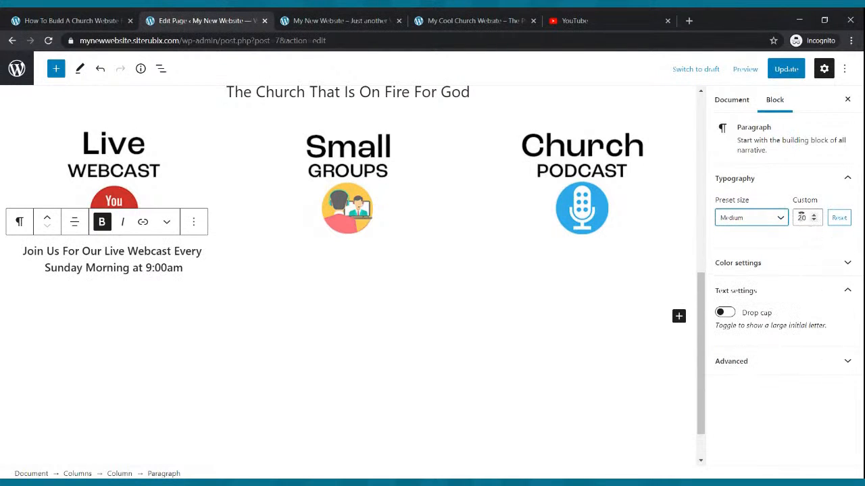
{"action": "left_click", "coordinate": [814, 215]}
{"action": "left_click", "coordinate": [814, 215]}
{"action": "left_click", "coordinate": [814, 215]}
{"action": "left_click", "coordinate": [814, 220]}
{"action": "left_click", "coordinate": [577, 261]}
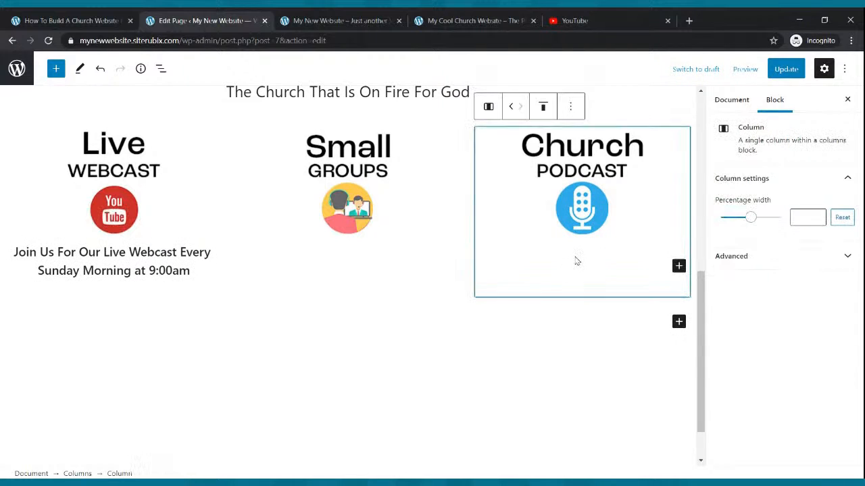
{"action": "left_click", "coordinate": [308, 290]}
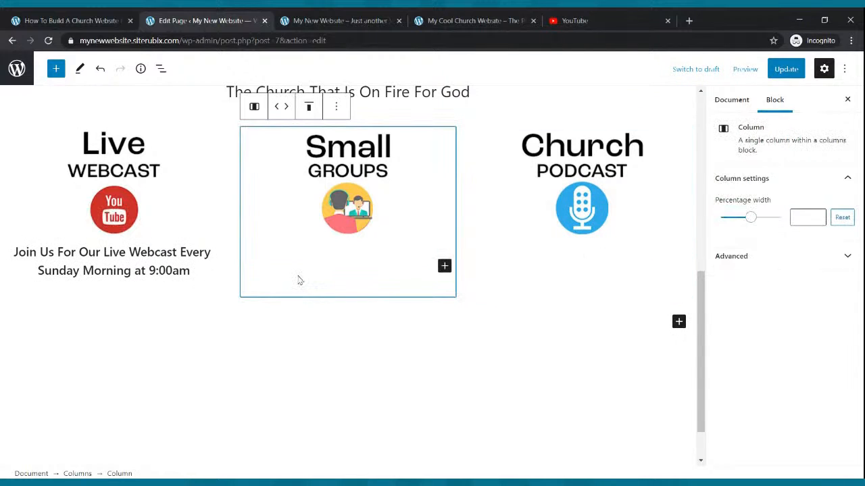
- Copy the webcast caption into a new paragraph added to the Small Groups column
{"action": "left_click_drag", "start_coordinate": [192, 273], "coordinate": [2, 270]}
{"action": "key", "text": "ctrl+c"}
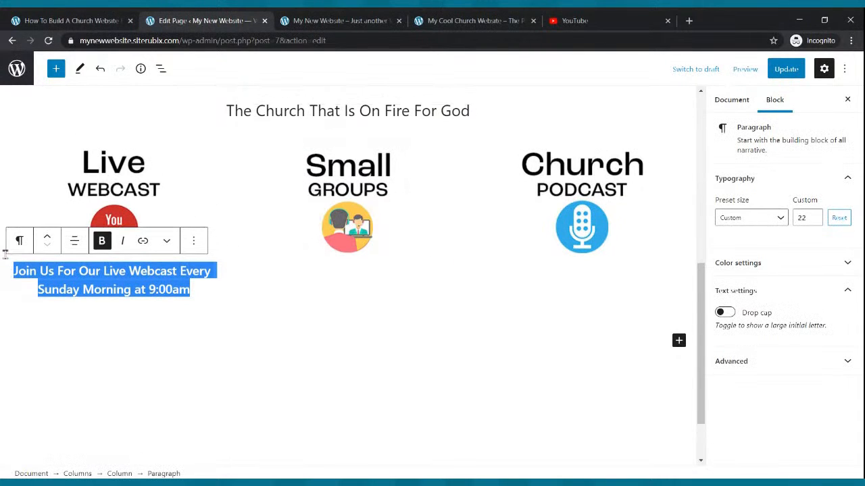
{"action": "left_click", "coordinate": [314, 282]}
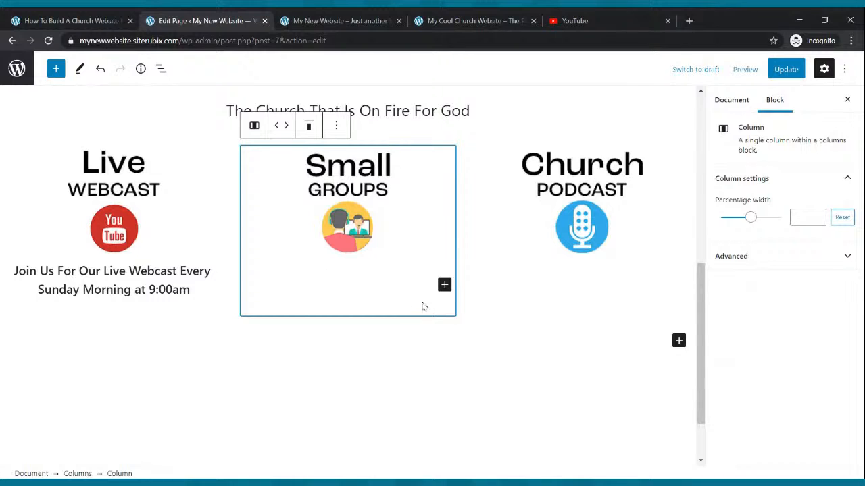
{"action": "left_click", "coordinate": [444, 286]}
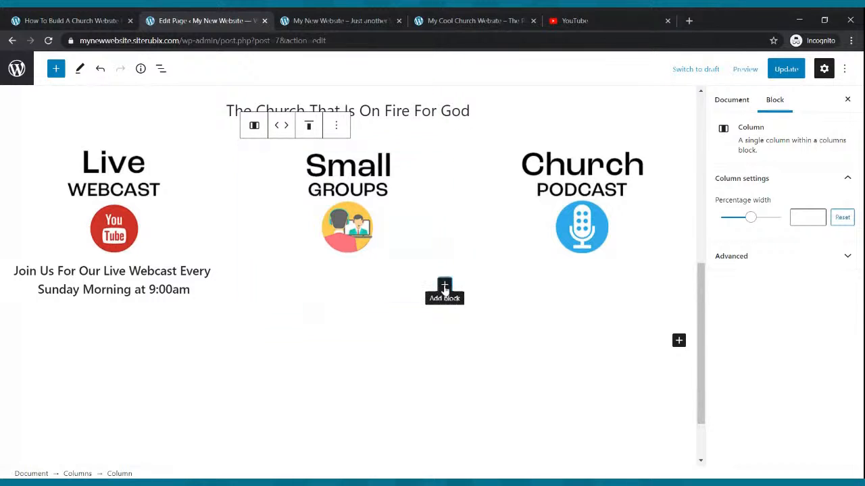
{"action": "left_click", "coordinate": [484, 154]}
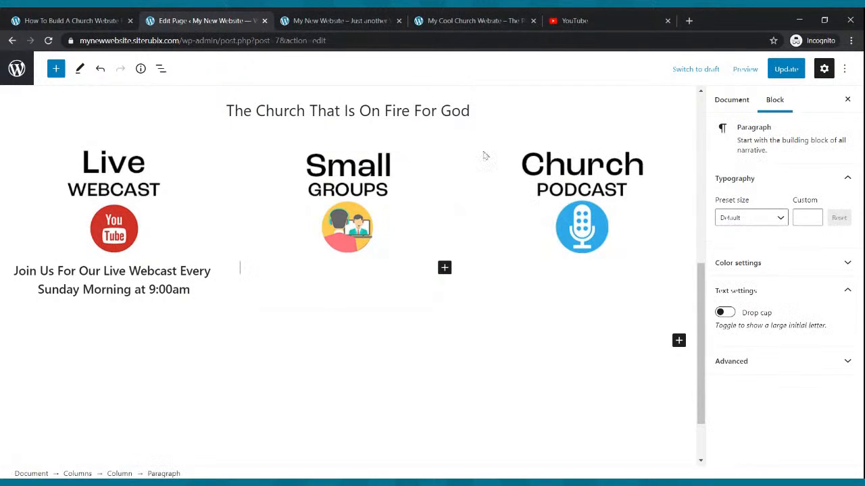
{"action": "left_click", "coordinate": [325, 282]}
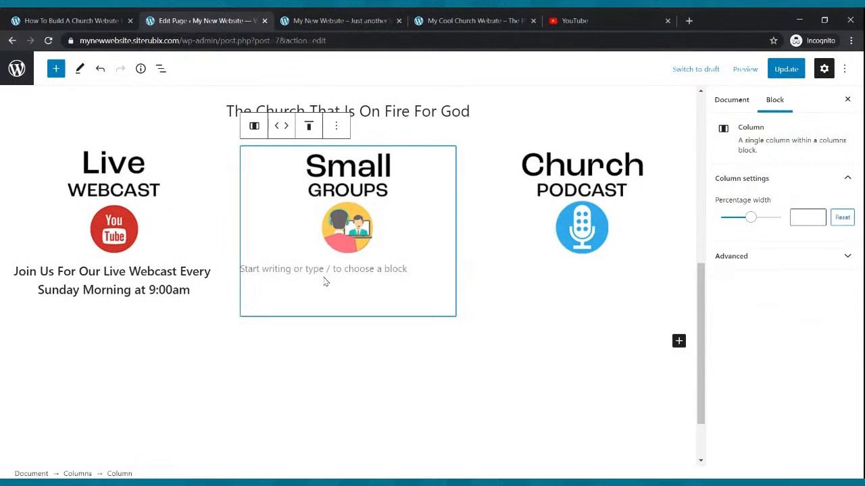
{"action": "left_click", "coordinate": [317, 268]}
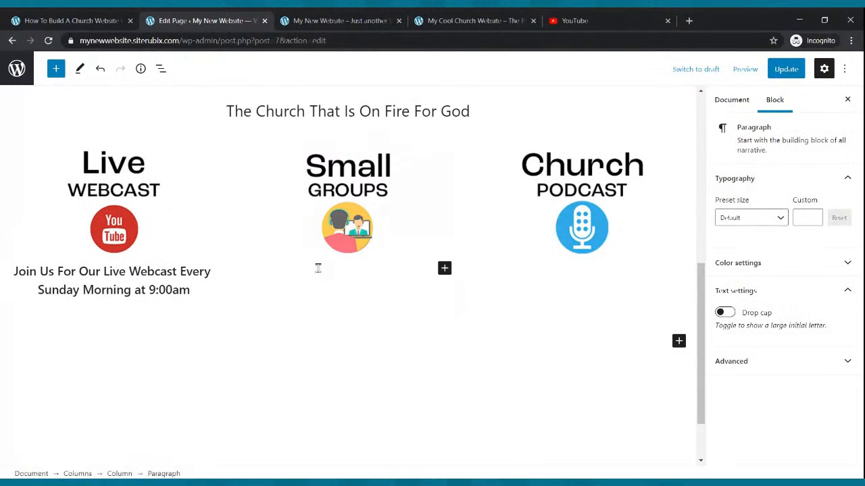
{"action": "key", "text": "ctrl+v"}
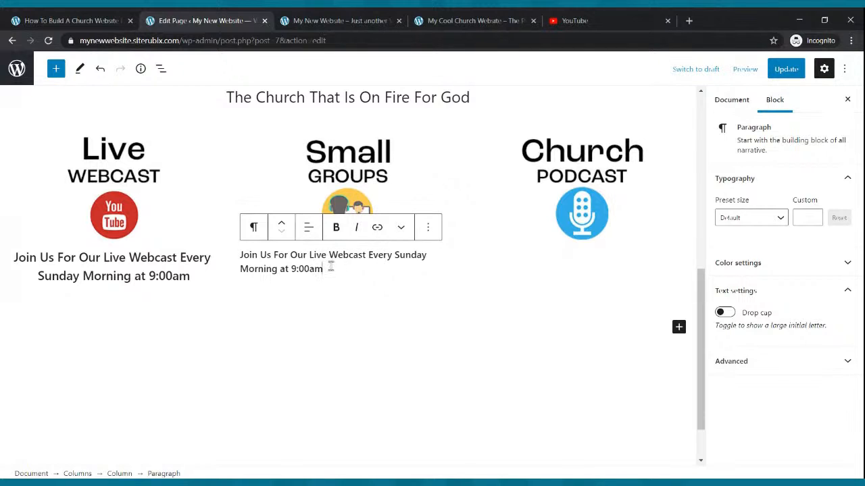
- Replace the pasted text with 'Join Us For One Of Our Small Groups That Meet Throughout The Week'
{"action": "left_click_drag", "start_coordinate": [322, 264], "coordinate": [241, 253]}
{"action": "key", "text": "BackSpace"}
{"action": "type", "text": "Join Us For One Of"}
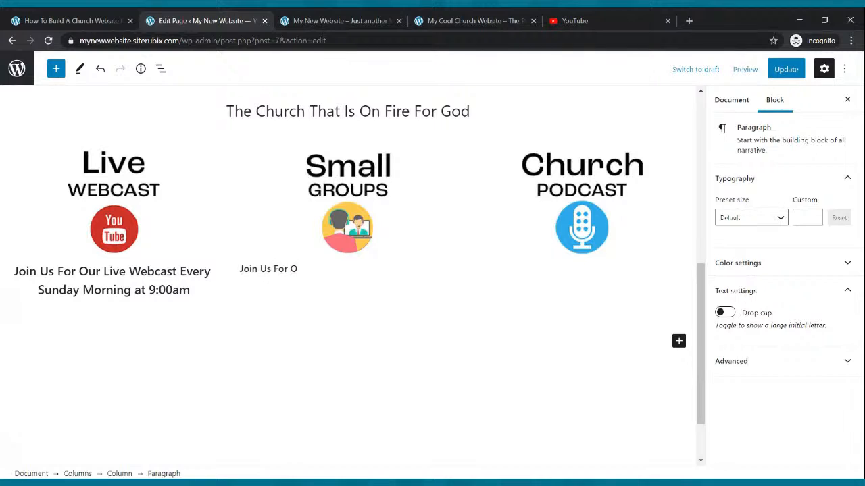
{"action": "type", "text": " Our Sma"}
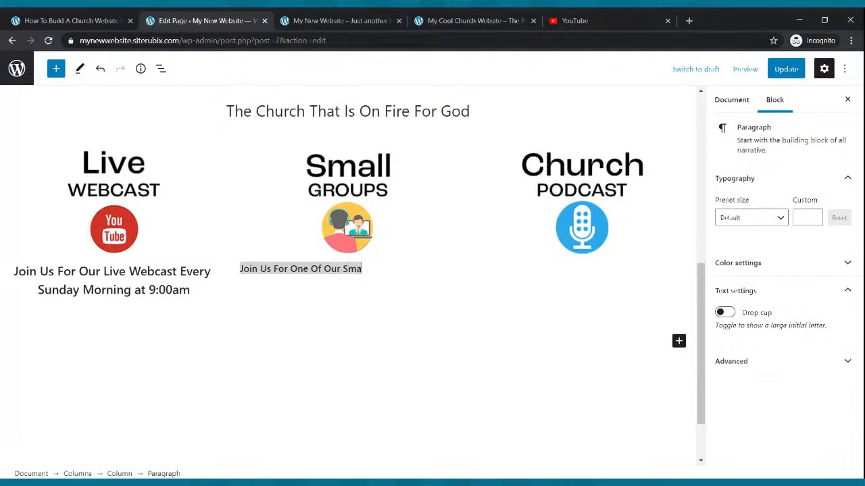
{"action": "type", "text": "ll Group"}
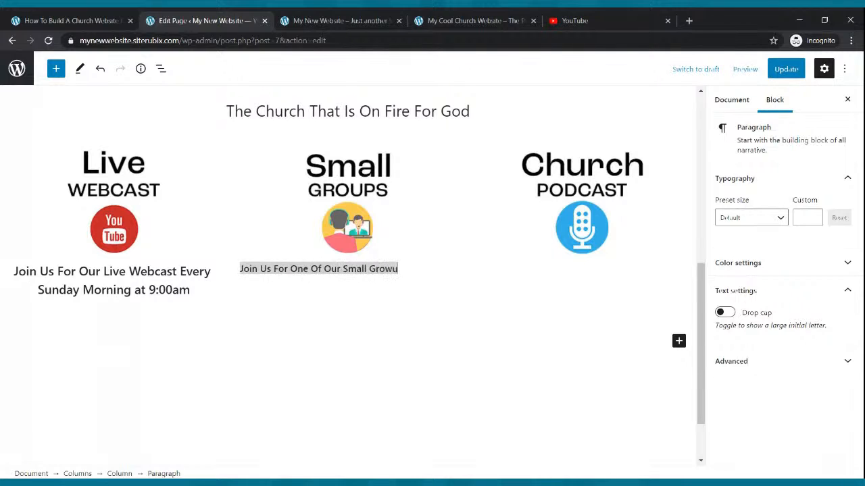
{"action": "type", "text": "s Thhat MMeet Tr"}
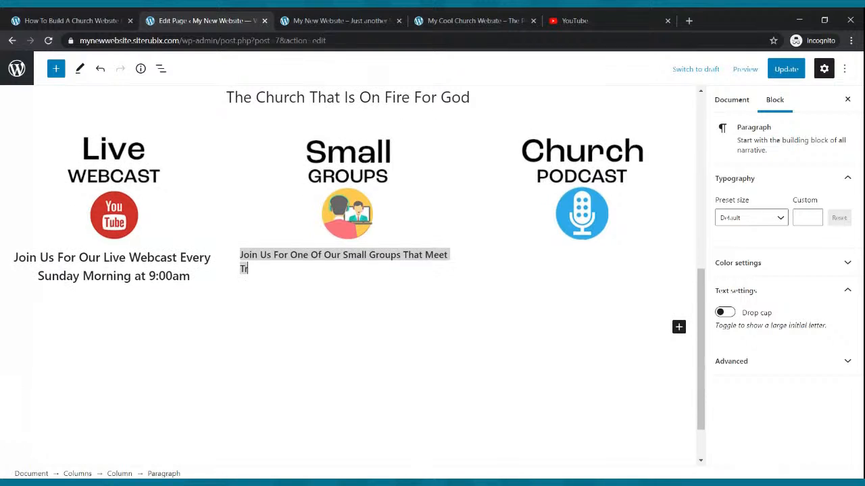
{"action": "type", "text": "roughtou"}
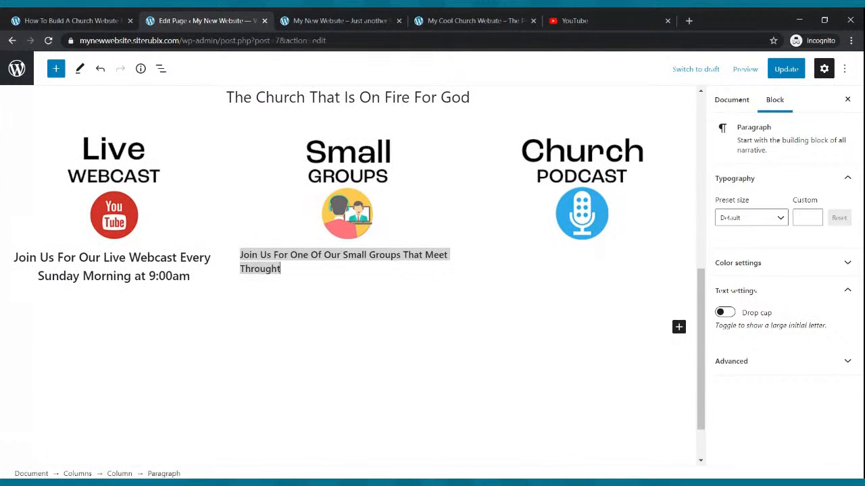
{"action": "key", "text": "BackSpace"}
{"action": "key", "text": "BackSpace"}
{"action": "type", "text": "hout The Week"}
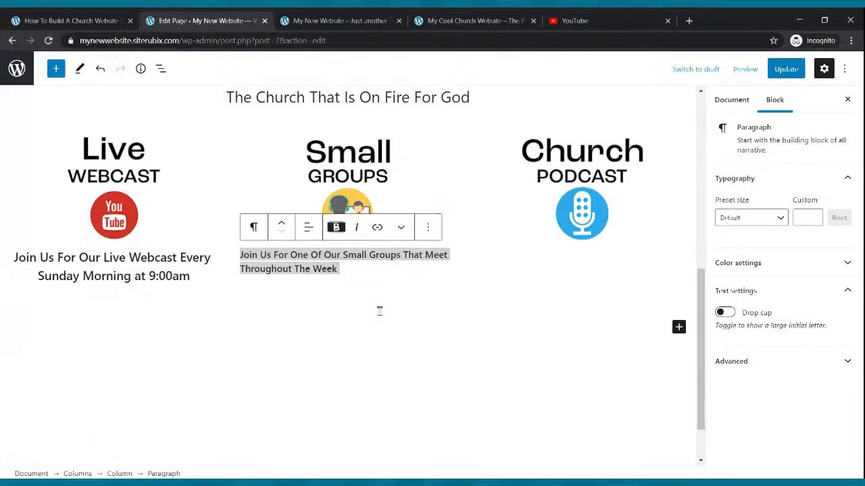
{"action": "left_click", "coordinate": [362, 291]}
- Centre the Small Groups caption and set its custom font size to 22
{"action": "left_click_drag", "start_coordinate": [341, 269], "coordinate": [208, 258]}
{"action": "left_click_drag", "start_coordinate": [264, 262], "coordinate": [240, 254]}
{"action": "left_click", "coordinate": [339, 269]}
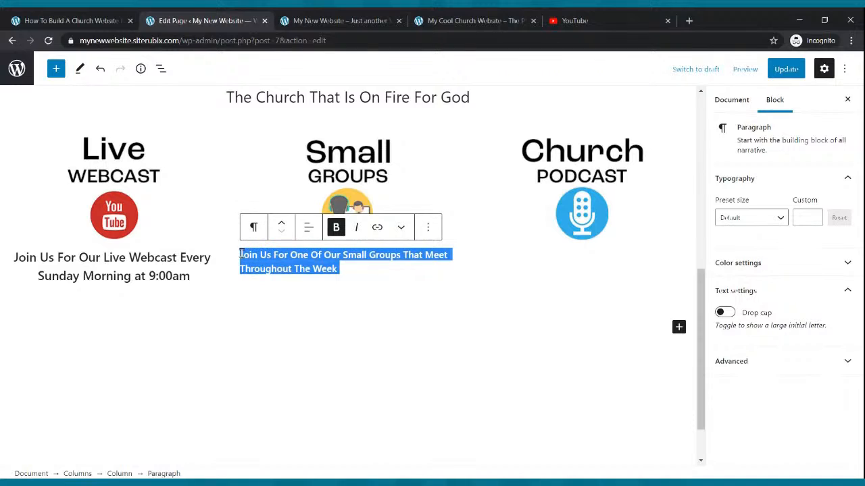
{"action": "left_click", "coordinate": [308, 227]}
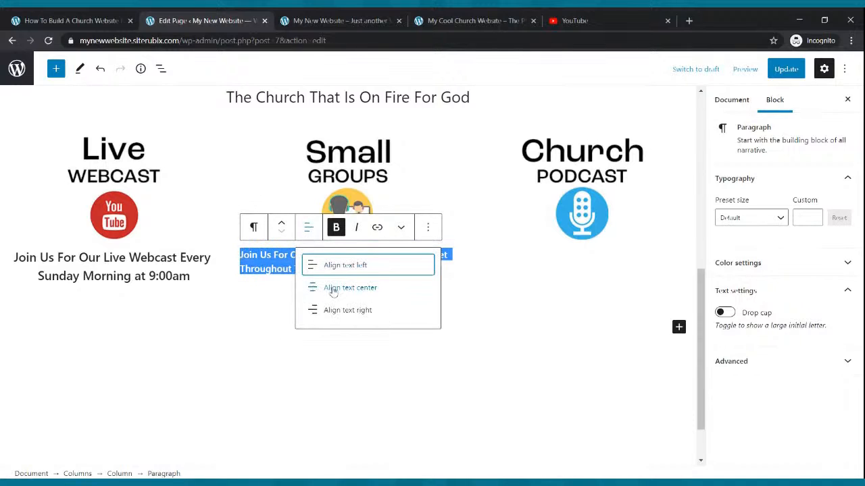
{"action": "left_click", "coordinate": [333, 288]}
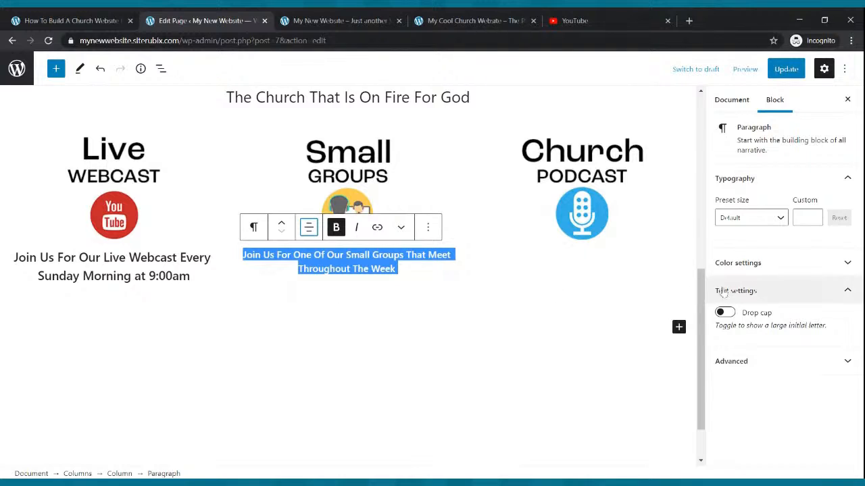
{"action": "left_click", "coordinate": [813, 218]}
{"action": "scroll", "coordinate": [813, 217], "scroll_direction": "up", "scroll_amount": 17}
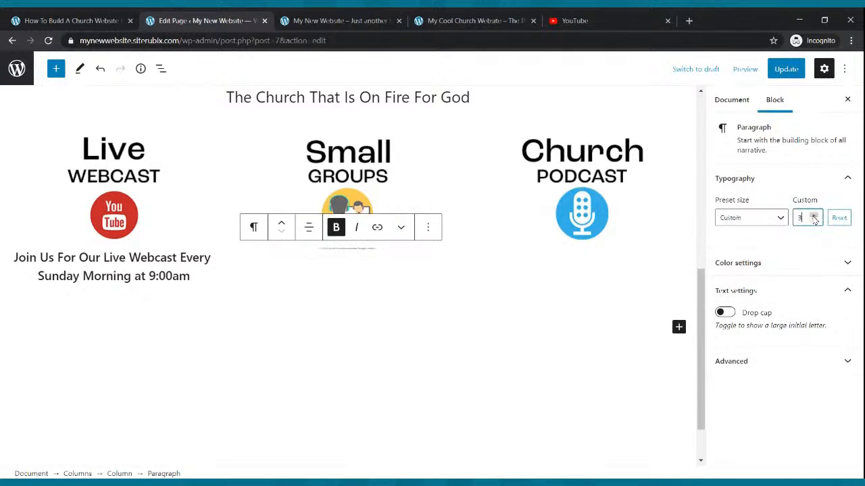
{"action": "scroll", "coordinate": [814, 218], "scroll_direction": "up", "scroll_amount": 5}
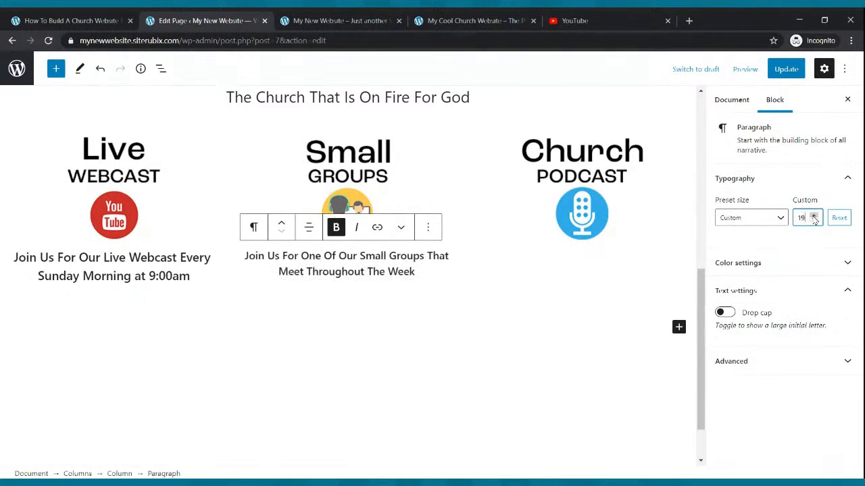
{"action": "left_click", "coordinate": [591, 320]}
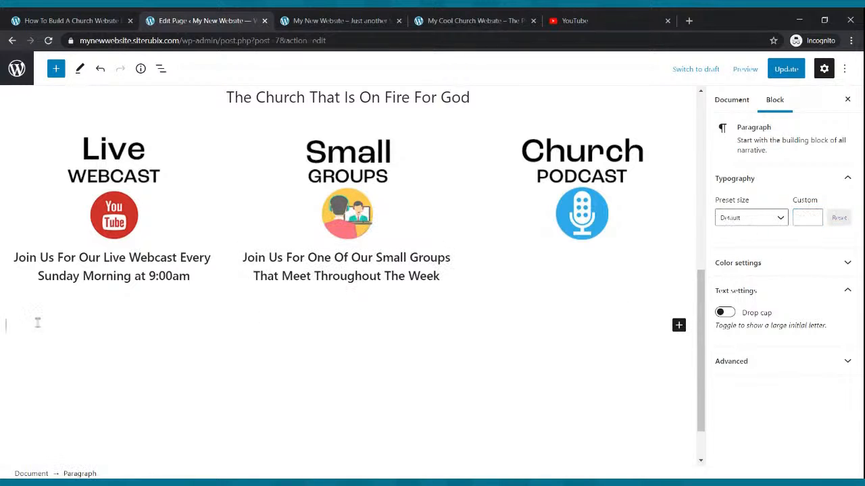
- Update the page, then add a weekly podcast and hot topics caption under the Church Podcast image
{"action": "left_click", "coordinate": [786, 69]}
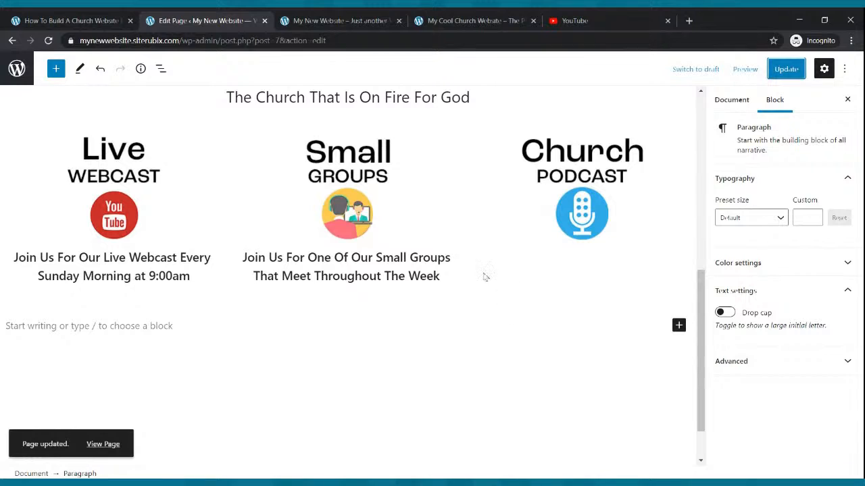
{"action": "left_click", "coordinate": [621, 254]}
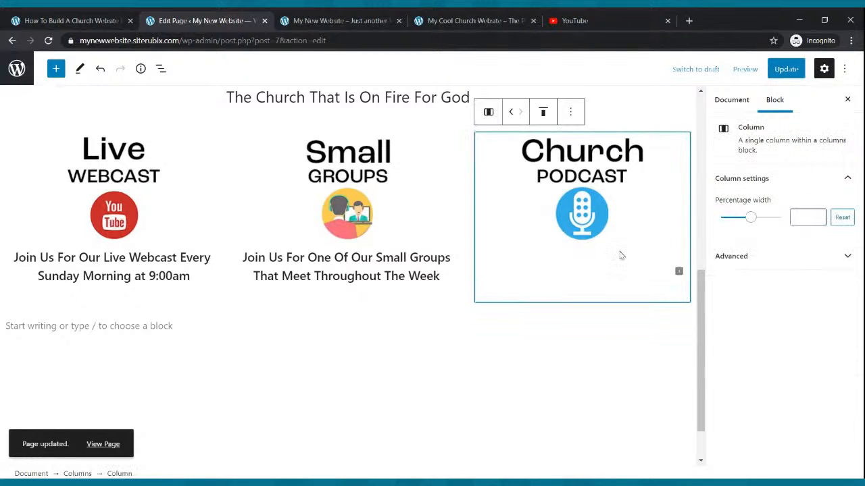
{"action": "left_click", "coordinate": [678, 274]}
{"action": "left_click", "coordinate": [524, 356]}
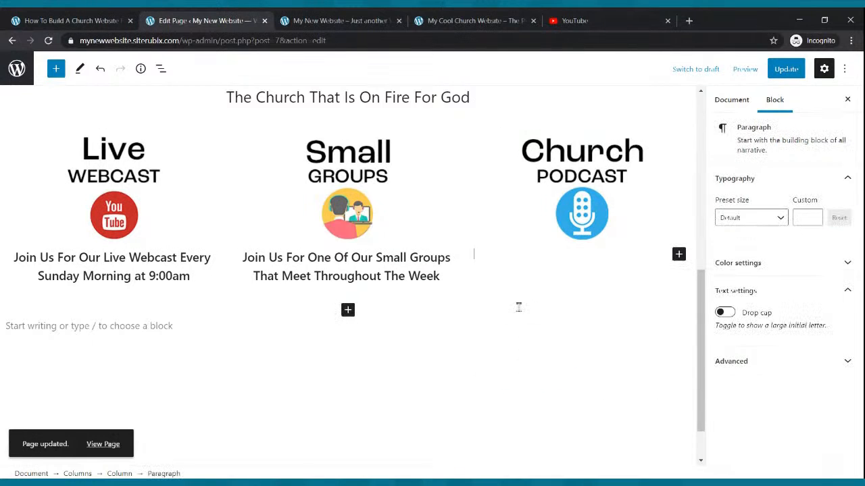
{"action": "scroll", "coordinate": [519, 307], "scroll_direction": "up", "scroll_amount": 1}
{"action": "type", "text": "Listen"}
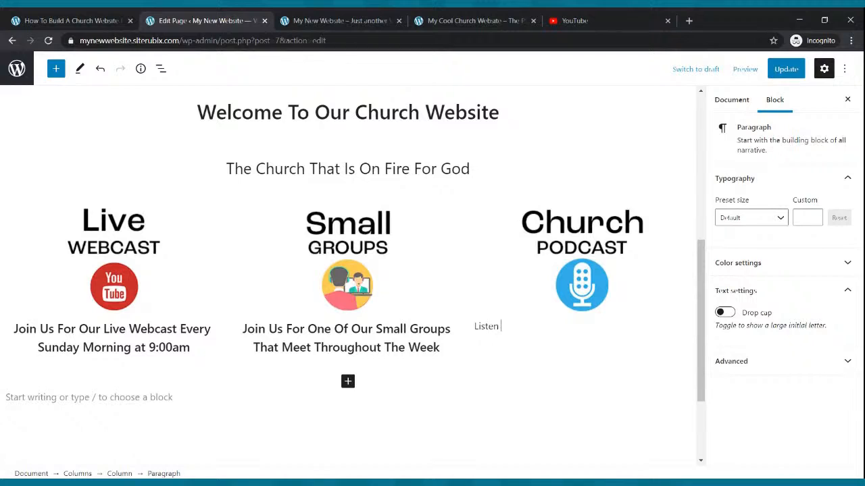
{"action": "type", "text": " To Our Weekly Podcast Where We Discu"}
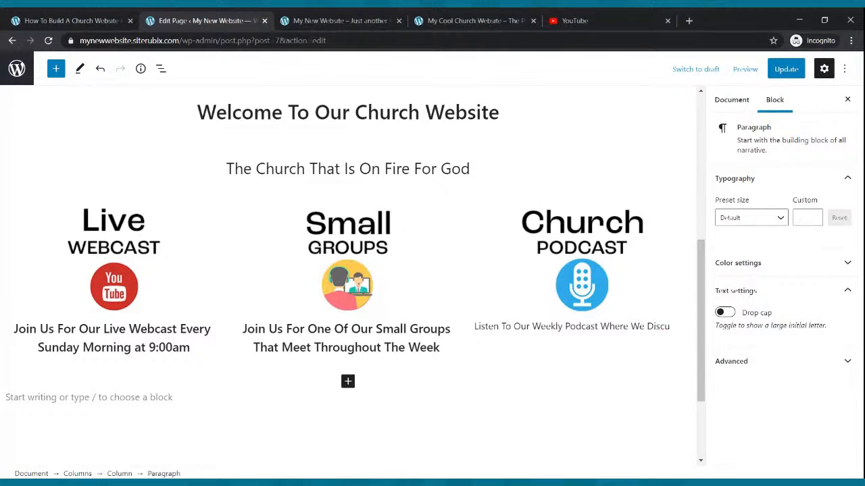
{"action": "type", "text": "Hp"}
{"action": "key", "text": "BackSpace"}
{"action": "type", "text": "ot Topics and More..."}
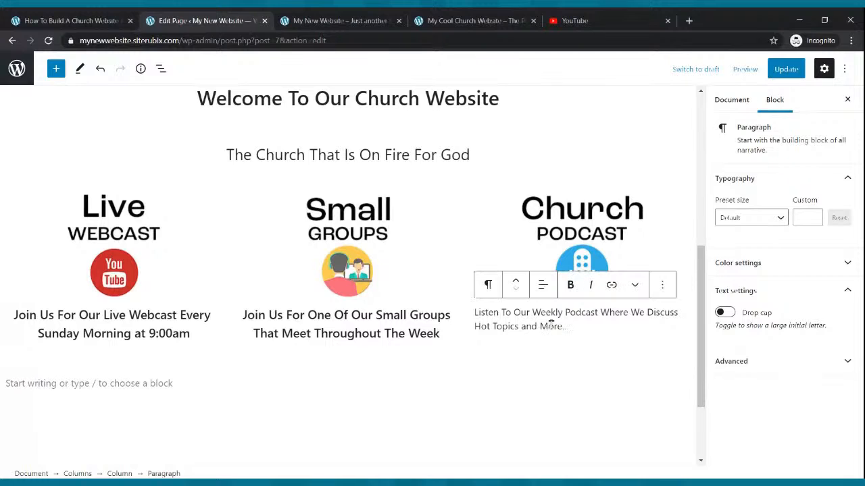
- Make the podcast caption bold, centred and size 22, then update the page
{"action": "left_click_drag", "start_coordinate": [567, 327], "coordinate": [477, 312]}
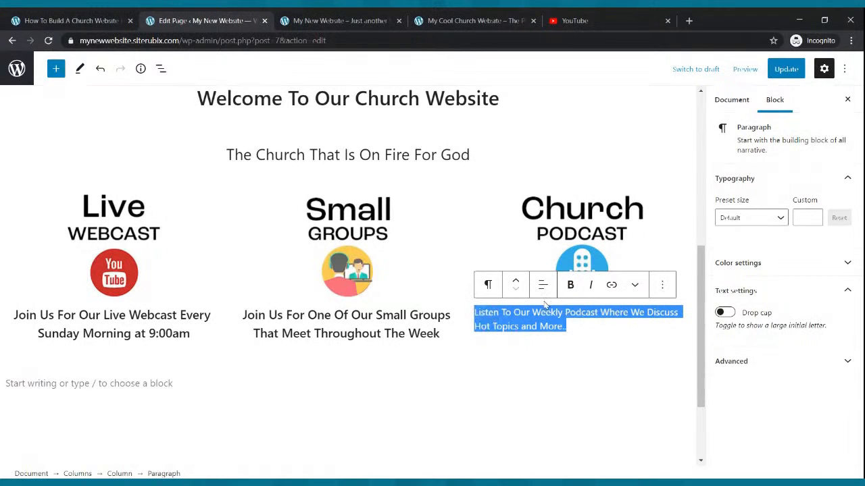
{"action": "left_click", "coordinate": [570, 285]}
{"action": "left_click", "coordinate": [544, 286]}
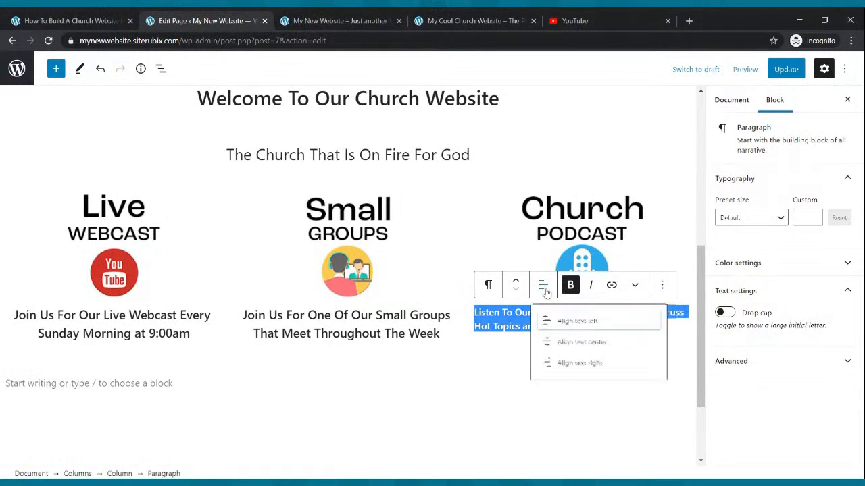
{"action": "left_click", "coordinate": [566, 343]}
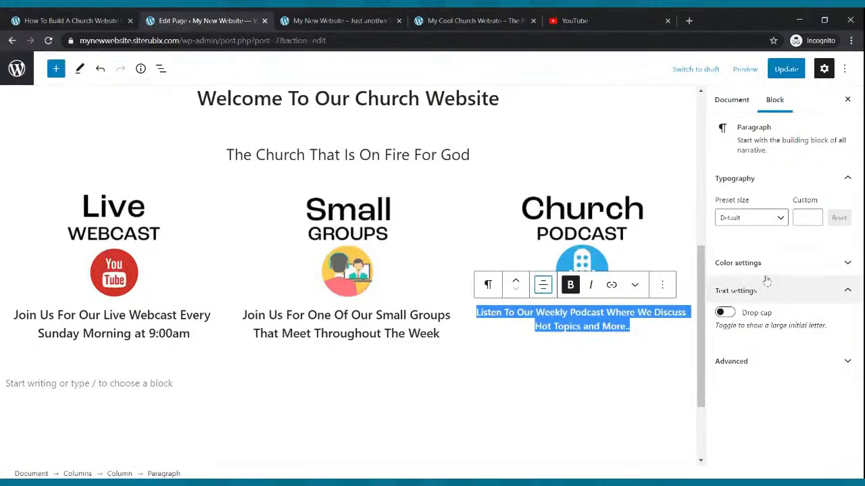
{"action": "left_click", "coordinate": [815, 216]}
{"action": "left_click", "coordinate": [815, 216]}
{"action": "left_click", "coordinate": [815, 215]}
{"action": "left_click", "coordinate": [815, 215]}
{"action": "left_click", "coordinate": [815, 216]}
{"action": "left_click", "coordinate": [815, 216]}
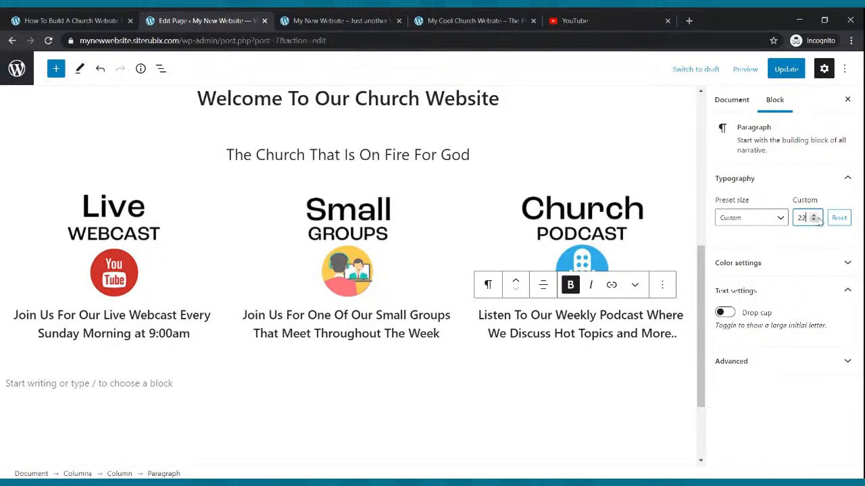
{"action": "left_click", "coordinate": [780, 74]}
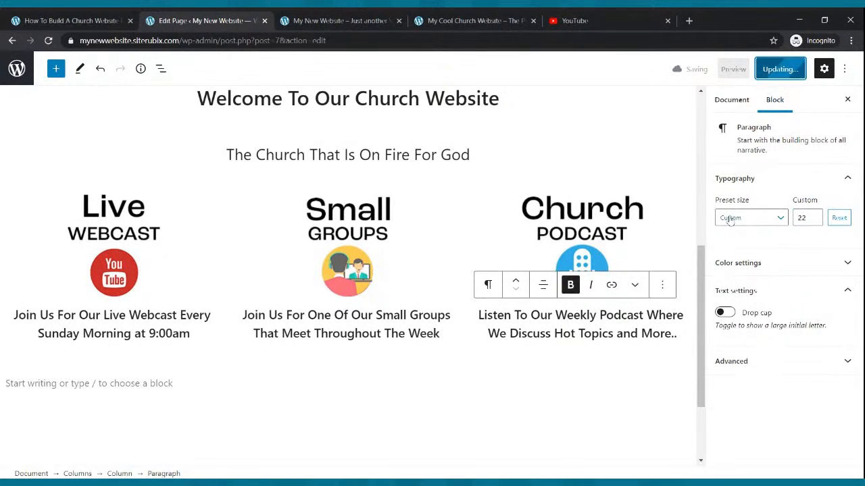
{"action": "left_click", "coordinate": [385, 20]}
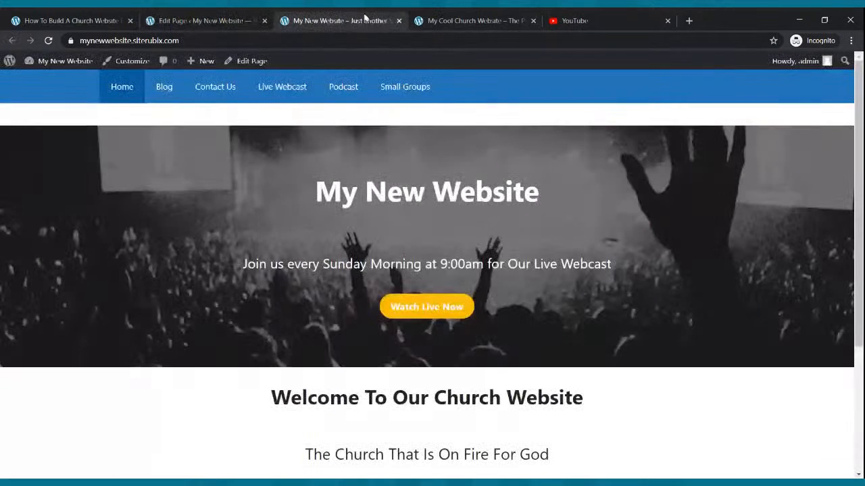
- Reload the live site and scroll down to check the three captioned icon columns
{"action": "left_click", "coordinate": [48, 40]}
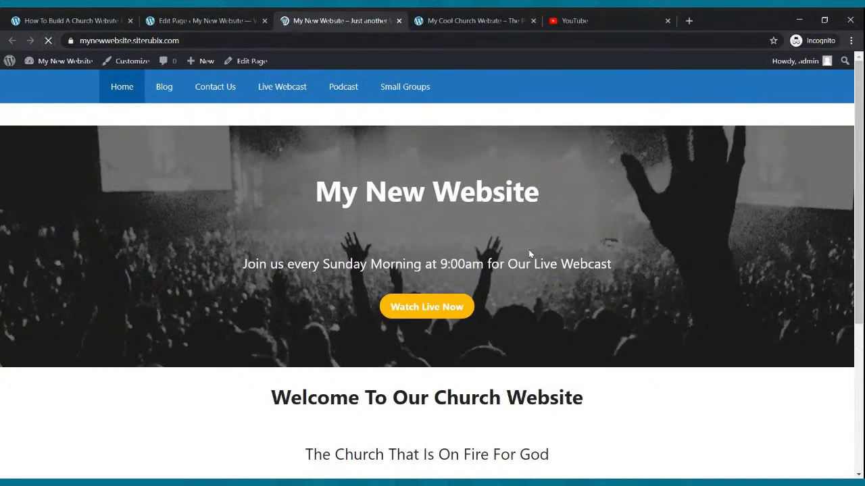
{"action": "scroll", "coordinate": [534, 253], "scroll_direction": "down", "scroll_amount": 2}
{"action": "scroll", "coordinate": [535, 253], "scroll_direction": "down", "scroll_amount": 3}
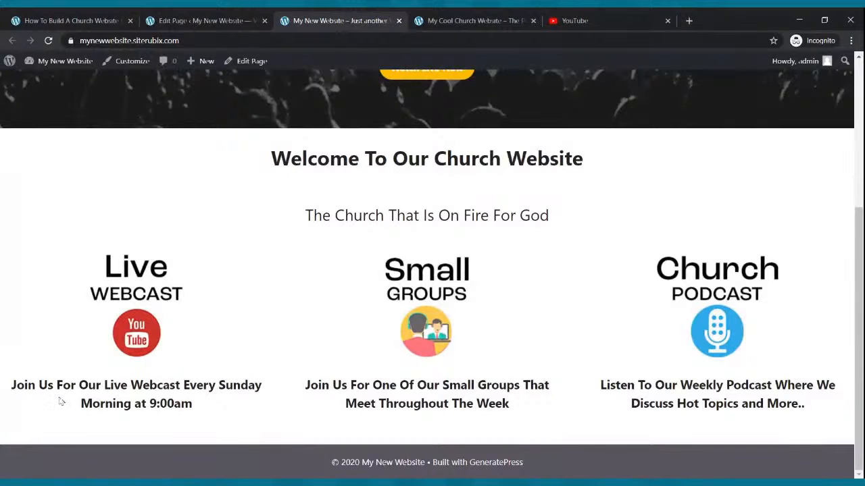
{"action": "left_click", "coordinate": [182, 19]}
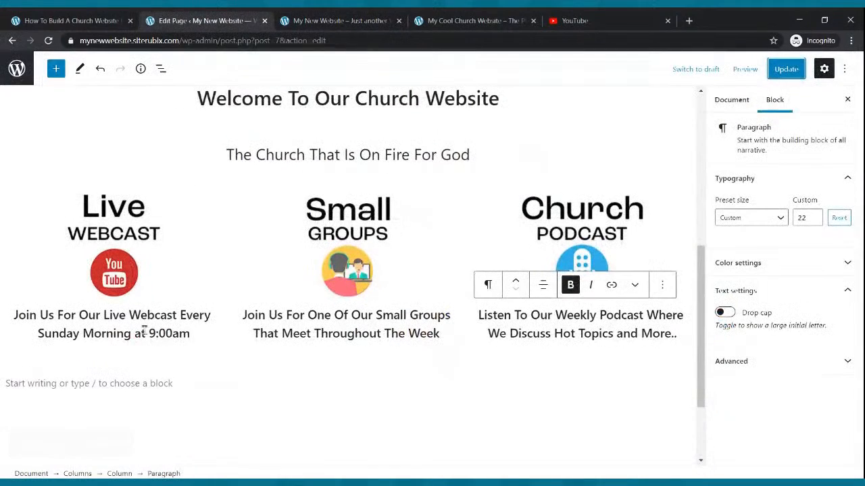
- Remove bold from the webcast, small groups and podcast captions and update the page
{"action": "left_click_drag", "start_coordinate": [199, 333], "coordinate": [13, 312]}
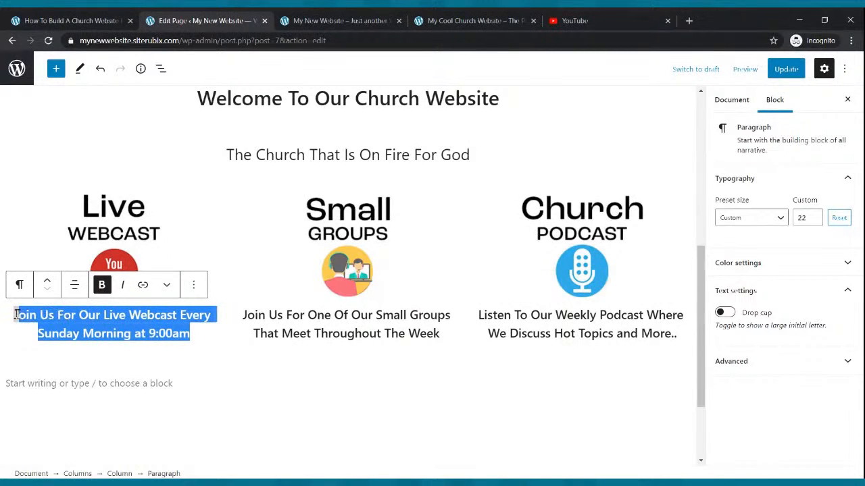
{"action": "left_click", "coordinate": [102, 286]}
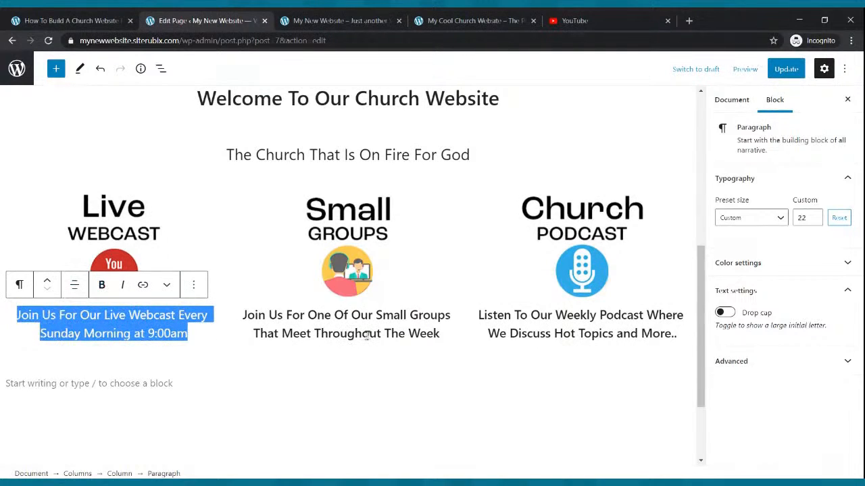
{"action": "mouse_move", "coordinate": [443, 334]}
{"action": "left_mouse_down"}
{"action": "mouse_move", "coordinate": [245, 320]}
{"action": "mouse_move", "coordinate": [440, 334]}
{"action": "left_mouse_up"}
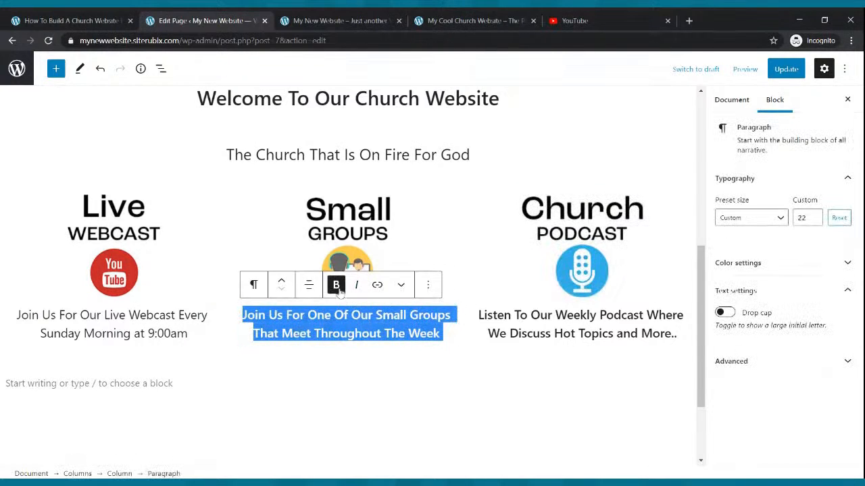
{"action": "left_click", "coordinate": [334, 285]}
{"action": "left_click", "coordinate": [522, 328]}
{"action": "left_click", "coordinate": [570, 285]}
{"action": "left_click", "coordinate": [316, 331]}
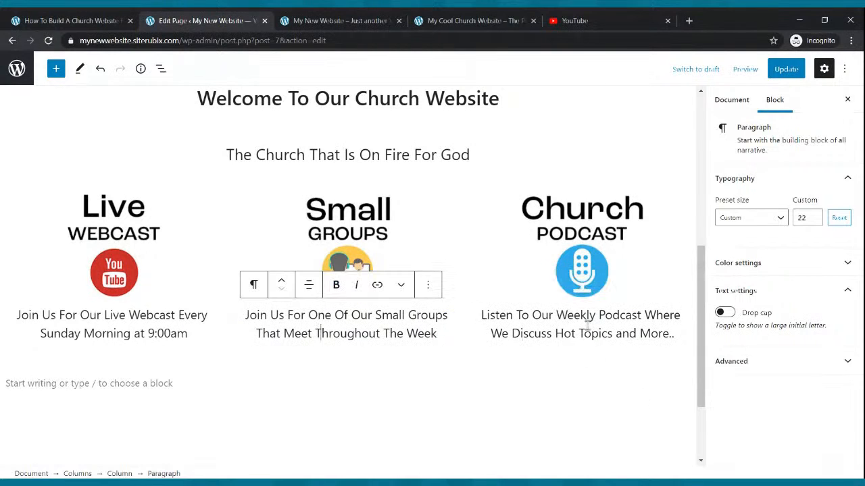
{"action": "left_click", "coordinate": [586, 326]}
{"action": "left_click", "coordinate": [786, 68]}
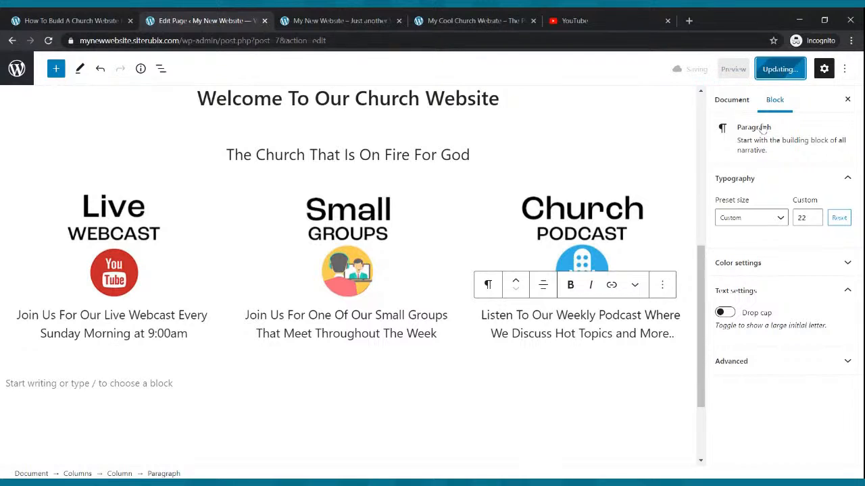
{"action": "left_click", "coordinate": [336, 20]}
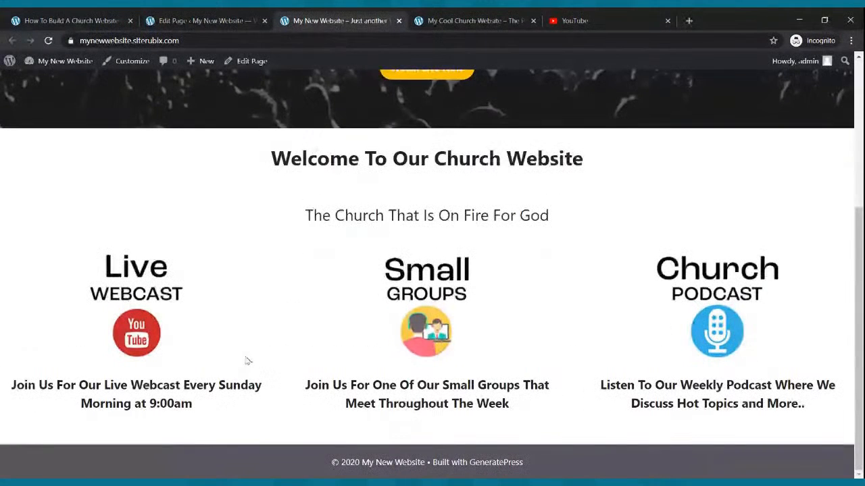
- Refresh the live Home page and scroll through it to confirm the regular-weight captions
{"action": "left_click", "coordinate": [50, 41]}
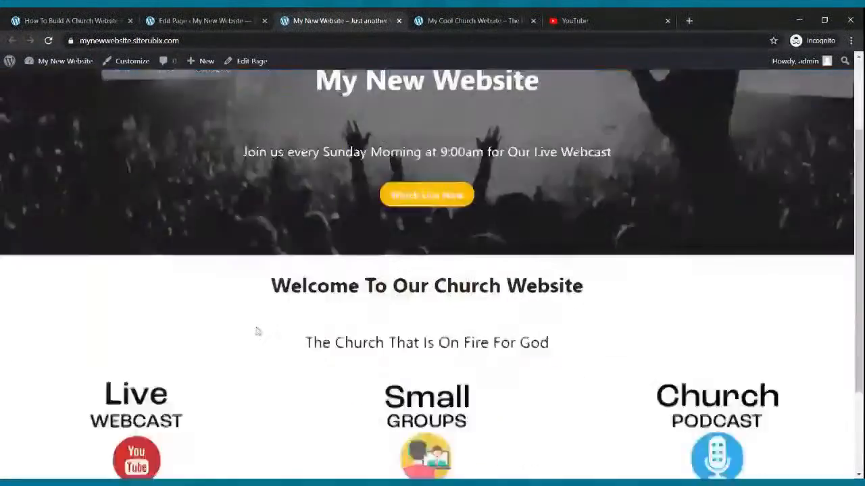
{"action": "scroll", "coordinate": [261, 334], "scroll_direction": "up", "scroll_amount": 4}
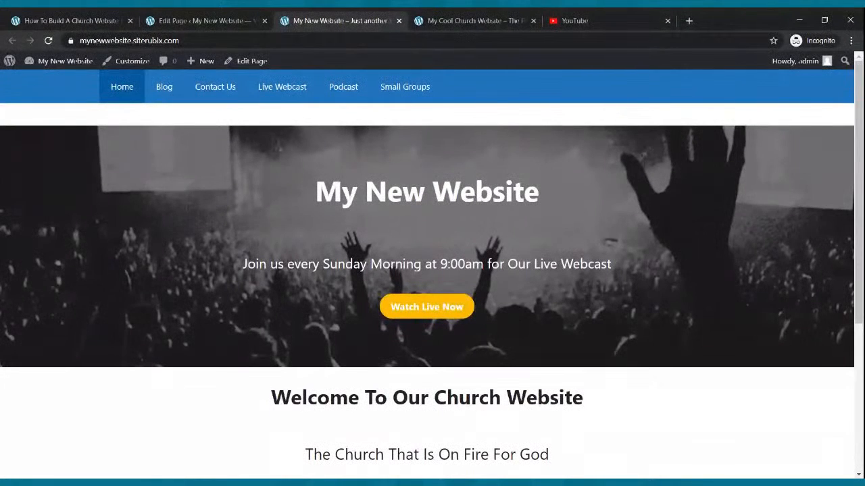
{"action": "scroll", "coordinate": [202, 172], "scroll_direction": "down", "scroll_amount": 4}
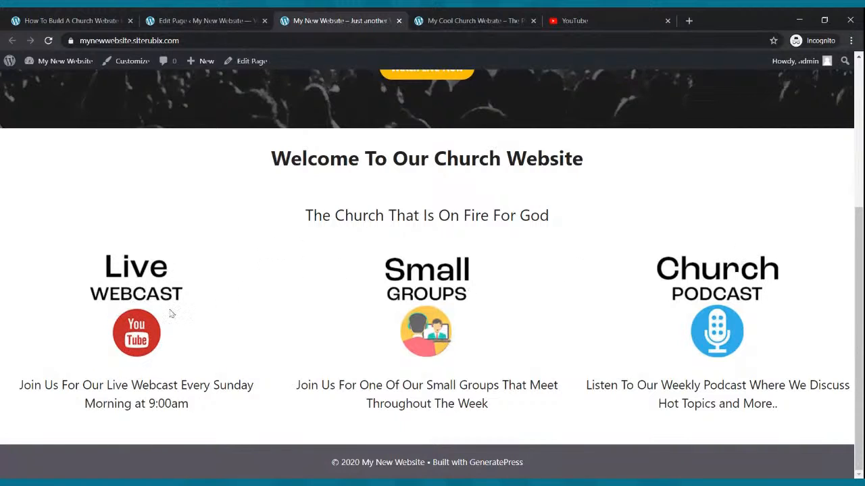
{"action": "left_click", "coordinate": [202, 20]}
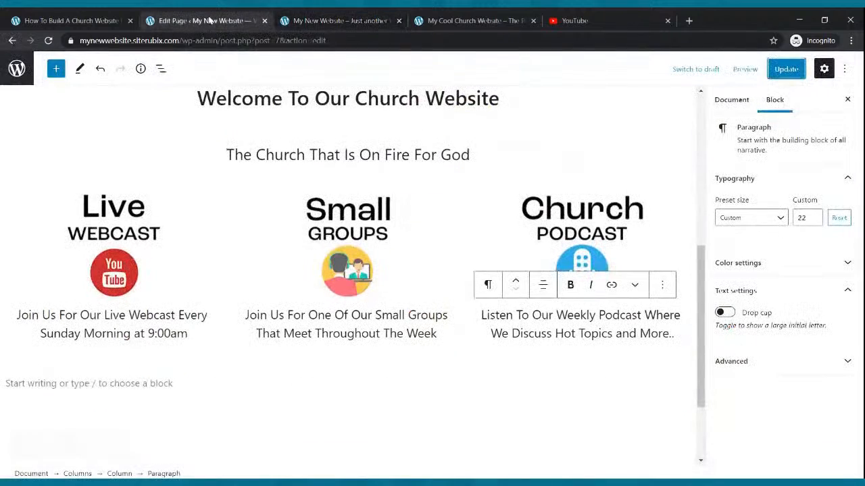
- Visit the live site's Live Webcast page and select its URL for linking the image
{"action": "left_click", "coordinate": [112, 250]}
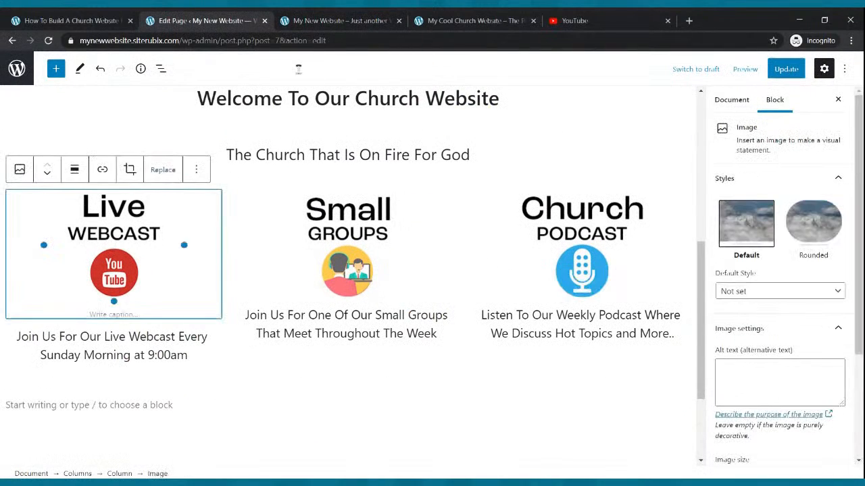
{"action": "left_click", "coordinate": [328, 26]}
{"action": "scroll", "coordinate": [337, 203], "scroll_direction": "up", "scroll_amount": 5}
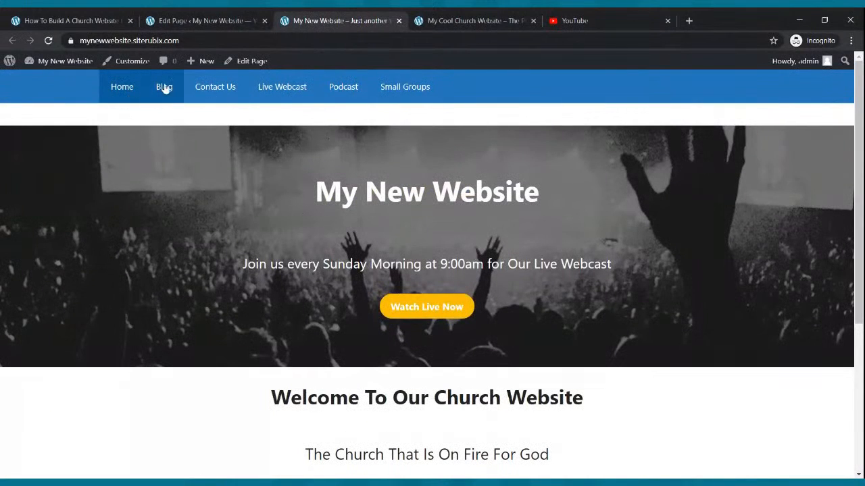
{"action": "left_click", "coordinate": [339, 94]}
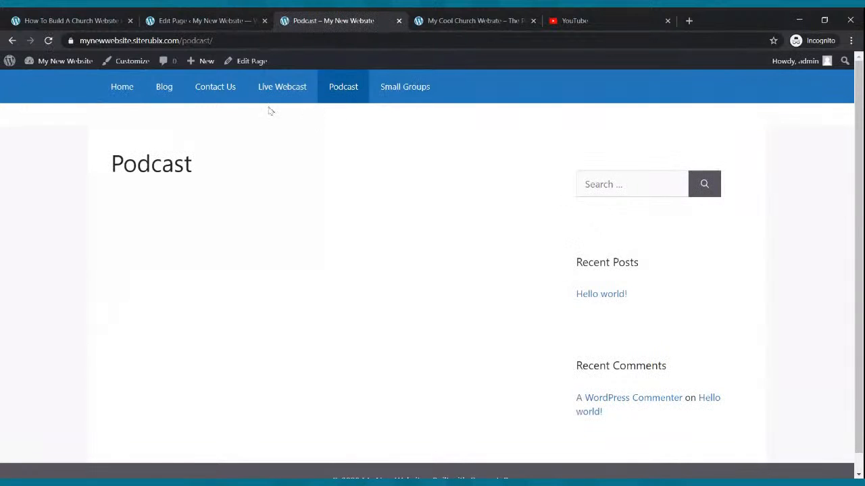
{"action": "left_click", "coordinate": [128, 93]}
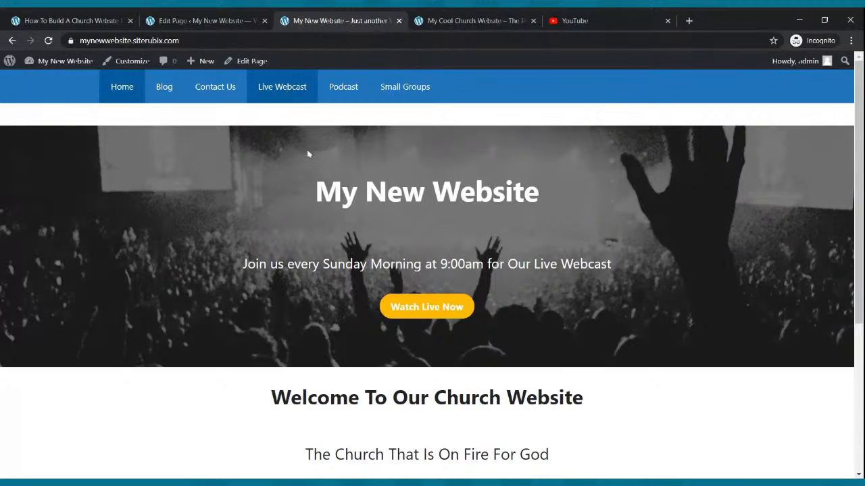
{"action": "left_click", "coordinate": [302, 90]}
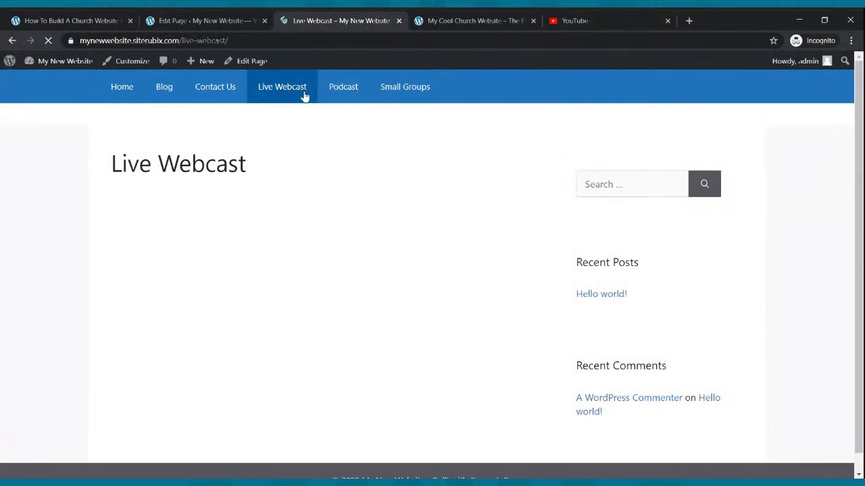
{"action": "left_click", "coordinate": [227, 41]}
{"action": "key", "text": "ctrl+c"}
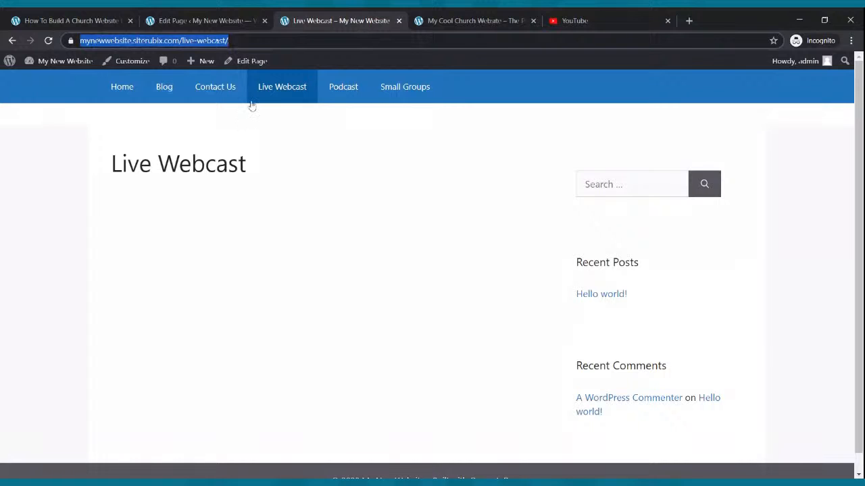
{"action": "left_click", "coordinate": [209, 22]}
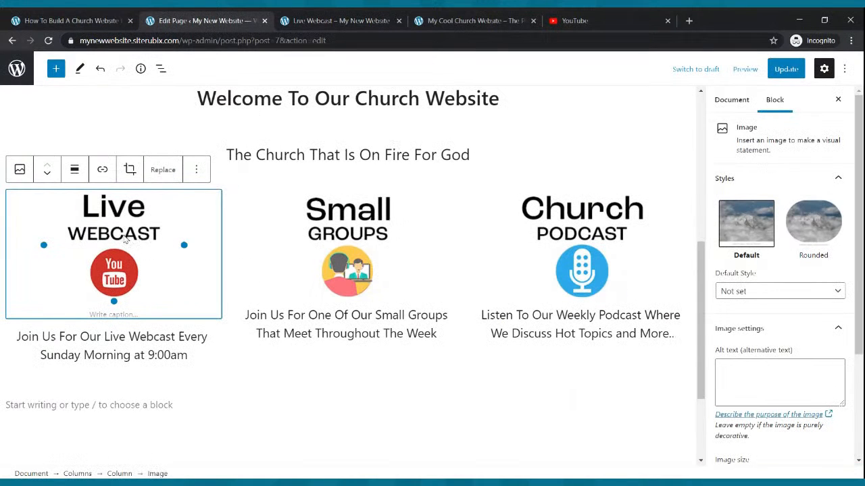
- Link the Live Webcast image to the site's /live-webcast/ page
{"action": "left_click", "coordinate": [103, 172]}
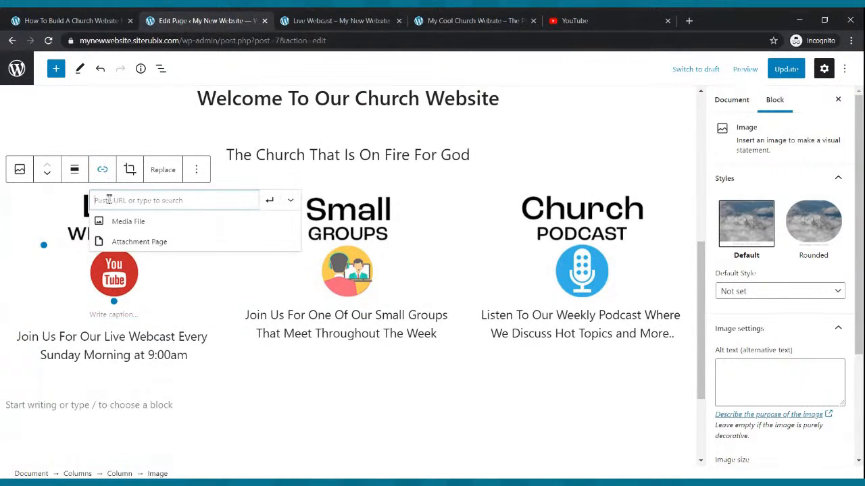
{"action": "key", "text": "ctrl+v"}
{"action": "left_click", "coordinate": [269, 202]}
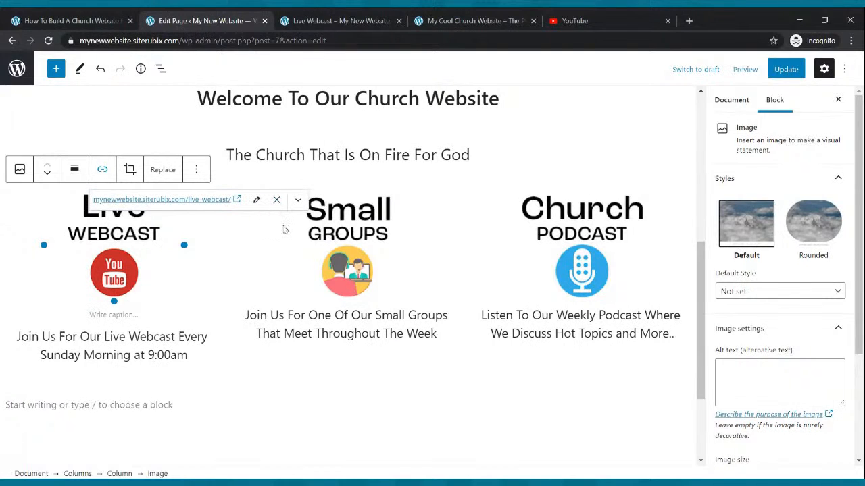
- Select the Small Groups image, check the live Live Webcast page, then return to the editor
{"action": "left_click", "coordinate": [327, 223]}
{"action": "left_click", "coordinate": [334, 20]}
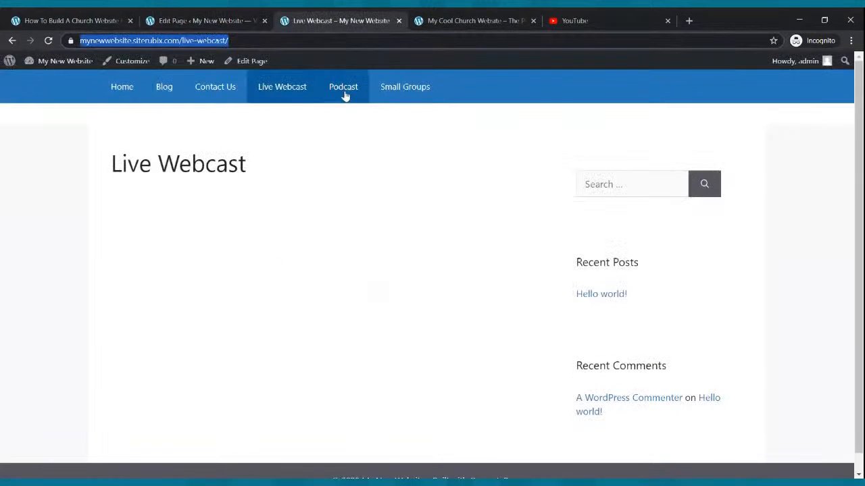
{"action": "left_click", "coordinate": [396, 87]}
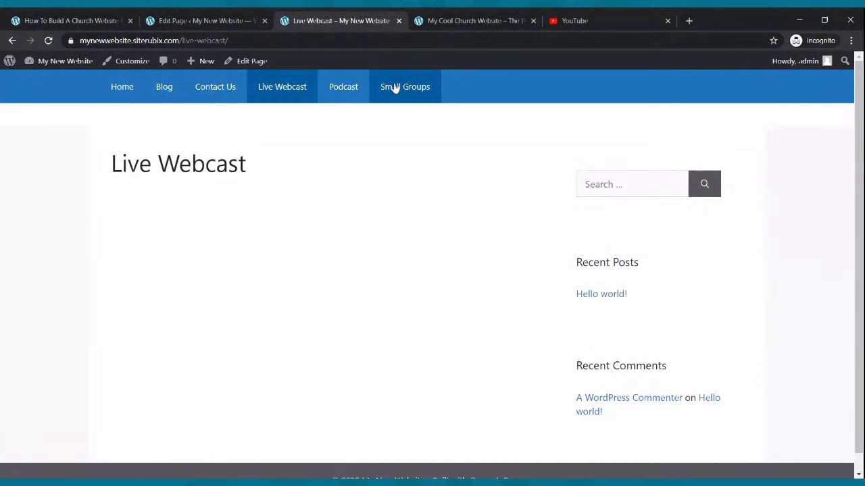
{"action": "left_click", "coordinate": [226, 21]}
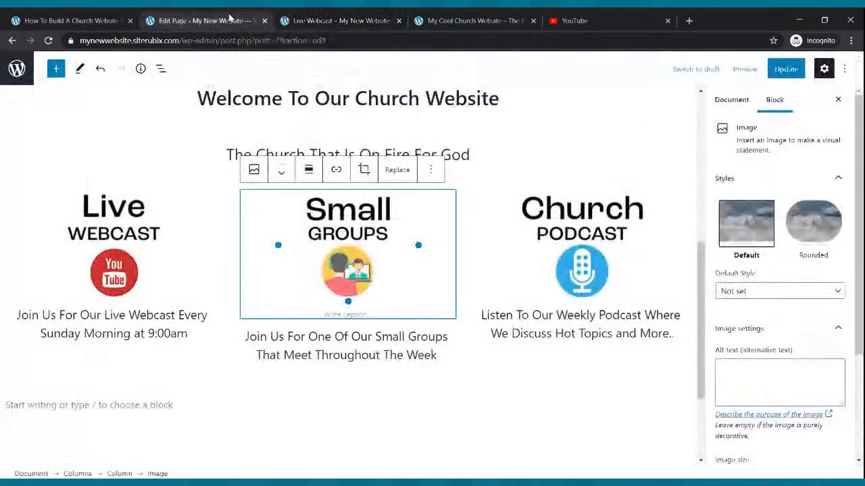
- Link the Small Groups image to its page, select Church Podcast, and check the published Live Webcast page
{"action": "left_click", "coordinate": [336, 170]}
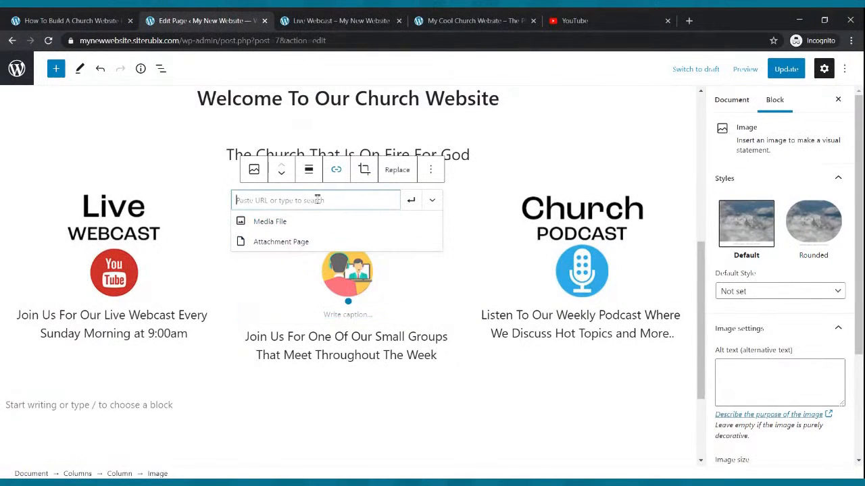
{"action": "type", "text": "https://mynewwebsite.siterubix.com/small-groups/"}
{"action": "left_click", "coordinate": [411, 201]}
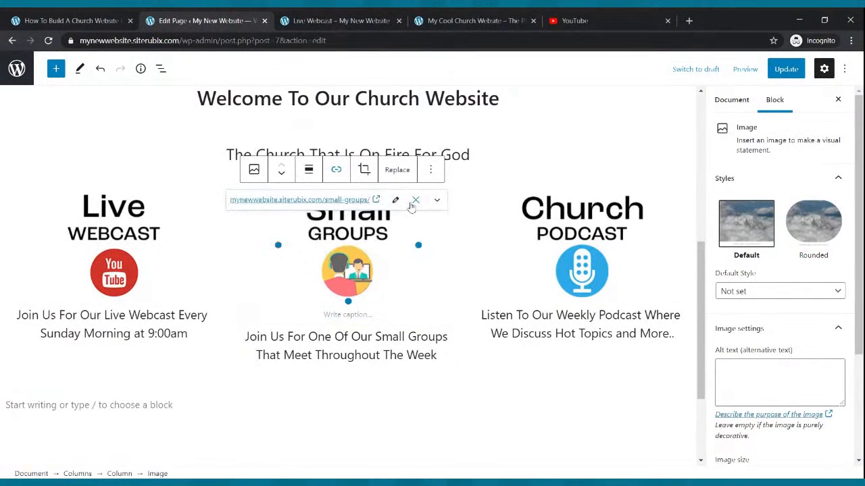
{"action": "left_click", "coordinate": [558, 220]}
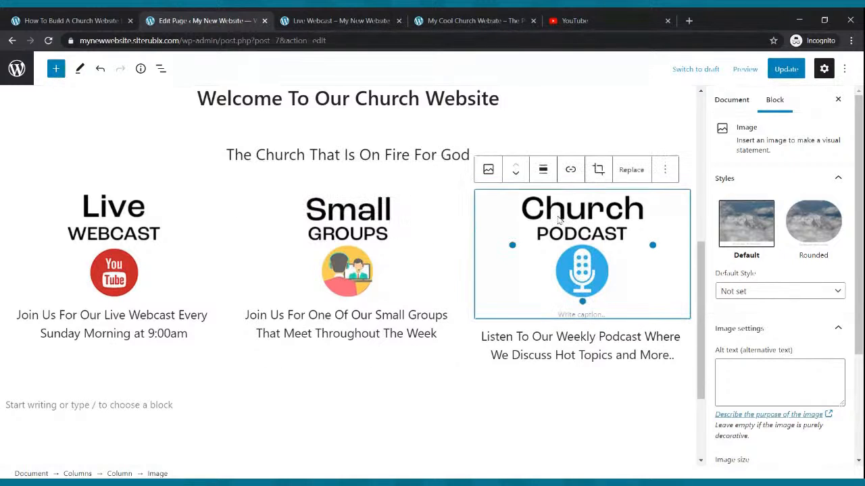
{"action": "left_click", "coordinate": [302, 17]}
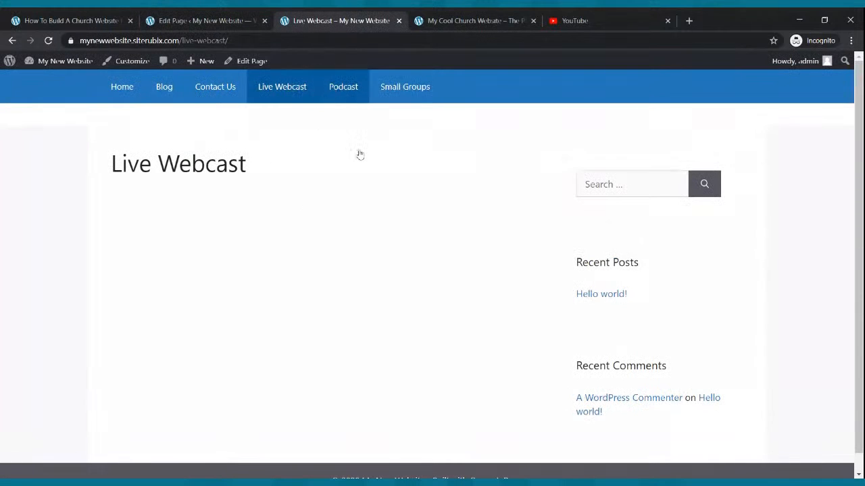
{"action": "left_click", "coordinate": [245, 17]}
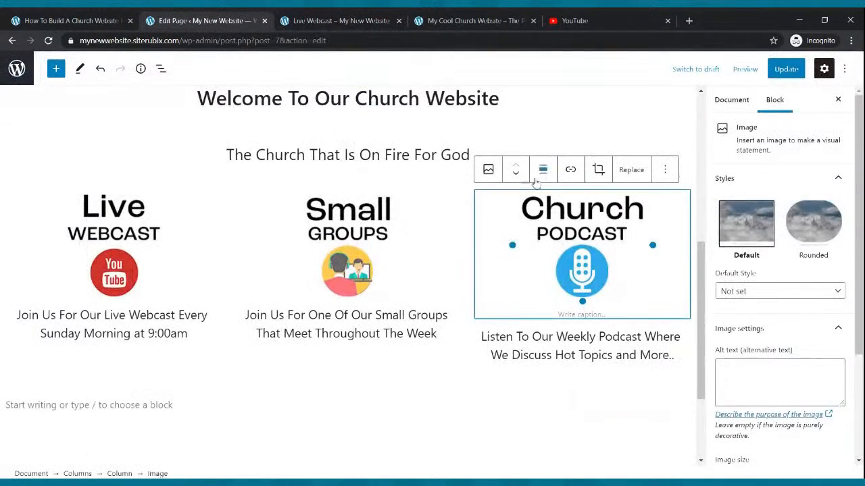
- Link the Church Podcast image to the /podcast/ page and save the Home page
{"action": "left_click", "coordinate": [571, 170]}
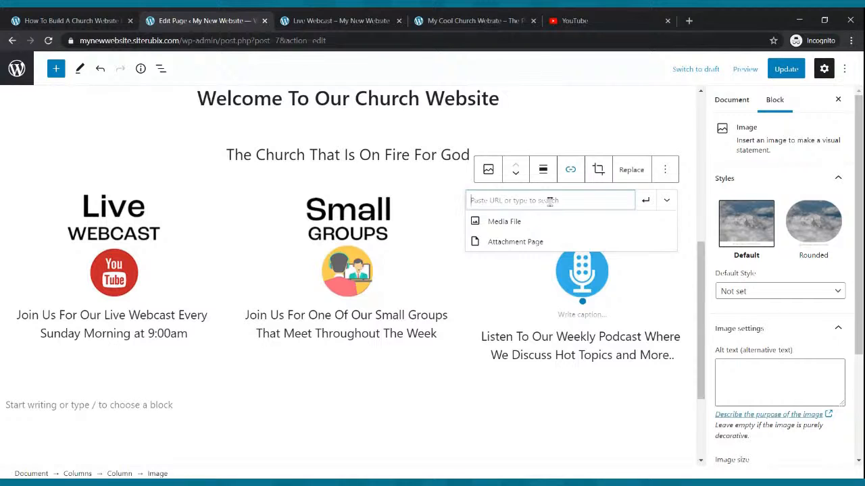
{"action": "type", "text": "https://mynewwebsite.siterubix.com/podcast/"}
{"action": "left_click", "coordinate": [644, 202]}
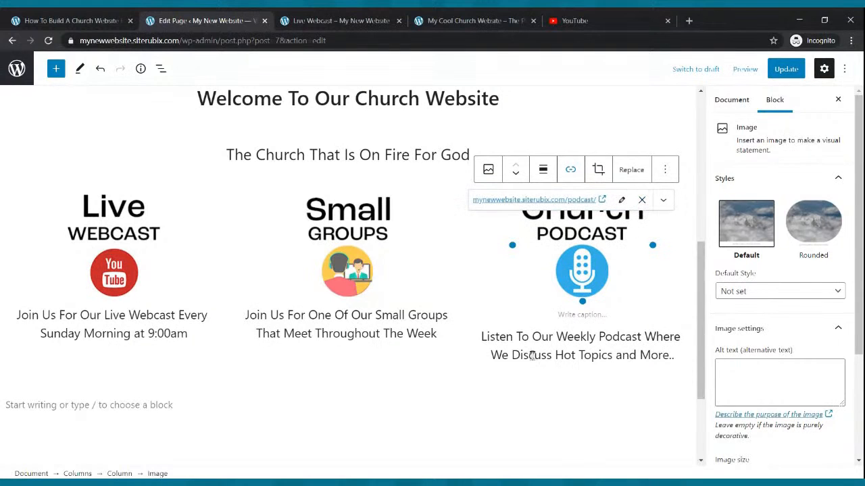
{"action": "left_click", "coordinate": [491, 393]}
{"action": "left_click", "coordinate": [786, 71]}
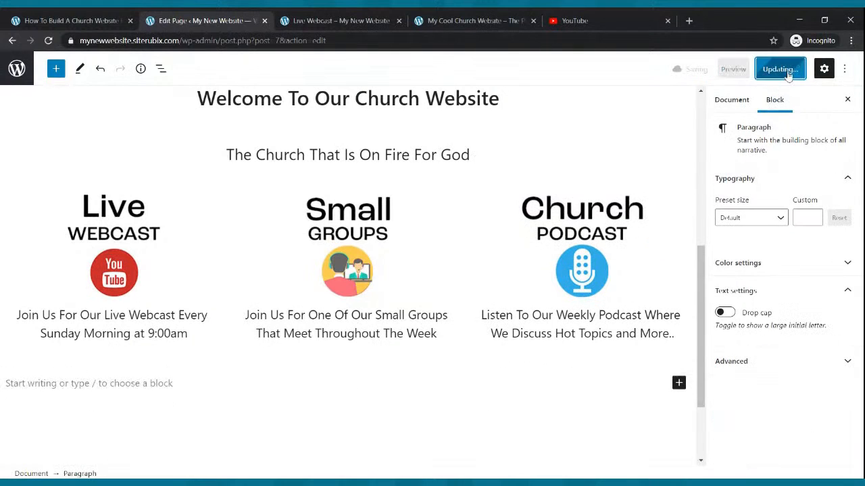
- Reload the live site and review the published Live Webcast, Home and Small Groups pages
{"action": "left_click", "coordinate": [341, 20]}
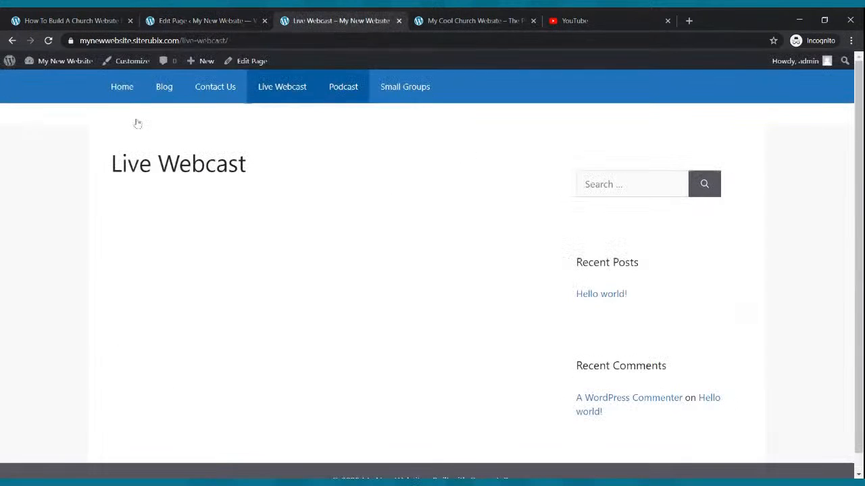
{"action": "left_click", "coordinate": [48, 41]}
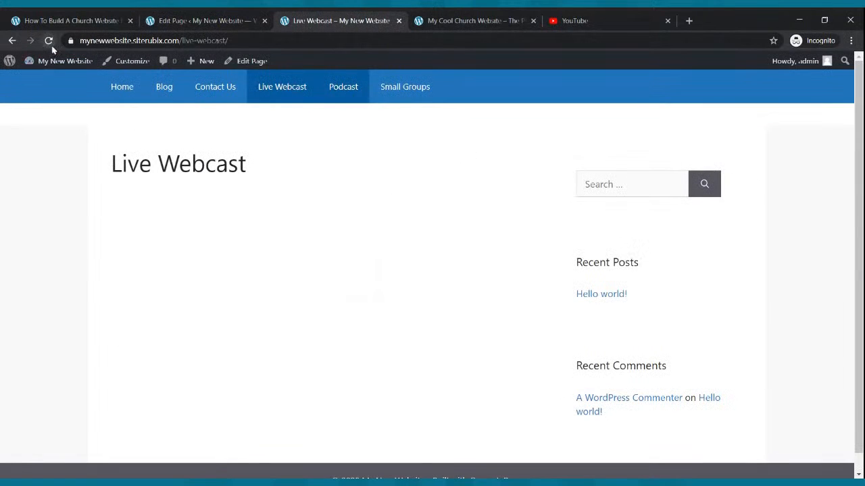
{"action": "left_click", "coordinate": [123, 89]}
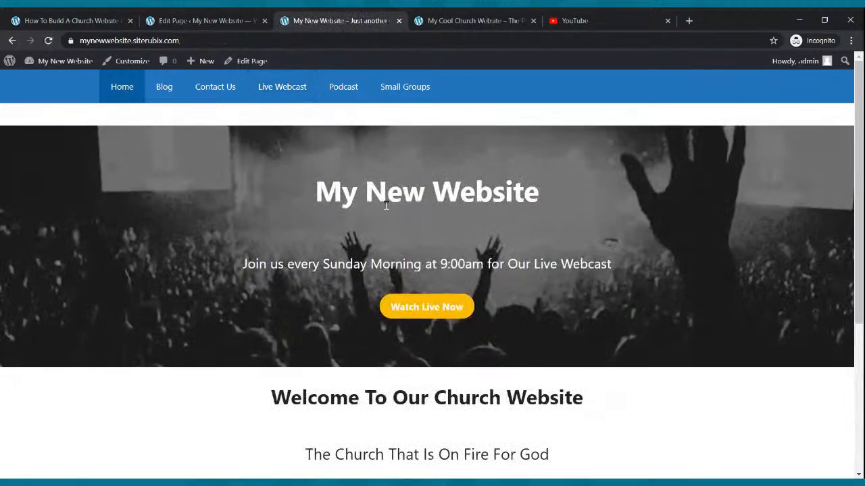
{"action": "scroll", "coordinate": [72, 323], "scroll_direction": "down", "scroll_amount": 5}
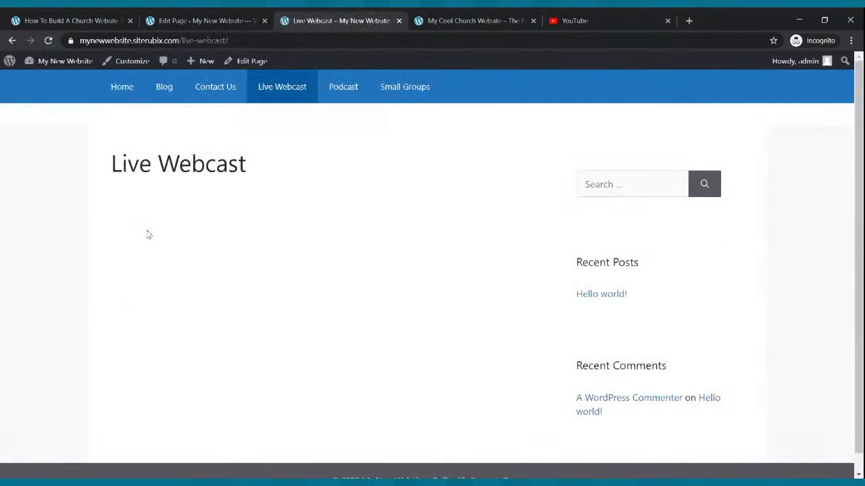
{"action": "left_click", "coordinate": [121, 88]}
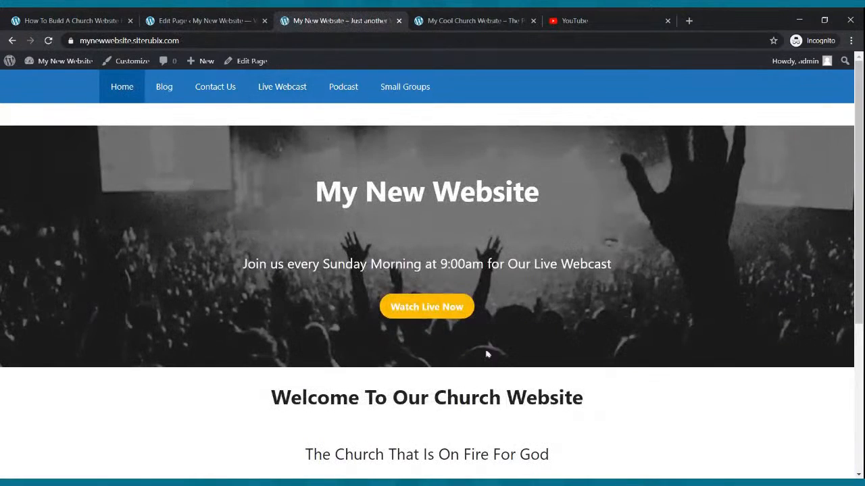
{"action": "scroll", "coordinate": [486, 354], "scroll_direction": "down", "scroll_amount": 5}
{"action": "left_click", "coordinate": [446, 321]}
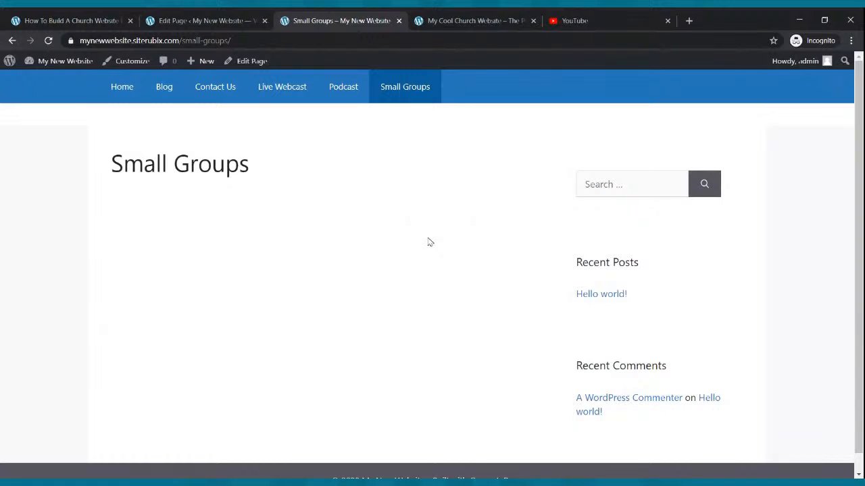
{"action": "mouse_move", "coordinate": [84, 64]}
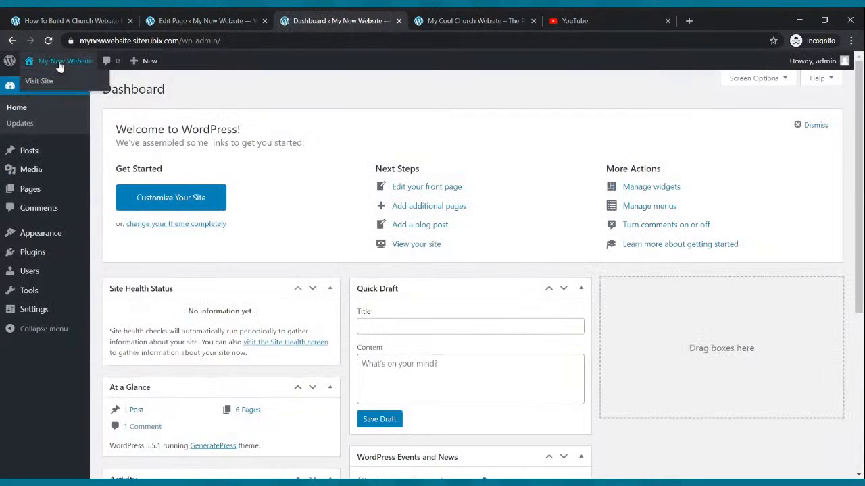
- Compare the live front page with the reference church site, then return to the Pages list
{"action": "left_click", "coordinate": [50, 82]}
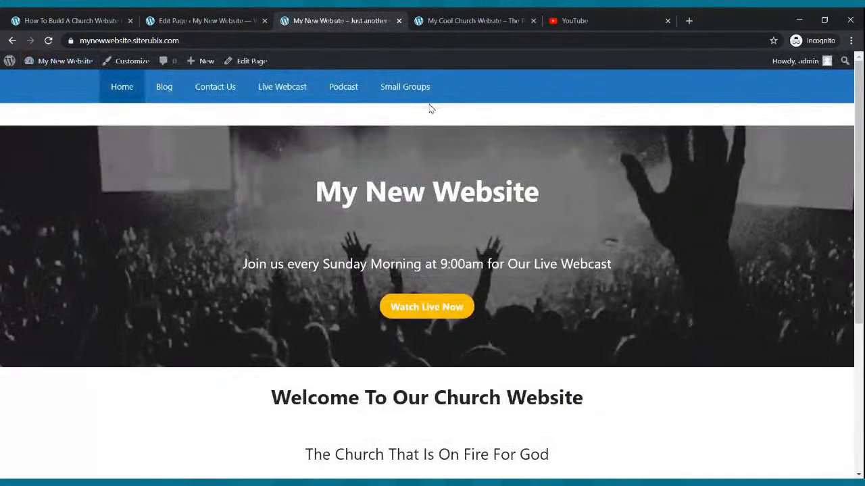
{"action": "scroll", "coordinate": [595, 269], "scroll_direction": "down", "scroll_amount": 4}
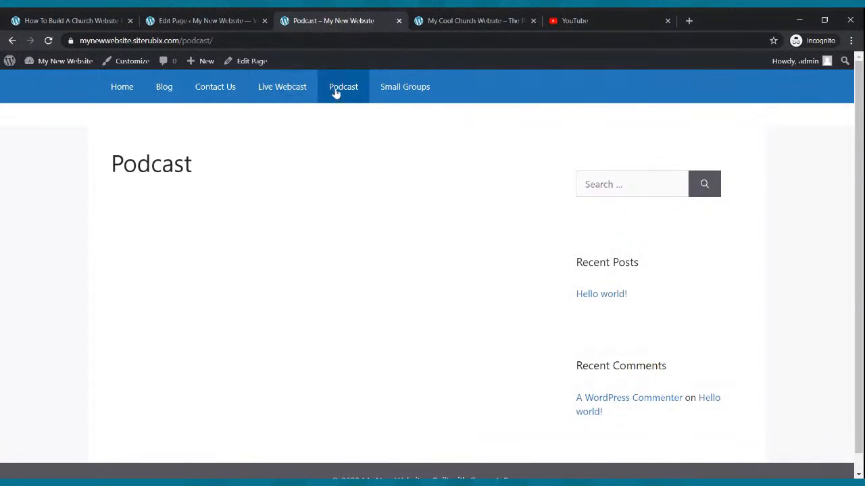
{"action": "left_click", "coordinate": [453, 21]}
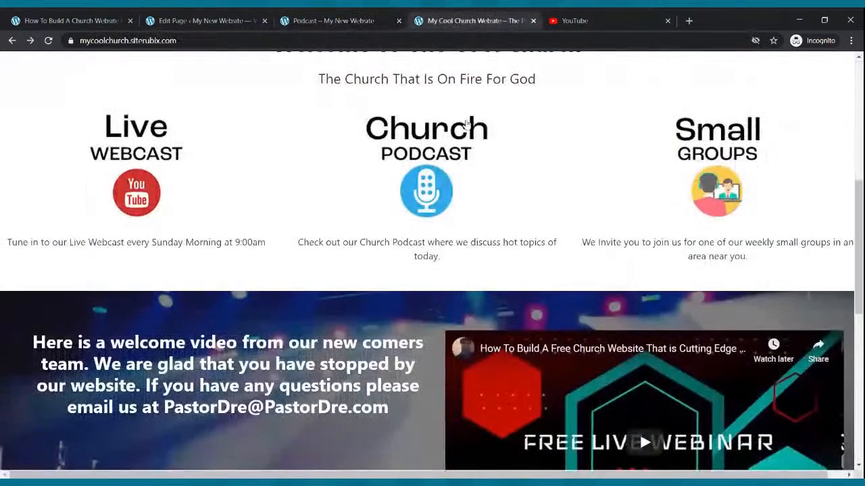
{"action": "scroll", "coordinate": [405, 125], "scroll_direction": "up", "scroll_amount": 5}
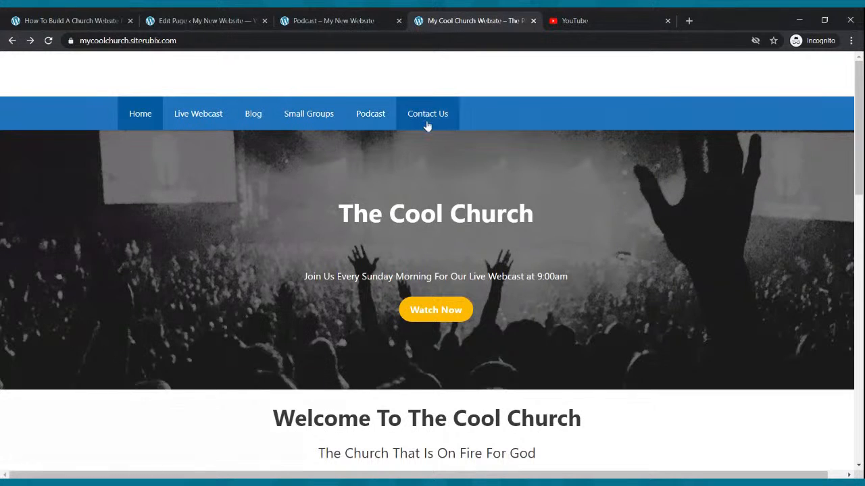
{"action": "left_click", "coordinate": [207, 19]}
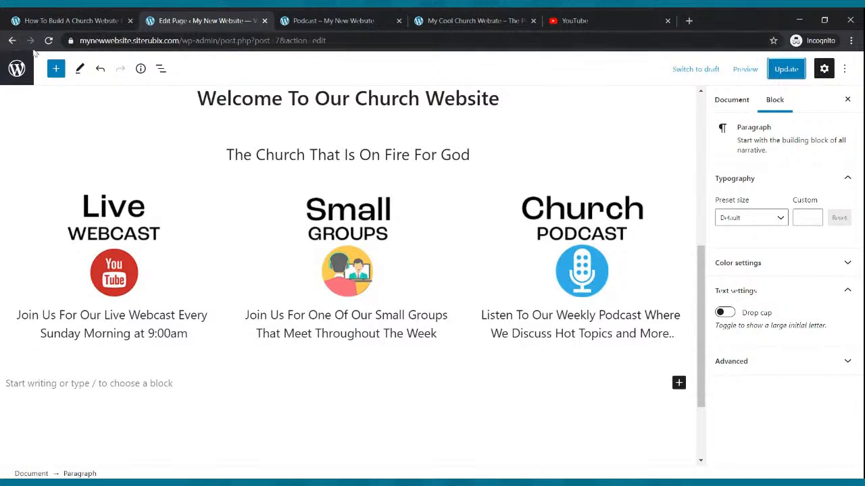
{"action": "left_click", "coordinate": [12, 41]}
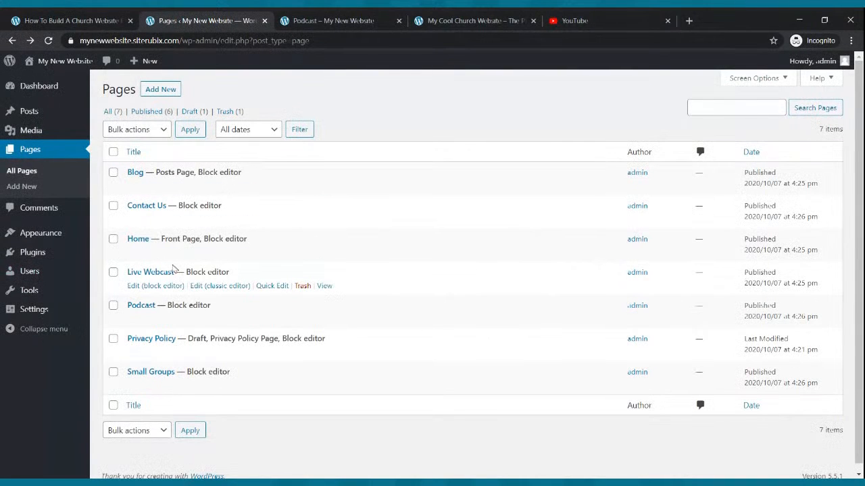
- In Appearance > Menus, move Small Groups up below Blog, checking the reference site's order
{"action": "left_click", "coordinate": [59, 234]}
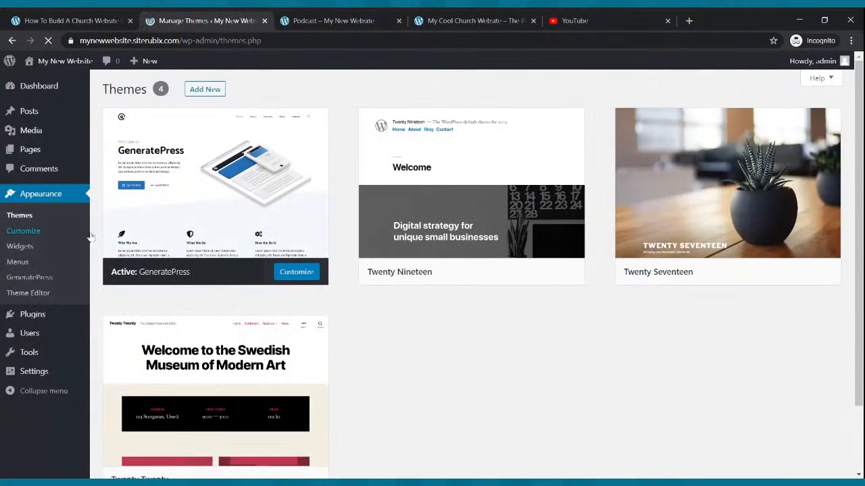
{"action": "left_click", "coordinate": [20, 263]}
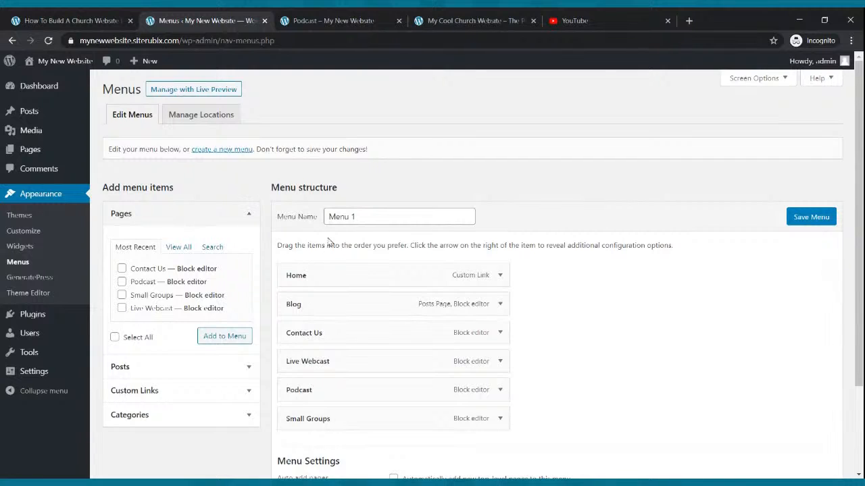
{"action": "scroll", "coordinate": [329, 241], "scroll_direction": "down", "scroll_amount": 2}
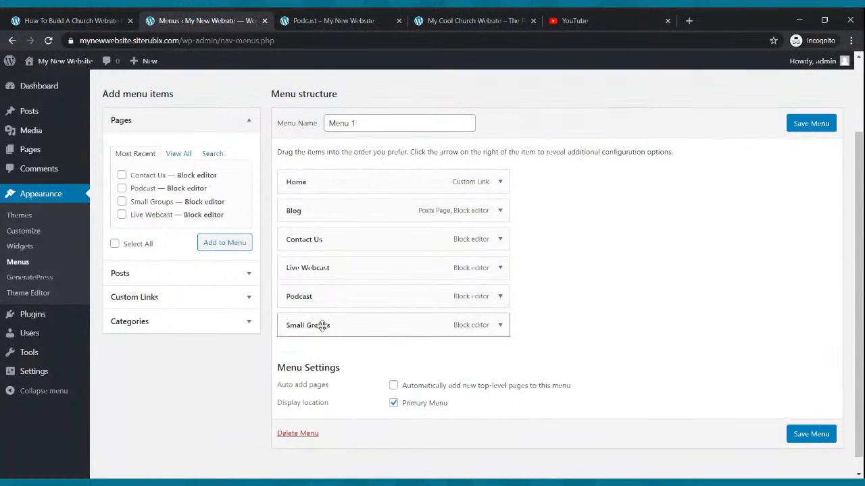
{"action": "left_click_drag", "start_coordinate": [354, 325], "coordinate": [341, 249]}
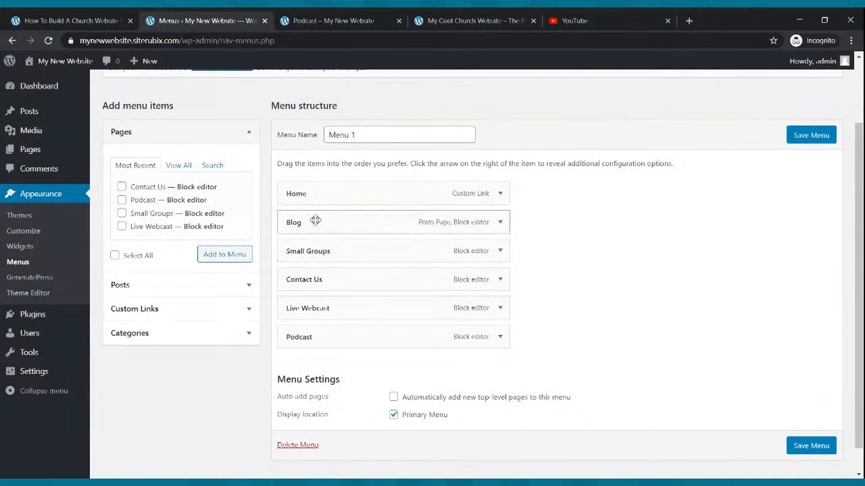
{"action": "left_click", "coordinate": [439, 20]}
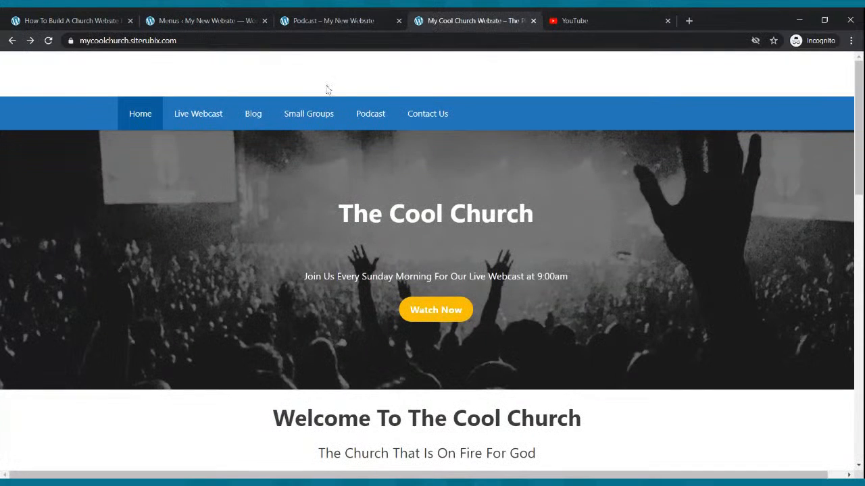
{"action": "left_click", "coordinate": [211, 21]}
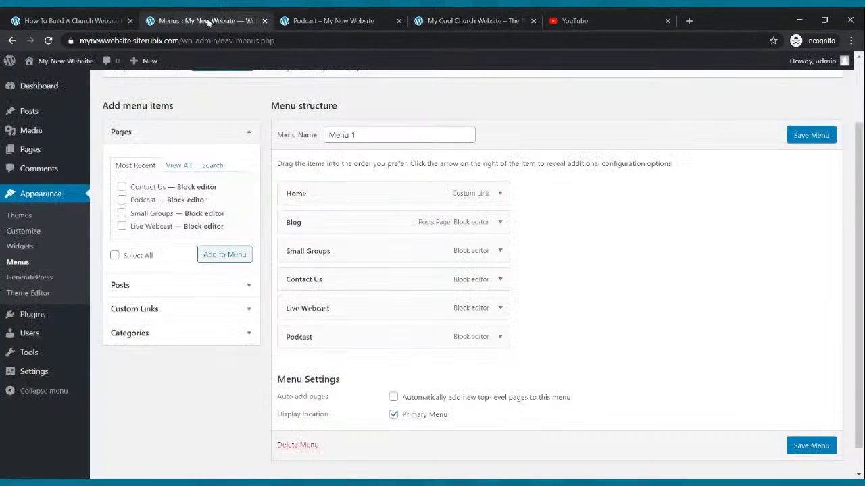
- Move Live Webcast below Home and Podcast above Contact Us, then save the menu
{"action": "left_click_drag", "start_coordinate": [303, 308], "coordinate": [350, 220]}
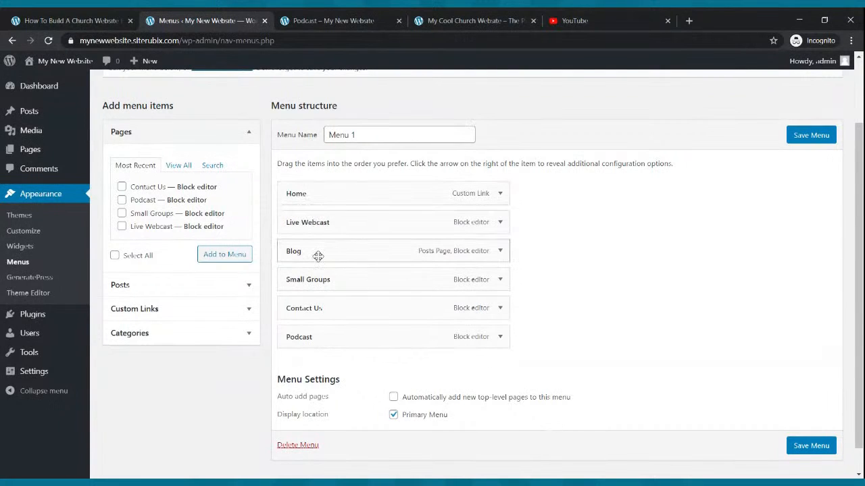
{"action": "left_click", "coordinate": [447, 18]}
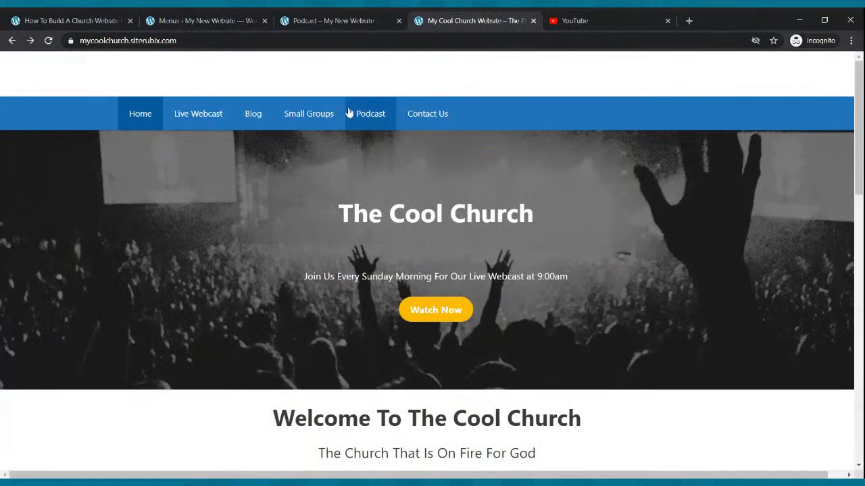
{"action": "left_click", "coordinate": [223, 21]}
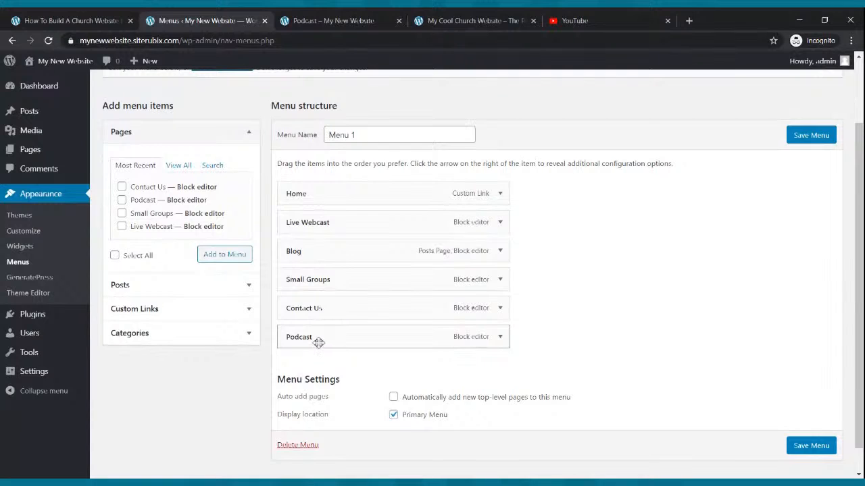
{"action": "left_click_drag", "start_coordinate": [318, 342], "coordinate": [297, 312]}
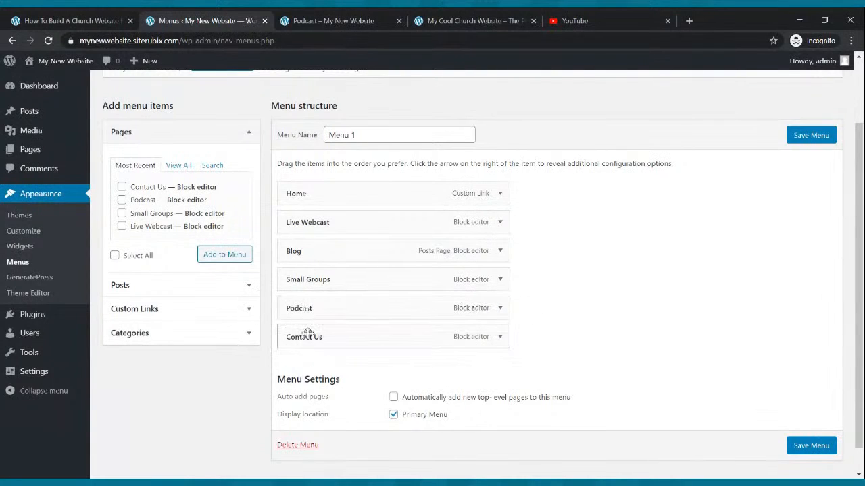
{"action": "left_click", "coordinate": [831, 136]}
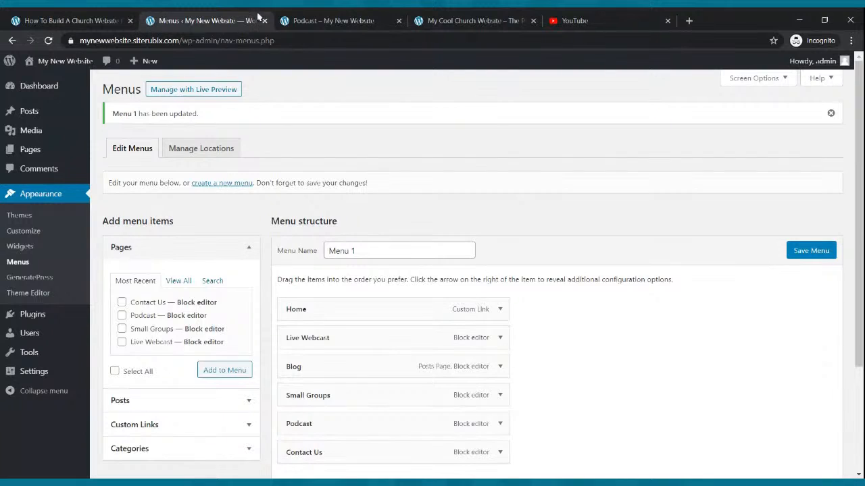
{"action": "left_click", "coordinate": [308, 19]}
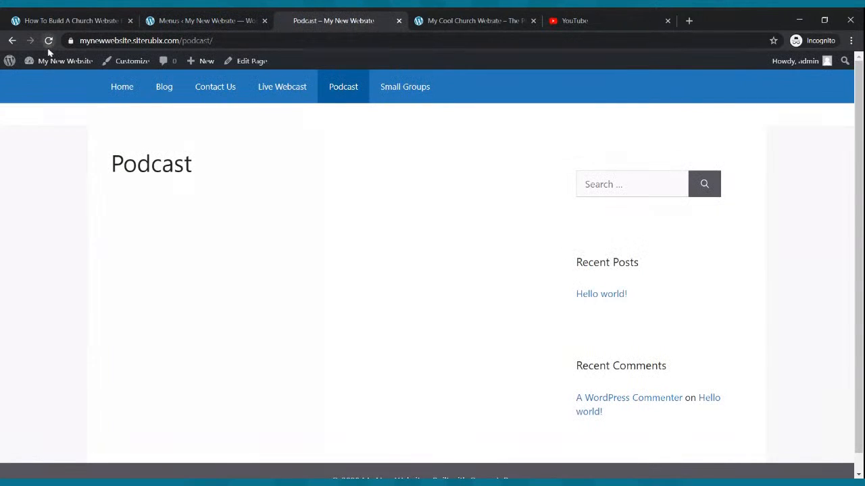
- Reload the live site and test the new menu via Contact Us and Home
{"action": "left_click", "coordinate": [49, 40]}
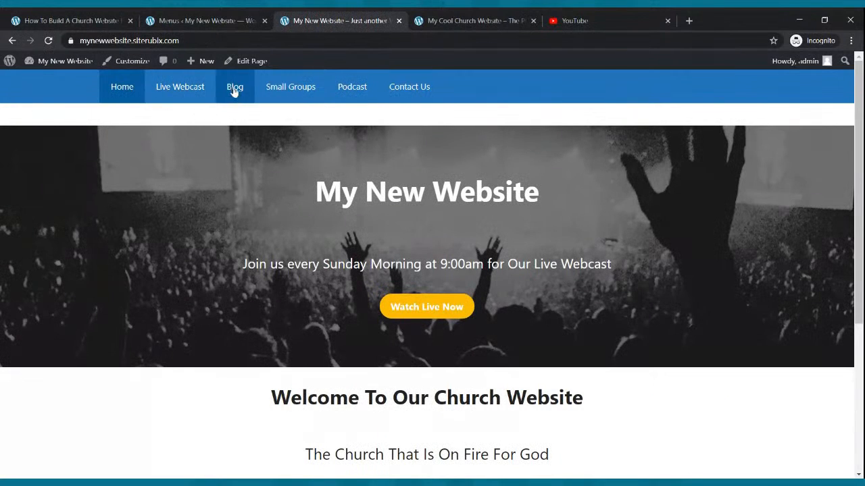
{"action": "left_click", "coordinate": [417, 88]}
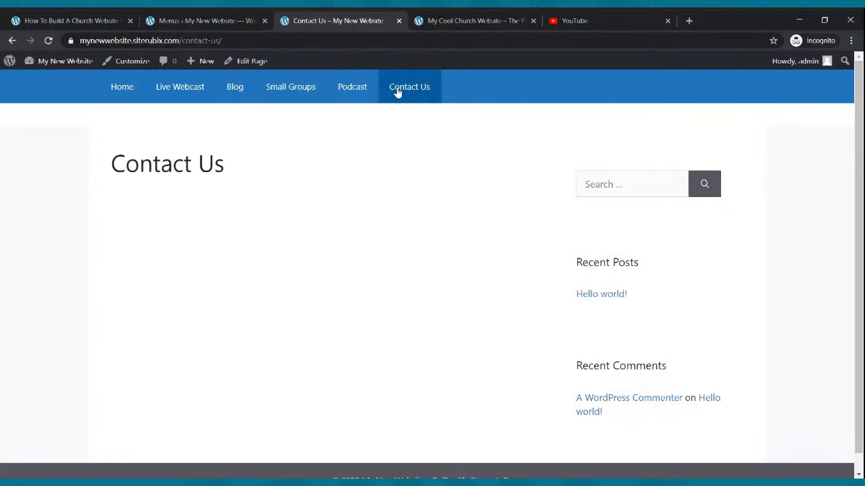
{"action": "left_click", "coordinate": [106, 94]}
{"action": "scroll", "coordinate": [373, 118], "scroll_direction": "down", "scroll_amount": 4}
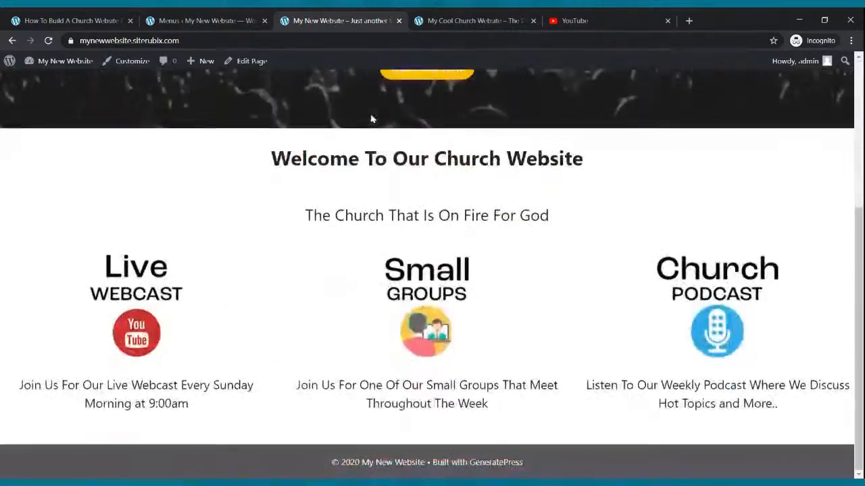
{"action": "scroll", "coordinate": [373, 118], "scroll_direction": "up", "scroll_amount": 3}
- Compare with the reference church site, playing and pausing its welcome video, then return to Menus
{"action": "left_click", "coordinate": [428, 17]}
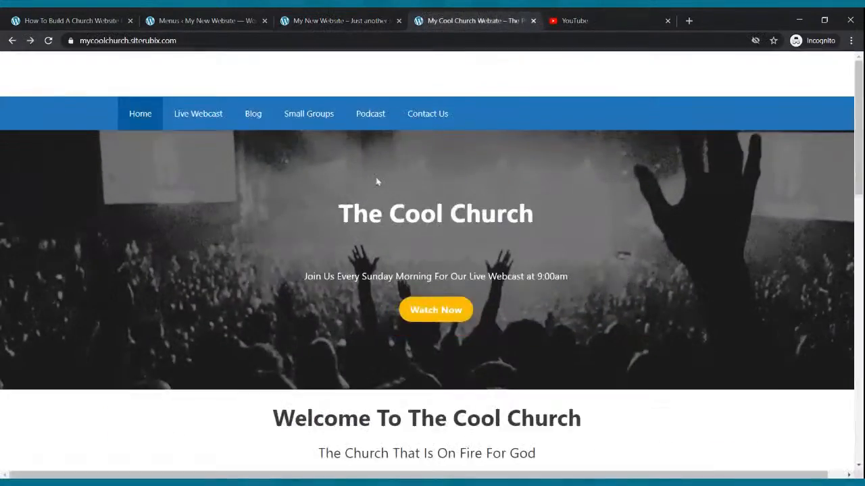
{"action": "scroll", "coordinate": [268, 268], "scroll_direction": "down", "scroll_amount": 8}
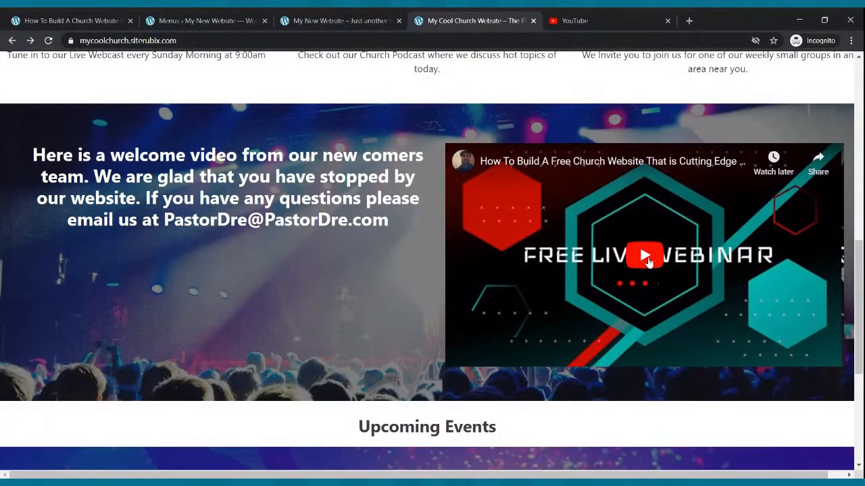
{"action": "left_click", "coordinate": [648, 261]}
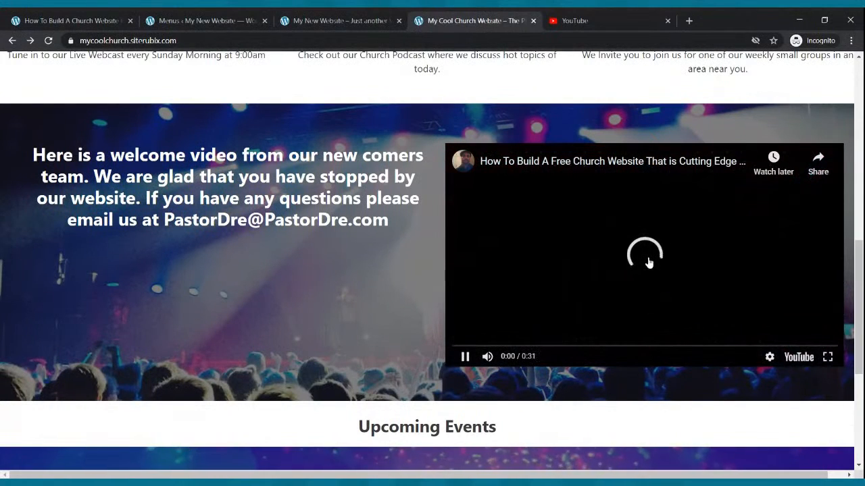
{"action": "left_click", "coordinate": [465, 356]}
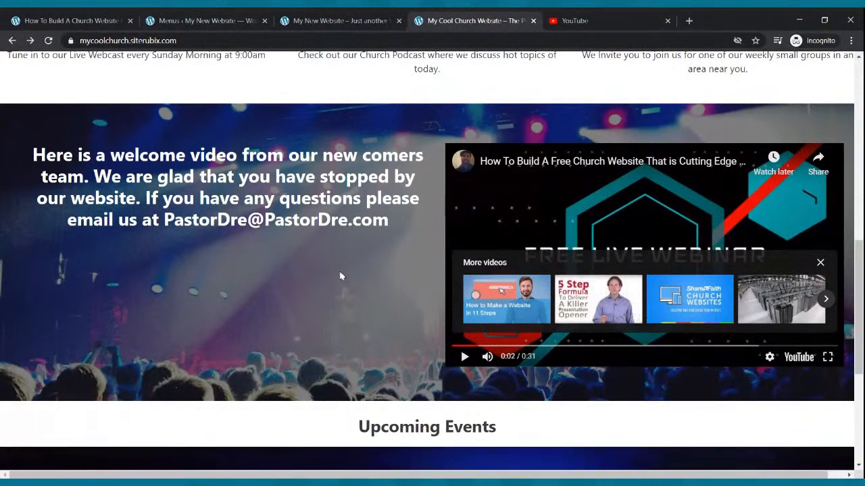
{"action": "scroll", "coordinate": [433, 358], "scroll_direction": "up", "scroll_amount": 1}
{"action": "scroll", "coordinate": [465, 373], "scroll_direction": "up", "scroll_amount": 8}
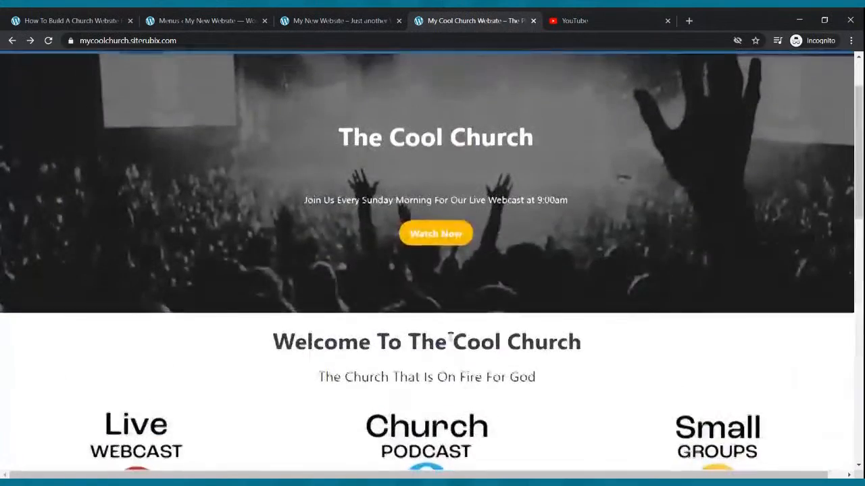
{"action": "left_click", "coordinate": [177, 15]}
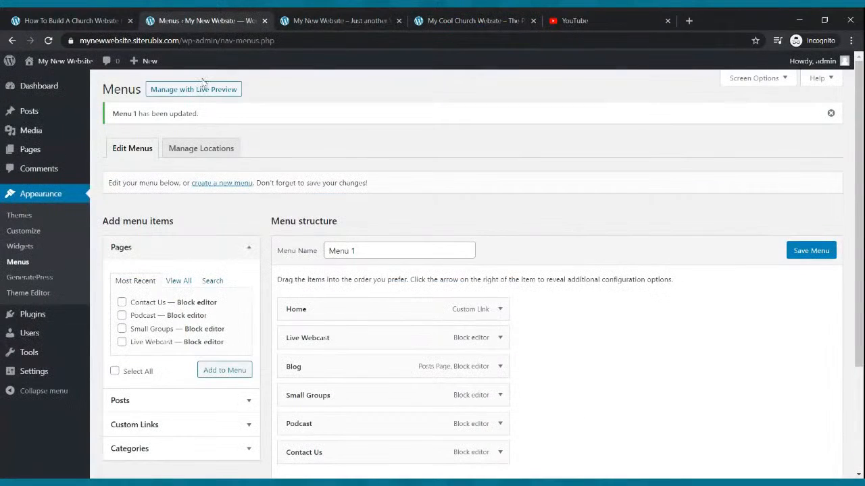
- Insert a Cover block below the three icon columns on the Home page
{"action": "mouse_move", "coordinate": [27, 155]}
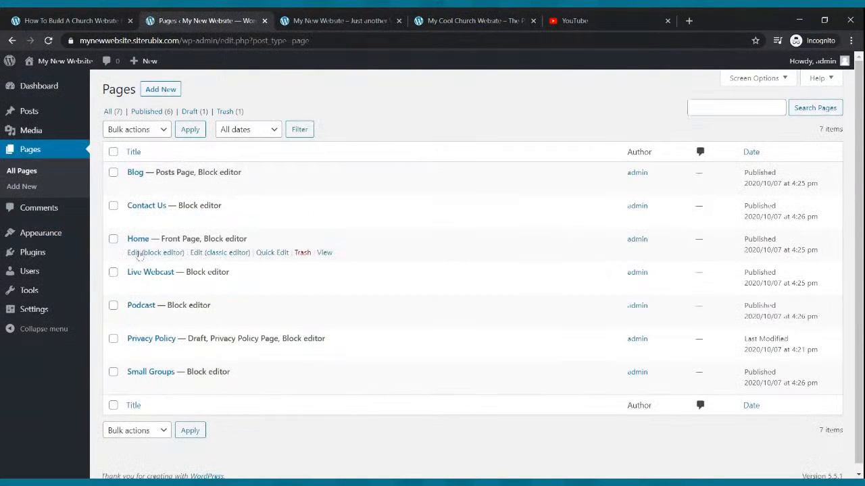
{"action": "left_click", "coordinate": [138, 254]}
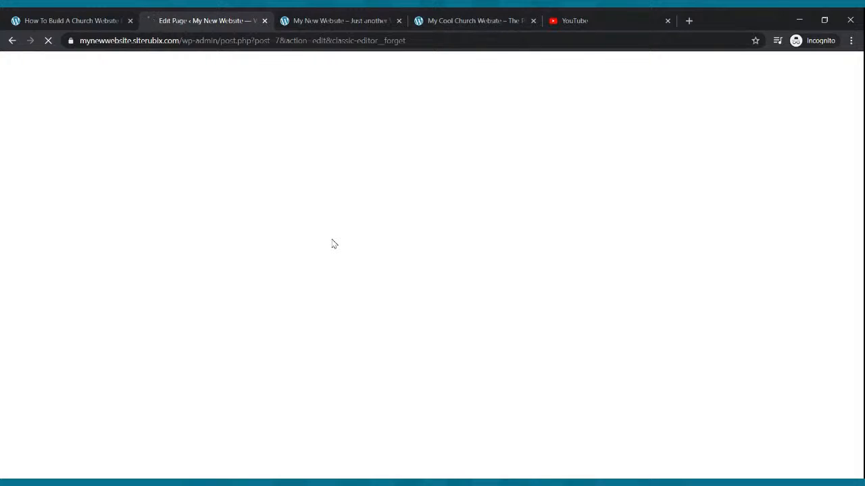
{"action": "scroll", "coordinate": [415, 220], "scroll_direction": "down", "scroll_amount": 6}
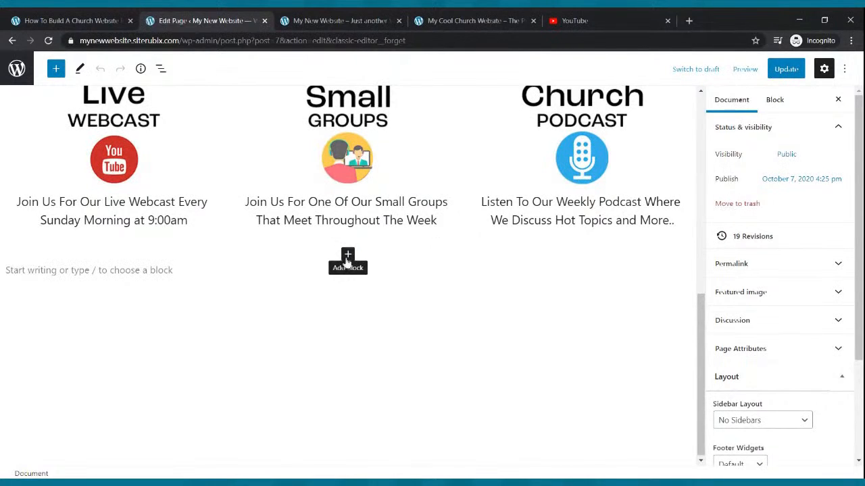
{"action": "left_click", "coordinate": [348, 254]}
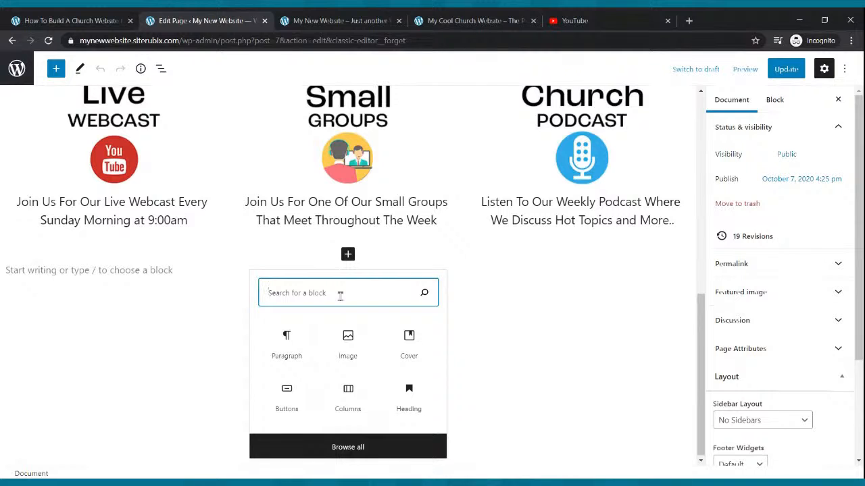
{"action": "type", "text": "conu"}
{"action": "key", "text": "BackSpace"}
{"action": "key", "text": "BackSpace"}
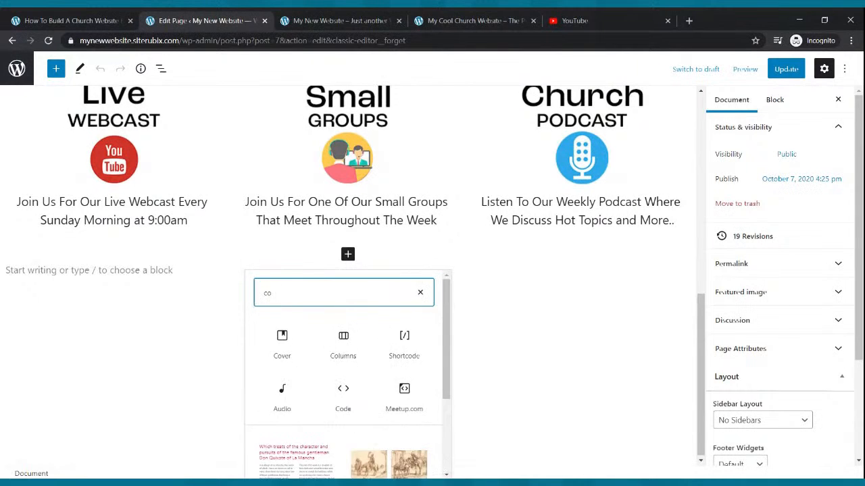
{"action": "type", "text": "ver"}
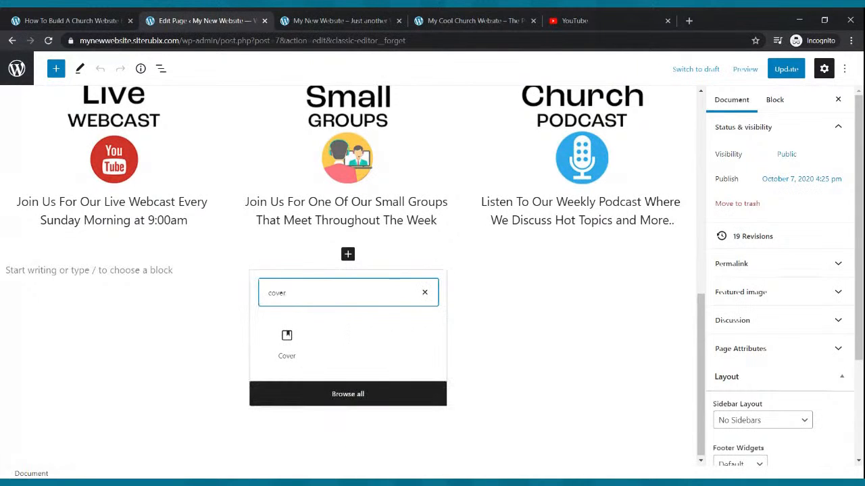
{"action": "left_click", "coordinate": [291, 335]}
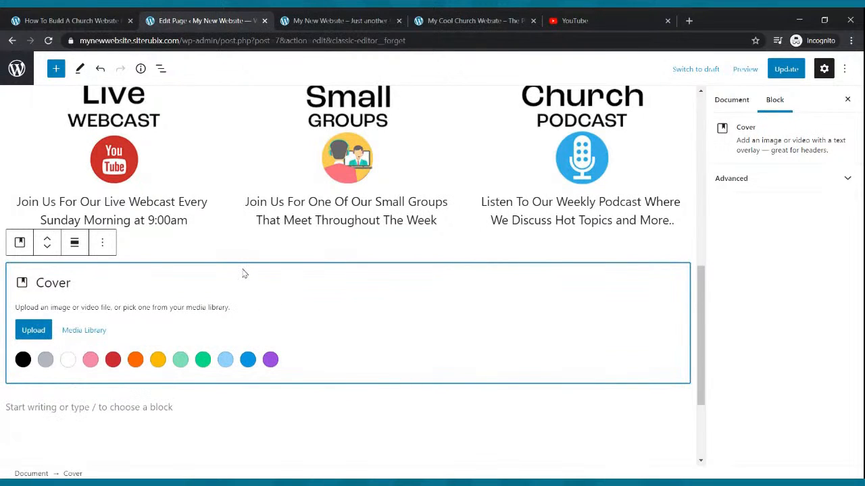
- Start an image upload for the cover, save the Home page, and view the live site
{"action": "left_click", "coordinate": [28, 331]}
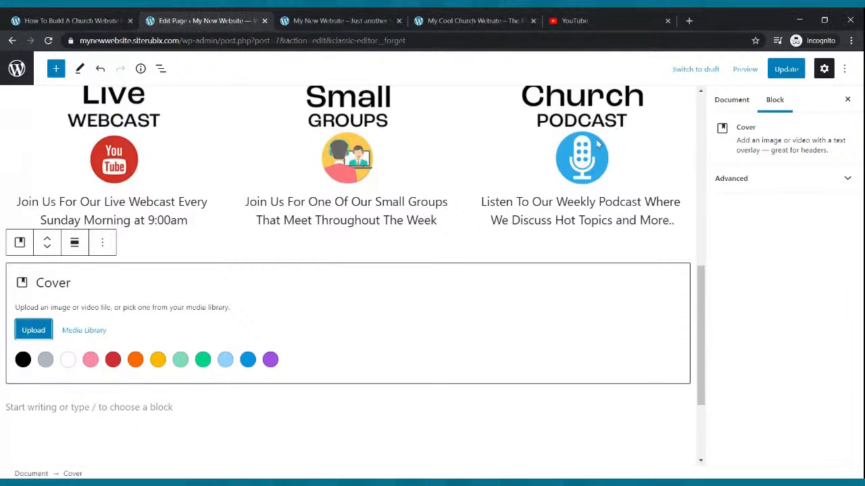
{"action": "left_click", "coordinate": [777, 77]}
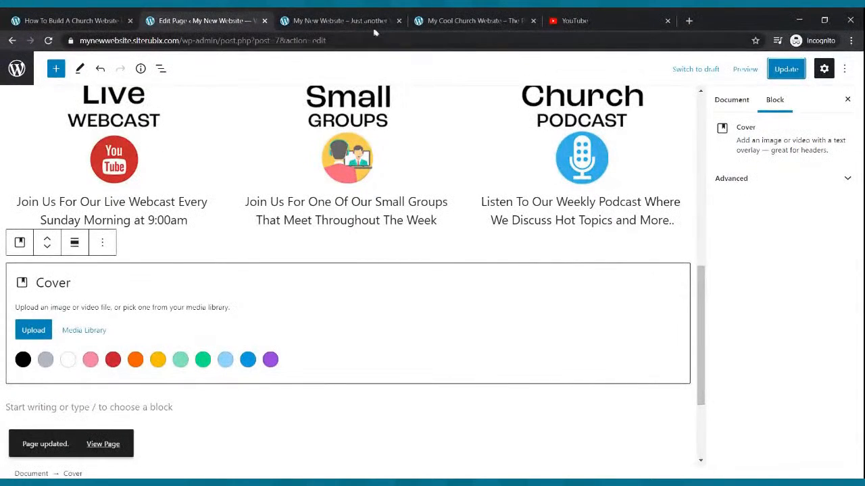
{"action": "left_click", "coordinate": [338, 20]}
- Reload the live site to check the new cover section, then save the Home page again
{"action": "left_click", "coordinate": [48, 41]}
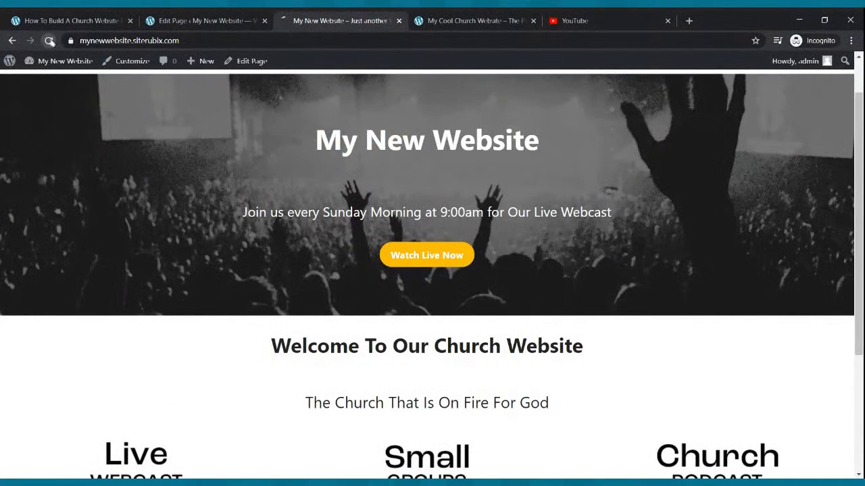
{"action": "scroll", "coordinate": [570, 149], "scroll_direction": "down", "scroll_amount": 7}
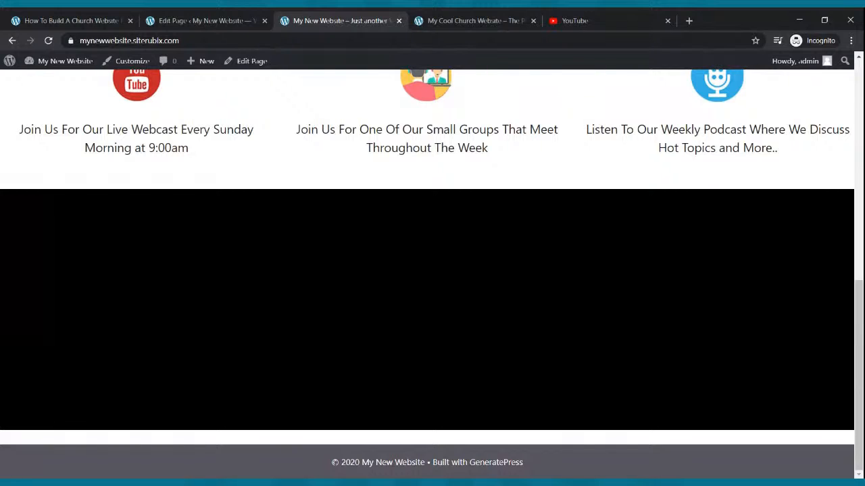
{"action": "left_click", "coordinate": [254, 19]}
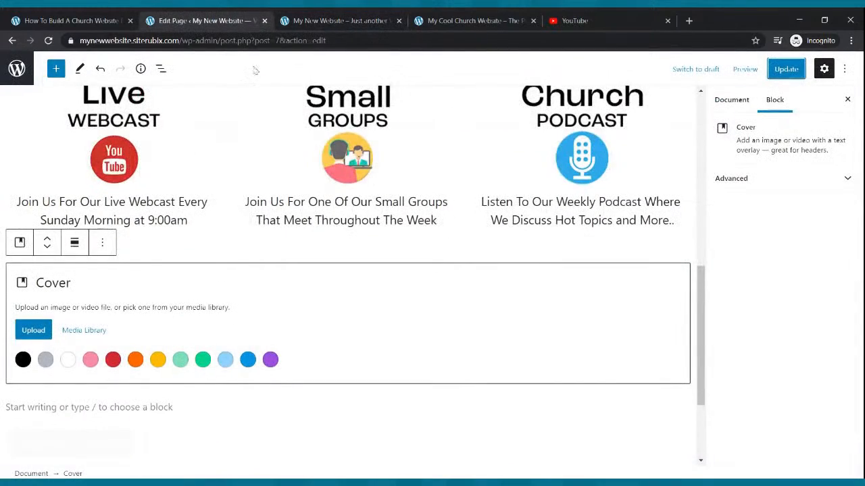
{"action": "scroll", "coordinate": [271, 155], "scroll_direction": "down", "scroll_amount": 2}
{"action": "scroll", "coordinate": [277, 183], "scroll_direction": "up", "scroll_amount": 5}
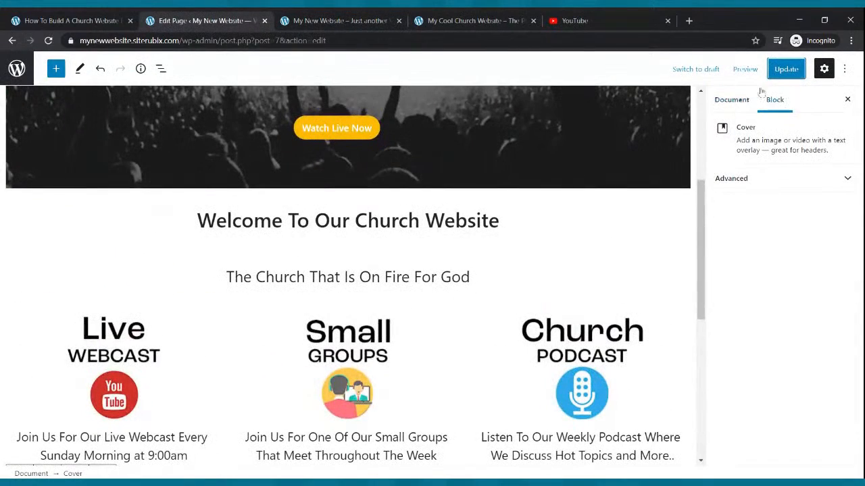
{"action": "left_click", "coordinate": [784, 68]}
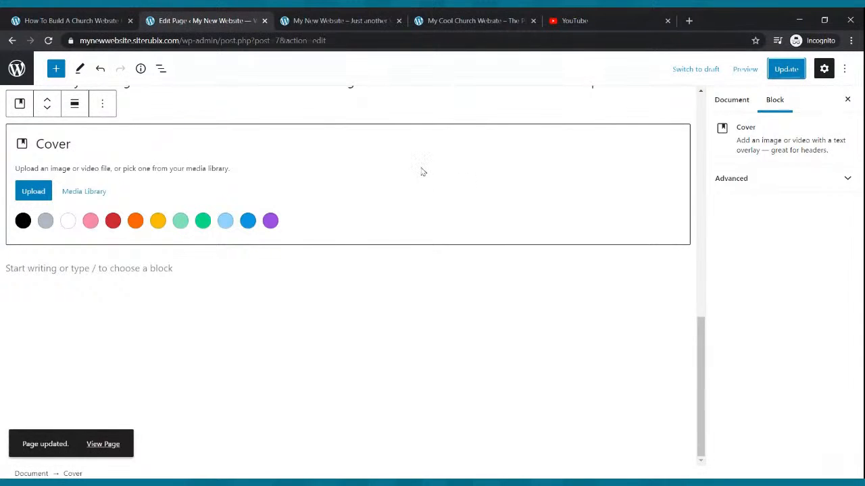
- Compare with the reference church site and return to the Home page editor
{"action": "left_click", "coordinate": [482, 19]}
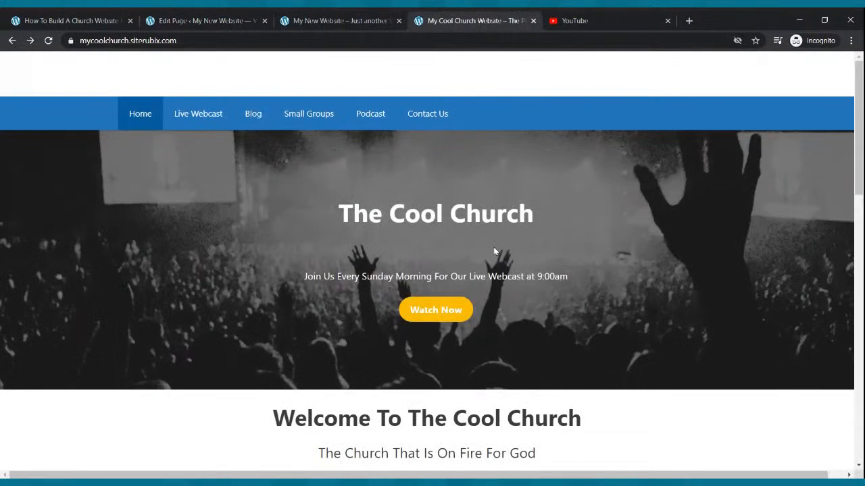
{"action": "scroll", "coordinate": [495, 248], "scroll_direction": "down", "scroll_amount": 10}
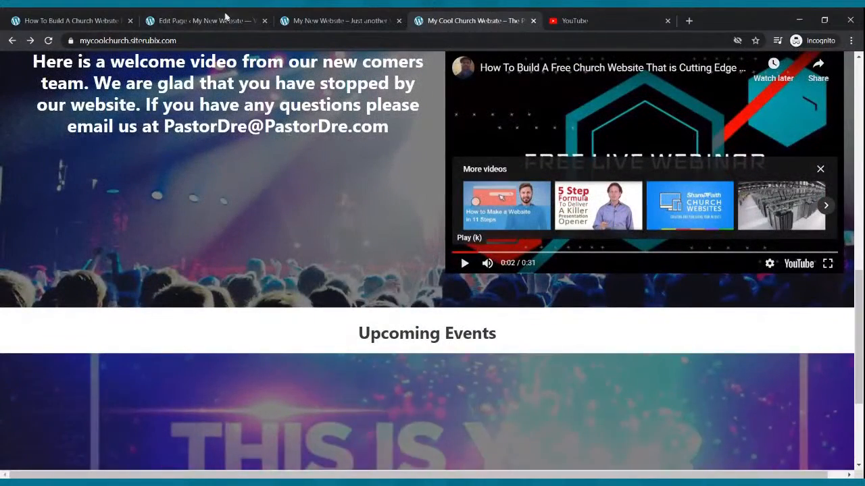
{"action": "left_click", "coordinate": [215, 19]}
{"action": "scroll", "coordinate": [280, 207], "scroll_direction": "up", "scroll_amount": 3}
{"action": "scroll", "coordinate": [282, 208], "scroll_direction": "down", "scroll_amount": 3}
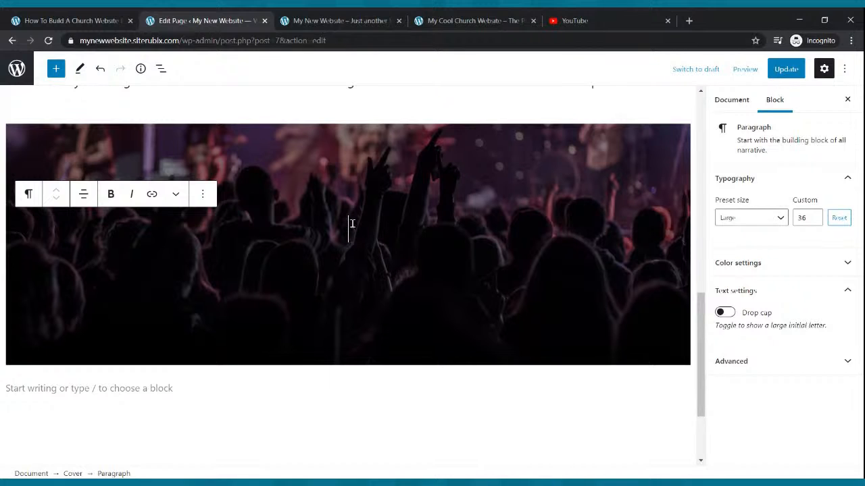
- Insert a Columns block with the 30/70 one-third/two-thirds split into the cover
{"action": "left_click", "coordinate": [56, 69]}
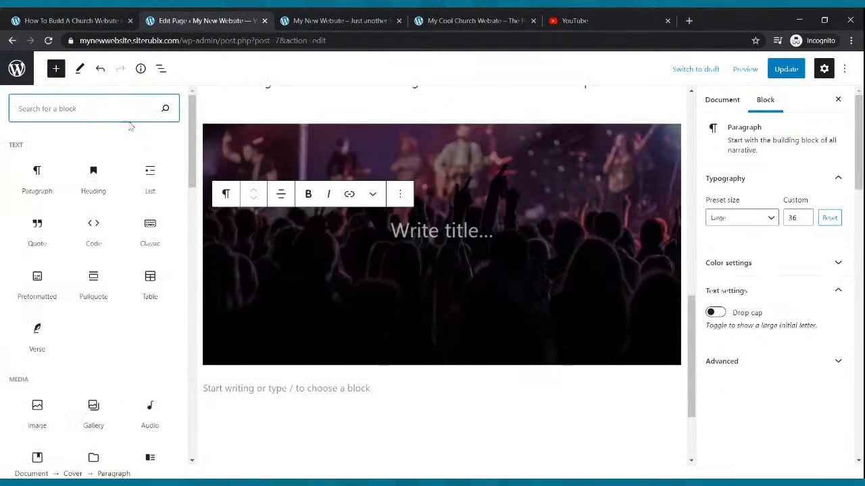
{"action": "type", "text": "colum"}
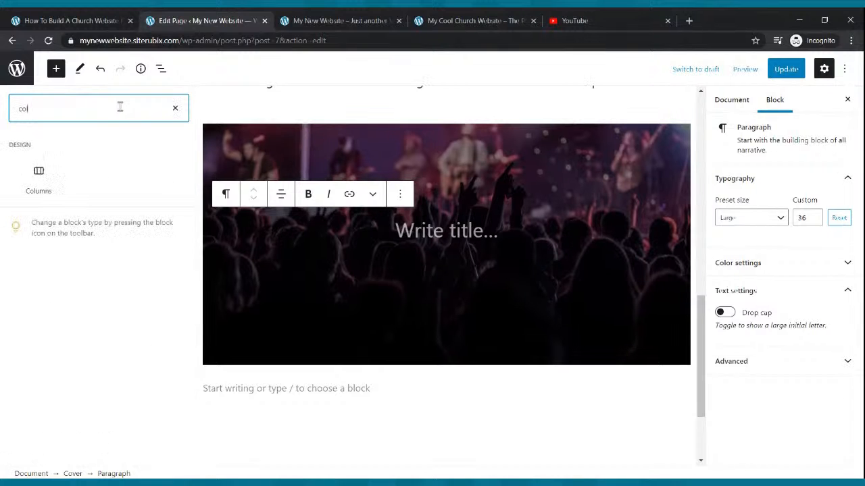
{"action": "left_click", "coordinate": [38, 177]}
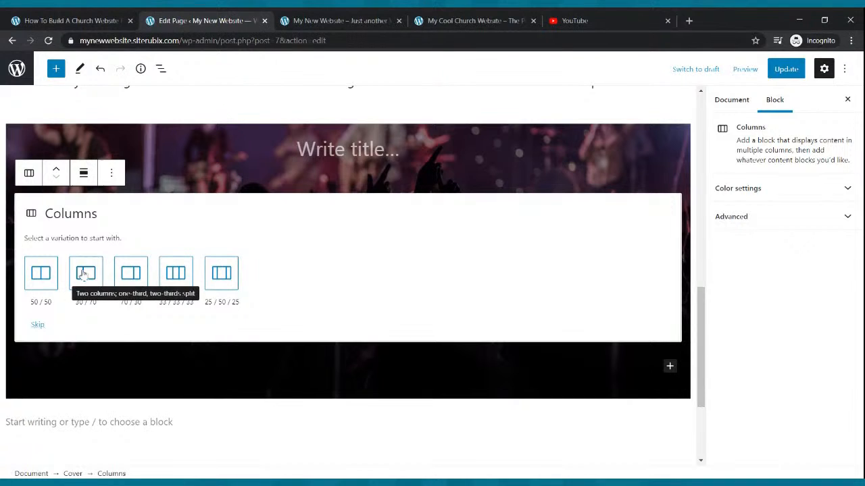
{"action": "left_click", "coordinate": [83, 274]}
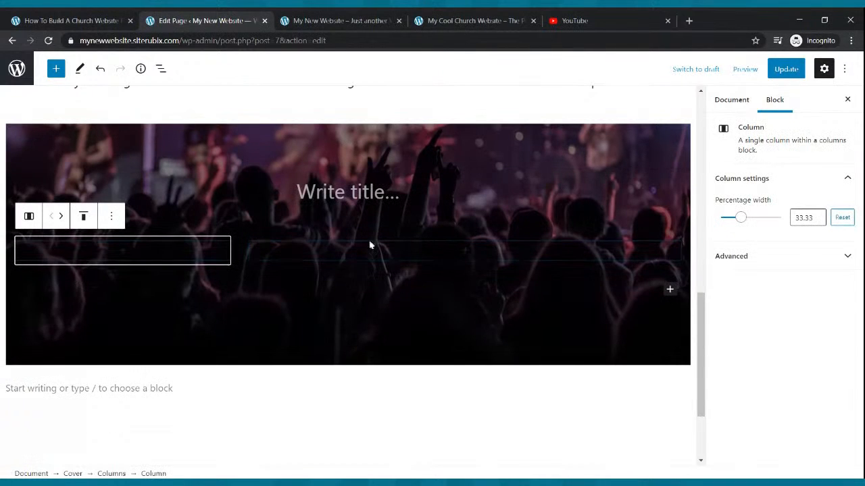
- Add a YouTube embed block to the wider right column
{"action": "left_click", "coordinate": [465, 254]}
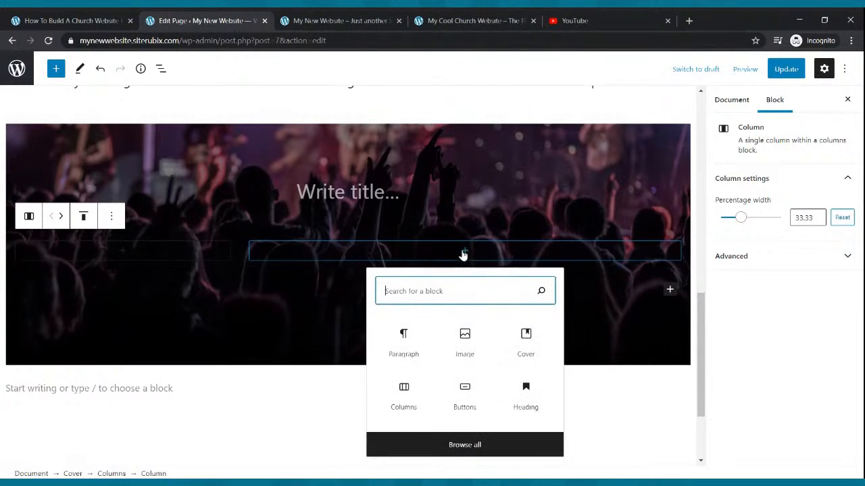
{"action": "type", "text": "video"}
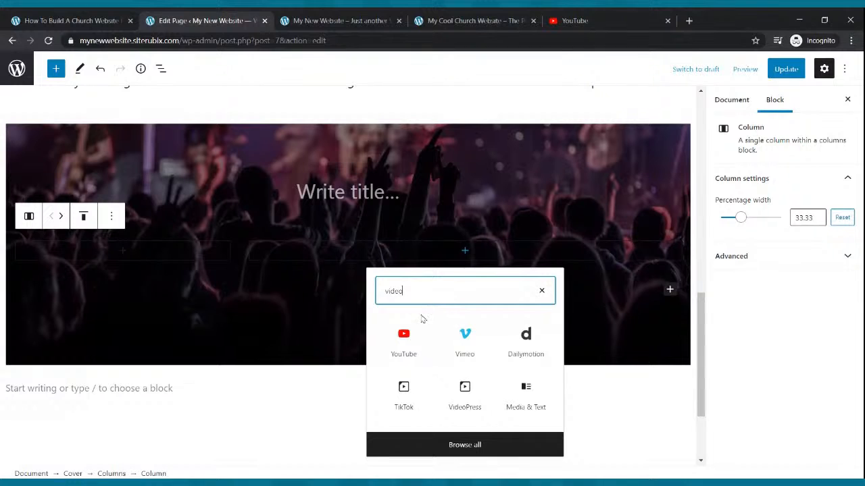
{"action": "left_click", "coordinate": [417, 323]}
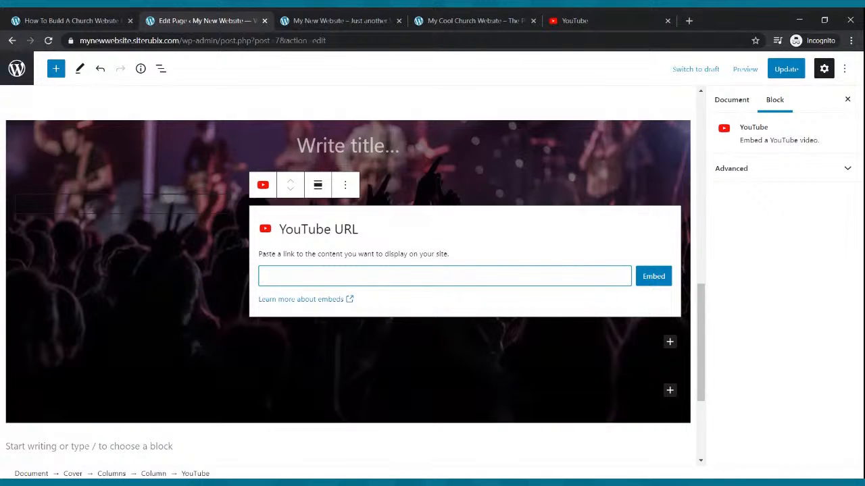
{"action": "left_click", "coordinate": [571, 20]}
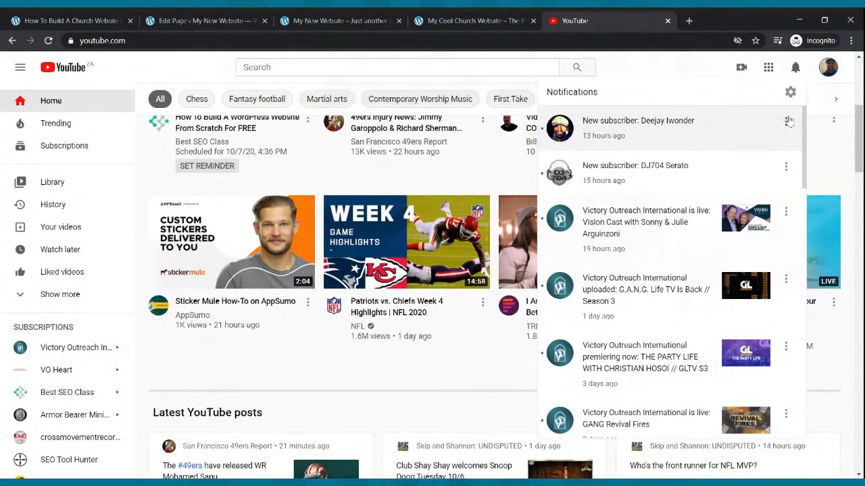
- Open the free church website webinar video from your channel's Videos list
{"action": "left_click", "coordinate": [829, 70]}
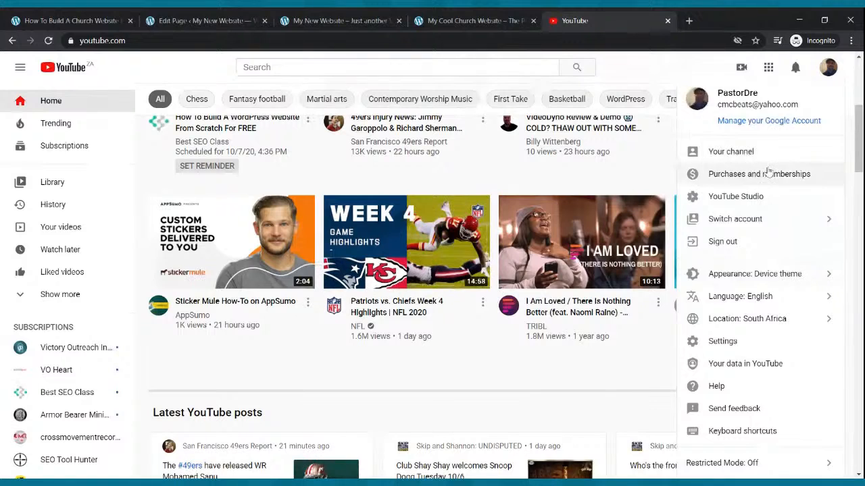
{"action": "left_click", "coordinate": [761, 157]}
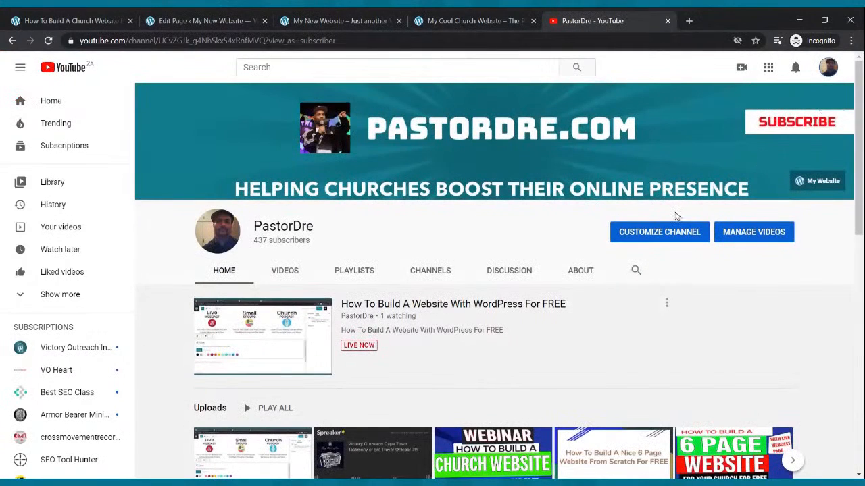
{"action": "scroll", "coordinate": [674, 213], "scroll_direction": "down", "scroll_amount": 3}
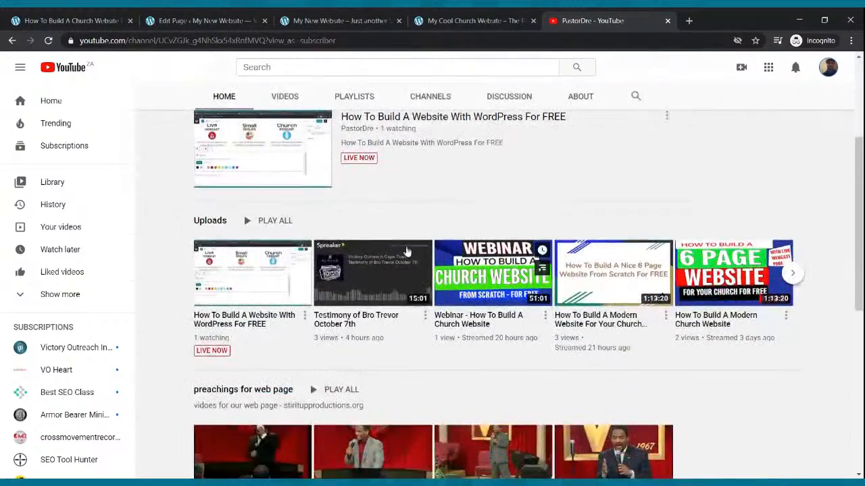
{"action": "scroll", "coordinate": [297, 256], "scroll_direction": "down", "scroll_amount": 2}
{"action": "scroll", "coordinate": [301, 228], "scroll_direction": "up", "scroll_amount": 4}
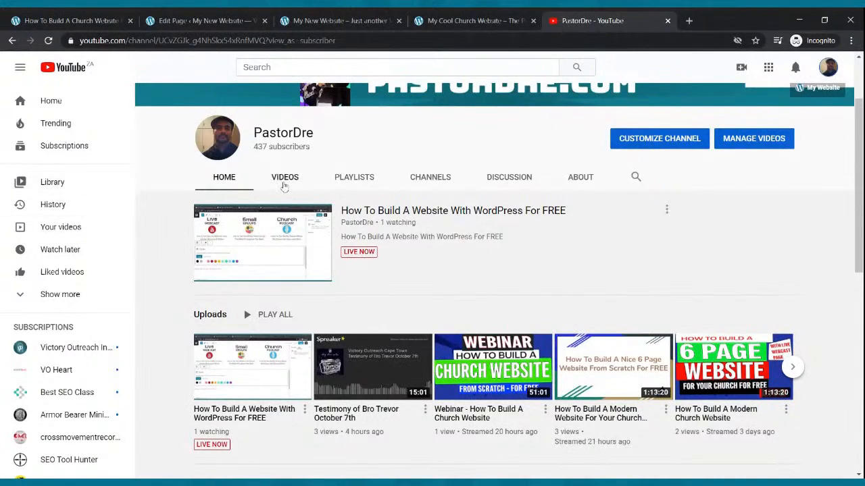
{"action": "left_click", "coordinate": [284, 182]}
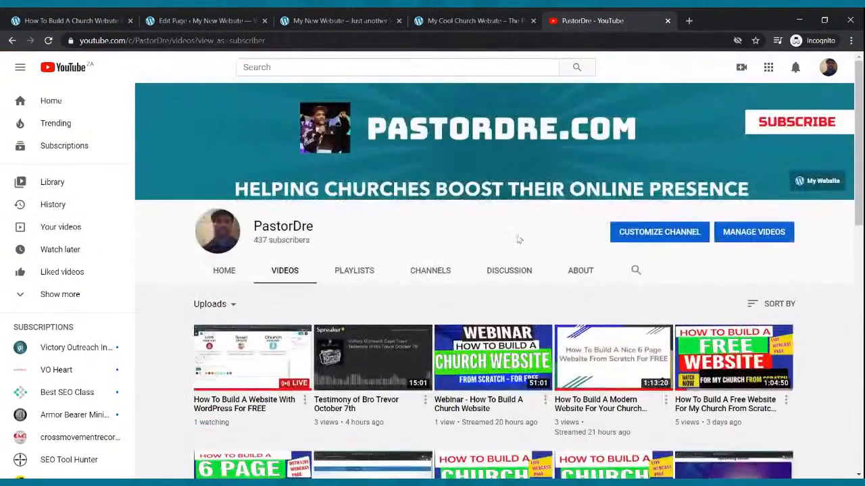
{"action": "scroll", "coordinate": [517, 241], "scroll_direction": "down", "scroll_amount": 5}
{"action": "scroll", "coordinate": [520, 238], "scroll_direction": "up", "scroll_amount": 5}
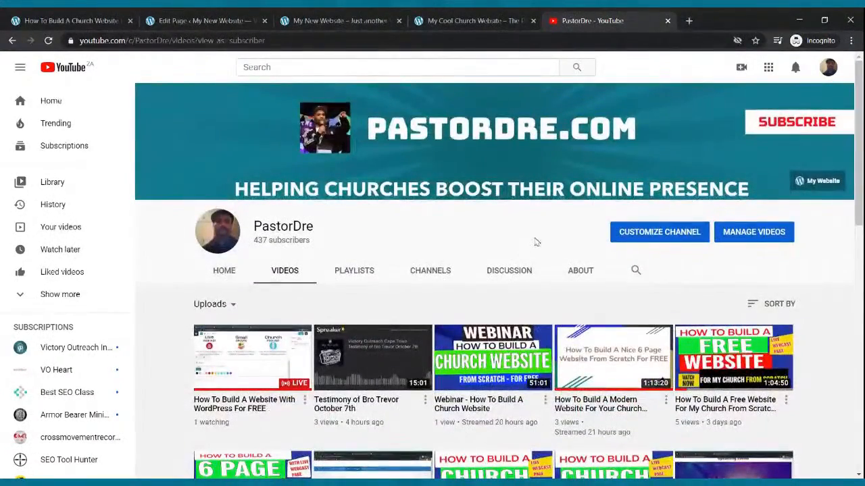
{"action": "scroll", "coordinate": [542, 243], "scroll_direction": "down", "scroll_amount": 4}
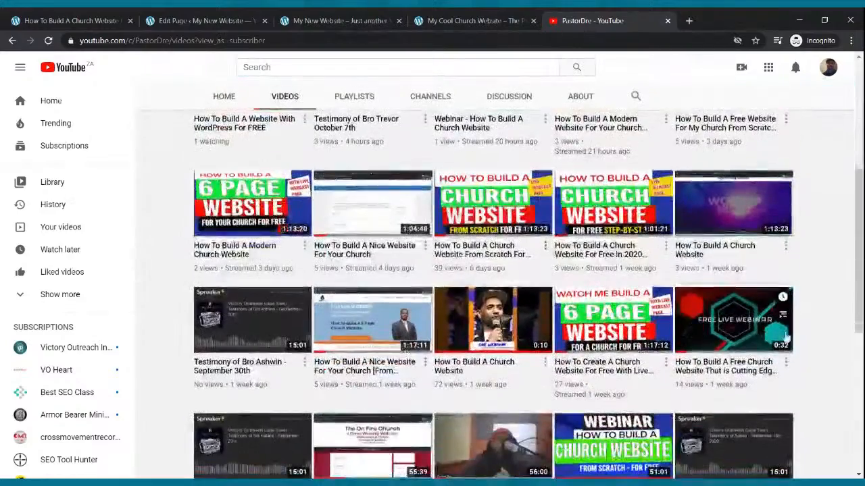
{"action": "left_click", "coordinate": [751, 325]}
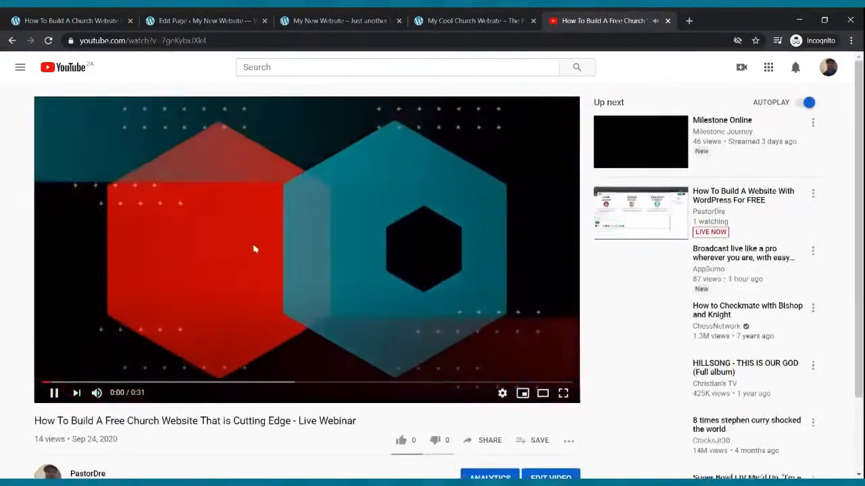
- Pause and like the webinar, then copy its share link back to the editor
{"action": "left_click", "coordinate": [54, 393]}
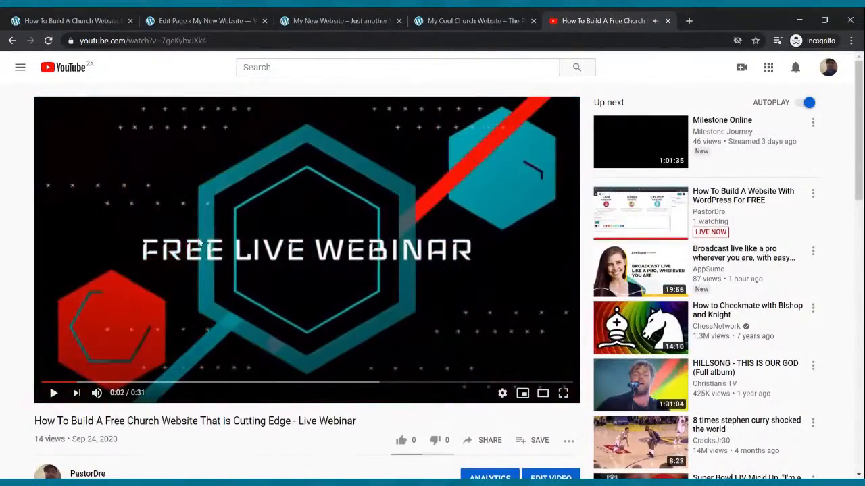
{"action": "scroll", "coordinate": [216, 227], "scroll_direction": "down", "scroll_amount": 2}
{"action": "left_click", "coordinate": [400, 346]}
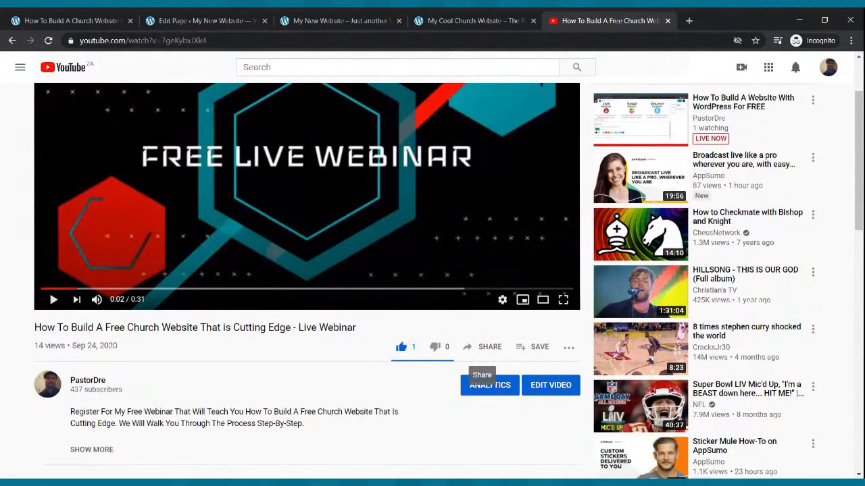
{"action": "left_click", "coordinate": [483, 346]}
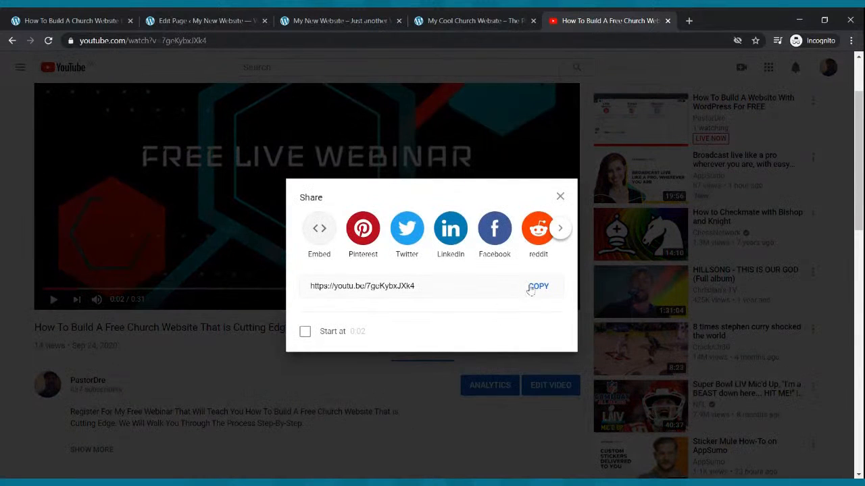
{"action": "left_click", "coordinate": [531, 288]}
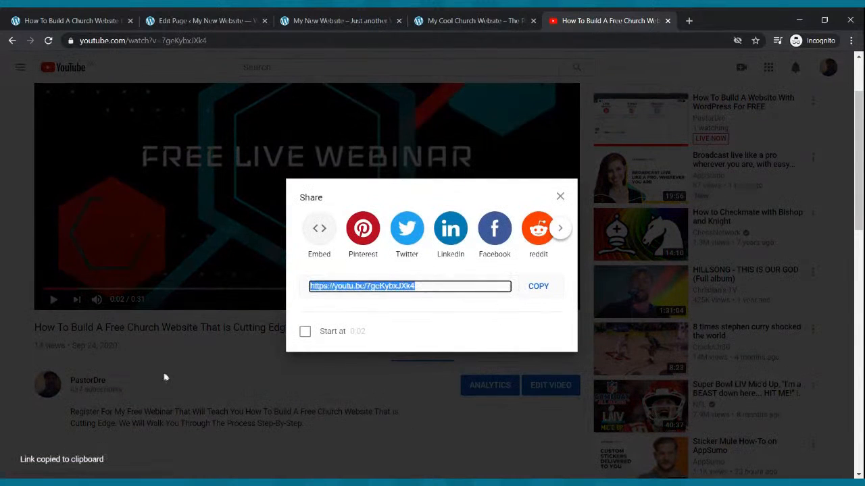
{"action": "left_click", "coordinate": [202, 21]}
{"action": "left_click", "coordinate": [405, 276]}
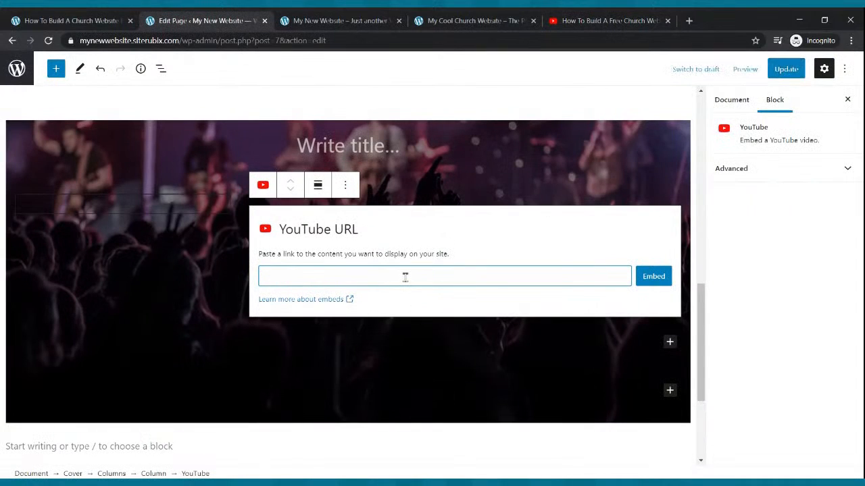
- Paste the webinar link into the YouTube block and embed the video
{"action": "key", "text": "ctrl+v"}
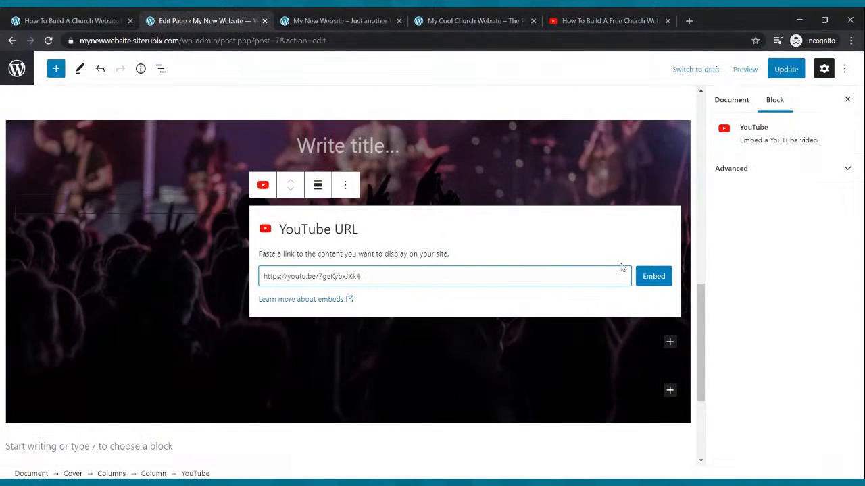
{"action": "left_click", "coordinate": [653, 276]}
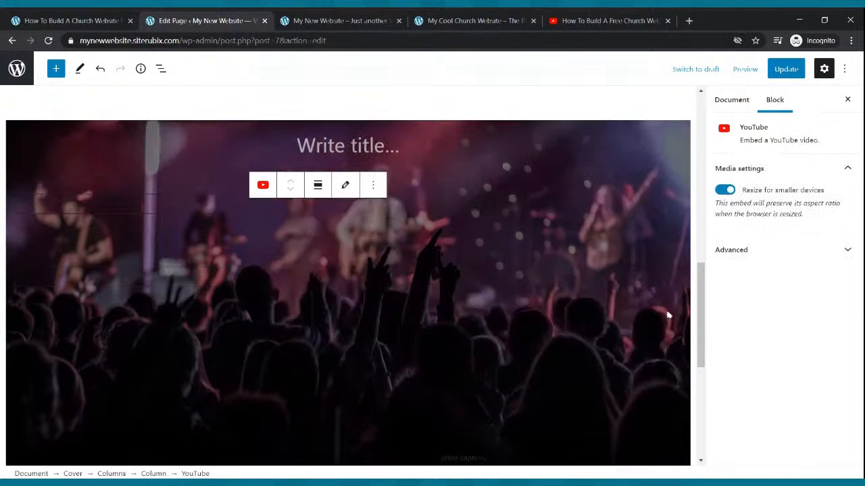
{"action": "scroll", "coordinate": [668, 311], "scroll_direction": "down", "scroll_amount": 1}
{"action": "scroll", "coordinate": [648, 300], "scroll_direction": "up", "scroll_amount": 1}
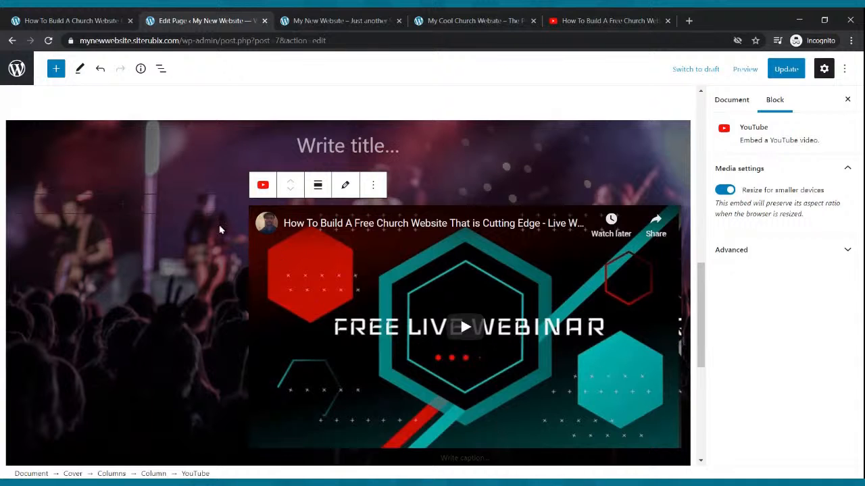
- Insert an empty Paragraph block into the narrow left column
{"action": "left_click", "coordinate": [121, 206]}
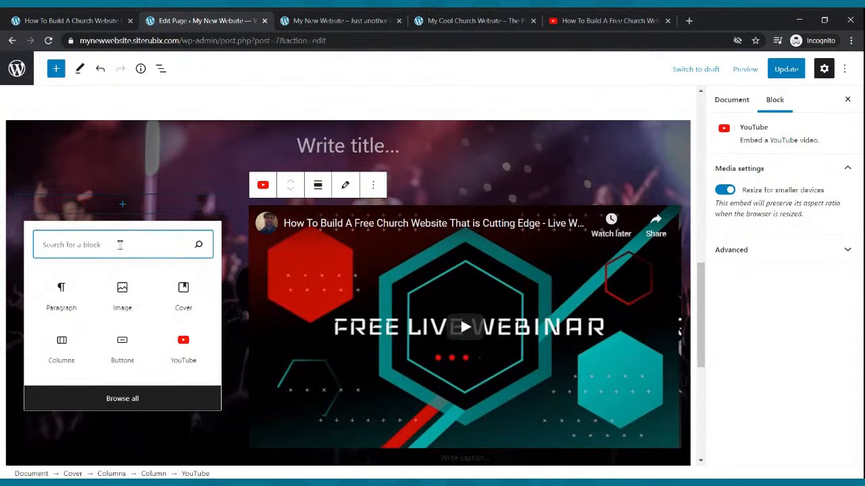
{"action": "type", "text": "par"}
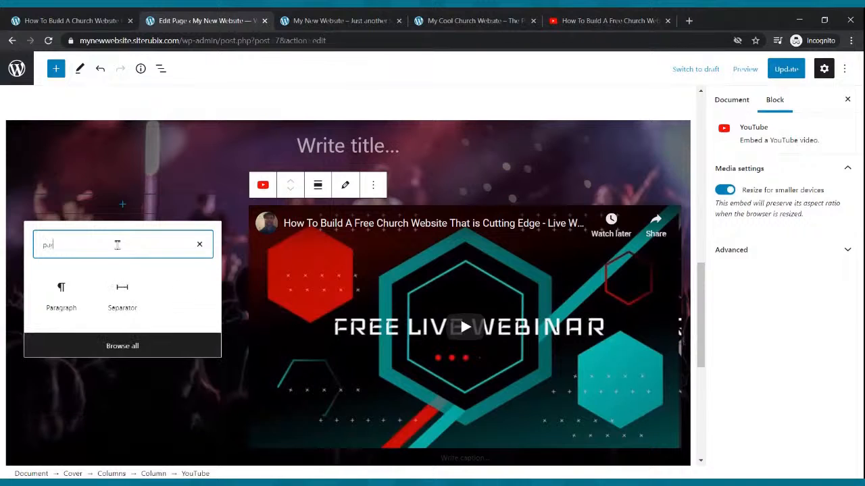
{"action": "type", "text": "agrpah"}
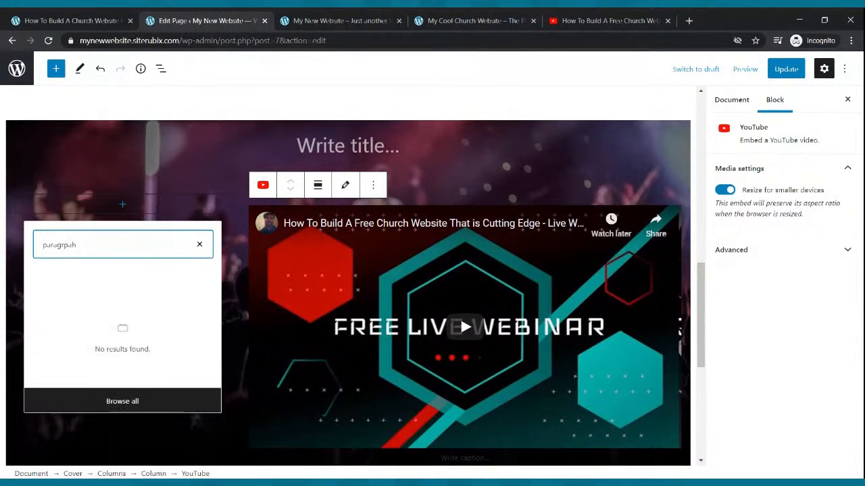
{"action": "key", "text": "BackSpace"}
{"action": "key", "text": "BackSpace"}
{"action": "key", "text": "BackSpace"}
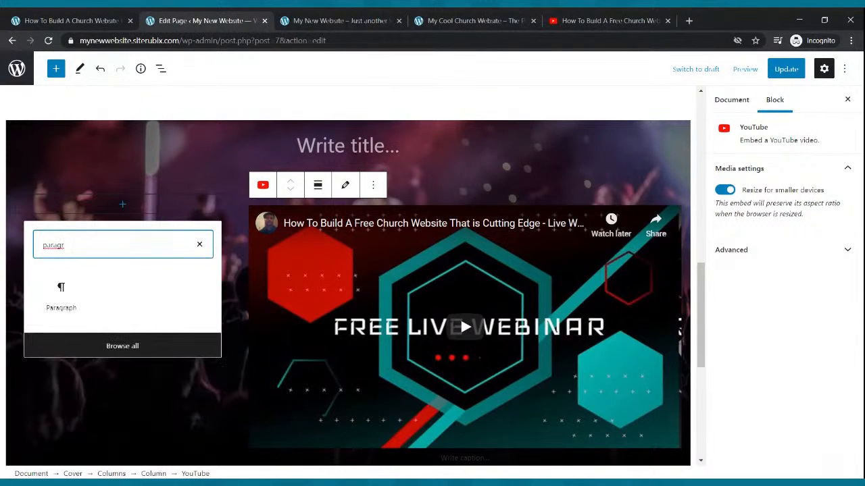
{"action": "type", "text": "aph"}
{"action": "left_click", "coordinate": [68, 290]}
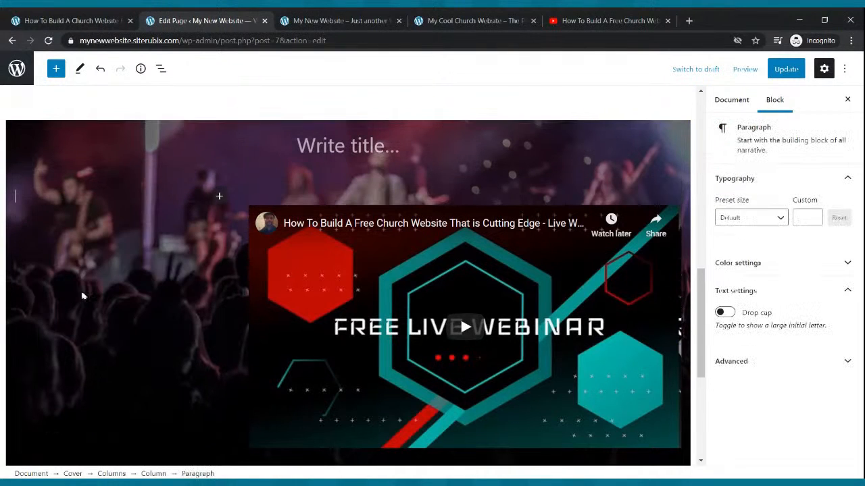
- Copy the welcome paragraph from the reference church site into the left column's paragraph
{"action": "left_click", "coordinate": [427, 21]}
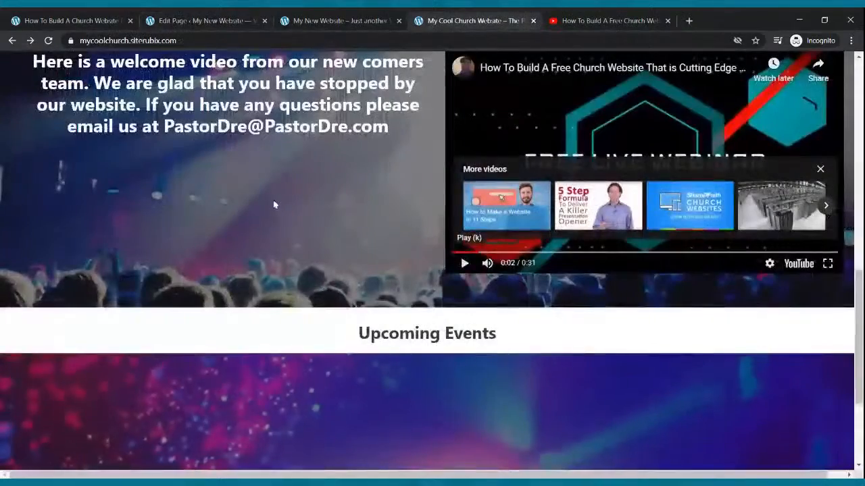
{"action": "scroll", "coordinate": [276, 189], "scroll_direction": "up", "scroll_amount": 1}
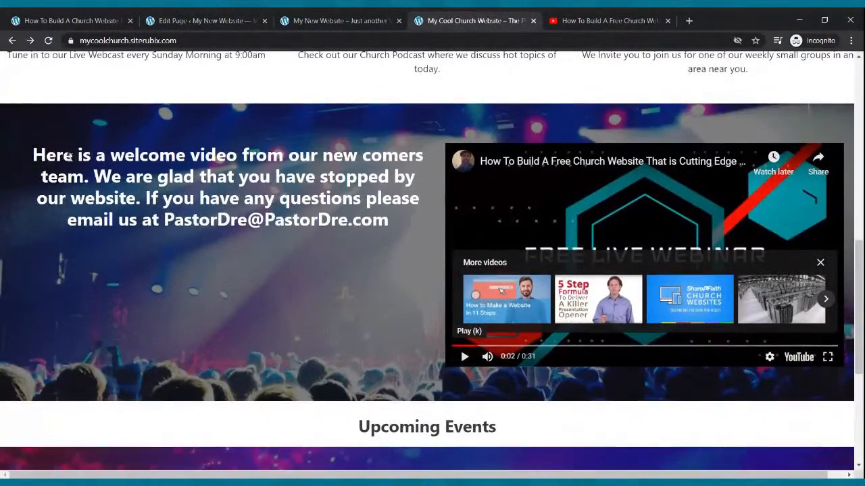
{"action": "left_click_drag", "start_coordinate": [38, 152], "coordinate": [387, 218]}
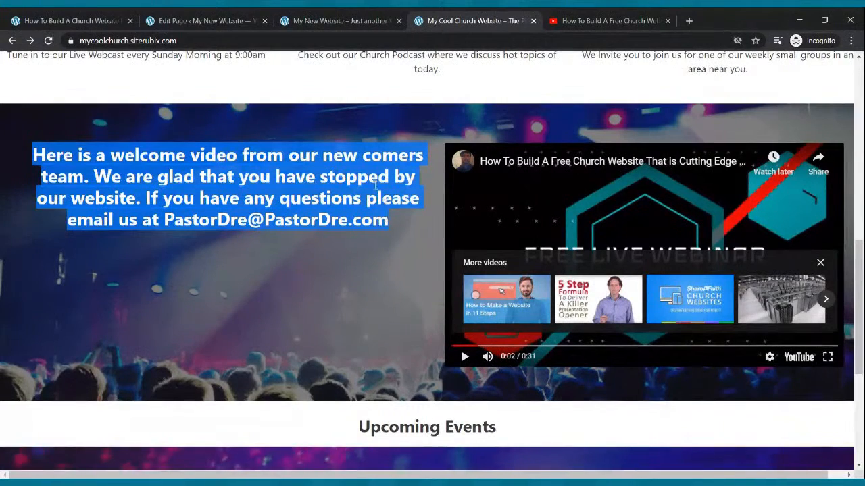
{"action": "left_click", "coordinate": [202, 21]}
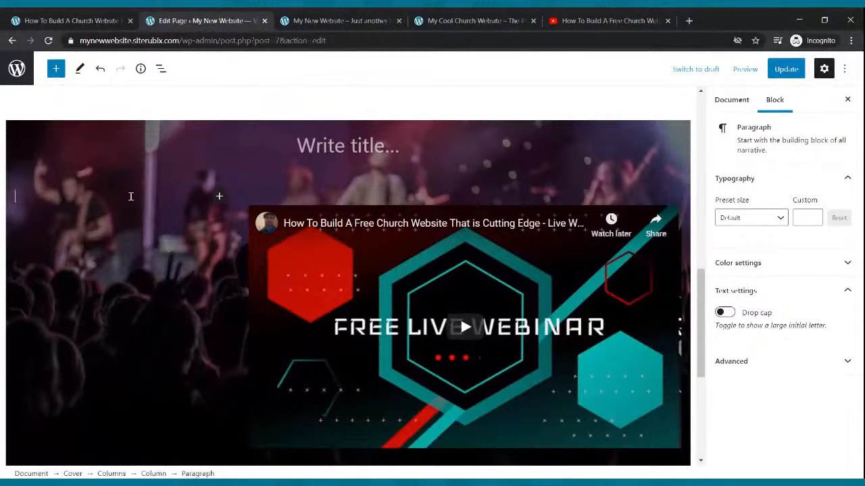
{"action": "key", "text": "ctrl+v"}
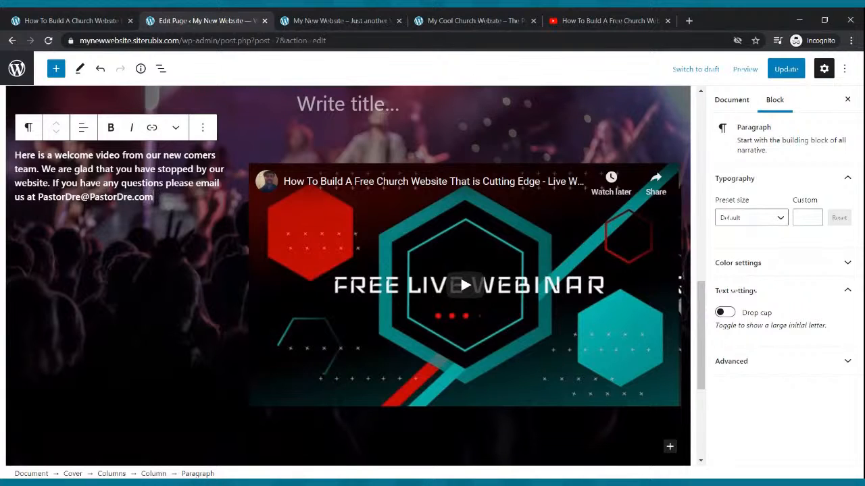
- Reselect the pasted welcome paragraph in the editor
{"action": "left_click_drag", "start_coordinate": [154, 197], "coordinate": [20, 156]}
{"action": "left_click", "coordinate": [169, 216]}
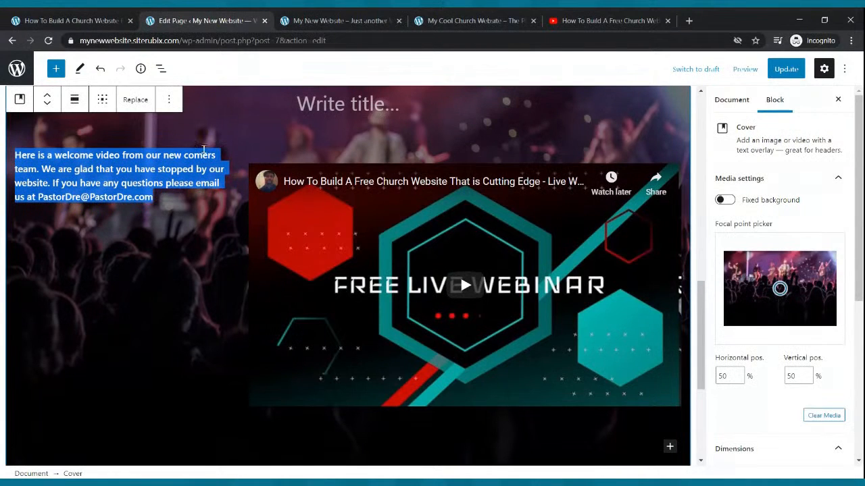
{"action": "scroll", "coordinate": [802, 232], "scroll_direction": "down", "scroll_amount": 3}
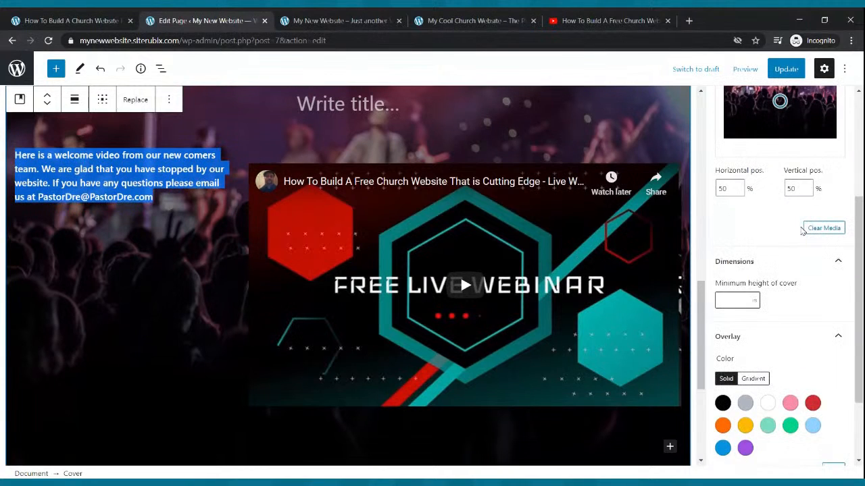
{"action": "scroll", "coordinate": [802, 231], "scroll_direction": "down", "scroll_amount": 2}
{"action": "scroll", "coordinate": [802, 231], "scroll_direction": "up", "scroll_amount": 5}
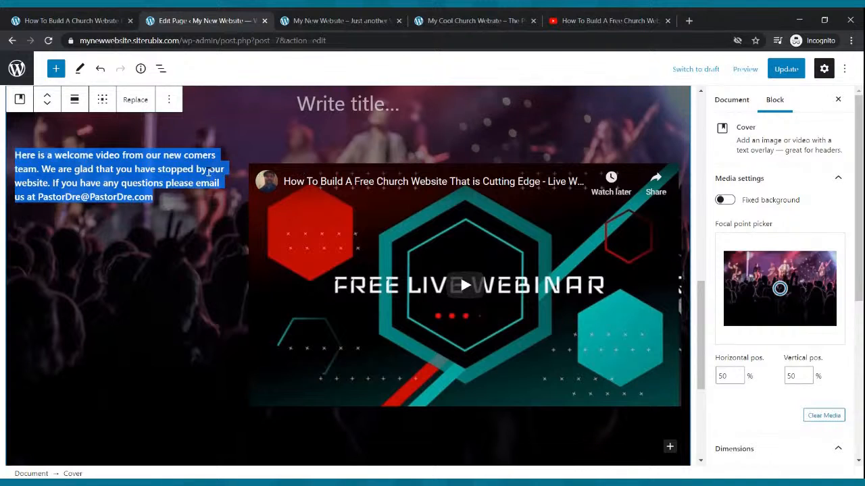
{"action": "left_click", "coordinate": [196, 173]}
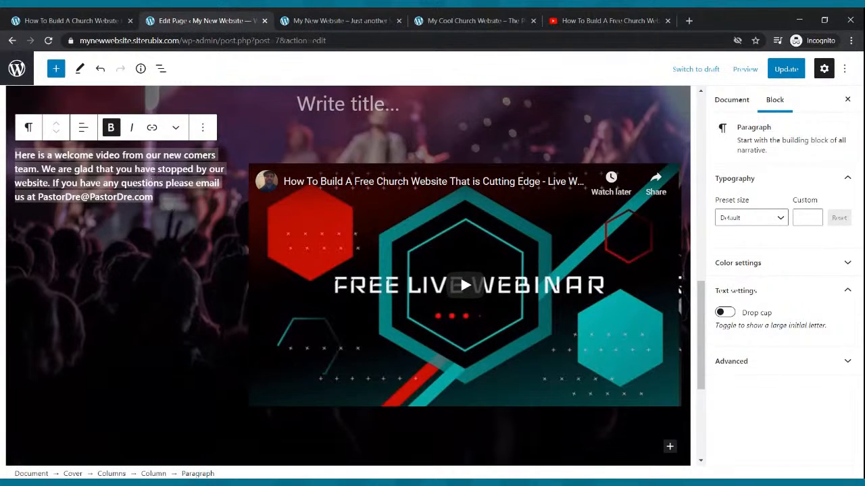
- Give the whole welcome paragraph a custom font size of 28 and update the page
{"action": "left_click", "coordinate": [168, 196]}
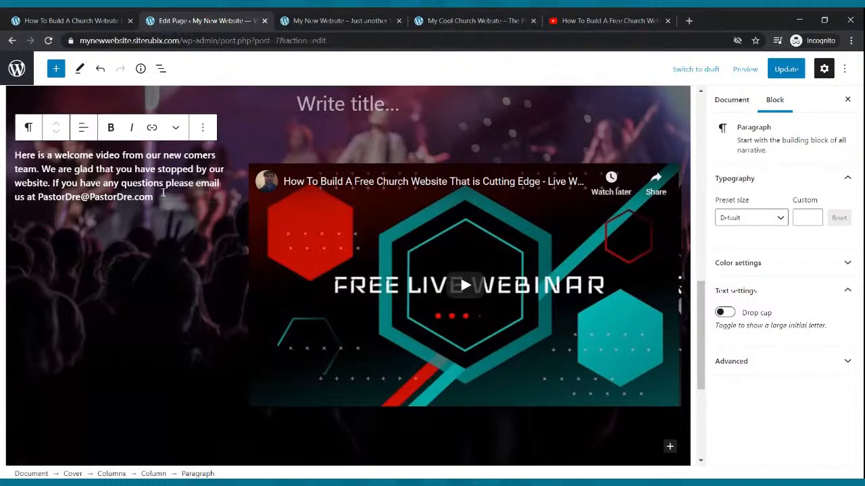
{"action": "triple_click", "coordinate": [154, 184]}
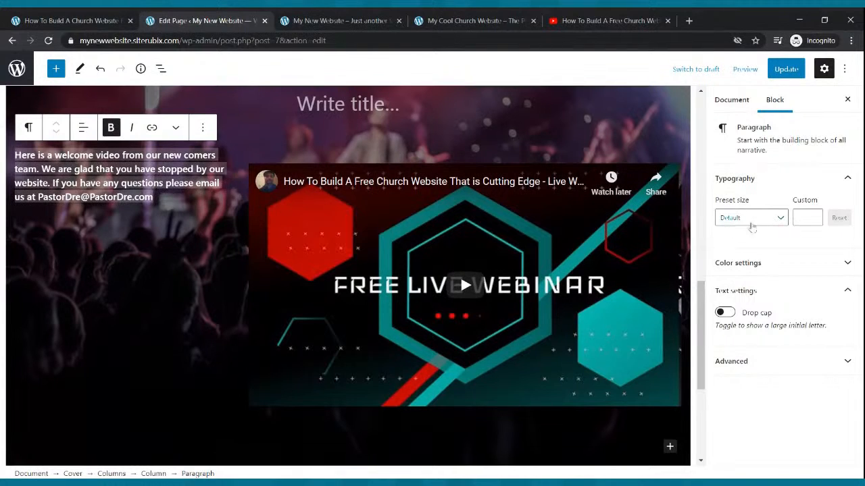
{"action": "left_click", "coordinate": [781, 221]}
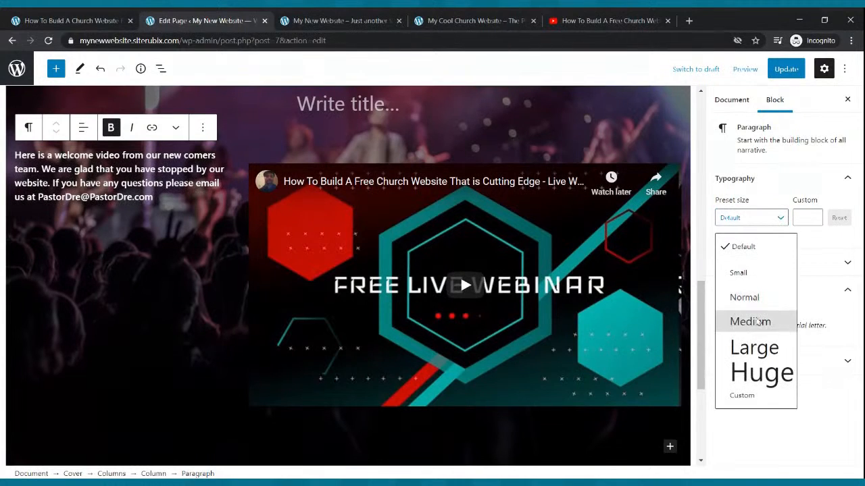
{"action": "left_click", "coordinate": [751, 320]}
{"action": "left_click", "coordinate": [815, 214]}
{"action": "left_click", "coordinate": [814, 214]}
{"action": "left_click", "coordinate": [814, 214]}
{"action": "left_click", "coordinate": [814, 214]}
{"action": "left_click", "coordinate": [815, 215]}
{"action": "left_click", "coordinate": [814, 215]}
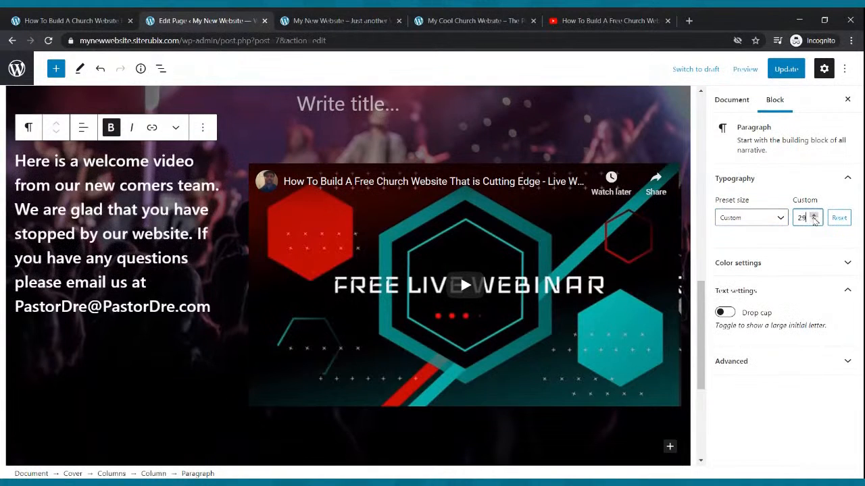
{"action": "left_click", "coordinate": [814, 215]}
{"action": "left_click", "coordinate": [815, 215]}
{"action": "left_click", "coordinate": [814, 215]}
{"action": "left_click", "coordinate": [814, 215]}
{"action": "left_click", "coordinate": [814, 215]}
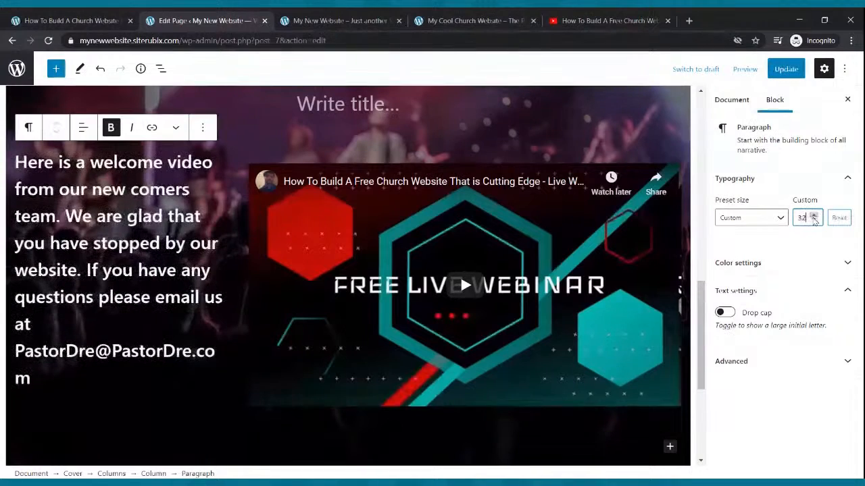
{"action": "left_click", "coordinate": [814, 215]}
{"action": "left_click", "coordinate": [814, 220]}
{"action": "left_click", "coordinate": [814, 220]}
{"action": "left_click", "coordinate": [814, 220]}
{"action": "left_click", "coordinate": [814, 220]}
{"action": "left_click", "coordinate": [814, 220]}
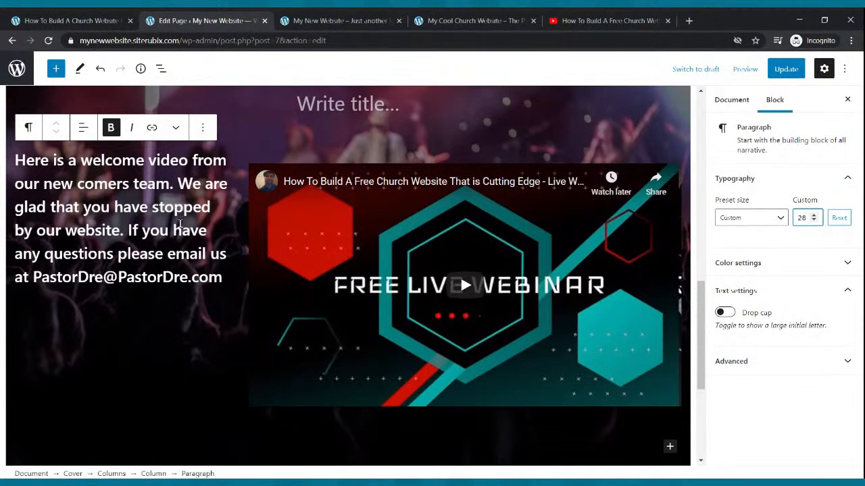
{"action": "left_click", "coordinate": [782, 70]}
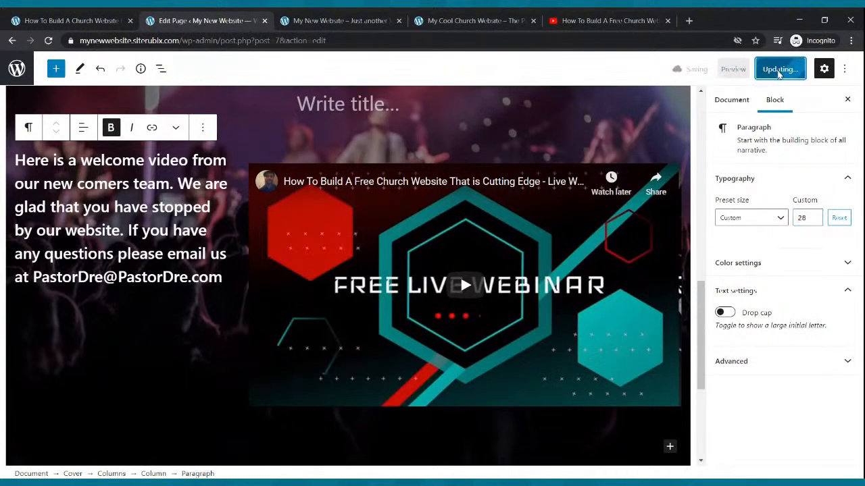
{"action": "left_click", "coordinate": [316, 21]}
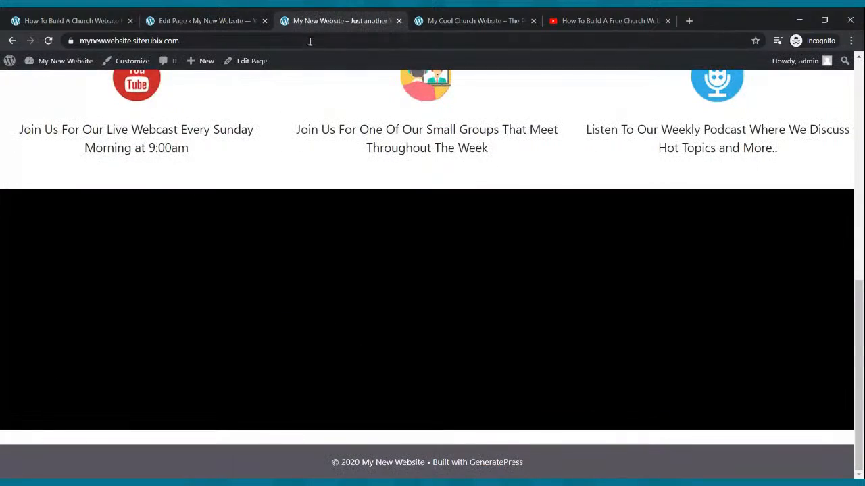
{"action": "left_click", "coordinate": [49, 41]}
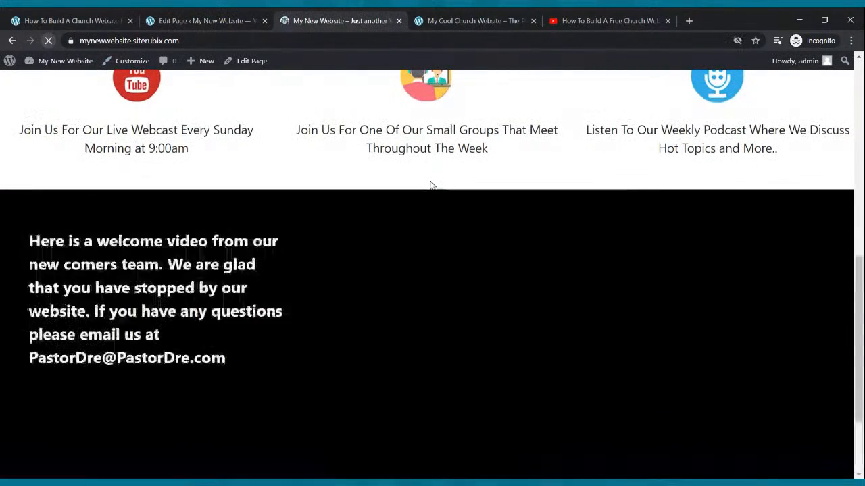
{"action": "scroll", "coordinate": [434, 203], "scroll_direction": "down", "scroll_amount": 2}
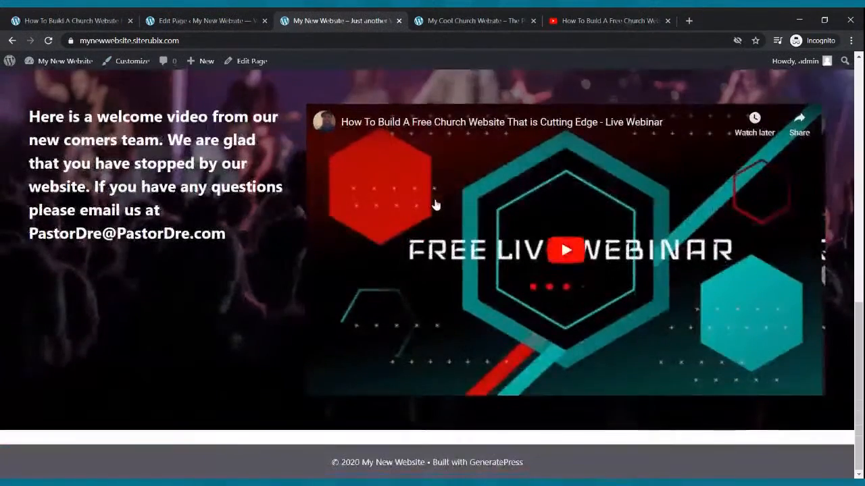
{"action": "scroll", "coordinate": [434, 202], "scroll_direction": "up", "scroll_amount": 1}
{"action": "scroll", "coordinate": [89, 310], "scroll_direction": "down", "scroll_amount": 2}
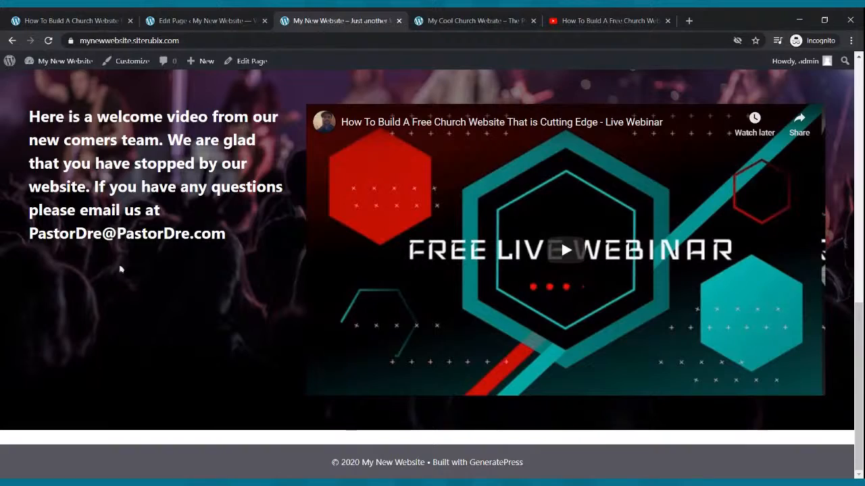
{"action": "scroll", "coordinate": [444, 175], "scroll_direction": "up", "scroll_amount": 4}
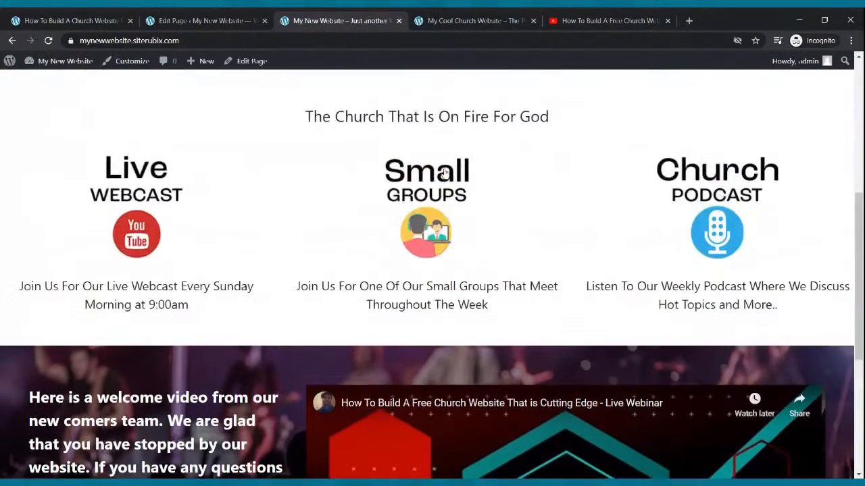
{"action": "scroll", "coordinate": [452, 180], "scroll_direction": "down", "scroll_amount": 3}
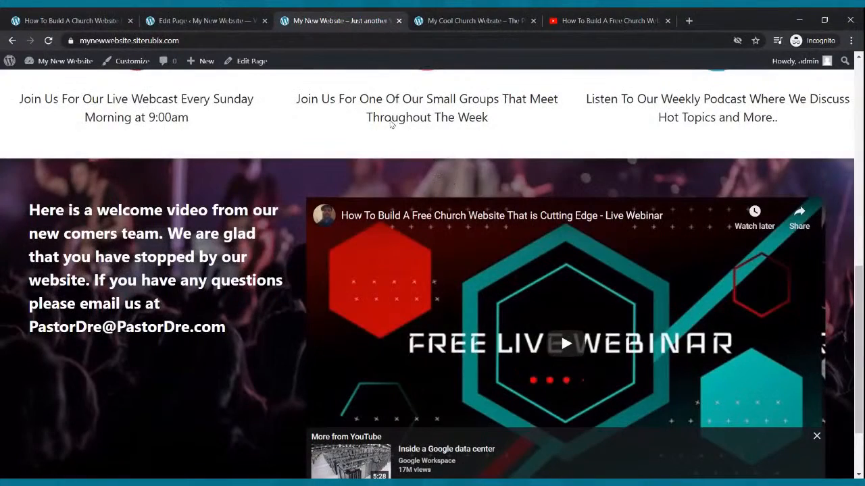
{"action": "left_click", "coordinate": [203, 21]}
{"action": "scroll", "coordinate": [312, 257], "scroll_direction": "up", "scroll_amount": 2}
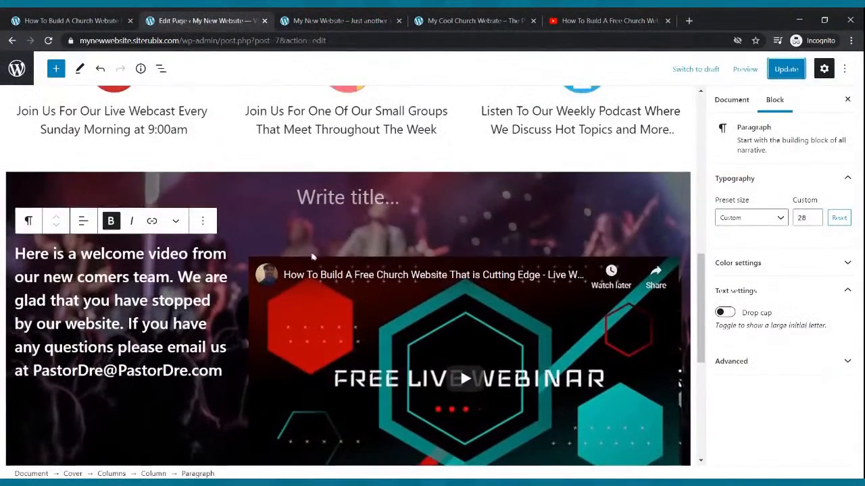
- Remove the empty title paragraph, the embedded YouTube video and the welcome paragraph
{"action": "left_click", "coordinate": [332, 206]}
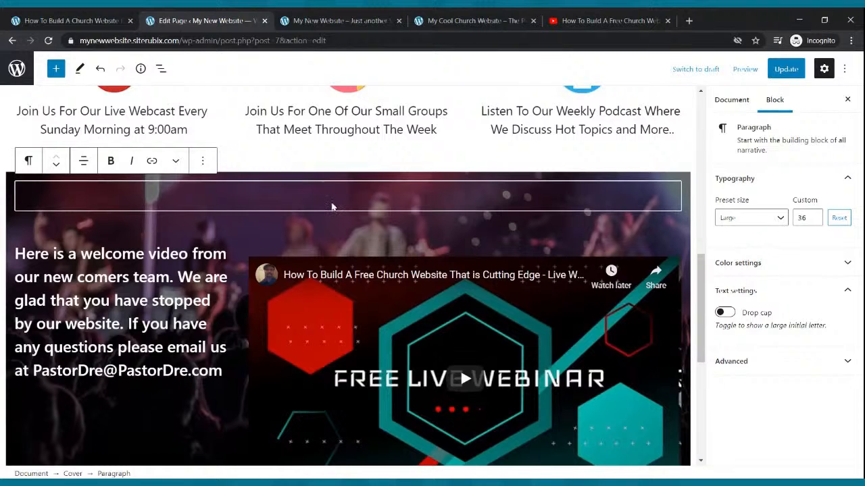
{"action": "left_click", "coordinate": [202, 161]}
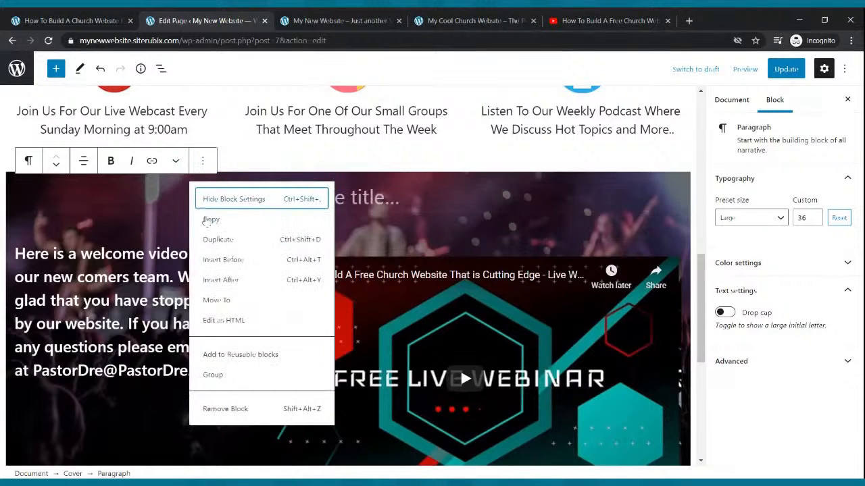
{"action": "left_click", "coordinate": [229, 409]}
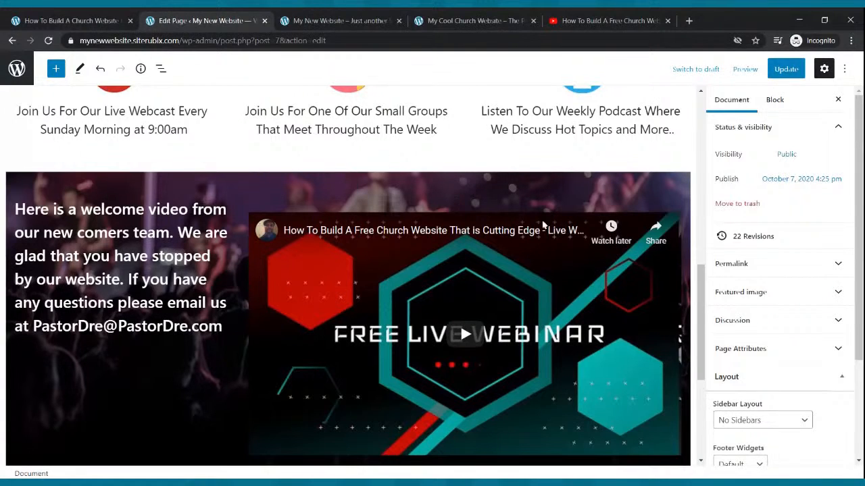
{"action": "left_click", "coordinate": [513, 227]}
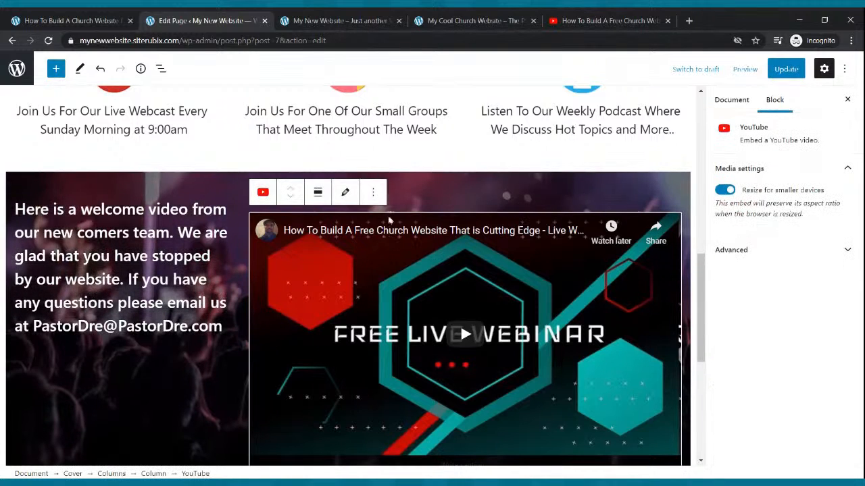
{"action": "left_click", "coordinate": [372, 195]}
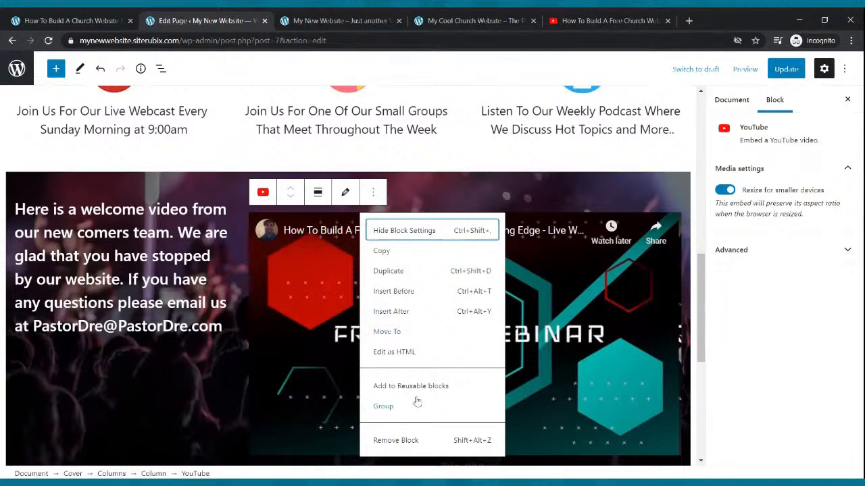
{"action": "left_click", "coordinate": [410, 440]}
{"action": "triple_click", "coordinate": [230, 236]}
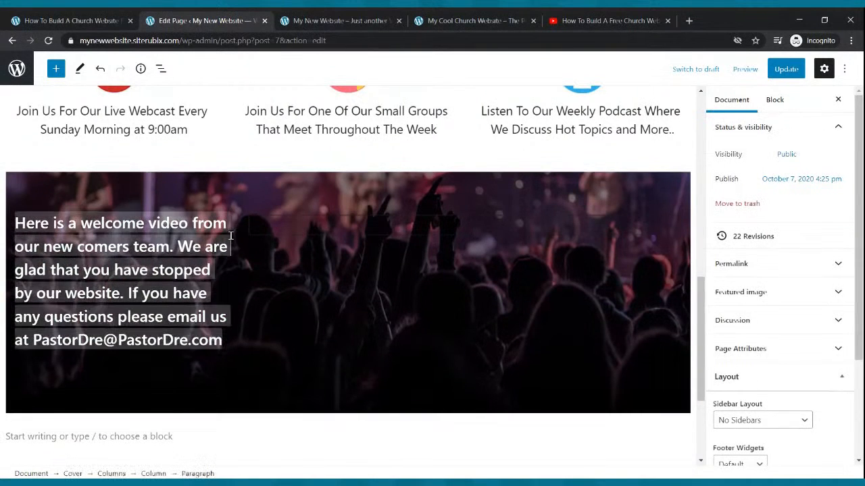
{"action": "left_click", "coordinate": [202, 191]}
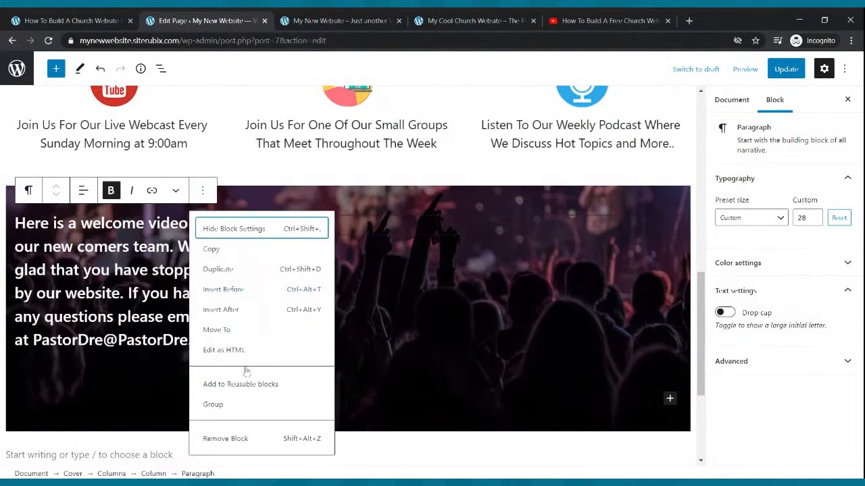
{"action": "left_click", "coordinate": [241, 438]}
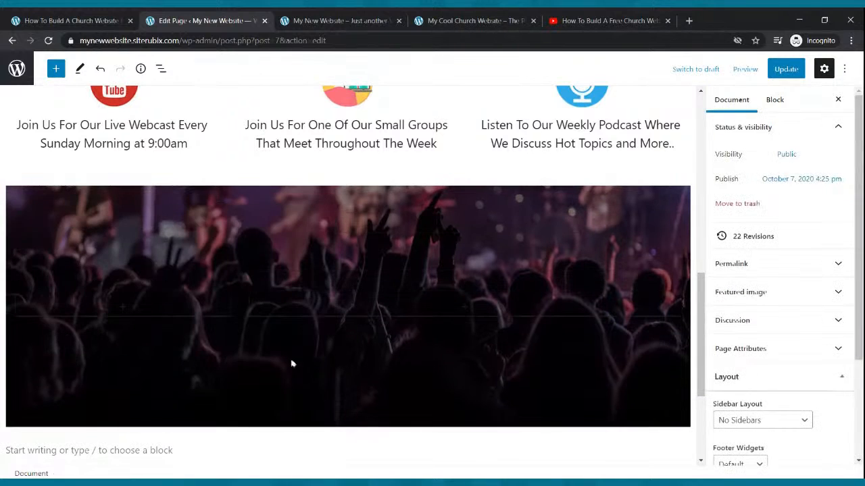
- Delete the now-empty two-column layout, leaving the crowd cover selected
{"action": "left_click", "coordinate": [351, 289]}
{"action": "left_click", "coordinate": [357, 316]}
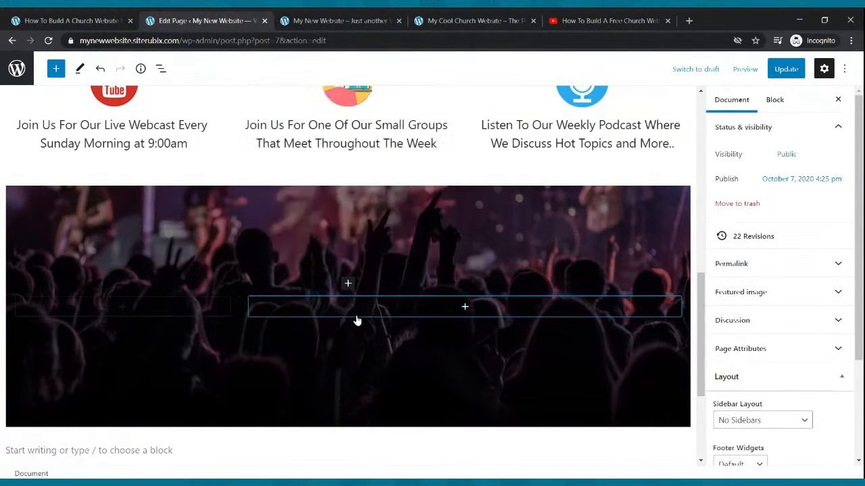
{"action": "left_click", "coordinate": [357, 317]}
{"action": "left_click", "coordinate": [365, 324]}
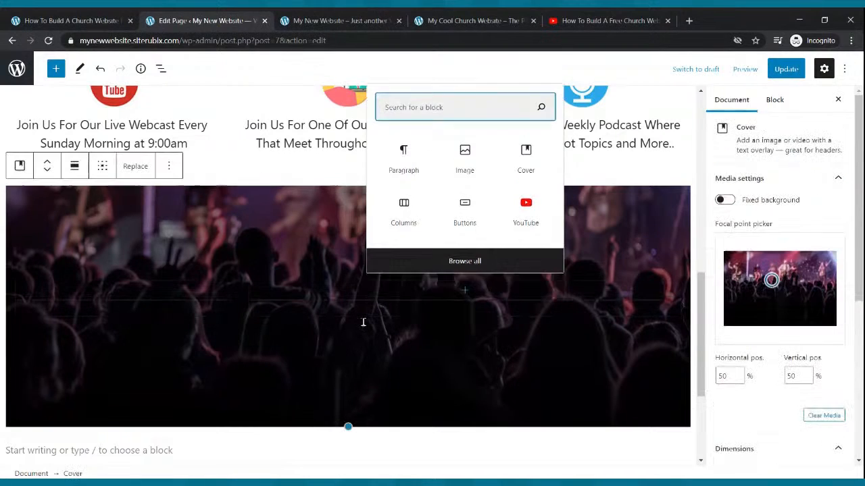
{"action": "left_click", "coordinate": [307, 299]}
{"action": "left_click", "coordinate": [243, 281]}
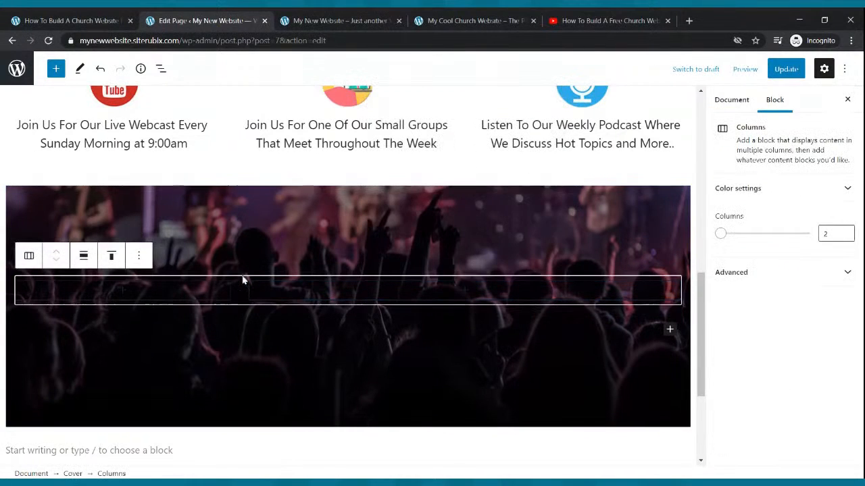
{"action": "left_click", "coordinate": [138, 255]}
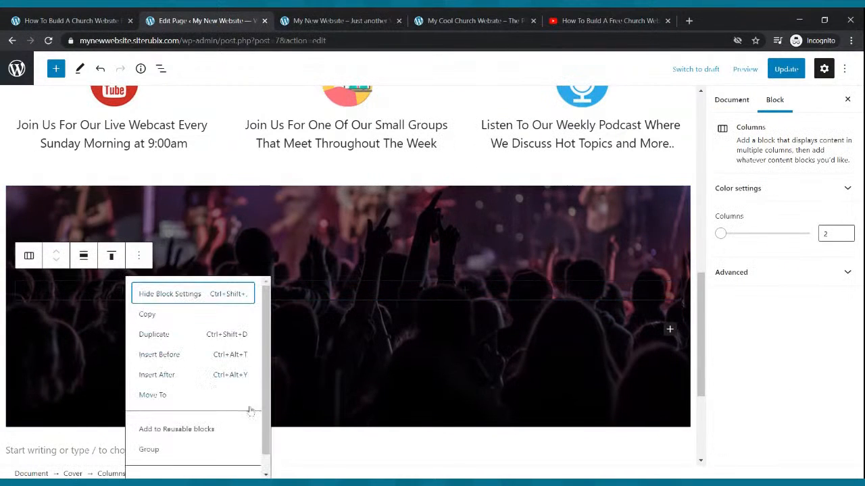
{"action": "scroll", "coordinate": [220, 391], "scroll_direction": "down", "scroll_amount": 1}
{"action": "left_click", "coordinate": [193, 468]}
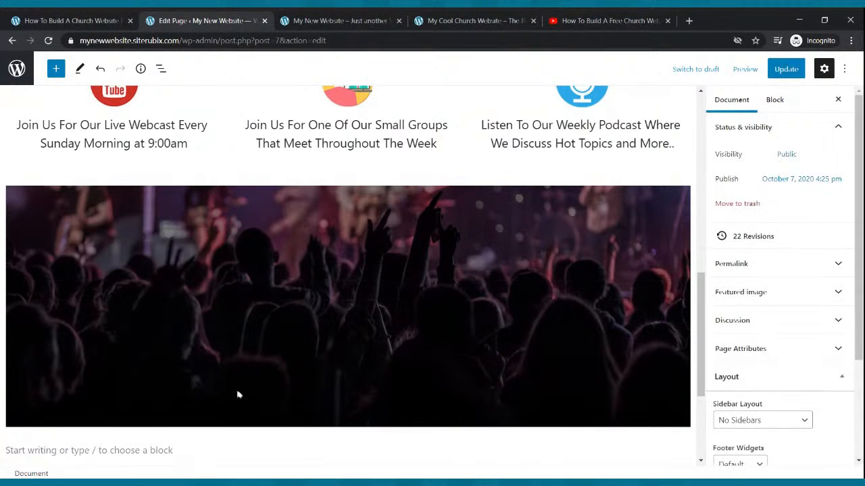
{"action": "left_click", "coordinate": [329, 306]}
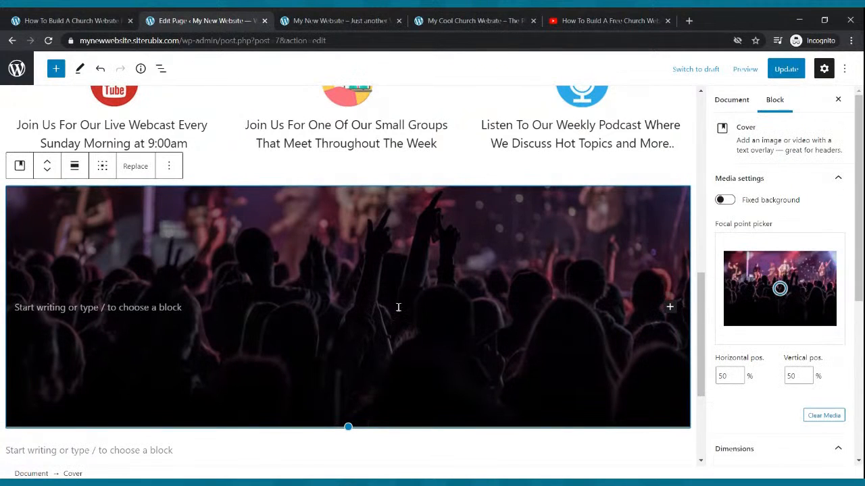
- Insert a Columns layout inside the crowd cover
{"action": "left_click", "coordinate": [57, 70]}
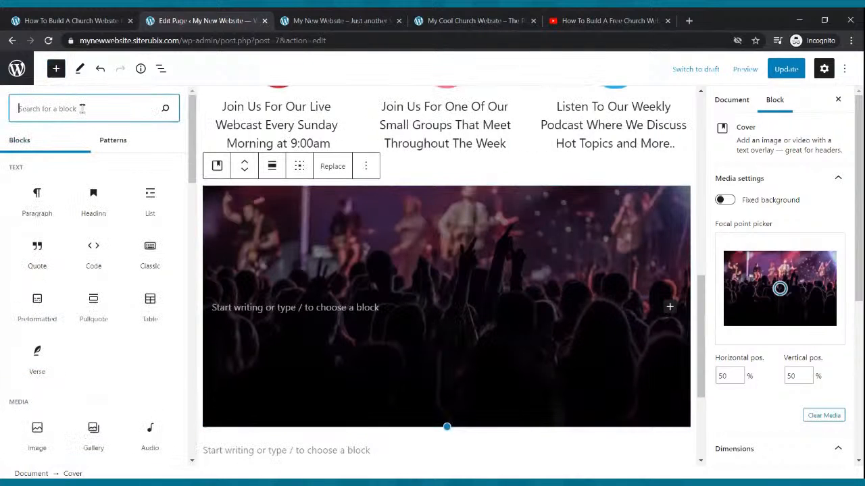
{"action": "type", "text": "co"}
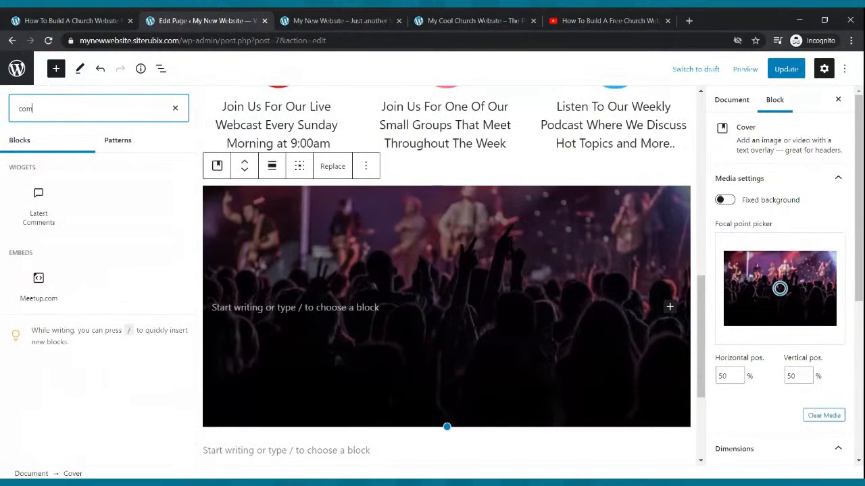
{"action": "type", "text": "lmns"}
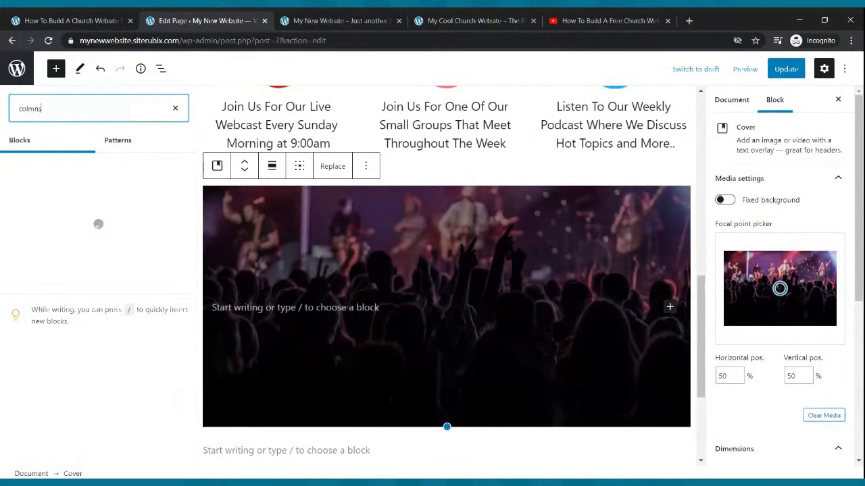
{"action": "key", "text": "BackSpace"}
{"action": "key", "text": "BackSpace"}
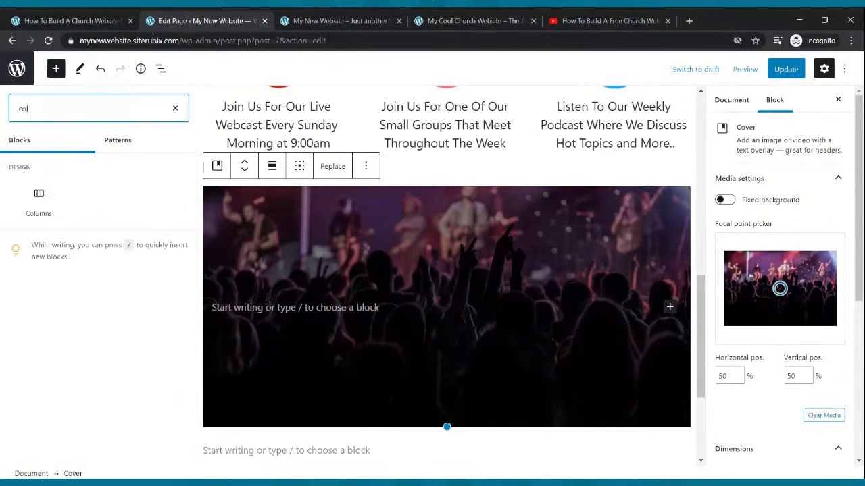
{"action": "left_click", "coordinate": [39, 201]}
{"action": "scroll", "coordinate": [295, 309], "scroll_direction": "up", "scroll_amount": 3}
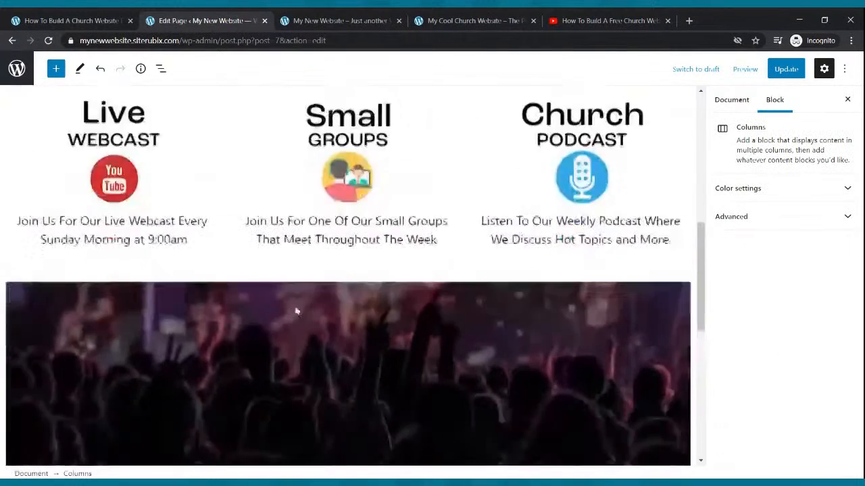
{"action": "scroll", "coordinate": [321, 306], "scroll_direction": "down", "scroll_amount": 2}
- Copy the webinar video's short share link from YouTube
{"action": "left_click", "coordinate": [102, 398]}
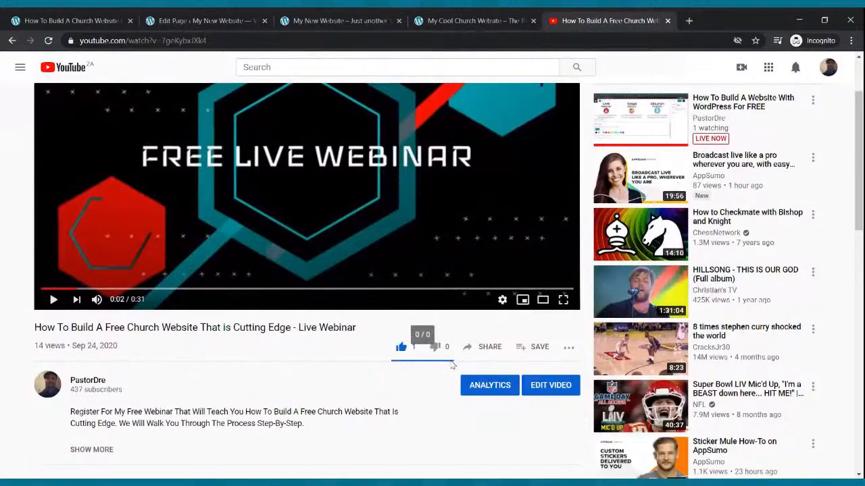
{"action": "left_click", "coordinate": [485, 347]}
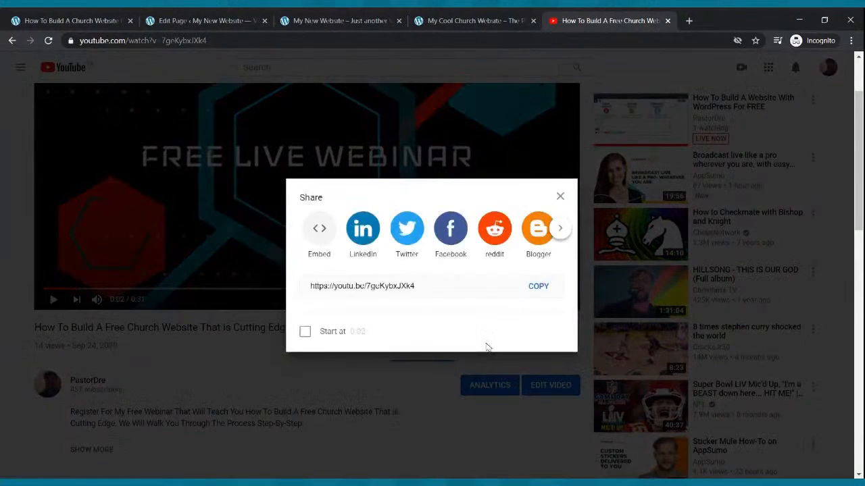
{"action": "left_click", "coordinate": [533, 286]}
{"action": "left_click", "coordinate": [181, 16]}
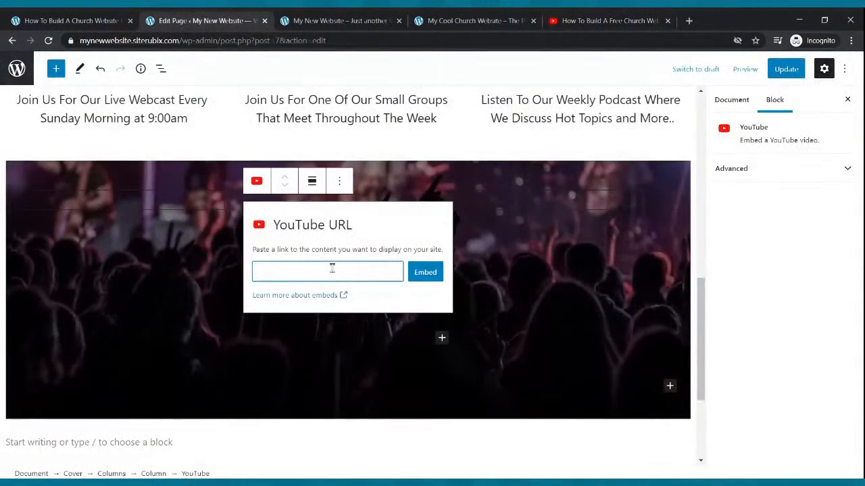
- Embed the pasted webinar link, then adjust the column widths
{"action": "key", "text": "ctrl+v"}
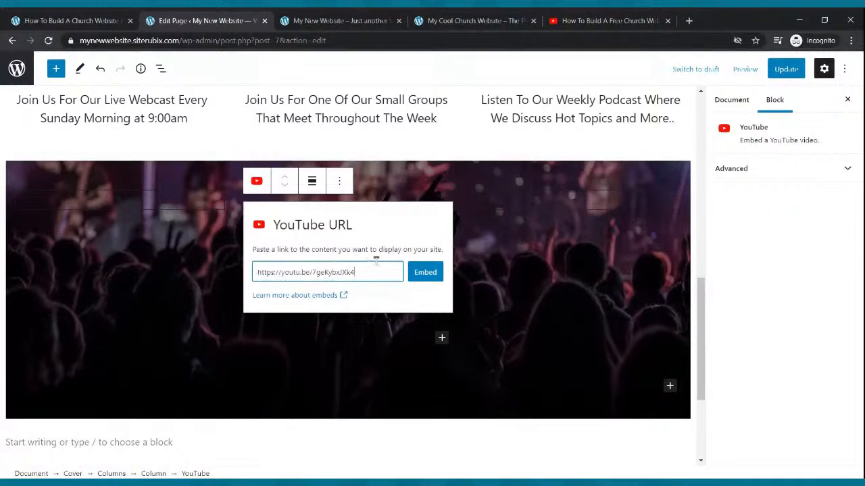
{"action": "left_click", "coordinate": [413, 277]}
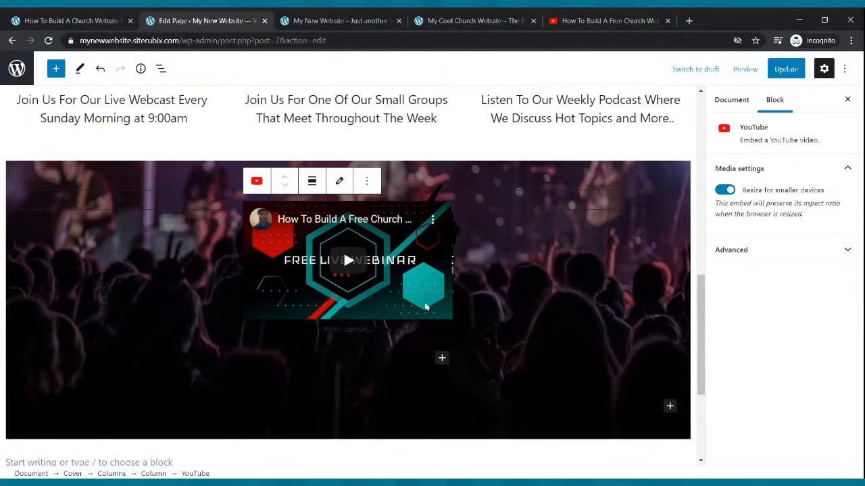
{"action": "left_click", "coordinate": [214, 270]}
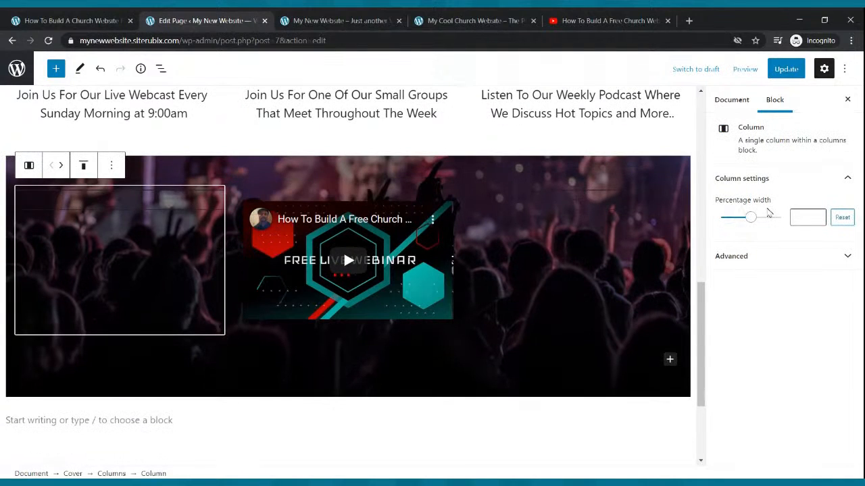
{"action": "left_click_drag", "start_coordinate": [754, 222], "coordinate": [733, 225]}
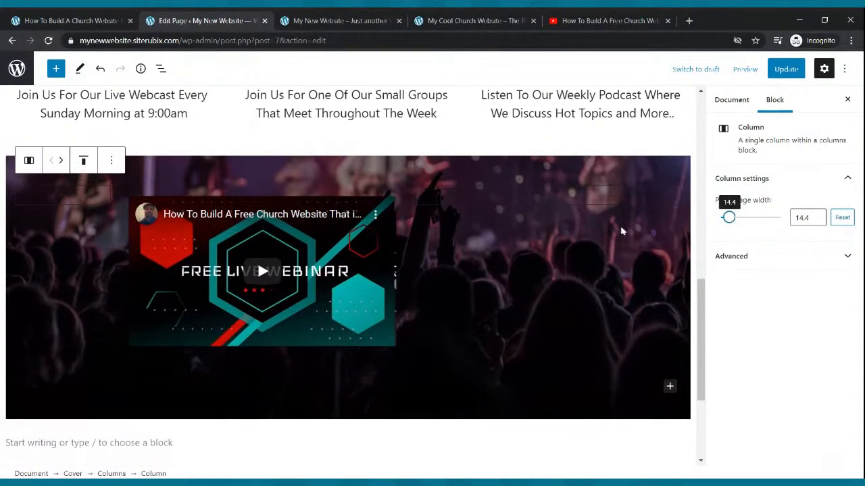
{"action": "left_click", "coordinate": [606, 209]}
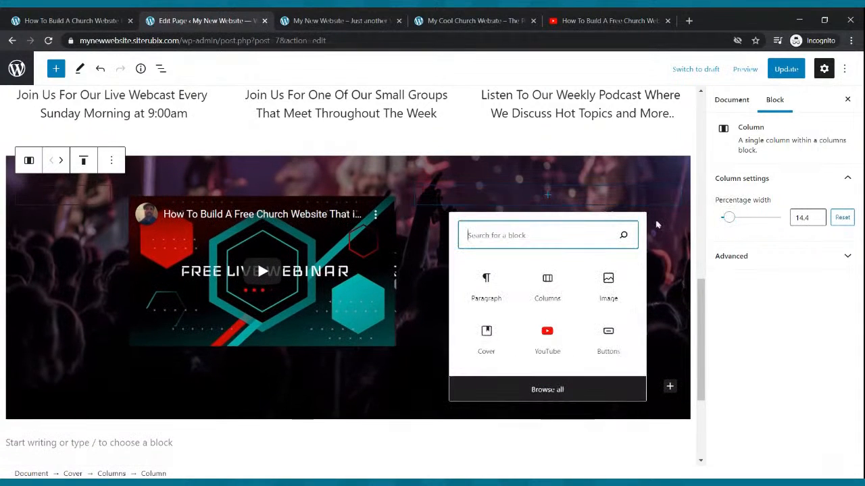
{"action": "left_click", "coordinate": [655, 223]}
{"action": "left_click_drag", "start_coordinate": [751, 223], "coordinate": [735, 232]}
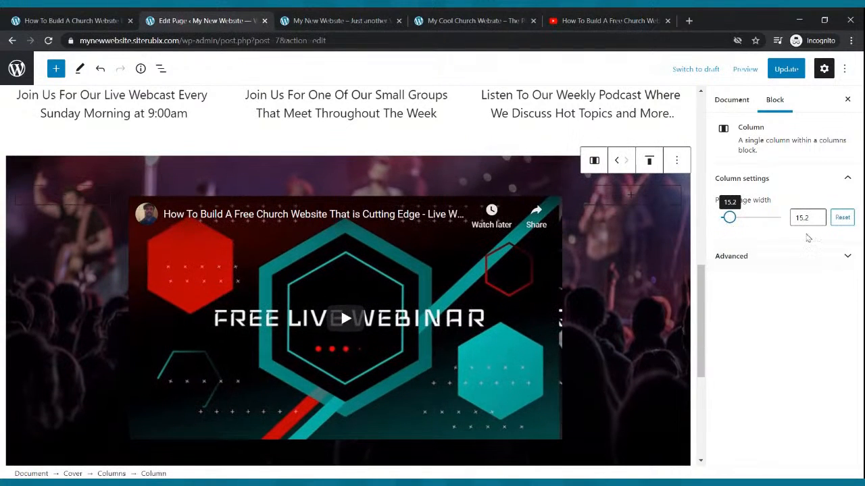
{"action": "left_click_drag", "start_coordinate": [735, 227], "coordinate": [738, 224]}
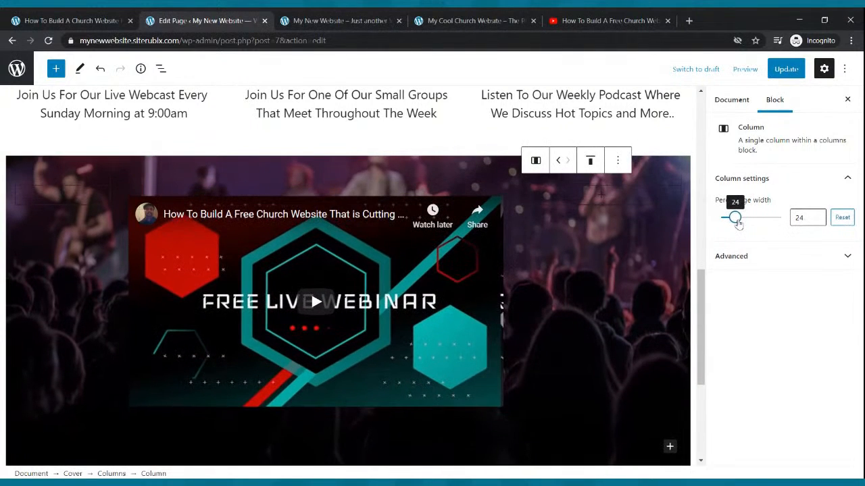
{"action": "left_click", "coordinate": [805, 217]}
{"action": "type", "text": ".1"}
- Set the empty left column's width to 25% so the video sits centred
{"action": "left_click", "coordinate": [95, 218]}
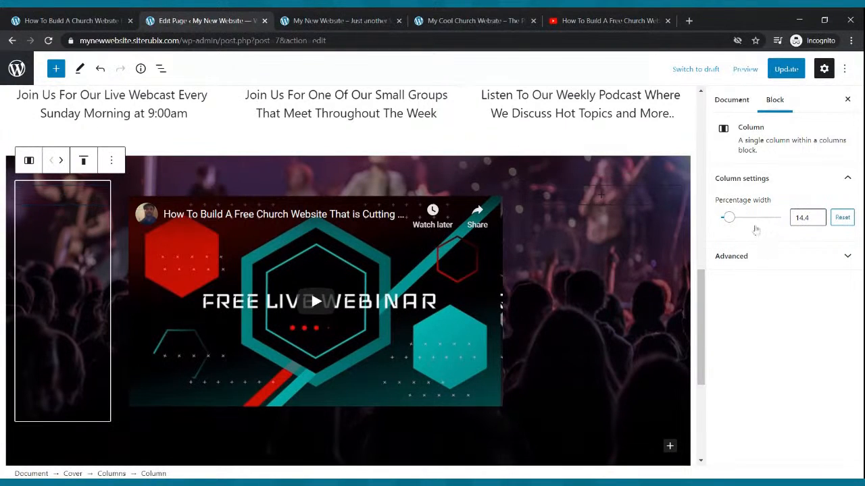
{"action": "left_click_drag", "start_coordinate": [728, 218], "coordinate": [736, 223]}
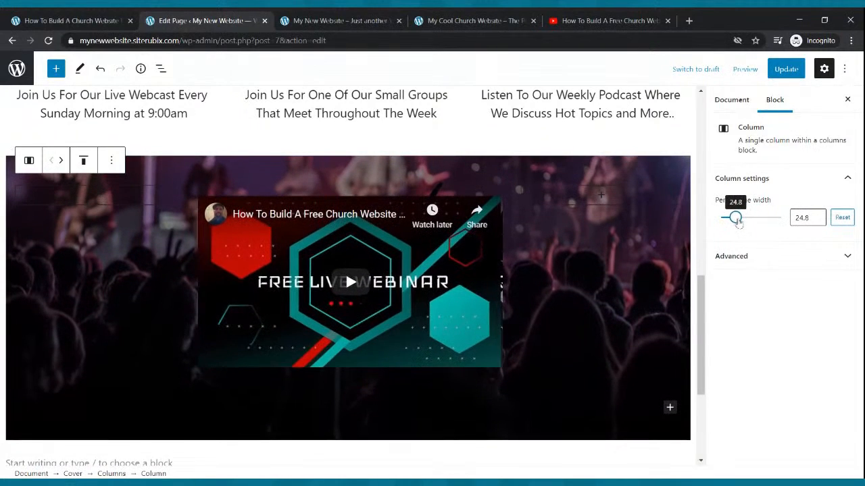
{"action": "left_click", "coordinate": [816, 214]}
{"action": "left_click", "coordinate": [816, 215]}
{"action": "left_click", "coordinate": [816, 215]}
{"action": "left_click", "coordinate": [816, 215]}
{"action": "left_click", "coordinate": [817, 214]}
{"action": "left_click", "coordinate": [817, 216]}
{"action": "left_click", "coordinate": [817, 215]}
{"action": "left_click", "coordinate": [816, 216]}
{"action": "left_click", "coordinate": [817, 215]}
{"action": "left_click", "coordinate": [817, 216]}
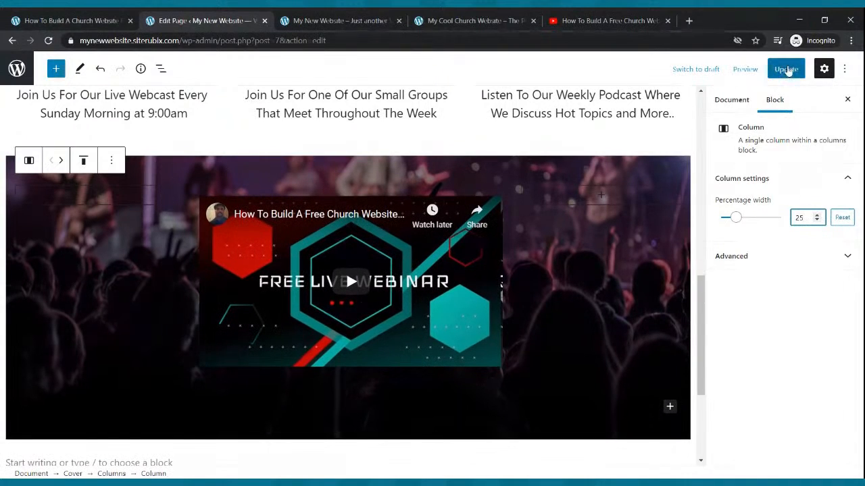
- Update the page and reload the example and live sites to check the centred video
{"action": "left_click", "coordinate": [787, 70]}
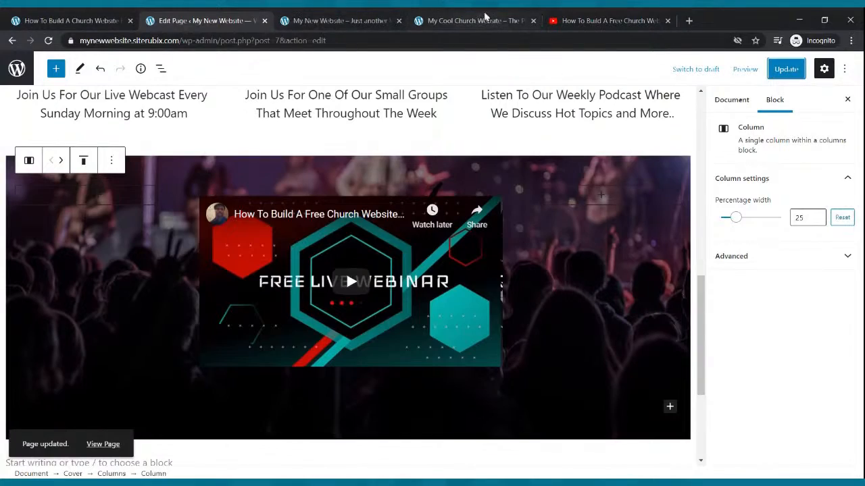
{"action": "left_click", "coordinate": [480, 21]}
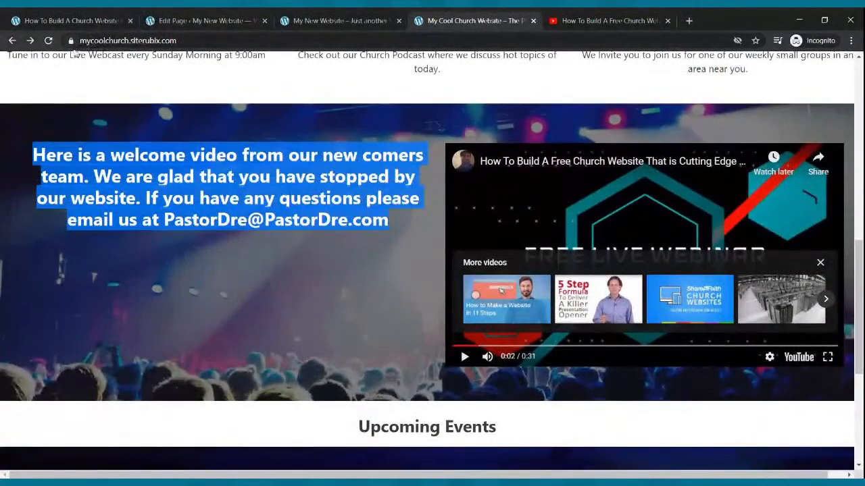
{"action": "left_click", "coordinate": [48, 41]}
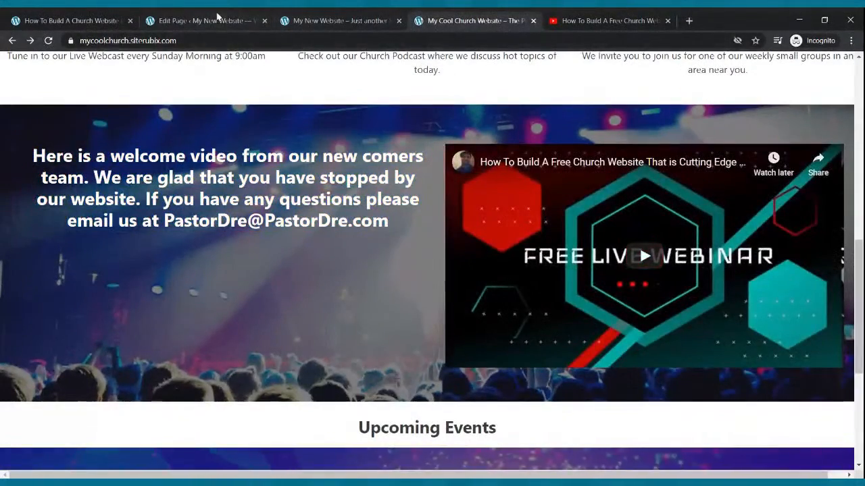
{"action": "left_click", "coordinate": [215, 20]}
{"action": "left_click", "coordinate": [777, 72]}
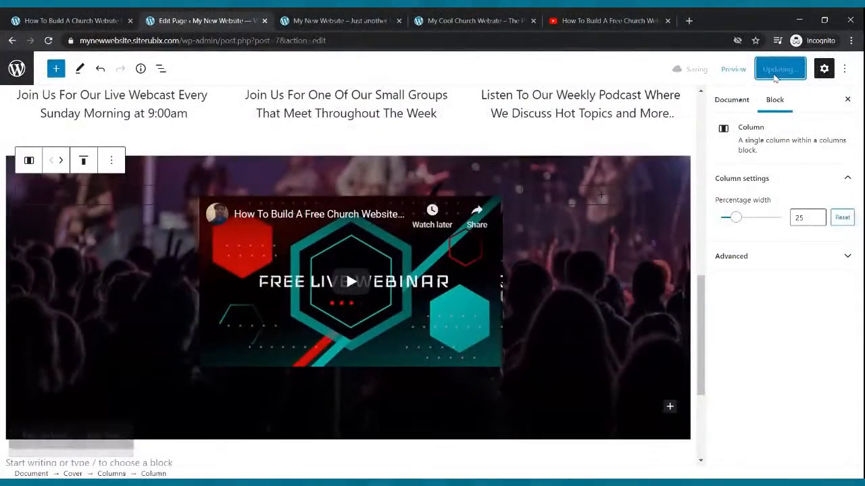
{"action": "left_click", "coordinate": [311, 20]}
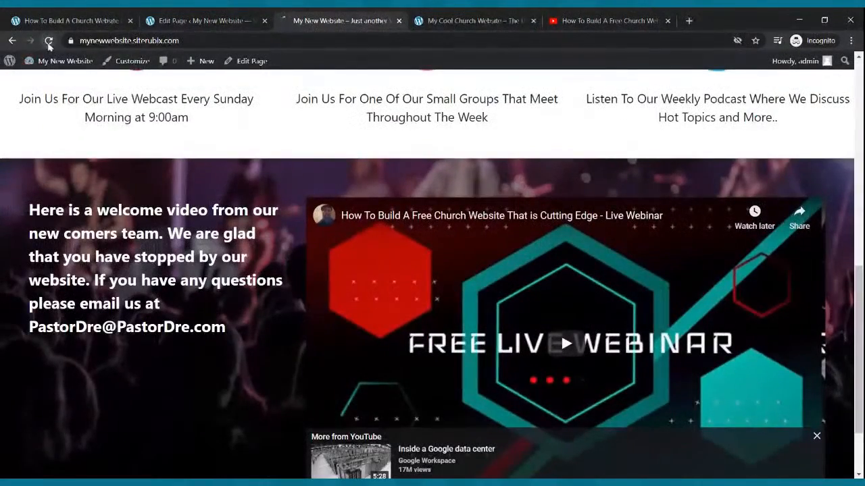
{"action": "left_click", "coordinate": [48, 41]}
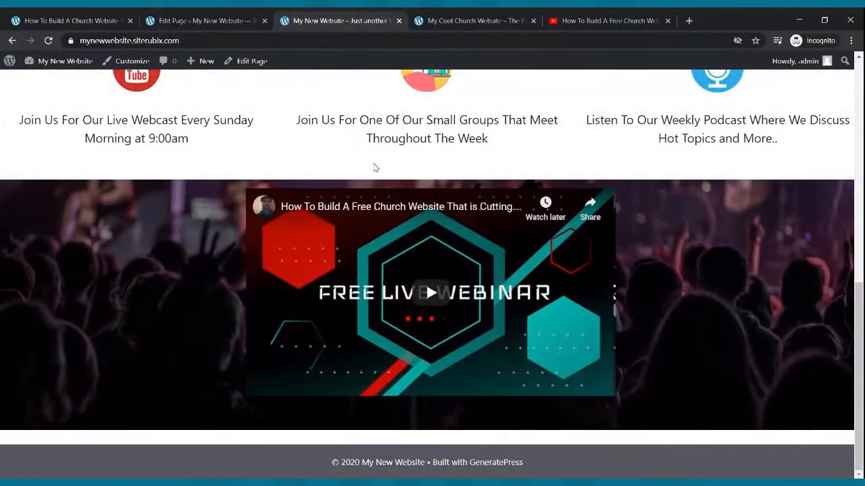
{"action": "left_click", "coordinate": [157, 15]}
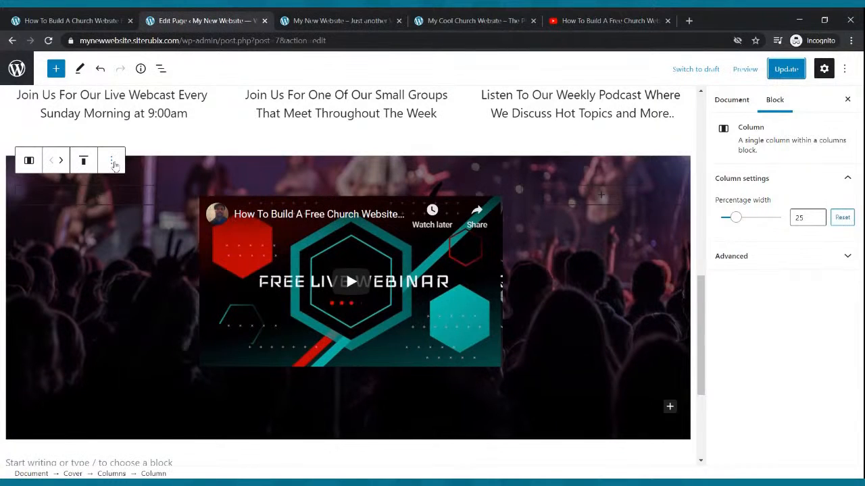
- Add an empty paragraph below the webinar video, then select the example site's welcome message
{"action": "left_click", "coordinate": [313, 219]}
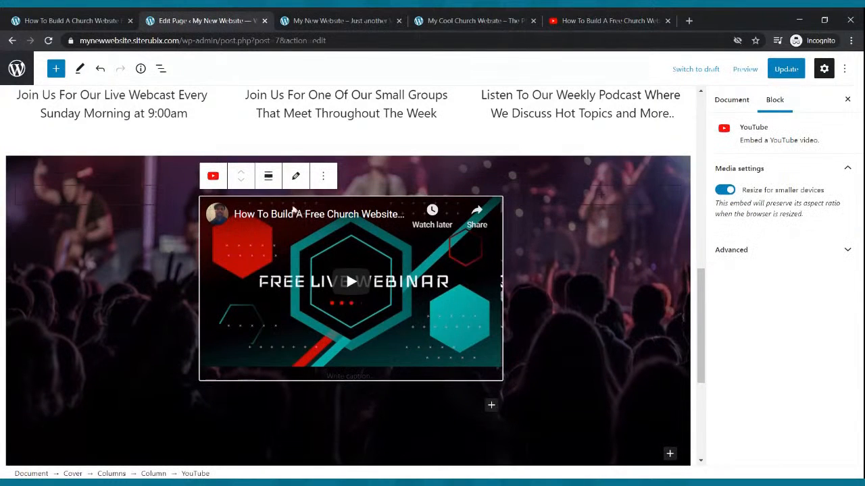
{"action": "left_click", "coordinate": [55, 69]}
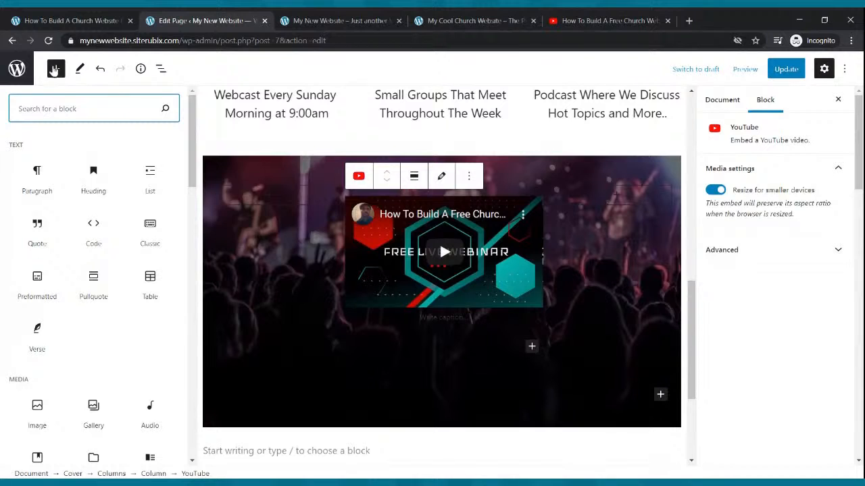
{"action": "left_click", "coordinate": [53, 177]}
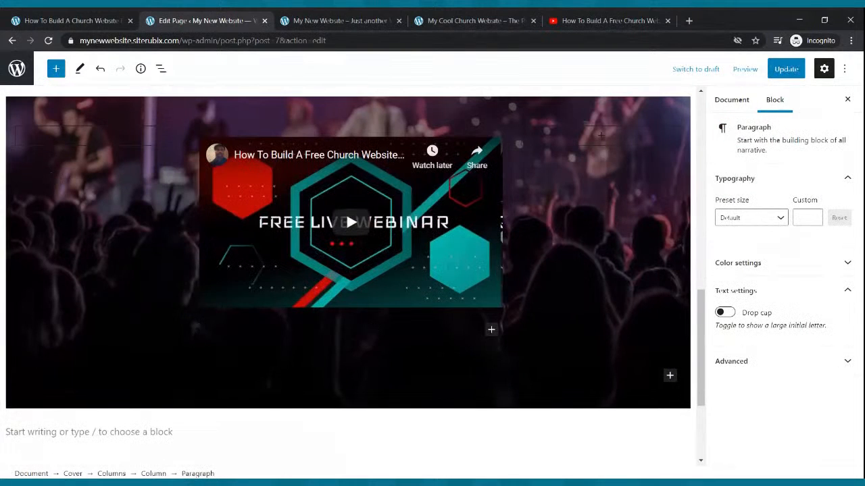
{"action": "left_click", "coordinate": [473, 20]}
{"action": "left_click_drag", "start_coordinate": [395, 222], "coordinate": [49, 157]}
{"action": "key", "text": "ctrl+c"}
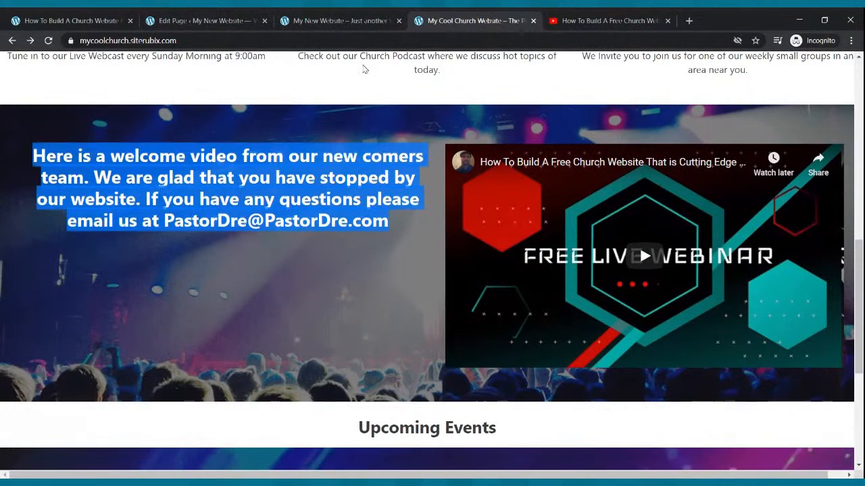
- Paste the welcome paragraph with the contact e-mail below the video, make it Medium size, and update
{"action": "left_click", "coordinate": [223, 20]}
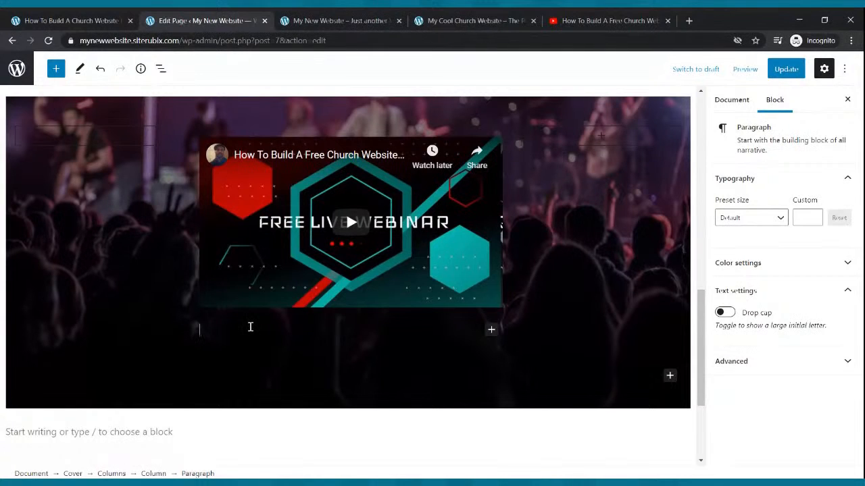
{"action": "key", "text": "ctrl+v"}
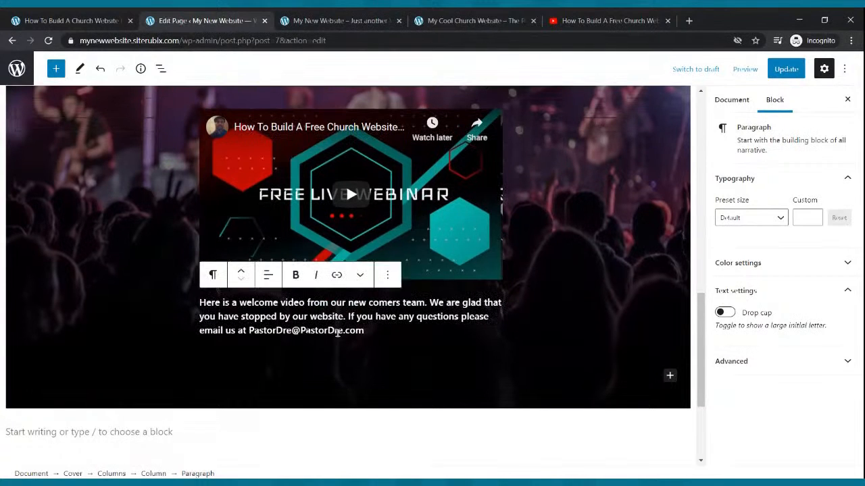
{"action": "left_click_drag", "start_coordinate": [388, 336], "coordinate": [219, 309]}
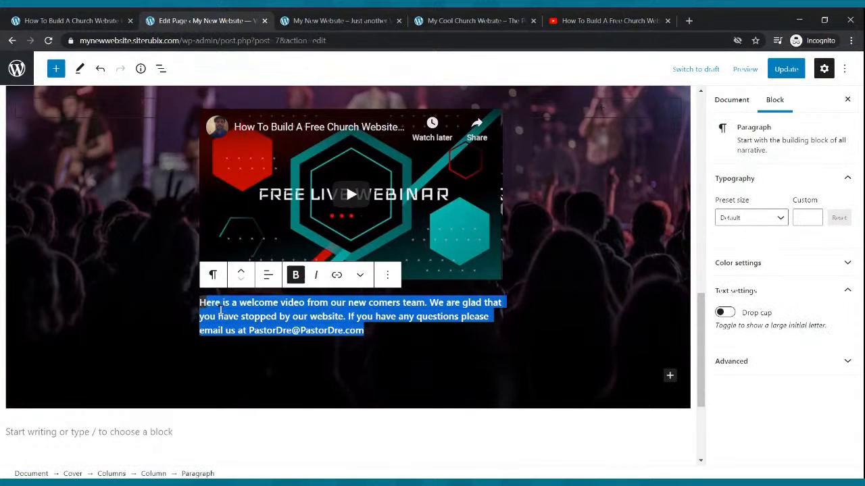
{"action": "left_click", "coordinate": [783, 219]}
{"action": "left_click", "coordinate": [749, 323]}
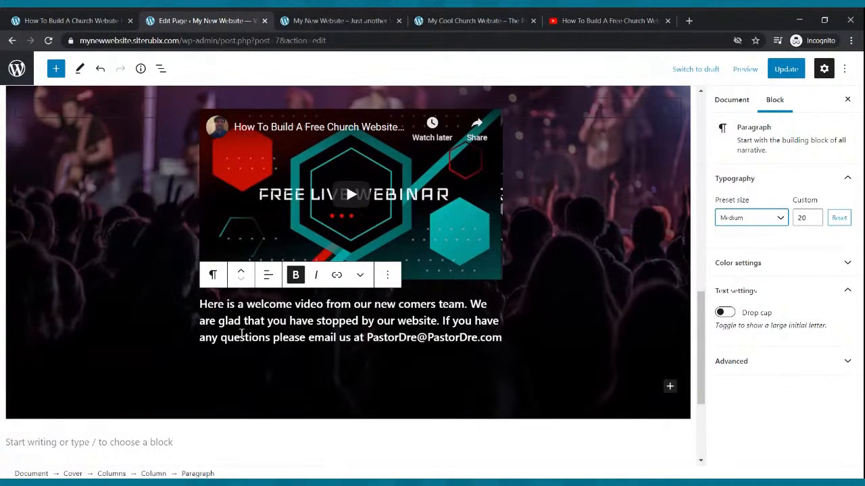
{"action": "left_click", "coordinate": [781, 73]}
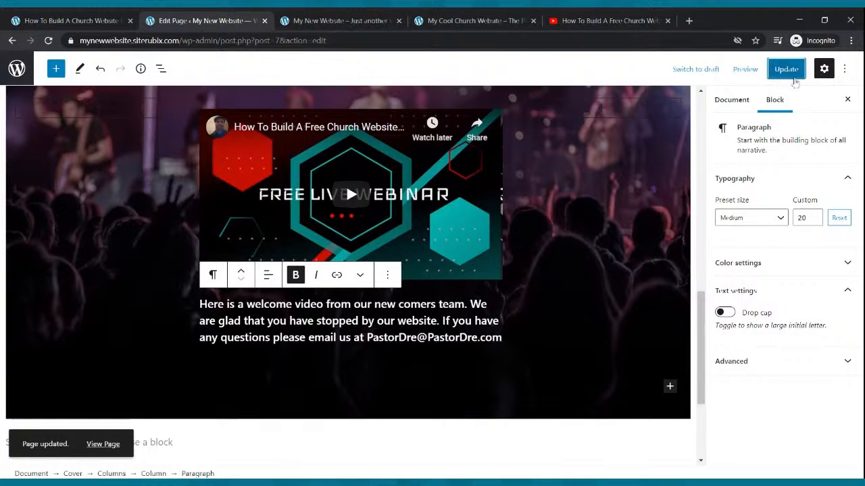
{"action": "left_click", "coordinate": [793, 74]}
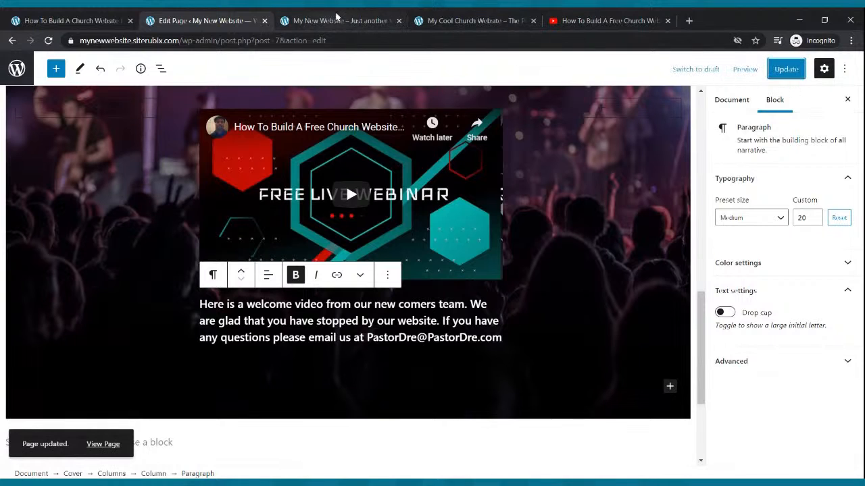
{"action": "left_click", "coordinate": [335, 20]}
{"action": "left_click", "coordinate": [48, 40]}
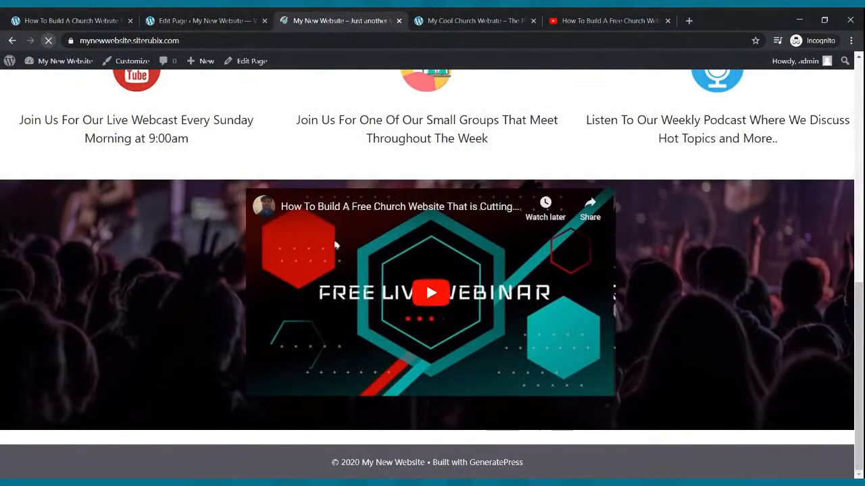
{"action": "scroll", "coordinate": [331, 246], "scroll_direction": "down", "scroll_amount": 1}
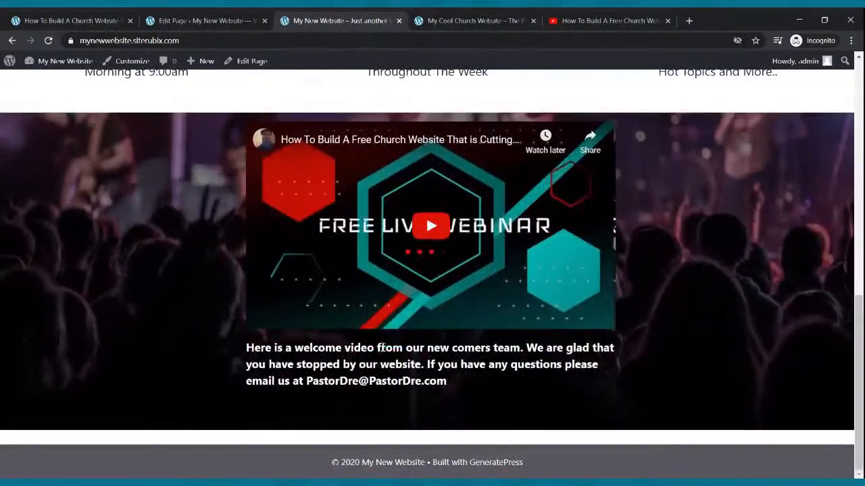
{"action": "scroll", "coordinate": [379, 364], "scroll_direction": "up", "scroll_amount": 3}
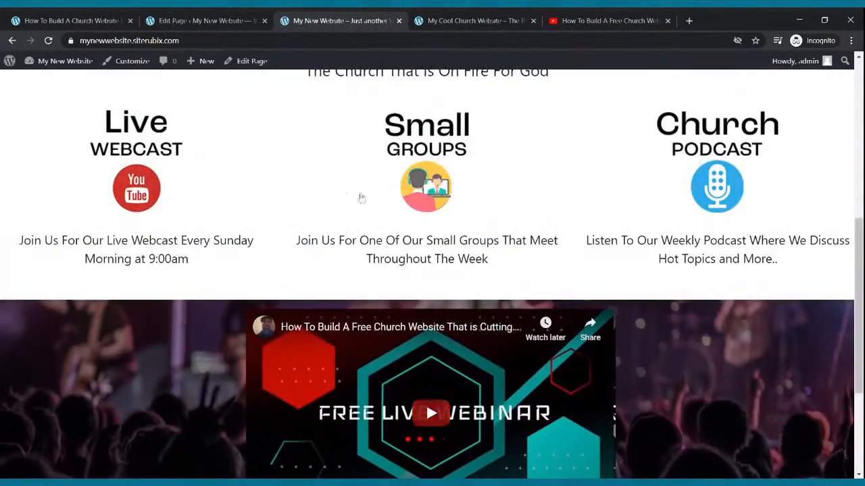
{"action": "left_click", "coordinate": [193, 22]}
{"action": "scroll", "coordinate": [251, 243], "scroll_direction": "up", "scroll_amount": 6}
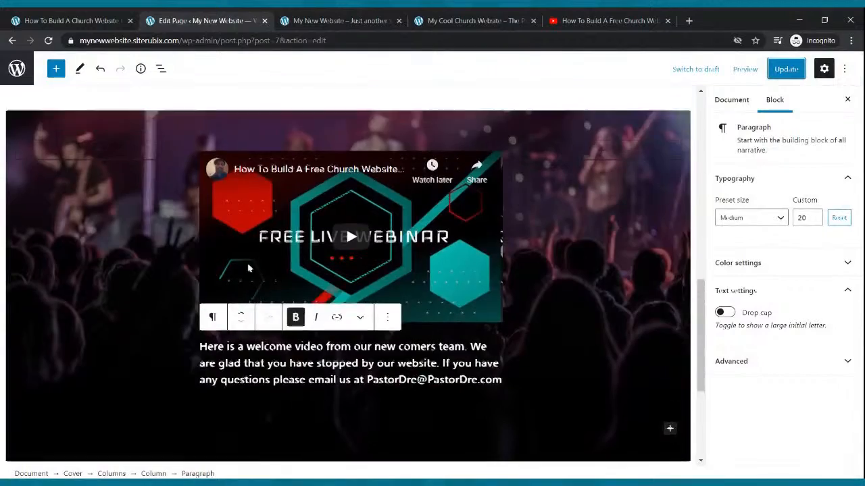
- Move the welcome paragraph from below the YouTube video to above it
{"action": "triple_click", "coordinate": [259, 262]}
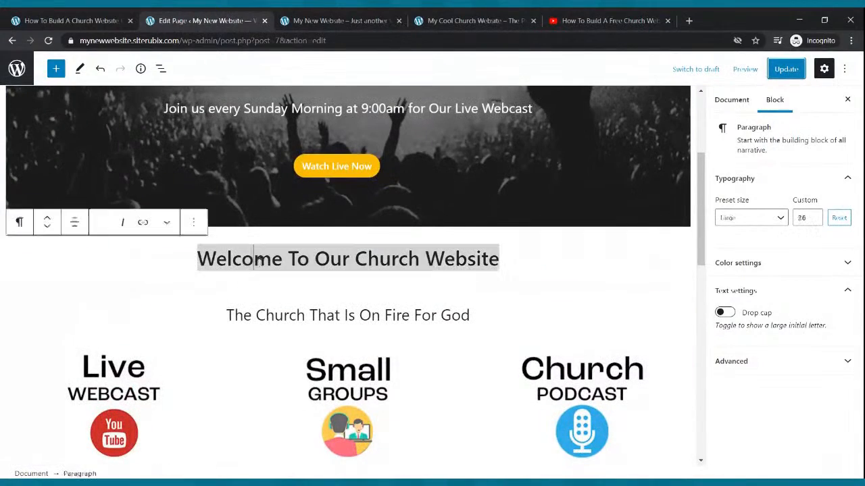
{"action": "scroll", "coordinate": [273, 270], "scroll_direction": "down", "scroll_amount": 3}
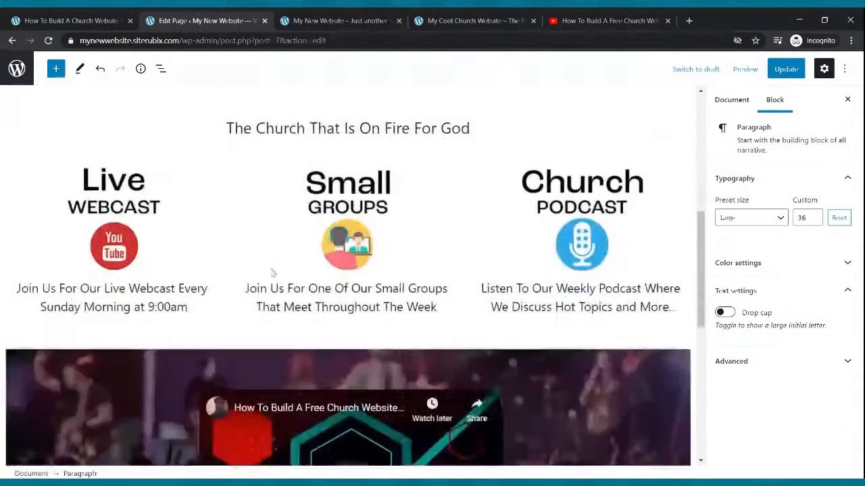
{"action": "left_click", "coordinate": [304, 332]}
{"action": "scroll", "coordinate": [303, 328], "scroll_direction": "down", "scroll_amount": 3}
{"action": "left_click", "coordinate": [299, 342]}
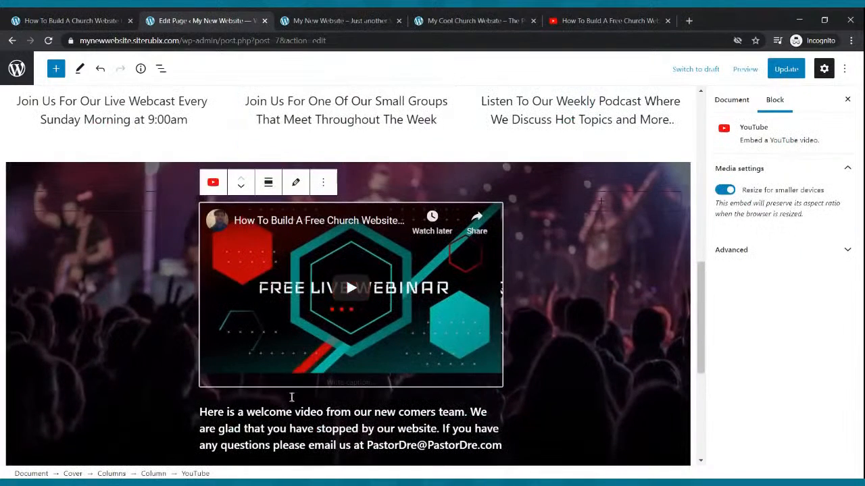
{"action": "left_click", "coordinate": [305, 430]}
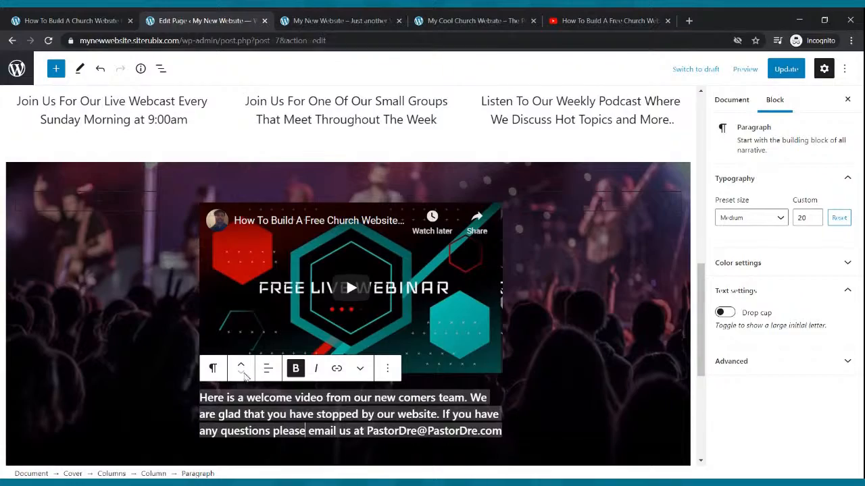
{"action": "left_click", "coordinate": [241, 368]}
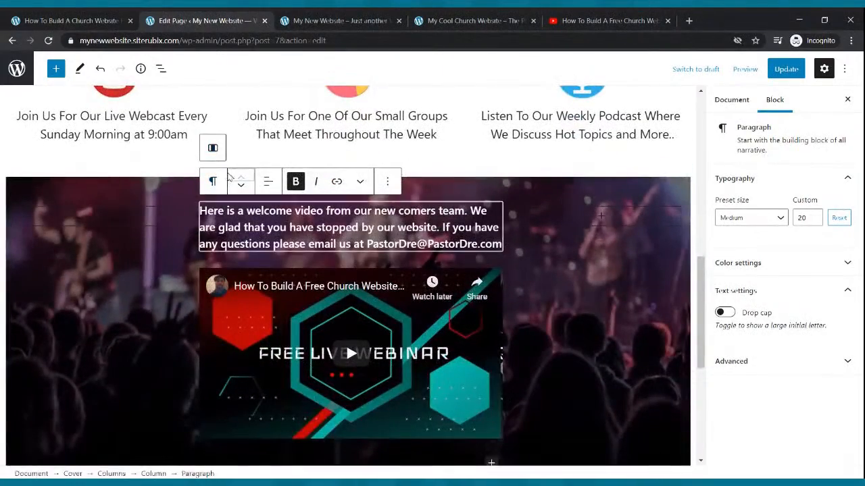
{"action": "left_click", "coordinate": [241, 186]}
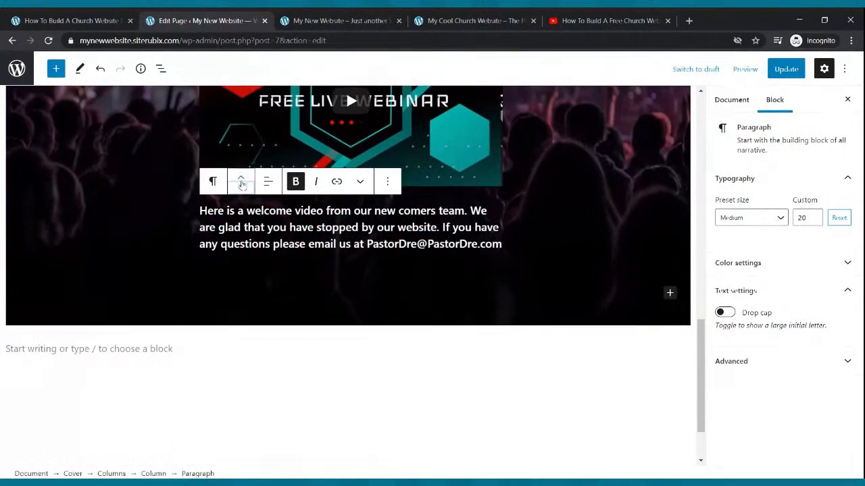
{"action": "left_click", "coordinate": [241, 181]}
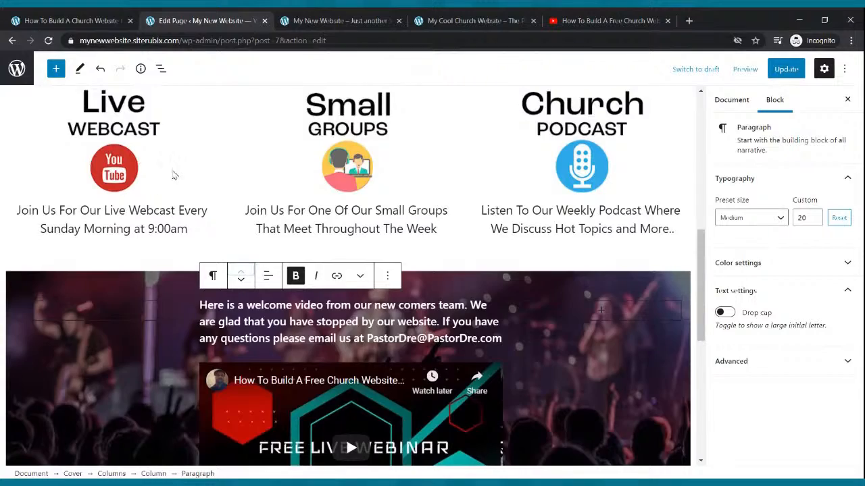
- Keep the Welcome To Our Church Website heading above the tagline and update the page
{"action": "scroll", "coordinate": [203, 174], "scroll_direction": "up", "scroll_amount": 3}
{"action": "triple_click", "coordinate": [230, 174]}
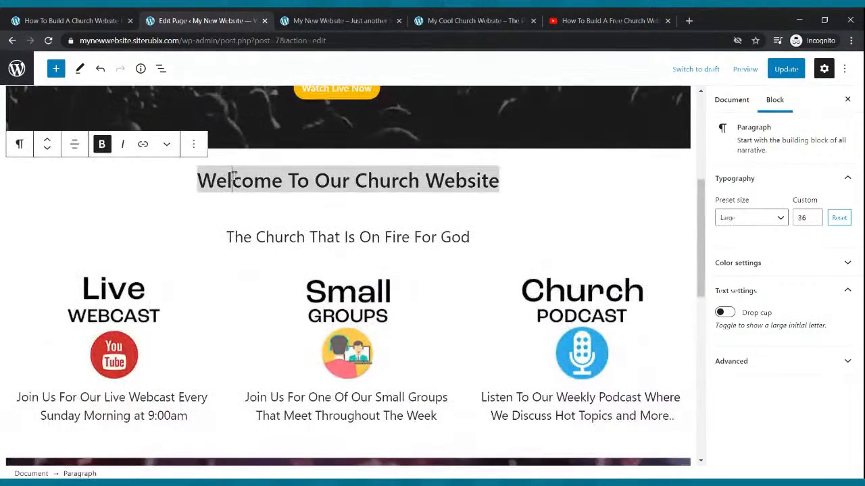
{"action": "left_click", "coordinate": [48, 150]}
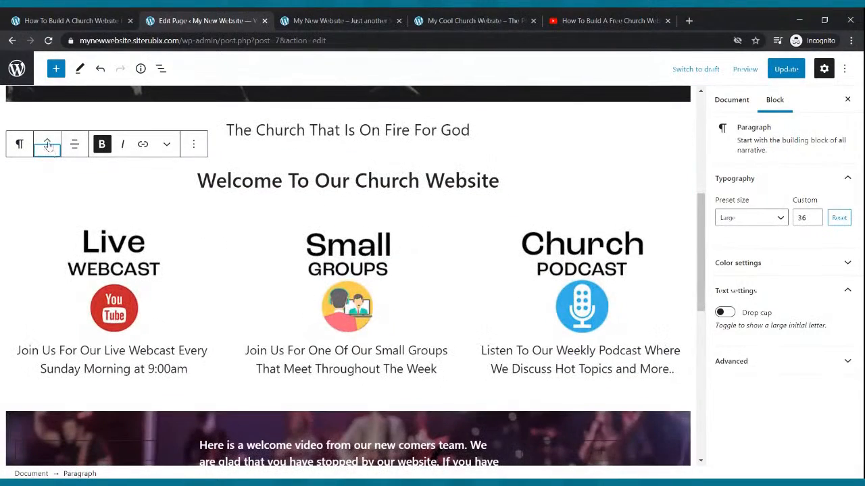
{"action": "left_click", "coordinate": [48, 146]}
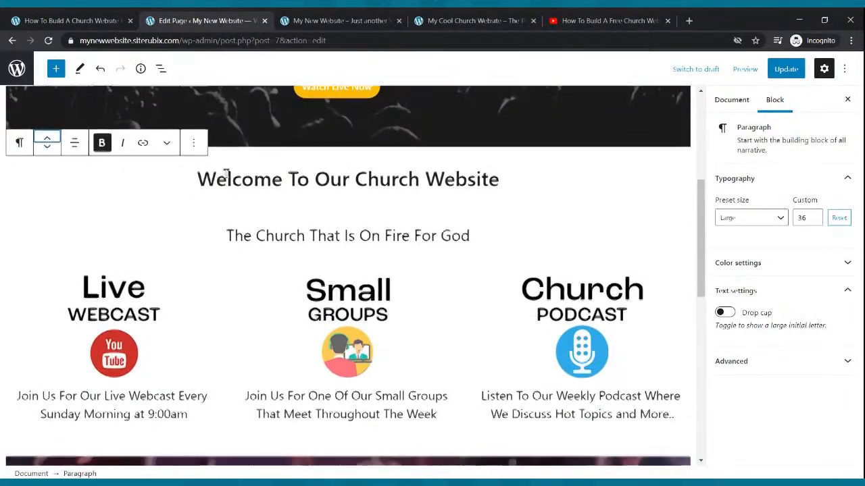
{"action": "scroll", "coordinate": [227, 173], "scroll_direction": "down", "scroll_amount": 3}
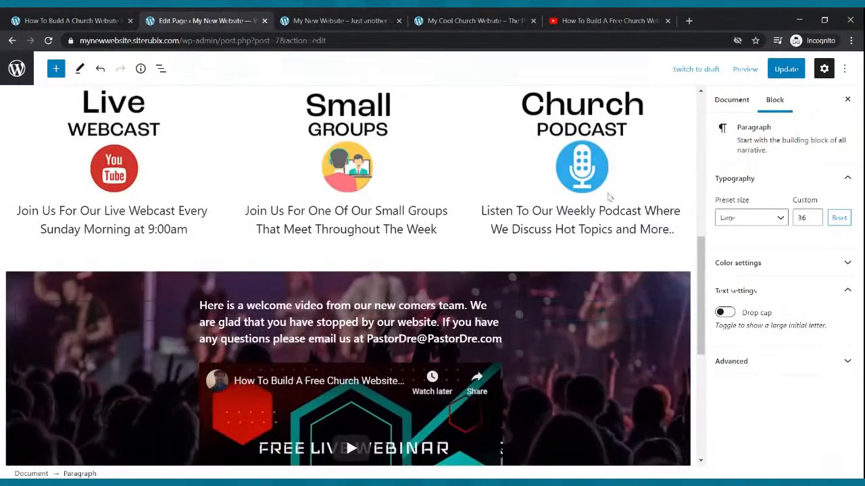
{"action": "scroll", "coordinate": [275, 329], "scroll_direction": "down", "scroll_amount": 2}
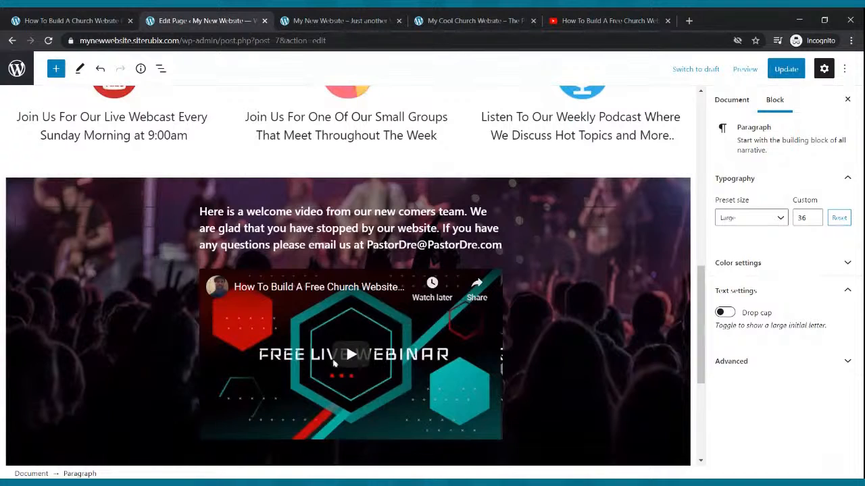
{"action": "left_click", "coordinate": [786, 68]}
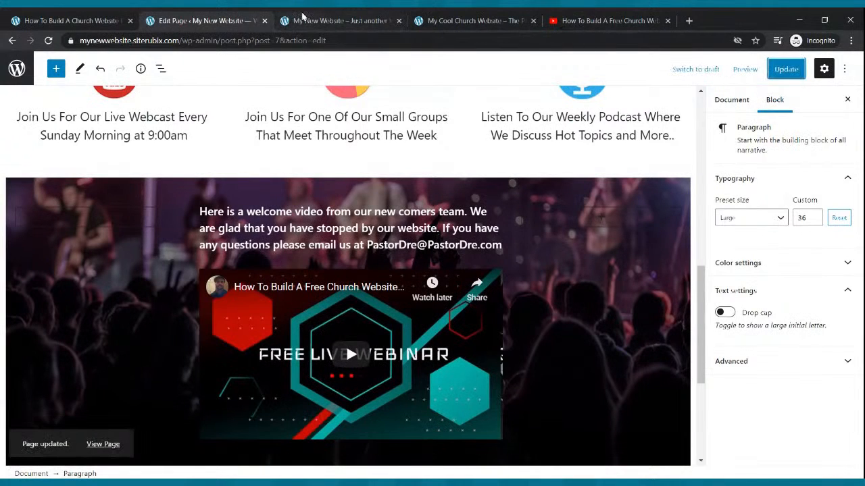
{"action": "left_click", "coordinate": [284, 21]}
{"action": "left_click", "coordinate": [47, 41]}
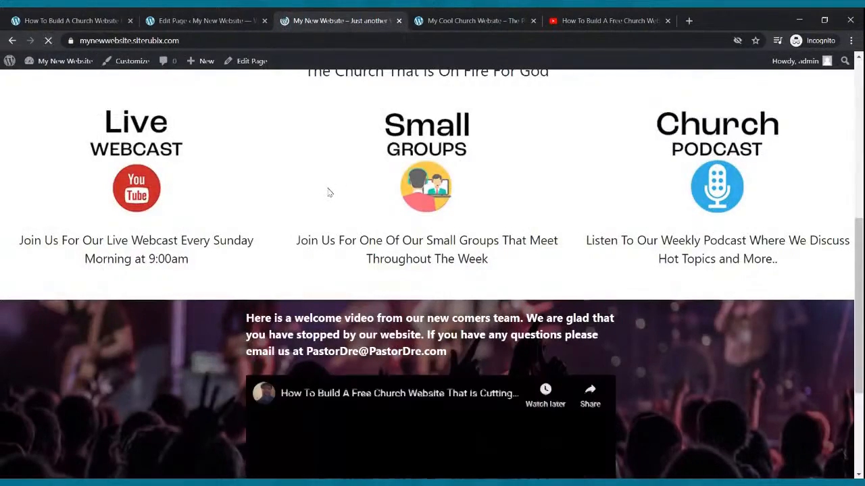
{"action": "scroll", "coordinate": [331, 186], "scroll_direction": "down", "scroll_amount": 3}
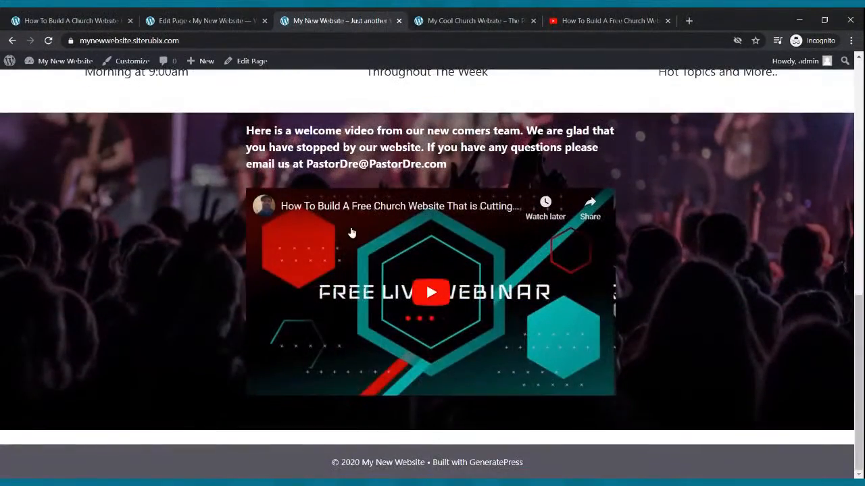
{"action": "scroll", "coordinate": [350, 230], "scroll_direction": "up", "scroll_amount": 3}
{"action": "scroll", "coordinate": [350, 225], "scroll_direction": "up", "scroll_amount": 5}
{"action": "scroll", "coordinate": [355, 226], "scroll_direction": "down", "scroll_amount": 8}
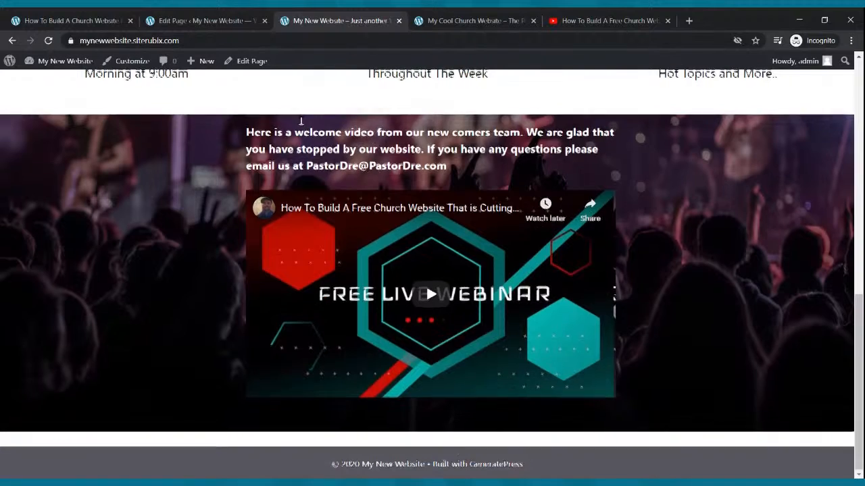
{"action": "scroll", "coordinate": [270, 145], "scroll_direction": "up", "scroll_amount": 10}
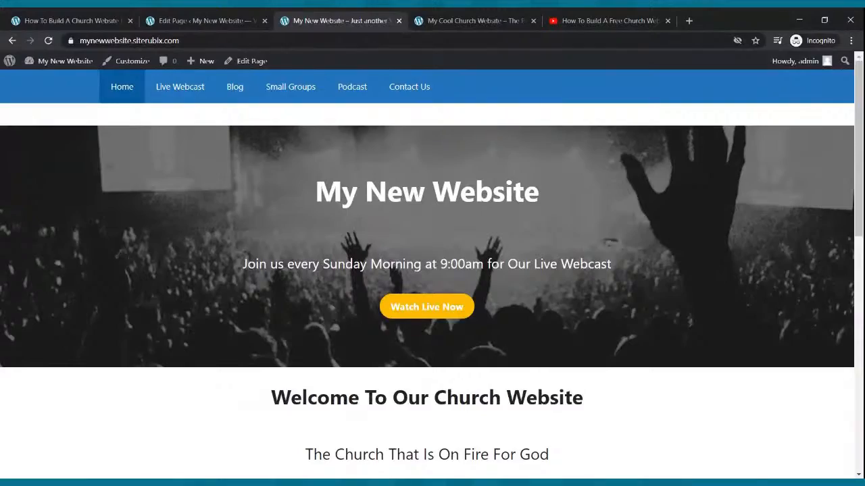
{"action": "scroll", "coordinate": [256, 203], "scroll_direction": "down", "scroll_amount": 7}
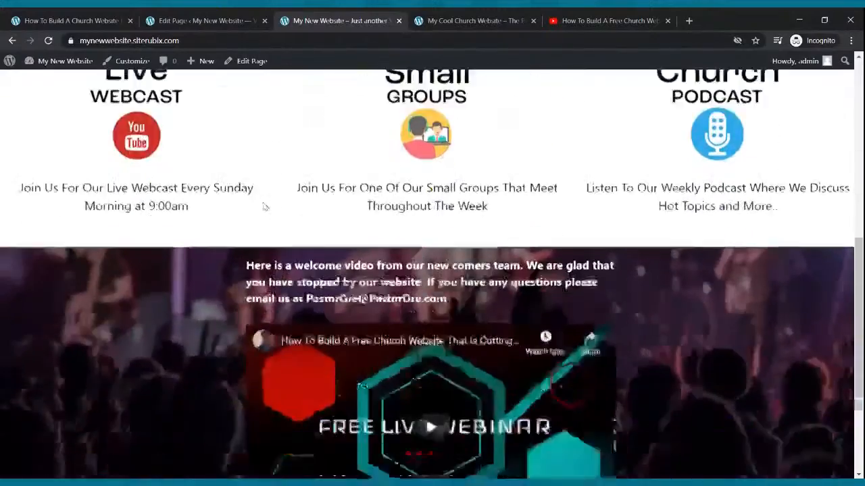
{"action": "scroll", "coordinate": [265, 206], "scroll_direction": "down", "scroll_amount": 3}
{"action": "scroll", "coordinate": [273, 197], "scroll_direction": "up", "scroll_amount": 10}
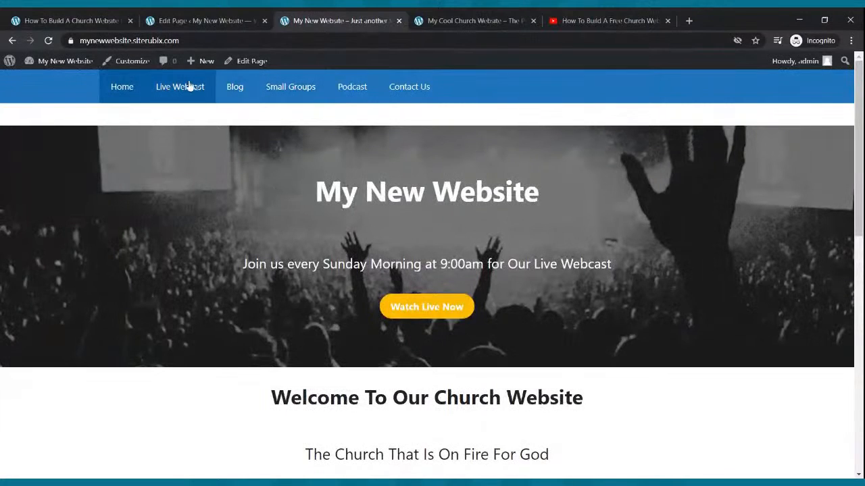
{"action": "left_click", "coordinate": [189, 22]}
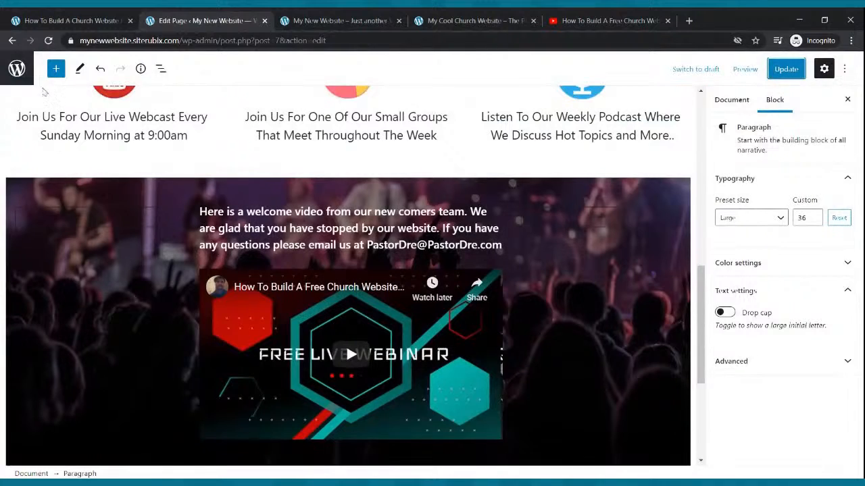
- Open the Live Webcast page from All Pages in the block editor
{"action": "left_click", "coordinate": [14, 41]}
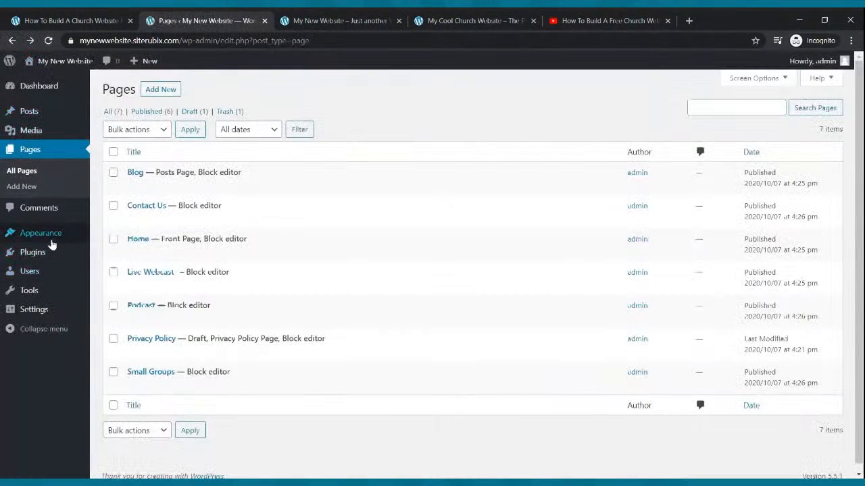
{"action": "left_click", "coordinate": [42, 151]}
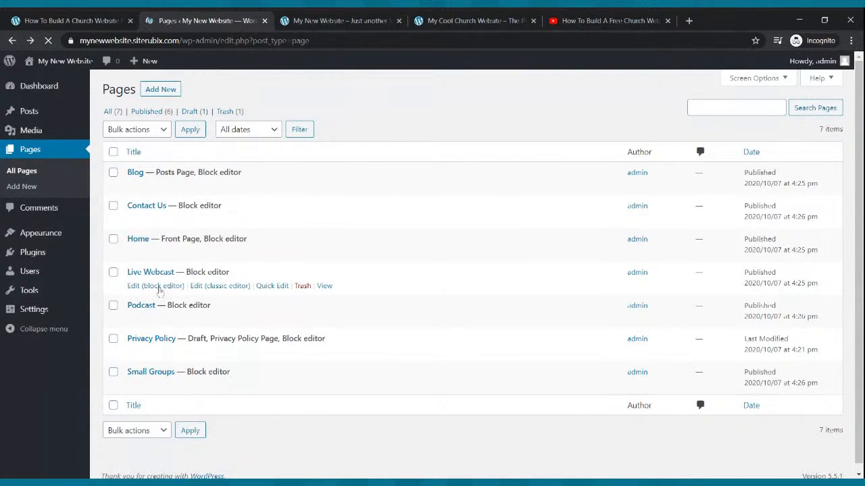
{"action": "left_click", "coordinate": [156, 287]}
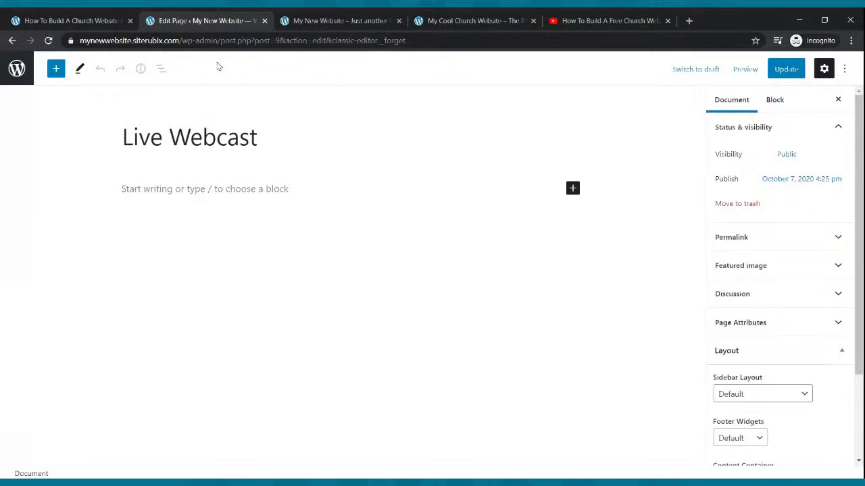
{"action": "left_click", "coordinate": [610, 18]}
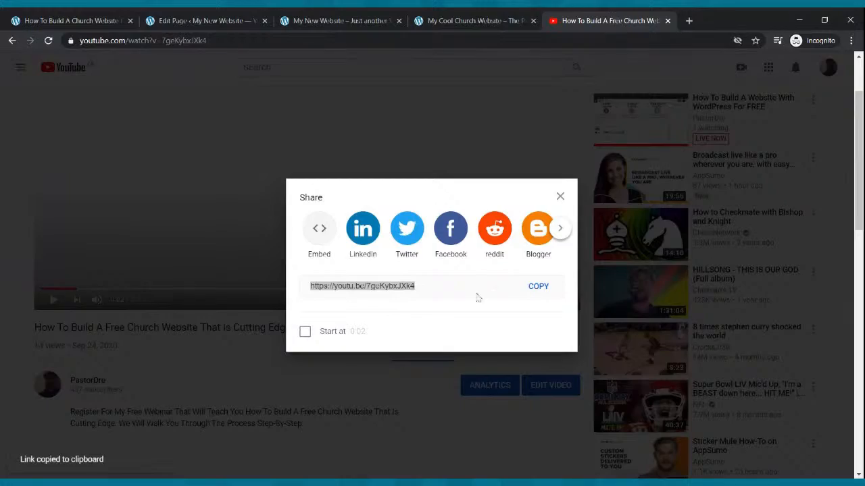
- Dismiss the Share dialog and go to YouTube Studio's Go live streaming area
{"action": "key", "text": "Escape"}
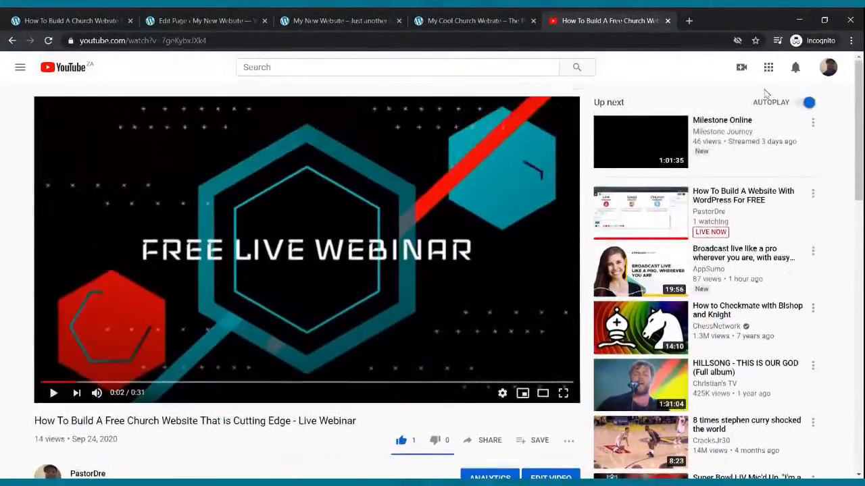
{"action": "left_click", "coordinate": [741, 70]}
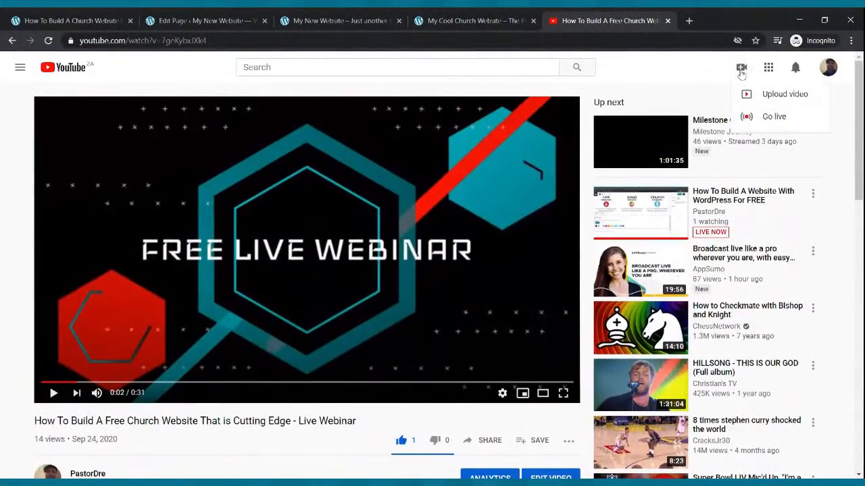
{"action": "left_click", "coordinate": [772, 116]}
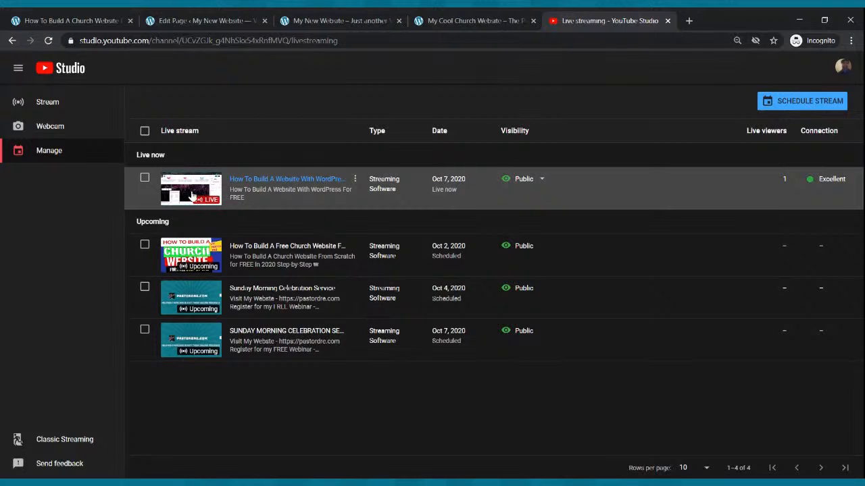
- Copy the share link of the stream that is currently live
{"action": "left_click", "coordinate": [192, 196]}
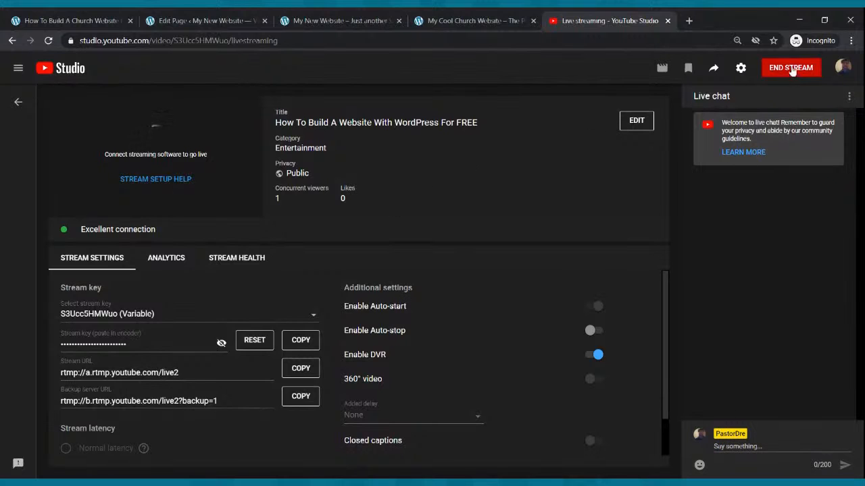
{"action": "left_click", "coordinate": [714, 70]}
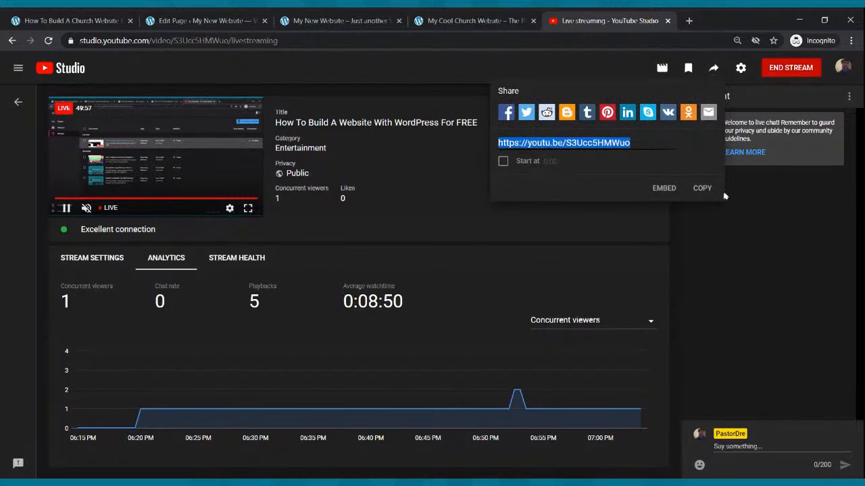
{"action": "left_click", "coordinate": [702, 188]}
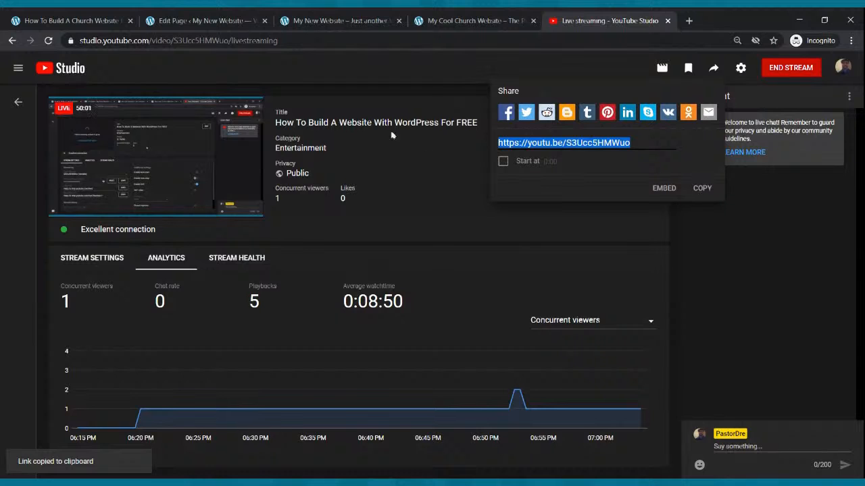
- Return to the Manage list of streams and begin scheduling a new stream
{"action": "left_click", "coordinate": [12, 41]}
{"action": "left_click", "coordinate": [439, 19]}
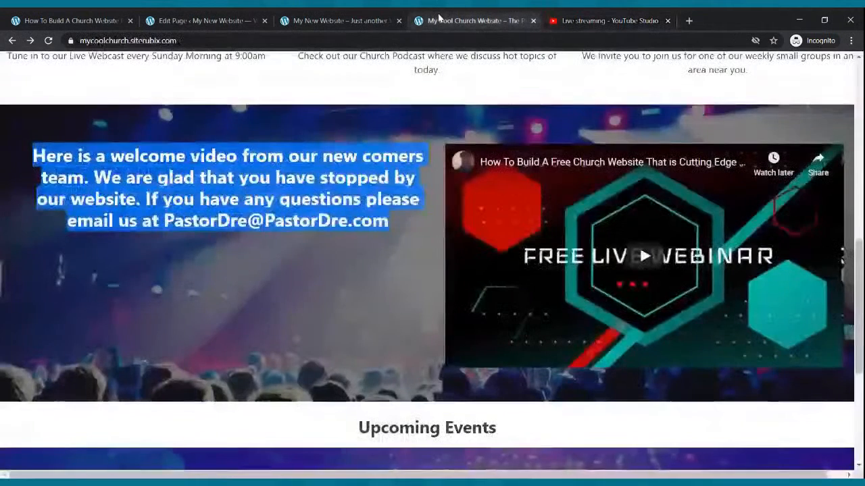
{"action": "left_click", "coordinate": [577, 21]}
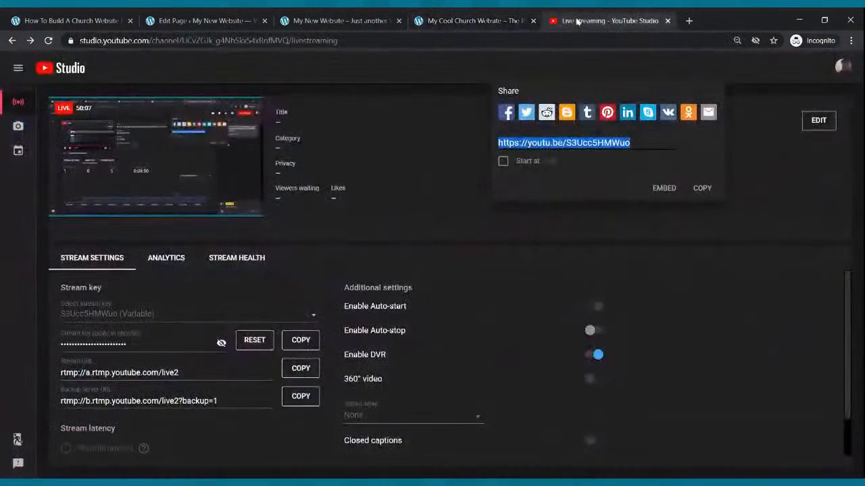
{"action": "left_click", "coordinate": [25, 150]}
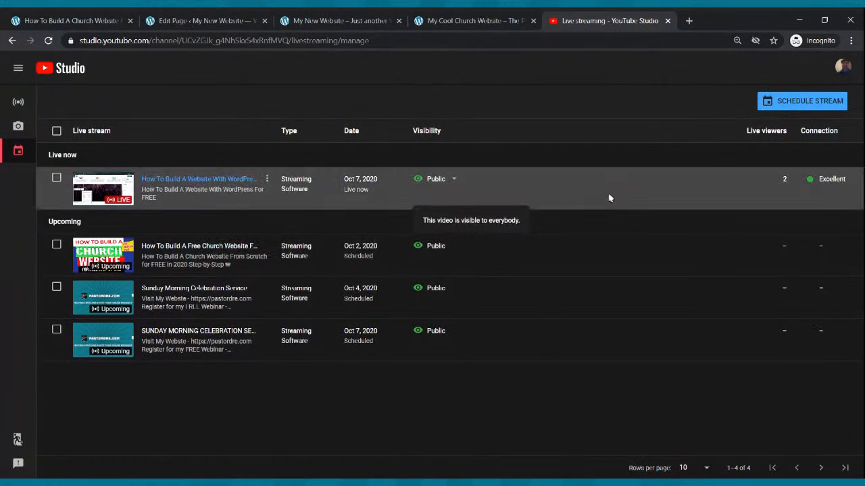
{"action": "left_click", "coordinate": [785, 102]}
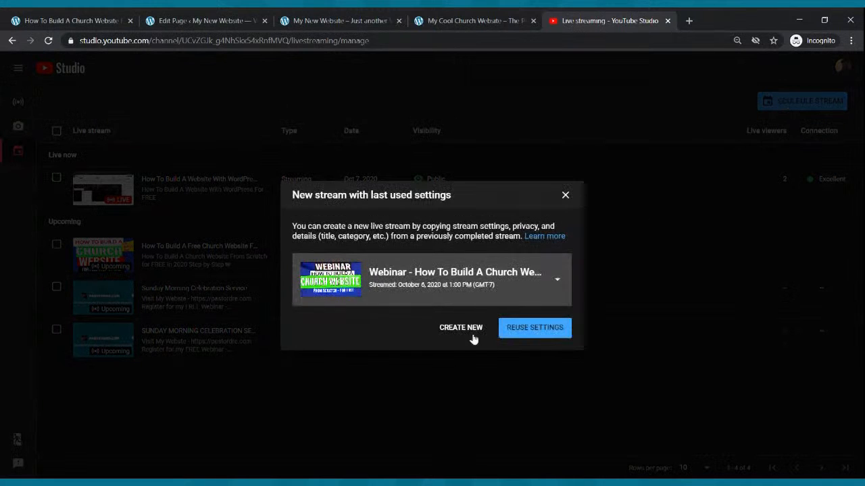
- Create a new stream titled 'Sunday Morning Celebration Service'
{"action": "left_click", "coordinate": [460, 329]}
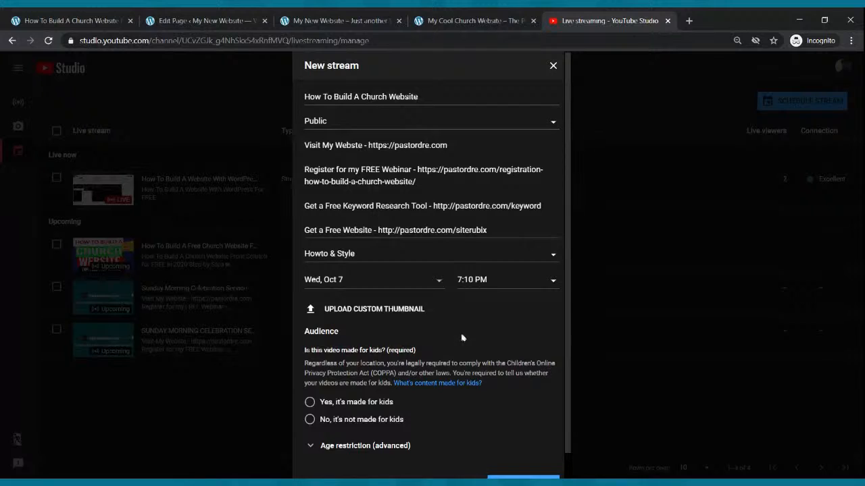
{"action": "left_click_drag", "start_coordinate": [432, 97], "coordinate": [281, 110]}
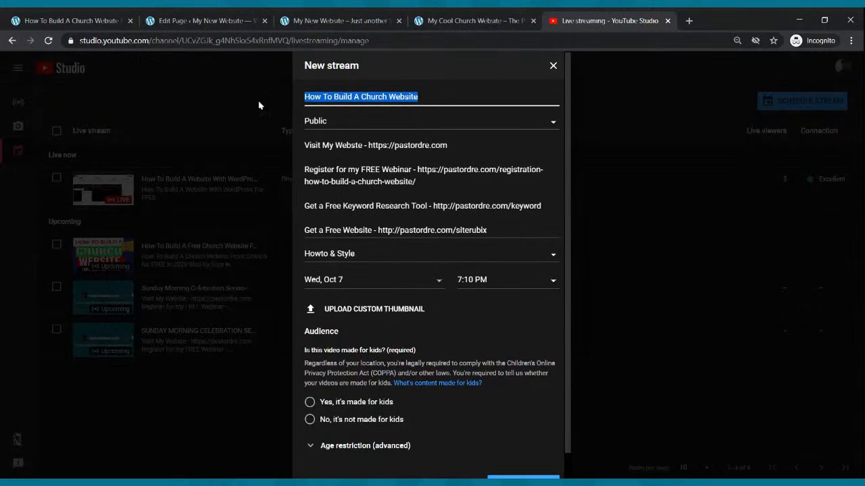
{"action": "type", "text": "S"}
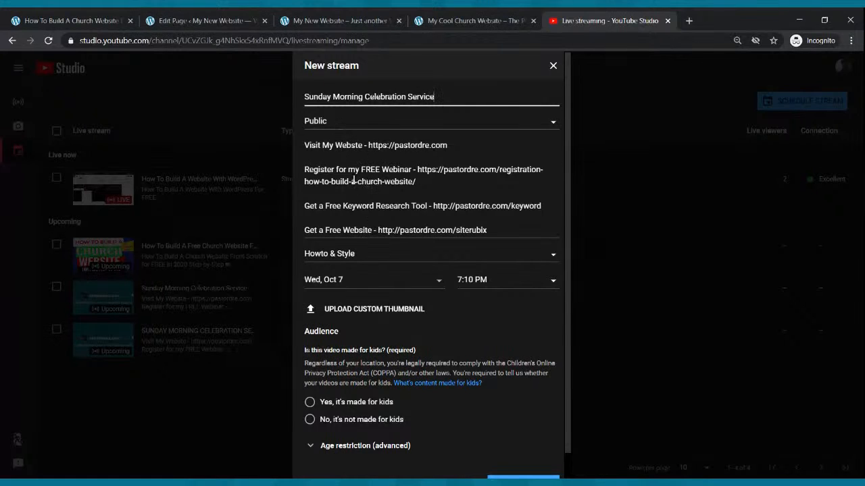
- Schedule the stream for Sun, Oct 11 at 9:00 AM
{"action": "left_click", "coordinate": [366, 284]}
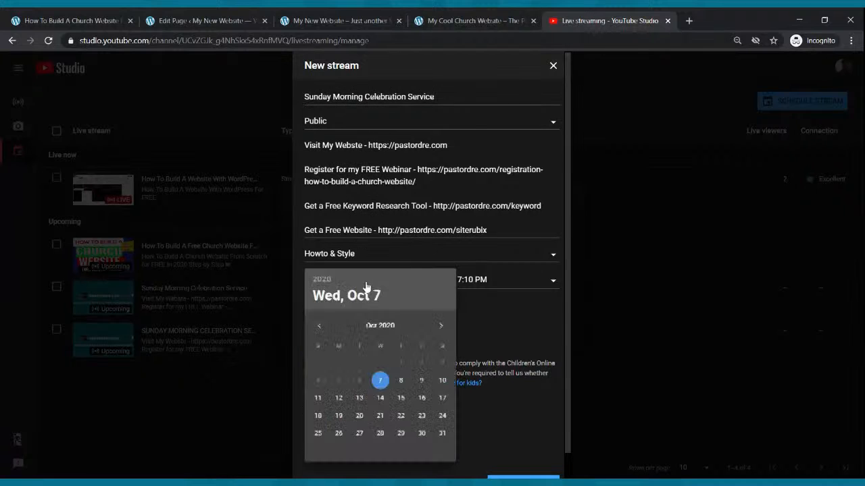
{"action": "left_click", "coordinate": [318, 398]}
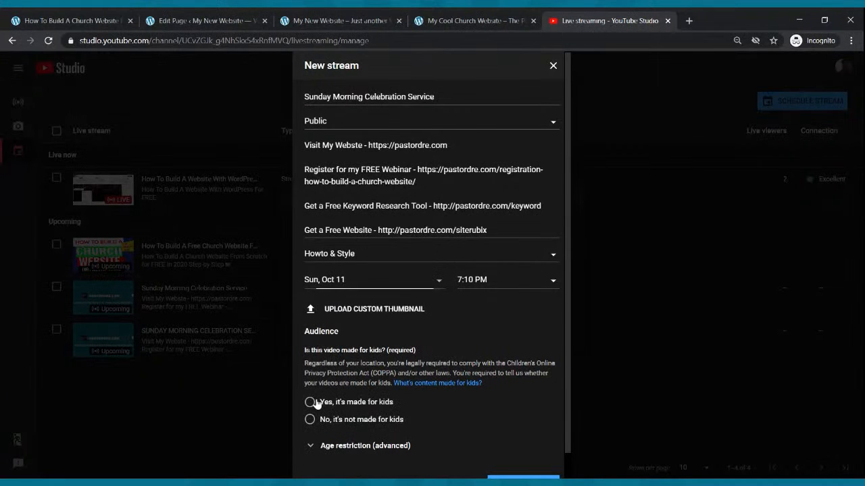
{"action": "left_click", "coordinate": [500, 283]}
{"action": "scroll", "coordinate": [506, 286], "scroll_direction": "up", "scroll_amount": 20}
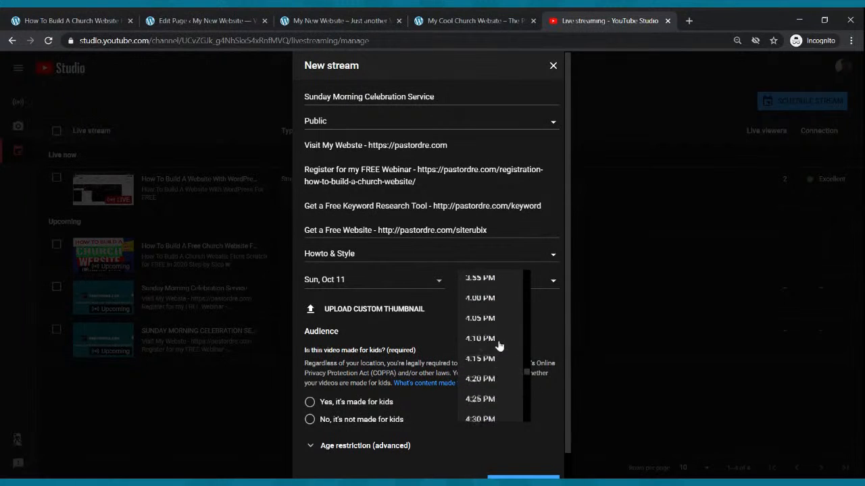
{"action": "scroll", "coordinate": [501, 340], "scroll_direction": "up", "scroll_amount": 14}
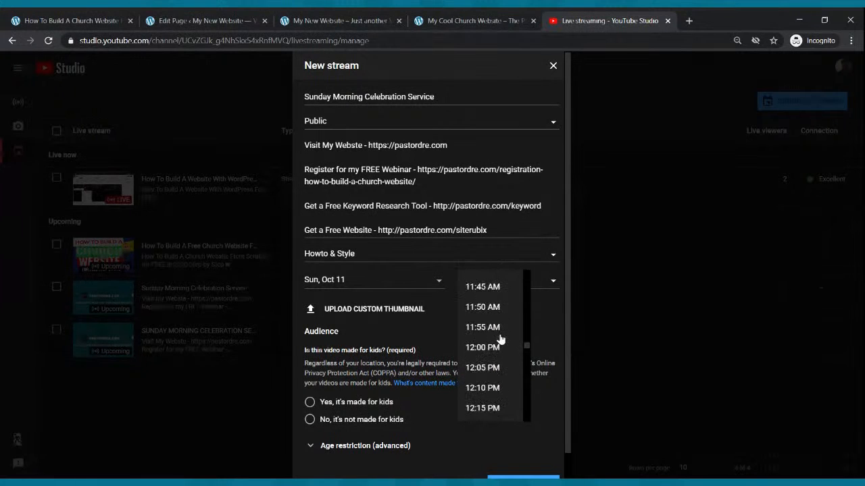
{"action": "scroll", "coordinate": [501, 338], "scroll_direction": "up", "scroll_amount": 5}
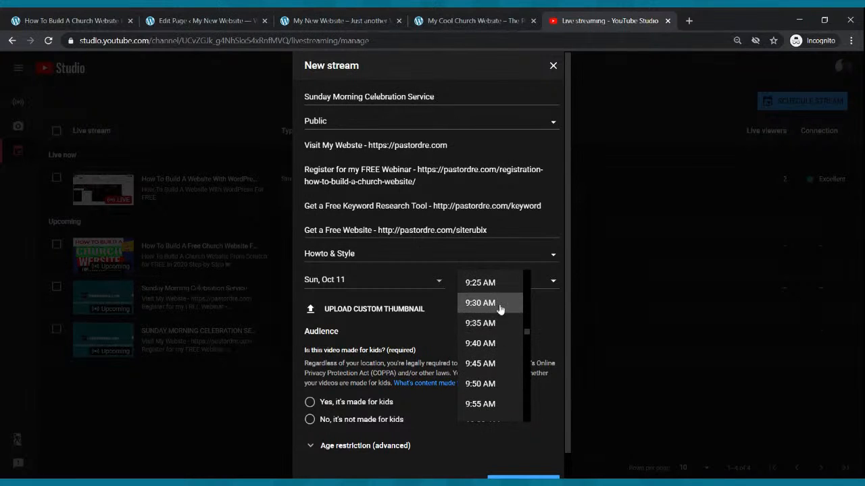
{"action": "left_click", "coordinate": [498, 282]}
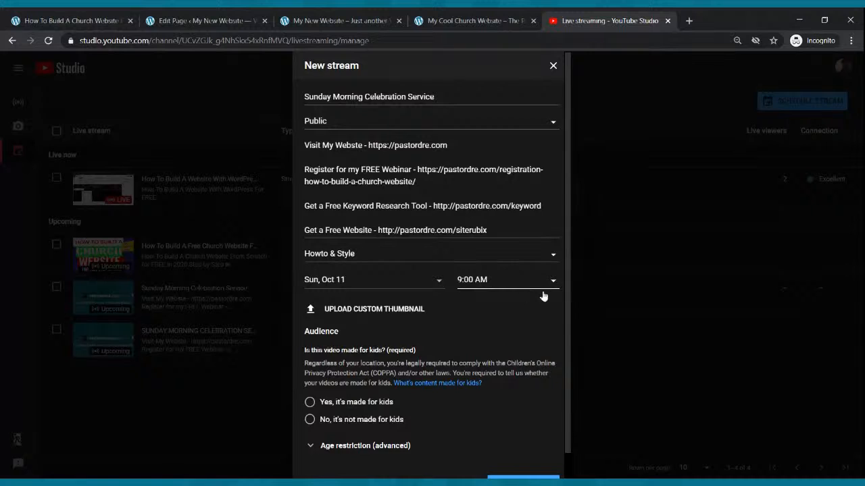
- Mark it not made for kids, create the stream, and open its control room
{"action": "scroll", "coordinate": [546, 287], "scroll_direction": "down", "scroll_amount": 1}
{"action": "left_click", "coordinate": [323, 395]}
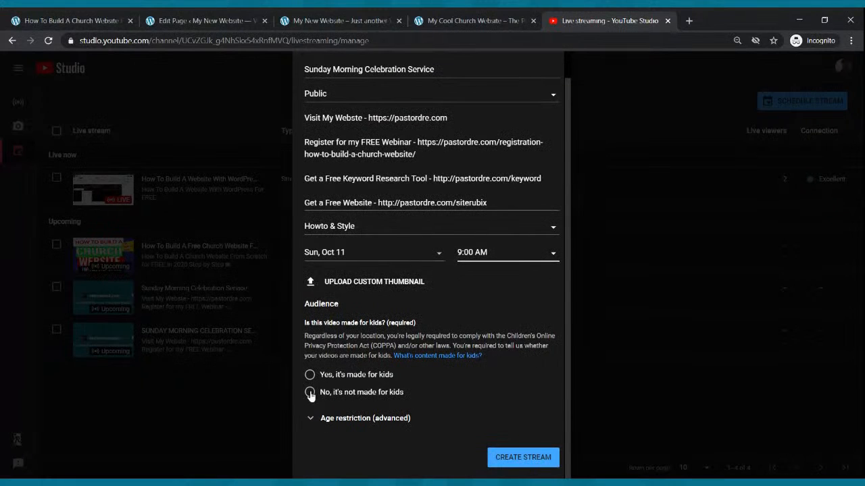
{"action": "scroll", "coordinate": [493, 414], "scroll_direction": "up", "scroll_amount": 1}
{"action": "scroll", "coordinate": [508, 365], "scroll_direction": "down", "scroll_amount": 1}
{"action": "left_click", "coordinate": [522, 460]}
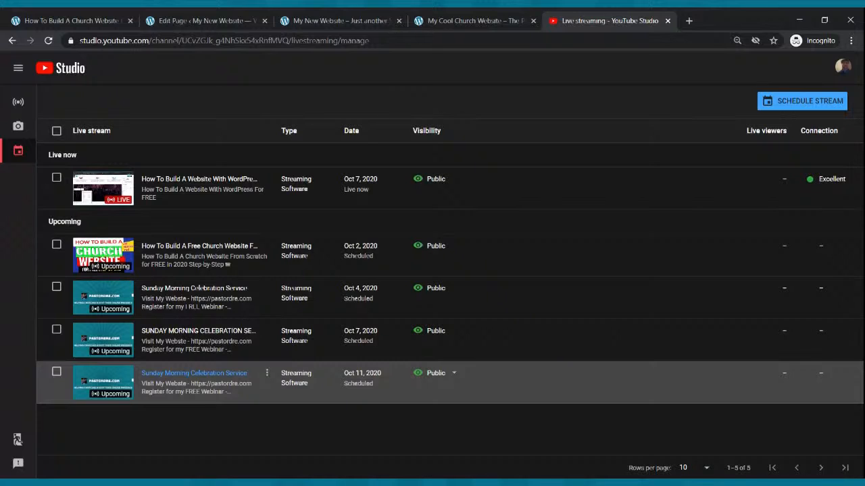
{"action": "left_click", "coordinate": [110, 381]}
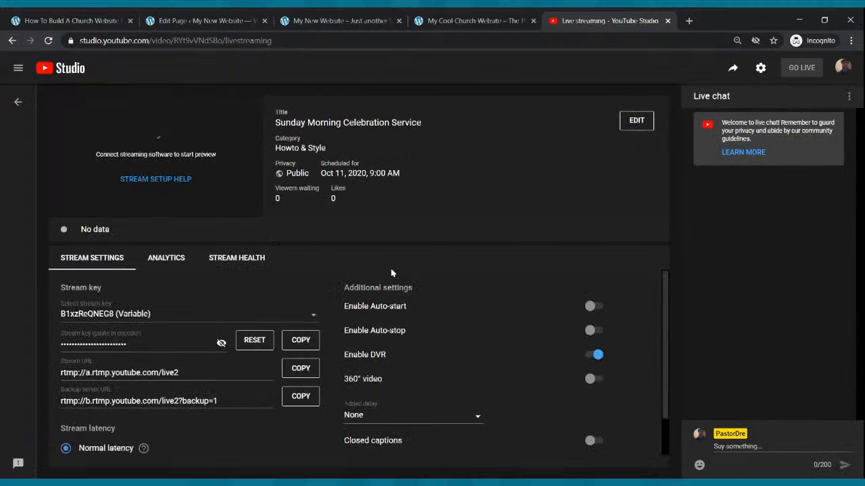
- Copy the Sunday Morning Celebration Service share link and return to the Live Webcast editor
{"action": "left_click", "coordinate": [734, 70]}
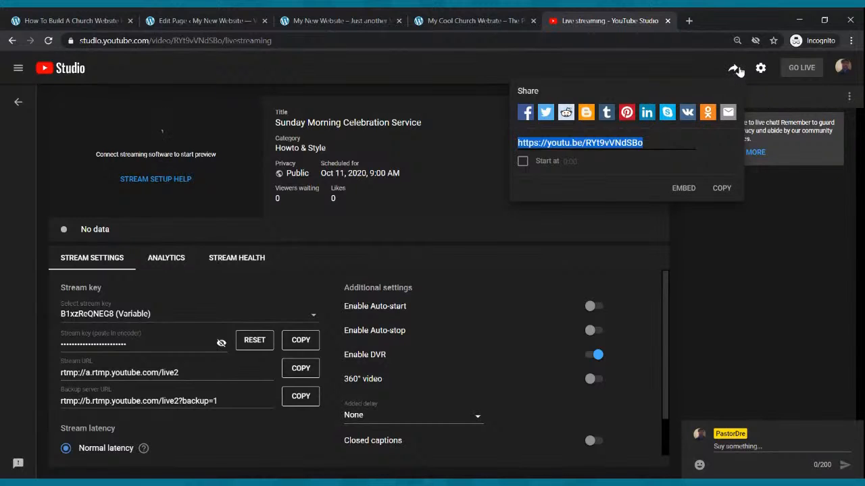
{"action": "left_click", "coordinate": [722, 189]}
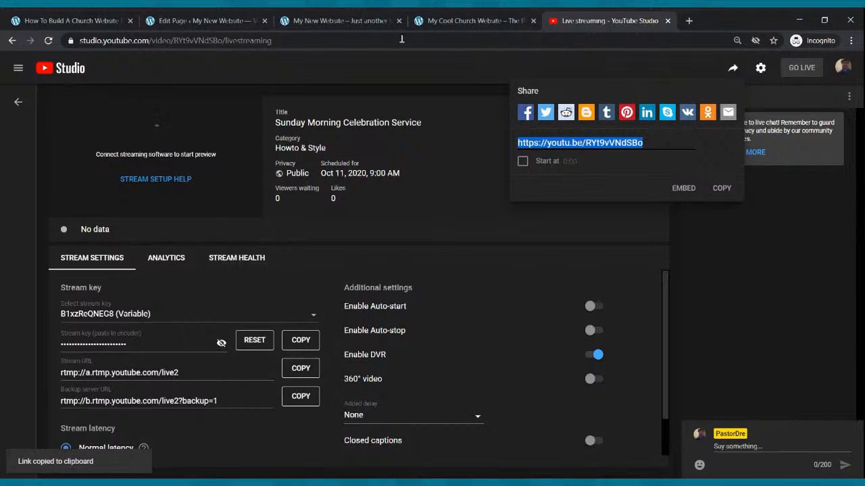
{"action": "left_click", "coordinate": [238, 18]}
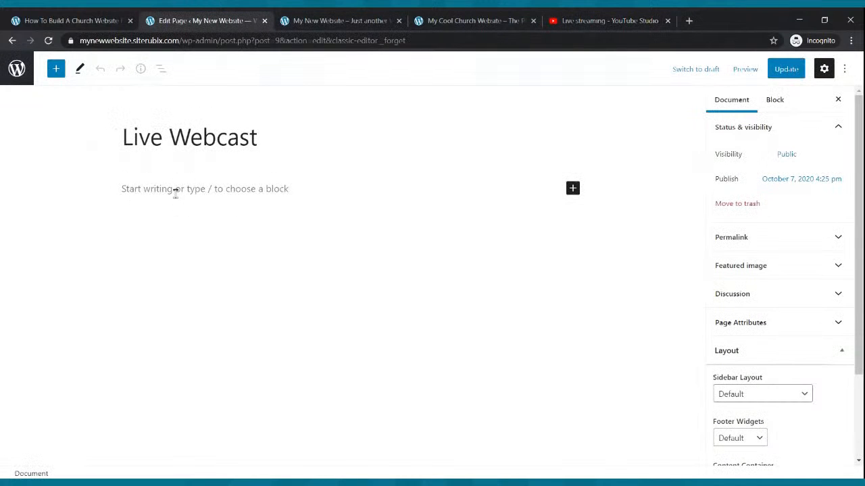
- Add a YouTube block with the pasted stream link under the title and update the page
{"action": "left_click", "coordinate": [573, 189]}
{"action": "left_click", "coordinate": [664, 330]}
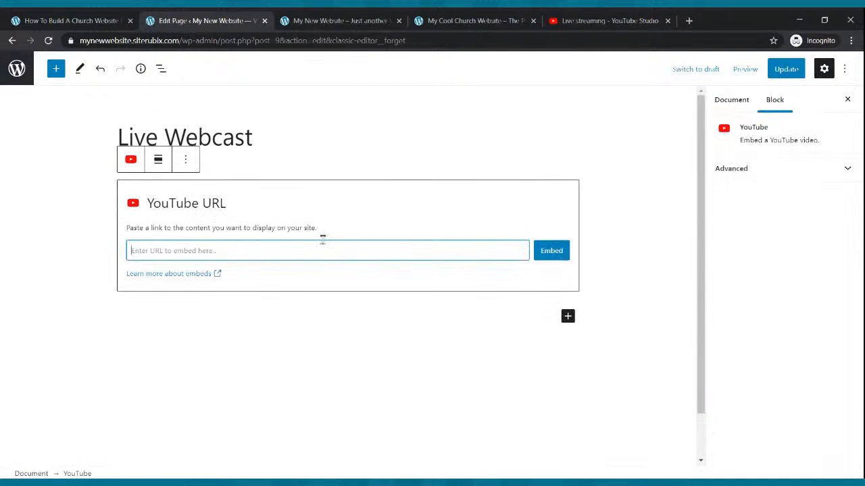
{"action": "key", "text": "ctrl+v"}
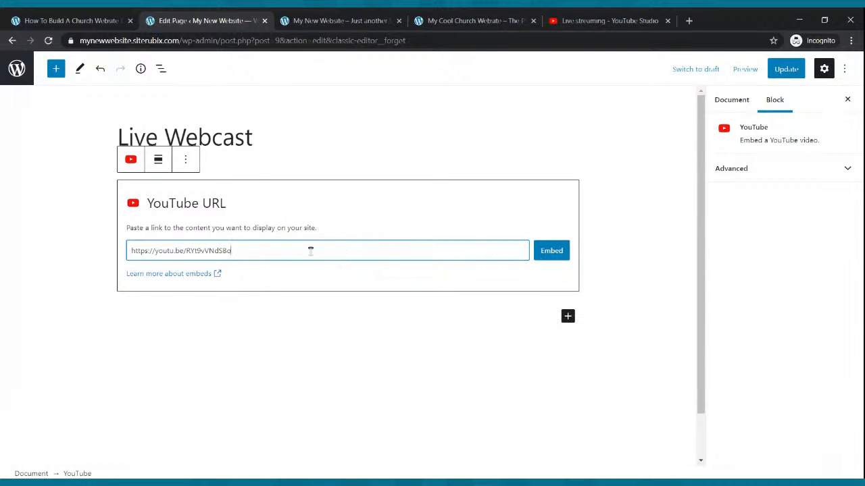
{"action": "left_click", "coordinate": [552, 251]}
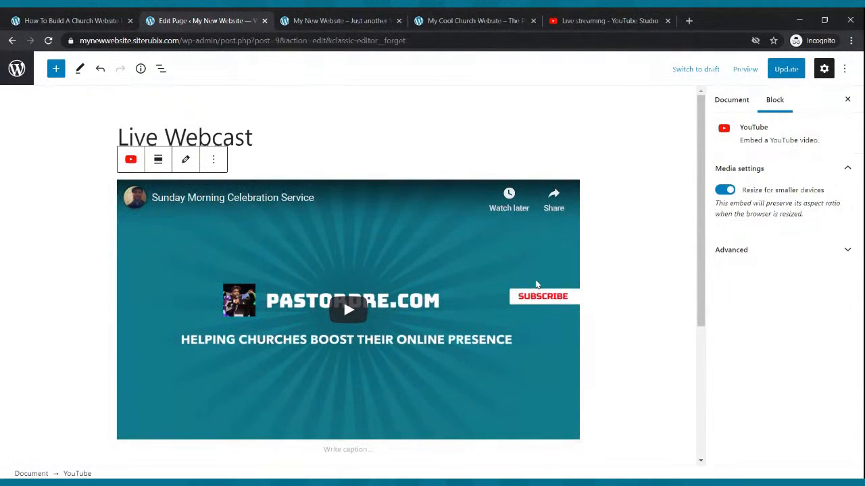
{"action": "left_click", "coordinate": [786, 69]}
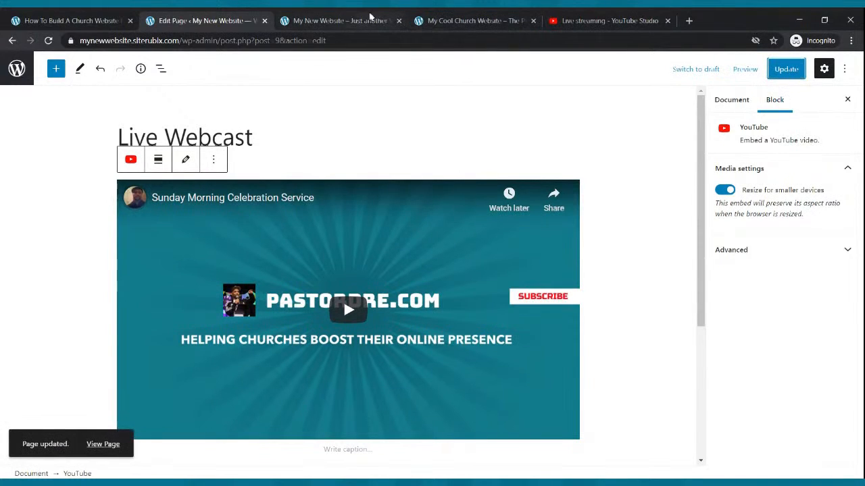
{"action": "left_click", "coordinate": [366, 20]}
- View the published Live Webcast page and play its embedded Sunday service video
{"action": "left_click", "coordinate": [49, 41]}
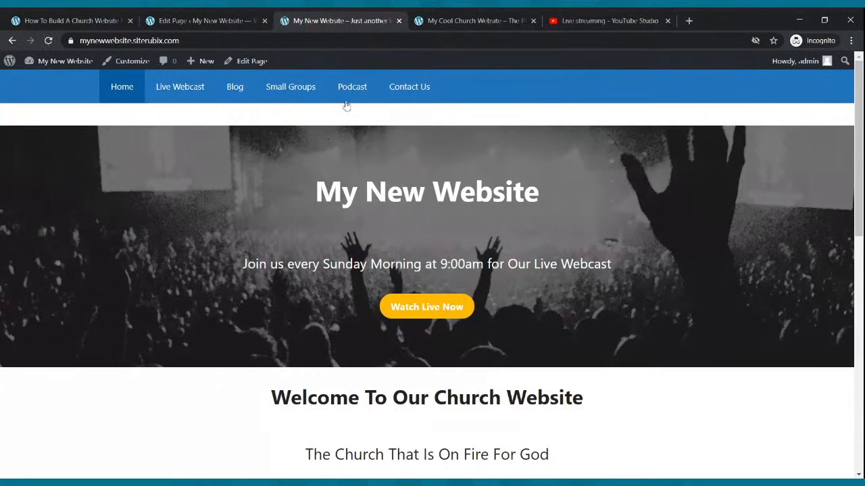
{"action": "left_click", "coordinate": [194, 85]}
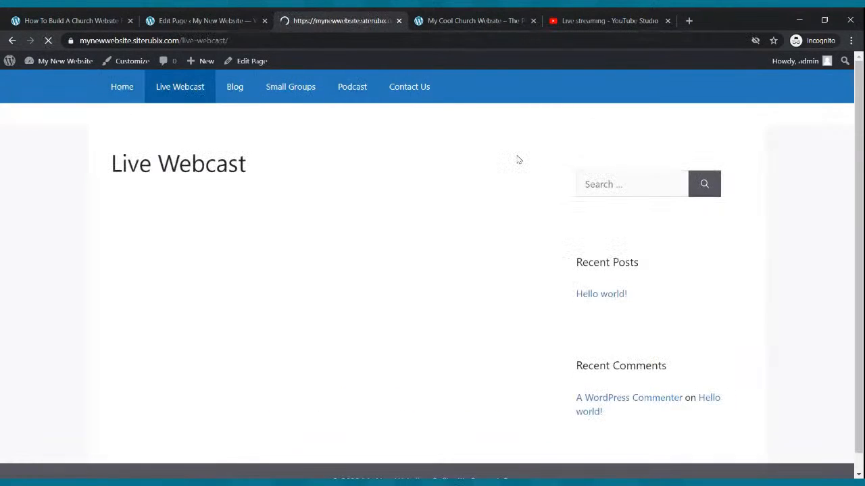
{"action": "scroll", "coordinate": [525, 139], "scroll_direction": "down", "scroll_amount": 1}
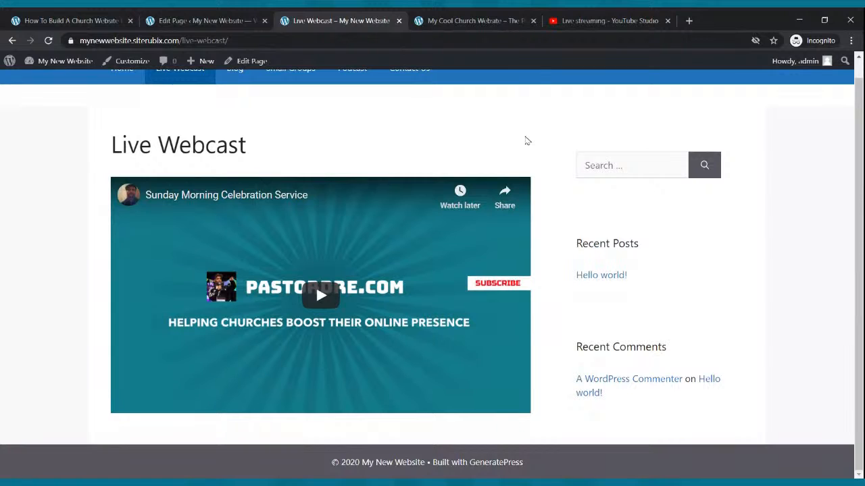
{"action": "left_click", "coordinate": [308, 308]}
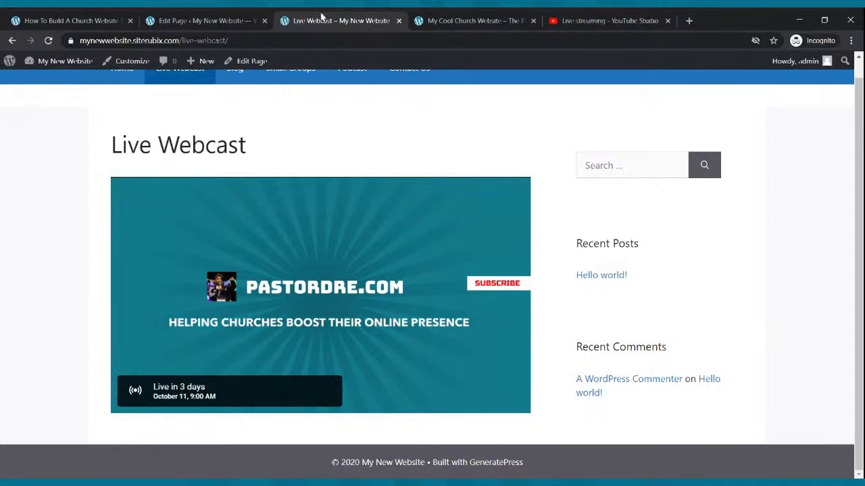
{"action": "left_click", "coordinate": [593, 19]}
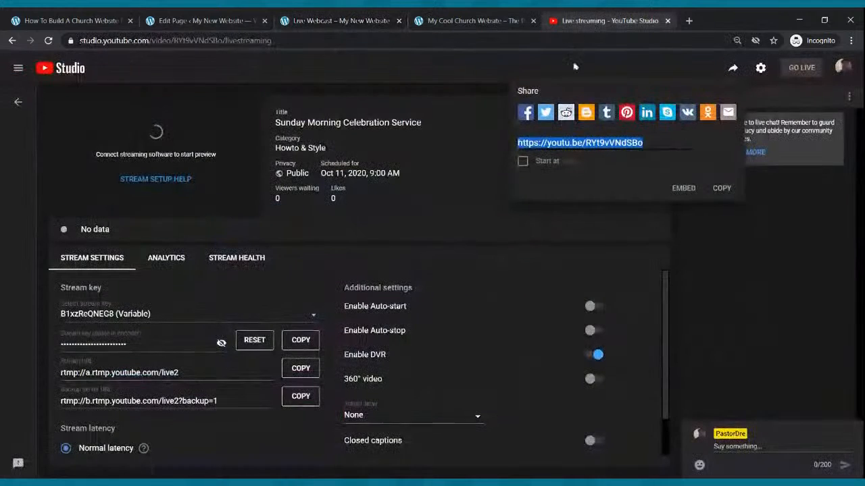
- Copy the share link of the live 'How To Build A Website With WordPress For FREE' stream
{"action": "left_click", "coordinate": [12, 41]}
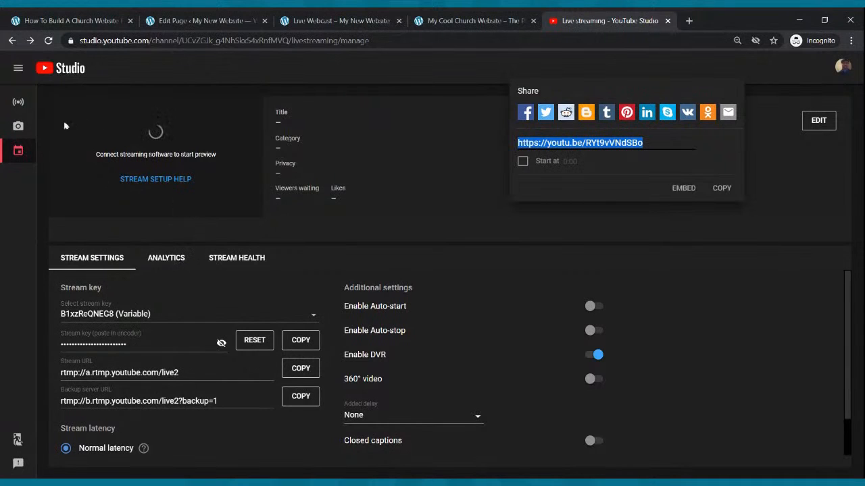
{"action": "left_click", "coordinate": [18, 103]}
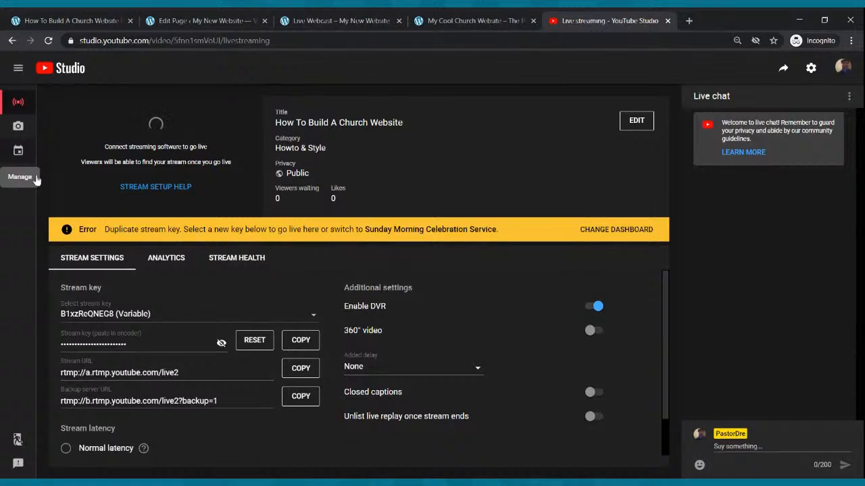
{"action": "left_click", "coordinate": [18, 153]}
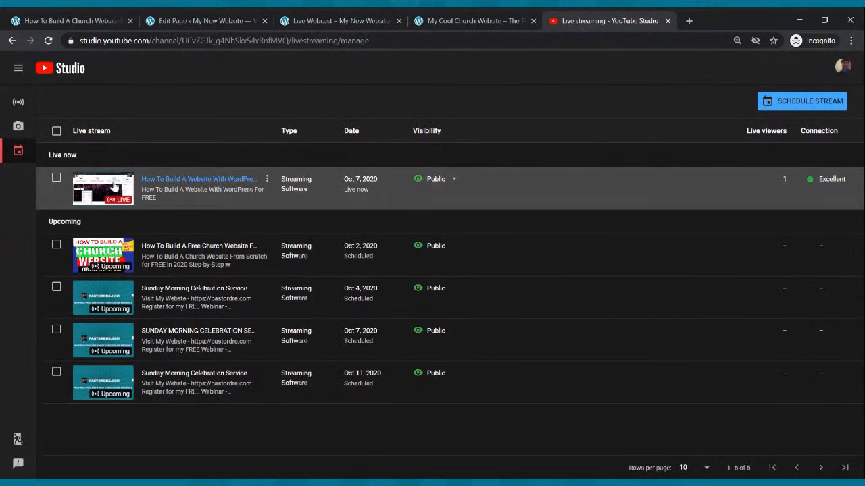
{"action": "left_click", "coordinate": [116, 184]}
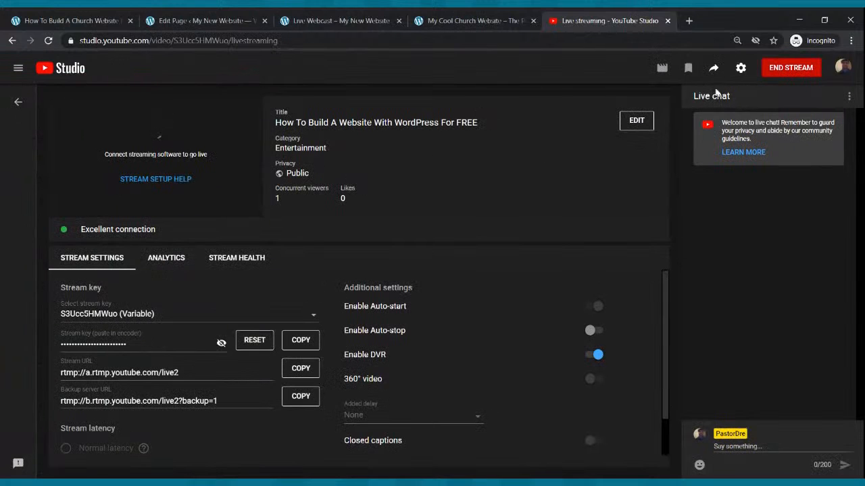
{"action": "left_click", "coordinate": [714, 68]}
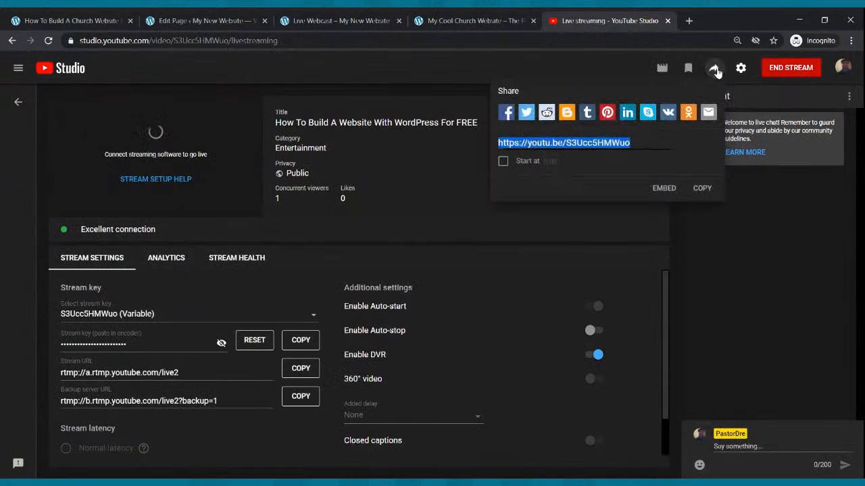
{"action": "left_click", "coordinate": [706, 189]}
{"action": "left_click", "coordinate": [188, 21]}
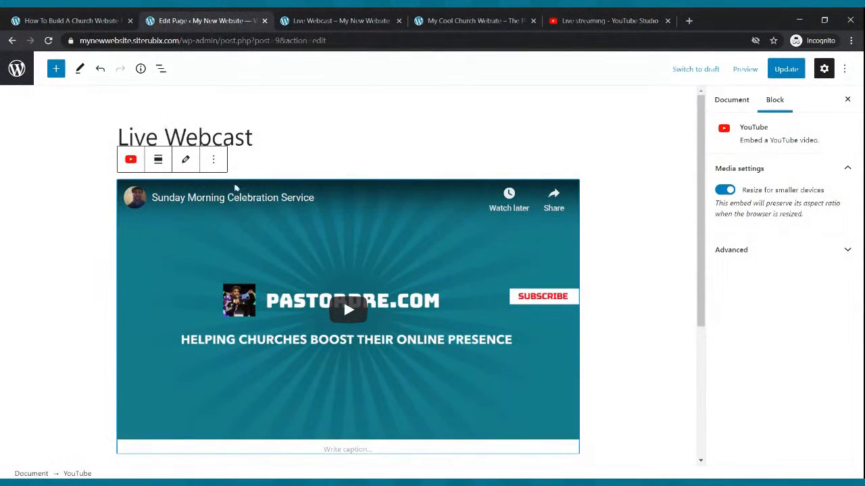
- Replace the Live Webcast embed's video link with the copied live stream link and update the page
{"action": "left_click", "coordinate": [196, 162]}
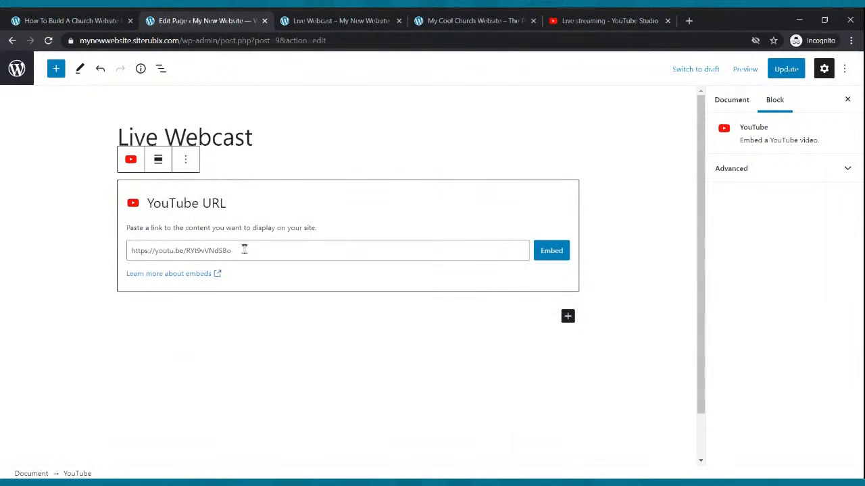
{"action": "left_click_drag", "start_coordinate": [243, 250], "coordinate": [130, 240]}
{"action": "key", "text": "ctrl+v"}
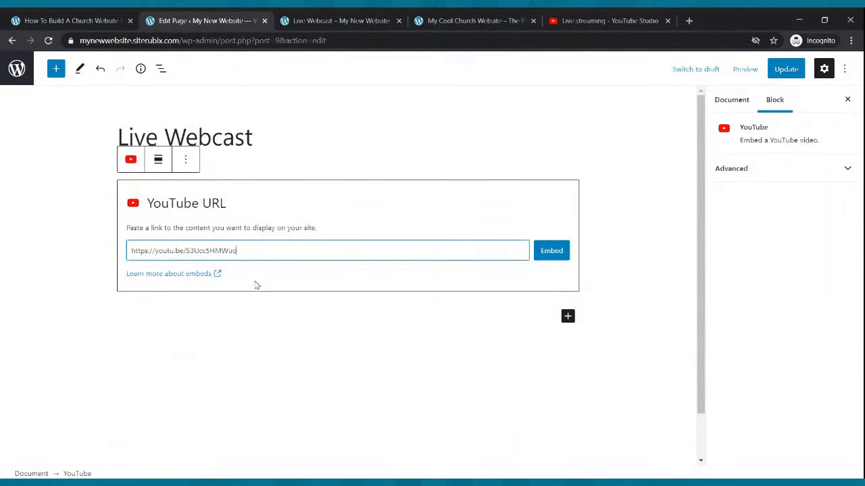
{"action": "left_click", "coordinate": [549, 261]}
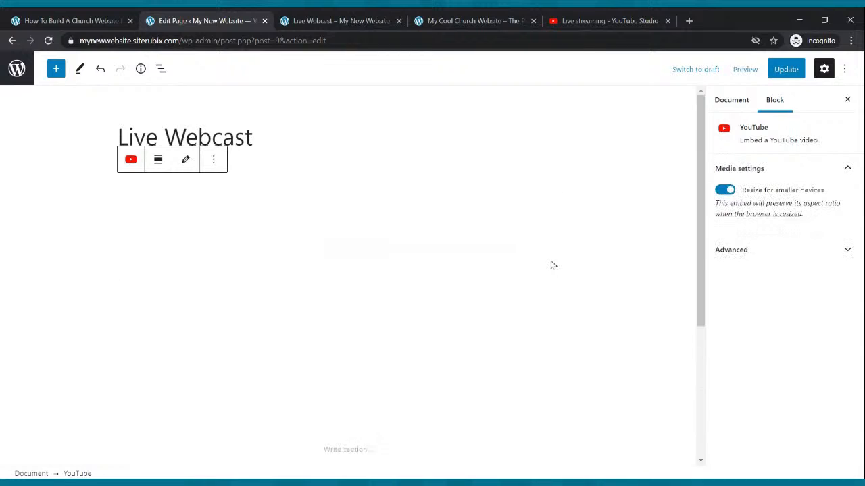
{"action": "left_click", "coordinate": [790, 70]}
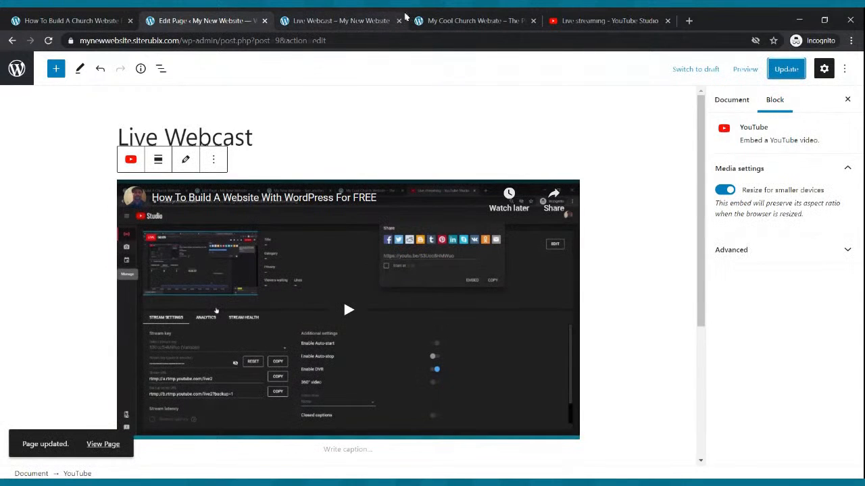
{"action": "left_click", "coordinate": [382, 18]}
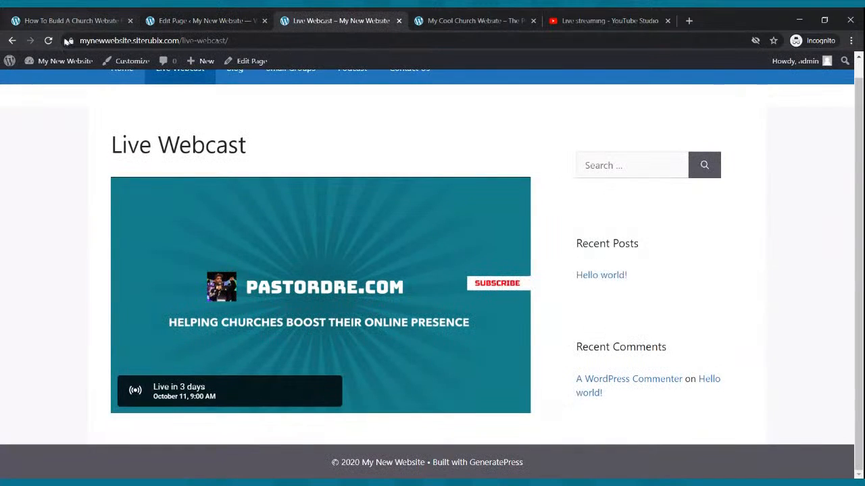
- Reload the published Live Webcast page, play and pause the live stream, then go back to the homepage
{"action": "left_click", "coordinate": [48, 40]}
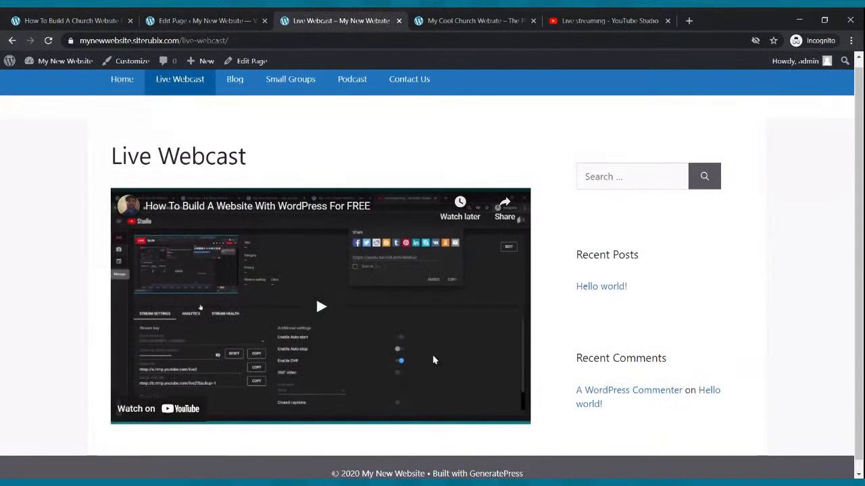
{"action": "left_click", "coordinate": [334, 312]}
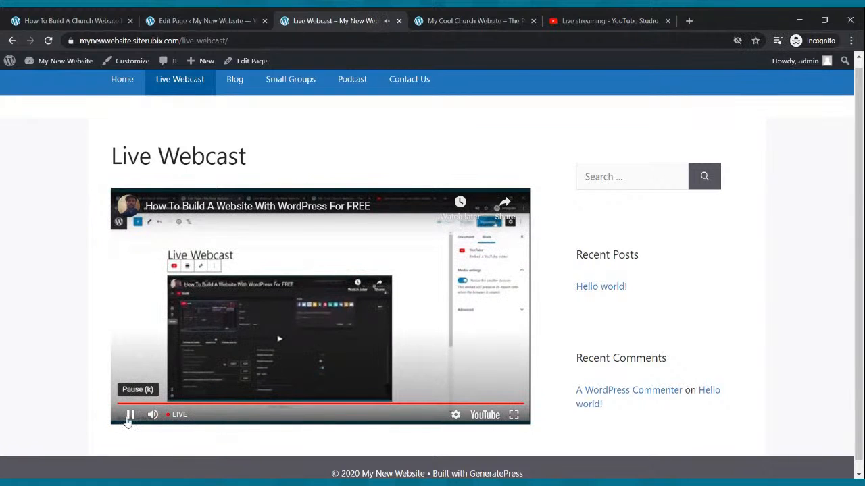
{"action": "left_click", "coordinate": [128, 421]}
{"action": "scroll", "coordinate": [419, 257], "scroll_direction": "down", "scroll_amount": 1}
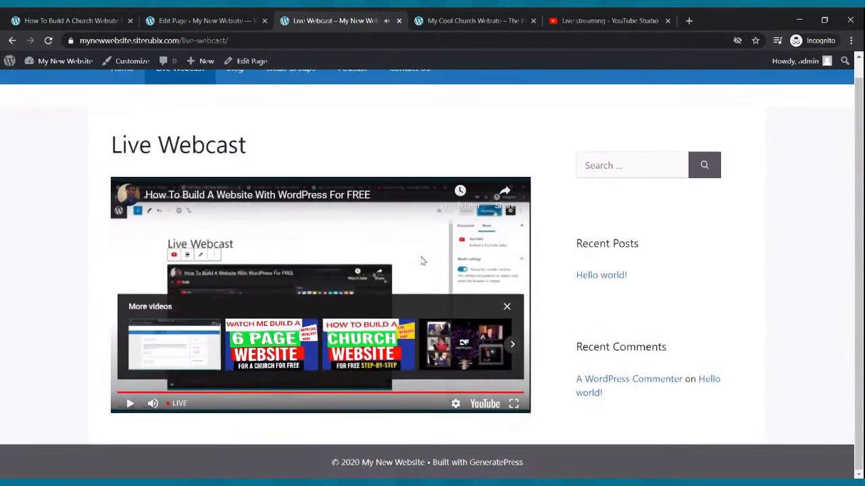
{"action": "scroll", "coordinate": [419, 260], "scroll_direction": "up", "scroll_amount": 1}
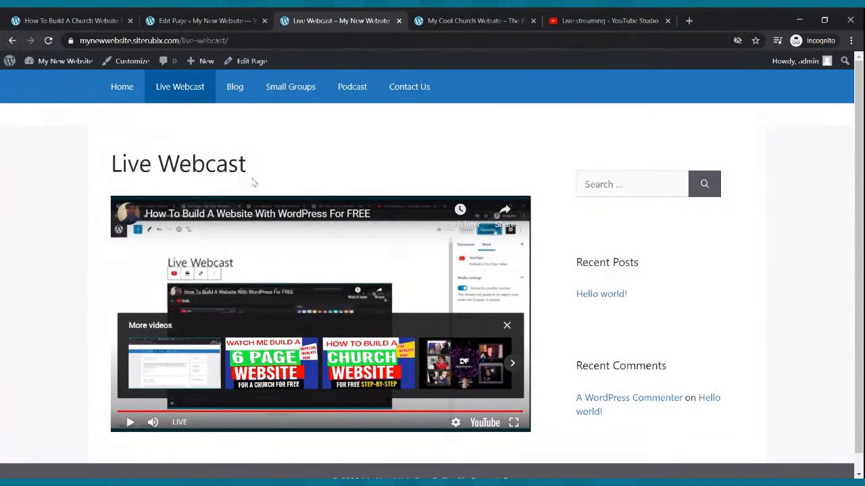
{"action": "left_click", "coordinate": [12, 40]}
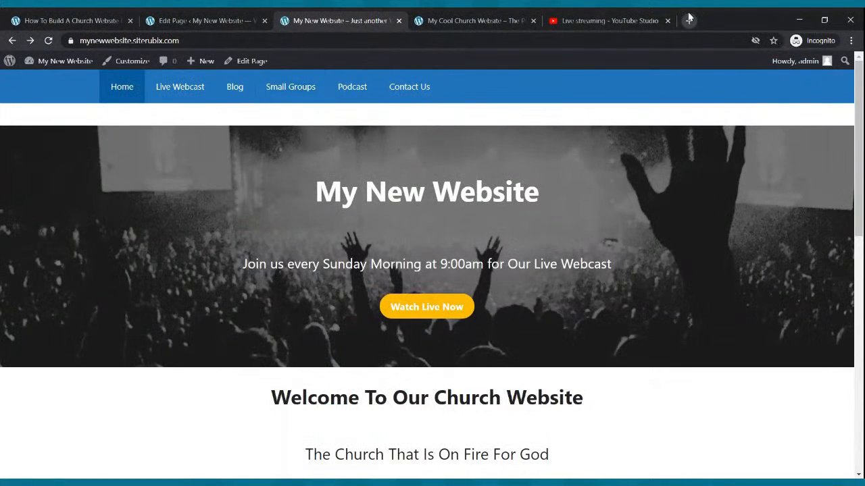
- In YouTube Studio's Manage list, open the Oct 11 Sunday Morning Celebration Service and copy its share link
{"action": "left_click", "coordinate": [652, 19]}
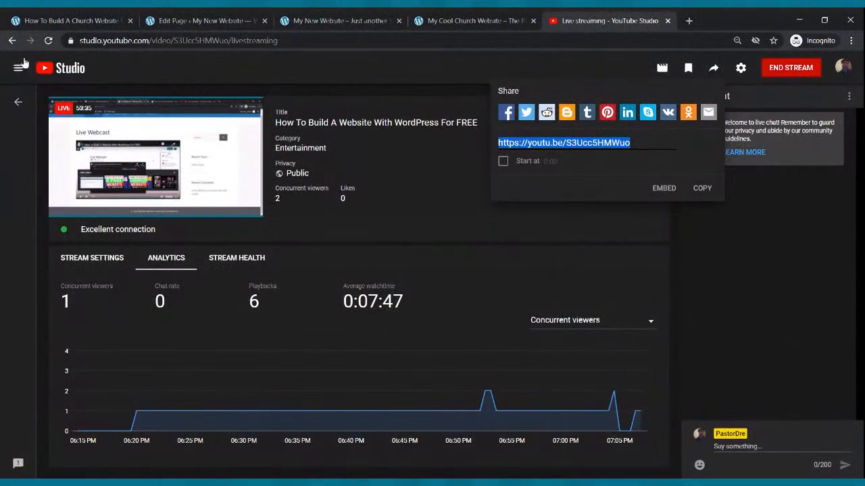
{"action": "left_click", "coordinate": [12, 41]}
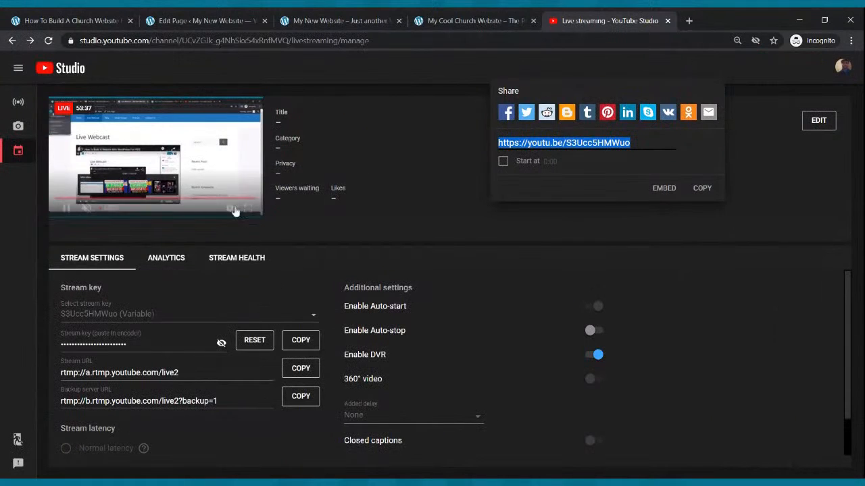
{"action": "left_click", "coordinate": [22, 150]}
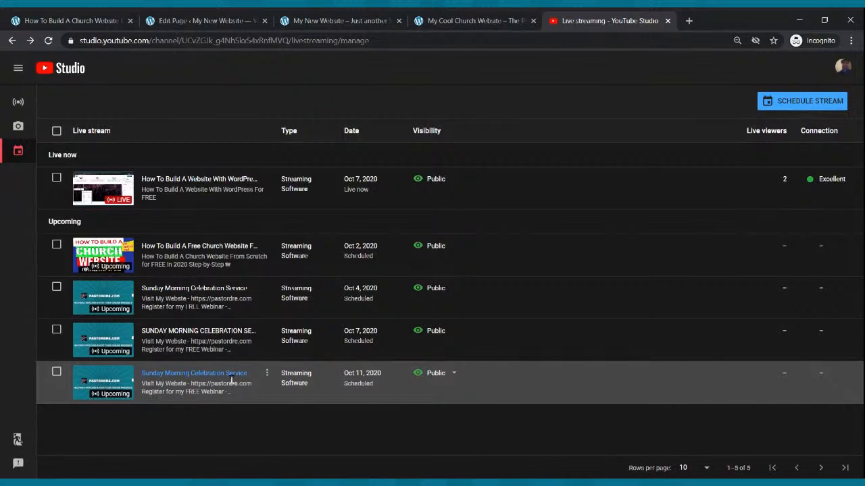
{"action": "left_click", "coordinate": [114, 376]}
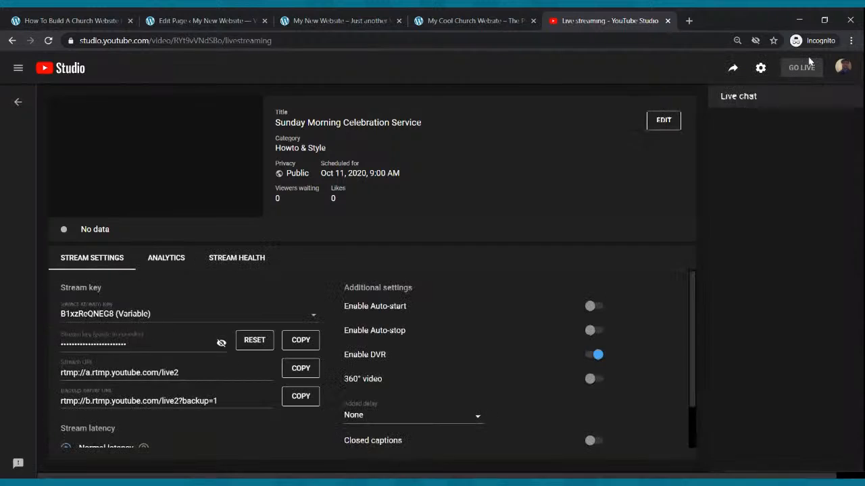
{"action": "left_click", "coordinate": [733, 69]}
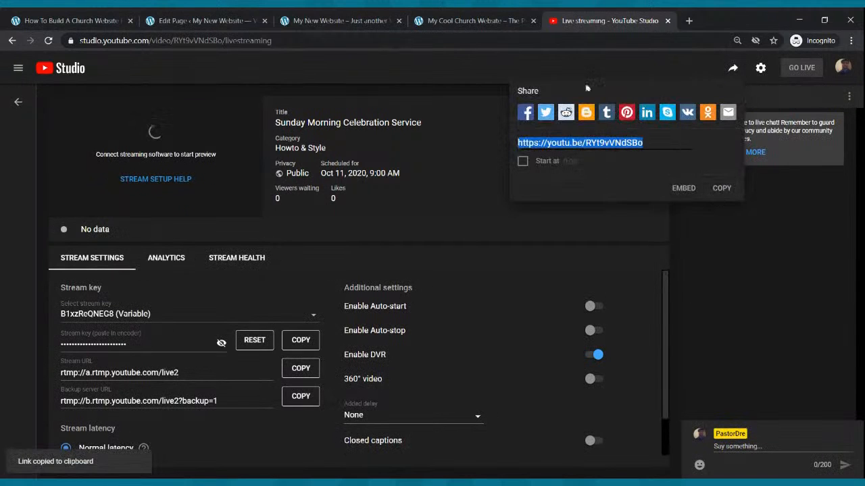
{"action": "left_click", "coordinate": [203, 20]}
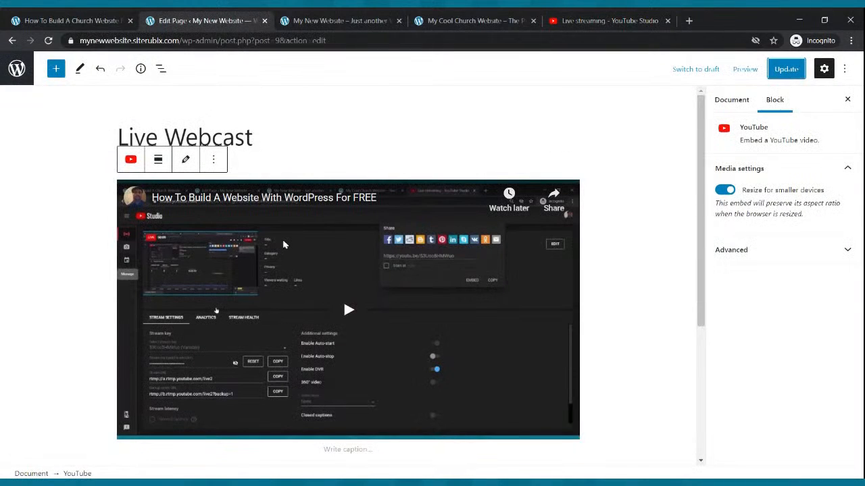
- Swap the Live Webcast embed's link for the Sunday Morning Celebration Service link and update the page
{"action": "left_click", "coordinate": [185, 161]}
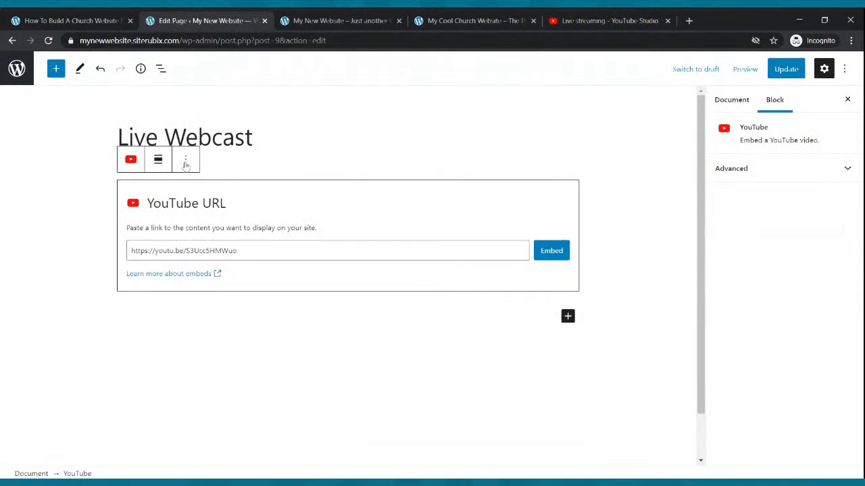
{"action": "left_click_drag", "start_coordinate": [272, 247], "coordinate": [128, 238]}
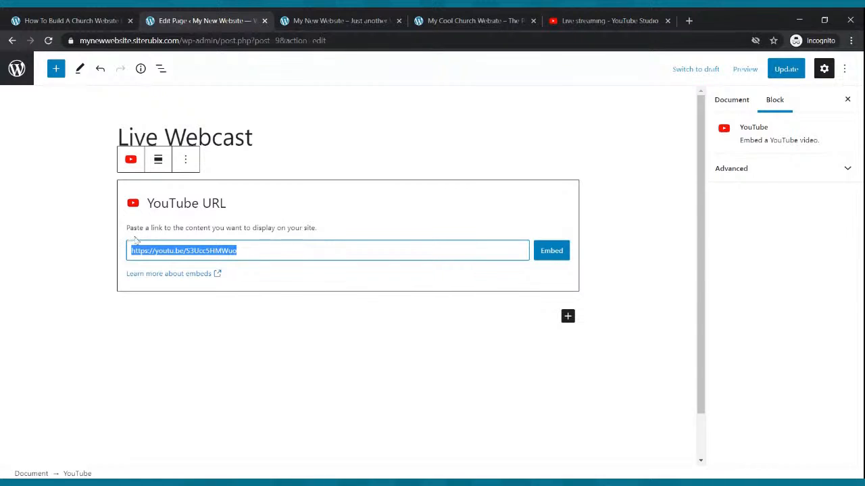
{"action": "key", "text": "ctrl+v"}
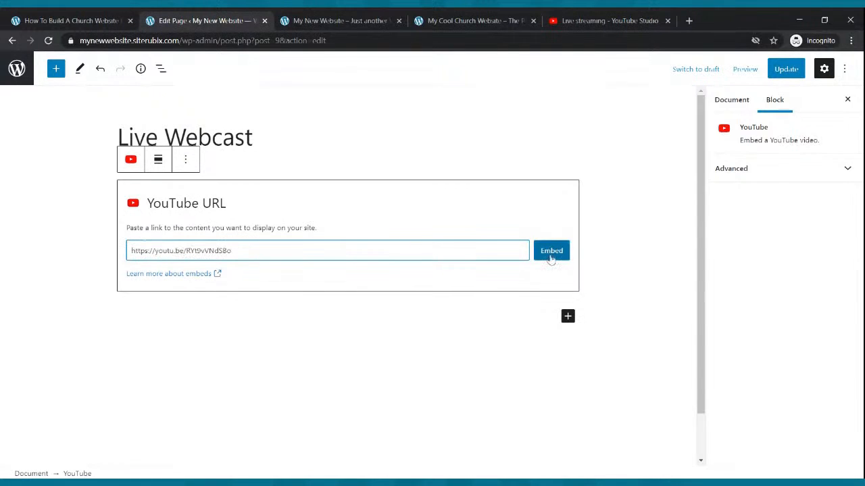
{"action": "left_click", "coordinate": [551, 256]}
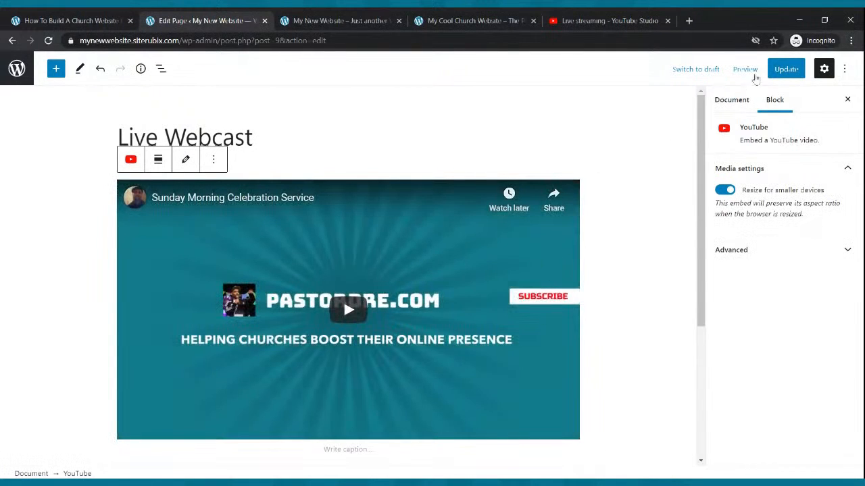
{"action": "left_click", "coordinate": [783, 69]}
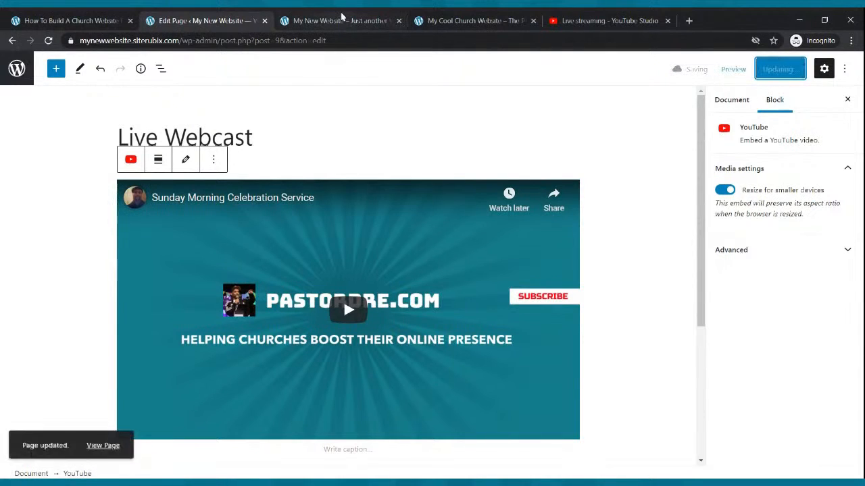
{"action": "left_click", "coordinate": [341, 19]}
{"action": "key", "text": "F5"}
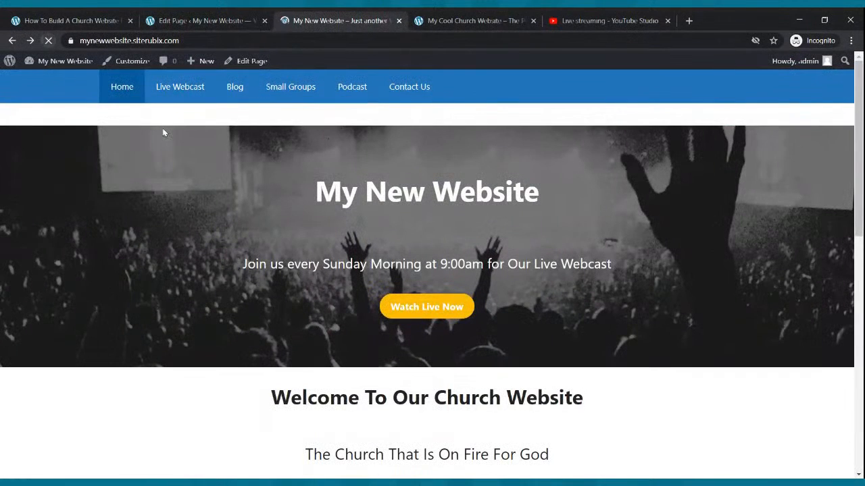
{"action": "left_click", "coordinate": [193, 87]}
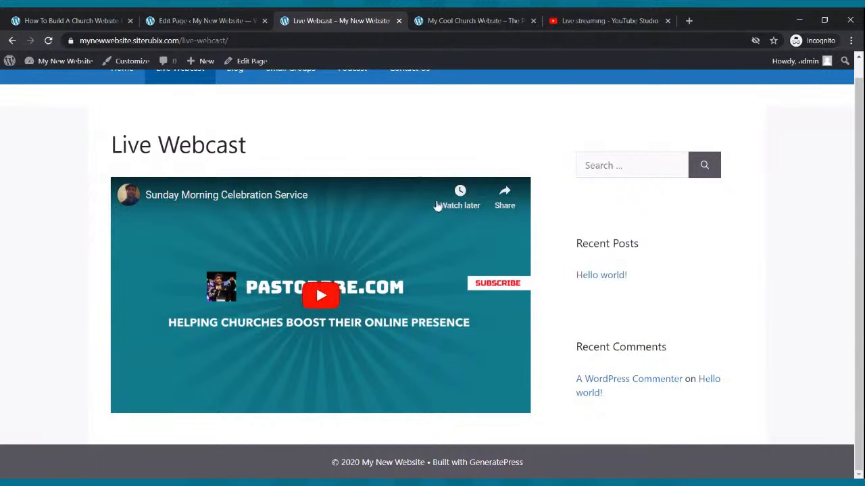
{"action": "left_click", "coordinate": [200, 22]}
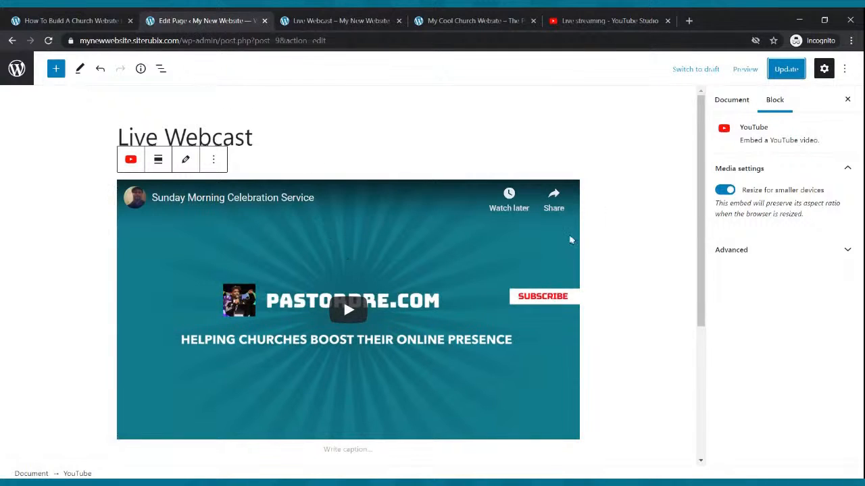
- Set the Live Webcast page's Sidebar Layout to No Sidebars and update the page
{"action": "left_click", "coordinate": [414, 146]}
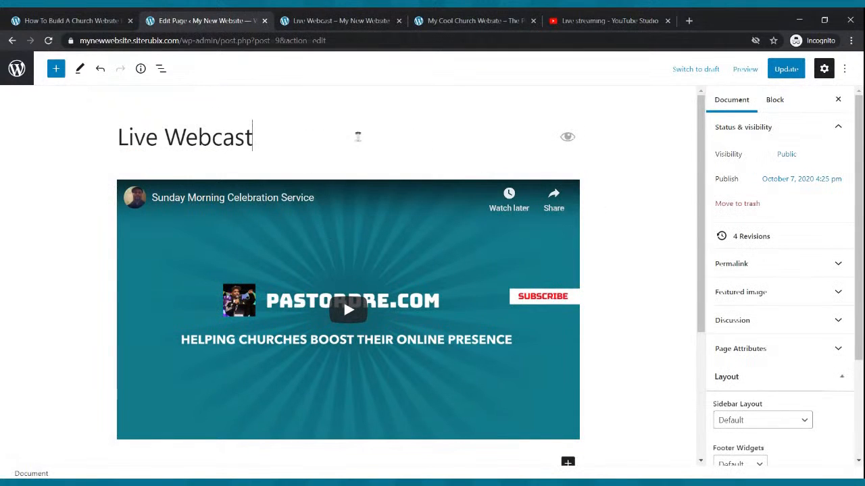
{"action": "scroll", "coordinate": [770, 307], "scroll_direction": "down", "scroll_amount": 1}
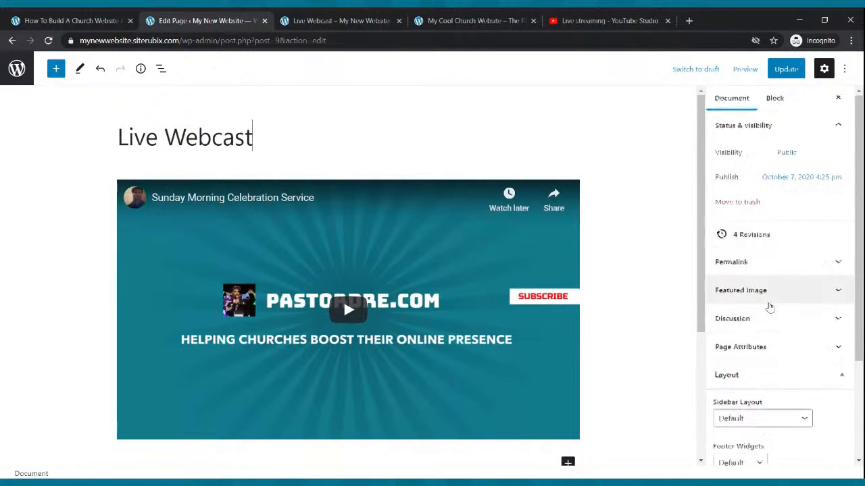
{"action": "scroll", "coordinate": [770, 308], "scroll_direction": "down", "scroll_amount": 2}
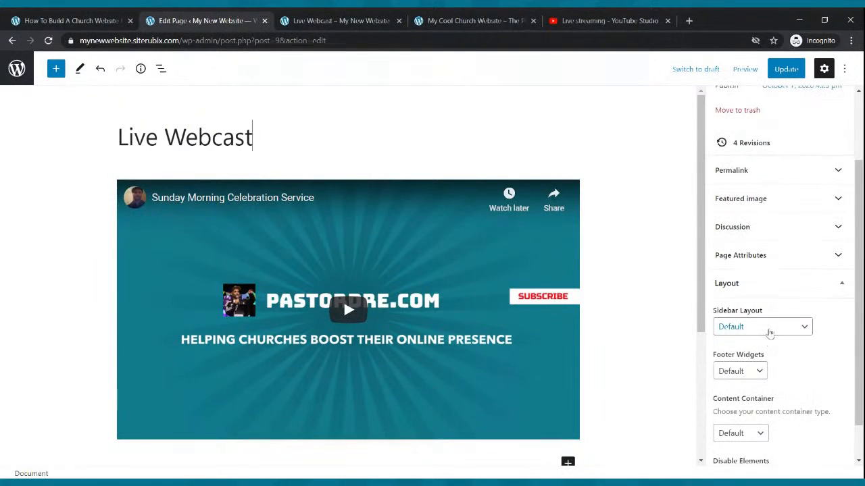
{"action": "left_click", "coordinate": [772, 329]}
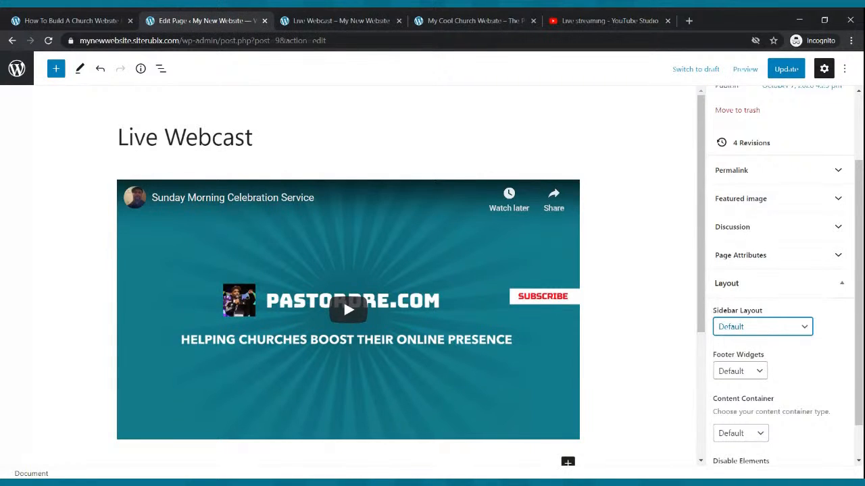
{"action": "key", "text": "Down"}
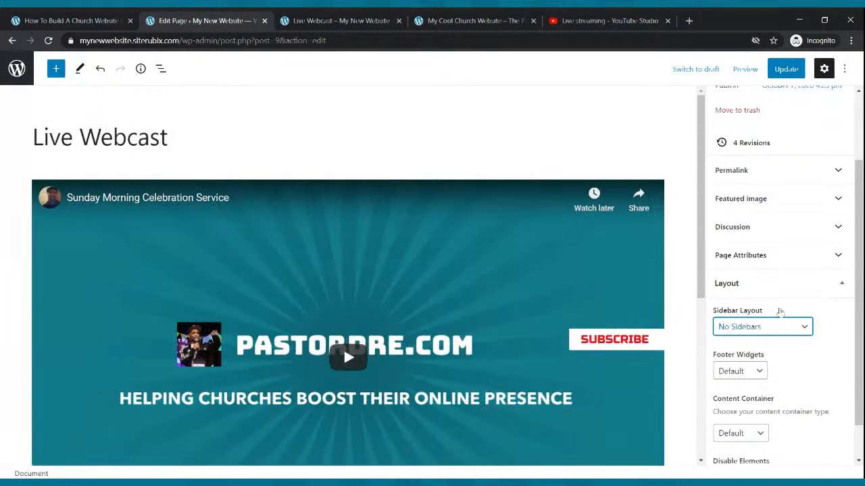
{"action": "left_click", "coordinate": [786, 69]}
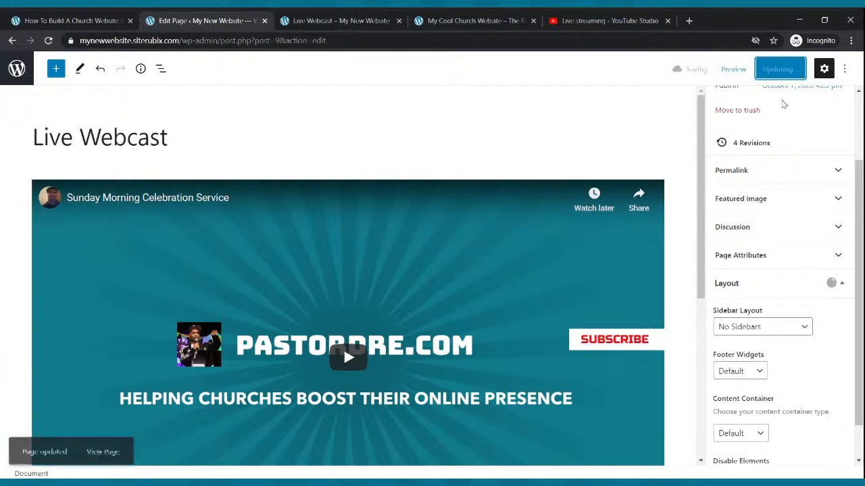
- Reload the published page to check the full-width video, then return to the editor
{"action": "left_click", "coordinate": [353, 19]}
{"action": "left_click", "coordinate": [48, 41]}
{"action": "scroll", "coordinate": [463, 155], "scroll_direction": "down", "scroll_amount": 2}
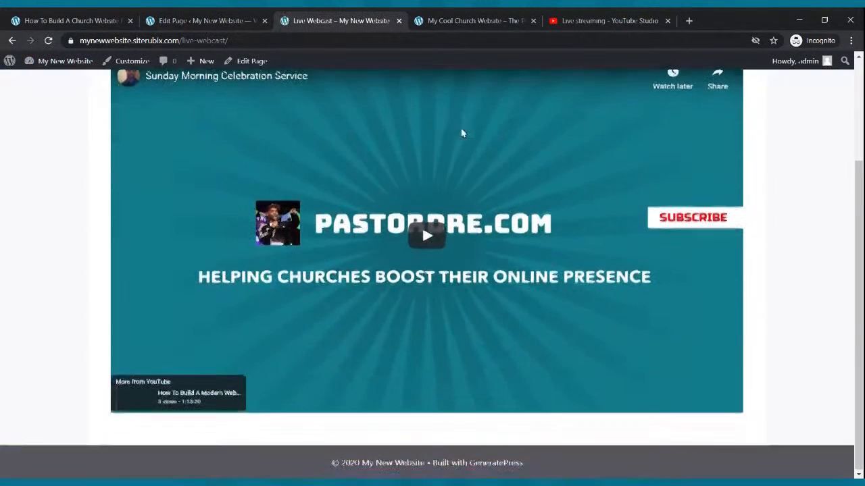
{"action": "scroll", "coordinate": [463, 133], "scroll_direction": "up", "scroll_amount": 1}
{"action": "scroll", "coordinate": [466, 138], "scroll_direction": "down", "scroll_amount": 1}
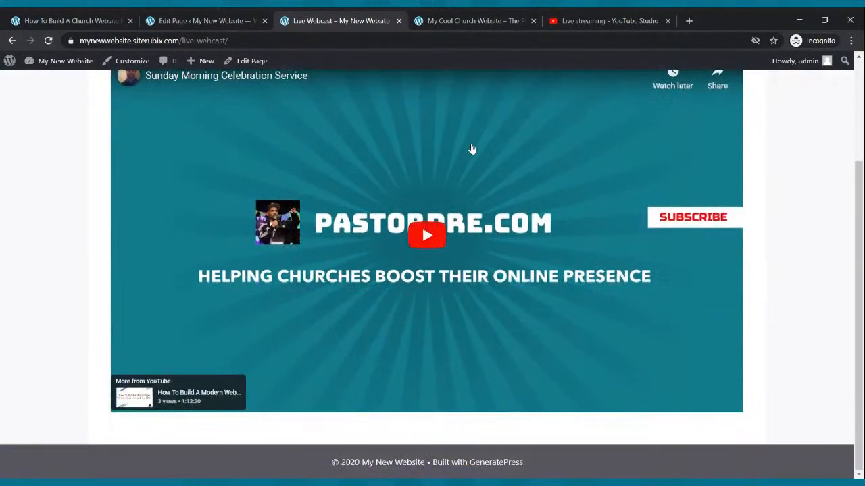
{"action": "scroll", "coordinate": [486, 162], "scroll_direction": "up", "scroll_amount": 2}
{"action": "scroll", "coordinate": [696, 202], "scroll_direction": "down", "scroll_amount": 2}
{"action": "scroll", "coordinate": [638, 242], "scroll_direction": "up", "scroll_amount": 2}
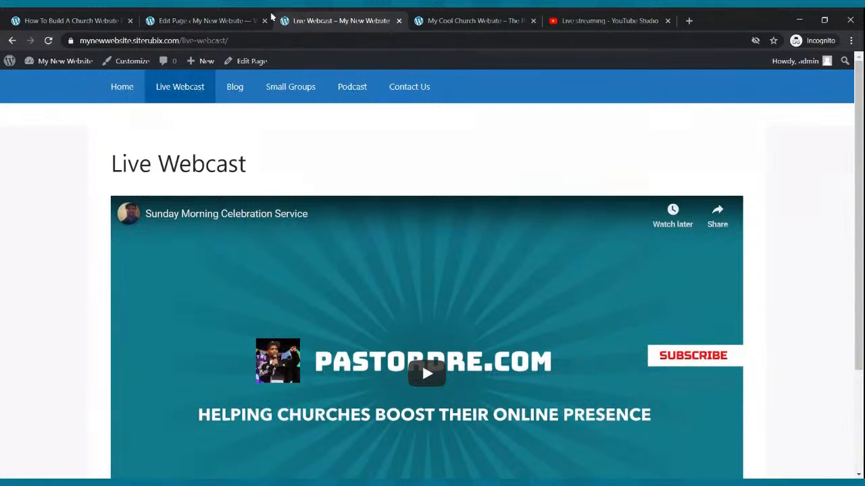
{"action": "left_click", "coordinate": [243, 20]}
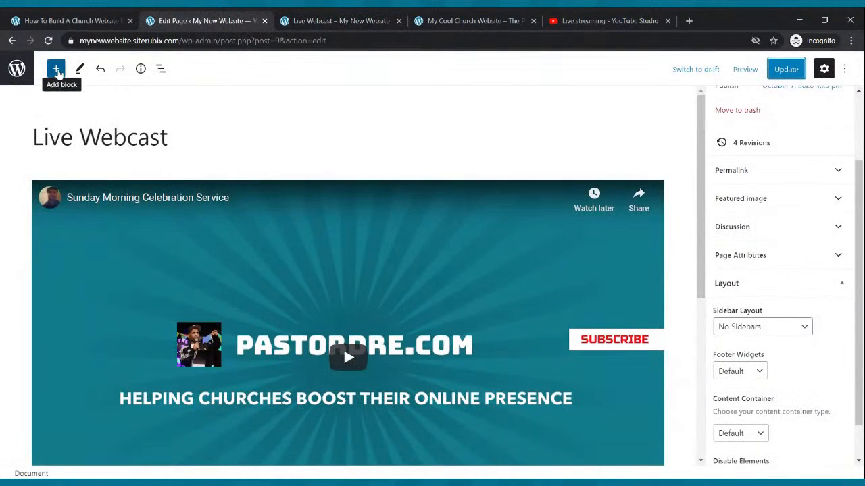
- Add a Columns block with three equal 33/33/33 columns below the video
{"action": "left_click", "coordinate": [57, 71]}
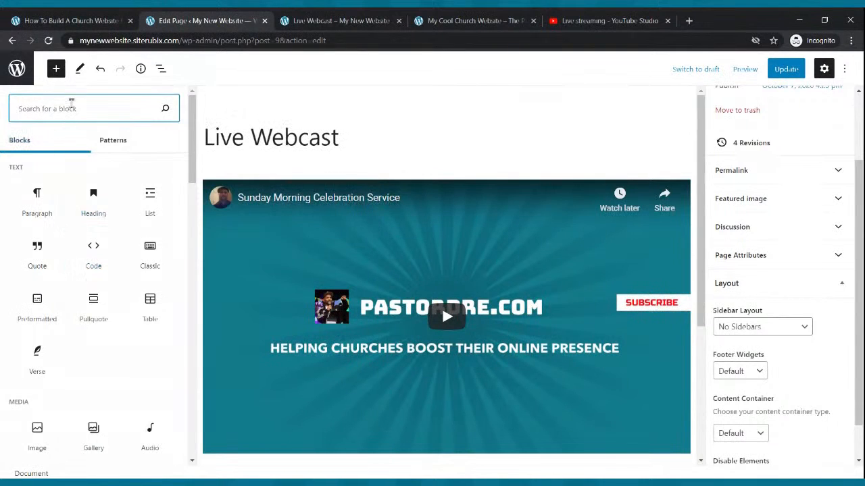
{"action": "type", "text": "col"}
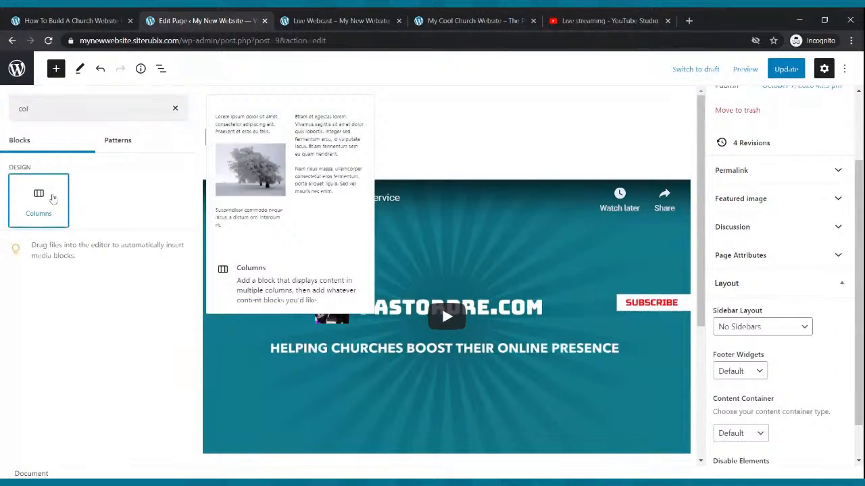
{"action": "left_click", "coordinate": [52, 198]}
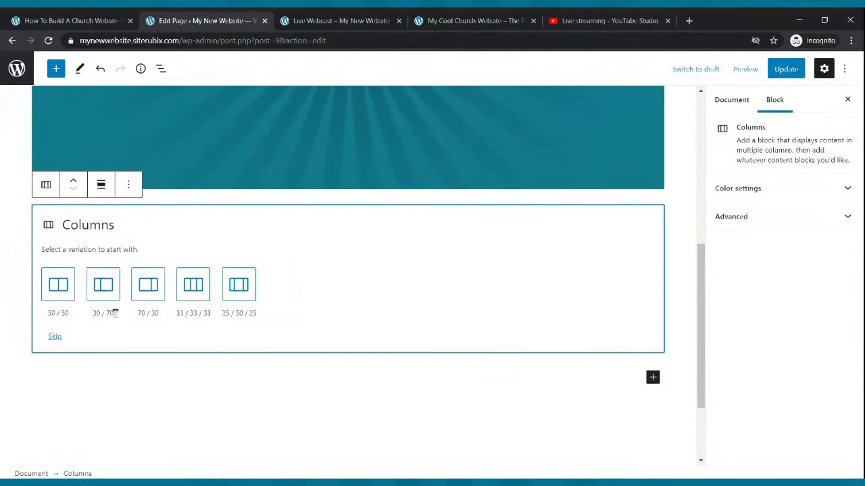
{"action": "left_click", "coordinate": [191, 284]}
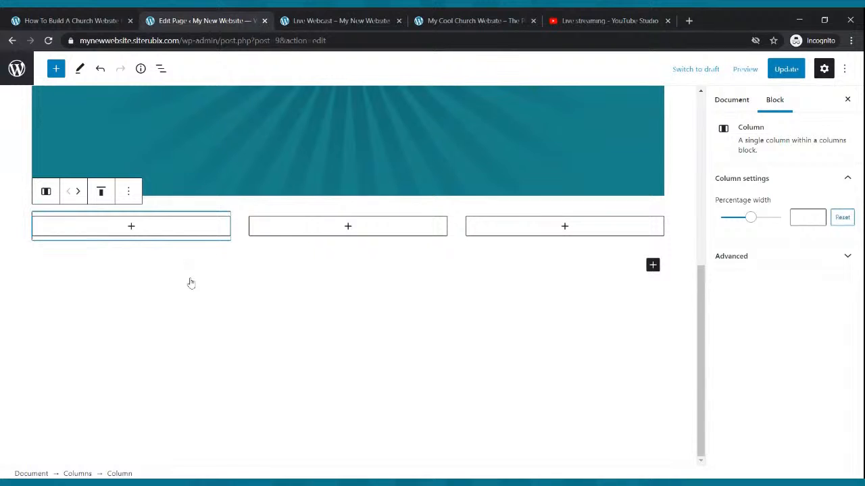
- Embed the Sunday Morning Celebration video in the middle column and remove the original full-width video
{"action": "left_click", "coordinate": [348, 229]}
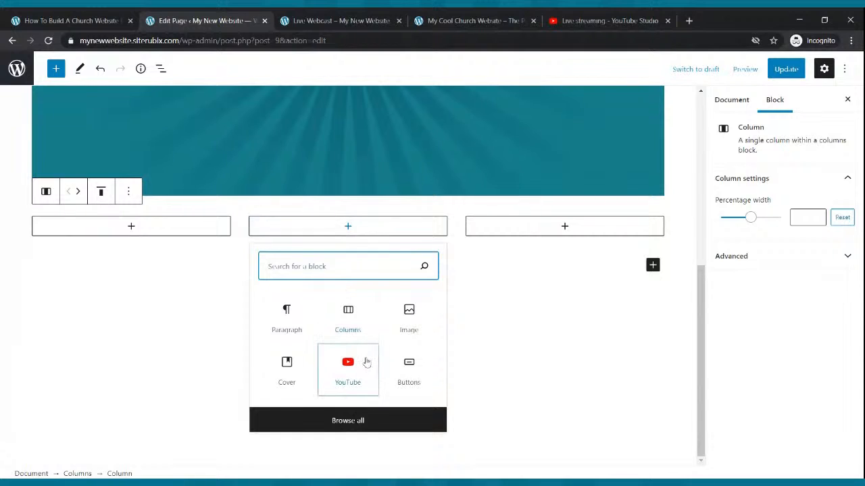
{"action": "left_click", "coordinate": [364, 361]}
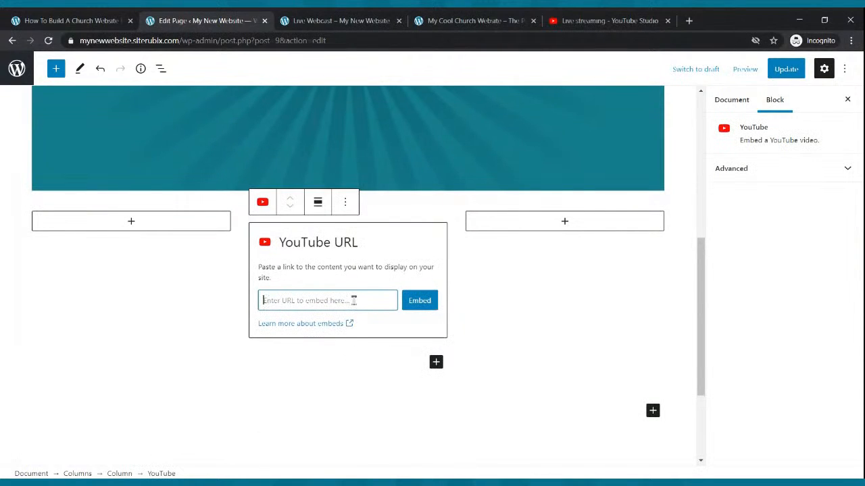
{"action": "key", "text": "ctrl+v"}
{"action": "left_click", "coordinate": [410, 304]}
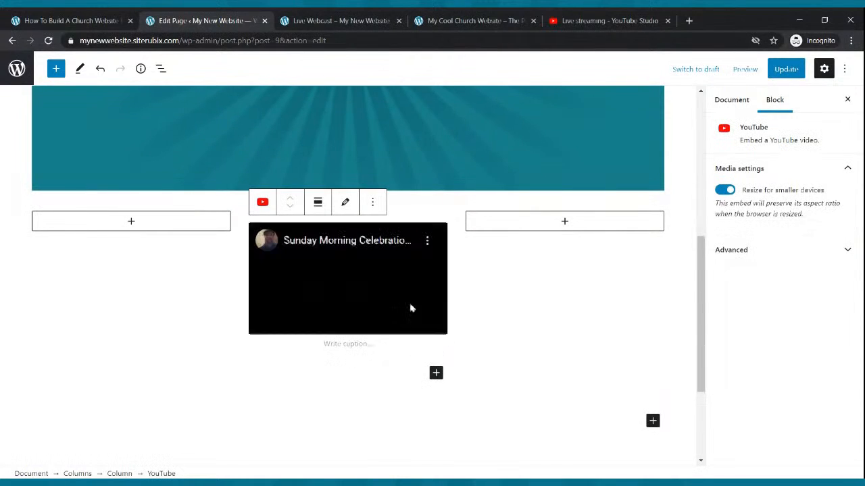
{"action": "scroll", "coordinate": [421, 289], "scroll_direction": "up", "scroll_amount": 4}
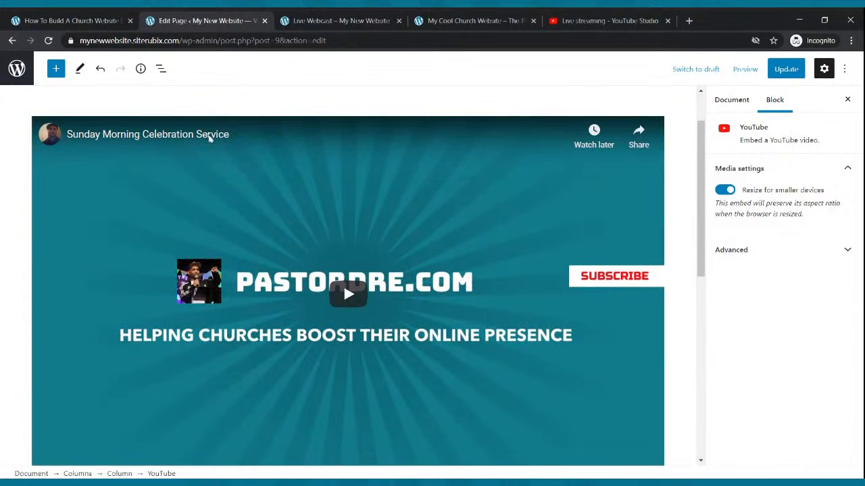
{"action": "left_click", "coordinate": [155, 99]}
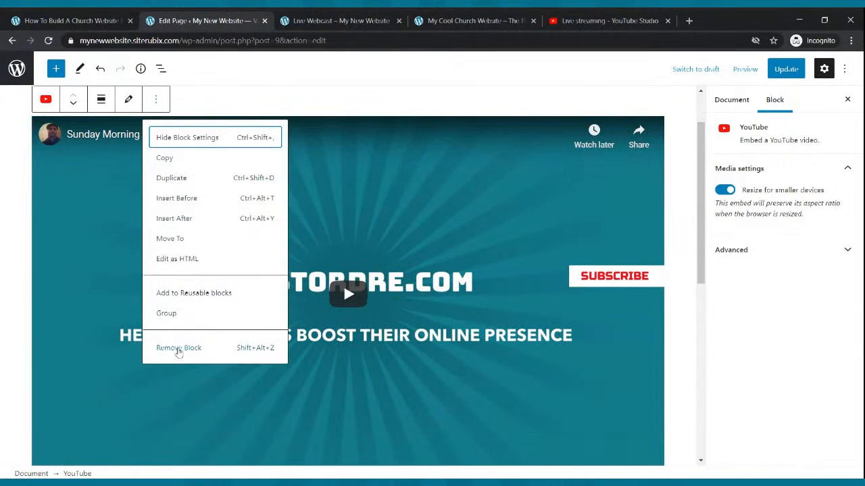
{"action": "left_click", "coordinate": [178, 348]}
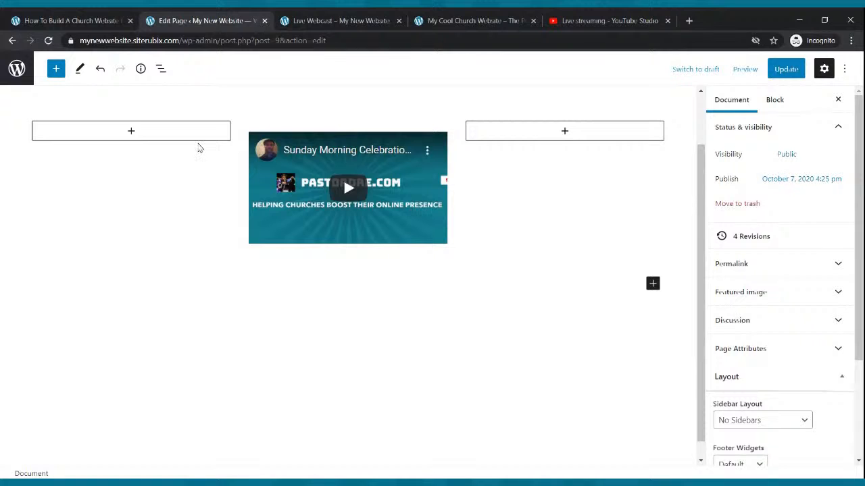
- Narrow the left column to 16.1% and the right column to about 27%, widening the video column
{"action": "left_click", "coordinate": [201, 134]}
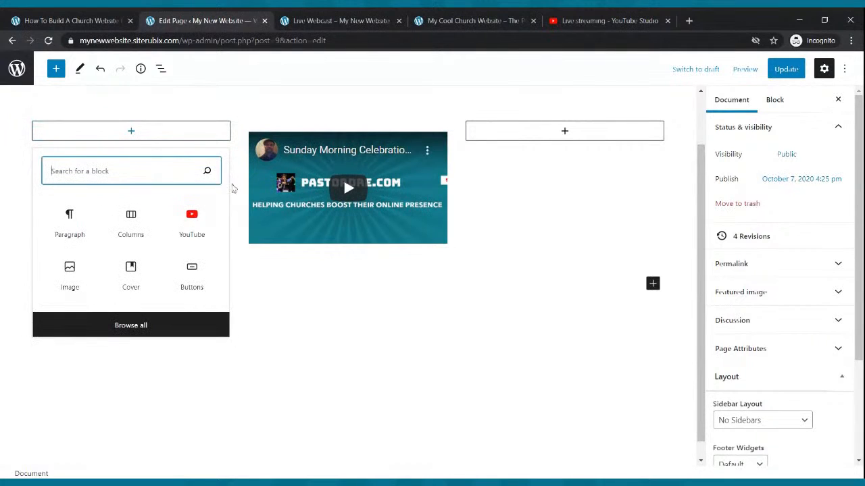
{"action": "left_click", "coordinate": [231, 188]}
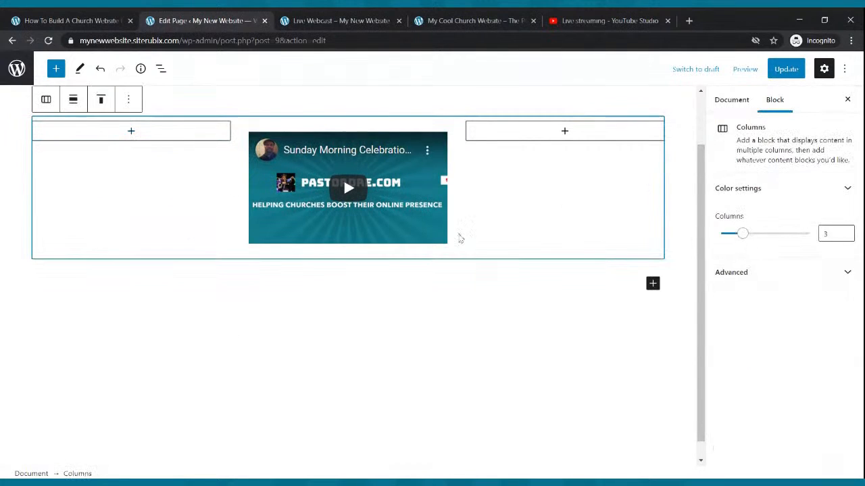
{"action": "left_click", "coordinate": [192, 210]}
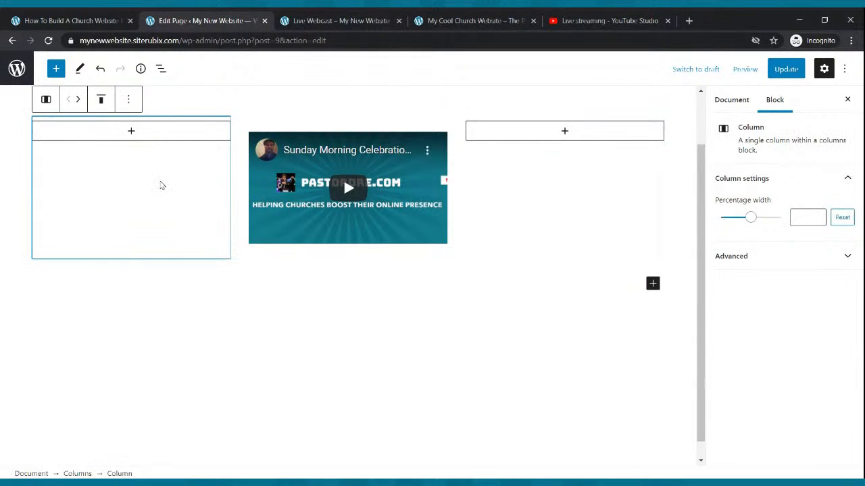
{"action": "left_click_drag", "start_coordinate": [750, 212], "coordinate": [739, 219]}
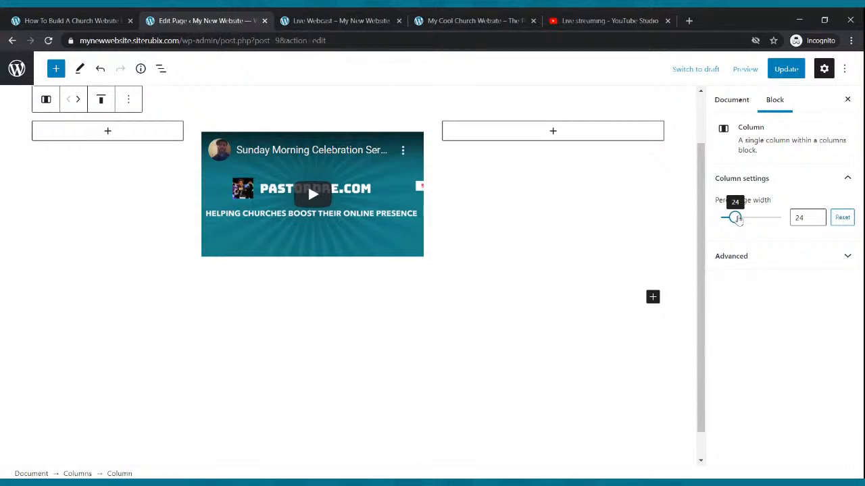
{"action": "left_click", "coordinate": [596, 138]}
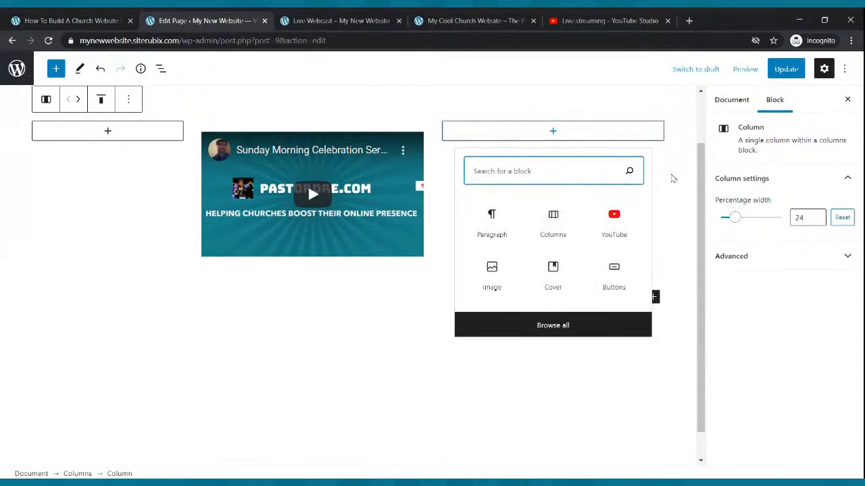
{"action": "left_click", "coordinate": [658, 173]}
{"action": "left_click", "coordinate": [639, 199]}
{"action": "left_click_drag", "start_coordinate": [751, 220], "coordinate": [730, 227]}
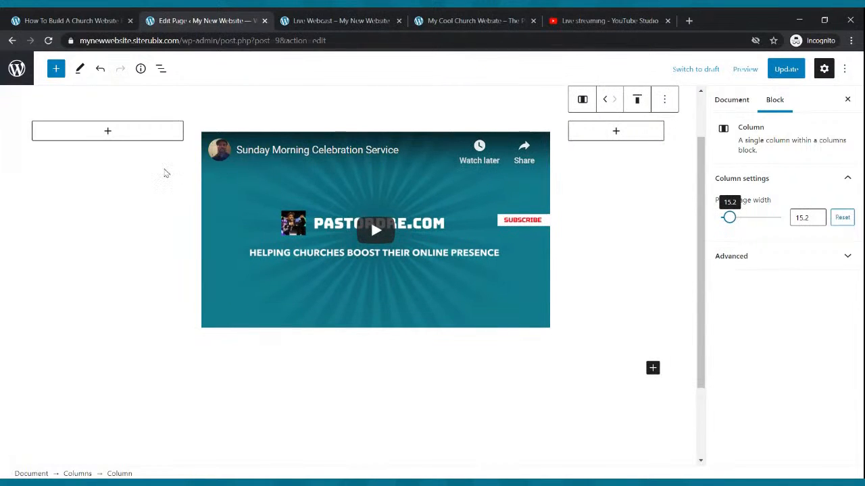
{"action": "left_click", "coordinate": [166, 173]}
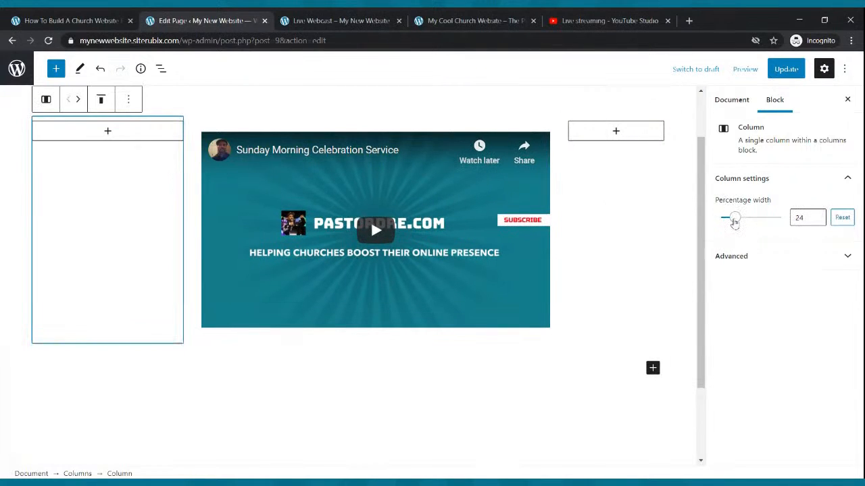
{"action": "left_click_drag", "start_coordinate": [734, 223], "coordinate": [735, 223]}
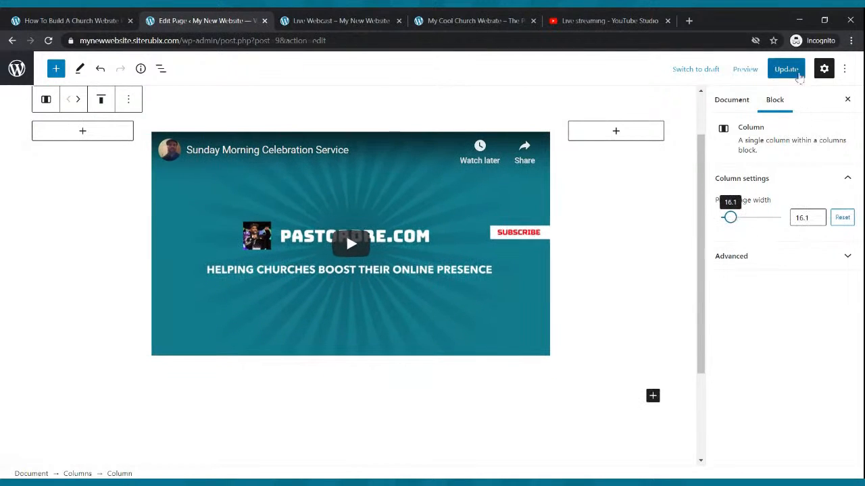
- Update the page and reload the published Live Webcast page to check the new layout
{"action": "left_click", "coordinate": [783, 70]}
{"action": "left_click", "coordinate": [372, 19]}
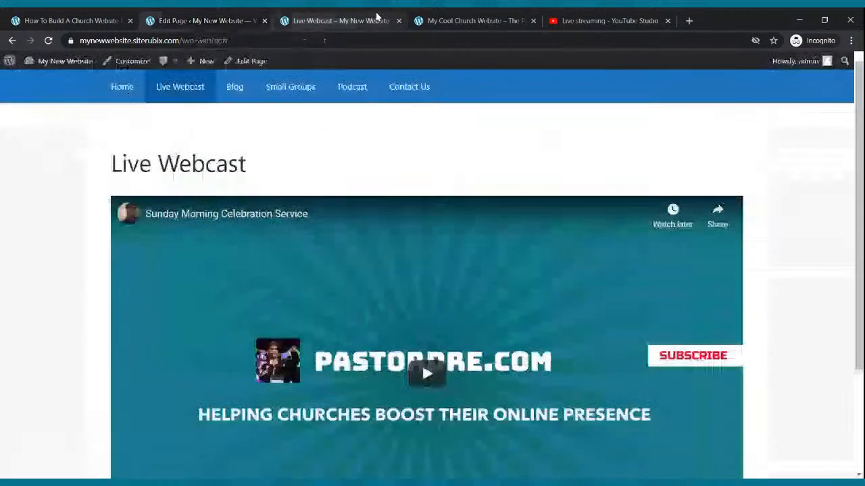
{"action": "left_click", "coordinate": [48, 40]}
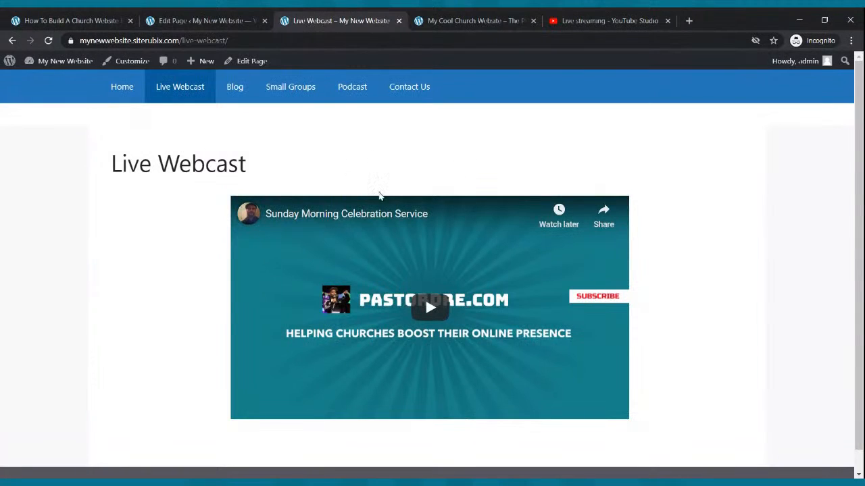
{"action": "left_click", "coordinate": [177, 17]}
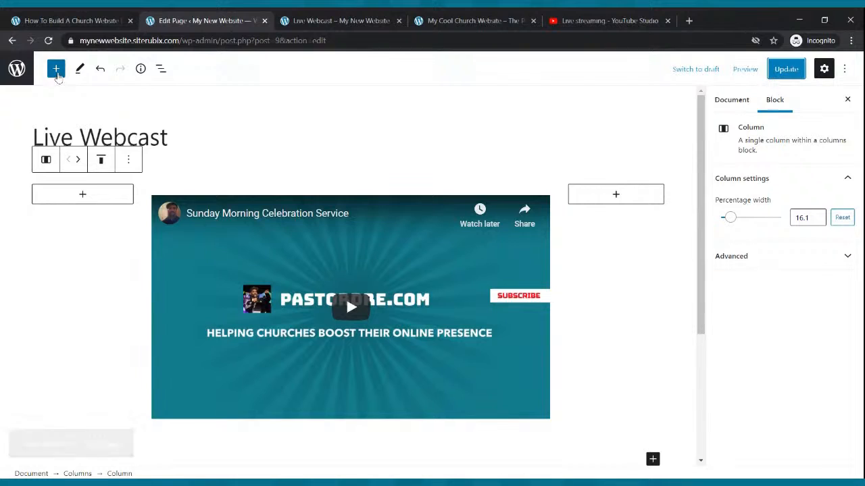
- Search the block inserter for a Paragraph block, close it, and update the page
{"action": "left_click", "coordinate": [57, 70]}
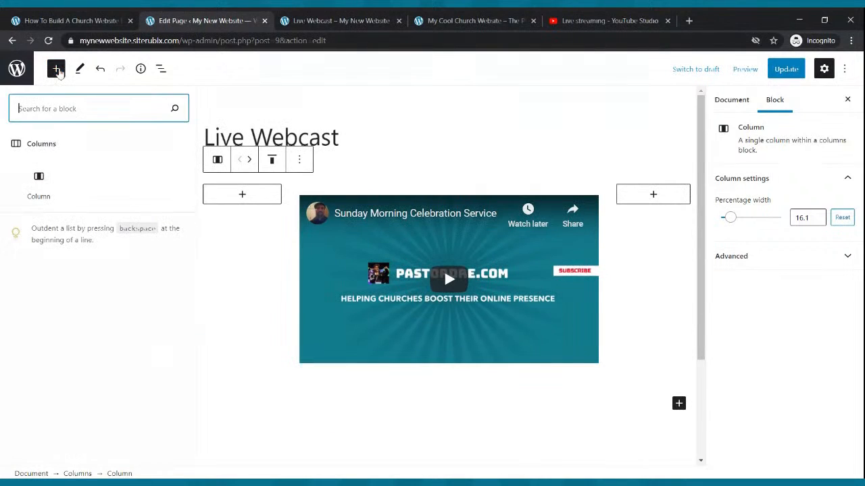
{"action": "type", "text": "pu"}
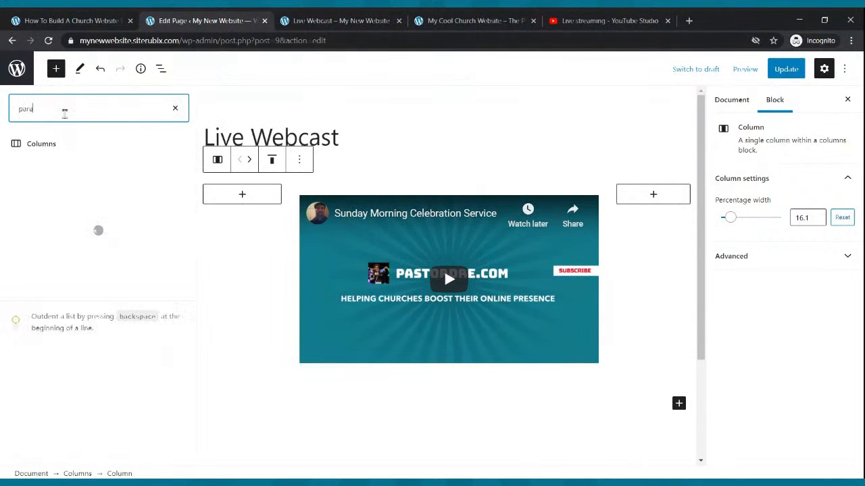
{"action": "type", "text": "ra"}
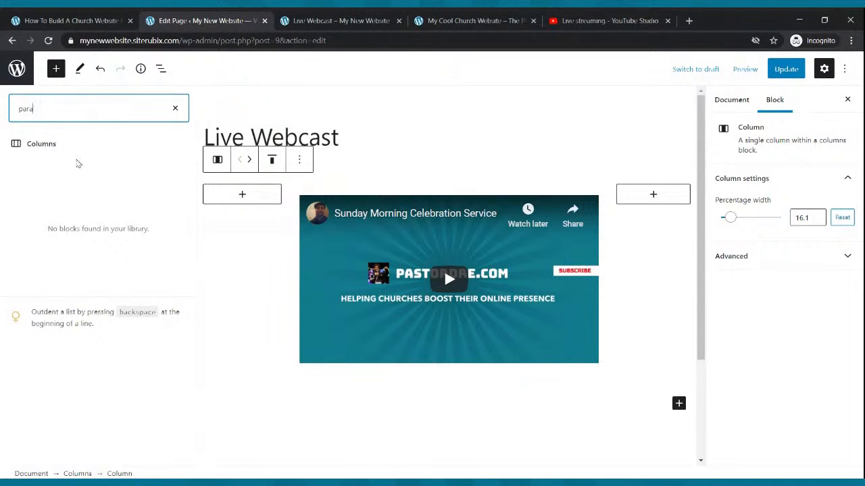
{"action": "type", "text": "graph"}
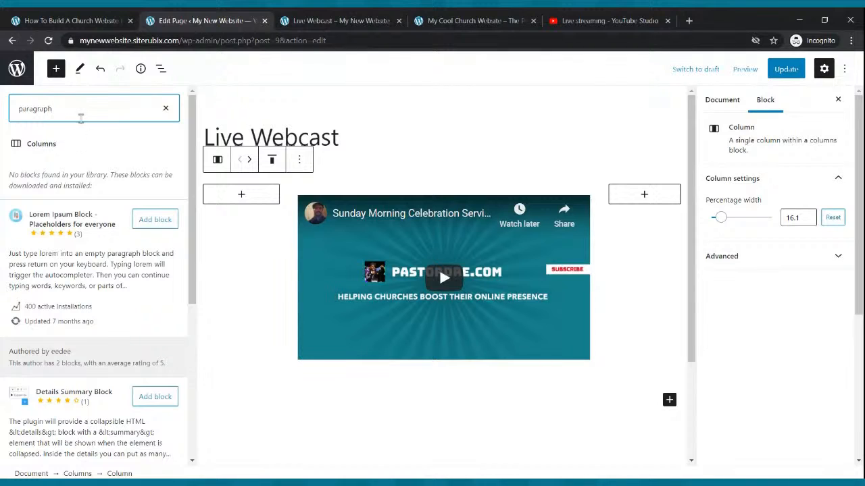
{"action": "left_click", "coordinate": [166, 108]}
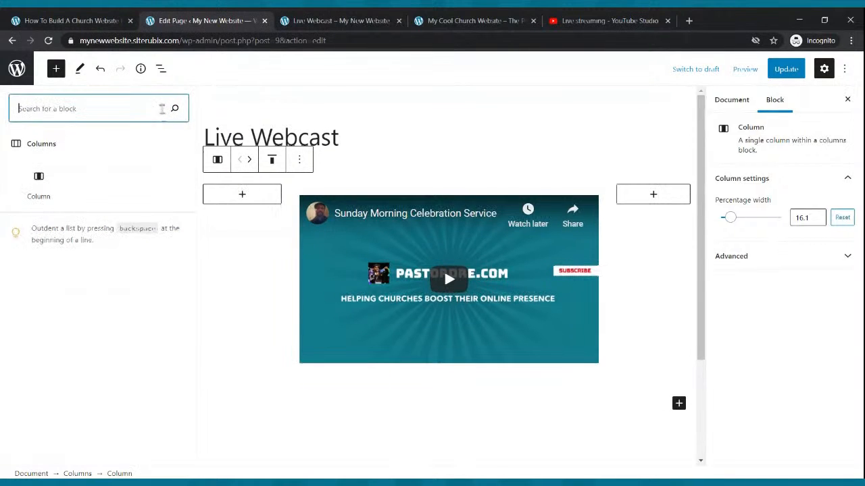
{"action": "left_click", "coordinate": [57, 68]}
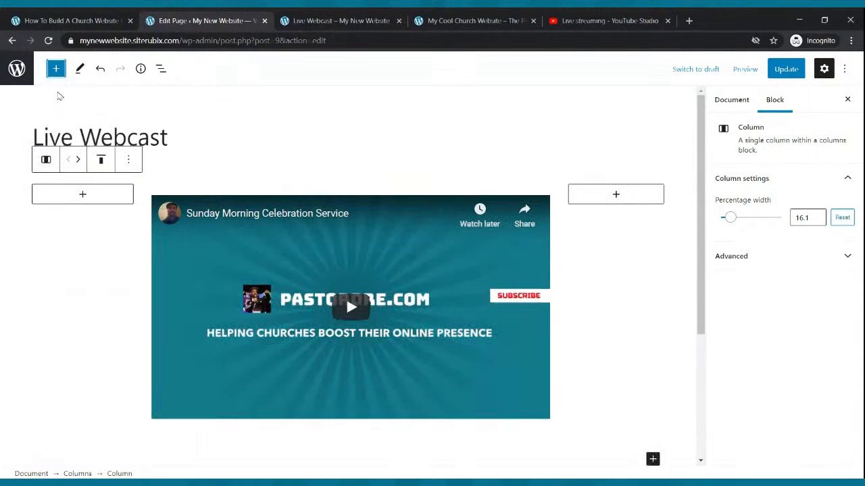
{"action": "left_click", "coordinate": [56, 69]}
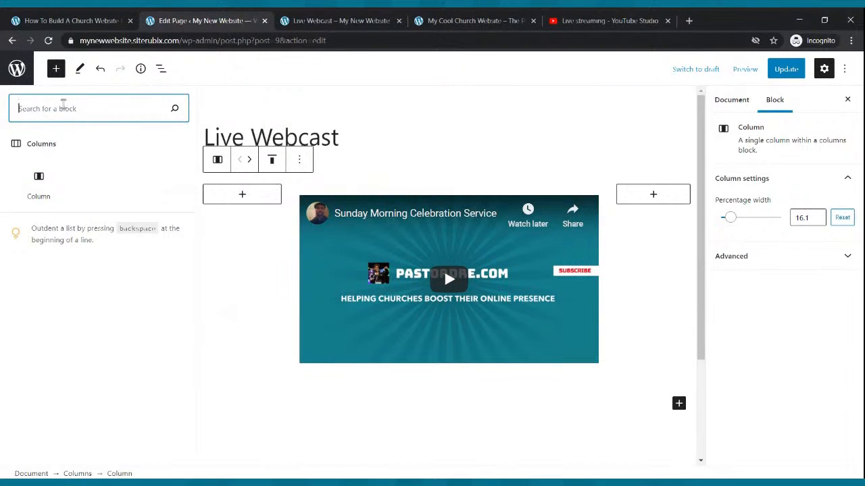
{"action": "type", "text": "parapgraph"}
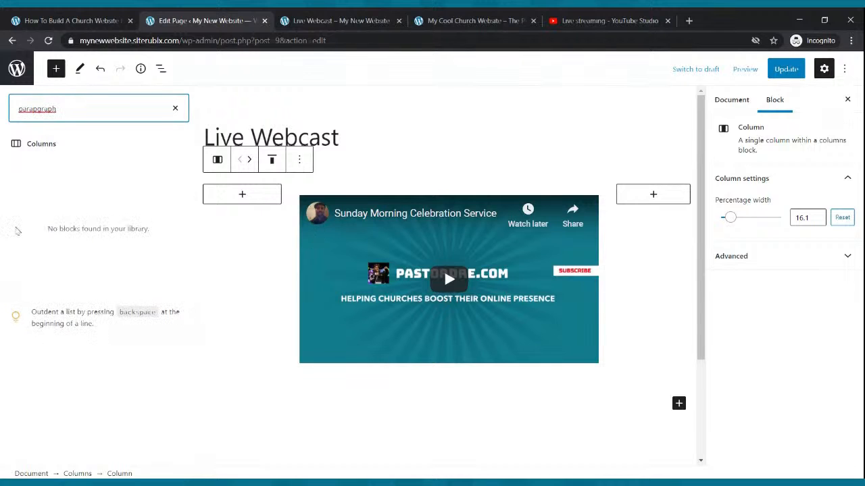
{"action": "key", "text": "BackSpace"}
{"action": "key", "text": "BackSpace"}
{"action": "key", "text": "BackSpace"}
{"action": "key", "text": "BackSpace"}
{"action": "type", "text": "gr"}
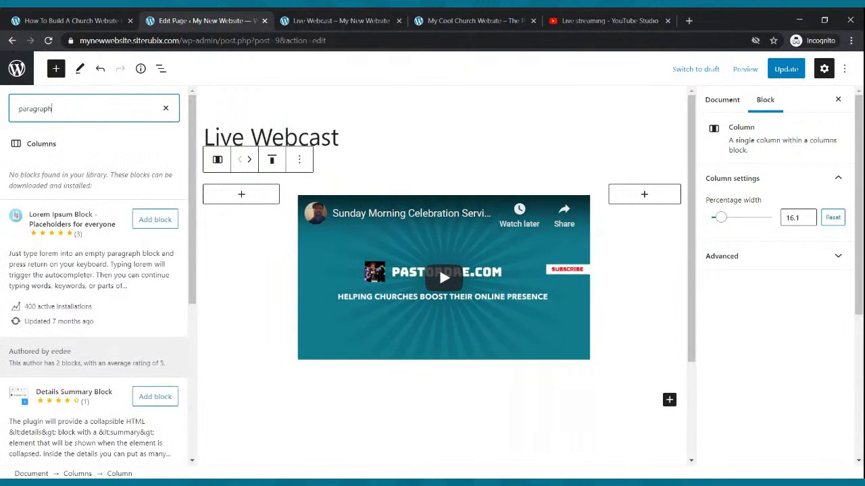
{"action": "left_click", "coordinate": [217, 248]}
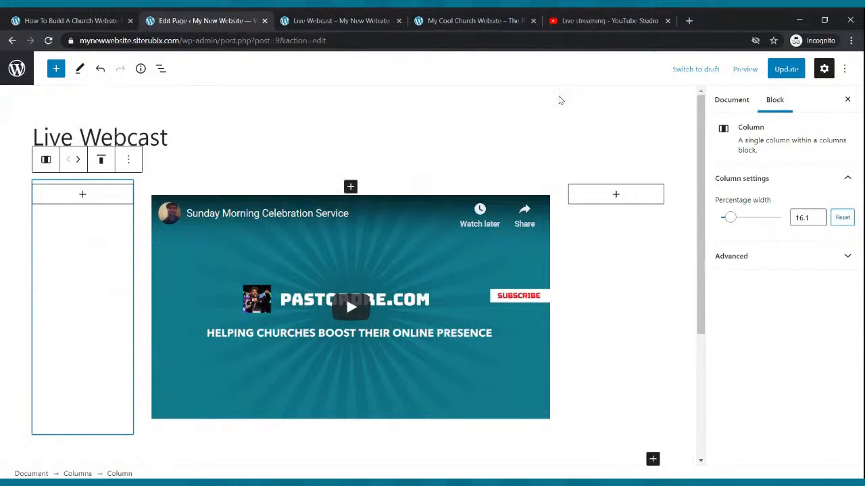
{"action": "left_click", "coordinate": [248, 93]}
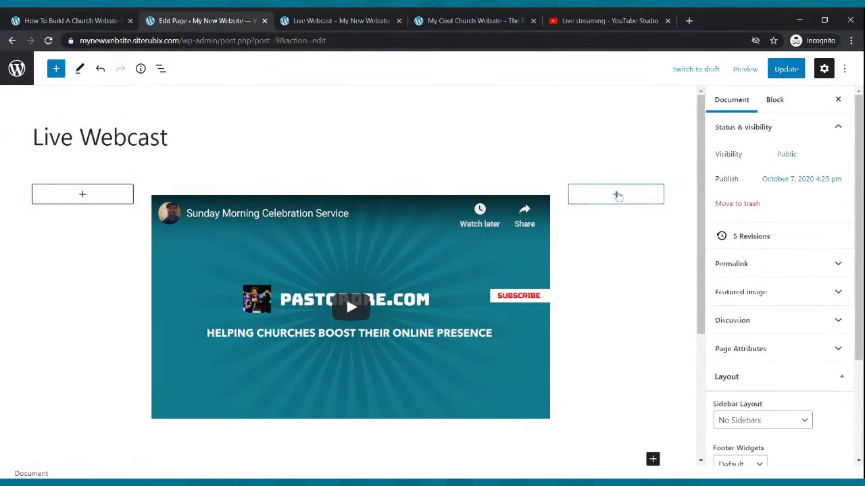
{"action": "left_click", "coordinate": [778, 75]}
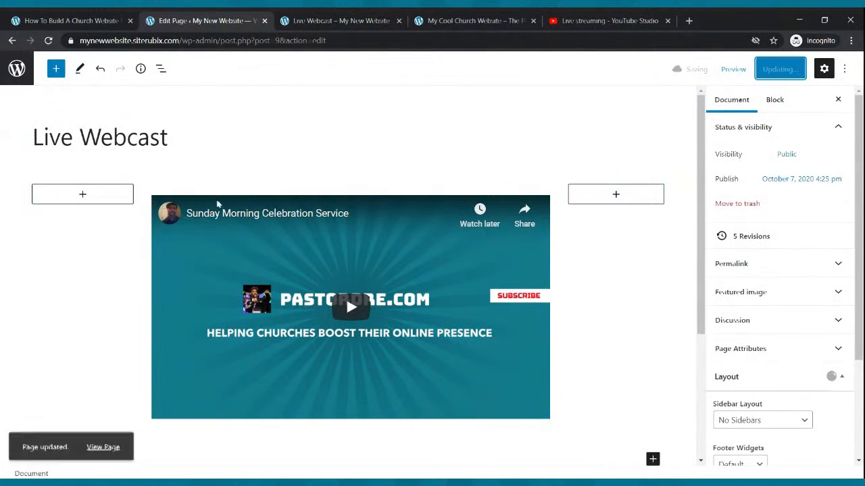
- Add an empty Paragraph block below the three-column video layout
{"action": "scroll", "coordinate": [357, 244], "scroll_direction": "down", "scroll_amount": 2}
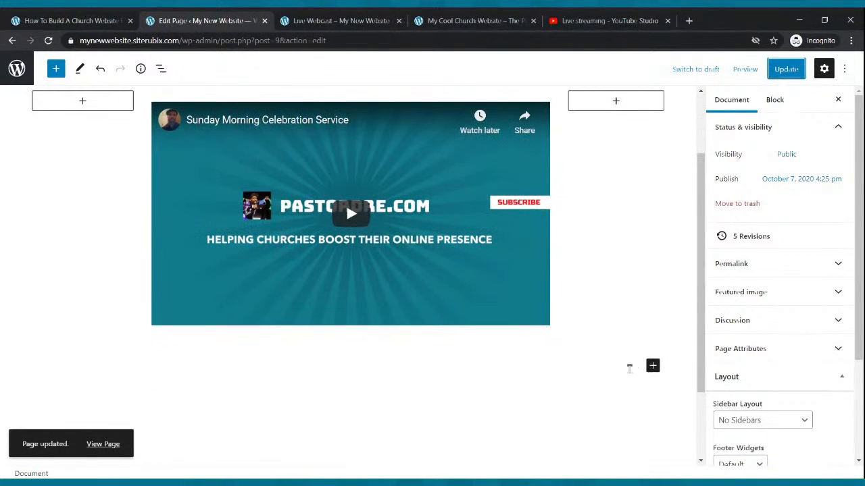
{"action": "left_click", "coordinate": [653, 365]}
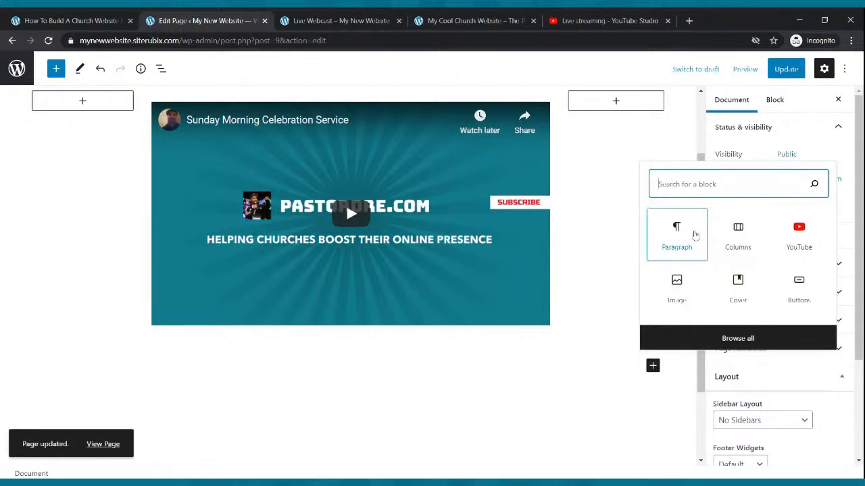
{"action": "left_click", "coordinate": [692, 234]}
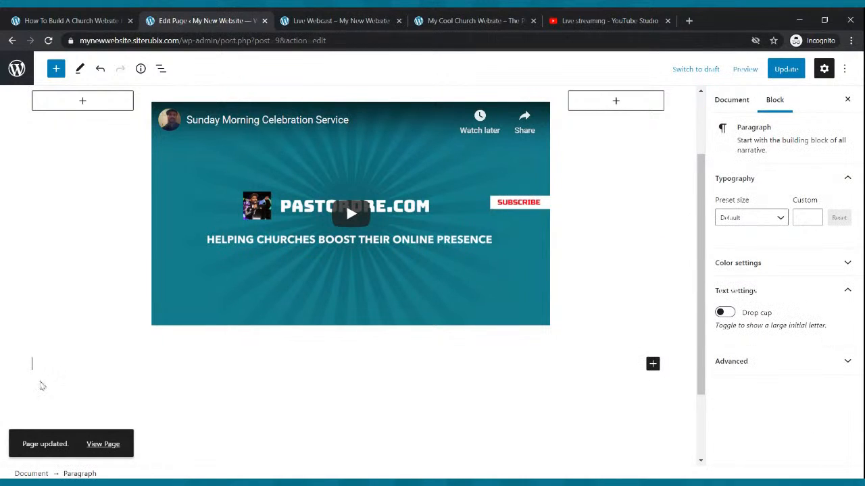
- Type 'Welcome To Our Live Webcast - We Hope You Enjoy The Service' in bold, centred
{"action": "type", "text": "Wel"}
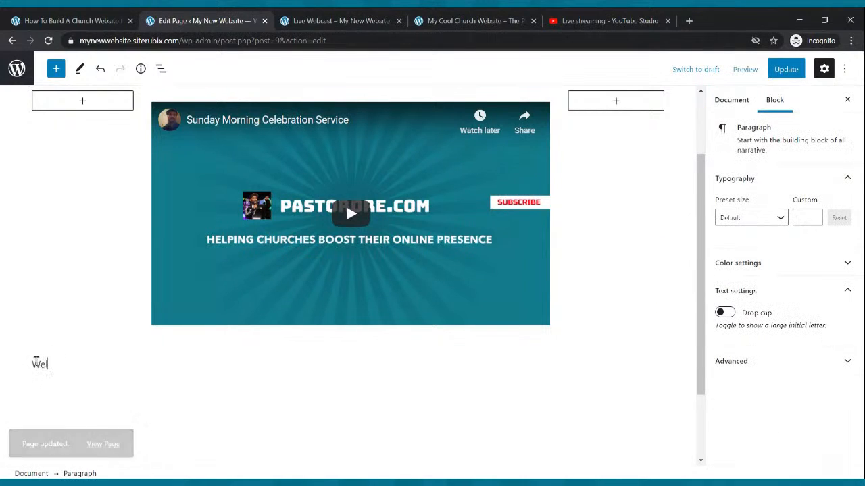
{"action": "type", "text": "ome T"}
{"action": "key", "text": "BackSpace"}
{"action": "key", "text": "BackSpace"}
{"action": "key", "text": "BackSpace"}
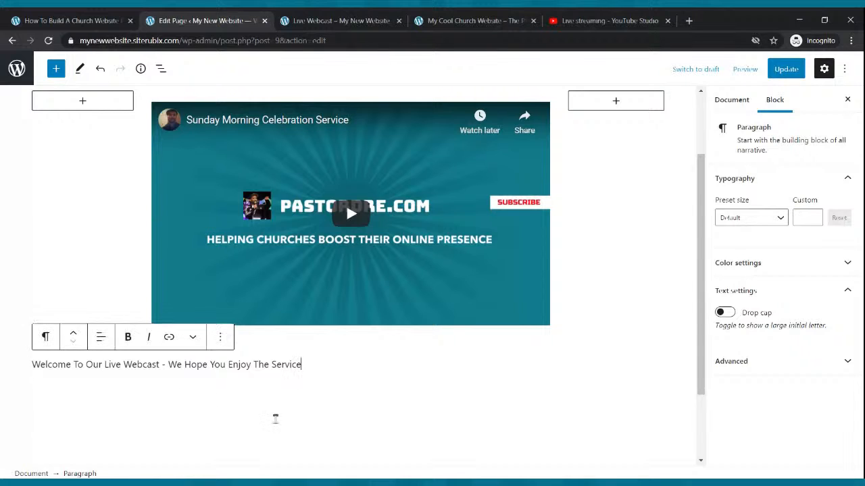
{"action": "left_click_drag", "start_coordinate": [307, 366], "coordinate": [30, 365]}
{"action": "left_click", "coordinate": [126, 338]}
{"action": "left_click", "coordinate": [102, 338]}
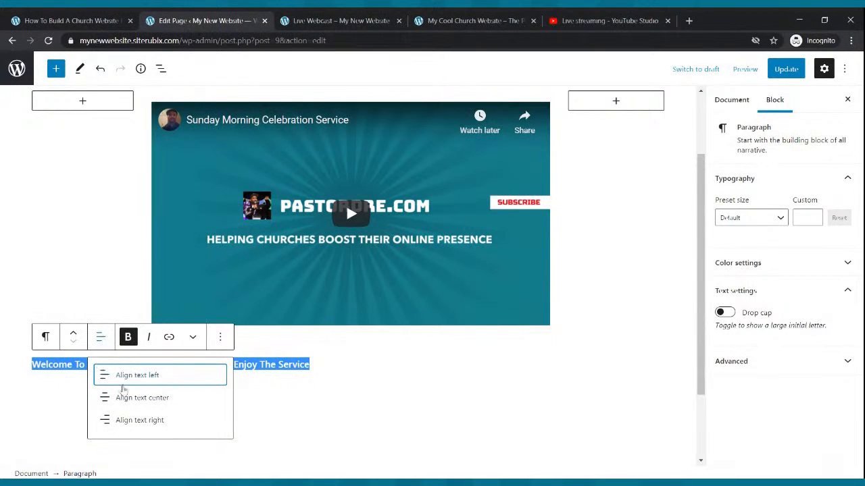
{"action": "left_click", "coordinate": [122, 398]}
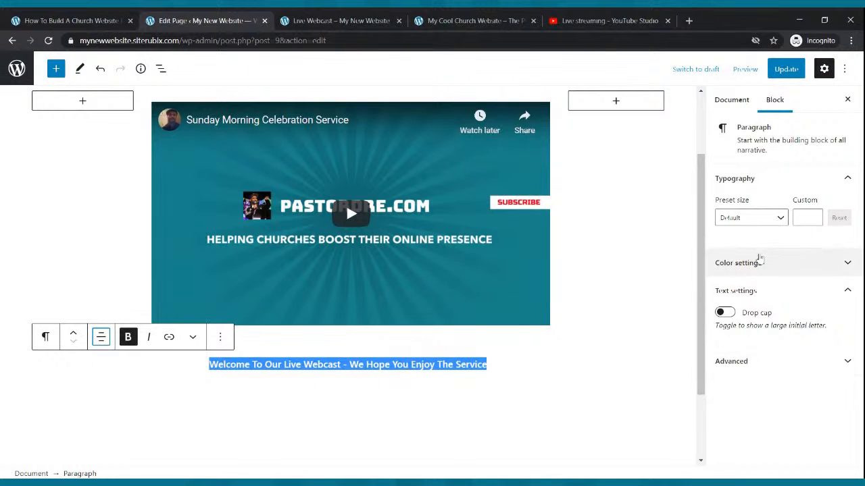
- Set the welcome line to Large preset size, move it above the video, and save
{"action": "left_click", "coordinate": [777, 219]}
{"action": "left_click", "coordinate": [754, 322]}
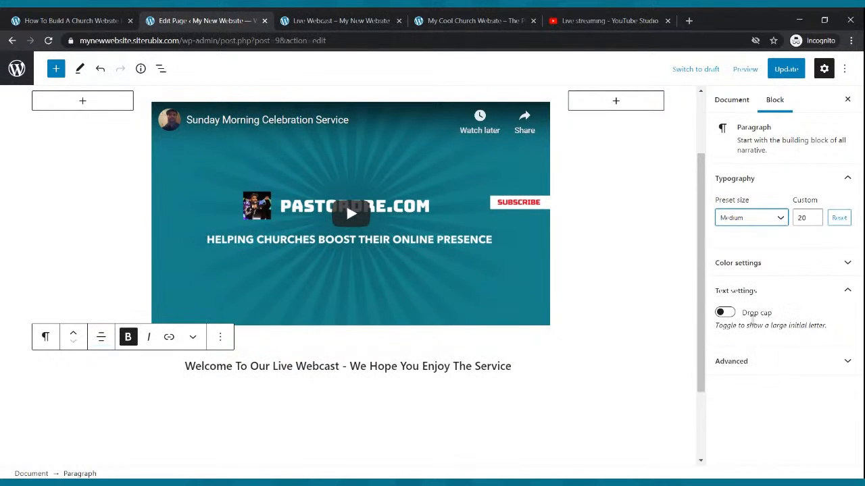
{"action": "left_click", "coordinate": [780, 218]}
{"action": "left_click", "coordinate": [763, 346]}
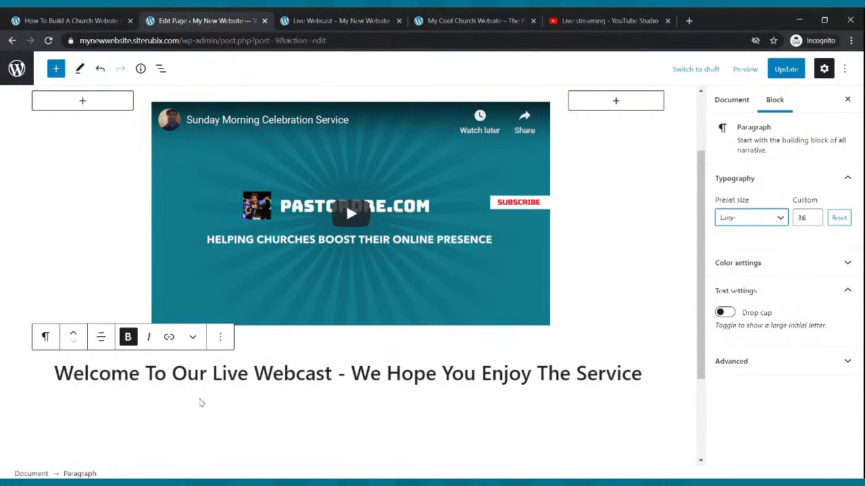
{"action": "triple_click", "coordinate": [193, 381]}
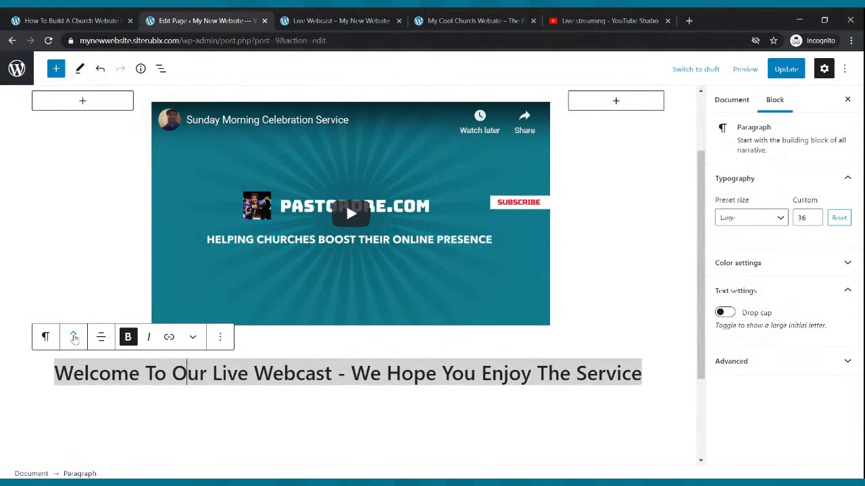
{"action": "left_click", "coordinate": [73, 332]}
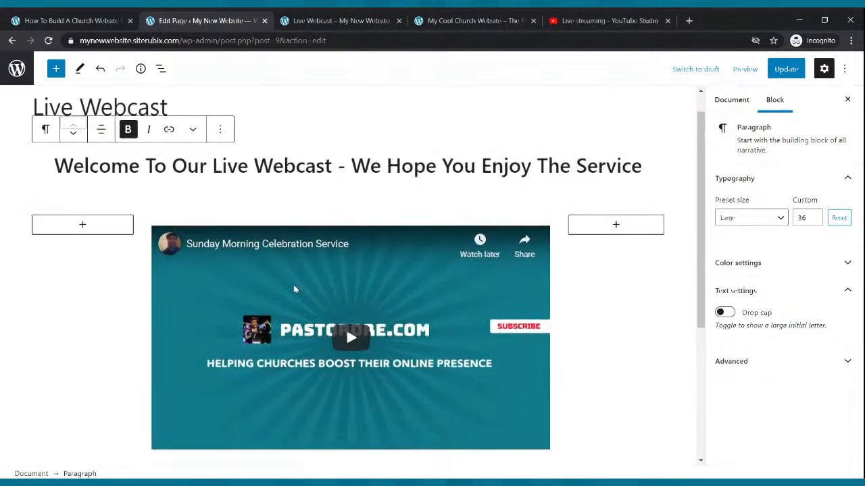
{"action": "key", "text": "ctrl+s"}
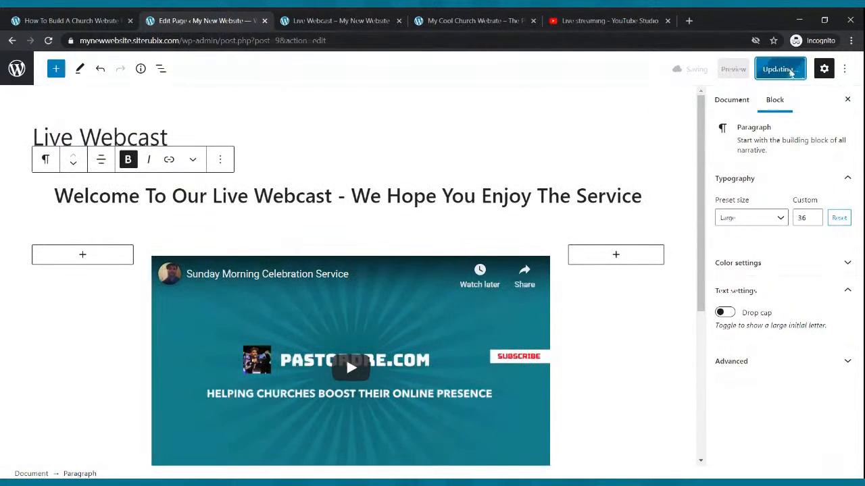
- Reload the published Live Webcast page to check the welcome heading, then return to the editor
{"action": "left_click", "coordinate": [330, 19]}
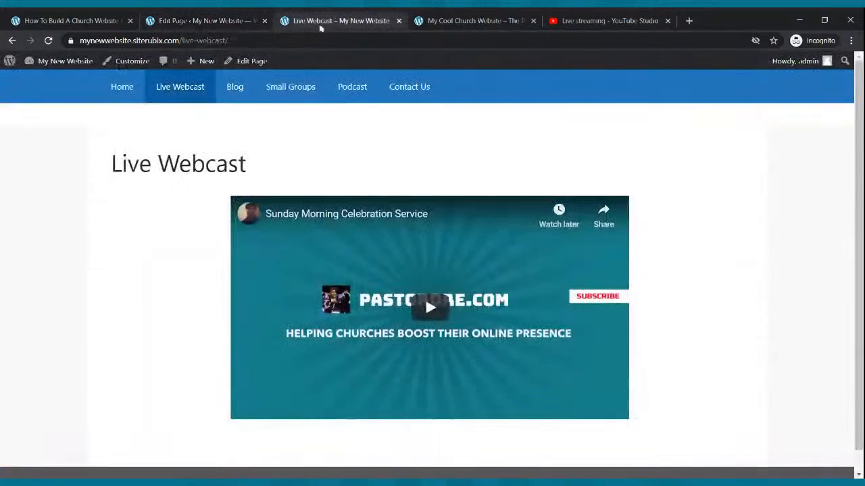
{"action": "left_click", "coordinate": [50, 41]}
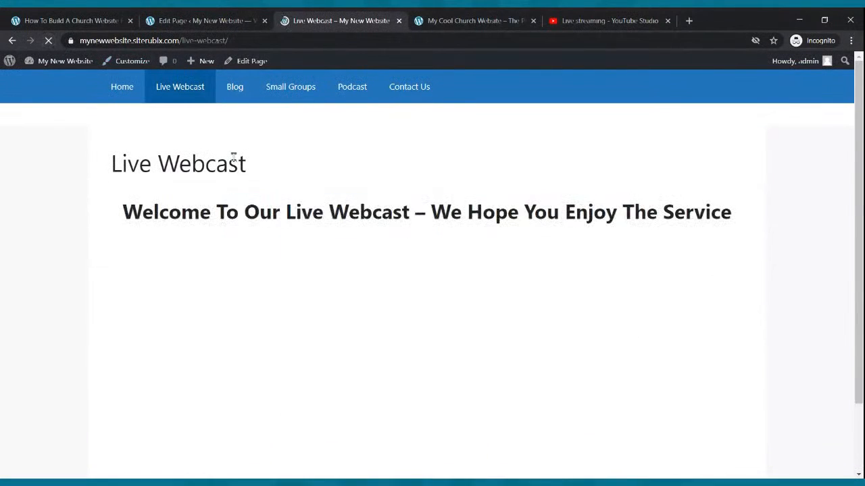
{"action": "scroll", "coordinate": [233, 154], "scroll_direction": "down", "scroll_amount": 3}
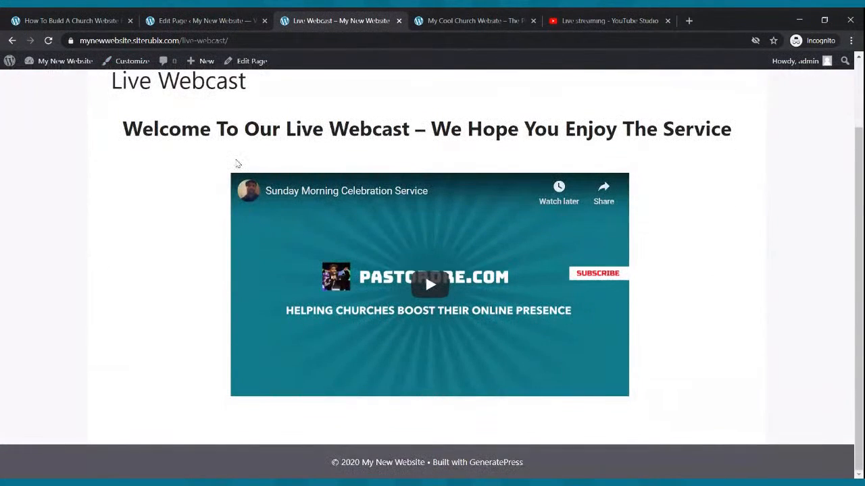
{"action": "scroll", "coordinate": [233, 165], "scroll_direction": "up", "scroll_amount": 3}
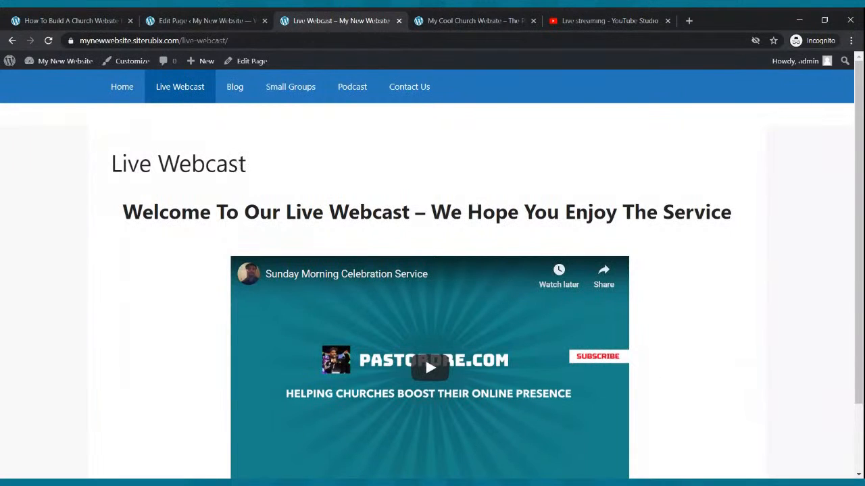
{"action": "scroll", "coordinate": [486, 408], "scroll_direction": "down", "scroll_amount": 3}
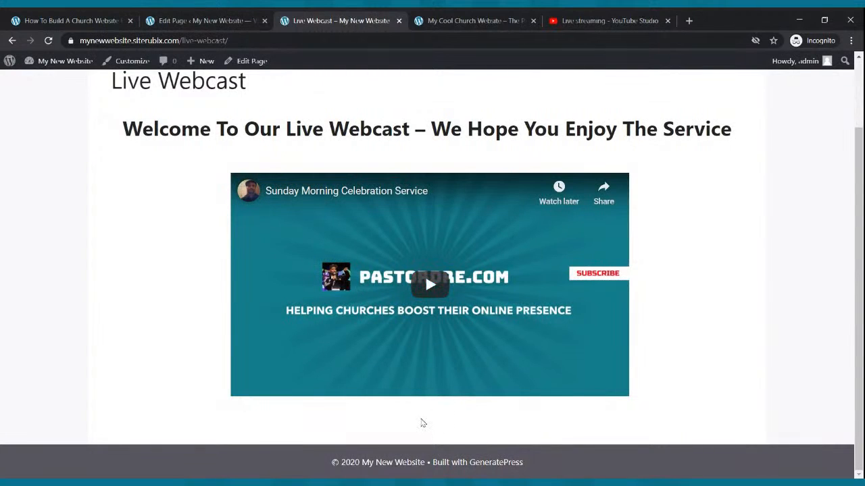
{"action": "left_click", "coordinate": [162, 16]}
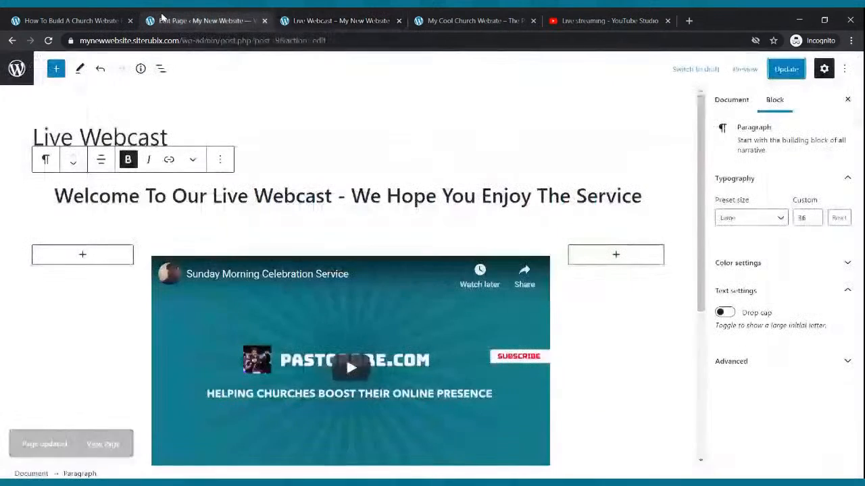
- Add a centred Buttons block labelled 'Contact Us' below the video
{"action": "scroll", "coordinate": [369, 143], "scroll_direction": "down", "scroll_amount": 2}
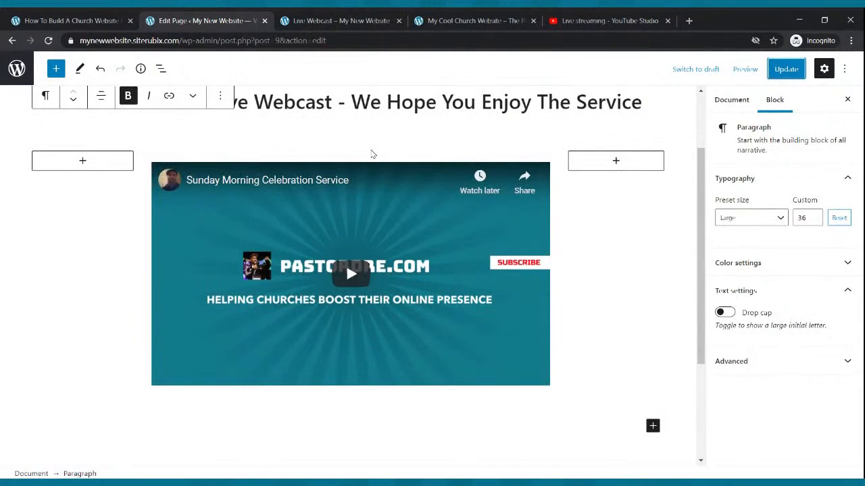
{"action": "left_click", "coordinate": [653, 426]}
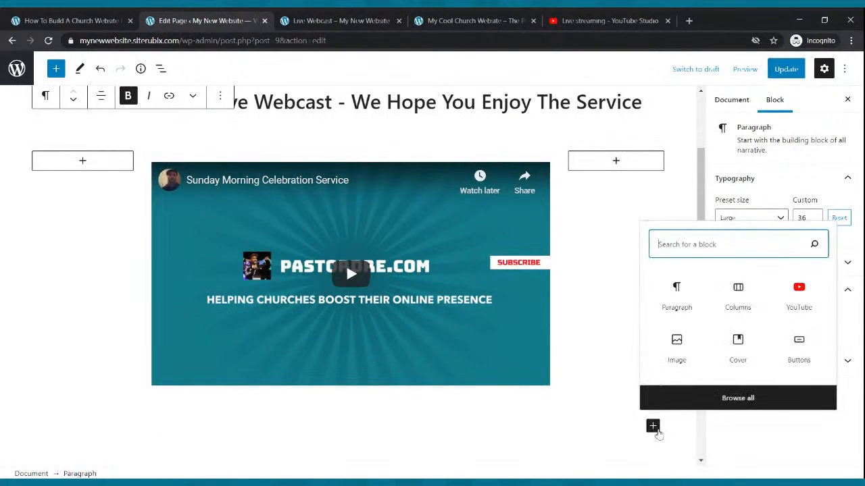
{"action": "type", "text": "button"}
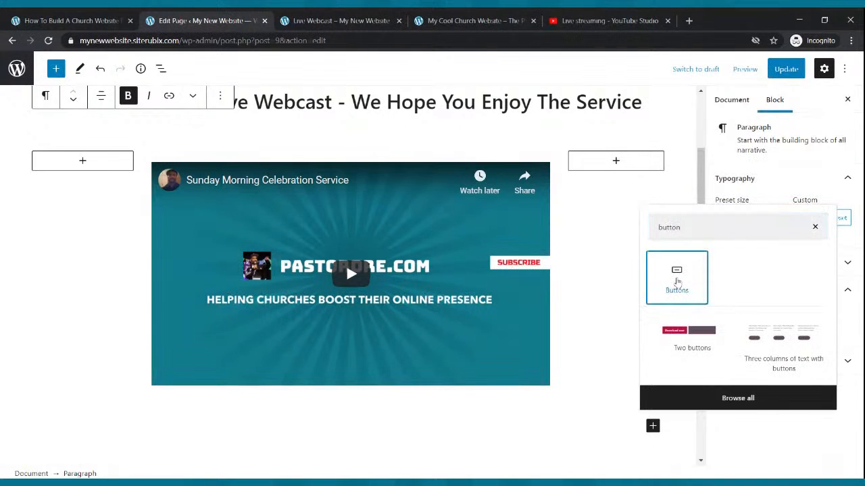
{"action": "left_click", "coordinate": [677, 277]}
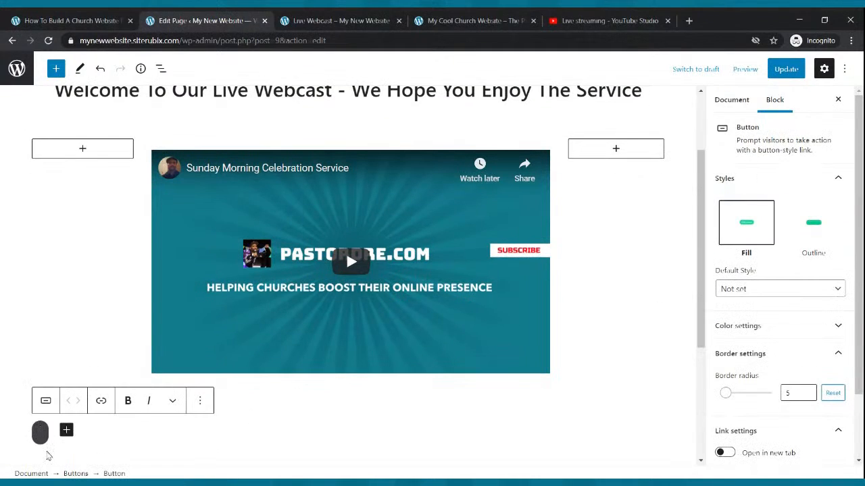
{"action": "type", "text": "Contacct"}
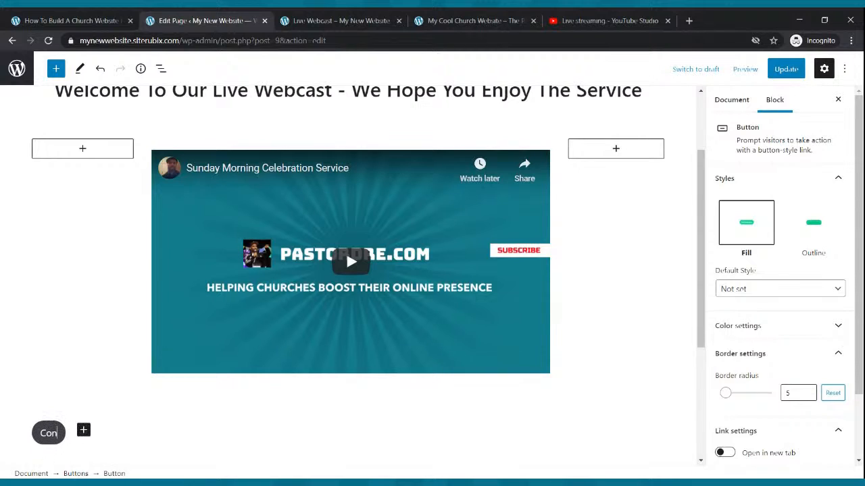
{"action": "key", "text": "BackSpace"}
{"action": "key", "text": "BackSpace"}
{"action": "type", "text": "t Us"}
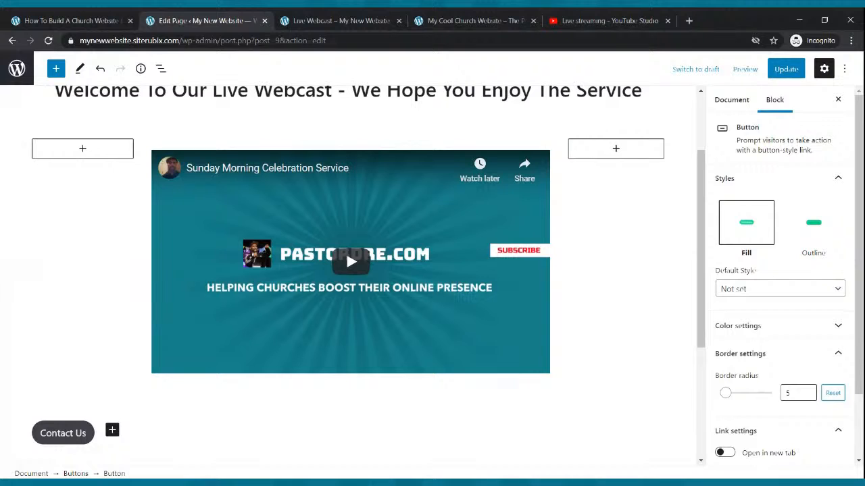
{"action": "left_click", "coordinate": [98, 450]}
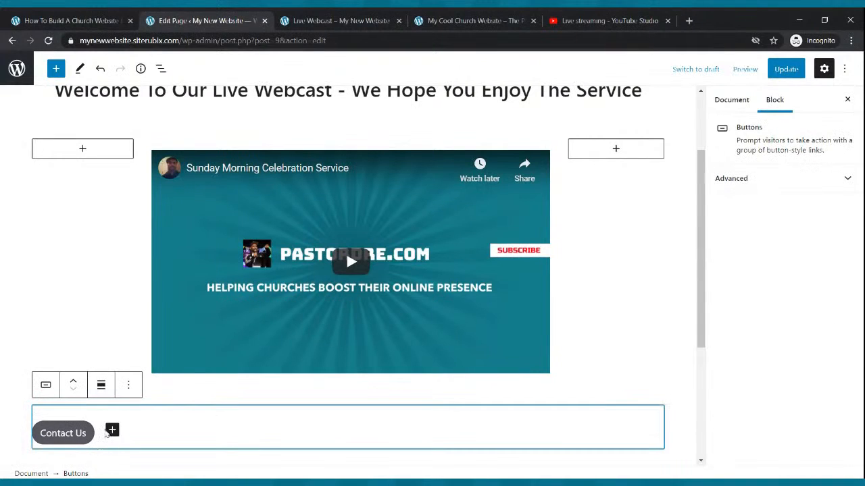
{"action": "left_click", "coordinate": [101, 385]}
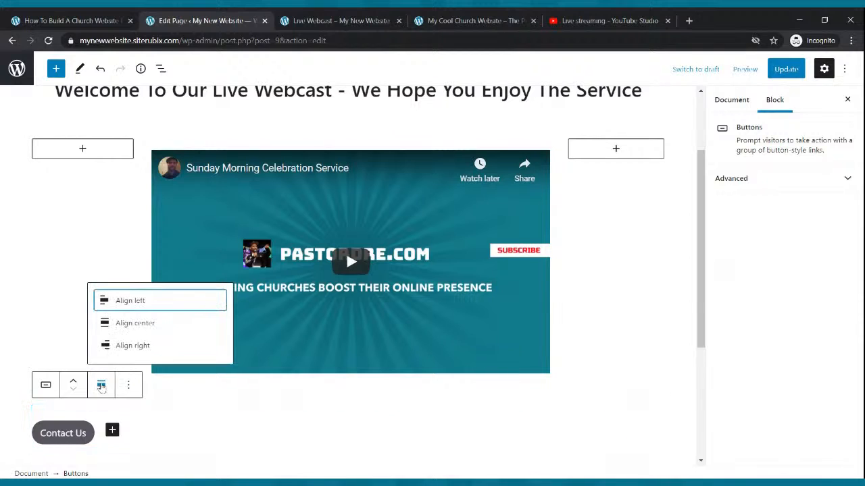
{"action": "left_click", "coordinate": [120, 328]}
- Give the Contact Us button white text and a green background, and update the page
{"action": "left_click", "coordinate": [362, 440]}
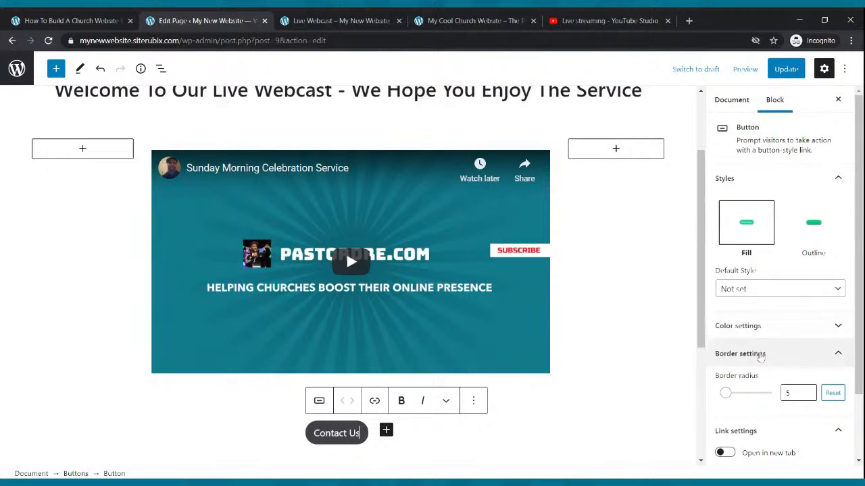
{"action": "left_click", "coordinate": [765, 327]}
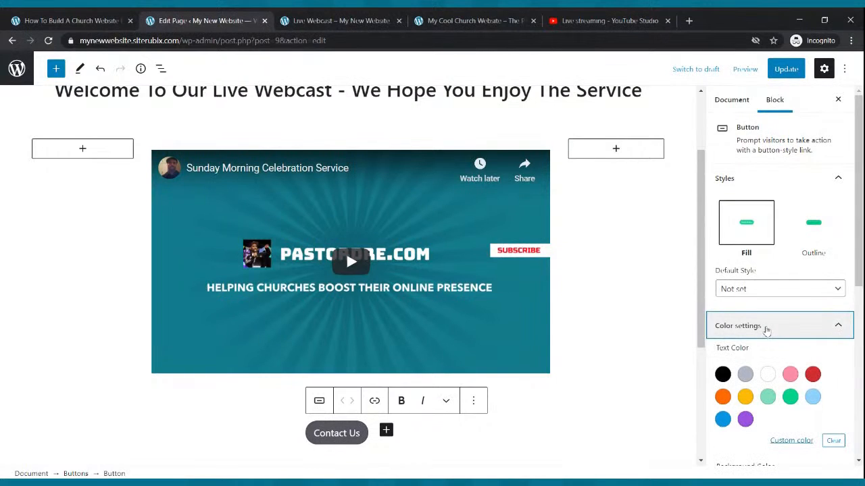
{"action": "left_click", "coordinate": [768, 376]}
{"action": "scroll", "coordinate": [768, 372], "scroll_direction": "down", "scroll_amount": 3}
{"action": "left_click", "coordinate": [790, 346]}
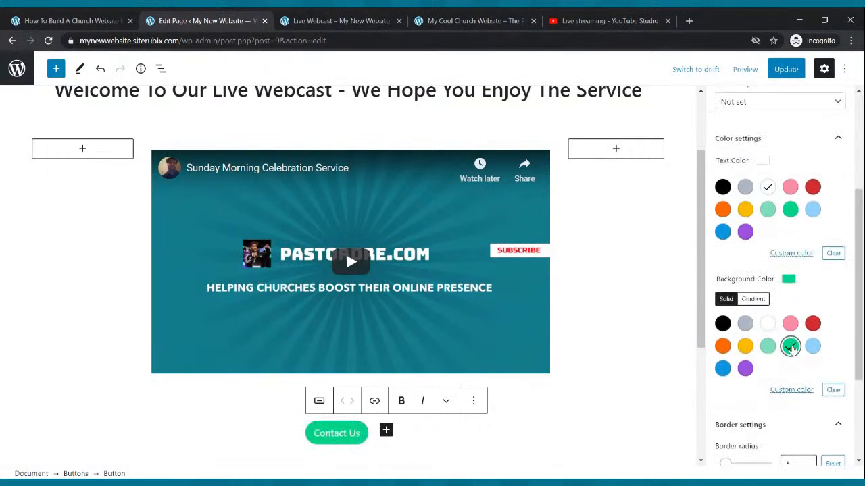
{"action": "left_click", "coordinate": [786, 69]}
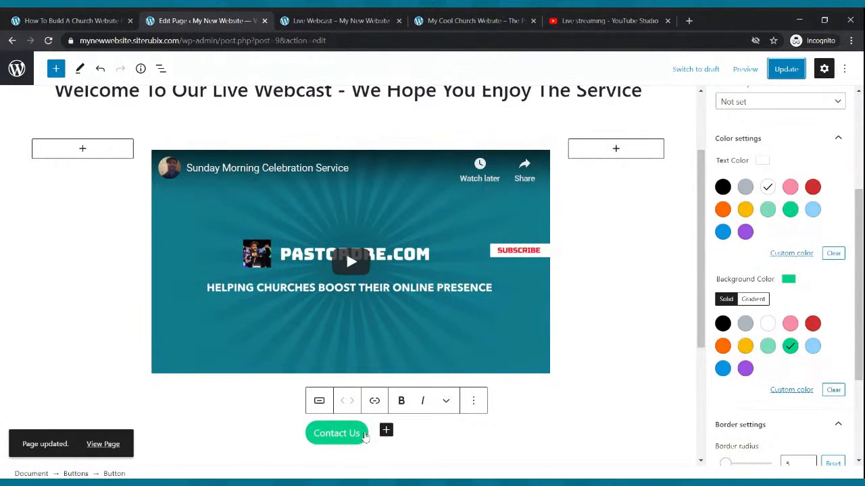
- View the published page with the new Contact Us button, then return to the editor
{"action": "left_click", "coordinate": [311, 19]}
{"action": "scroll", "coordinate": [218, 106], "scroll_direction": "up", "scroll_amount": 1}
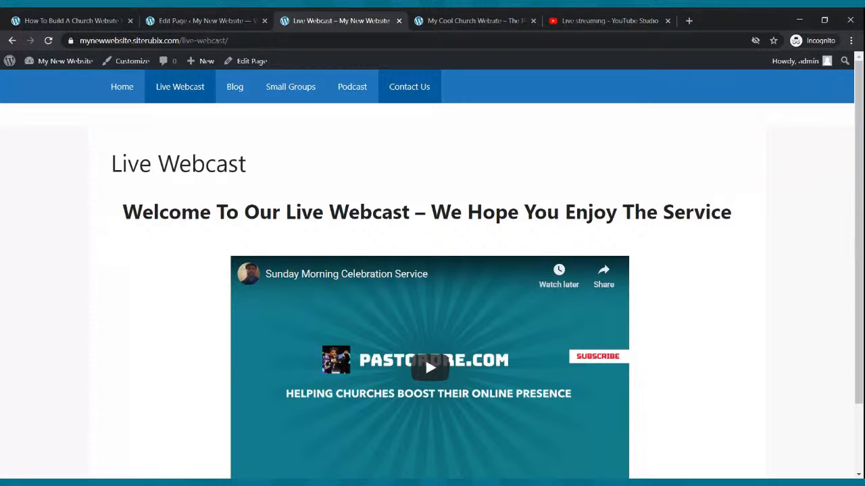
{"action": "left_click", "coordinate": [243, 21]}
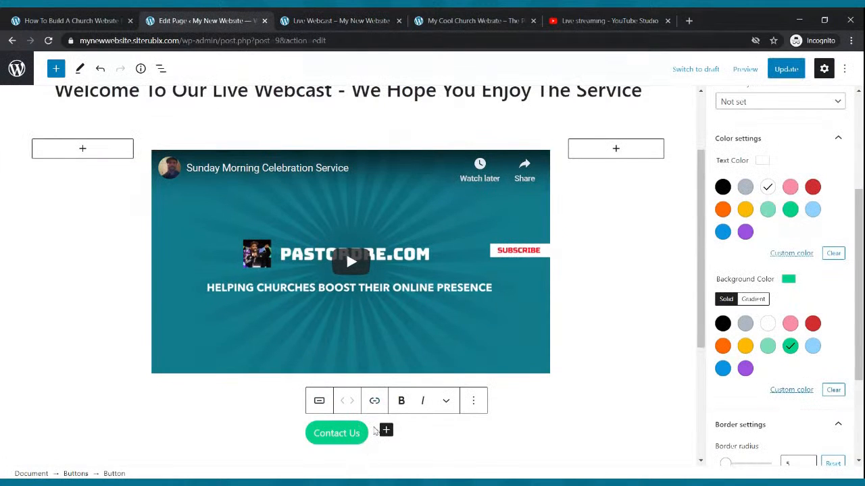
- Link the Contact Us button to the pasted contact-us page address and update the page
{"action": "left_click", "coordinate": [374, 402]}
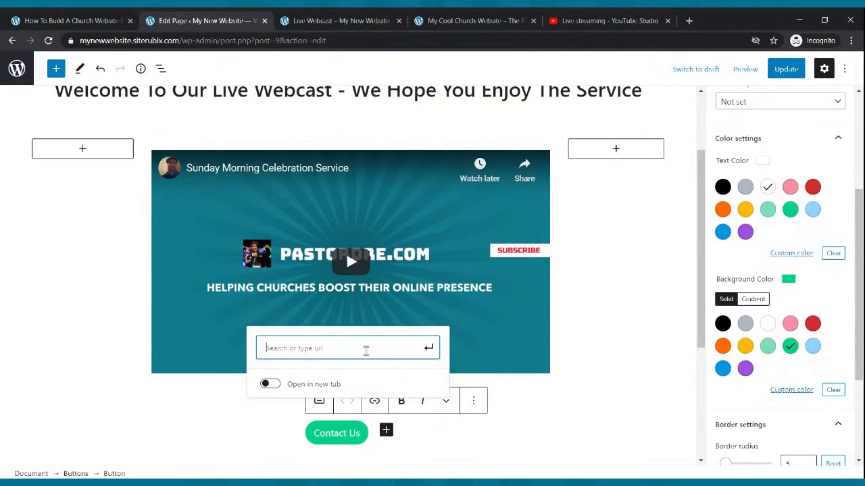
{"action": "type", "text": "https://mynewwebsite.siterubix.com/contact-us/"}
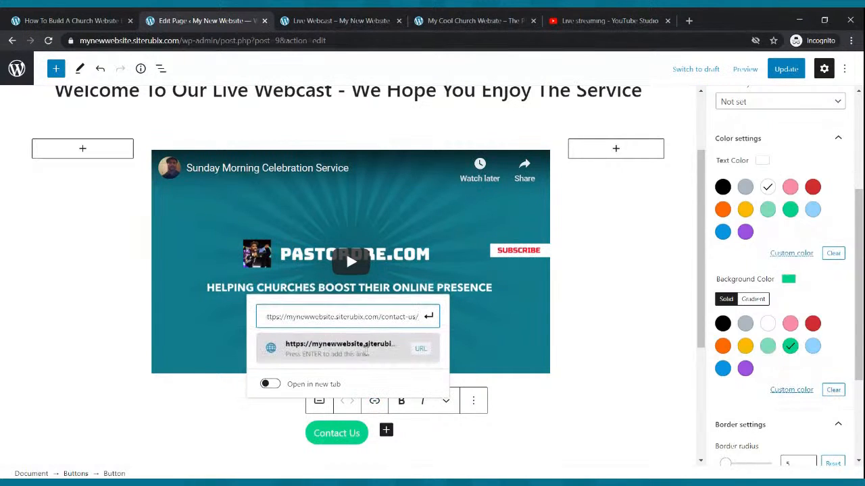
{"action": "left_click", "coordinate": [429, 316]}
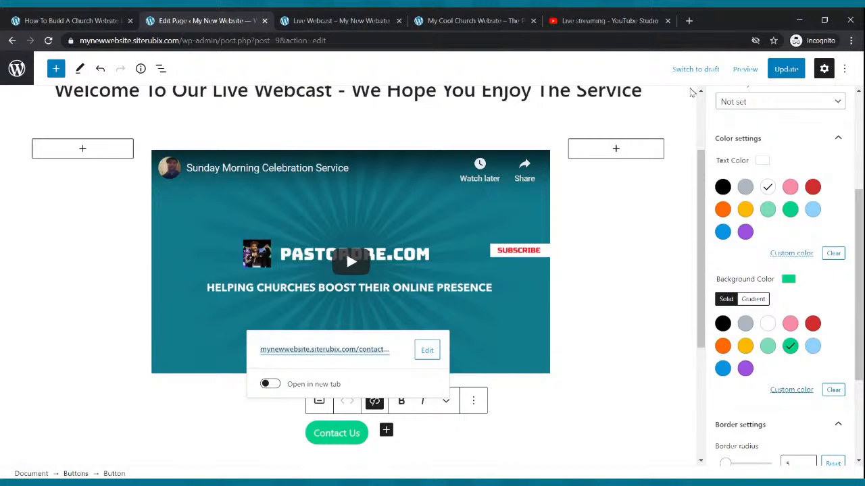
{"action": "left_click", "coordinate": [782, 71]}
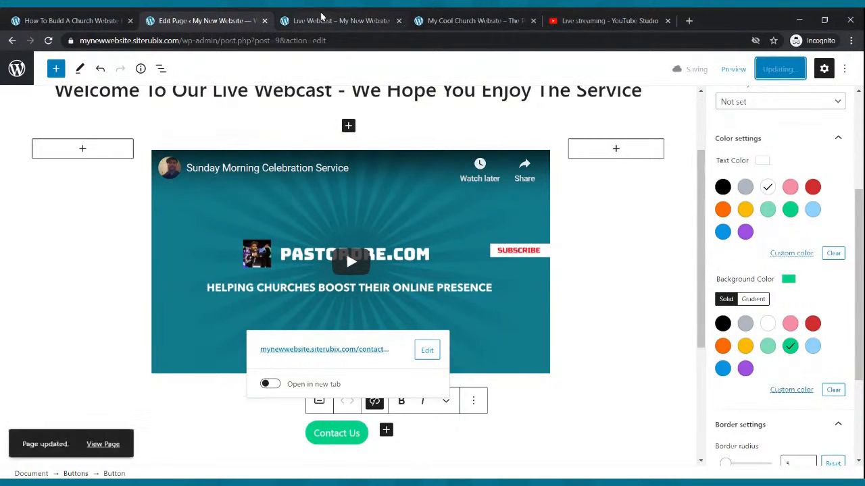
- On the refreshed live Live Webcast page, confirm Contact Us opens the contact page, then open Blog
{"action": "left_click", "coordinate": [310, 20]}
{"action": "left_click", "coordinate": [49, 41]}
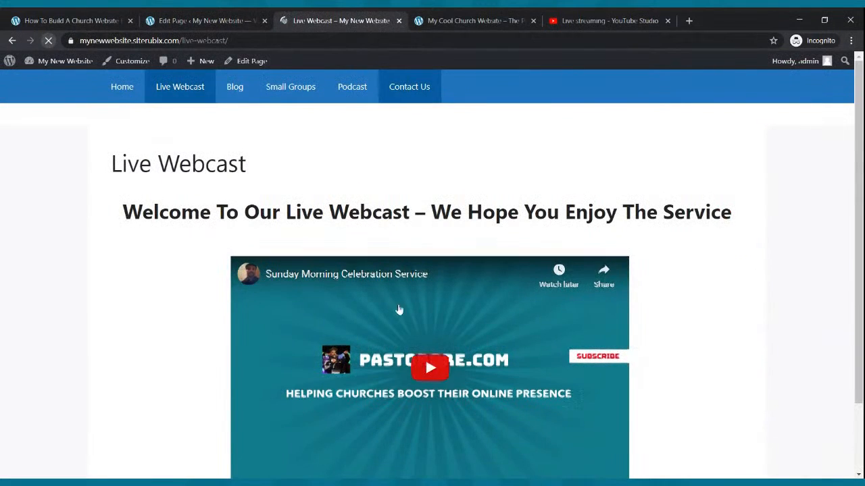
{"action": "scroll", "coordinate": [398, 308], "scroll_direction": "down", "scroll_amount": 3}
{"action": "left_click", "coordinate": [408, 418]}
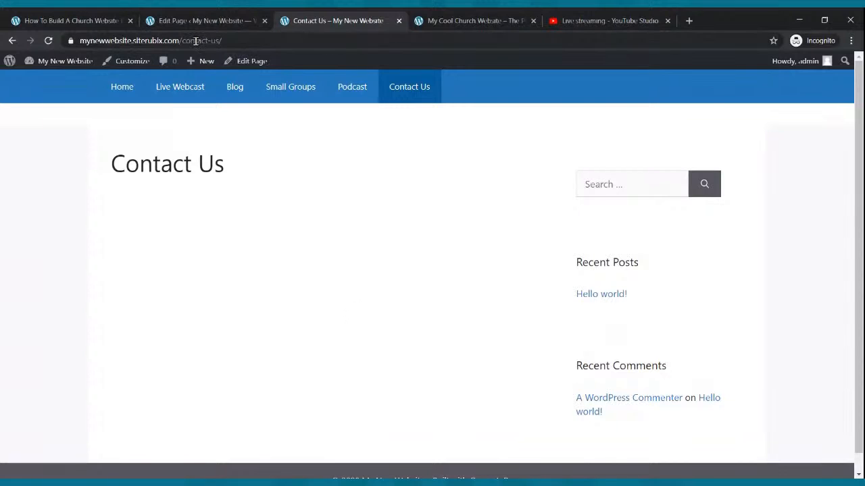
{"action": "left_click", "coordinate": [164, 92]}
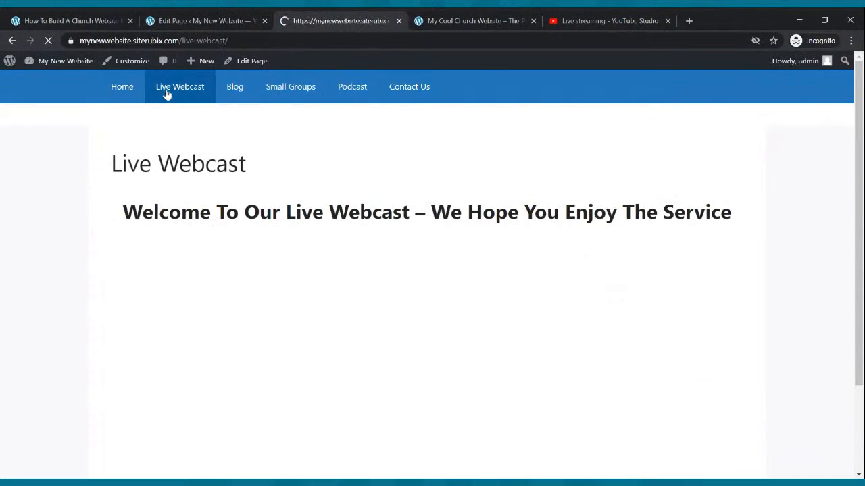
{"action": "scroll", "coordinate": [309, 158], "scroll_direction": "down", "scroll_amount": 3}
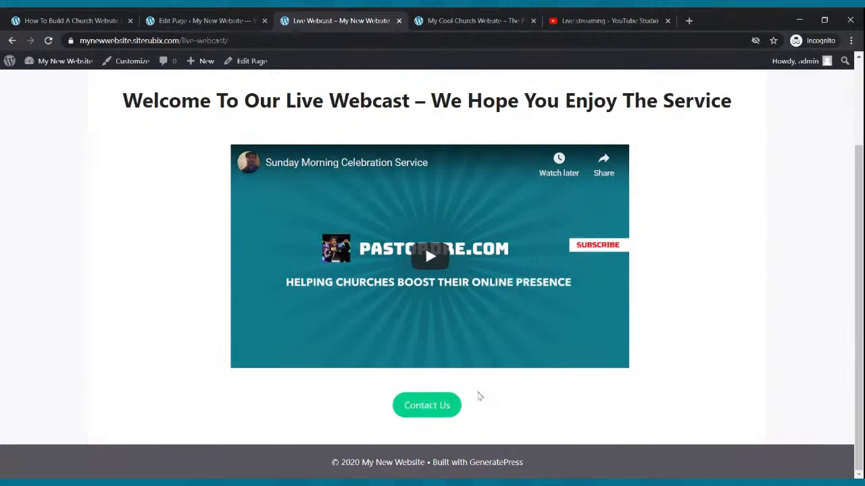
{"action": "scroll", "coordinate": [466, 439], "scroll_direction": "up", "scroll_amount": 3}
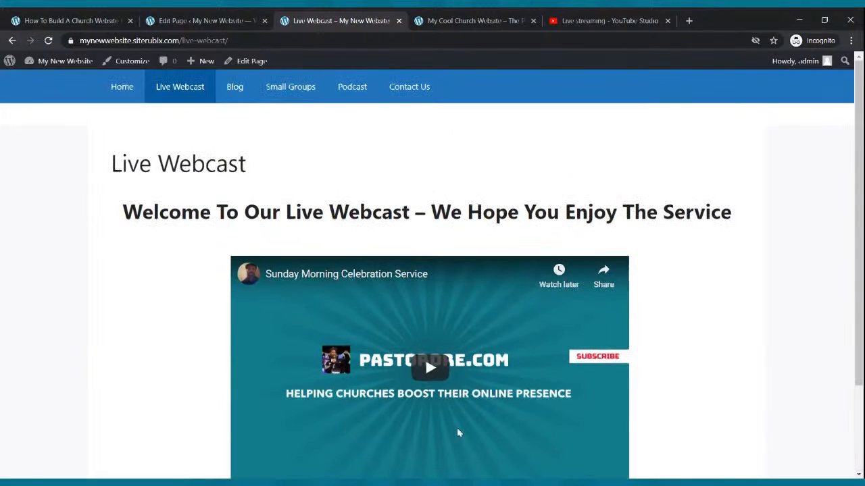
{"action": "left_click", "coordinate": [236, 89]}
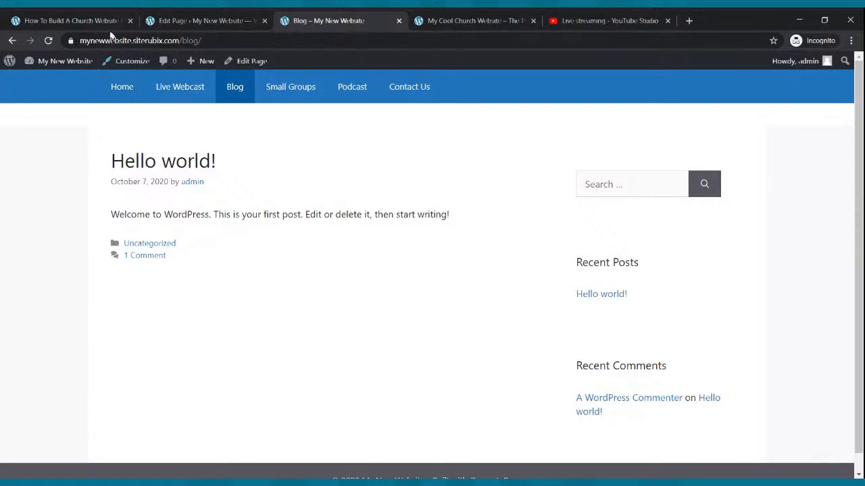
- Back in the dashboard, look through the pages list, installed themes, and general and reading settings
{"action": "left_click", "coordinate": [169, 21]}
{"action": "left_click", "coordinate": [13, 40]}
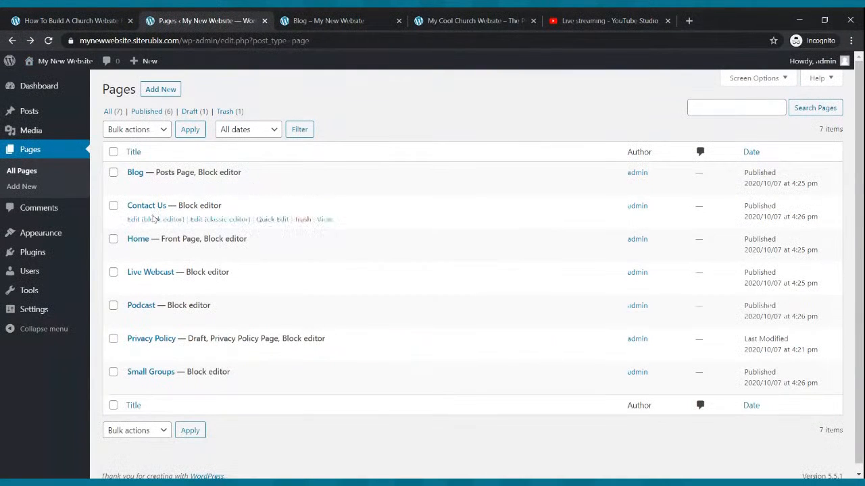
{"action": "left_click", "coordinate": [39, 234]}
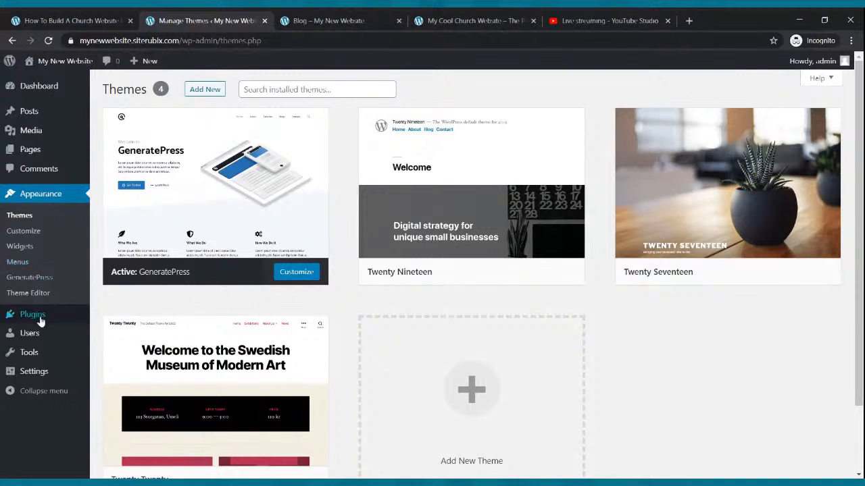
{"action": "left_click", "coordinate": [41, 372]}
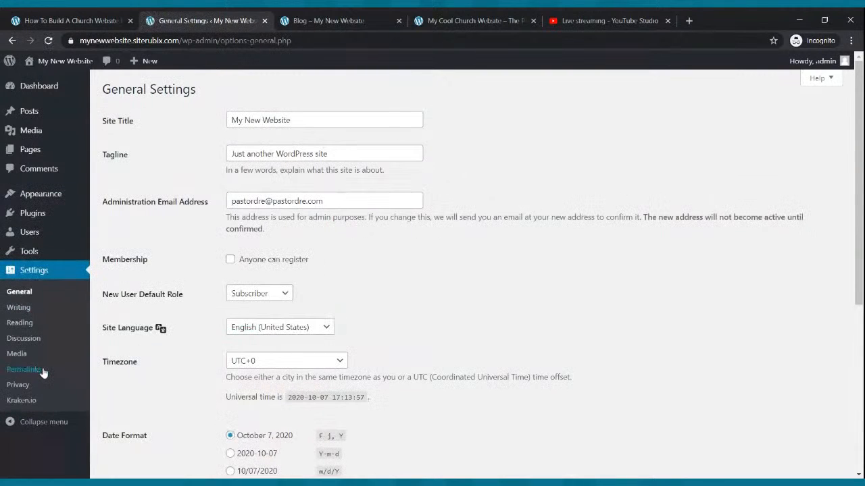
{"action": "left_click", "coordinate": [32, 323]}
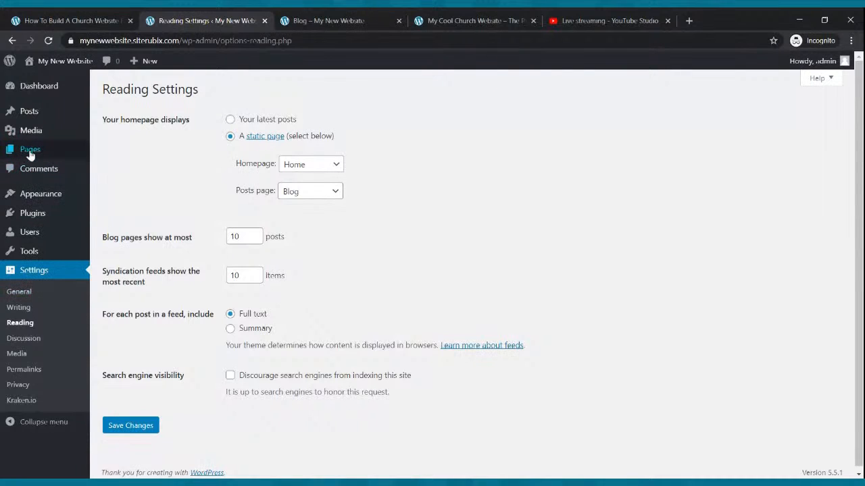
- Trash the 'Hello world!' sample post from All Posts and start a new post
{"action": "left_click", "coordinate": [33, 114]}
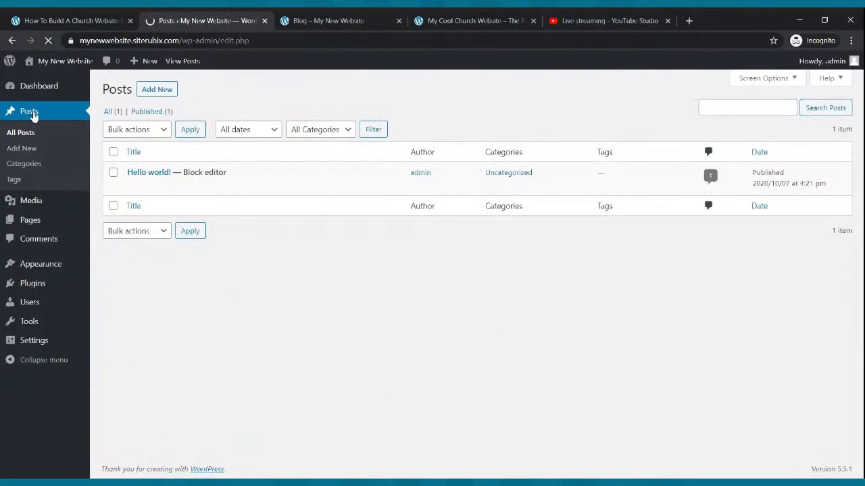
{"action": "mouse_move", "coordinate": [169, 173]}
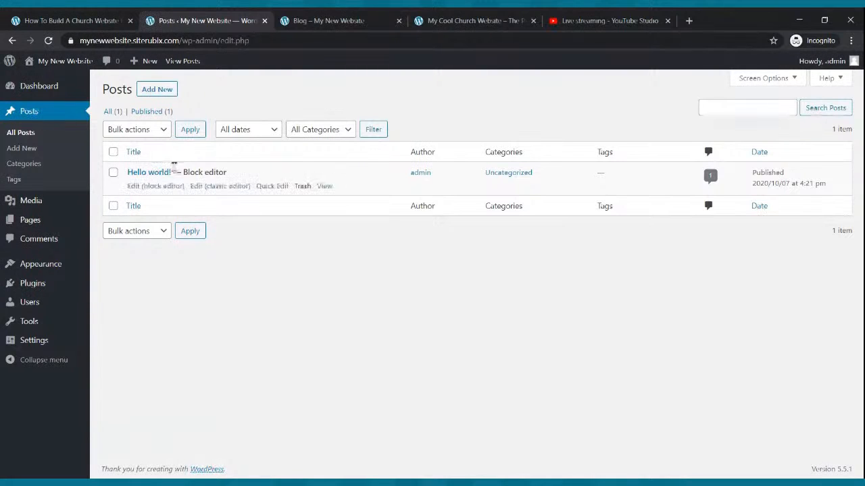
{"action": "left_click", "coordinate": [302, 186]}
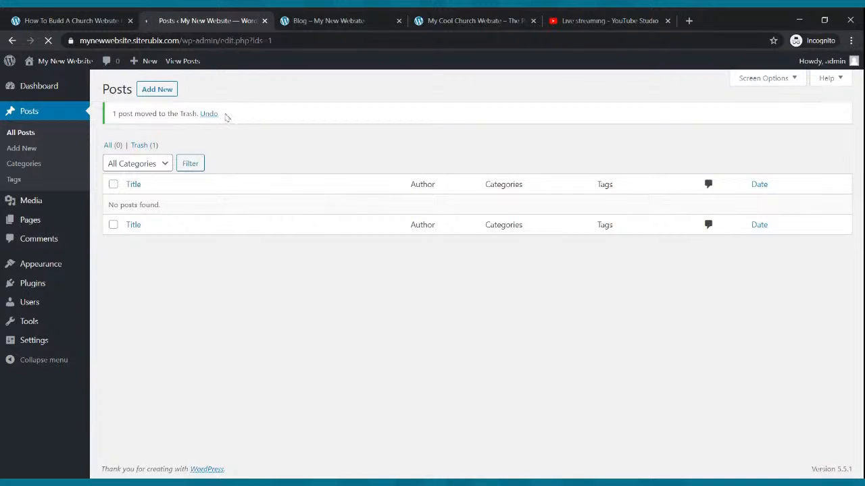
{"action": "left_click", "coordinate": [147, 92]}
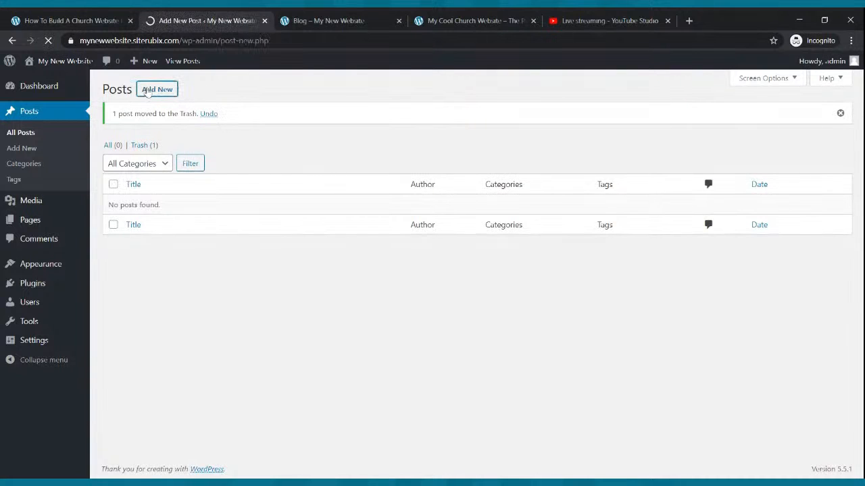
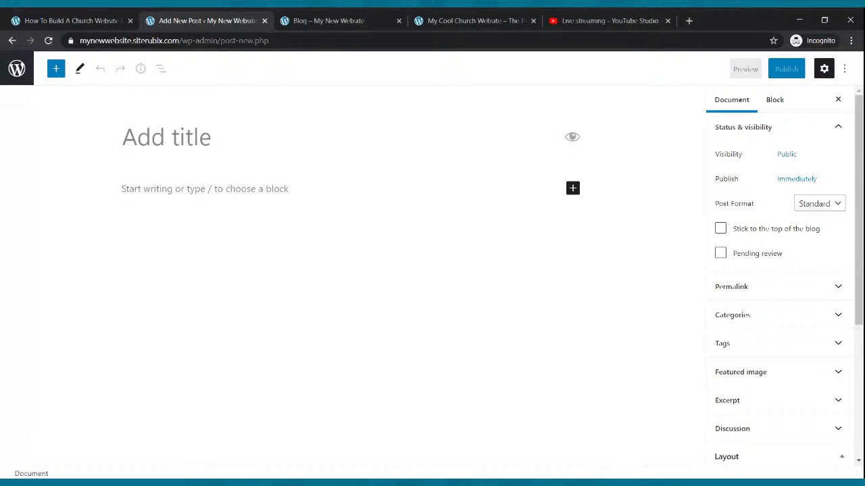
- Title the post 'My First Blog' and write an intro welcoming readers to a young man's testimony
{"action": "type", "text": "y "}
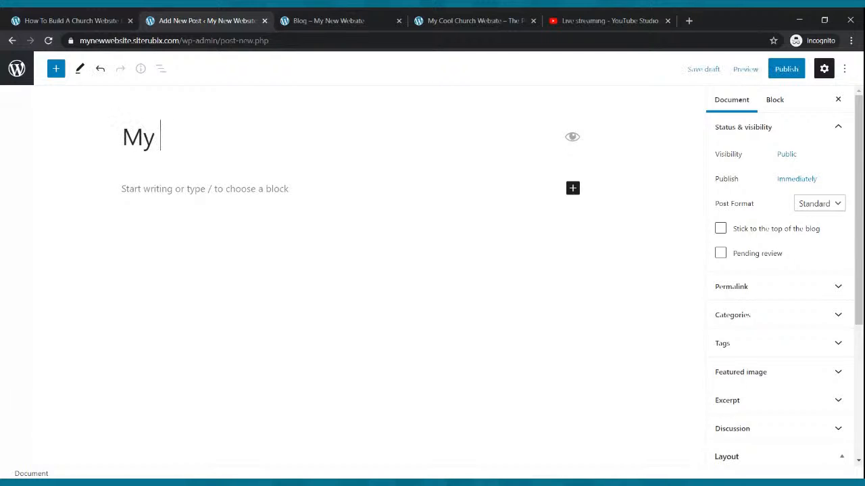
{"action": "type", "text": "First Blog"}
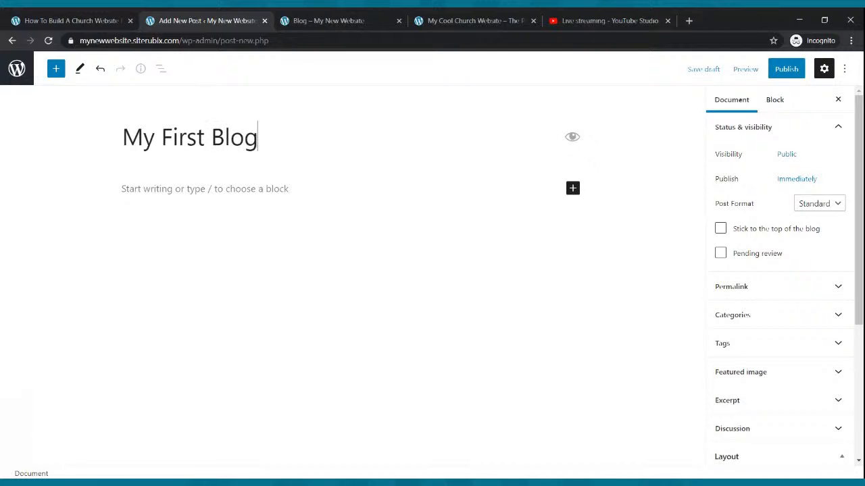
{"action": "left_click", "coordinate": [269, 189]}
{"action": "type", "text": "Hello and tha"}
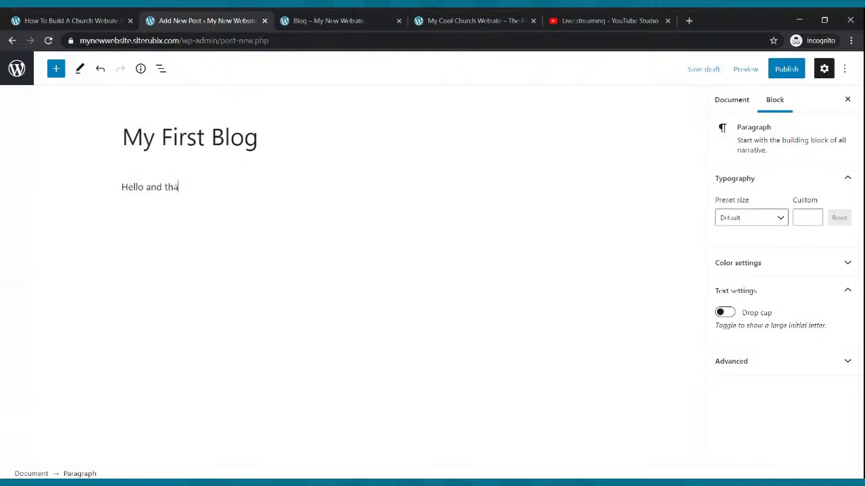
{"action": "type", "text": "nks for taking the time to rea"}
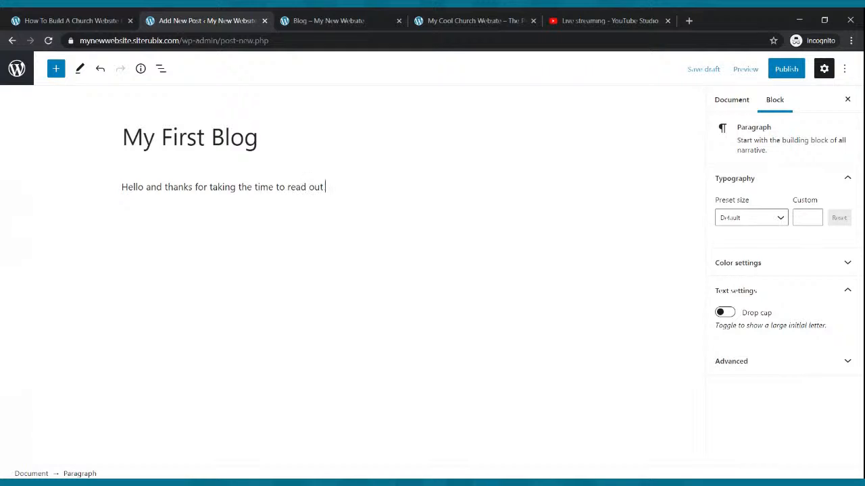
{"action": "type", "text": "d our blog. Today we are featuring a testimony of a youung"}
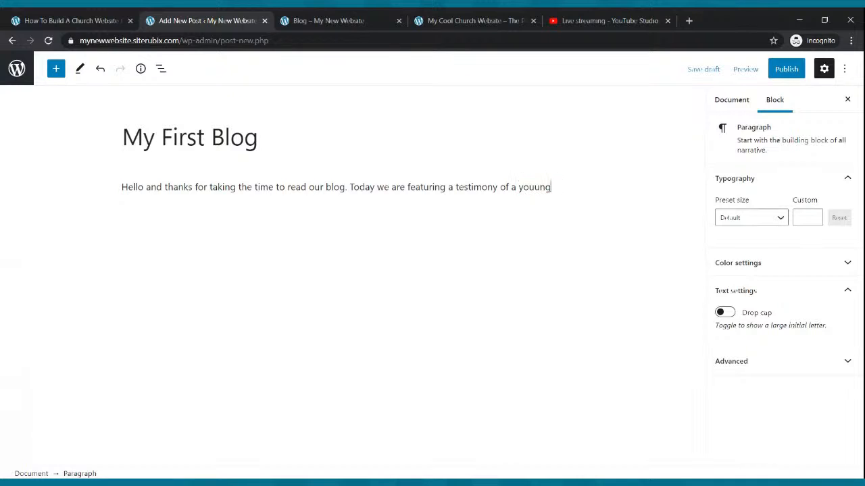
{"action": "key", "text": "BackSpace"}
{"action": "key", "text": "BackSpace"}
{"action": "key", "text": "BackSpace"}
{"action": "type", "text": "ng man that has been change"}
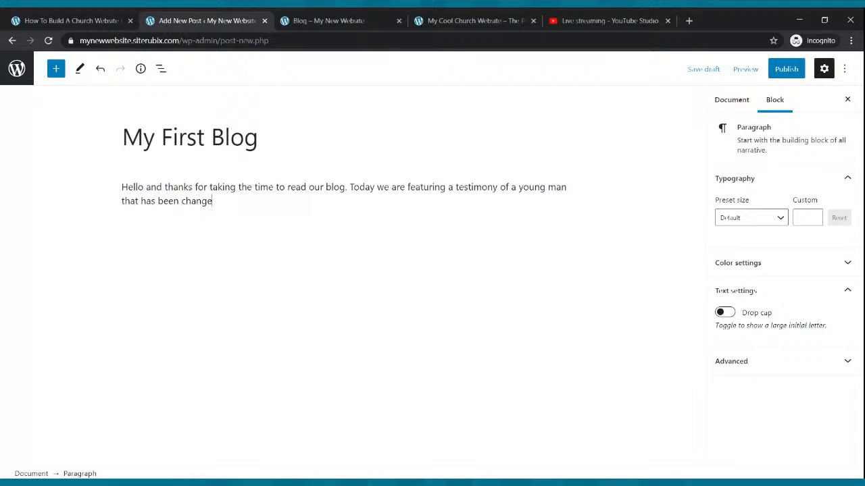
{"action": "type", "text": "d byt eh"}
{"action": "type", "text": " Power"}
{"action": "type", "text": " of God."}
{"action": "key", "text": "Return"}
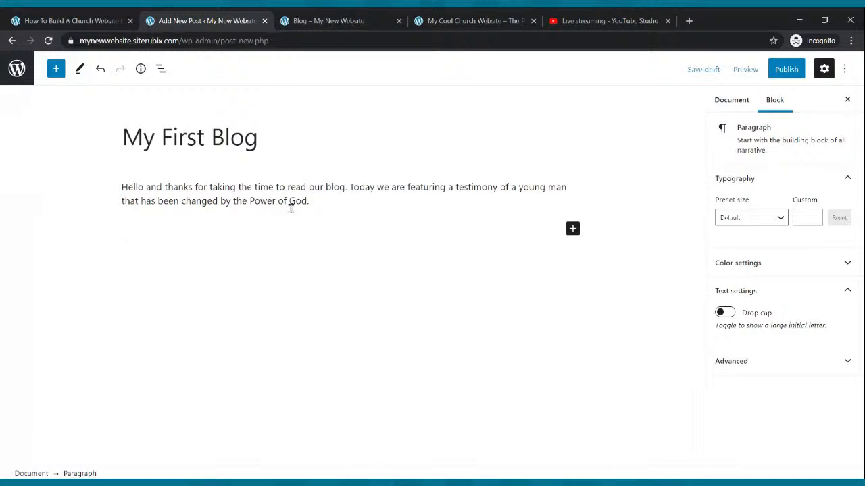
- Remove the Contact Us embed that was accidentally pasted below the opening paragraph
{"action": "left_click_drag", "start_coordinate": [302, 200], "coordinate": [118, 191]}
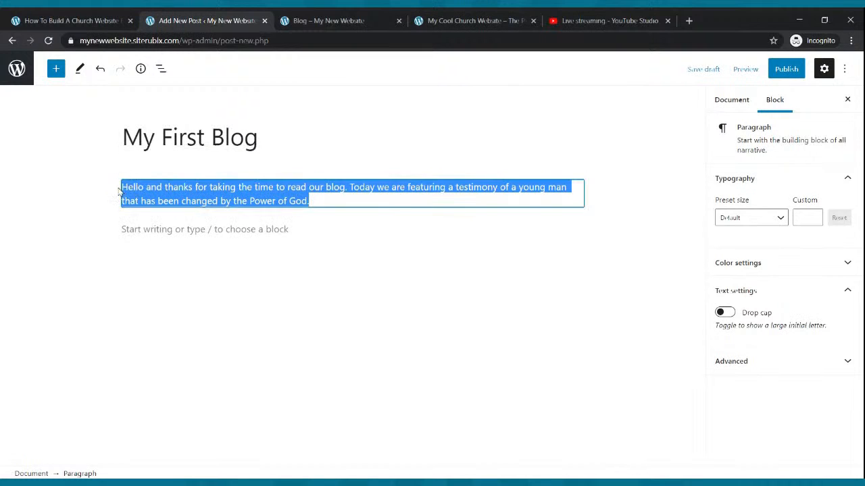
{"action": "left_click", "coordinate": [118, 192]}
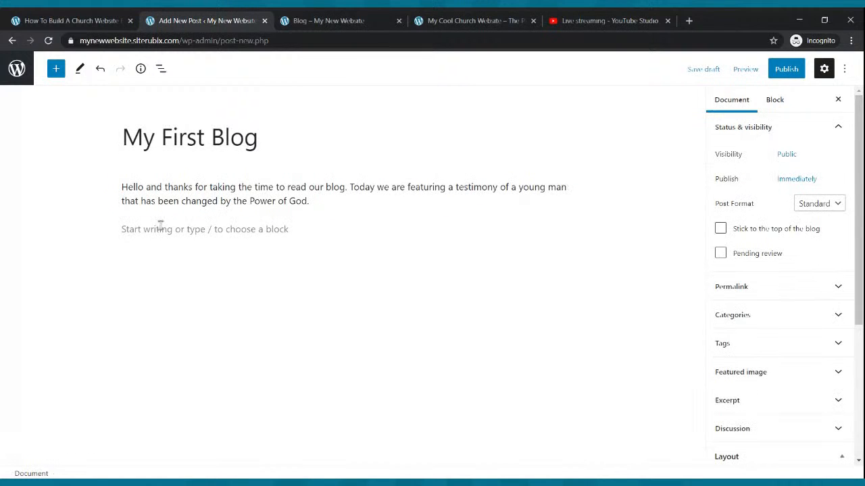
{"action": "left_click", "coordinate": [160, 229]}
{"action": "key", "text": "ctrl+v"}
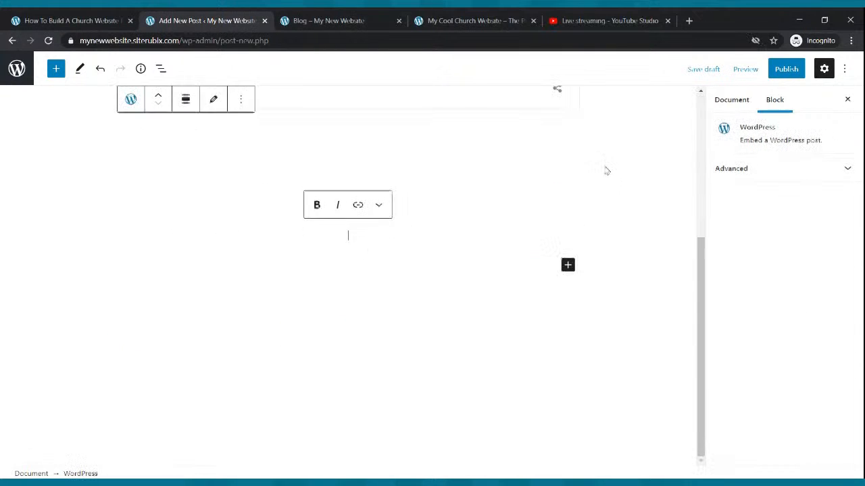
{"action": "left_click", "coordinate": [604, 169]}
{"action": "scroll", "coordinate": [604, 169], "scroll_direction": "up", "scroll_amount": 4}
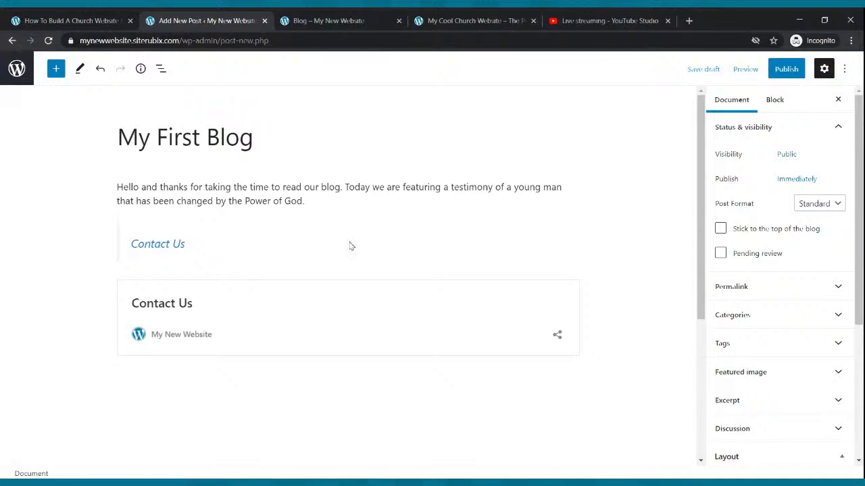
{"action": "scroll", "coordinate": [349, 246], "scroll_direction": "down", "scroll_amount": 3}
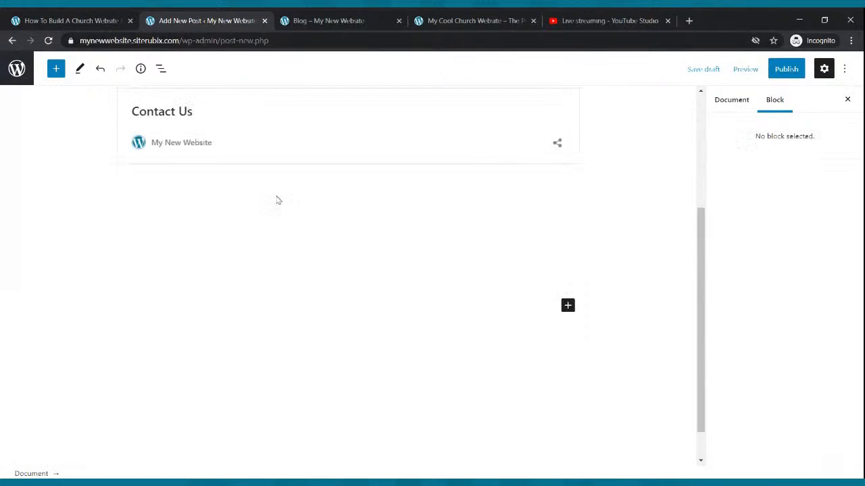
{"action": "left_click", "coordinate": [284, 200]}
{"action": "scroll", "coordinate": [284, 200], "scroll_direction": "up", "scroll_amount": 3}
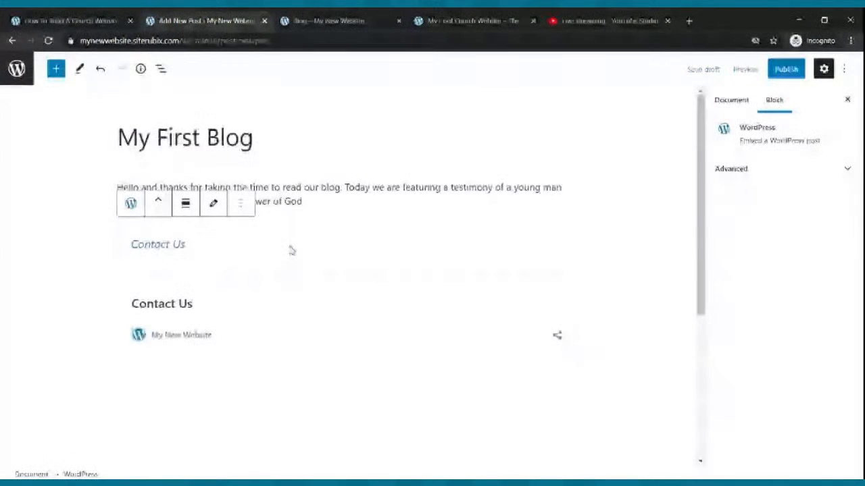
{"action": "left_click", "coordinate": [238, 204]}
{"action": "left_click_drag", "start_coordinate": [237, 378], "coordinate": [288, 462]}
{"action": "left_click", "coordinate": [288, 462]}
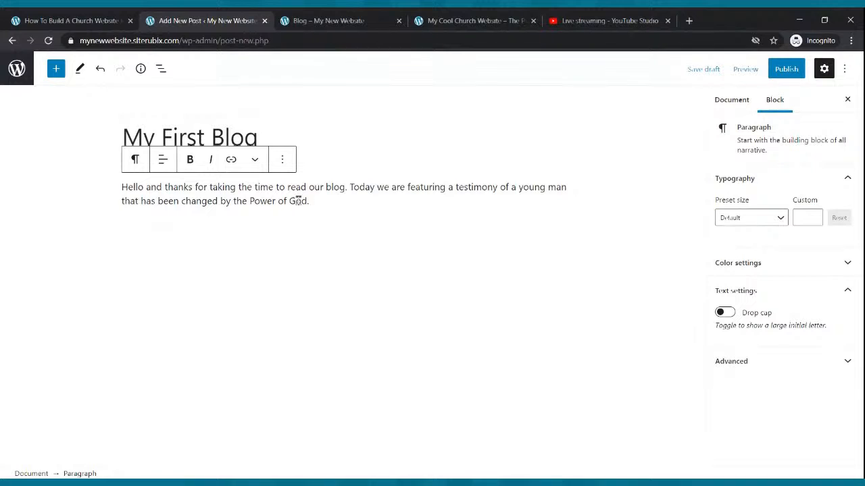
- Add three more paragraphs of filler by pasting the copied testimony sentence
{"action": "left_click_drag", "start_coordinate": [309, 201], "coordinate": [118, 192]}
{"action": "key", "text": "ctrl+c"}
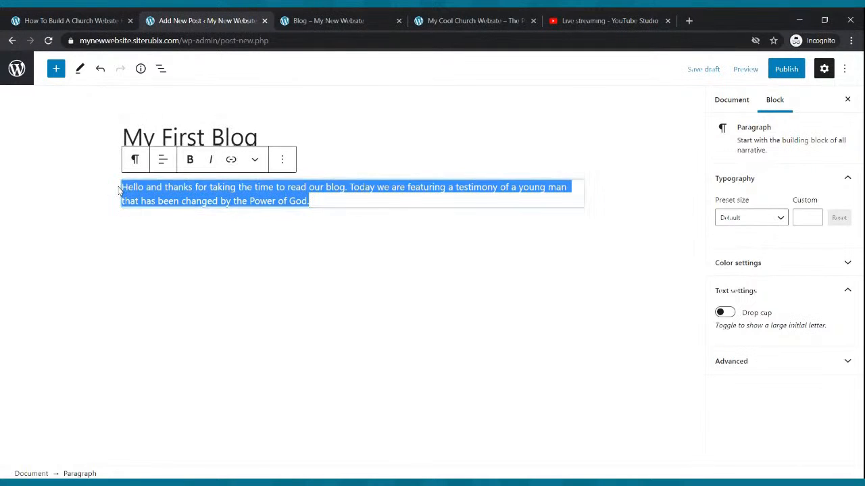
{"action": "left_click", "coordinate": [221, 214]}
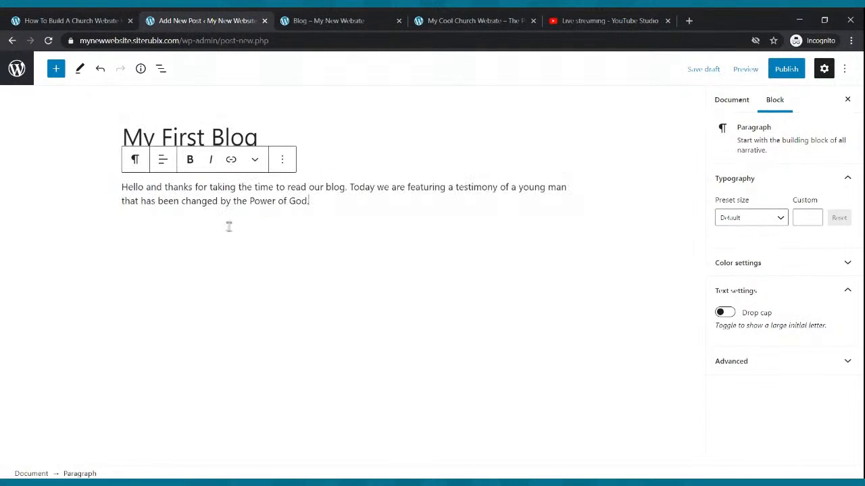
{"action": "key", "text": "Return"}
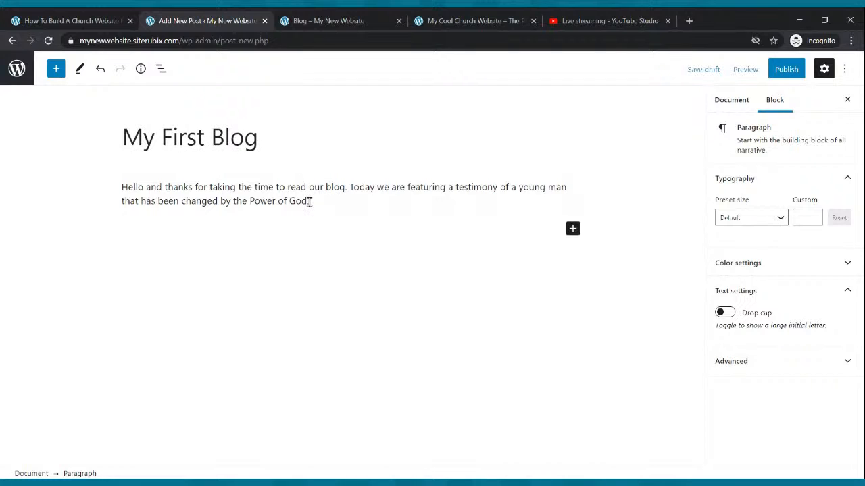
{"action": "key", "text": "ctrl+v"}
{"action": "key", "text": "ctrl+v"}
{"action": "key", "text": "ctrl+v"}
{"action": "key", "text": "ctrl+v"}
{"action": "key", "text": "ctrl+v"}
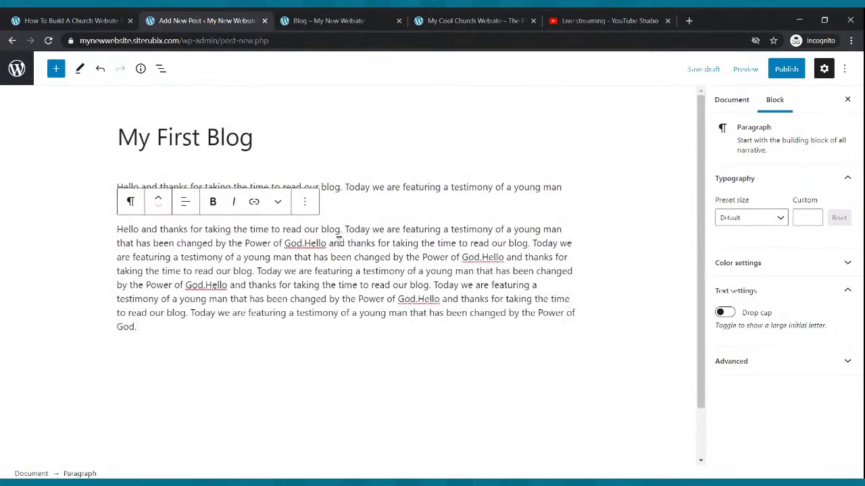
{"action": "key", "text": "Return"}
{"action": "key", "text": "ctrl+v"}
{"action": "key", "text": "ctrl+v"}
{"action": "key", "text": "ctrl+v"}
{"action": "key", "text": "ctrl+v"}
{"action": "key", "text": "ctrl+v"}
{"action": "key", "text": "ctrl+v"}
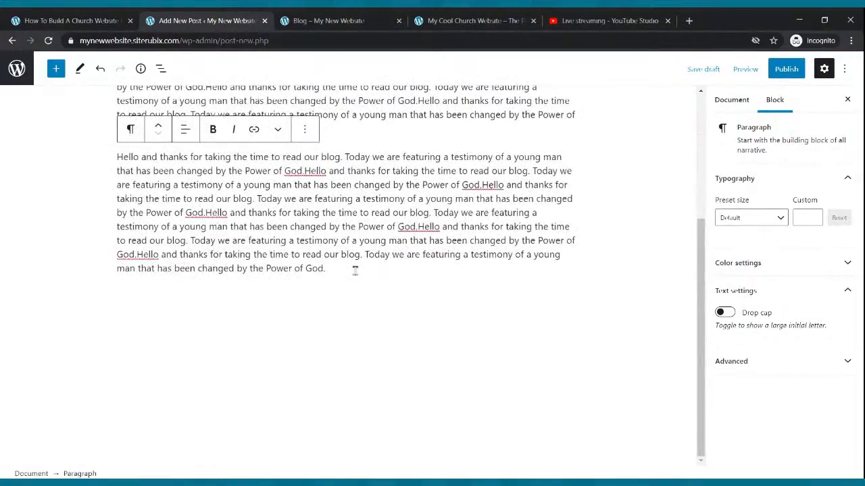
{"action": "key", "text": "Return"}
{"action": "key", "text": "ctrl+v"}
{"action": "key", "text": "ctrl+v"}
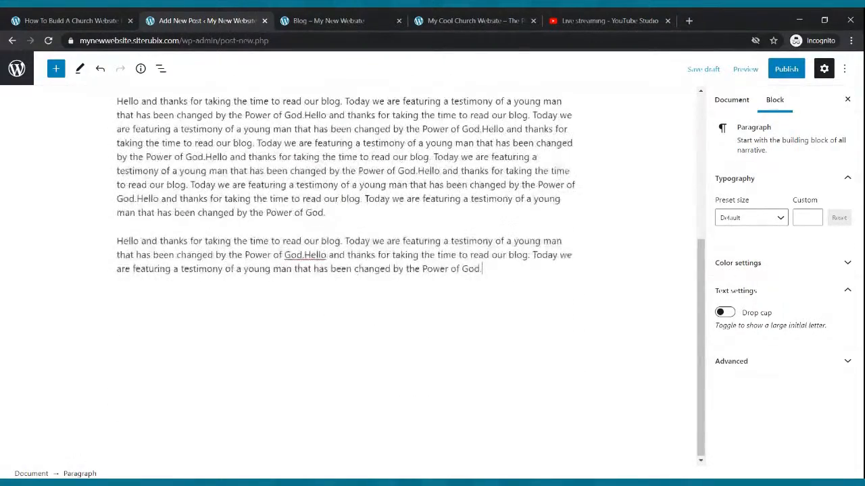
{"action": "scroll", "coordinate": [354, 271], "scroll_direction": "up", "scroll_amount": 3}
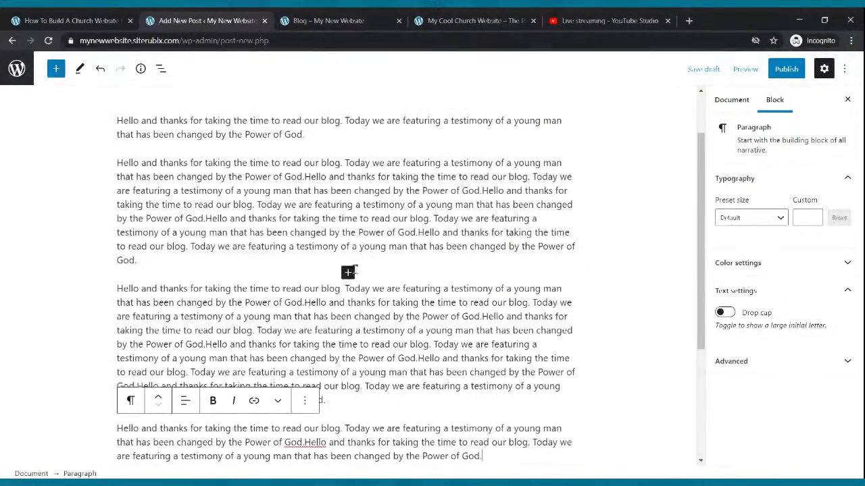
{"action": "left_click", "coordinate": [348, 273]}
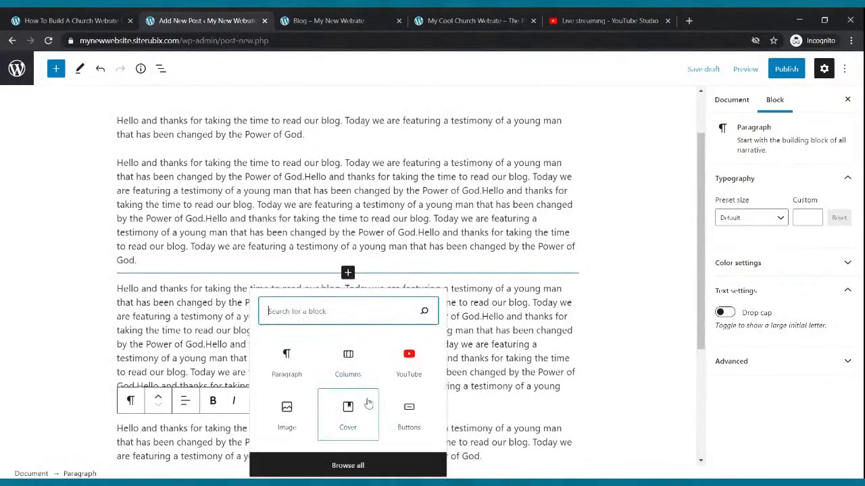
- Upload a photo of a man at a microphone, shrink it to about 400 px, and align it left
{"action": "left_click", "coordinate": [286, 411]}
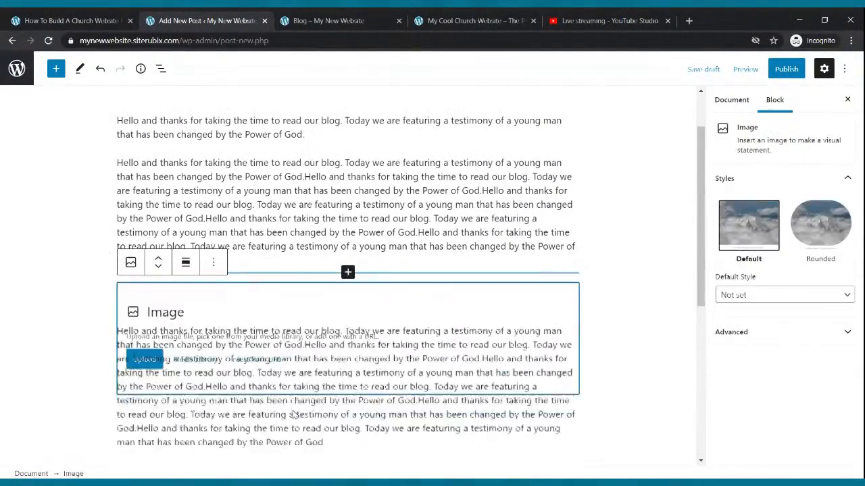
{"action": "left_click", "coordinate": [141, 368]}
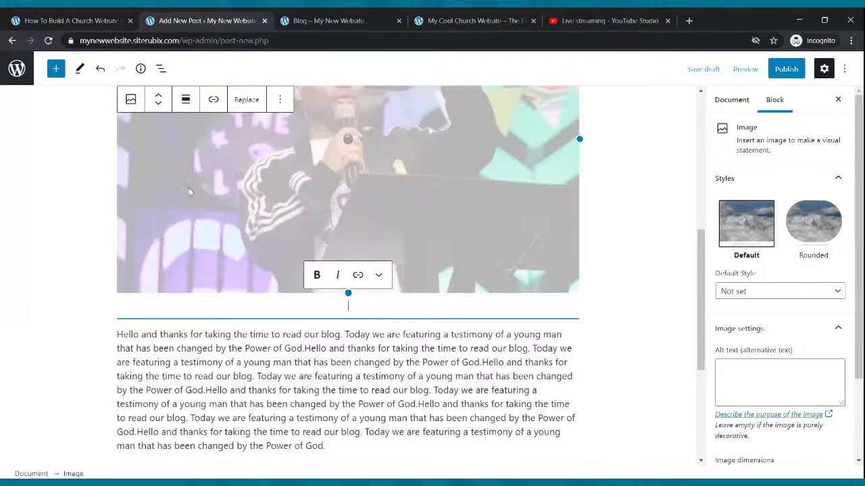
{"action": "scroll", "coordinate": [515, 220], "scroll_direction": "up", "scroll_amount": 2}
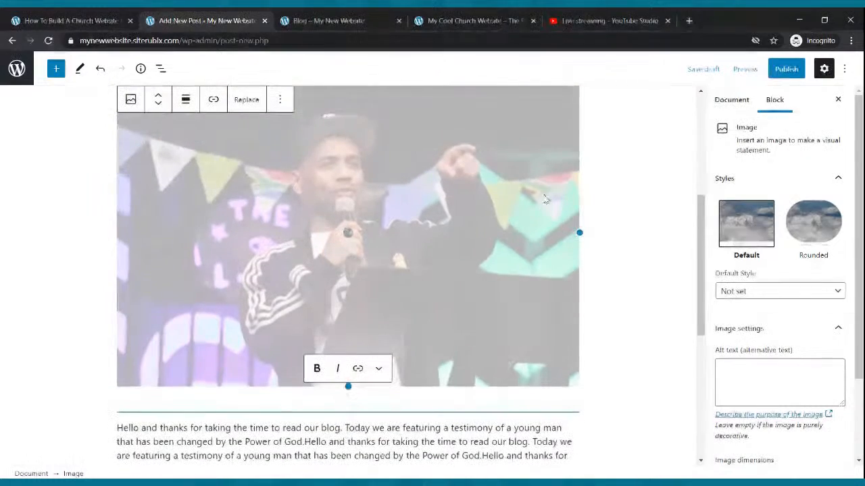
{"action": "left_click_drag", "start_coordinate": [348, 387], "coordinate": [348, 179]}
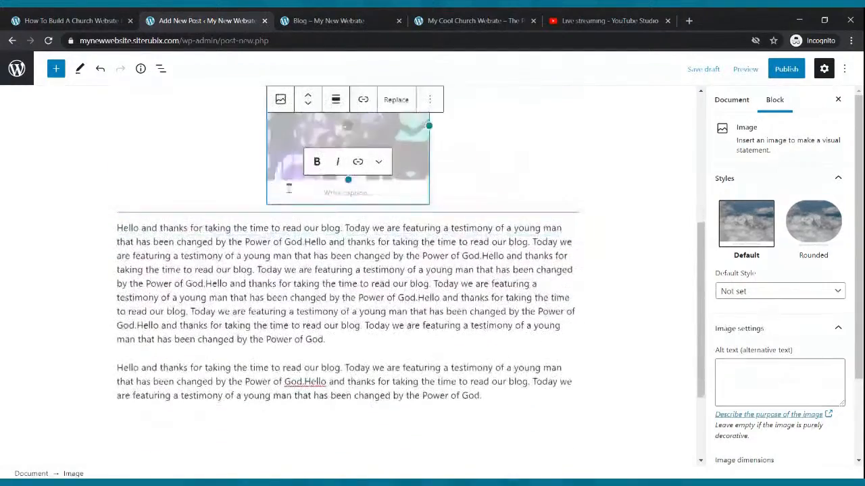
{"action": "scroll", "coordinate": [358, 157], "scroll_direction": "up", "scroll_amount": 1}
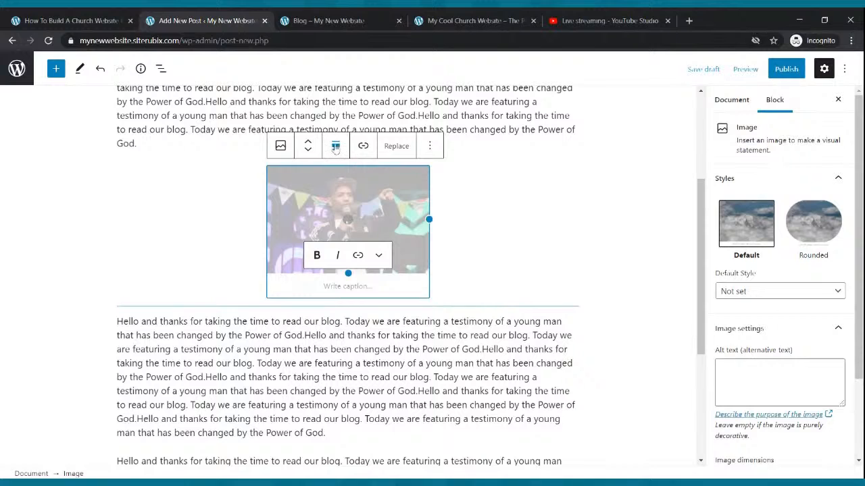
{"action": "left_click", "coordinate": [337, 149]}
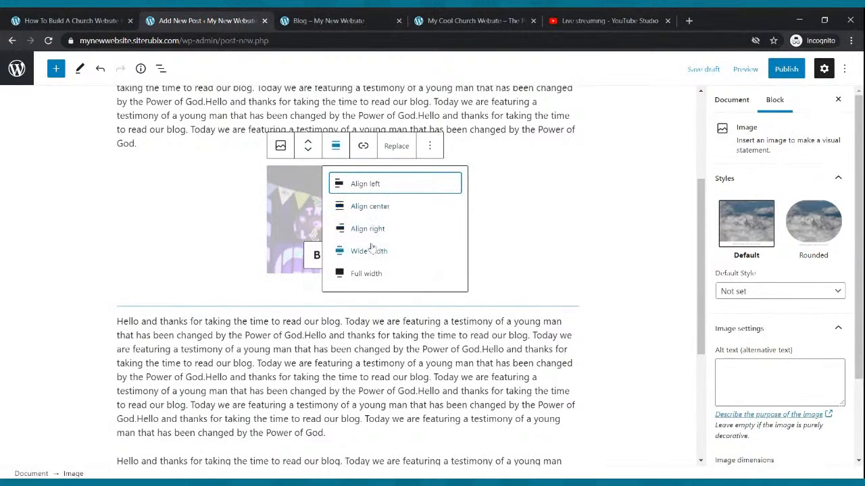
{"action": "left_click", "coordinate": [365, 184]}
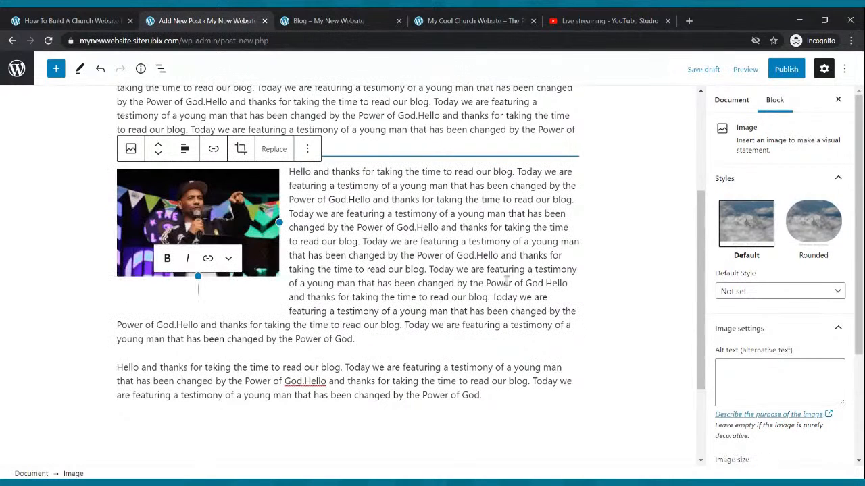
{"action": "left_click", "coordinate": [787, 71]}
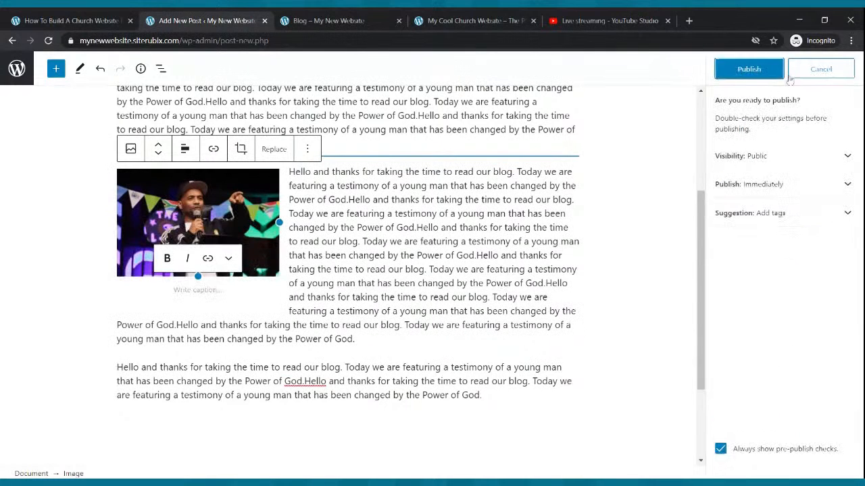
{"action": "left_click", "coordinate": [765, 73]}
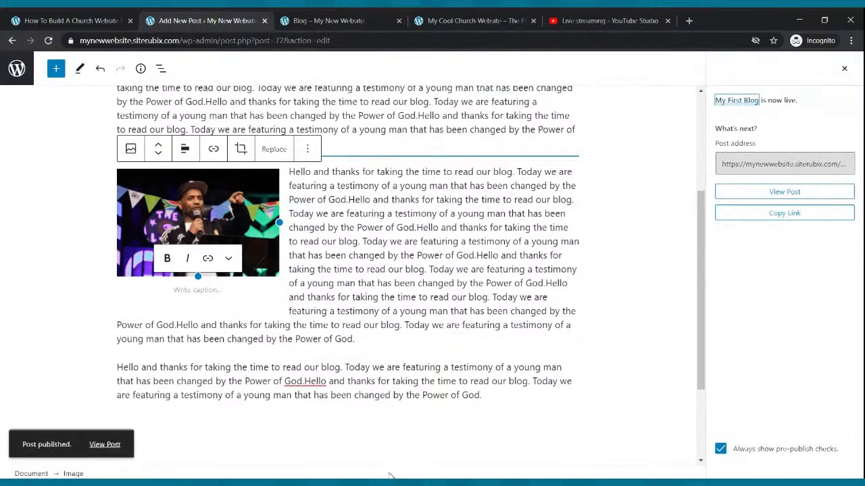
{"action": "scroll", "coordinate": [390, 436], "scroll_direction": "up", "scroll_amount": 2}
{"action": "scroll", "coordinate": [391, 435], "scroll_direction": "down", "scroll_amount": 4}
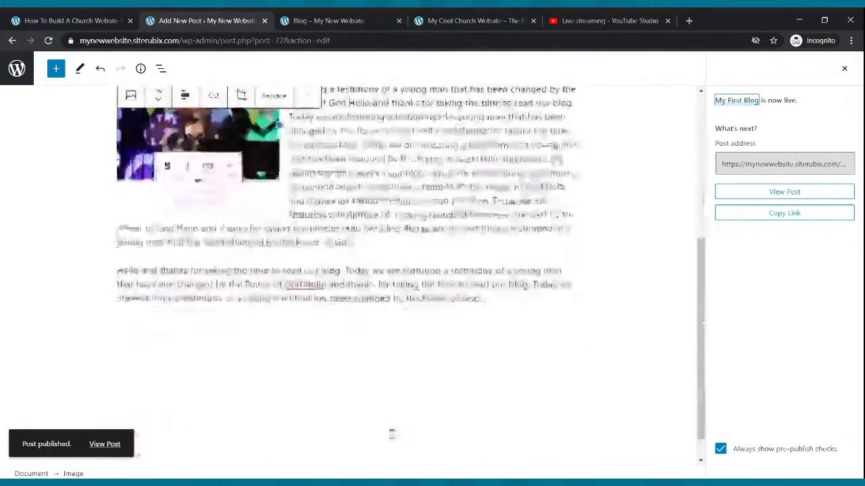
{"action": "scroll", "coordinate": [392, 434], "scroll_direction": "up", "scroll_amount": 4}
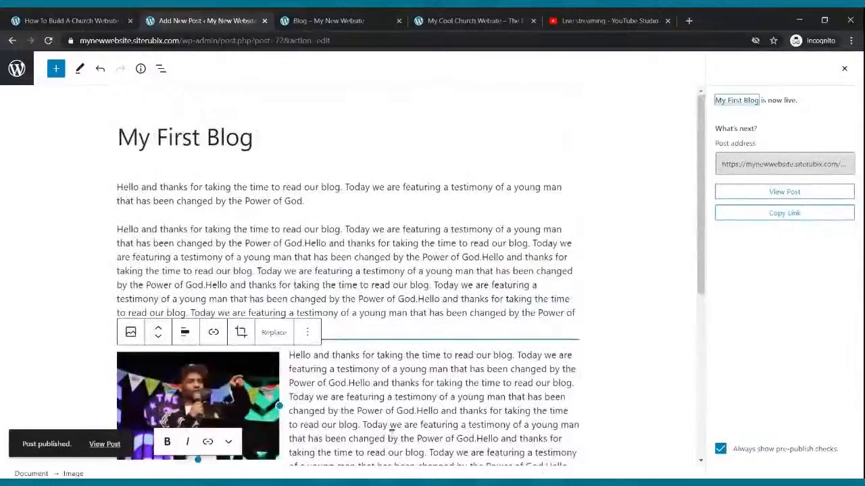
{"action": "left_click", "coordinate": [311, 22]}
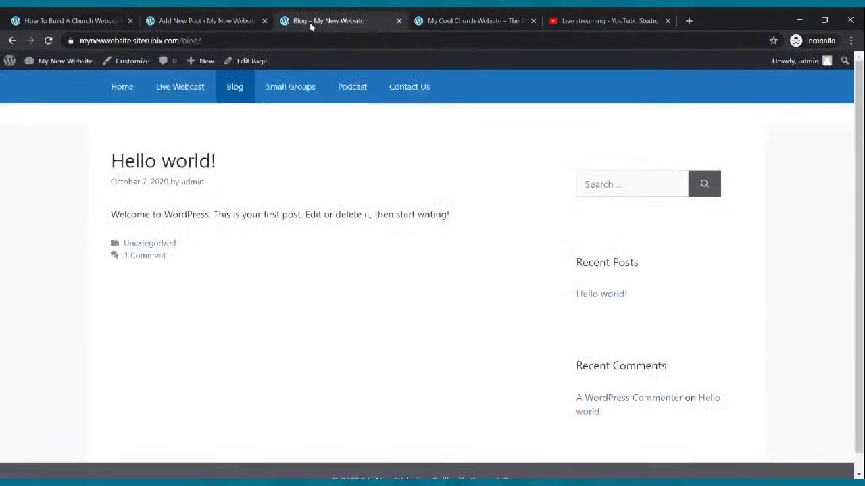
{"action": "left_click", "coordinate": [243, 88]}
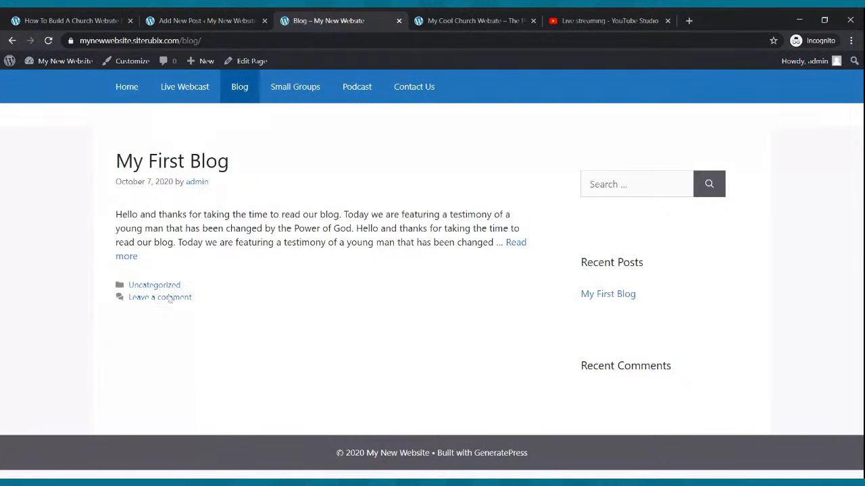
{"action": "left_click", "coordinate": [129, 257]}
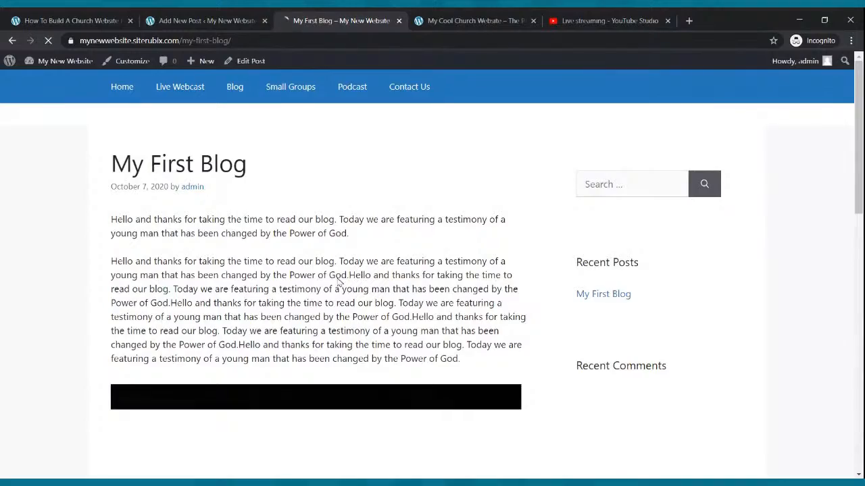
{"action": "scroll", "coordinate": [337, 284], "scroll_direction": "down", "scroll_amount": 6}
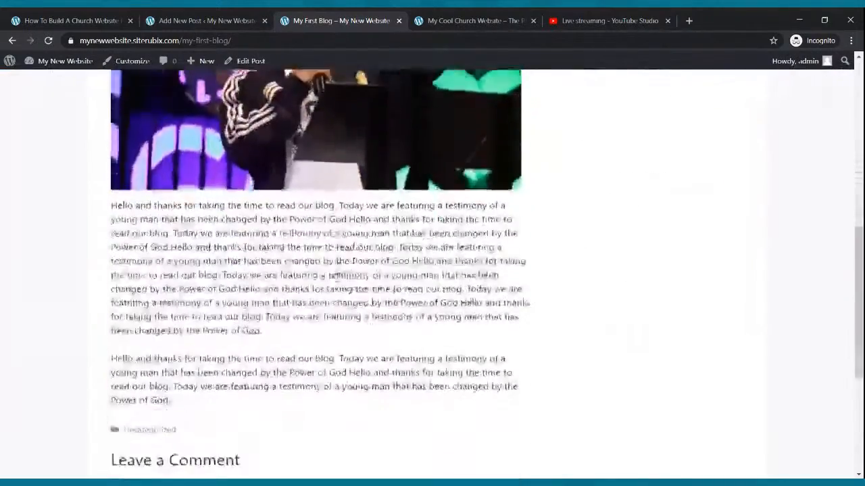
{"action": "scroll", "coordinate": [337, 276], "scroll_direction": "down", "scroll_amount": 3}
{"action": "scroll", "coordinate": [340, 284], "scroll_direction": "up", "scroll_amount": 10}
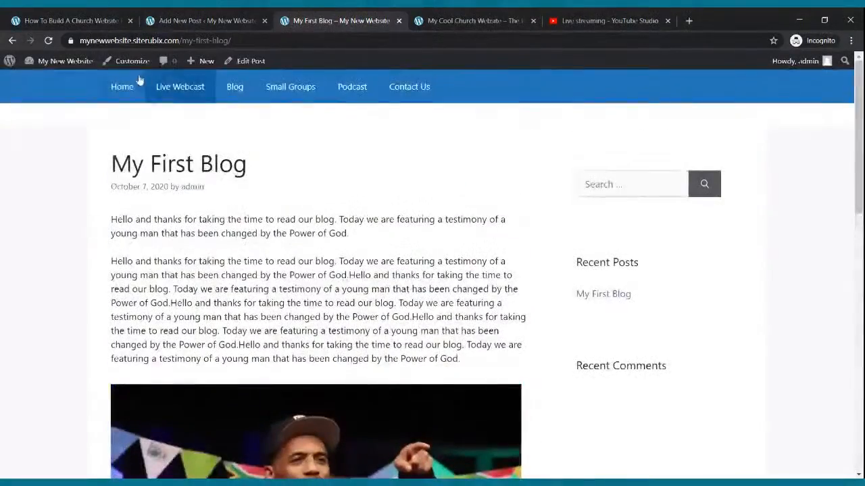
{"action": "left_click", "coordinate": [48, 40]}
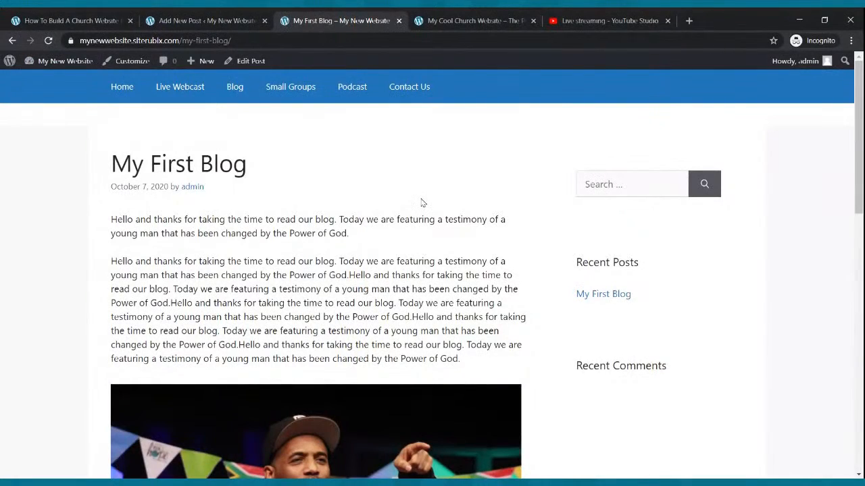
{"action": "left_click", "coordinate": [230, 20]}
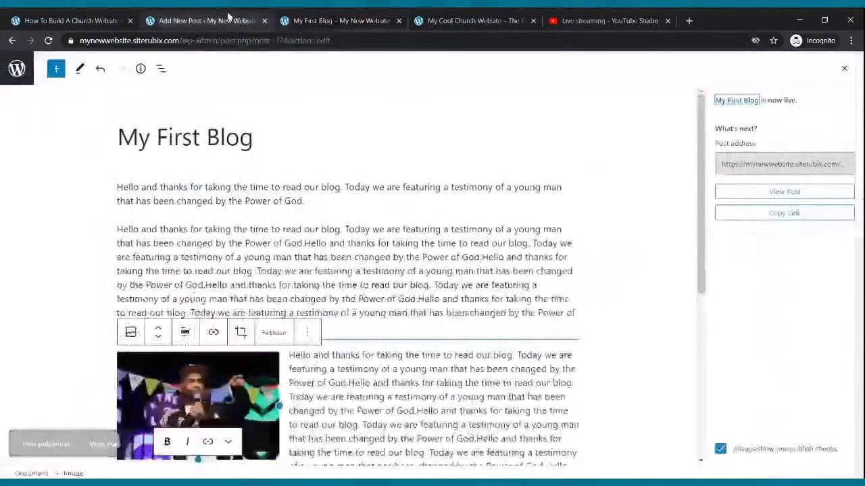
{"action": "left_click", "coordinate": [11, 40]}
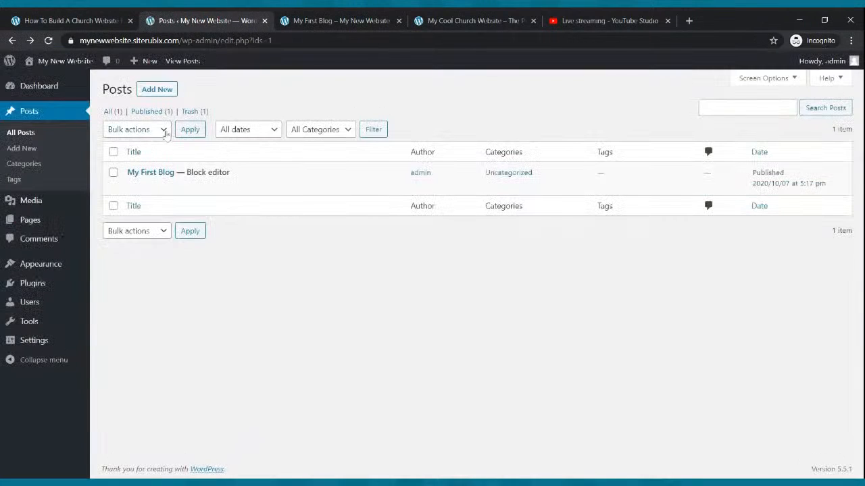
- Start another blank post from the Posts list
{"action": "left_click", "coordinate": [159, 89]}
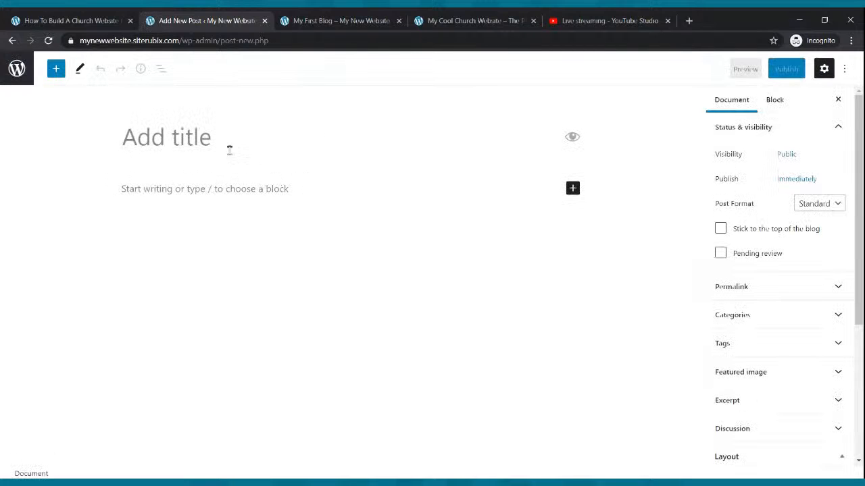
- Title the new post 'My Second Blog'
{"action": "type", "text": "MyS"}
{"action": "key", "text": "BackSpace"}
{"action": "type", "text": "Seond"}
{"action": "key", "text": "BackSpace"}
{"action": "key", "text": "BackSpace"}
{"action": "key", "text": "BackSpace"}
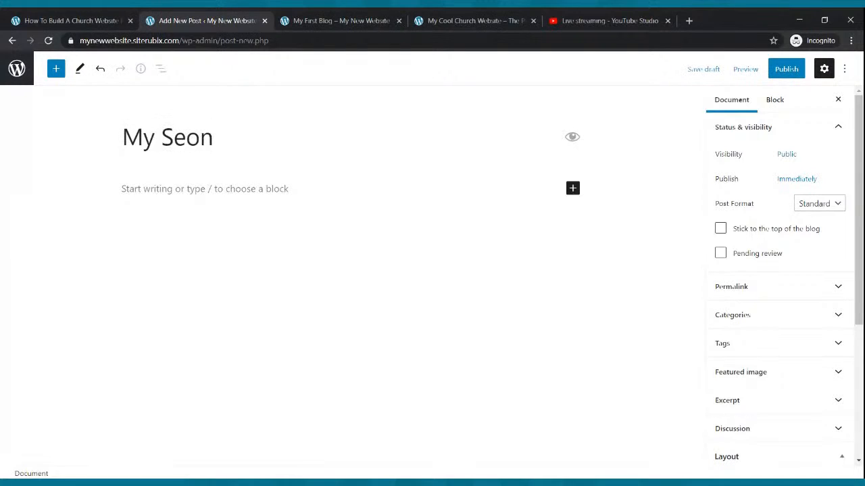
{"action": "type", "text": "cnd"}
{"action": "key", "text": "BackSpace"}
{"action": "key", "text": "BackSpace"}
{"action": "type", "text": "ond Blog"}
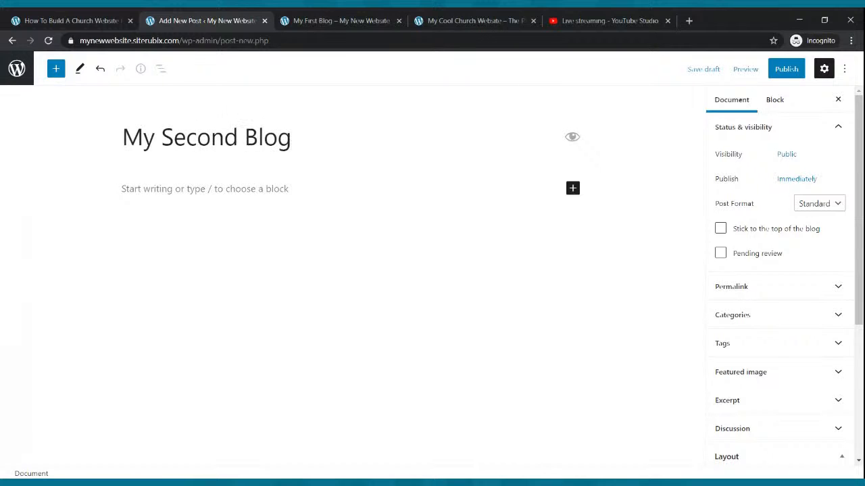
- Fill the body with four pasted testimony paragraphs and begin publishing
{"action": "left_click", "coordinate": [221, 188]}
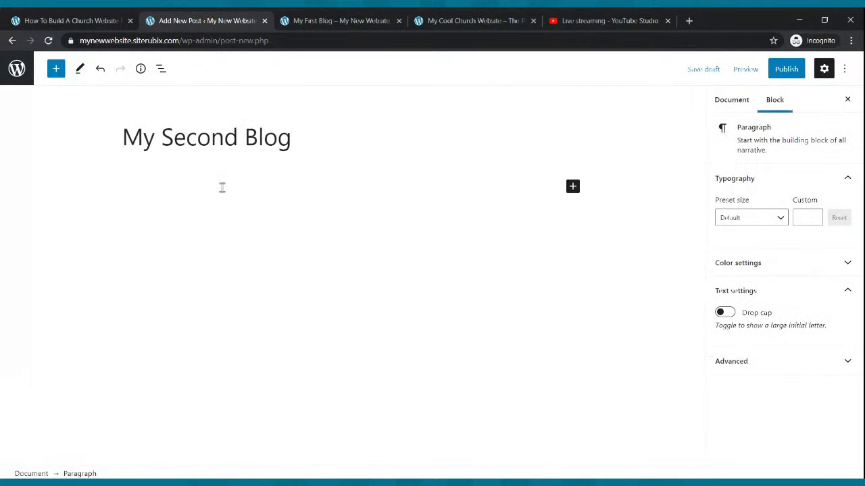
{"action": "key", "text": "ctrl+v"}
{"action": "key", "text": "ctrl+v"}
{"action": "type", "text": "Hello and thanks for taking the time to read our blog. Today we are featuring a testimony of a young man that has been changed by the Power of God."}
{"action": "key", "text": "Return"}
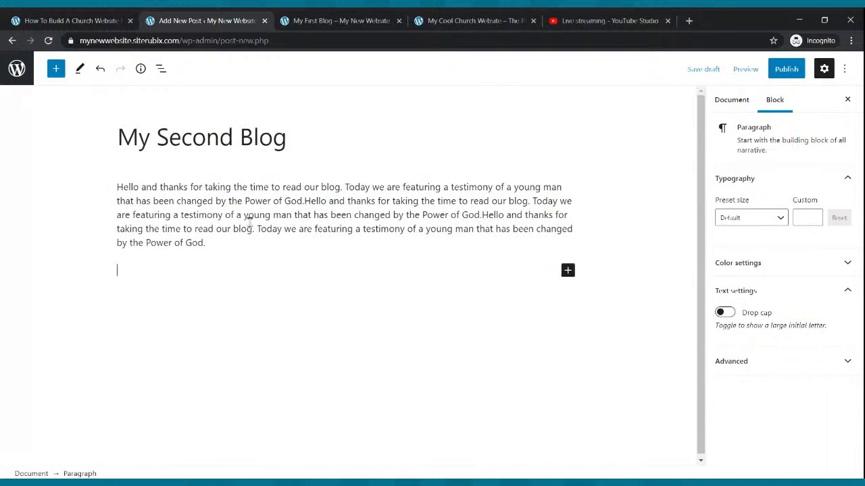
{"action": "type", "text": "Hello and thanks for taking the time to read our blog. Today we are featuring a testimony of a young man that has been changed by the Power of God."}
{"action": "key", "text": "ctrl+v"}
{"action": "key", "text": "ctrl+v"}
{"action": "key", "text": "Return"}
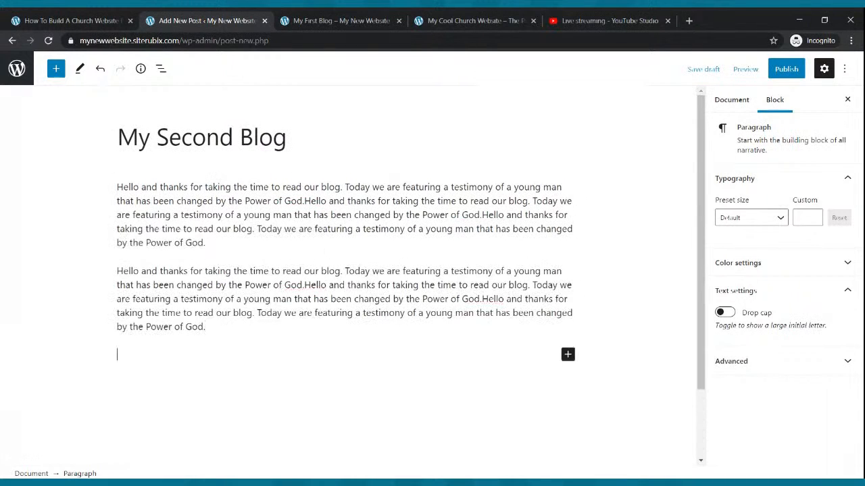
{"action": "key", "text": "ctrl+v"}
{"action": "key", "text": "ctrl+v"}
{"action": "key", "text": "Return"}
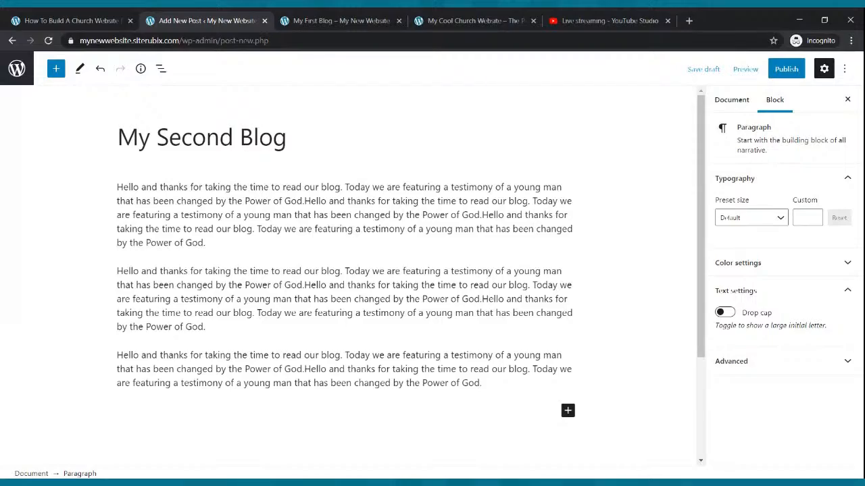
{"action": "type", "text": "Hello and thanks for taking the time to read our blog. Today we are featuring a testimony of a young man that has been changed by the Power of God."}
{"action": "key", "text": "ctrl+v"}
{"action": "key", "text": "ctrl+v"}
{"action": "type", "text": "Hello and thanks for taking the time to read our blog. Today we are featuring a testimony of a young man that has been changed by the Power of God."}
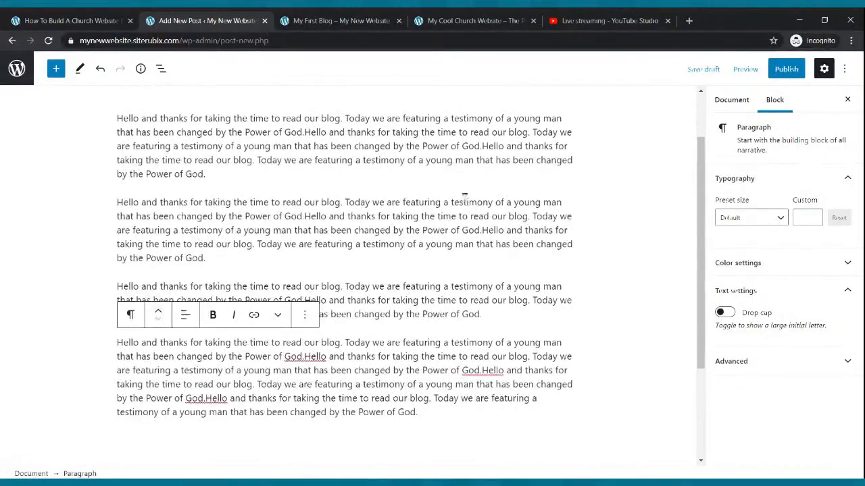
{"action": "scroll", "coordinate": [464, 195], "scroll_direction": "up", "scroll_amount": 2}
{"action": "left_click", "coordinate": [786, 71]}
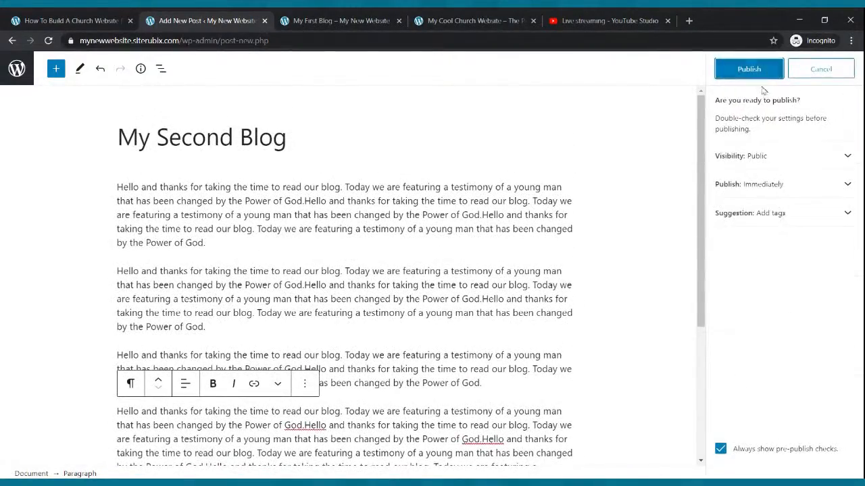
- Confirm publishing My Second Blog, then reload the live My First Blog page
{"action": "left_click", "coordinate": [765, 74]}
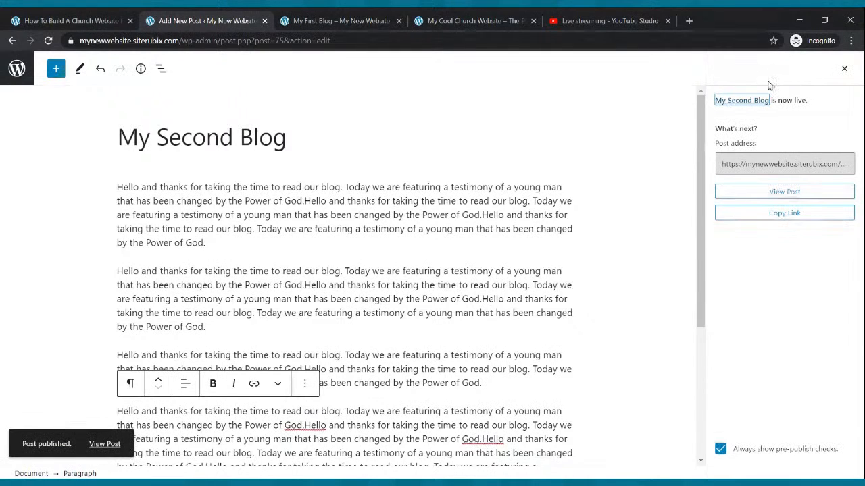
{"action": "left_click", "coordinate": [340, 20]}
{"action": "left_click", "coordinate": [49, 41]}
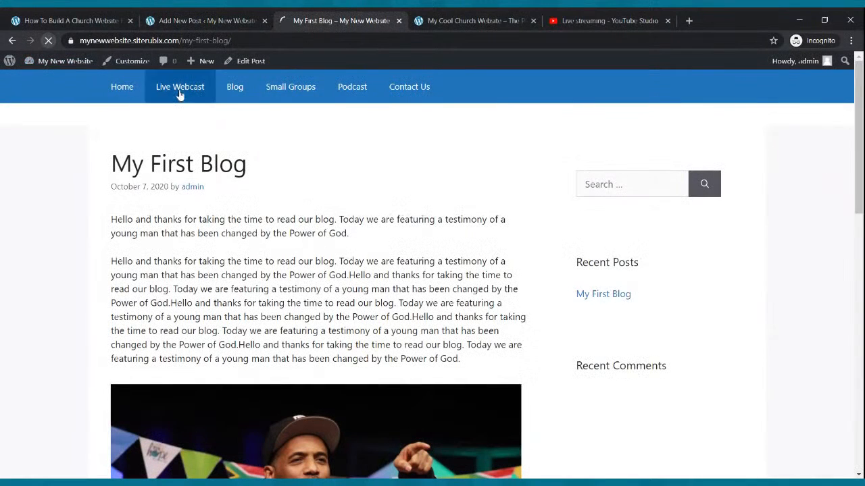
- Check that both posts show on the live Blog page, read My Second Blog, then return to Posts
{"action": "left_click", "coordinate": [233, 88]}
{"action": "scroll", "coordinate": [348, 210], "scroll_direction": "down", "scroll_amount": 1}
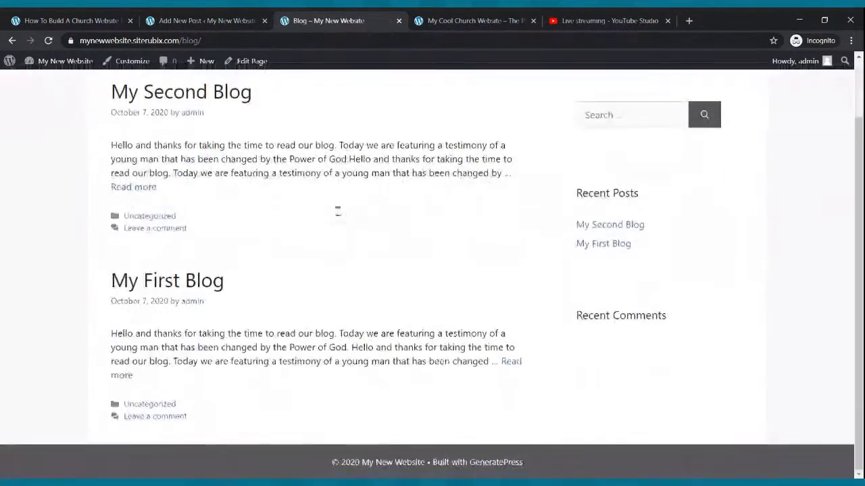
{"action": "left_click", "coordinate": [135, 189]}
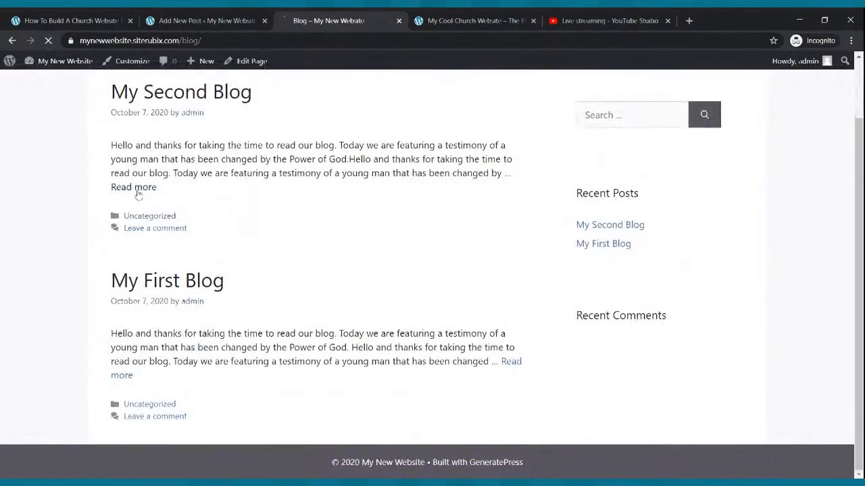
{"action": "scroll", "coordinate": [448, 281], "scroll_direction": "down", "scroll_amount": 8}
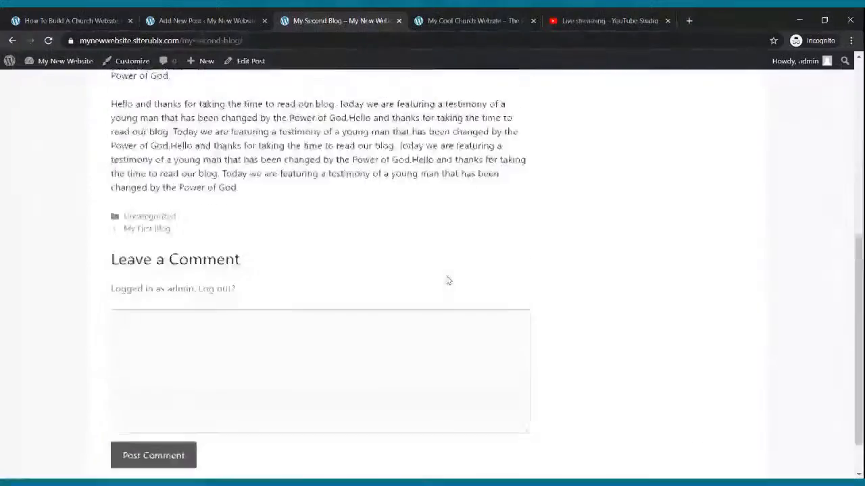
{"action": "scroll", "coordinate": [442, 270], "scroll_direction": "up", "scroll_amount": 7}
{"action": "scroll", "coordinate": [441, 269], "scroll_direction": "up", "scroll_amount": 1}
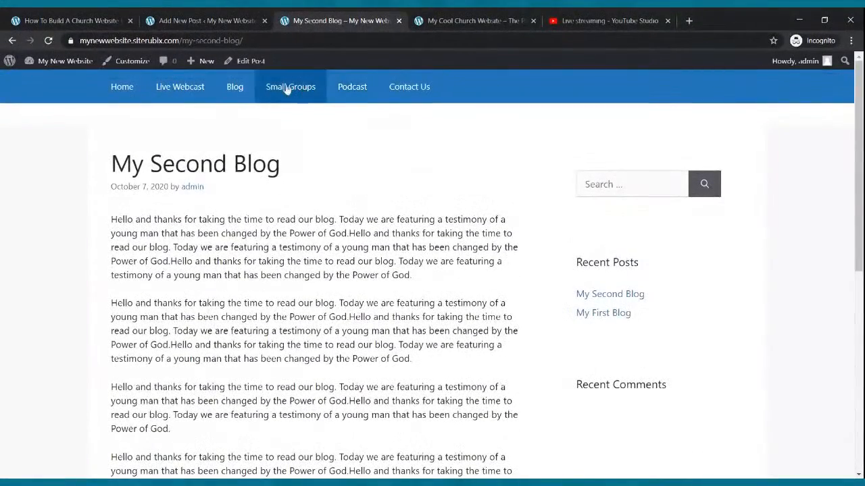
{"action": "left_click", "coordinate": [206, 20]}
{"action": "left_click", "coordinate": [13, 41]}
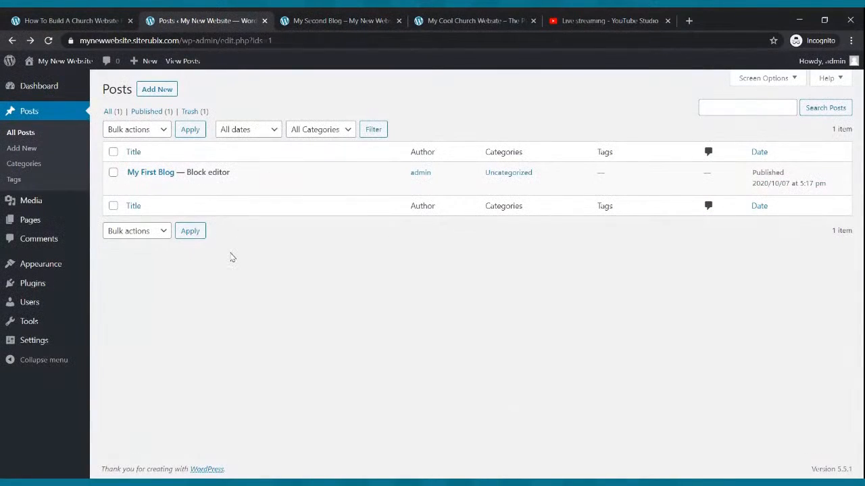
- Open the Small Groups page in the block editor from the Pages list
{"action": "left_click", "coordinate": [34, 225]}
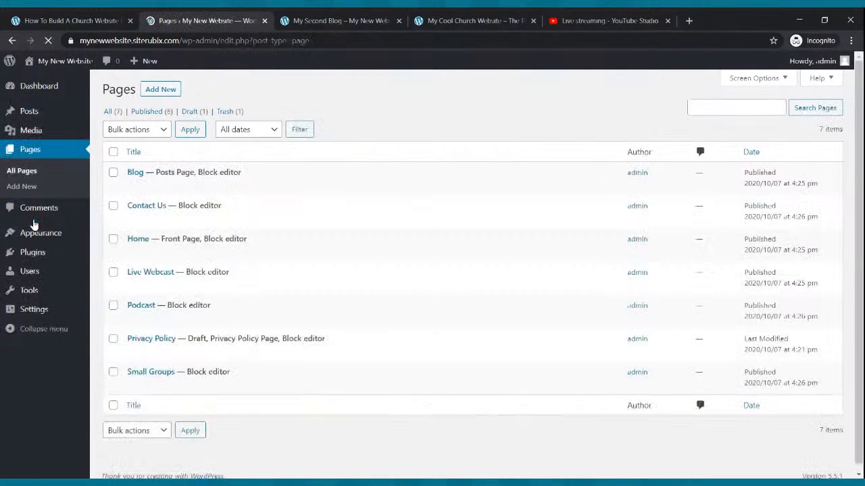
{"action": "mouse_move", "coordinate": [168, 259]}
{"action": "mouse_move", "coordinate": [173, 379]}
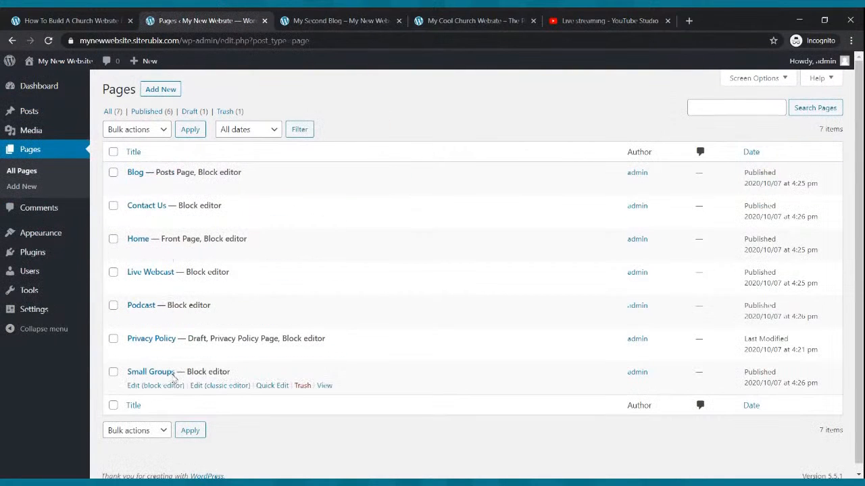
{"action": "left_click", "coordinate": [164, 386]}
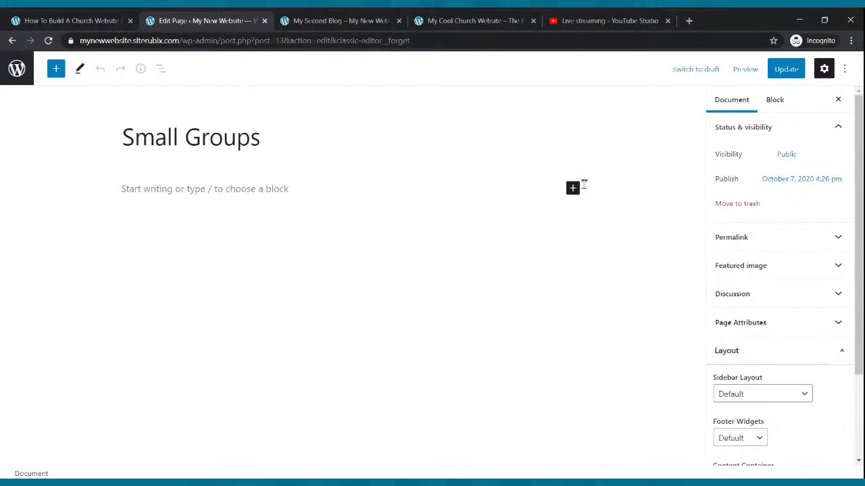
{"action": "left_click", "coordinate": [573, 188]}
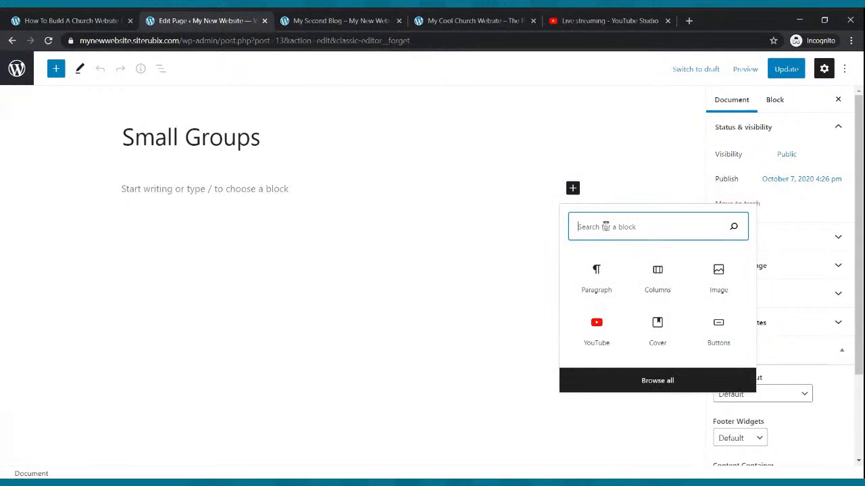
- Insert a 33/33/33 Columns block and add a paragraph inside its first column
{"action": "type", "text": "column"}
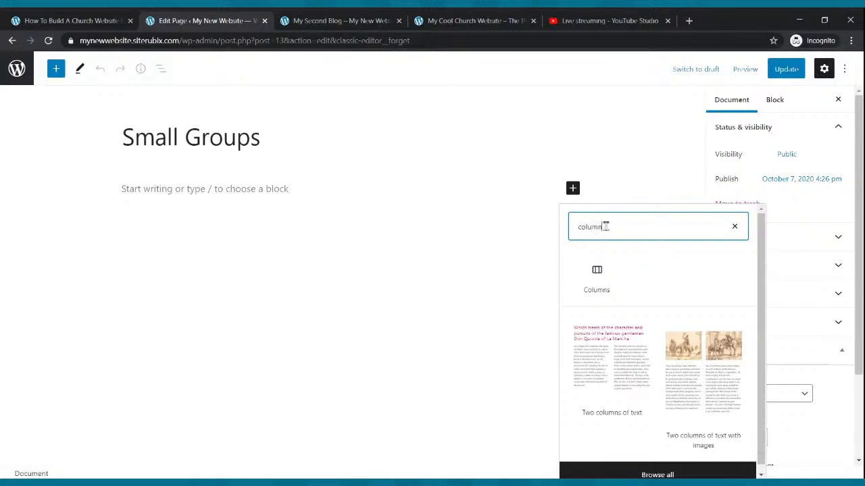
{"action": "type", "text": "s"}
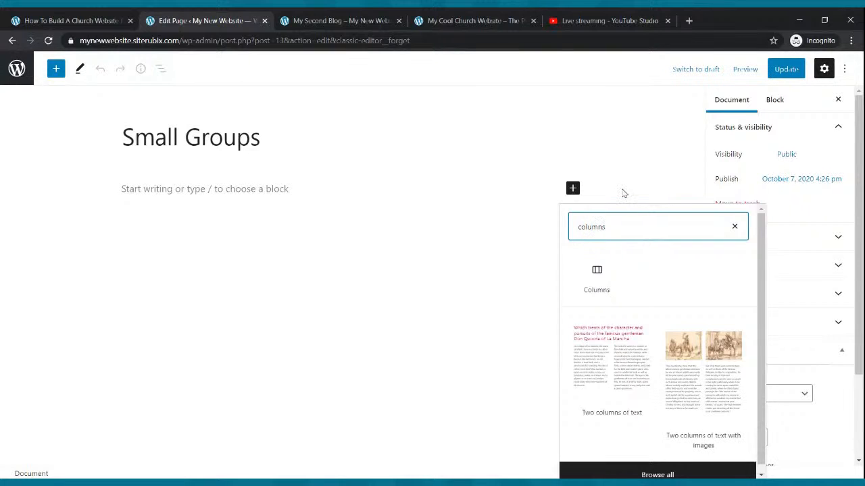
{"action": "left_click", "coordinate": [615, 273]}
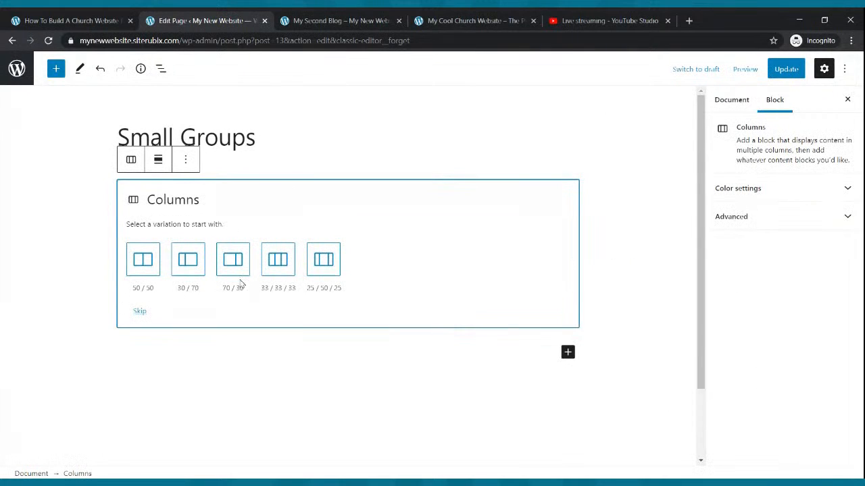
{"action": "left_click", "coordinate": [278, 261]}
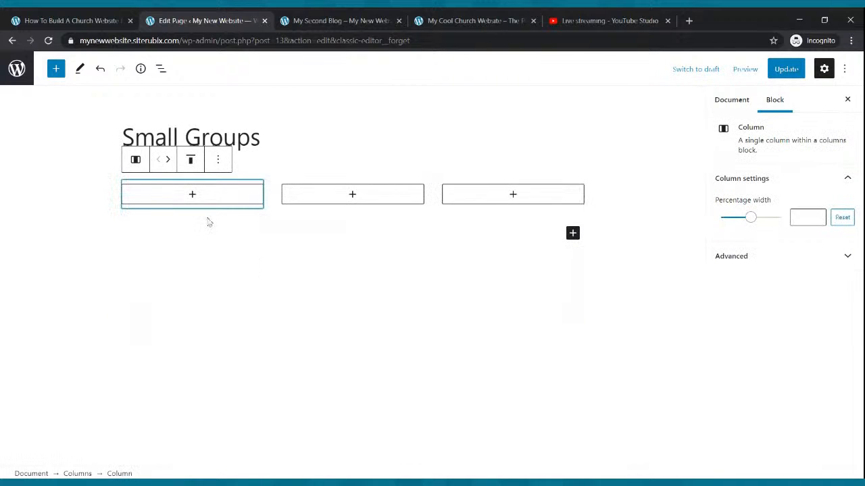
{"action": "left_click", "coordinate": [192, 196]}
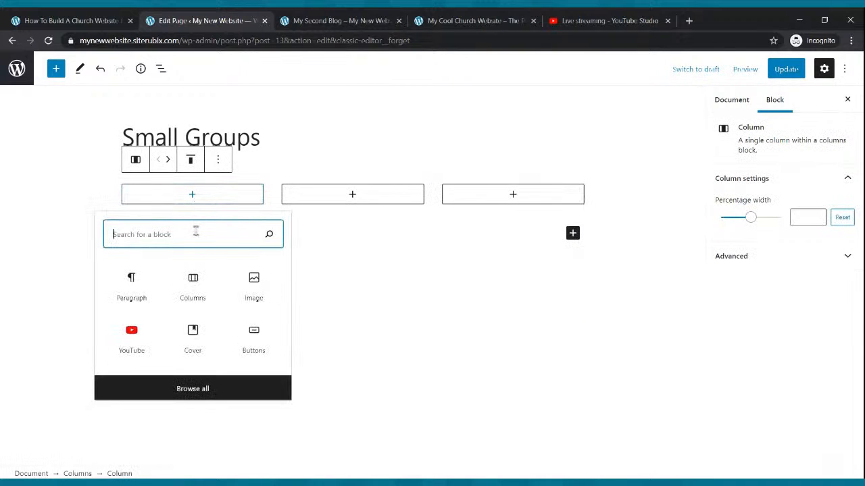
{"action": "type", "text": "paragr"}
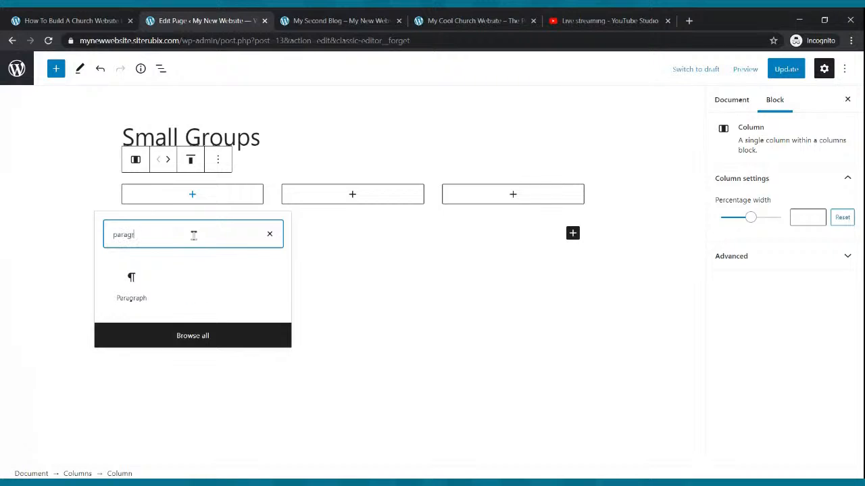
{"action": "type", "text": "pah"}
{"action": "key", "text": "BackSpace"}
{"action": "key", "text": "BackSpace"}
{"action": "key", "text": "BackSpace"}
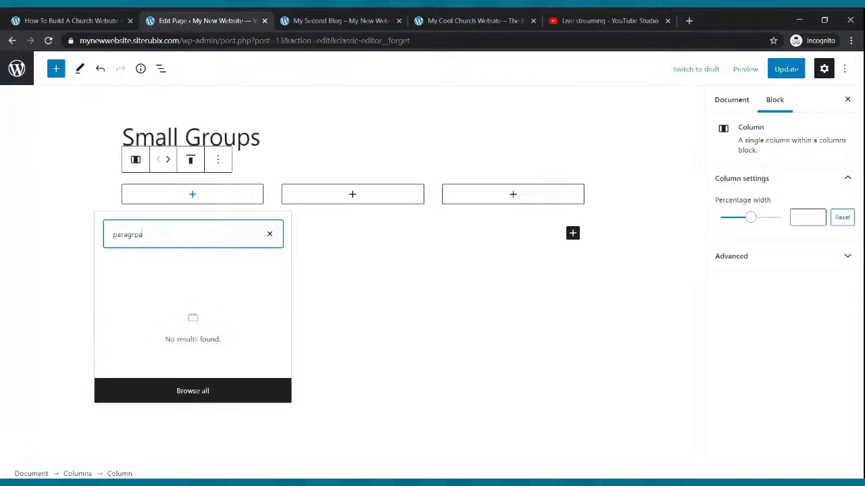
{"action": "left_click", "coordinate": [155, 278]}
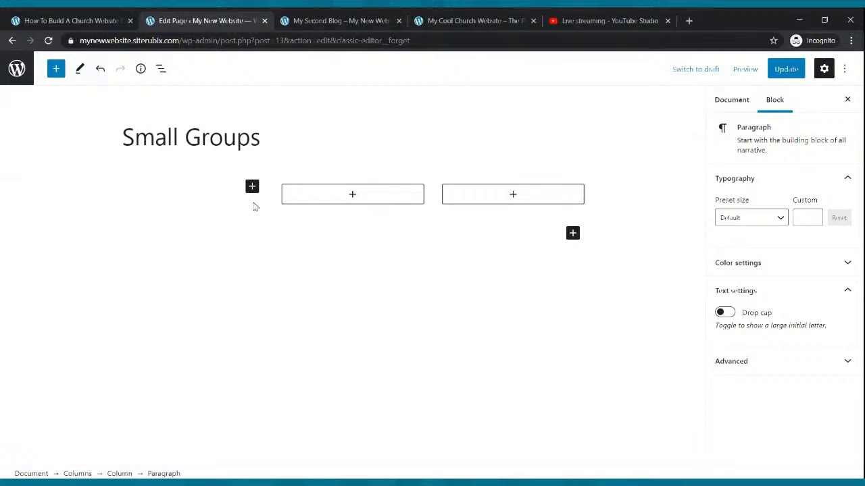
{"action": "type", "text": "Name"}
{"action": "key", "text": "BackSpace"}
{"action": "key", "text": "BackSpace"}
{"action": "type", "text": "ame"}
{"action": "type", "text": ": The On Fir"}
{"action": "type", "text": "e Samm"}
{"action": "key", "text": "BackSpace"}
{"action": "key", "text": "BackSpace"}
{"action": "type", "text": "ma"}
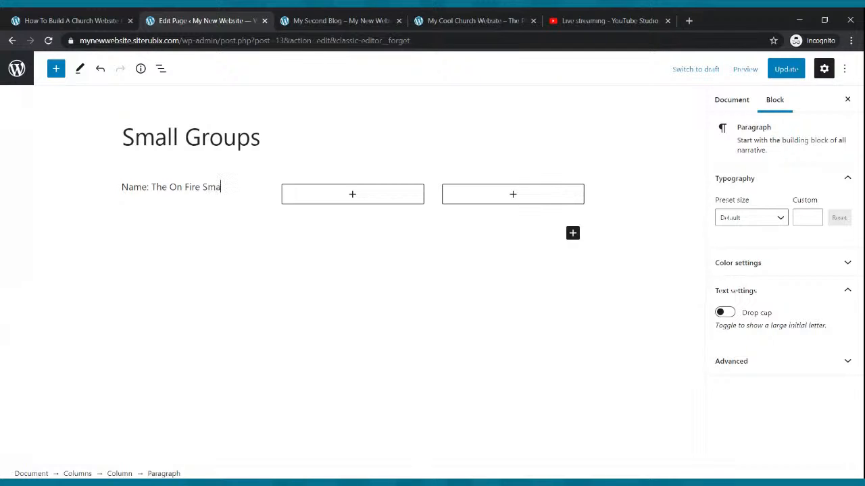
{"action": "type", "text": "ll Group"}
{"action": "key", "text": "Return"}
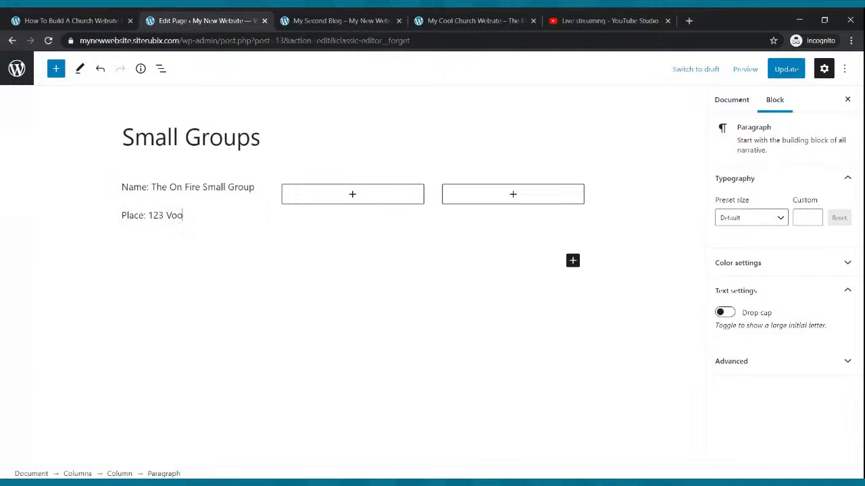
{"action": "key", "text": "Return"}
{"action": "type", "text": "Time"}
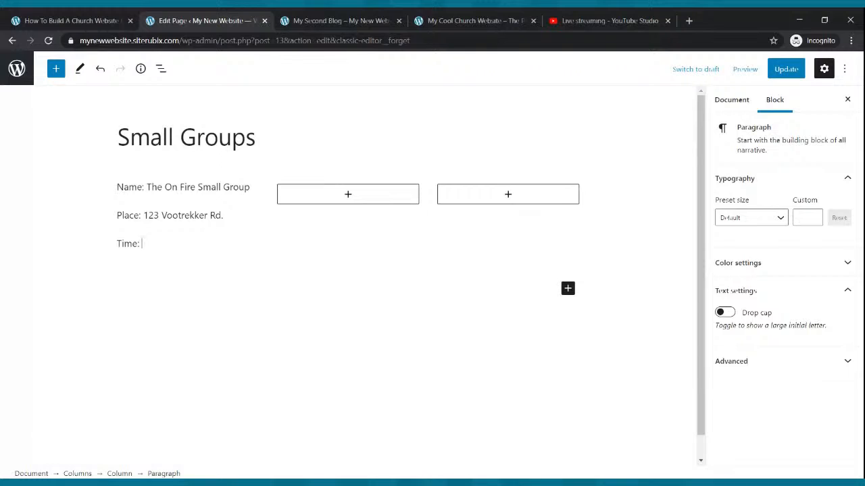
{"action": "type", "text": ": Every Tuesday at 7:00pm"}
{"action": "key", "text": "Return"}
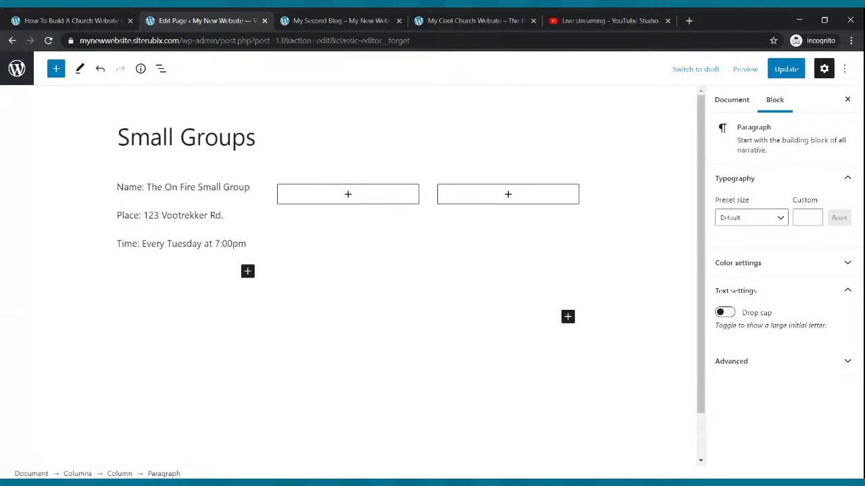
- Add a Contact line with the group's phone number below the meeting time
{"action": "left_click", "coordinate": [255, 206]}
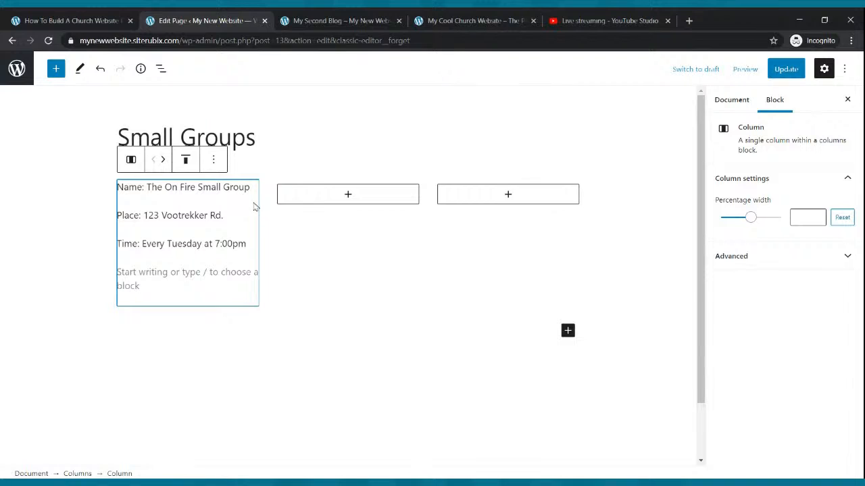
{"action": "left_click", "coordinate": [153, 285]}
{"action": "type", "text": "Contact"}
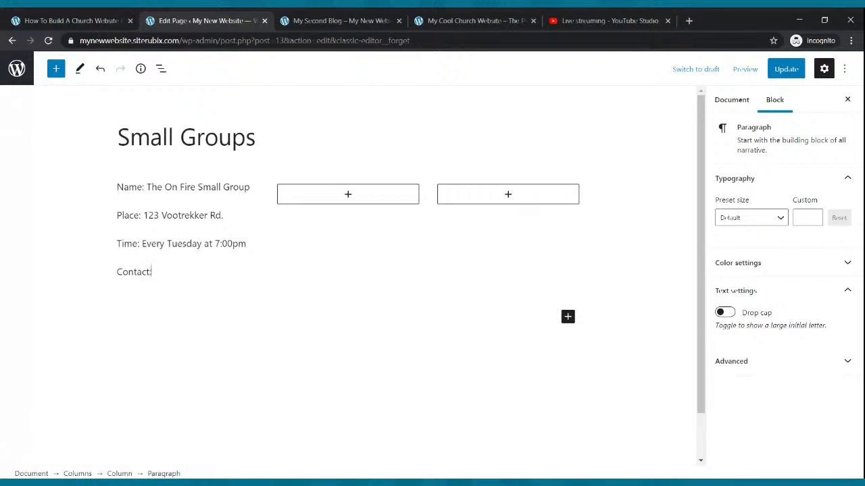
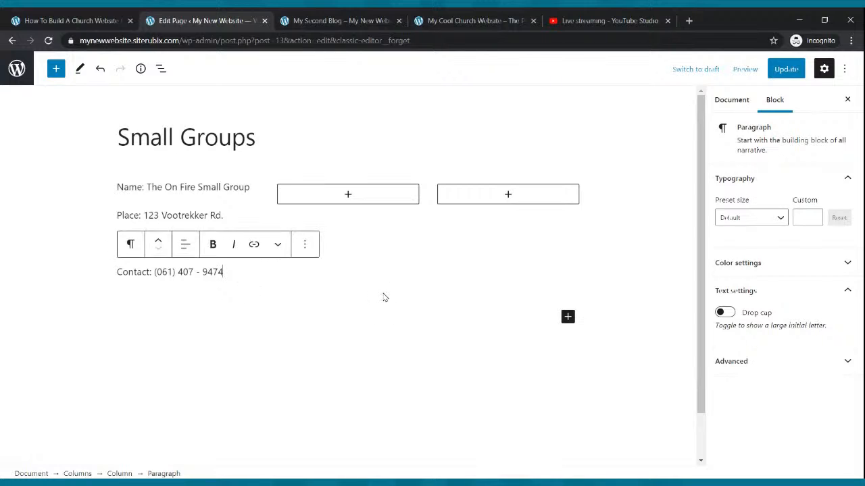
{"action": "left_click", "coordinate": [390, 295]}
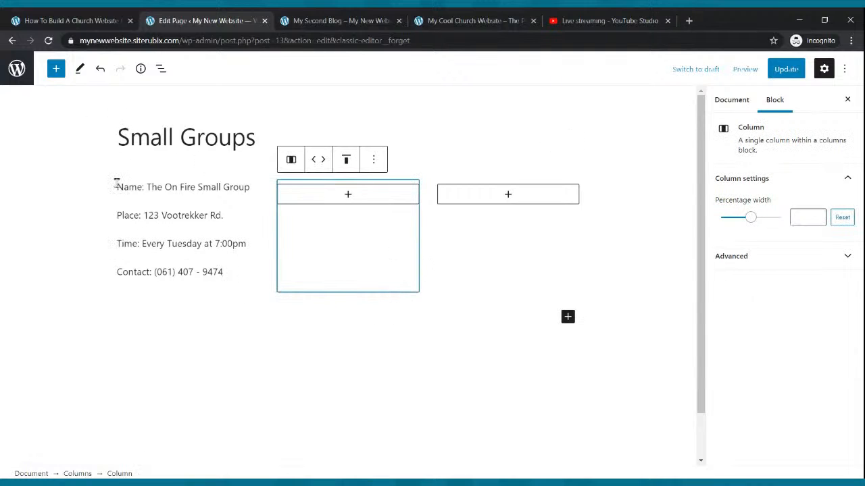
{"action": "left_click_drag", "start_coordinate": [116, 183], "coordinate": [254, 190]}
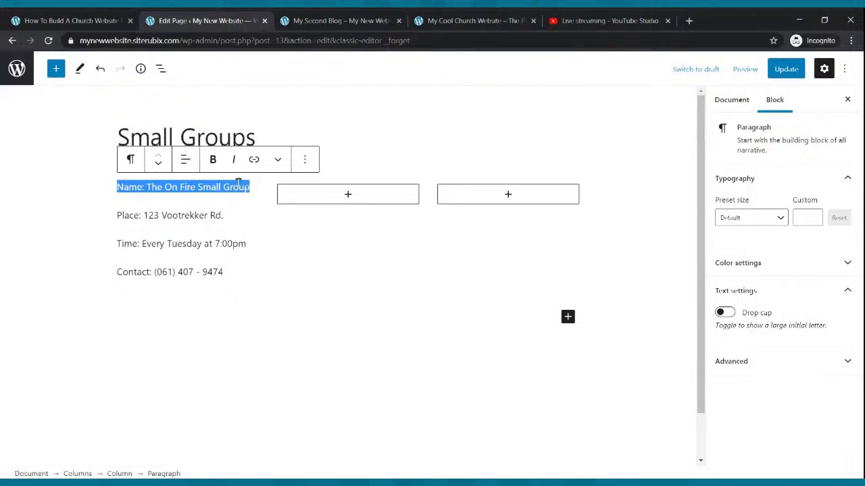
- Copy the four group detail lines into new paragraphs in the second and third columns
{"action": "left_click", "coordinate": [216, 160]}
{"action": "left_click", "coordinate": [264, 238]}
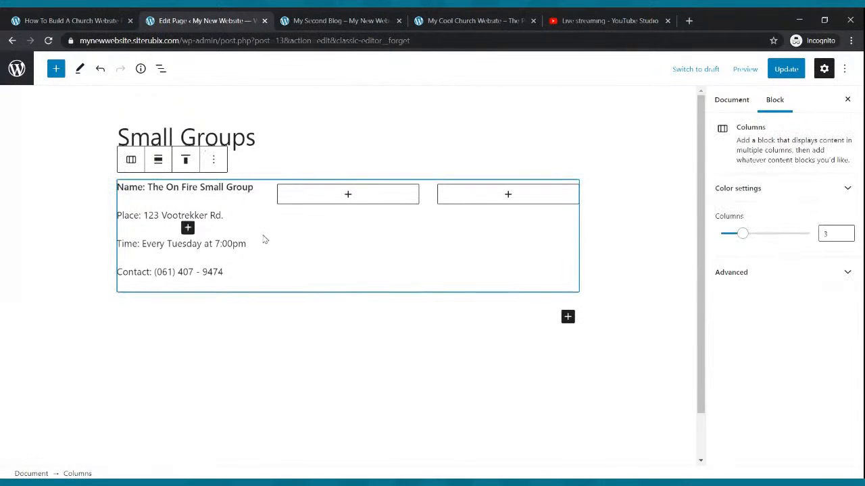
{"action": "left_click_drag", "start_coordinate": [224, 272], "coordinate": [117, 187]}
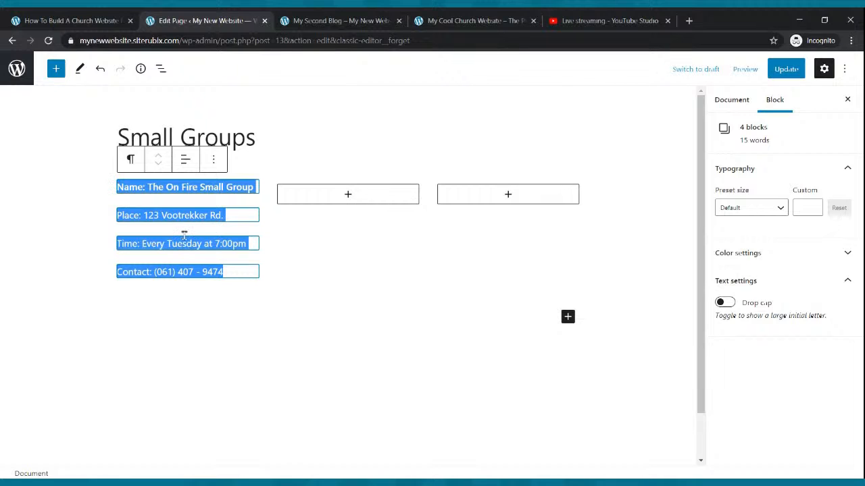
{"action": "key", "text": "ctrl+c"}
{"action": "left_click", "coordinate": [346, 196]}
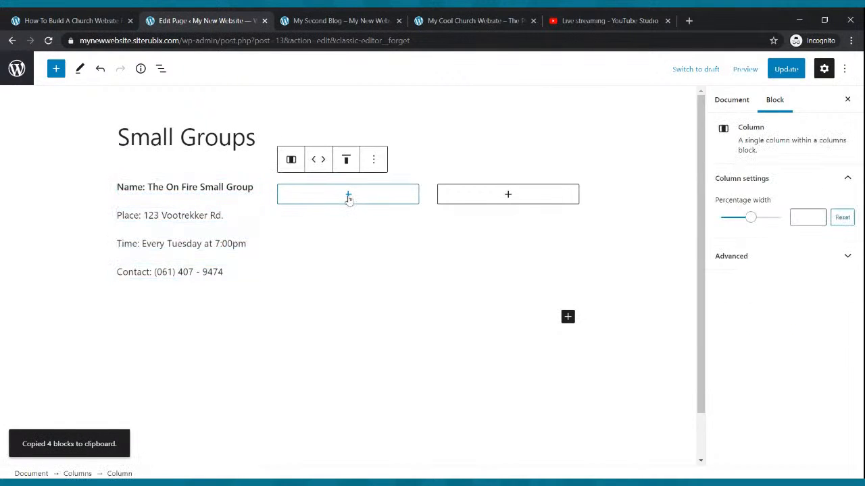
{"action": "left_click", "coordinate": [348, 195]}
{"action": "left_click", "coordinate": [284, 281]}
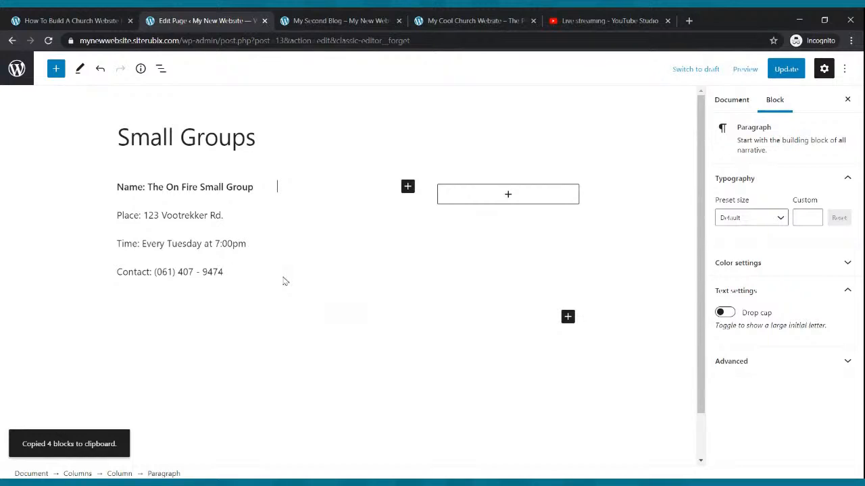
{"action": "key", "text": "ctrl+v"}
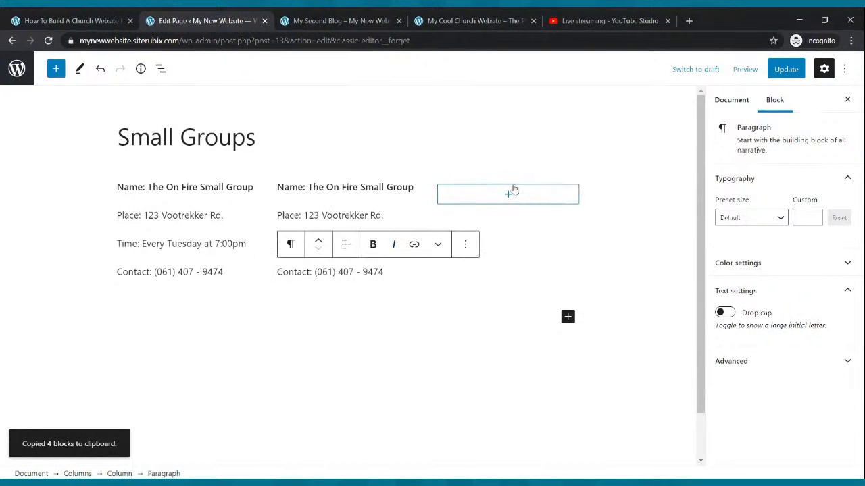
{"action": "left_click", "coordinate": [508, 194]}
{"action": "left_click", "coordinate": [454, 289]}
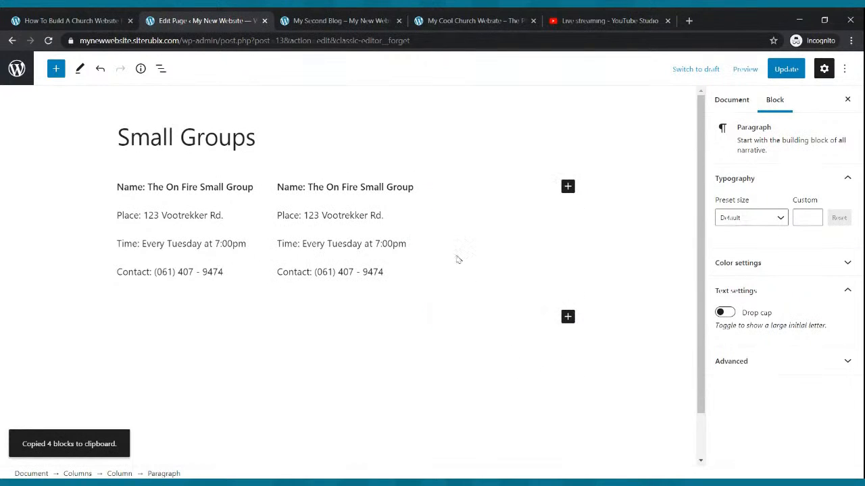
{"action": "key", "text": "ctrl+v"}
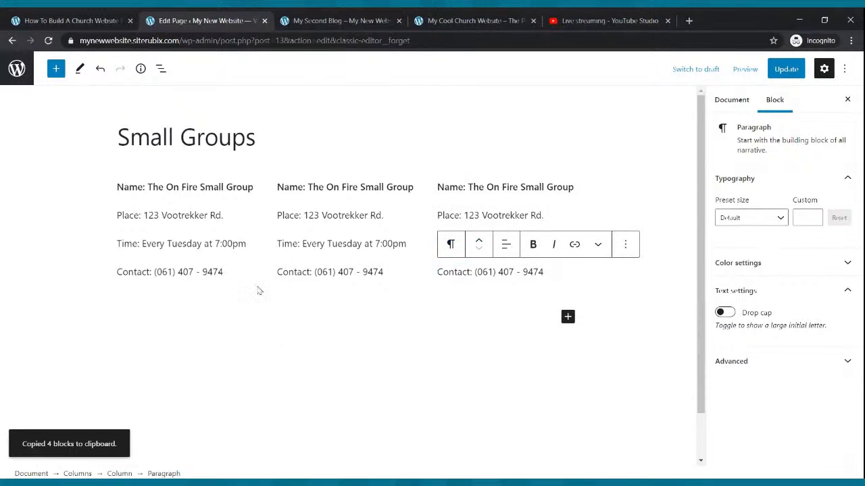
- Rename the second group's name line to 'The Cool Small Group'
{"action": "triple_click", "coordinate": [312, 194]}
{"action": "key", "text": "Delete"}
{"action": "key", "text": "Delete"}
{"action": "key", "text": "Delete"}
{"action": "key", "text": "Delete"}
{"action": "key", "text": "Delete"}
{"action": "key", "text": "Delete"}
{"action": "key", "text": "Delete"}
{"action": "key", "text": "Delete"}
{"action": "key", "text": "Delete"}
{"action": "key", "text": "Delete"}
{"action": "key", "text": "Delete"}
{"action": "key", "text": "Delete"}
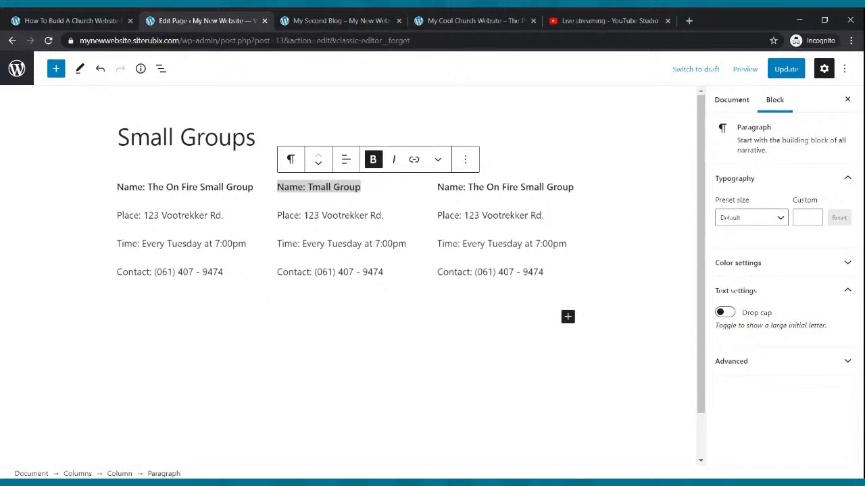
{"action": "type", "text": "he Cool S"}
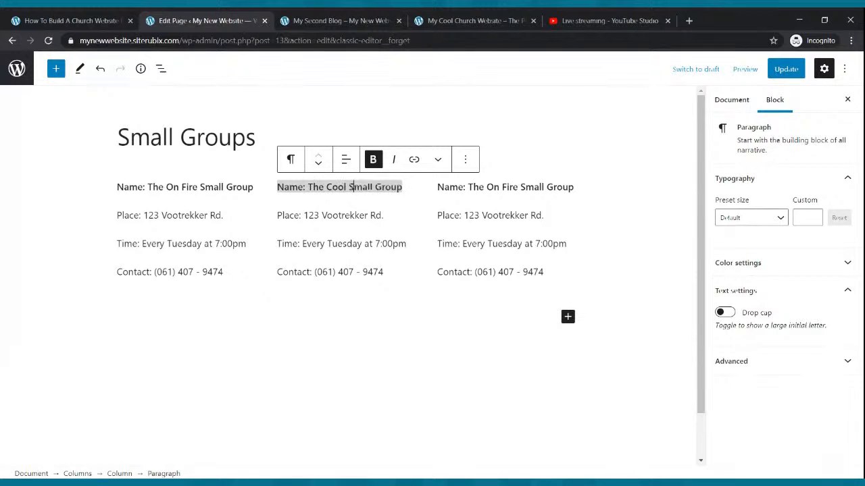
- Change the third column's line to 'Name: The Best Bible Study' and update the page
{"action": "triple_click", "coordinate": [568, 190]}
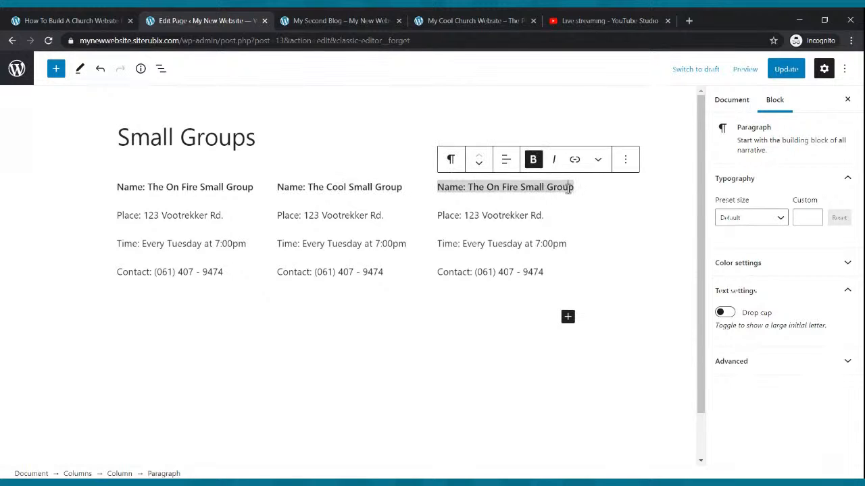
{"action": "key", "text": "BackSpace"}
{"action": "key", "text": "BackSpace"}
{"action": "key", "text": "BackSpace"}
{"action": "key", "text": "BackSpace"}
{"action": "key", "text": "BackSpace"}
{"action": "key", "text": "BackSpace"}
{"action": "key", "text": "BackSpace"}
{"action": "key", "text": "BackSpace"}
{"action": "key", "text": "BackSpace"}
{"action": "key", "text": "BackSpace"}
{"action": "key", "text": "BackSpace"}
{"action": "key", "text": "BackSpace"}
{"action": "key", "text": "BackSpace"}
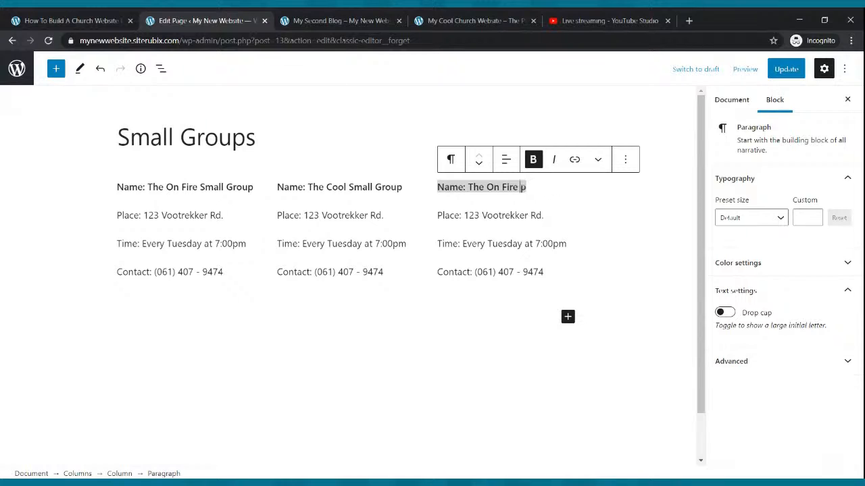
{"action": "key", "text": "BackSpace"}
{"action": "key", "text": "BackSpace"}
{"action": "key", "text": "BackSpace"}
{"action": "key", "text": "BackSpace"}
{"action": "key", "text": "BackSpace"}
{"action": "key", "text": "BackSpace"}
{"action": "key", "text": "BackSpace"}
{"action": "type", "text": "Excercise"}
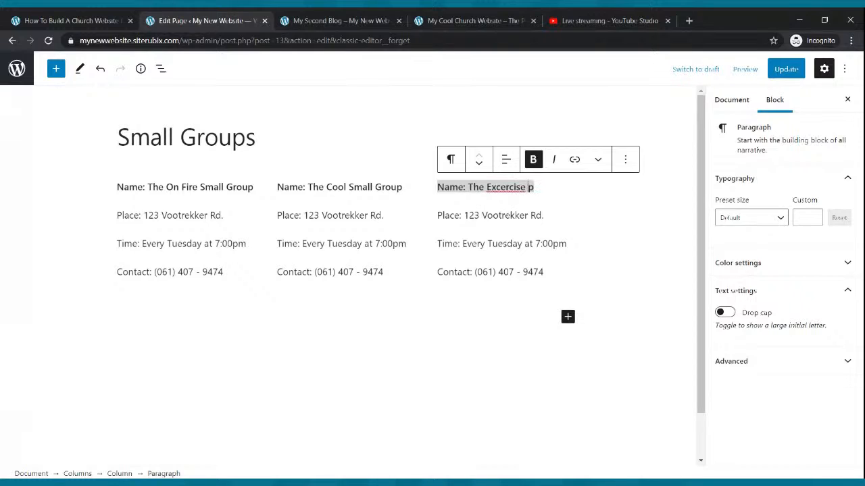
{"action": "key", "text": "BackSpace"}
{"action": "key", "text": "BackSpace"}
{"action": "key", "text": "BackSpace"}
{"action": "key", "text": "BackSpace"}
{"action": "key", "text": "BackSpace"}
{"action": "key", "text": "BackSpace"}
{"action": "key", "text": "BackSpace"}
{"action": "key", "text": "BackSpace"}
{"action": "key", "text": "BackSpace"}
{"action": "key", "text": "BackSpace"}
{"action": "key", "text": "BackSpace"}
{"action": "key", "text": "BackSpace"}
{"action": "key", "text": "BackSpace"}
{"action": "key", "text": "Delete"}
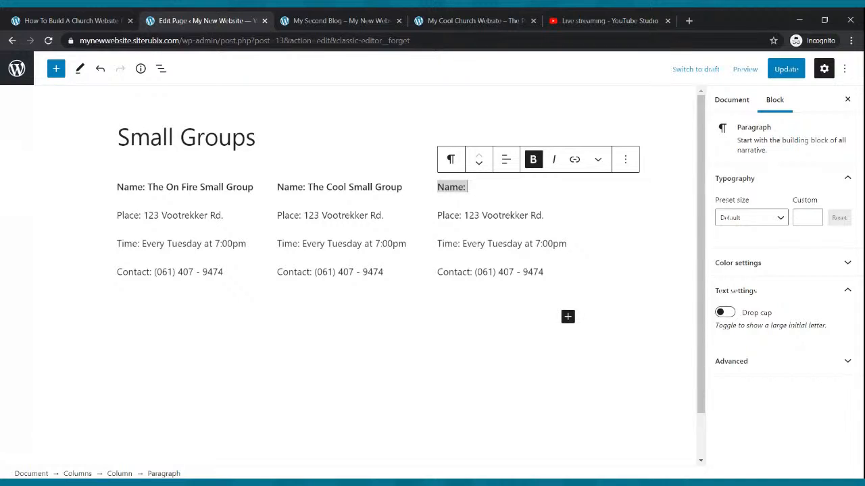
{"action": "type", "text": "The bes"}
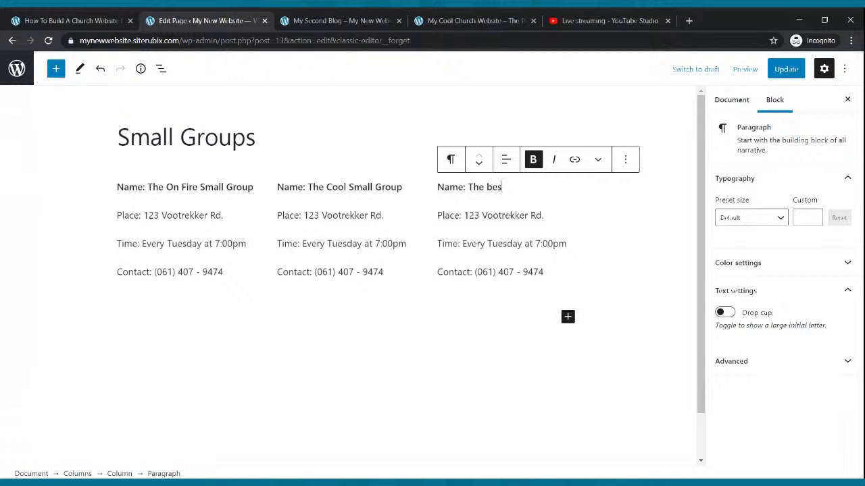
{"action": "type", "text": " Best"}
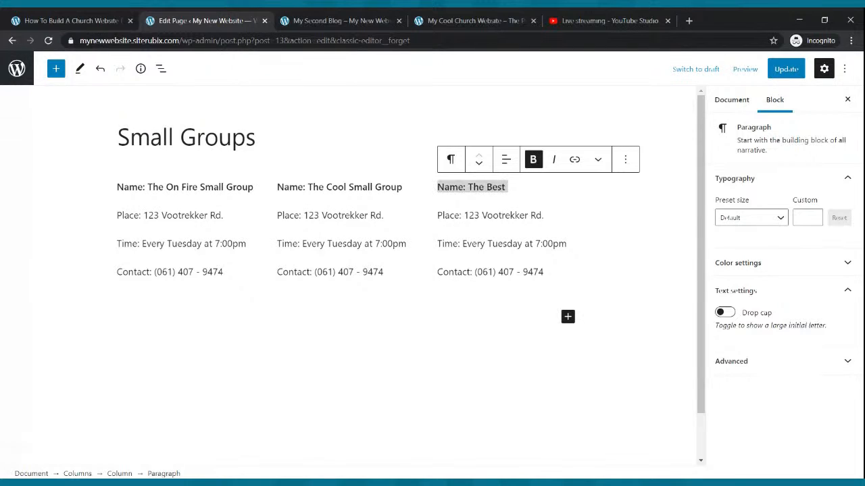
{"action": "type", "text": " Bible Study"}
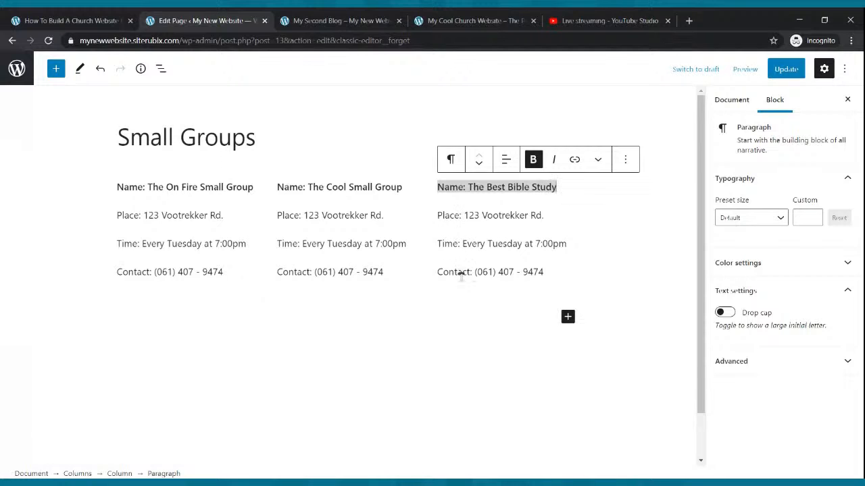
{"action": "left_click", "coordinate": [786, 68]}
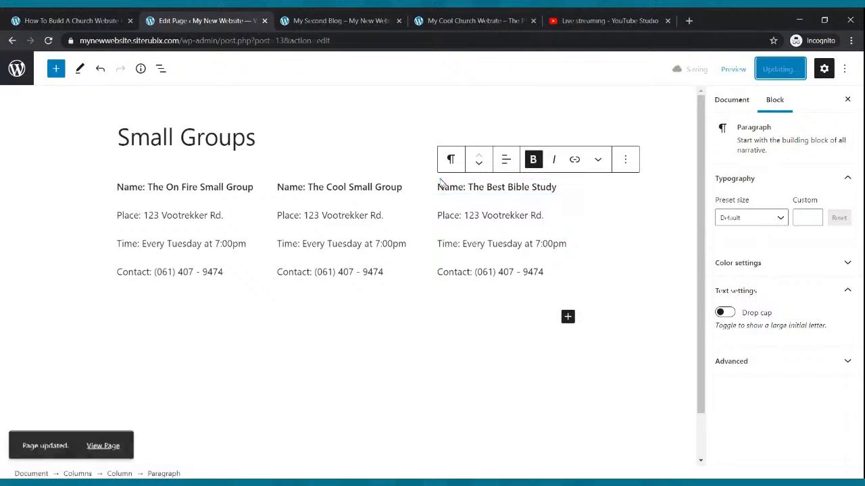
- View the live Small Groups page with the three groups, then go back to the editor
{"action": "left_click", "coordinate": [351, 21]}
{"action": "left_click", "coordinate": [291, 99]}
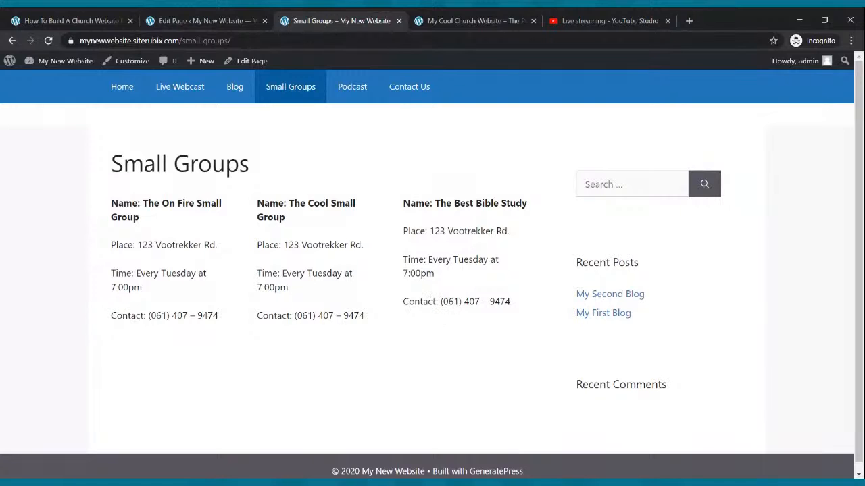
{"action": "left_click", "coordinate": [237, 22]}
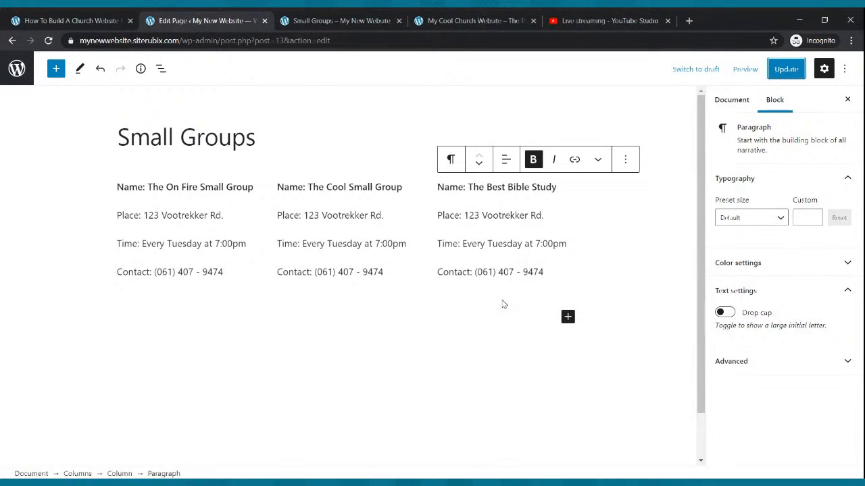
- Erase the Contact line from each of the three group columns
{"action": "left_click_drag", "start_coordinate": [232, 272], "coordinate": [121, 271]}
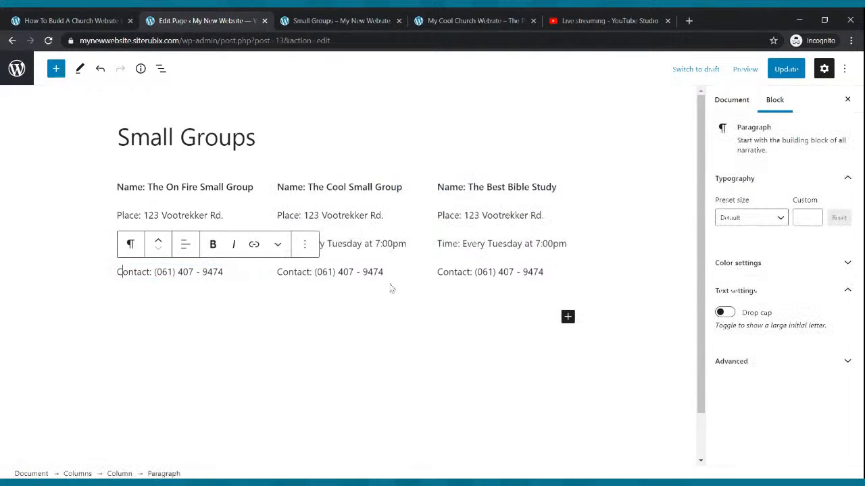
{"action": "left_click_drag", "start_coordinate": [382, 273], "coordinate": [310, 291]}
{"action": "left_click", "coordinate": [313, 292]}
{"action": "left_click", "coordinate": [312, 270]}
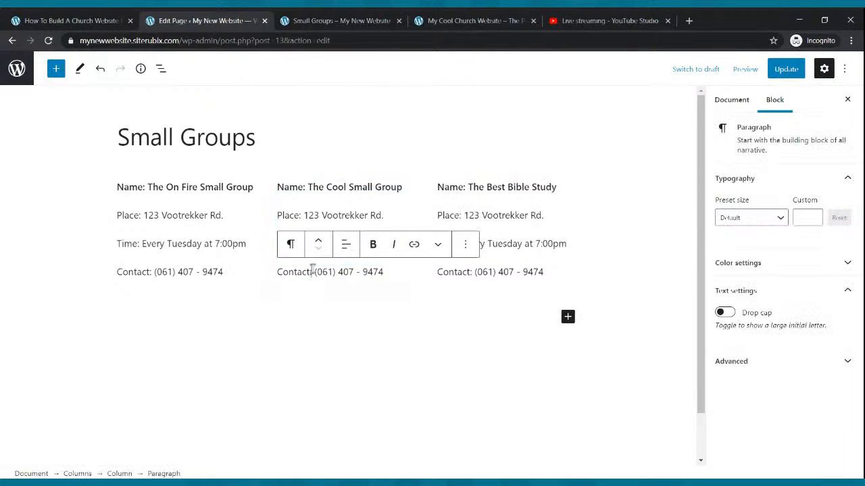
{"action": "key", "text": "Delete"}
{"action": "key", "text": "Delete"}
{"action": "key", "text": "Delete"}
{"action": "key", "text": "Delete"}
{"action": "key", "text": "Delete"}
{"action": "key", "text": "Delete"}
{"action": "key", "text": "Delete"}
{"action": "key", "text": "Delete"}
{"action": "key", "text": "Delete"}
{"action": "key", "text": "Delete"}
{"action": "key", "text": "Delete"}
{"action": "key", "text": "Delete"}
{"action": "key", "text": "Delete"}
{"action": "key", "text": "Delete"}
{"action": "key", "text": "Delete"}
{"action": "key", "text": "Delete"}
{"action": "key", "text": "Delete"}
{"action": "key", "text": "Delete"}
{"action": "key", "text": "Delete"}
{"action": "key", "text": "Delete"}
{"action": "key", "text": "Delete"}
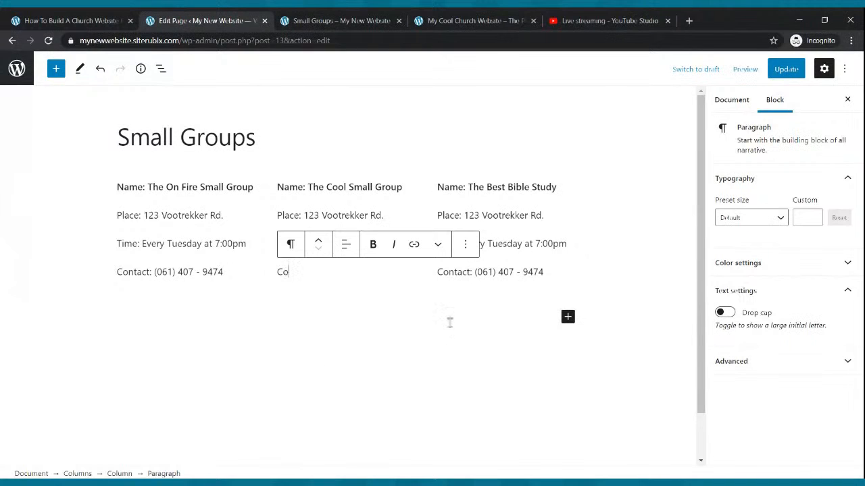
{"action": "left_click", "coordinate": [544, 272]}
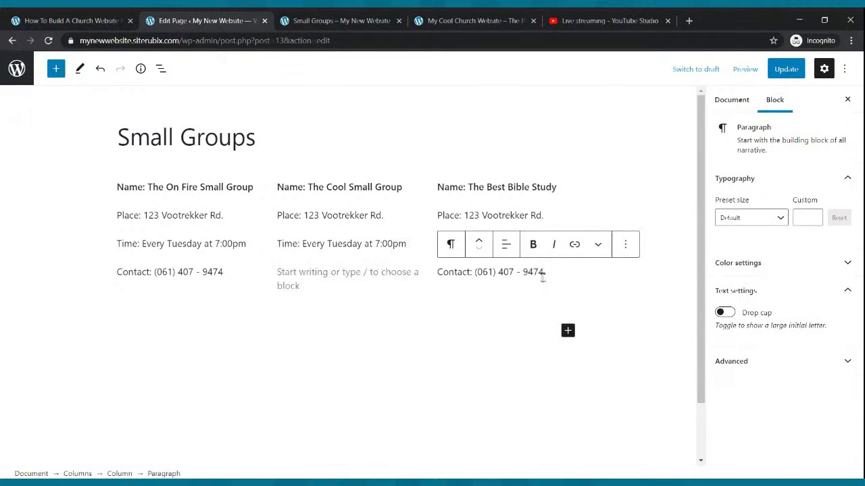
{"action": "key", "text": "BackSpace"}
{"action": "key", "text": "BackSpace"}
{"action": "key", "text": "BackSpace"}
{"action": "key", "text": "BackSpace"}
{"action": "key", "text": "BackSpace"}
{"action": "key", "text": "BackSpace"}
{"action": "key", "text": "BackSpace"}
{"action": "key", "text": "BackSpace"}
{"action": "key", "text": "BackSpace"}
{"action": "key", "text": "BackSpace"}
{"action": "key", "text": "BackSpace"}
{"action": "key", "text": "BackSpace"}
{"action": "key", "text": "BackSpace"}
{"action": "key", "text": "BackSpace"}
{"action": "key", "text": "BackSpace"}
{"action": "key", "text": "BackSpace"}
{"action": "key", "text": "BackSpace"}
{"action": "key", "text": "BackSpace"}
{"action": "key", "text": "BackSpace"}
{"action": "key", "text": "BackSpace"}
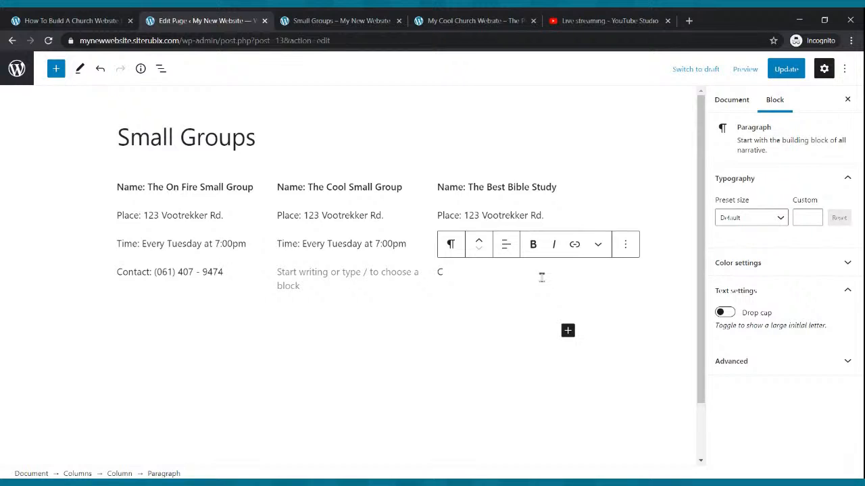
{"action": "left_click", "coordinate": [225, 273]}
{"action": "key", "text": "BackSpace"}
{"action": "key", "text": "BackSpace"}
{"action": "key", "text": "BackSpace"}
{"action": "key", "text": "BackSpace"}
{"action": "key", "text": "BackSpace"}
{"action": "key", "text": "BackSpace"}
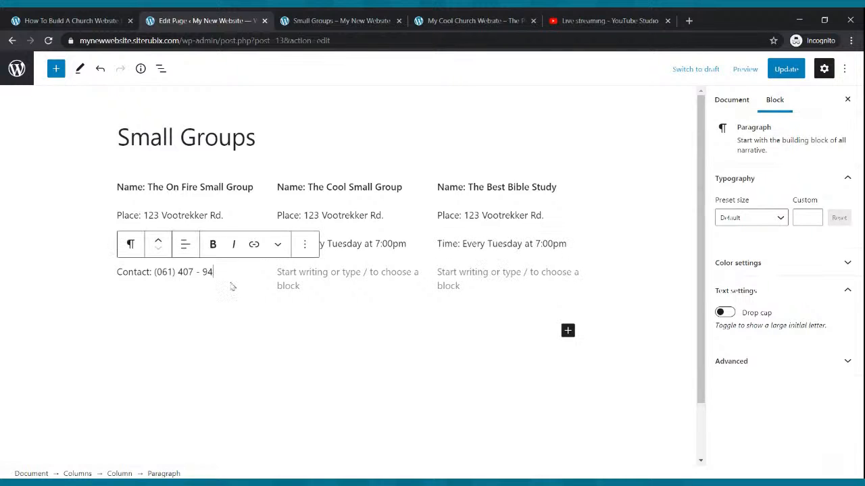
{"action": "key", "text": "BackSpace"}
{"action": "key", "text": "BackSpace"}
{"action": "key", "text": "BackSpace"}
{"action": "key", "text": "BackSpace"}
{"action": "key", "text": "BackSpace"}
{"action": "key", "text": "BackSpace"}
{"action": "key", "text": "BackSpace"}
{"action": "key", "text": "BackSpace"}
{"action": "key", "text": "BackSpace"}
{"action": "key", "text": "BackSpace"}
{"action": "key", "text": "BackSpace"}
{"action": "key", "text": "BackSpace"}
{"action": "key", "text": "BackSpace"}
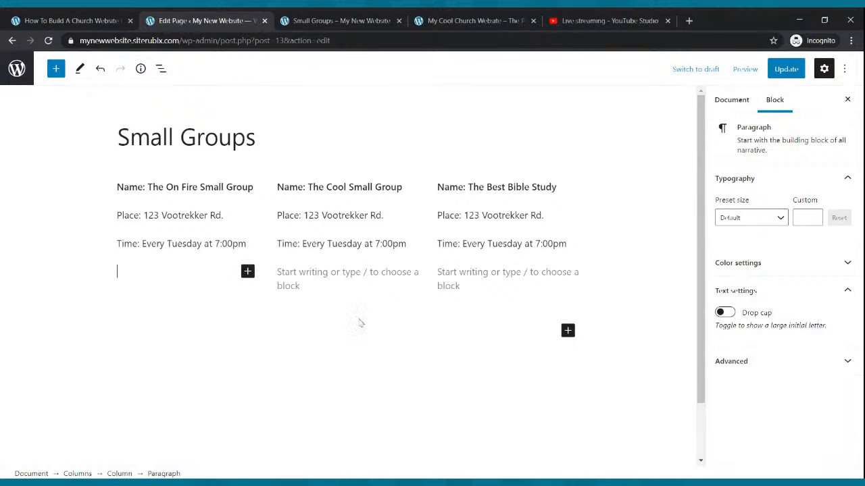
- Add an empty paragraph block below the columns
{"action": "left_click", "coordinate": [373, 304]}
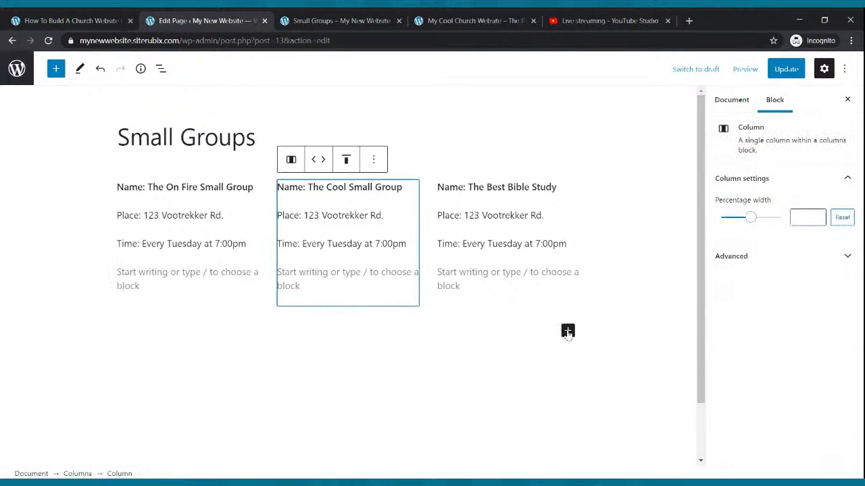
{"action": "left_click", "coordinate": [567, 331]}
{"action": "left_click", "coordinate": [592, 223]}
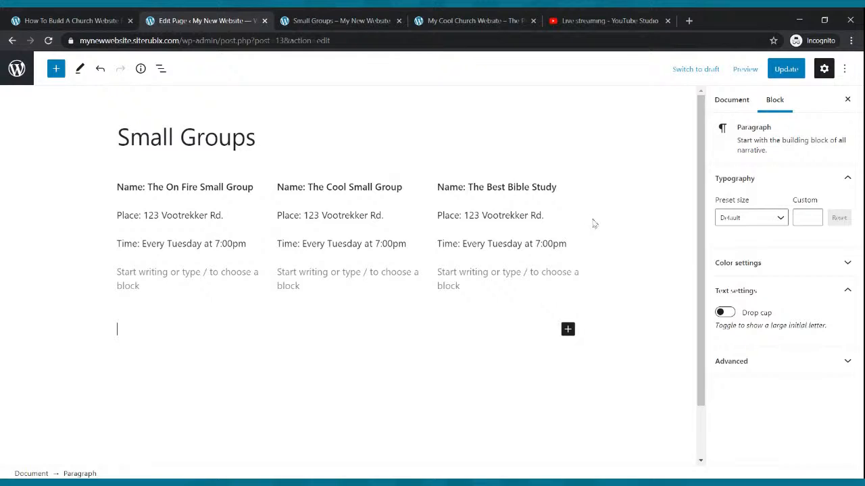
- Type 'For More Information On Any Small Group Please call' plus the contact phone number, and bold it
{"action": "type", "text": "For M"}
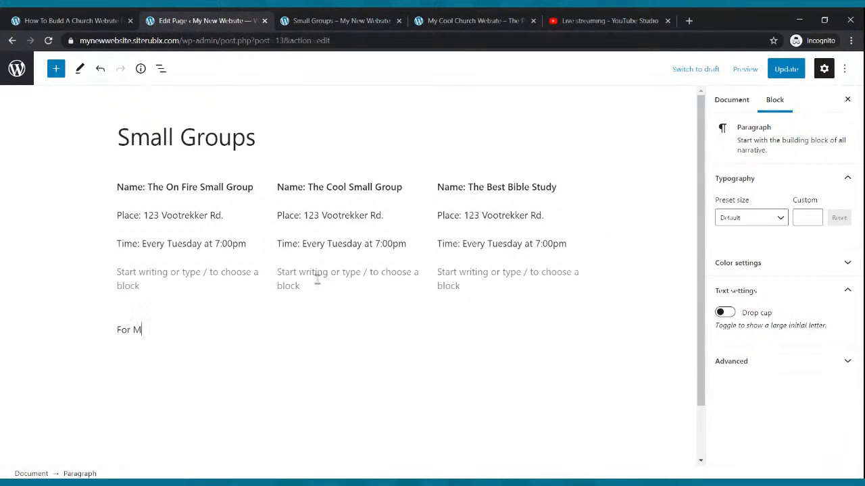
{"action": "type", "text": "ore INormatin on"}
{"action": "key", "text": "BackSpace"}
{"action": "key", "text": "BackSpace"}
{"action": "key", "text": "BackSpace"}
{"action": "type", "text": "n On Any S"}
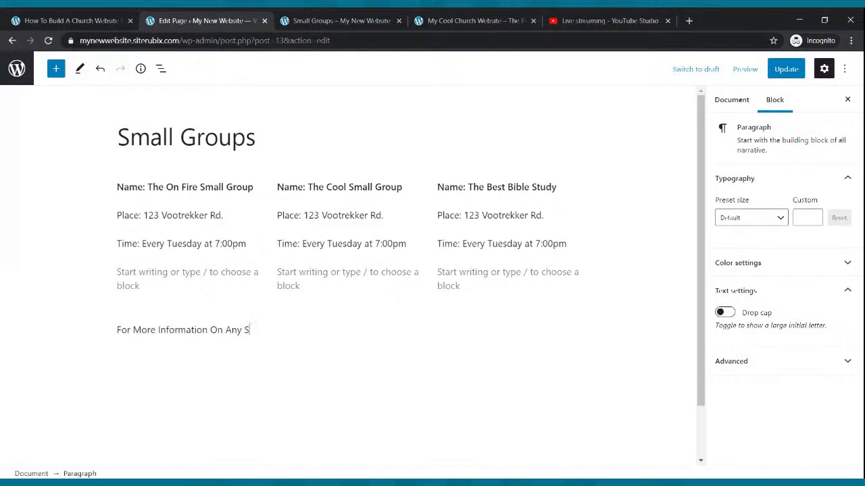
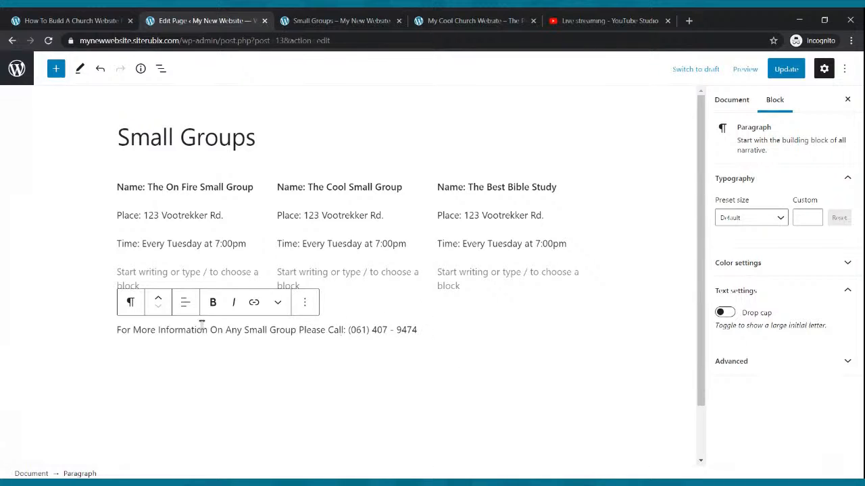
{"action": "left_click_drag", "start_coordinate": [119, 329], "coordinate": [418, 330]}
{"action": "left_click", "coordinate": [212, 302]}
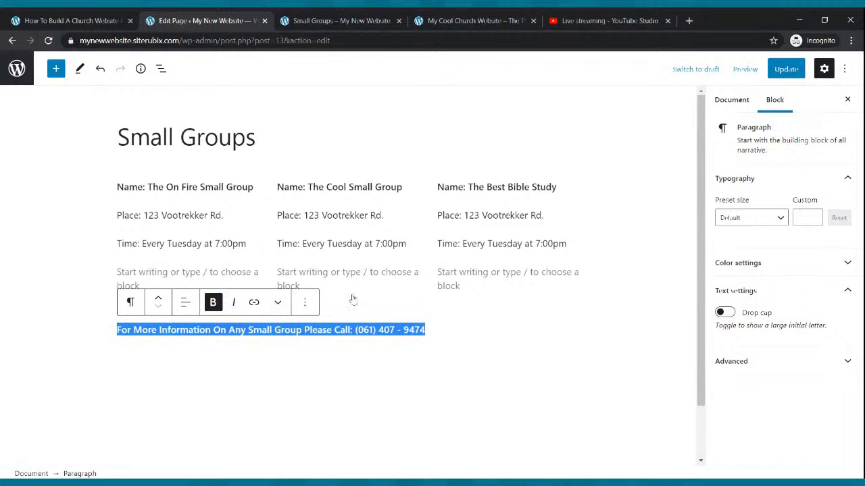
- Set the information line to Medium, raise it to size 25, update, and reload the live page
{"action": "left_click", "coordinate": [774, 218]}
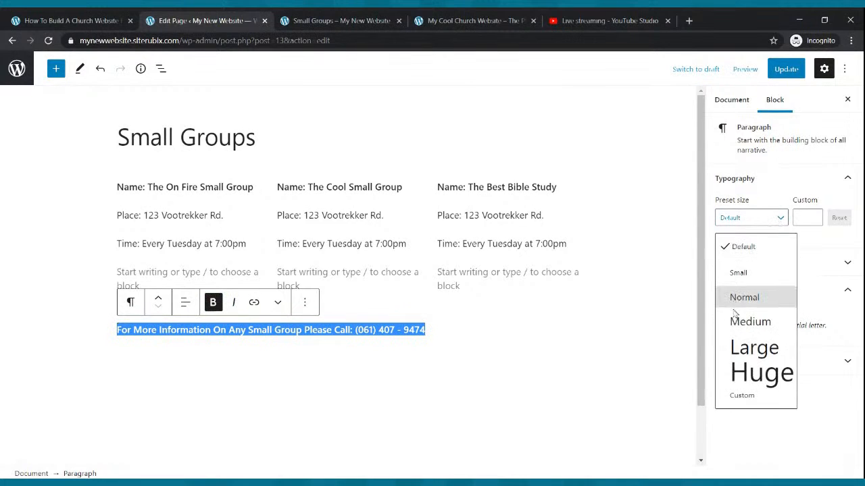
{"action": "left_click", "coordinate": [747, 322]}
{"action": "left_click", "coordinate": [815, 216]}
{"action": "left_click", "coordinate": [814, 215]}
{"action": "left_click", "coordinate": [815, 216]}
{"action": "left_click", "coordinate": [815, 216]}
{"action": "left_click", "coordinate": [816, 218]}
{"action": "left_click", "coordinate": [784, 68]}
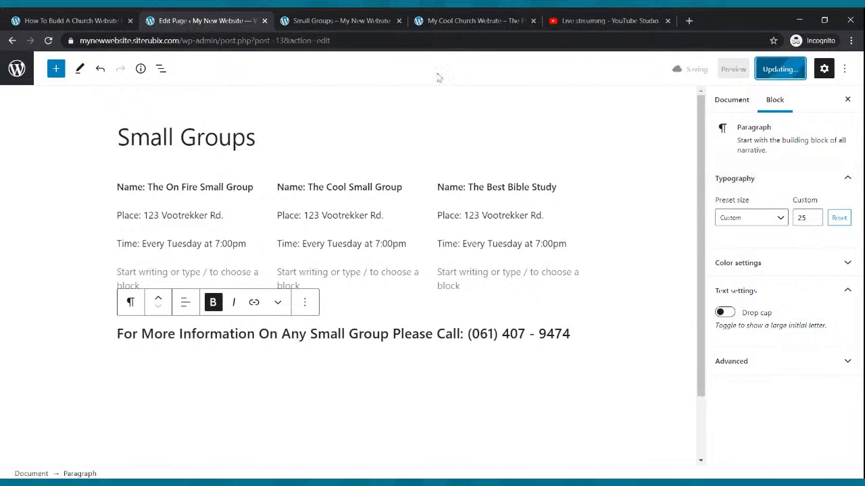
{"action": "left_click", "coordinate": [338, 21]}
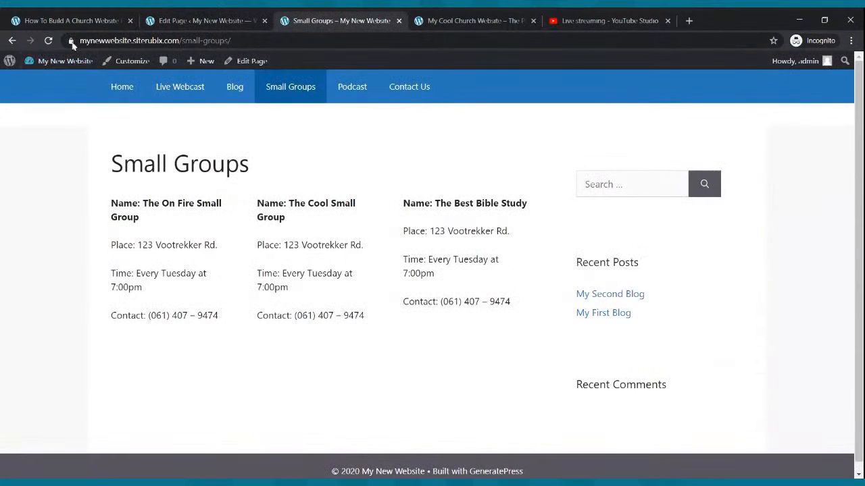
{"action": "left_click", "coordinate": [48, 40]}
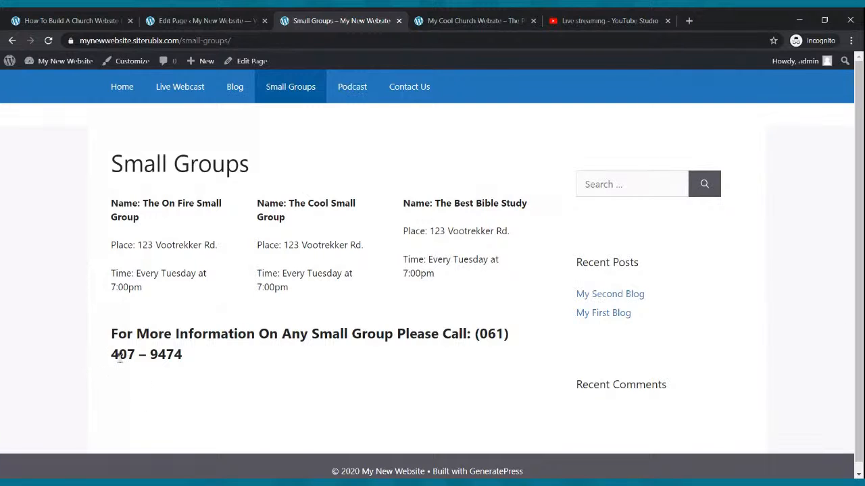
- Reduce the information line to size 20, update, recheck the live page, then go Home
{"action": "left_click", "coordinate": [248, 19]}
{"action": "triple_click", "coordinate": [567, 334]}
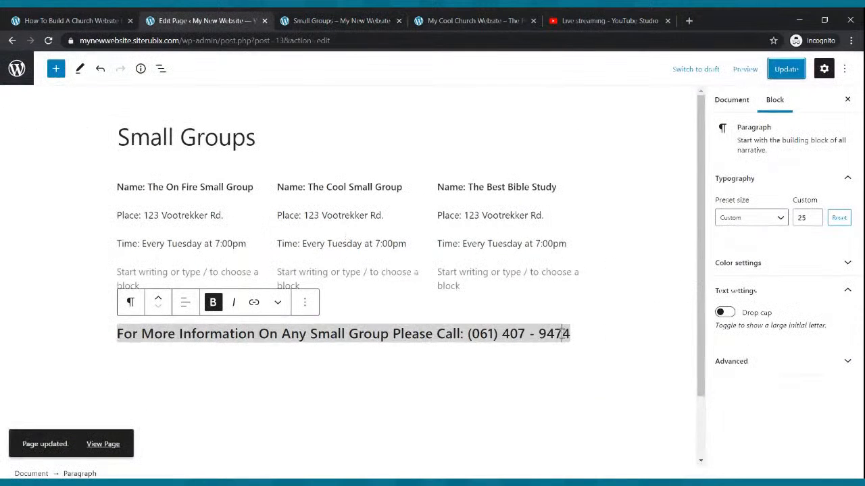
{"action": "left_click", "coordinate": [813, 221]}
{"action": "left_click", "coordinate": [814, 221]}
{"action": "left_click", "coordinate": [813, 221]}
{"action": "left_click", "coordinate": [813, 221]}
{"action": "left_click", "coordinate": [814, 221]}
{"action": "left_click", "coordinate": [786, 69]}
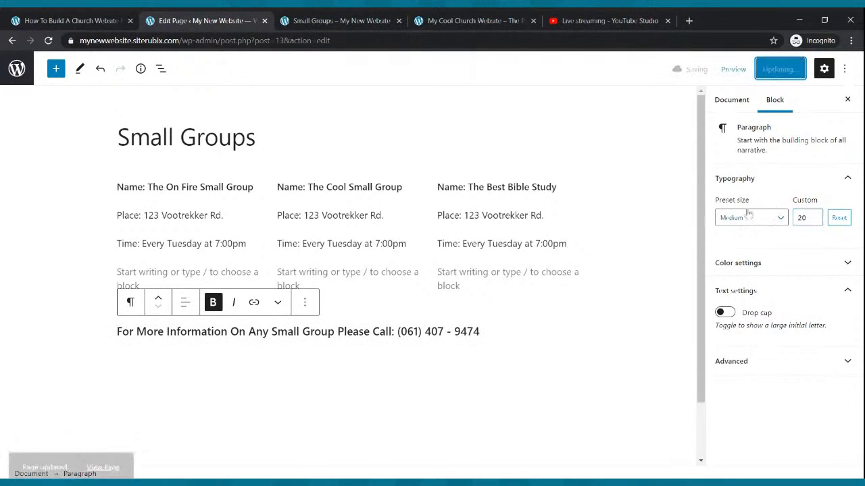
{"action": "left_click", "coordinate": [385, 19]}
{"action": "left_click", "coordinate": [48, 41]}
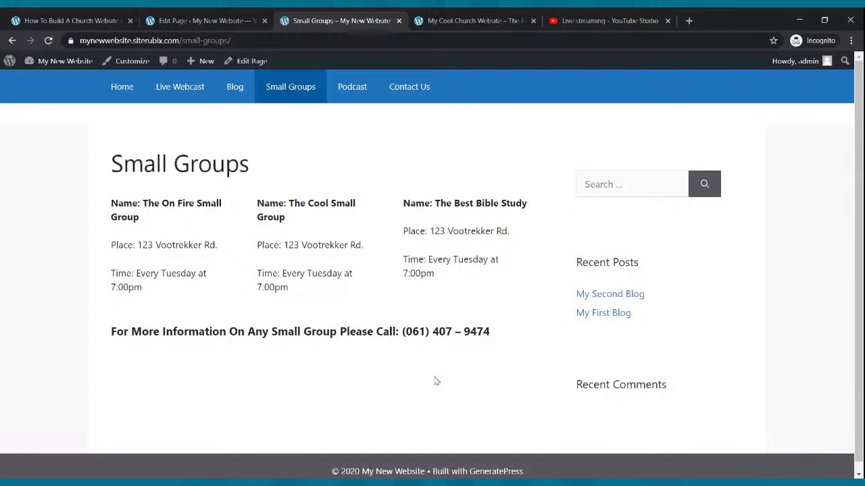
{"action": "left_click", "coordinate": [120, 93]}
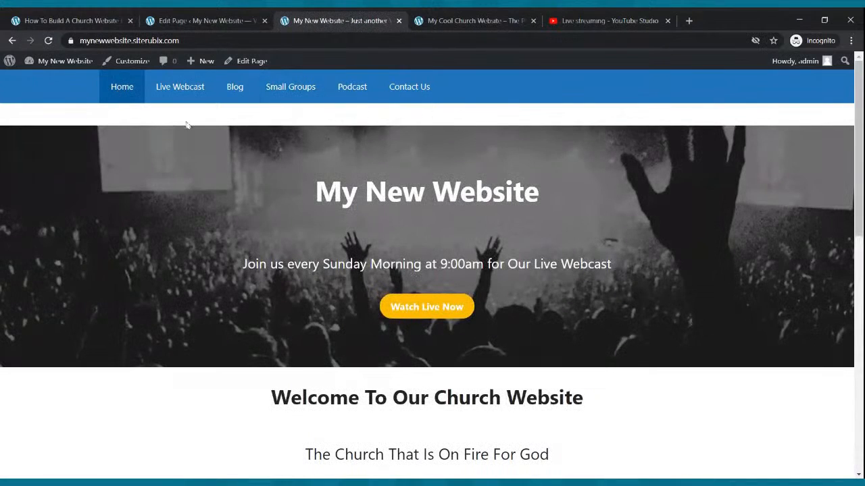
- Go from the Small Groups editor back to the All Pages list
{"action": "left_click", "coordinate": [181, 20]}
{"action": "left_click", "coordinate": [17, 64]}
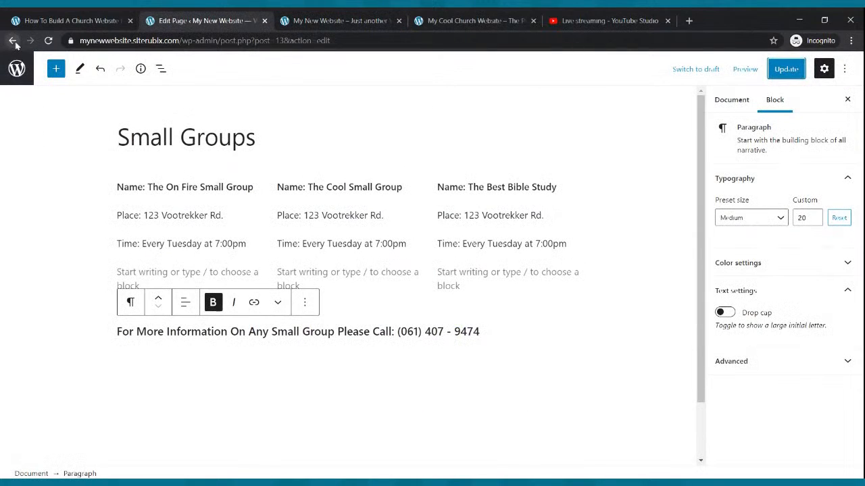
{"action": "mouse_move", "coordinate": [90, 133]}
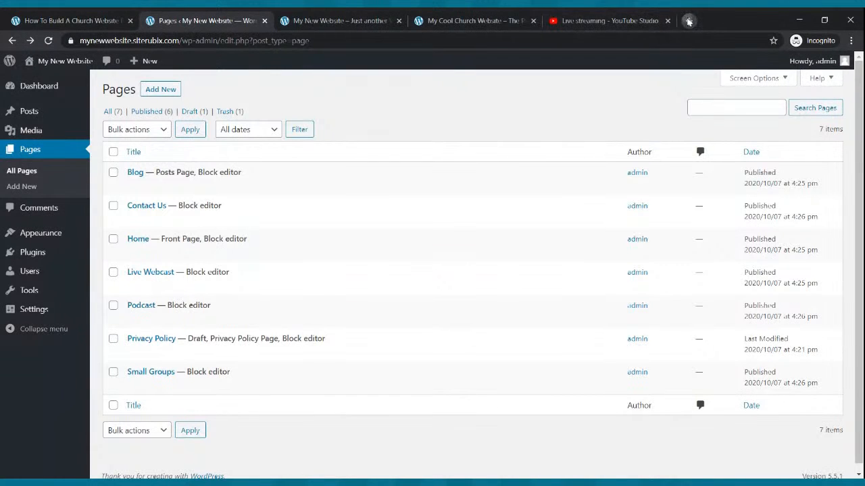
- Open Spreaker in a new tab, close the YouTube live tab, and sign in
{"action": "left_click", "coordinate": [688, 20]}
{"action": "type", "text": "spreaker.com"}
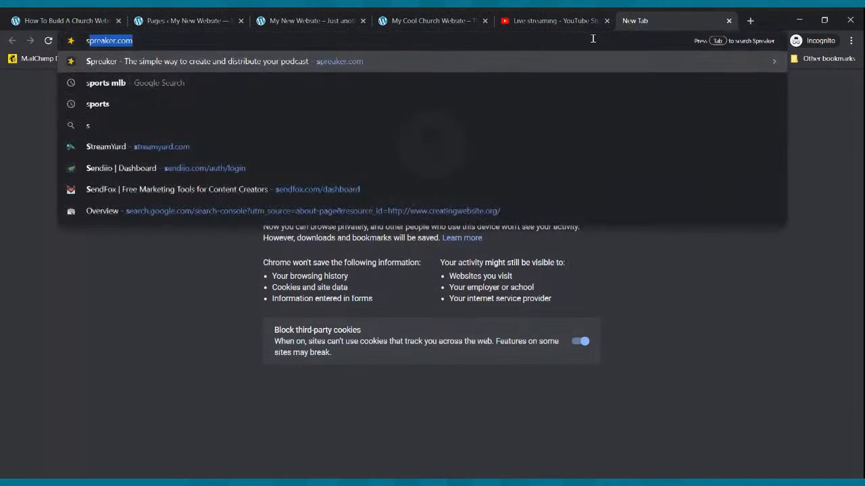
{"action": "key", "text": "Return"}
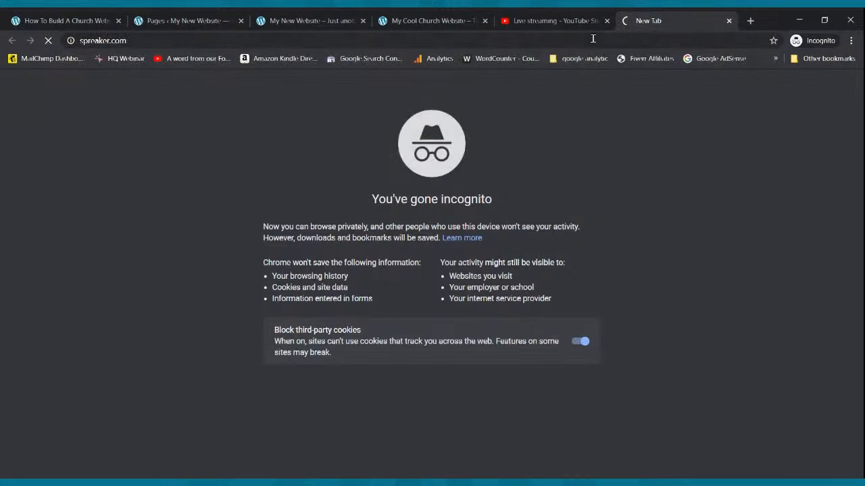
{"action": "left_click", "coordinate": [577, 24]}
{"action": "left_click", "coordinate": [607, 21]}
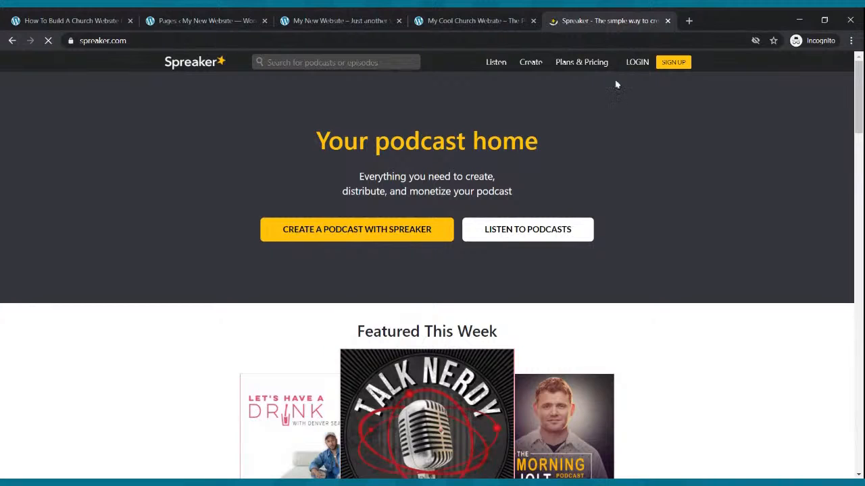
{"action": "left_click", "coordinate": [634, 63]}
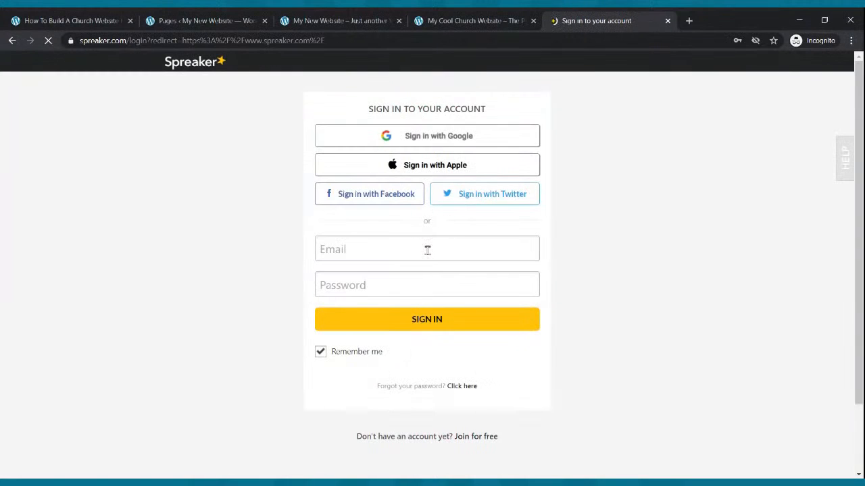
{"action": "left_click", "coordinate": [423, 266]}
{"action": "left_click", "coordinate": [405, 323]}
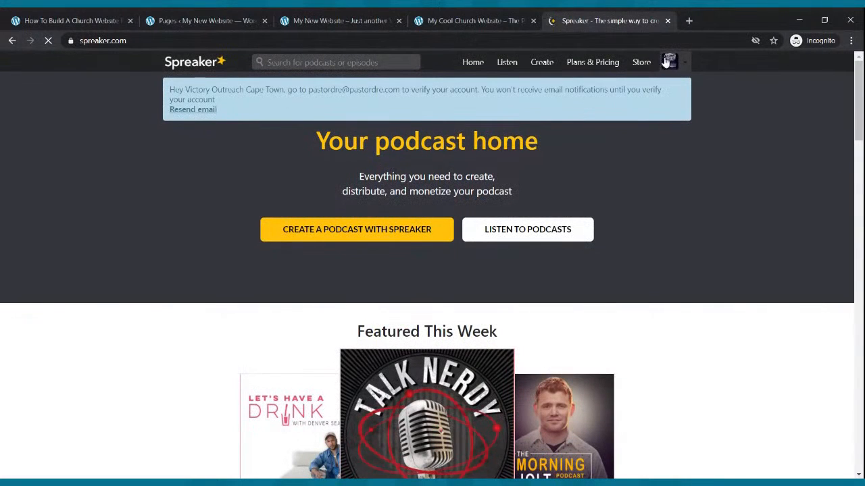
- Open the Rise Up Radio Segment RSS feed from the Spreaker dashboard and select its URL
{"action": "left_click", "coordinate": [685, 65]}
{"action": "left_click", "coordinate": [666, 104]}
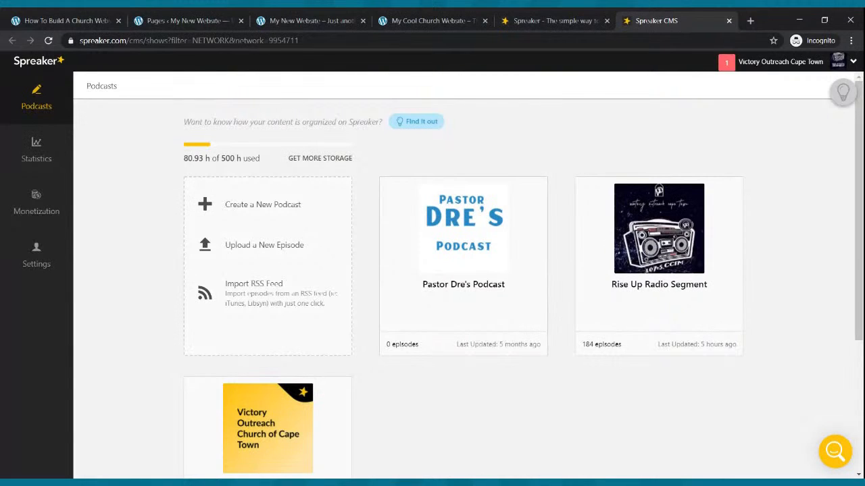
{"action": "mouse_move", "coordinate": [662, 264]}
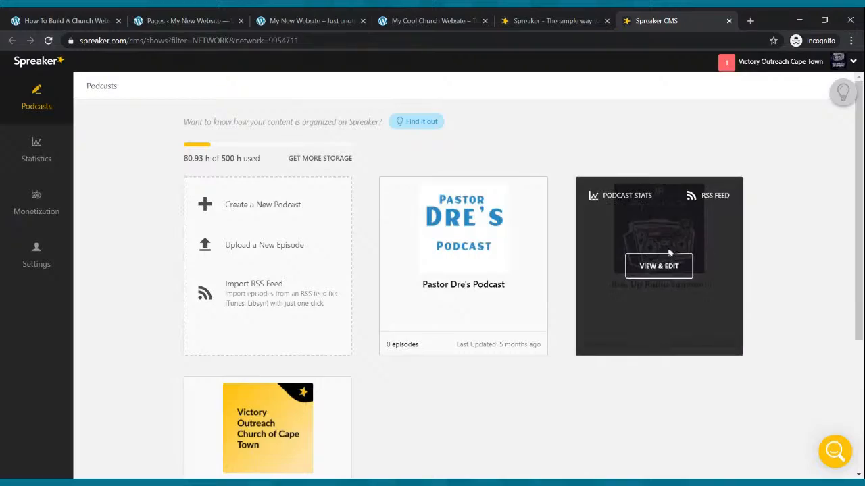
{"action": "left_click", "coordinate": [706, 197]}
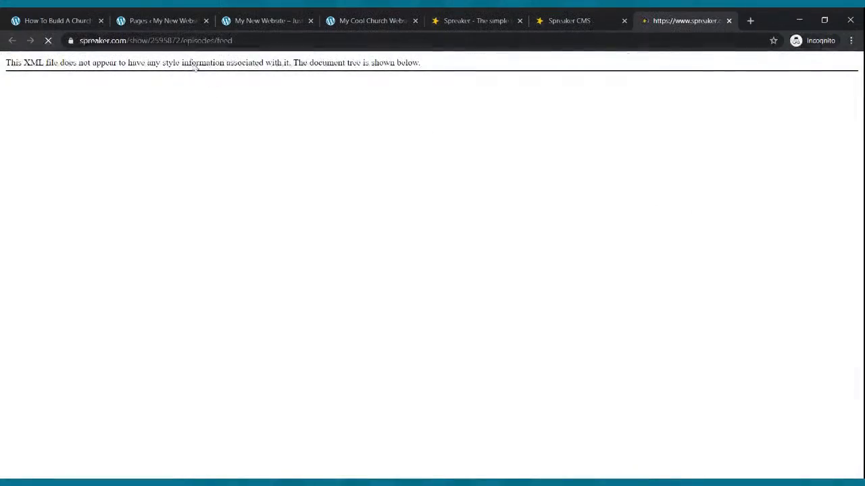
{"action": "left_click", "coordinate": [178, 40]}
{"action": "key", "text": "ctrl+c"}
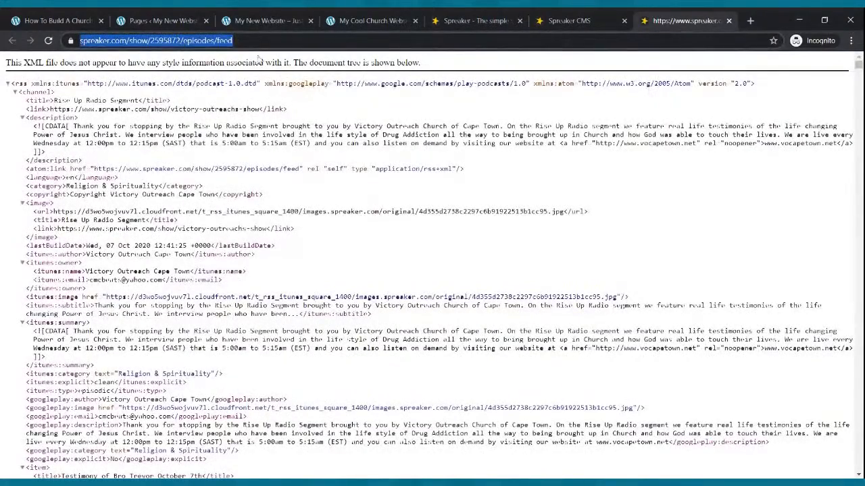
{"action": "left_click", "coordinate": [181, 20]}
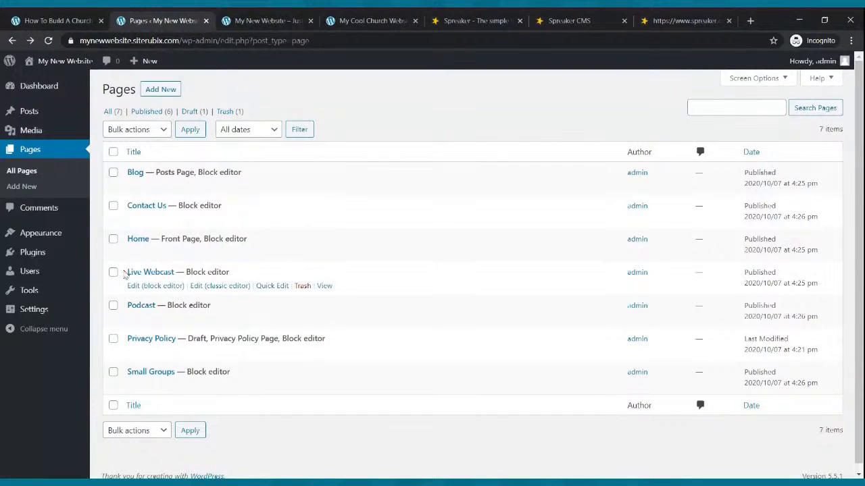
- Edit the Podcast page and type 'Welcome to our Podcast. We hope you enjoy it and or blessed.'
{"action": "mouse_move", "coordinate": [156, 310]}
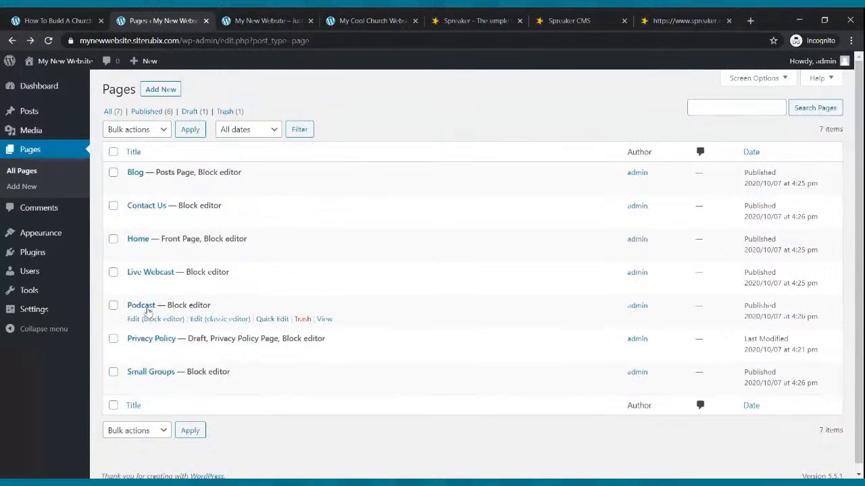
{"action": "left_click", "coordinate": [152, 321]}
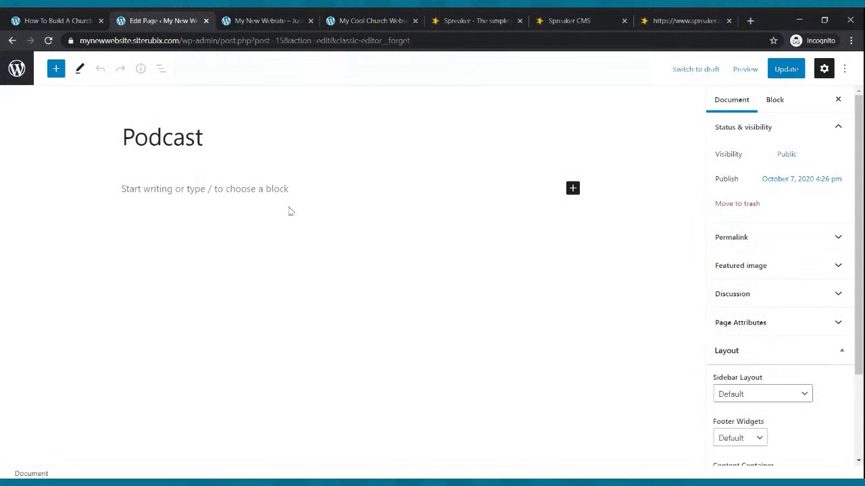
{"action": "left_click", "coordinate": [249, 187]}
{"action": "type", "text": "Weclome"}
{"action": "key", "text": "BackSpace"}
{"action": "key", "text": "BackSpace"}
{"action": "key", "text": "BackSpace"}
{"action": "key", "text": "BackSpace"}
{"action": "key", "text": "BackSpace"}
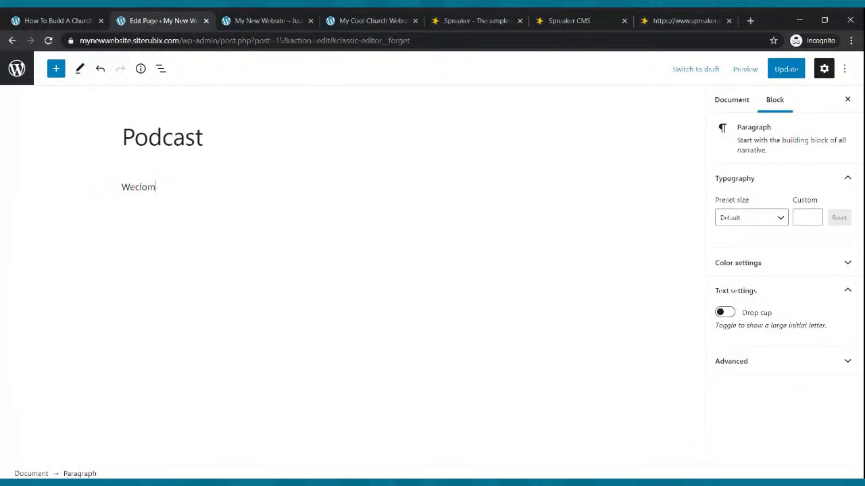
{"action": "type", "text": "ome to our Podcast. We"}
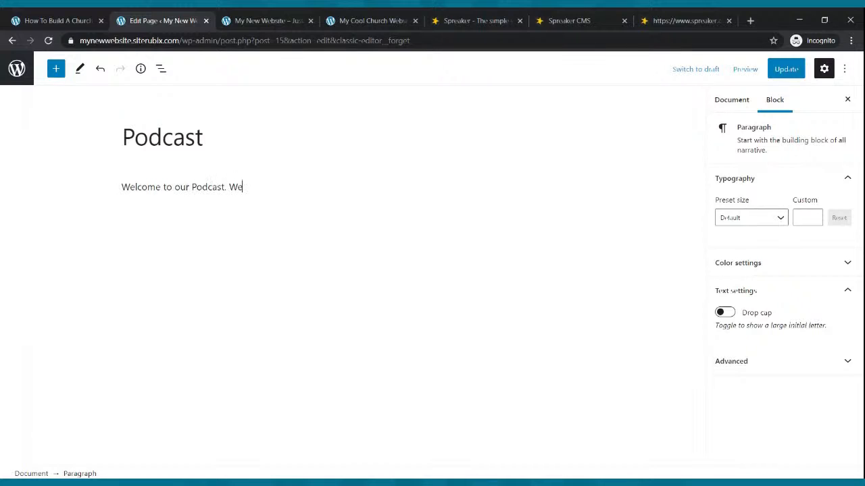
{"action": "type", "text": " hope you enjoy it and or blessed."}
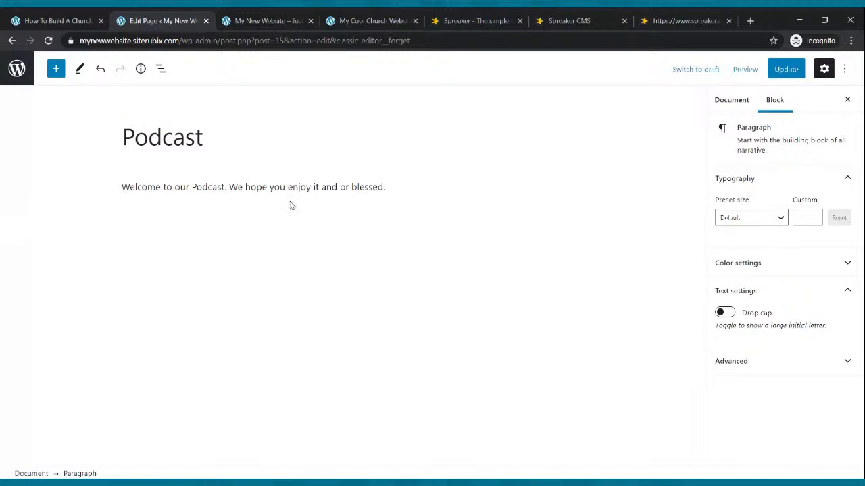
{"action": "key", "text": "Return"}
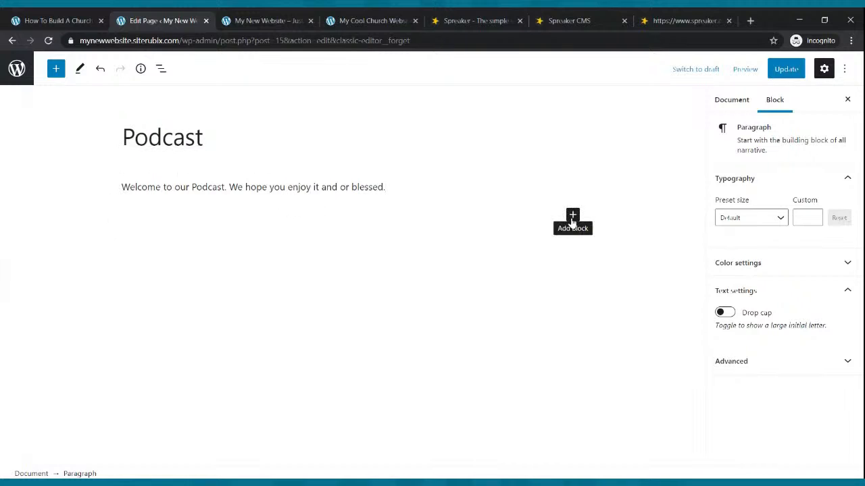
- Insert an RSS block using the pasted Spreaker feed URL and update the Podcast page
{"action": "left_click", "coordinate": [572, 216]}
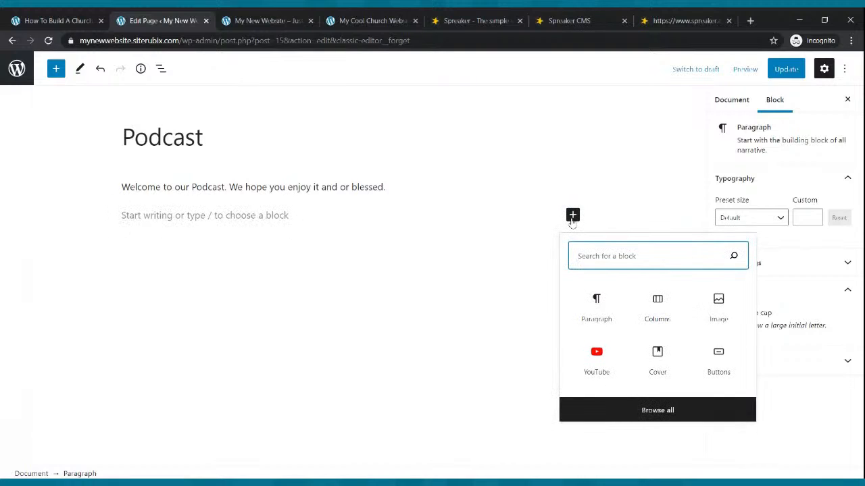
{"action": "type", "text": "rss"}
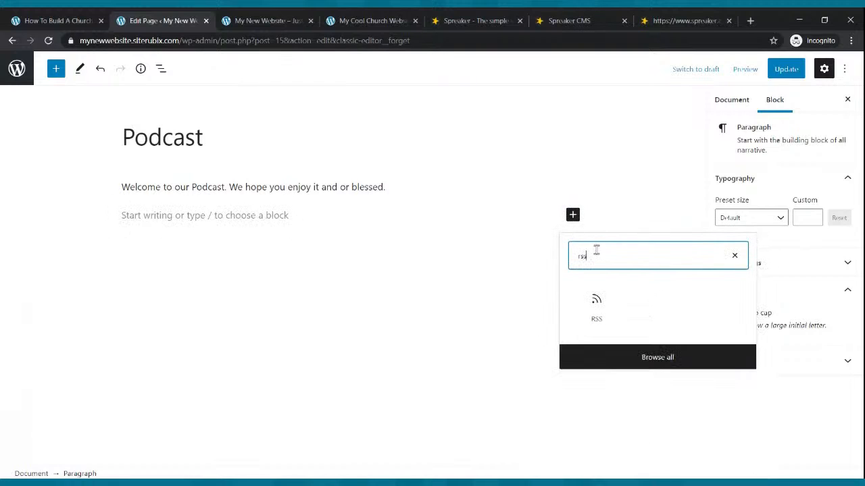
{"action": "left_click", "coordinate": [597, 310]}
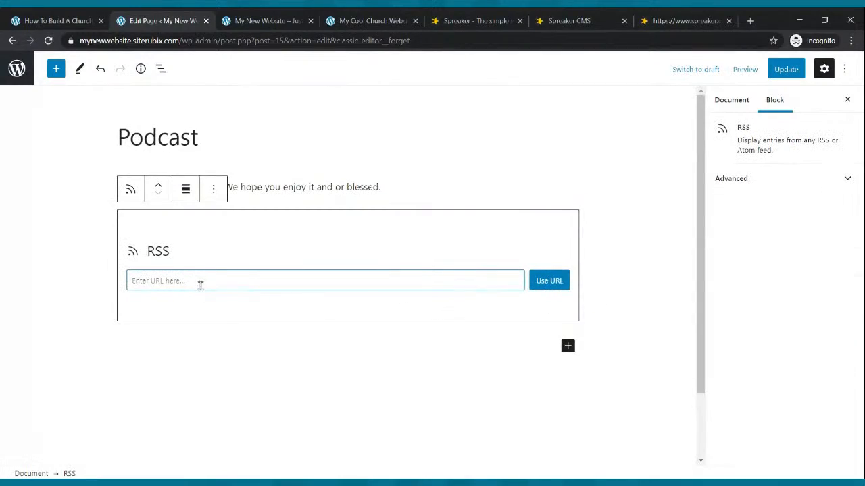
{"action": "left_click", "coordinate": [635, 16]}
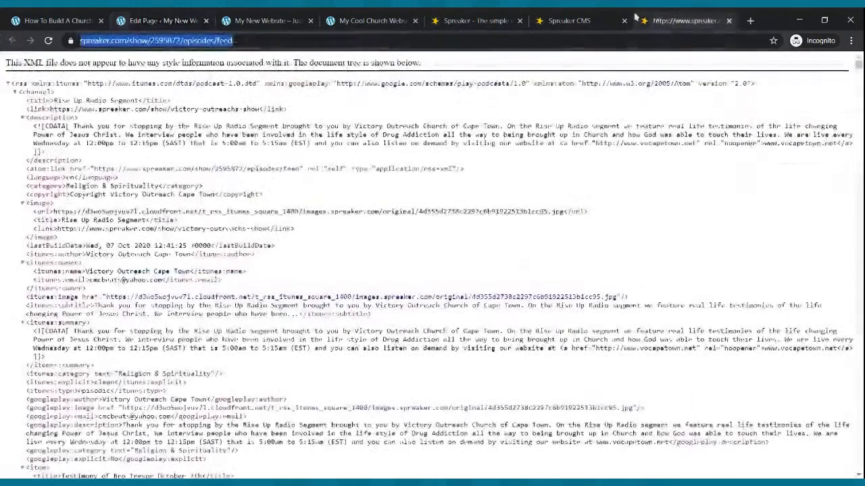
{"action": "left_click", "coordinate": [145, 21]}
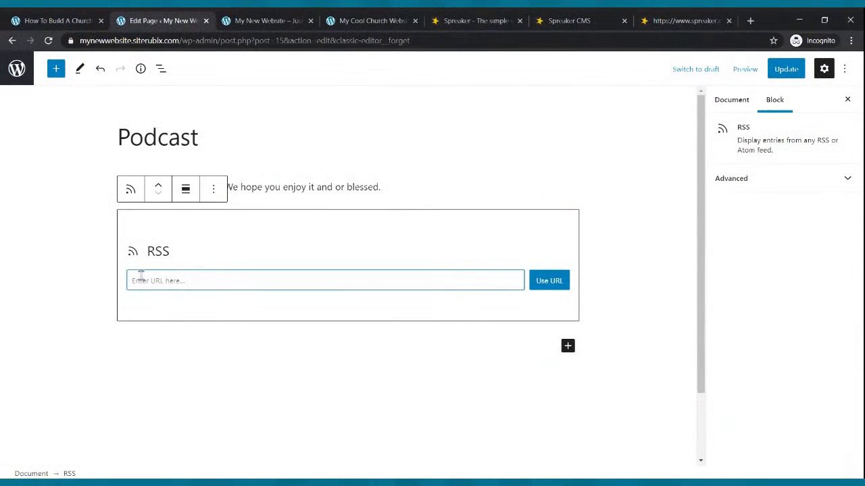
{"action": "key", "text": "ctrl+v"}
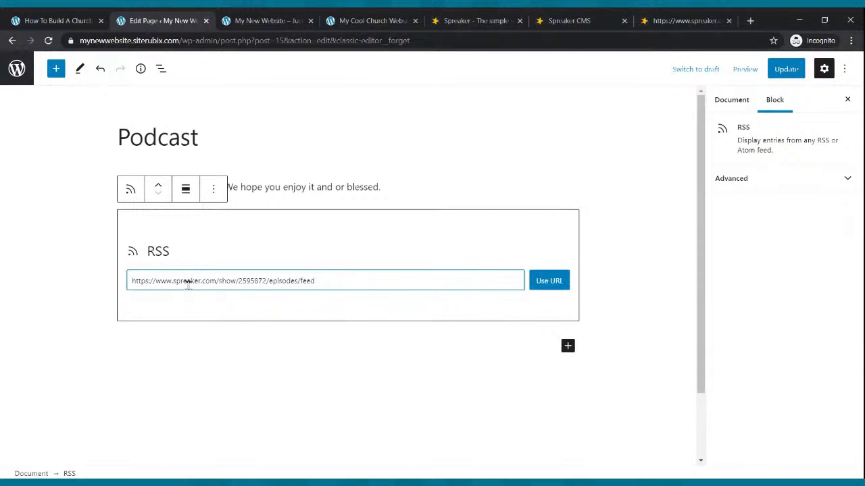
{"action": "left_click", "coordinate": [549, 281]}
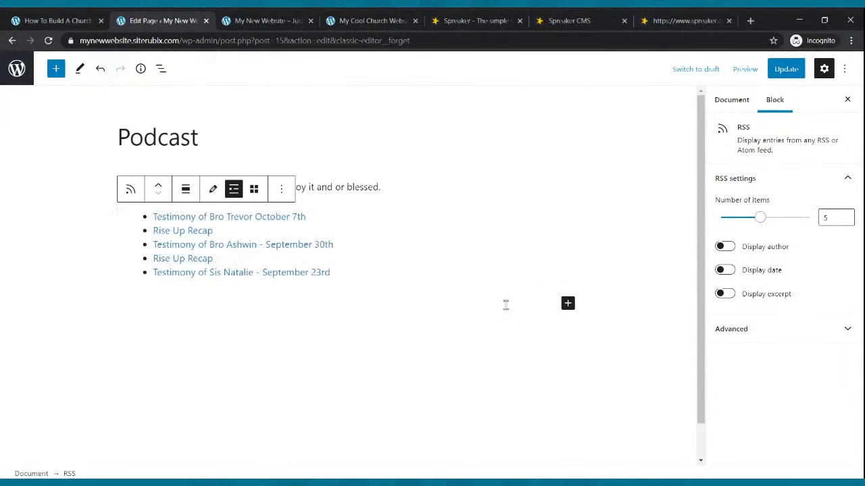
{"action": "left_click", "coordinate": [785, 69]}
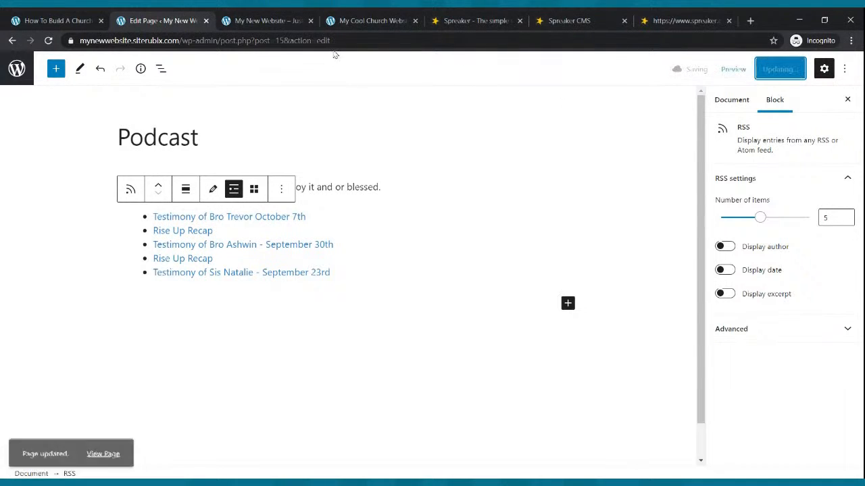
{"action": "left_click", "coordinate": [281, 21]}
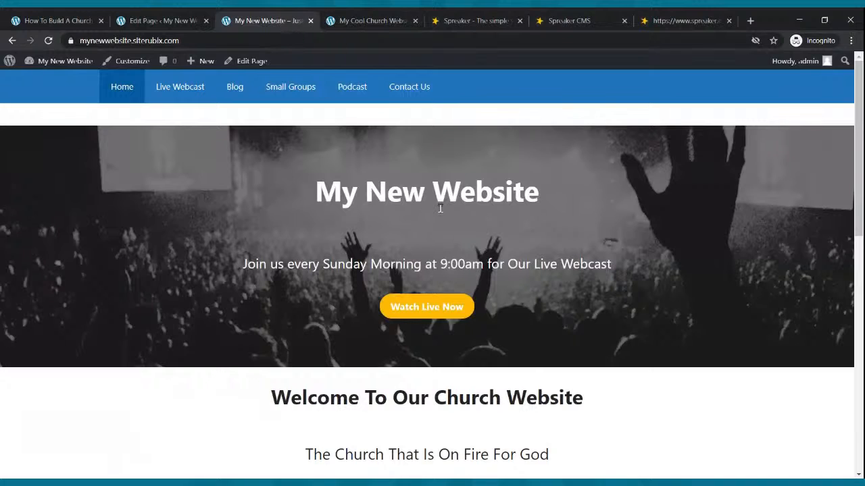
- View the five episodes on the live Podcast page, then return to the Spreaker dashboard
{"action": "left_click", "coordinate": [354, 89]}
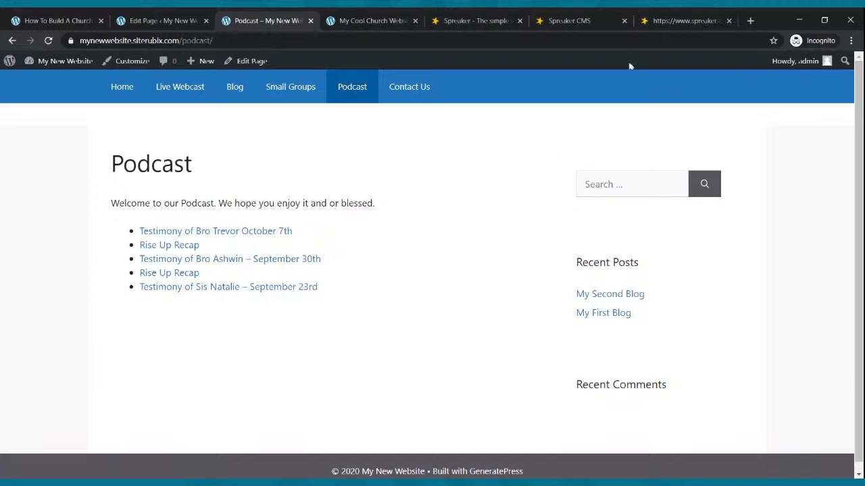
{"action": "left_click", "coordinate": [597, 16]}
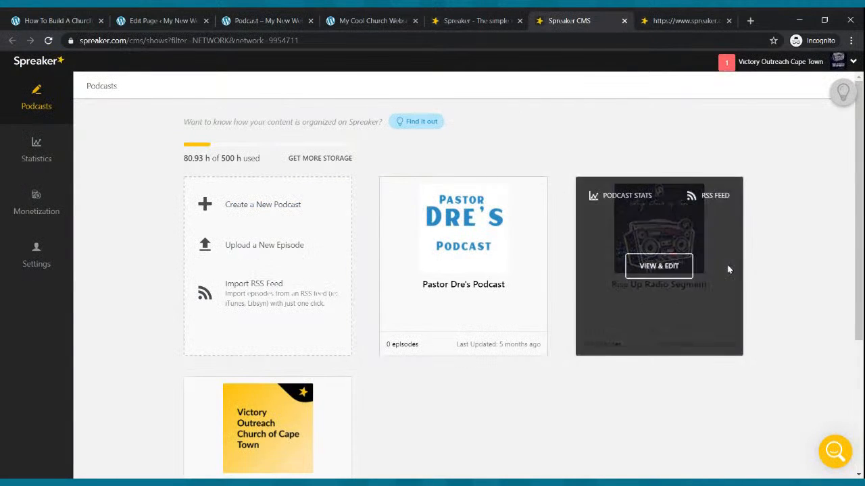
- Open the Rise Up Radio Segment dashboard in Spreaker and review its episode list
{"action": "left_click", "coordinate": [672, 270]}
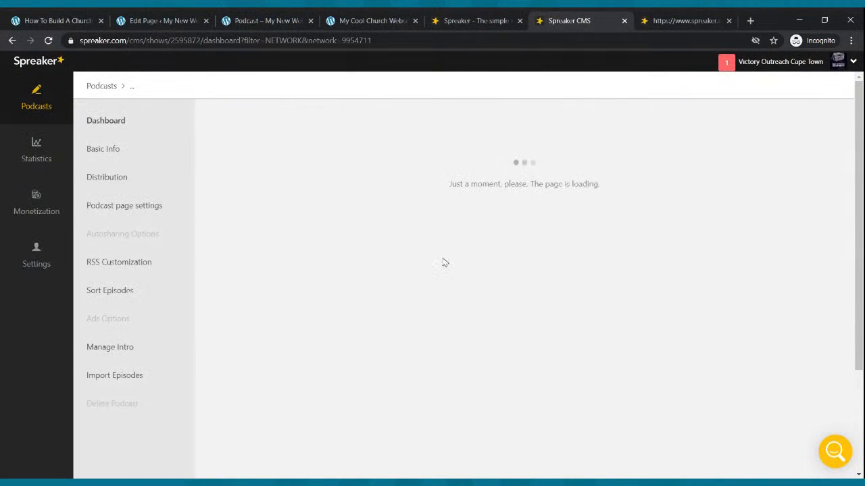
{"action": "scroll", "coordinate": [444, 263], "scroll_direction": "down", "scroll_amount": 5}
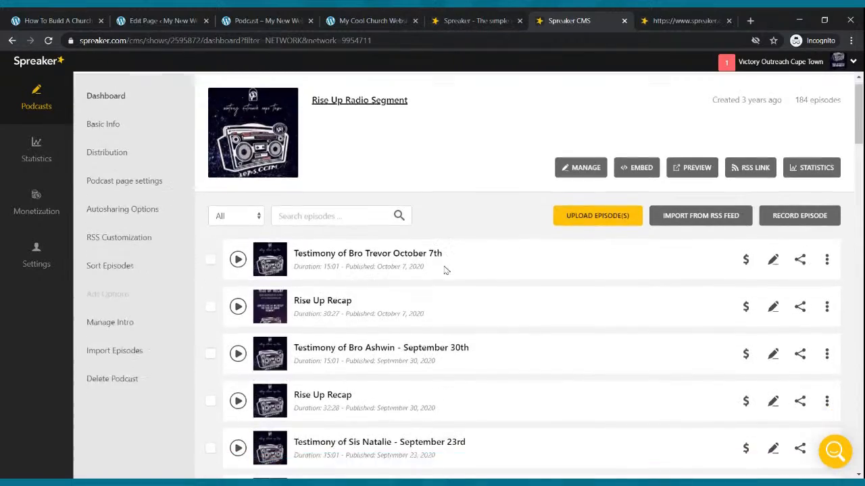
{"action": "scroll", "coordinate": [446, 270], "scroll_direction": "up", "scroll_amount": 3}
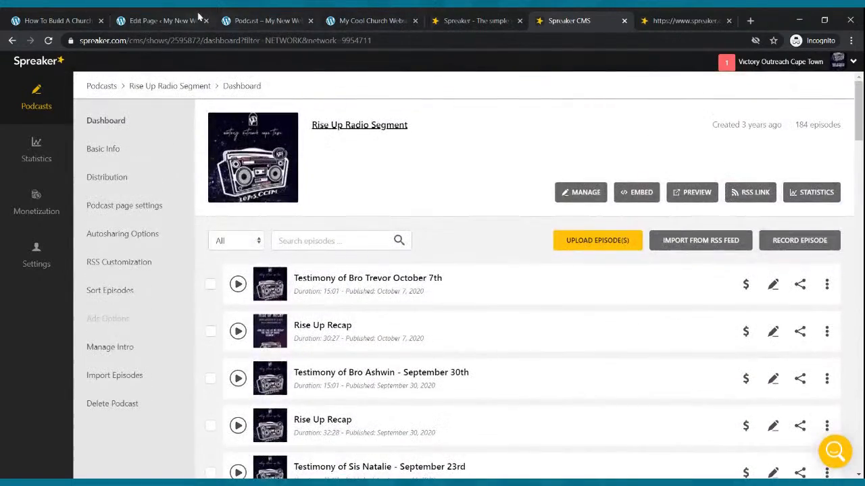
- Back on the live Podcast page, try the first testimony episode link, then go to the homepage
{"action": "left_click", "coordinate": [236, 21]}
{"action": "left_click", "coordinate": [223, 231]}
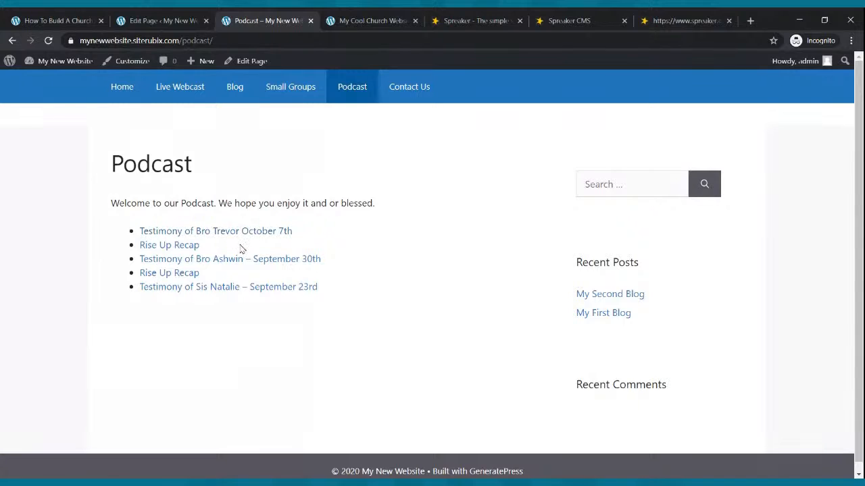
{"action": "left_click", "coordinate": [111, 90]}
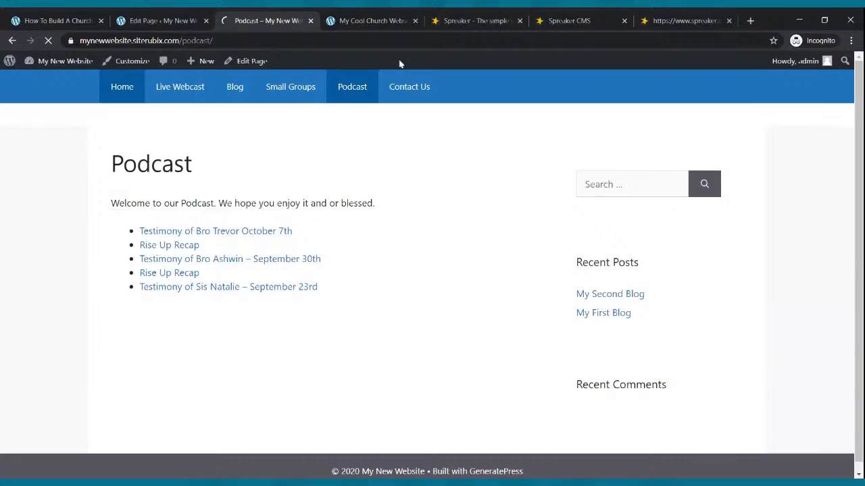
- Close the XML feed, Spreaker CMS and Spreaker tabs
{"action": "left_click", "coordinate": [676, 21]}
{"action": "left_click", "coordinate": [728, 21]}
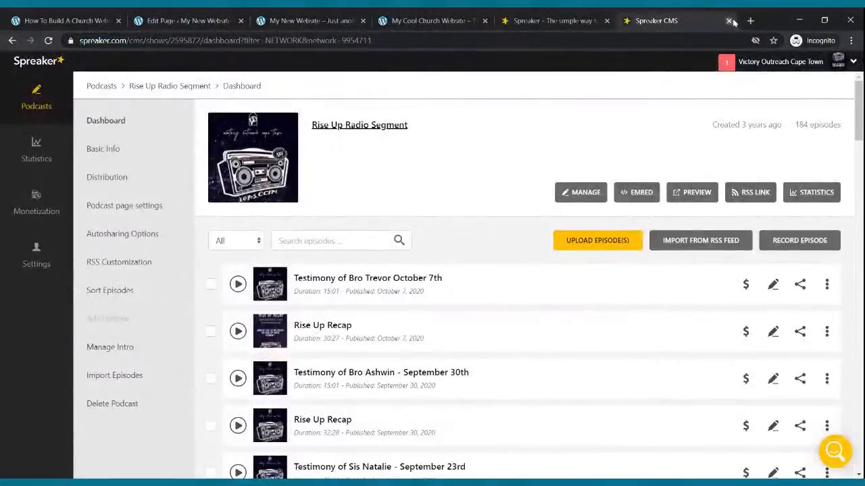
{"action": "left_click", "coordinate": [733, 21]}
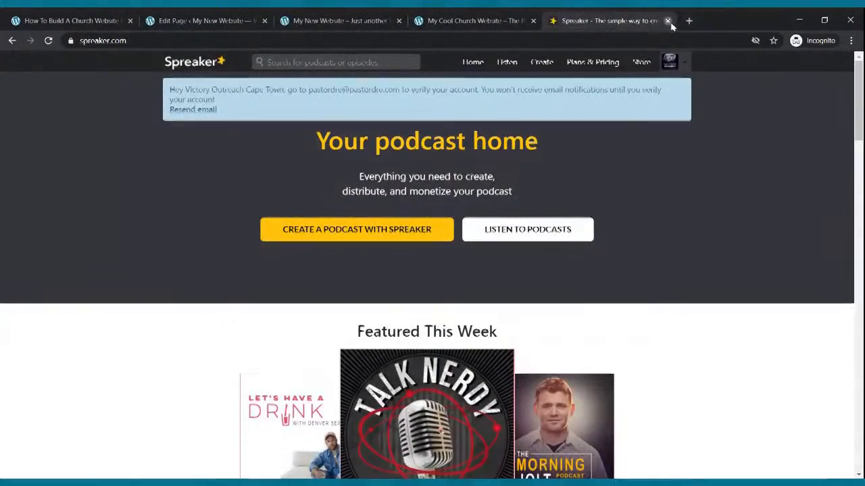
{"action": "left_click", "coordinate": [667, 21]}
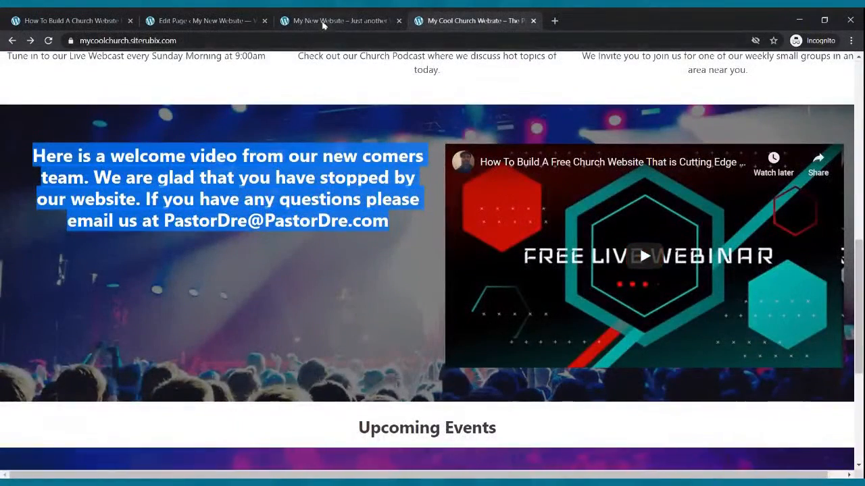
{"action": "scroll", "coordinate": [368, 122], "scroll_direction": "up", "scroll_amount": 5}
{"action": "scroll", "coordinate": [369, 120], "scroll_direction": "up", "scroll_amount": 3}
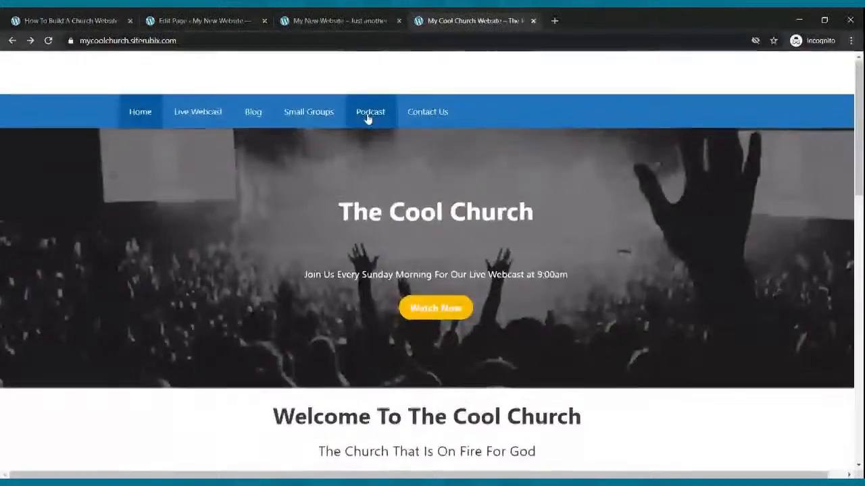
{"action": "scroll", "coordinate": [370, 116], "scroll_direction": "down", "scroll_amount": 10}
- Reload the My New Website homepage and scroll through it
{"action": "left_click", "coordinate": [354, 20]}
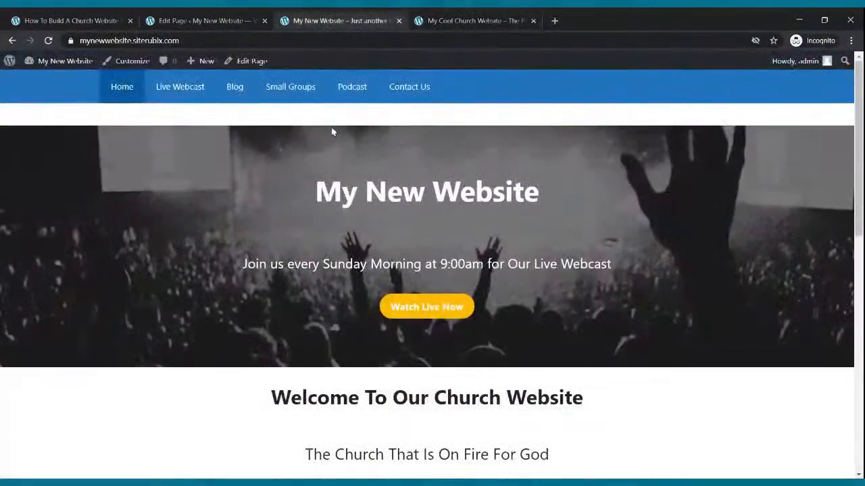
{"action": "left_click", "coordinate": [117, 92]}
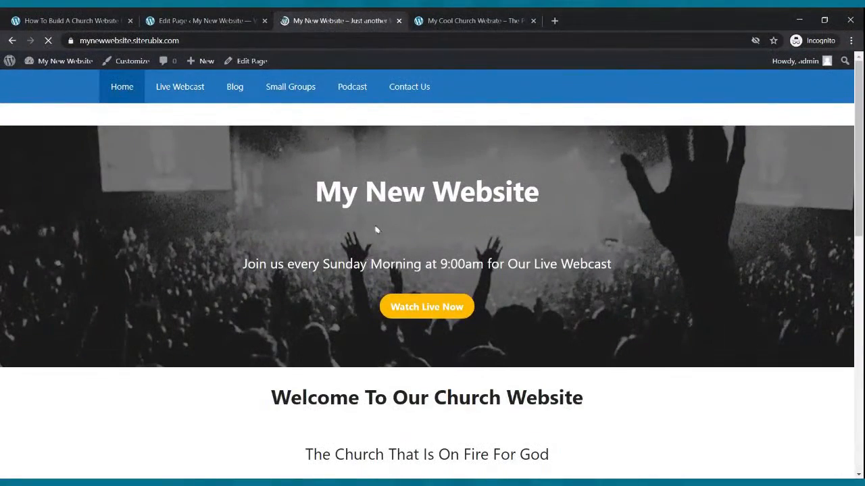
{"action": "scroll", "coordinate": [385, 216], "scroll_direction": "down", "scroll_amount": 5}
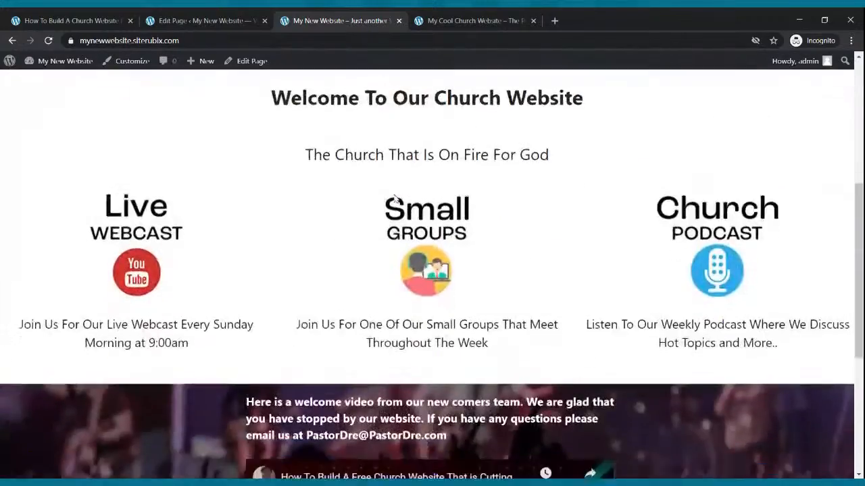
{"action": "scroll", "coordinate": [392, 197], "scroll_direction": "down", "scroll_amount": 4}
{"action": "scroll", "coordinate": [392, 196], "scroll_direction": "up", "scroll_amount": 10}
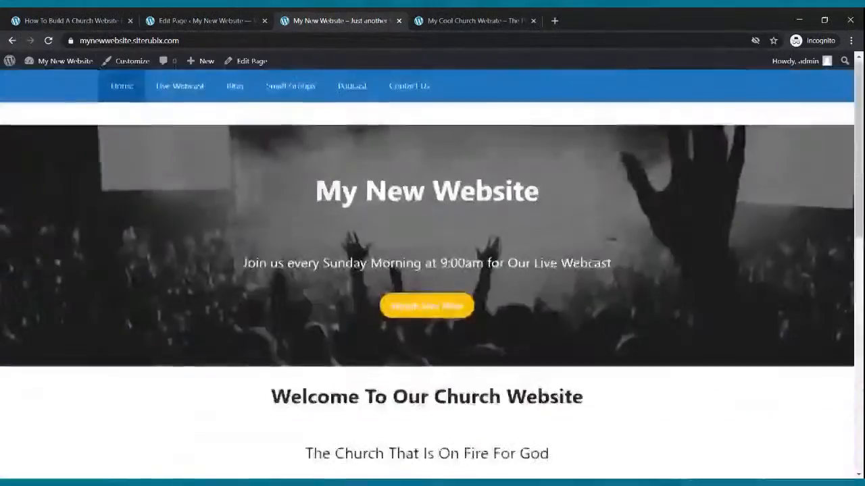
- Return to the Podcast page editor tab
{"action": "left_click", "coordinate": [197, 20]}
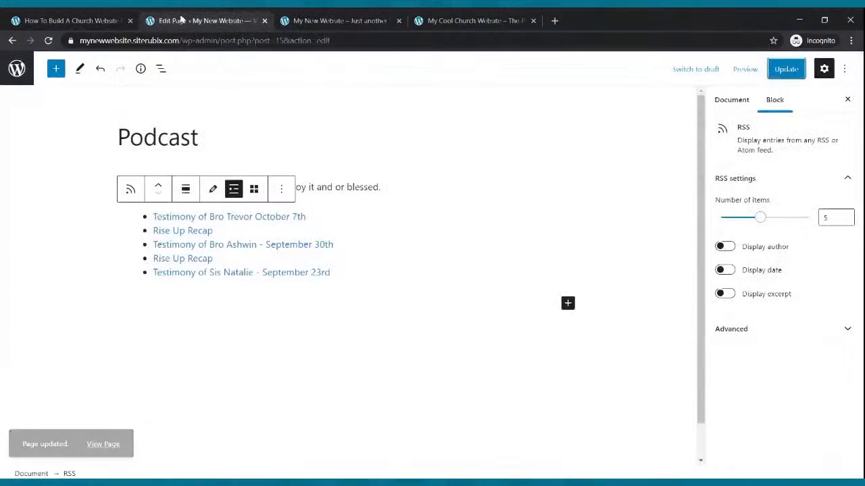
{"action": "left_click", "coordinate": [79, 19]}
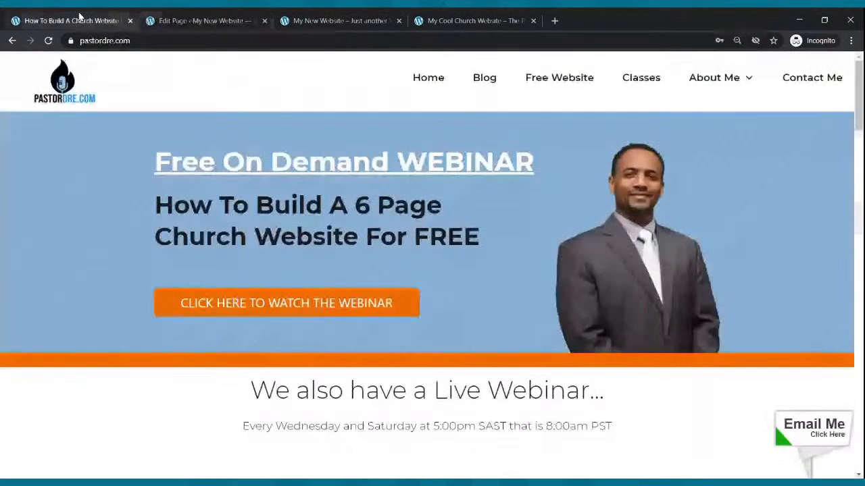
{"action": "left_click", "coordinate": [169, 19]}
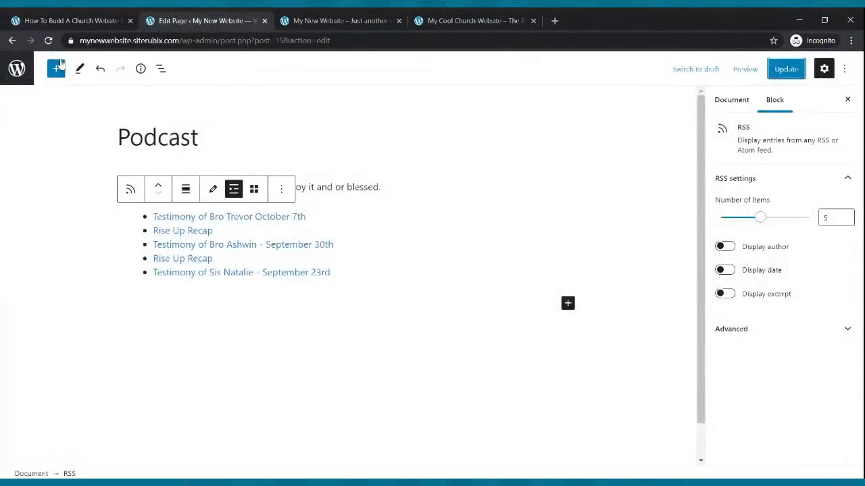
- Go back to All Pages and open the Contact Us page in the block editor
{"action": "left_click", "coordinate": [13, 42]}
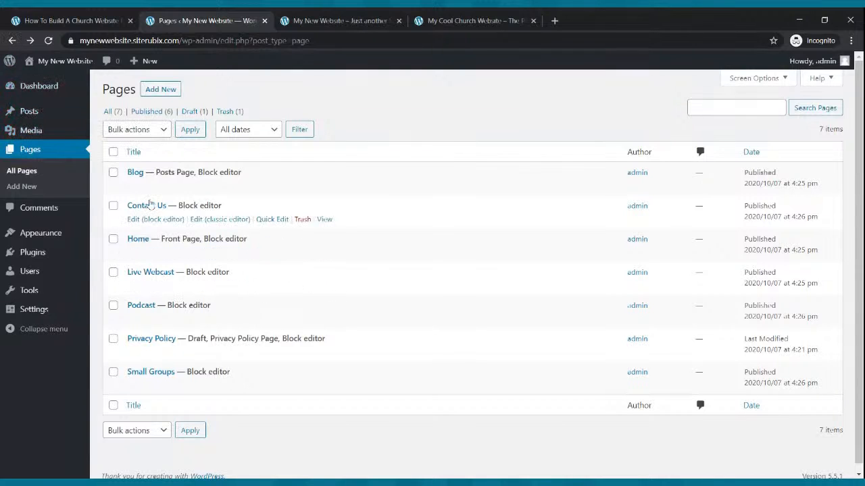
{"action": "left_click", "coordinate": [143, 221]}
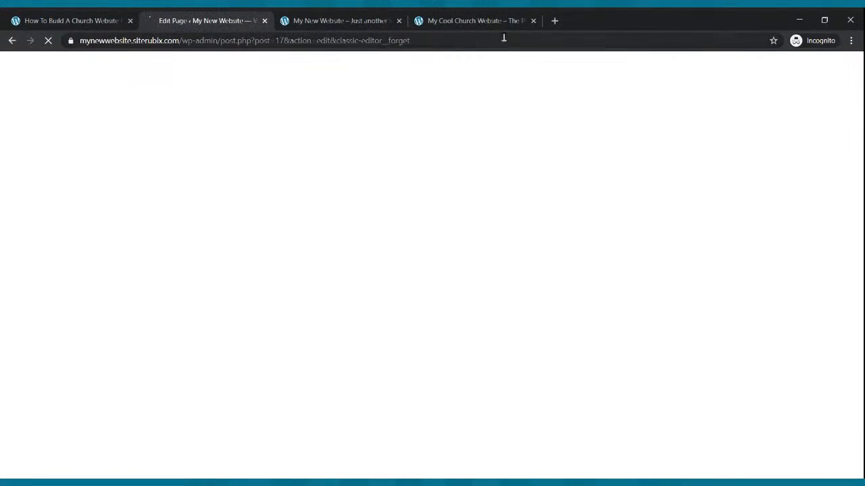
{"action": "left_click", "coordinate": [554, 21]}
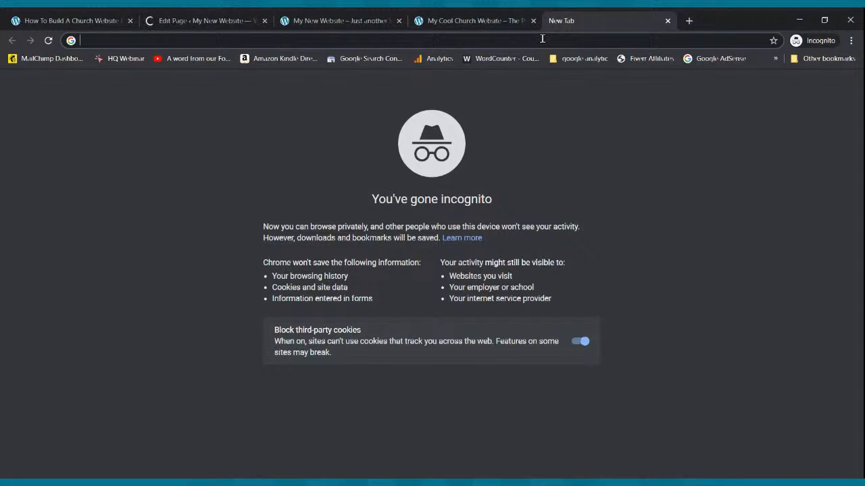
- Go to jotform.com and browse its Pricing page
{"action": "type", "text": "j"}
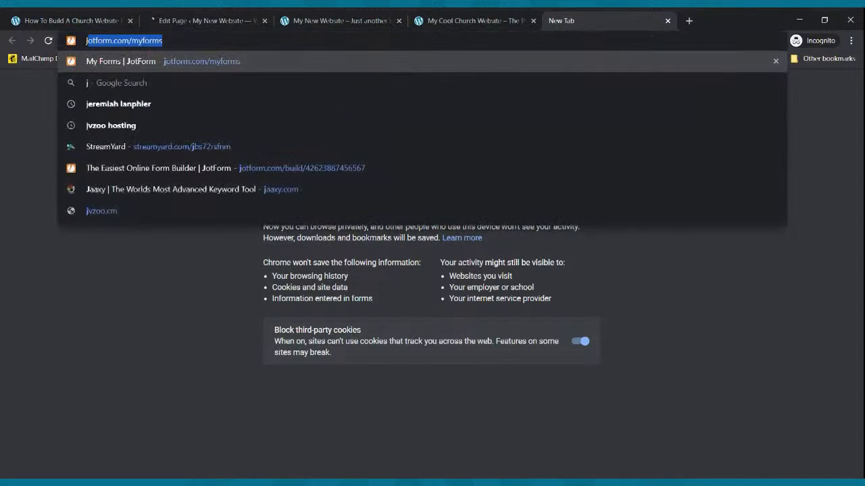
{"action": "type", "text": "otform.co"}
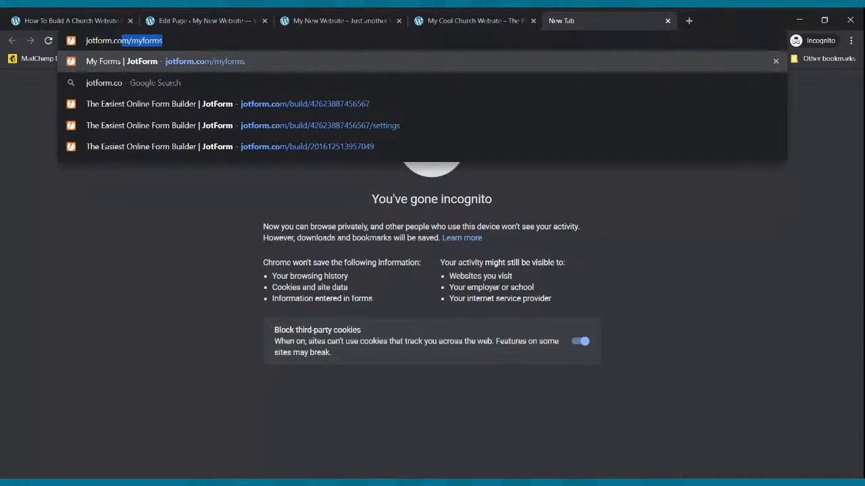
{"action": "key", "text": "Return"}
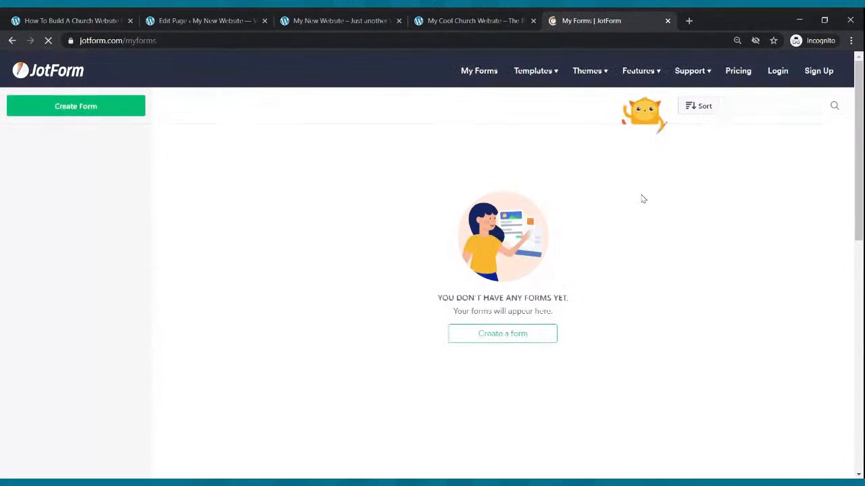
{"action": "left_click", "coordinate": [739, 71]}
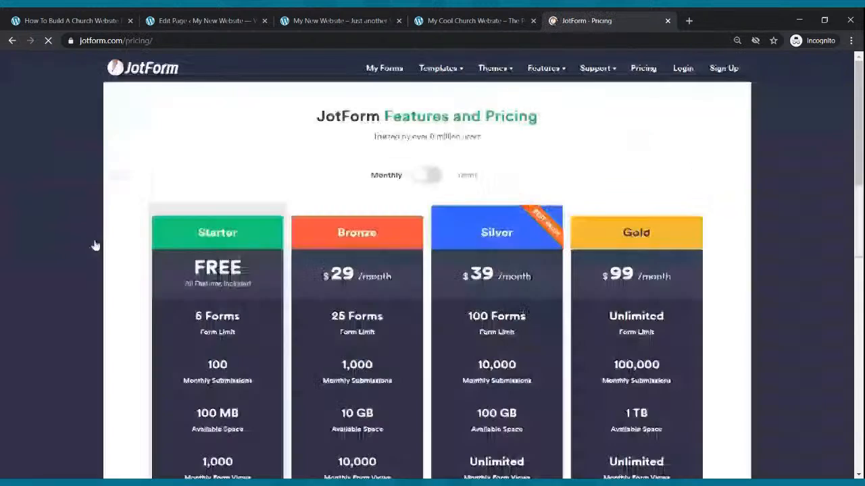
{"action": "scroll", "coordinate": [186, 318], "scroll_direction": "down", "scroll_amount": 2}
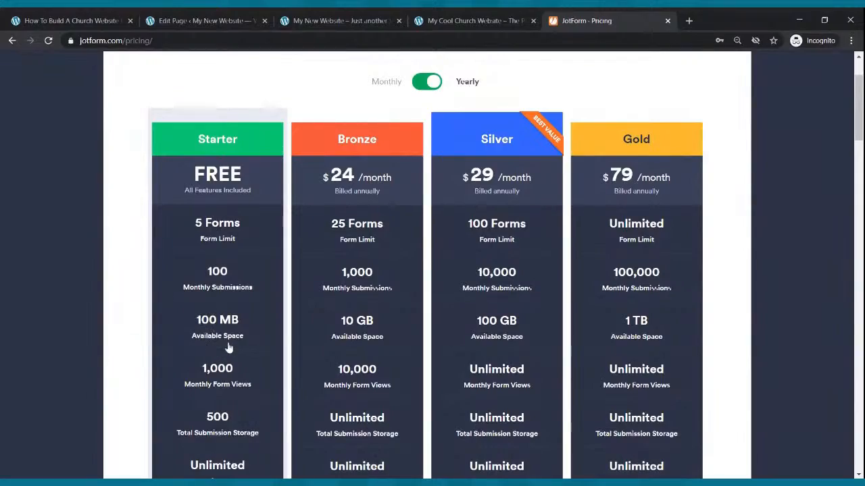
{"action": "scroll", "coordinate": [236, 340], "scroll_direction": "down", "scroll_amount": 2}
{"action": "scroll", "coordinate": [236, 339], "scroll_direction": "up", "scroll_amount": 4}
{"action": "scroll", "coordinate": [237, 338], "scroll_direction": "down", "scroll_amount": 2}
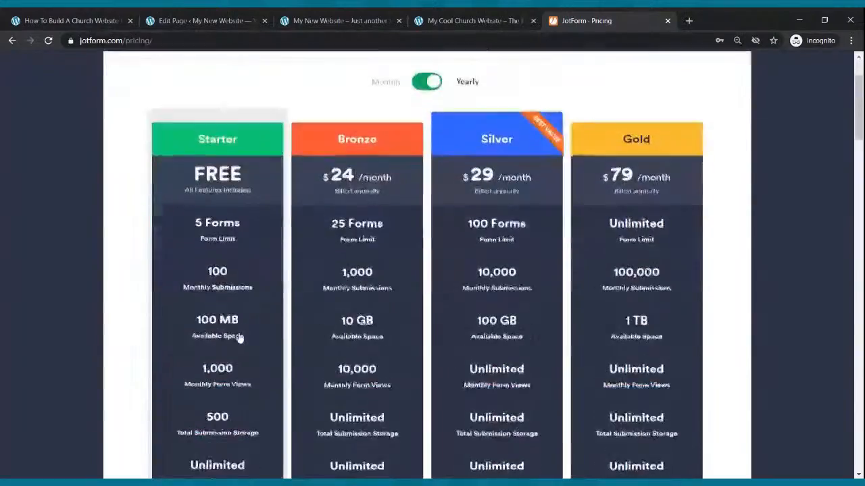
{"action": "scroll", "coordinate": [237, 338], "scroll_direction": "down", "scroll_amount": 5}
{"action": "scroll", "coordinate": [201, 276], "scroll_direction": "up", "scroll_amount": 5}
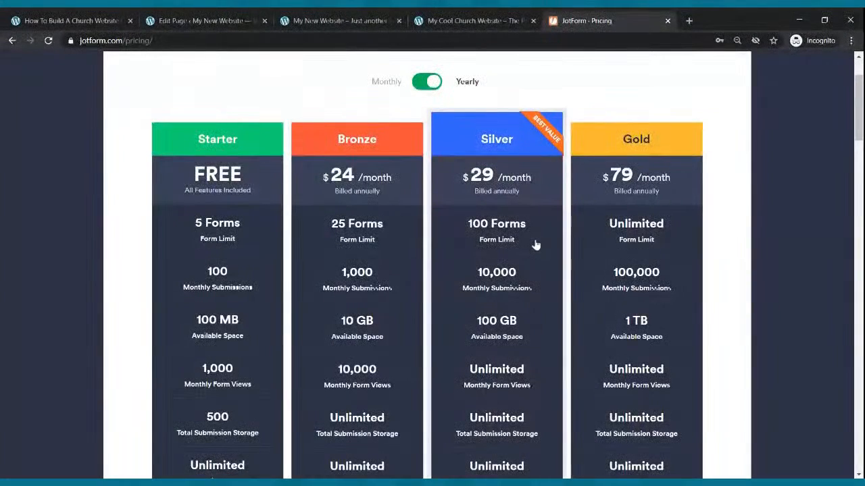
{"action": "scroll", "coordinate": [530, 197], "scroll_direction": "up", "scroll_amount": 1}
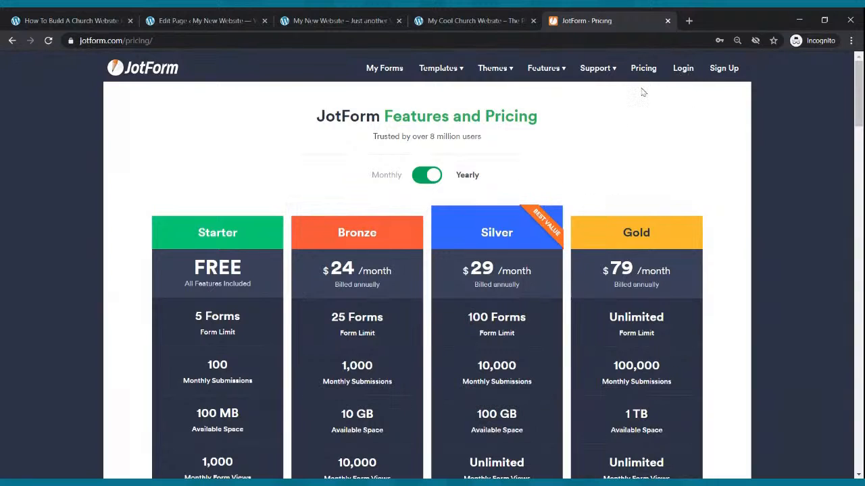
- Log in to JotForm with the saved credentials and open the Contact Us form from My Forms
{"action": "left_click", "coordinate": [683, 70]}
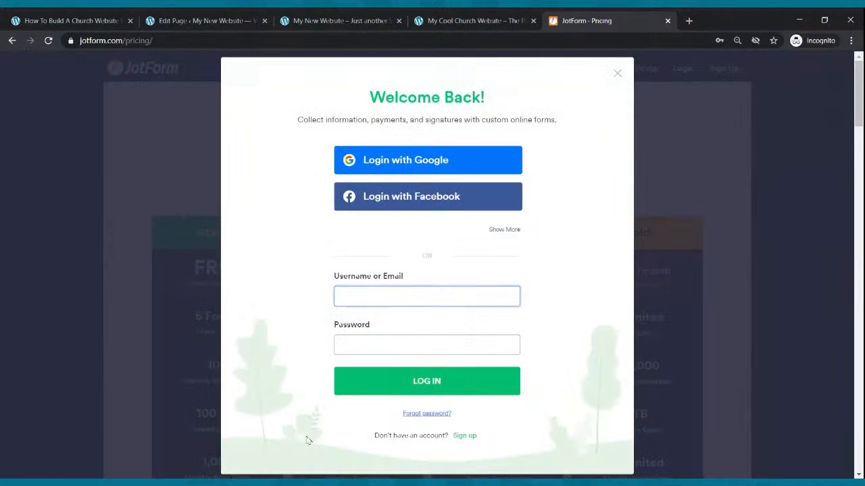
{"action": "left_click", "coordinate": [383, 293]}
{"action": "left_click", "coordinate": [373, 307]}
{"action": "left_click", "coordinate": [372, 380]}
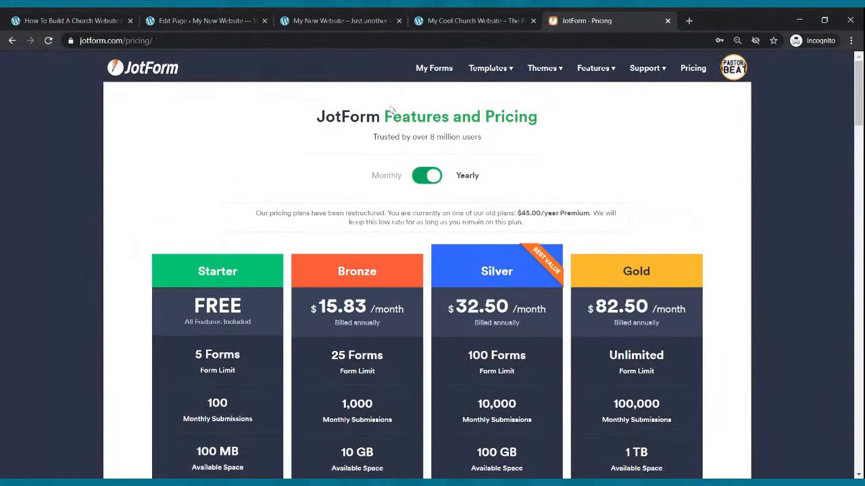
{"action": "left_click", "coordinate": [435, 71]}
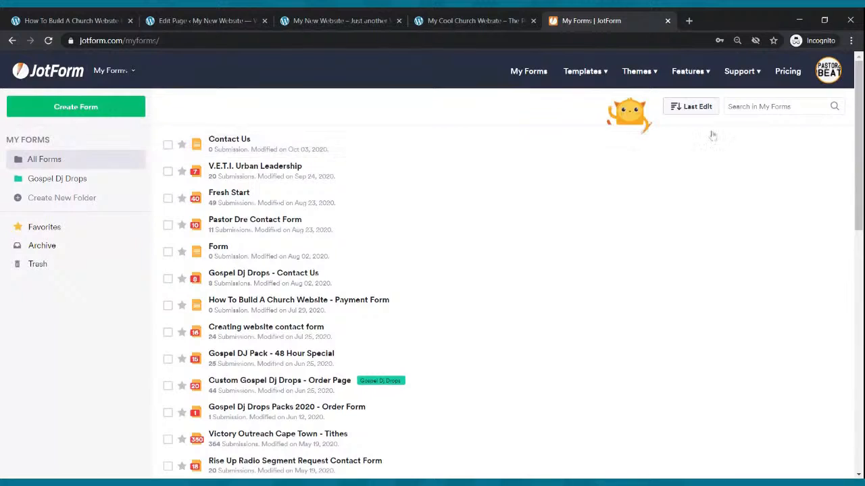
{"action": "left_click", "coordinate": [746, 146]}
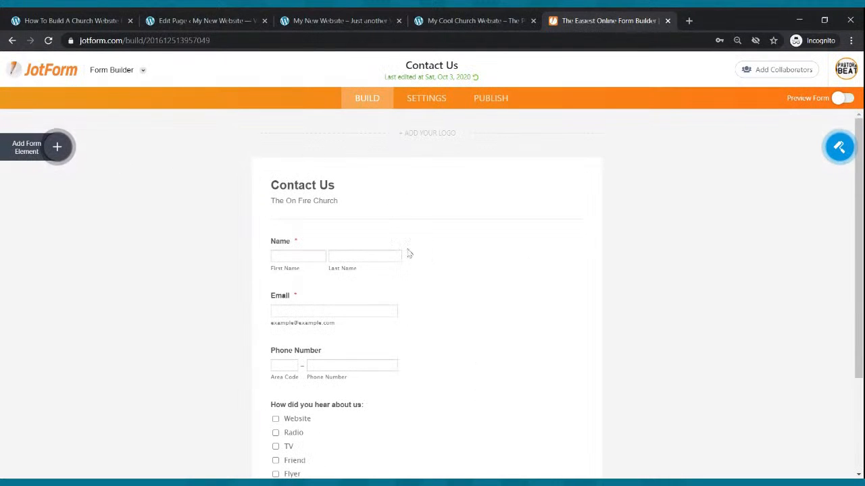
- Test-drag Full Name and Email elements into the Contact Us form, then delete both
{"action": "left_click", "coordinate": [32, 154]}
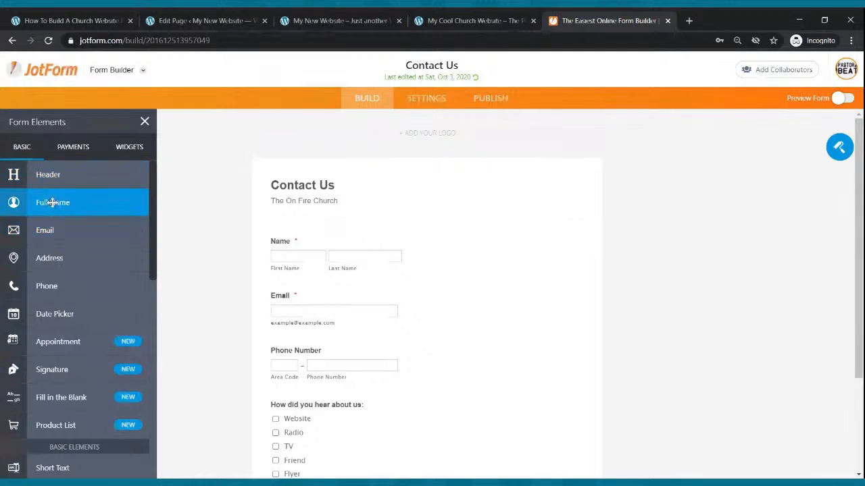
{"action": "left_click_drag", "start_coordinate": [53, 202], "coordinate": [319, 234]}
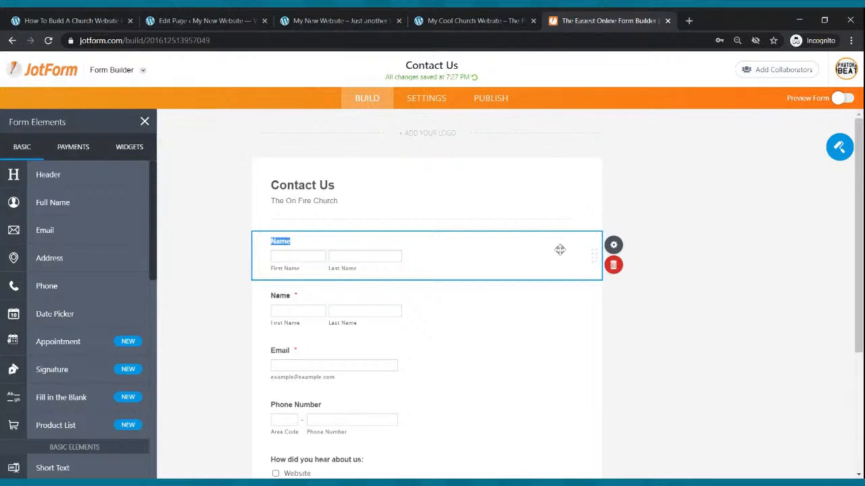
{"action": "left_click", "coordinate": [615, 265]}
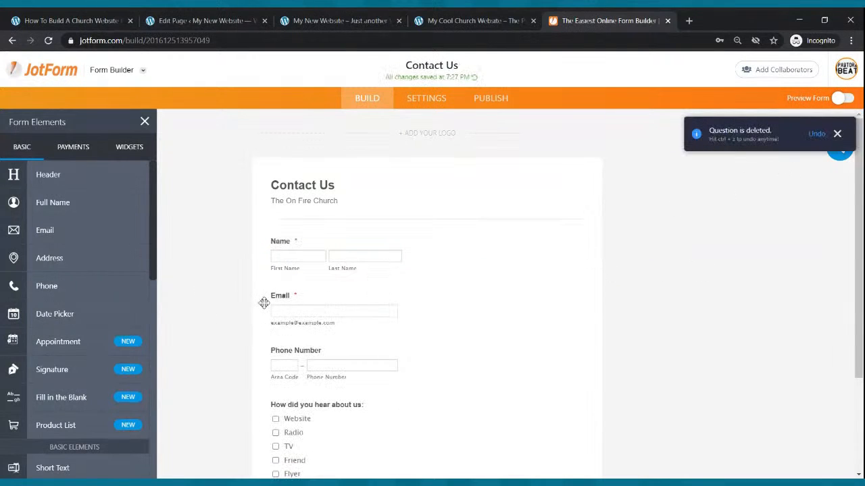
{"action": "left_click_drag", "start_coordinate": [61, 230], "coordinate": [340, 331]}
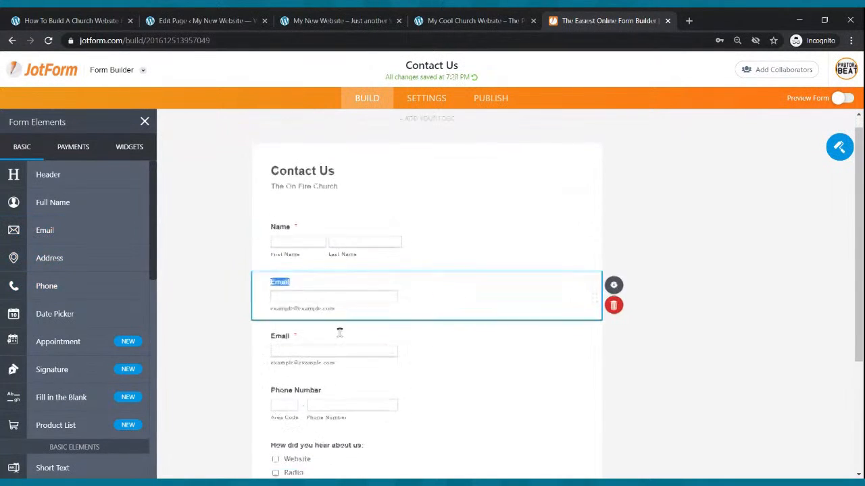
{"action": "left_click", "coordinate": [613, 304]}
{"action": "scroll", "coordinate": [296, 253], "scroll_direction": "down", "scroll_amount": 2}
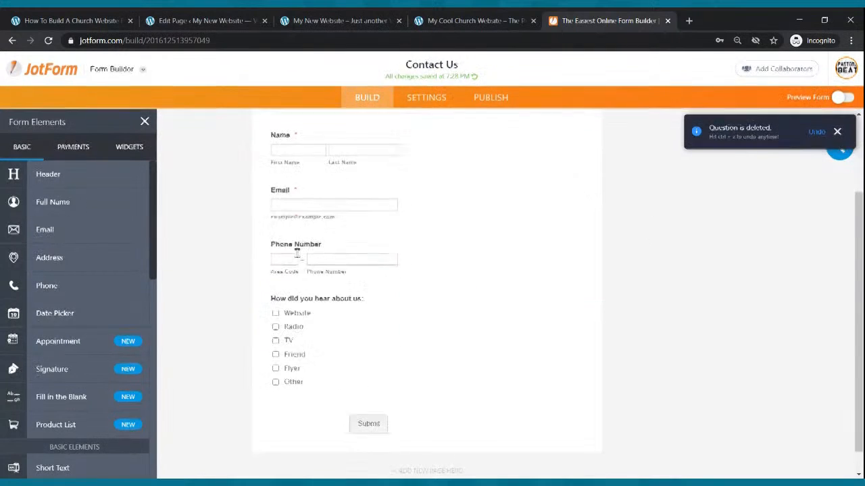
{"action": "scroll", "coordinate": [70, 246], "scroll_direction": "down", "scroll_amount": 3}
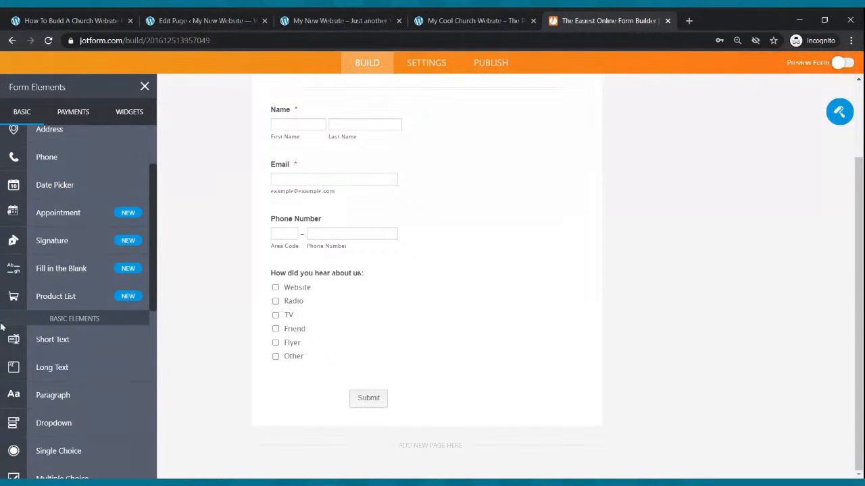
{"action": "scroll", "coordinate": [4, 317], "scroll_direction": "down", "scroll_amount": 2}
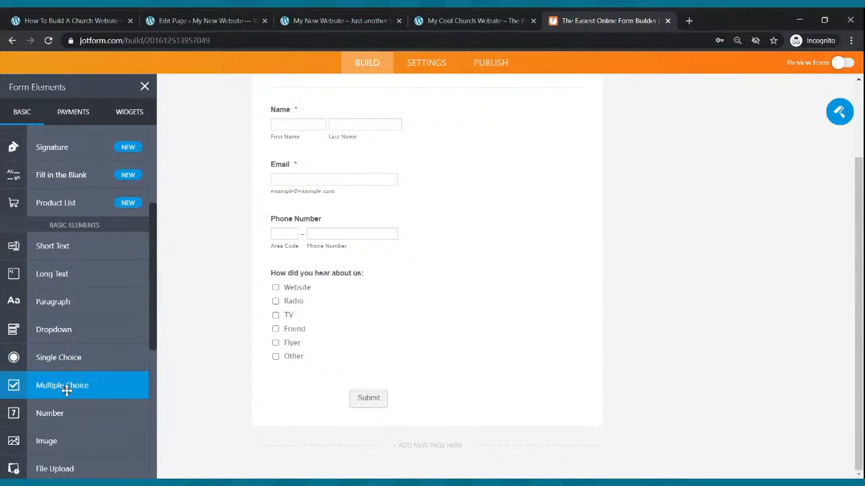
{"action": "left_click_drag", "start_coordinate": [65, 390], "coordinate": [332, 276]}
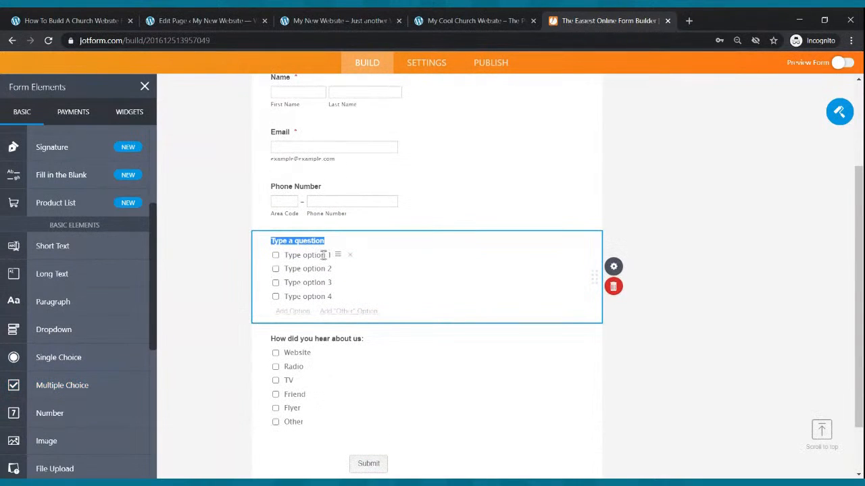
{"action": "type", "text": "How did you hear about us:"}
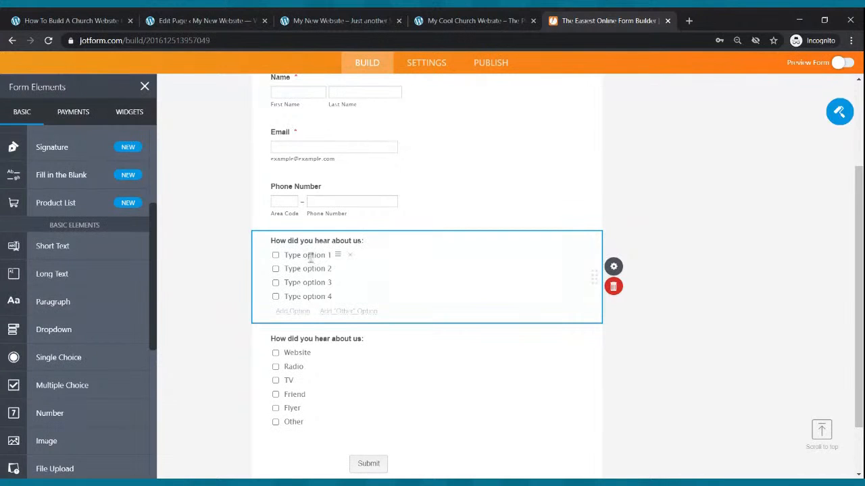
{"action": "left_click", "coordinate": [310, 257]}
{"action": "type", "text": "Fl"}
{"action": "type", "text": "yer"}
{"action": "left_click", "coordinate": [310, 268]}
{"action": "type", "text": "Radio"}
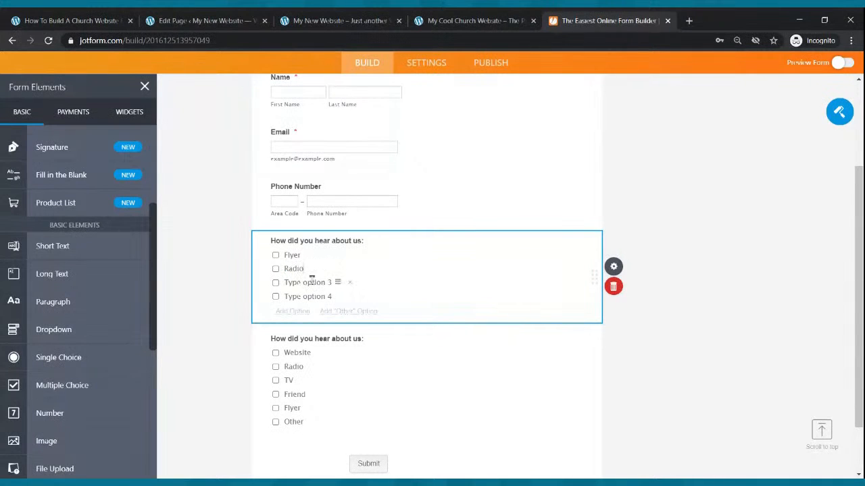
{"action": "left_click", "coordinate": [311, 279]}
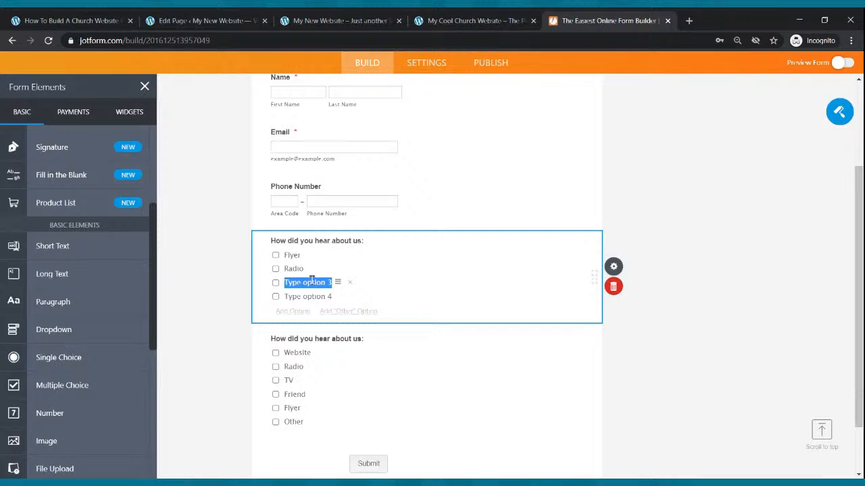
{"action": "type", "text": "Friend"}
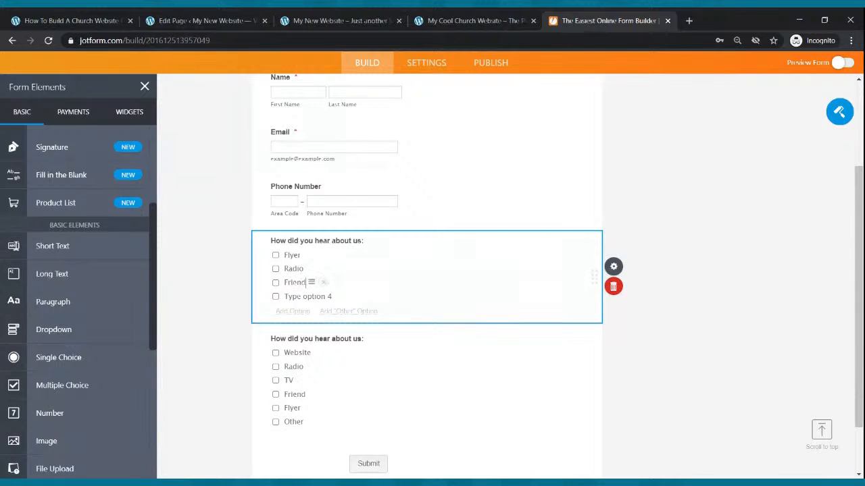
{"action": "left_click", "coordinate": [312, 295]}
{"action": "type", "text": "Other"}
{"action": "scroll", "coordinate": [299, 379], "scroll_direction": "down", "scroll_amount": 2}
{"action": "scroll", "coordinate": [297, 377], "scroll_direction": "up", "scroll_amount": 2}
{"action": "scroll", "coordinate": [368, 398], "scroll_direction": "up", "scroll_amount": 3}
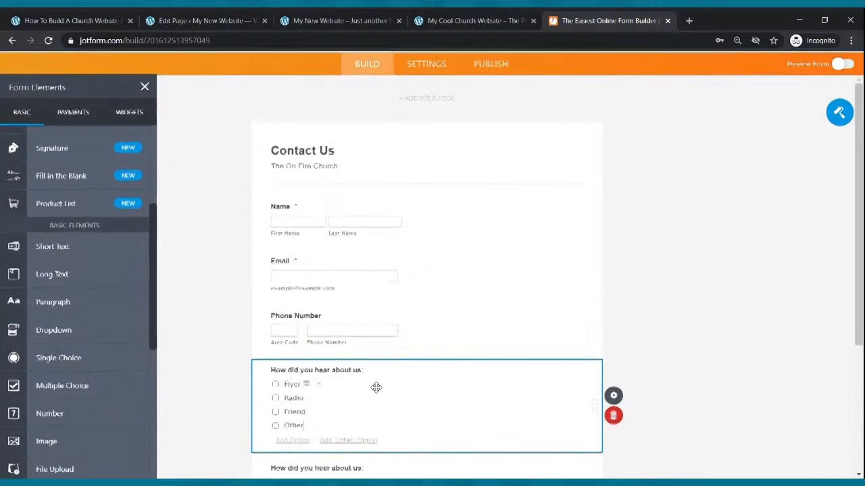
{"action": "scroll", "coordinate": [434, 364], "scroll_direction": "down", "scroll_amount": 4}
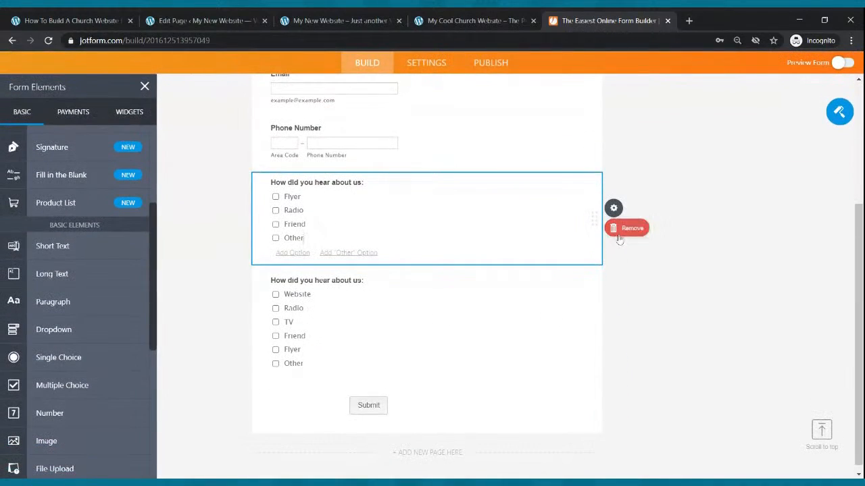
{"action": "left_click", "coordinate": [614, 227]}
{"action": "scroll", "coordinate": [399, 304], "scroll_direction": "up", "scroll_amount": 3}
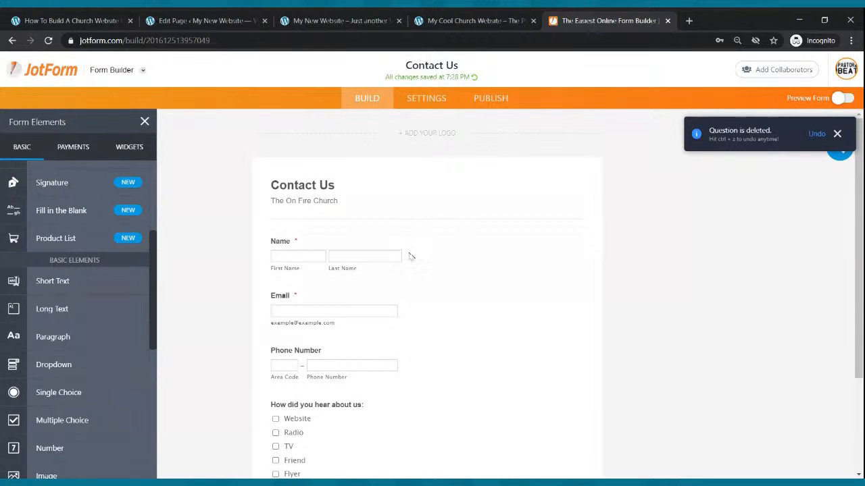
{"action": "scroll", "coordinate": [412, 237], "scroll_direction": "down", "scroll_amount": 2}
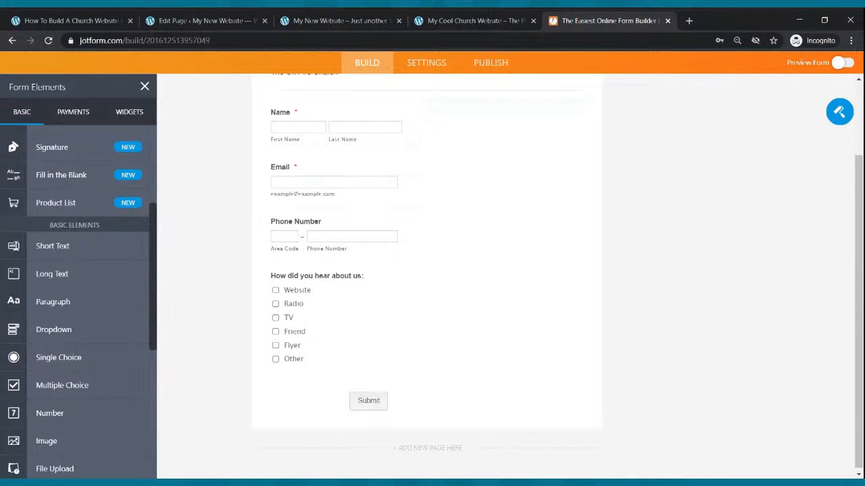
{"action": "scroll", "coordinate": [383, 223], "scroll_direction": "up", "scroll_amount": 2}
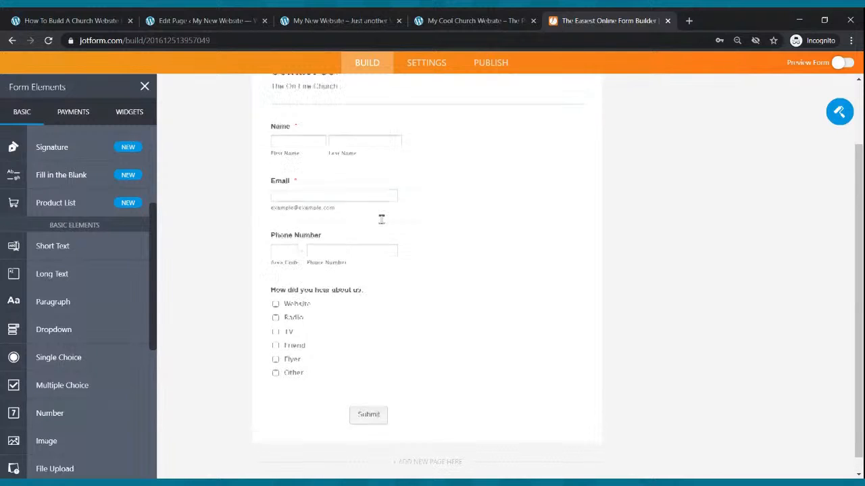
{"action": "scroll", "coordinate": [382, 223], "scroll_direction": "down", "scroll_amount": 2}
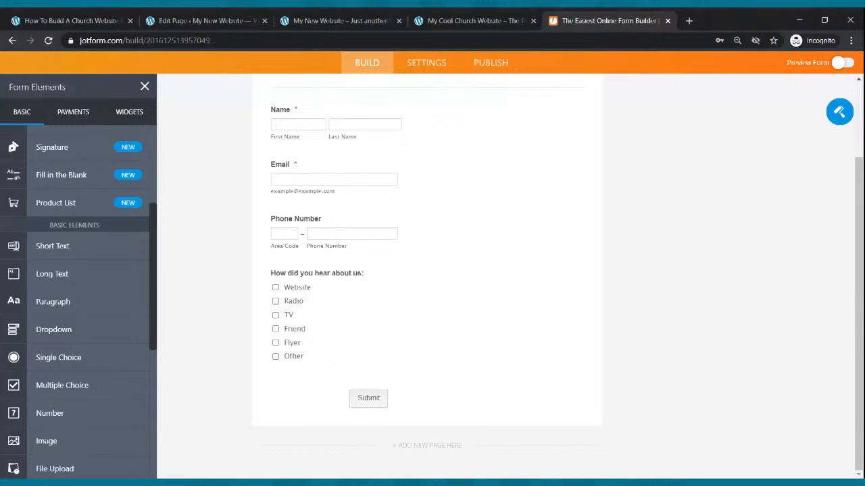
{"action": "scroll", "coordinate": [338, 314], "scroll_direction": "up", "scroll_amount": 3}
- Copy the JotForm embed code and add a Custom HTML block to the WordPress Contact Us page
{"action": "left_click", "coordinate": [485, 107]}
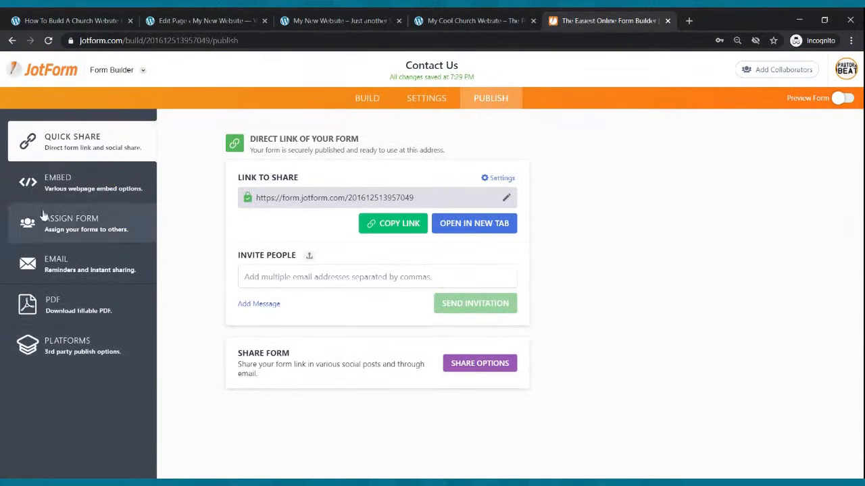
{"action": "left_click", "coordinate": [52, 193]}
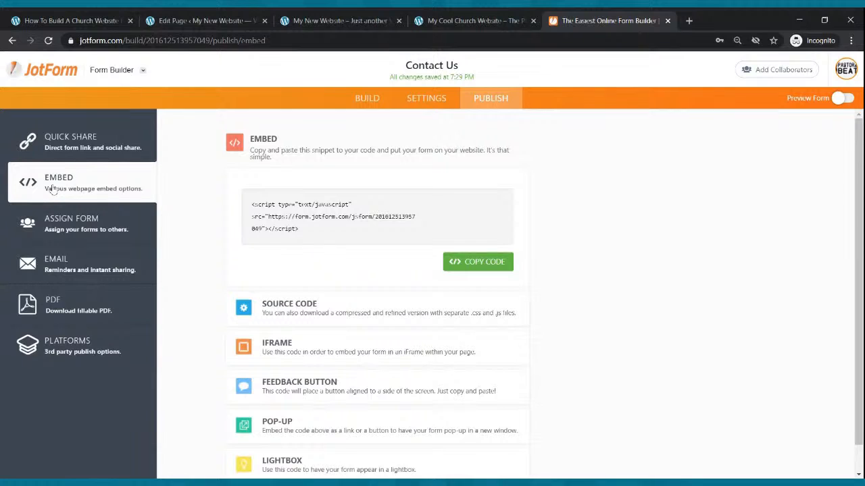
{"action": "left_click", "coordinate": [473, 262]}
{"action": "left_click", "coordinate": [201, 21]}
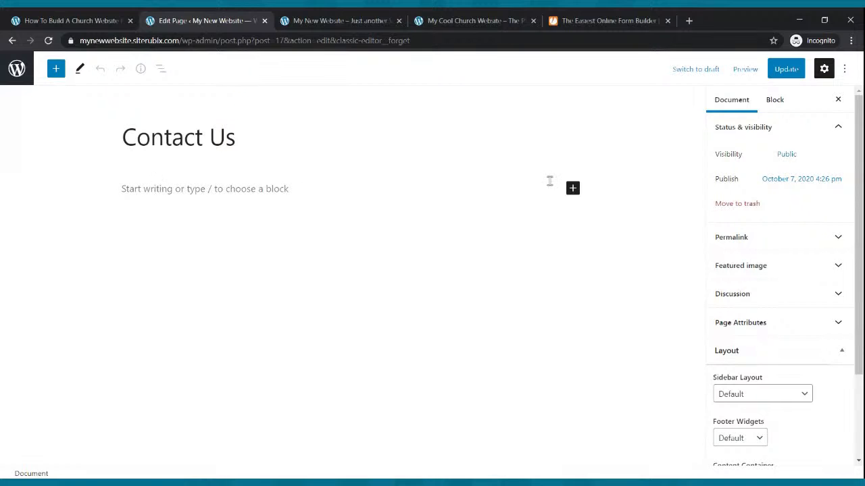
{"action": "left_click", "coordinate": [572, 189]}
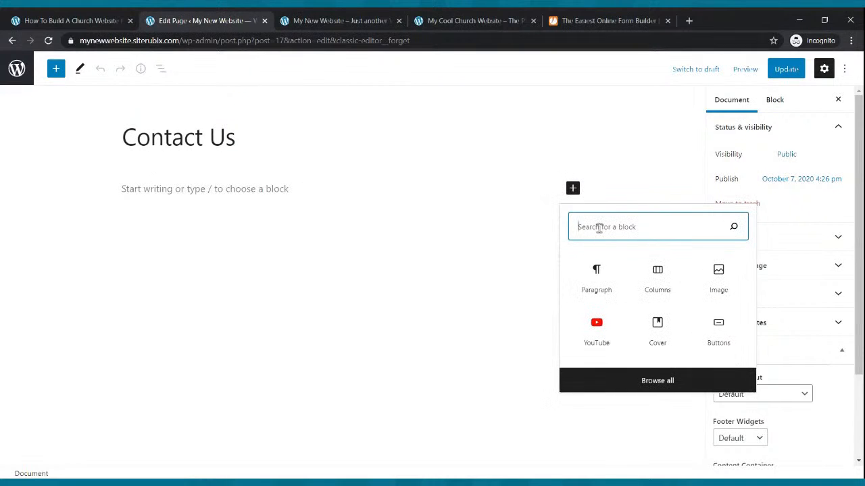
{"action": "type", "text": "html"}
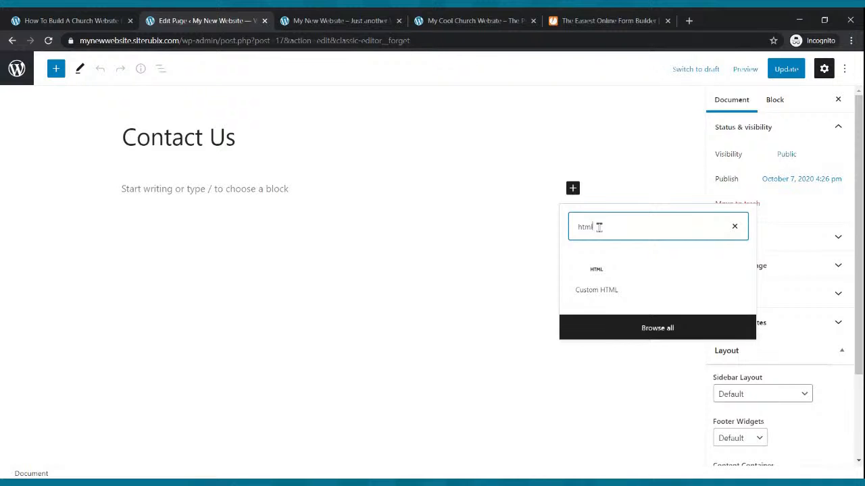
{"action": "left_click", "coordinate": [596, 286]}
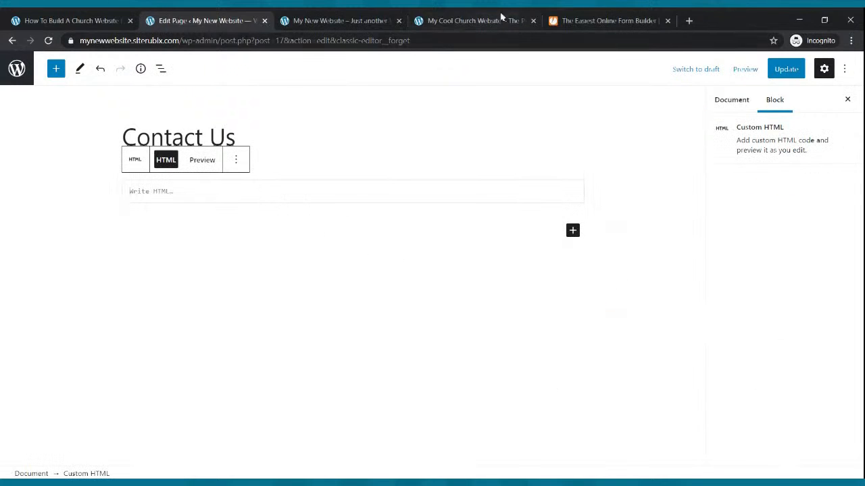
- Paste the embed code into the HTML block, update the page, and open the live Contact Us page
{"action": "left_click", "coordinate": [573, 21]}
{"action": "left_click", "coordinate": [478, 263]}
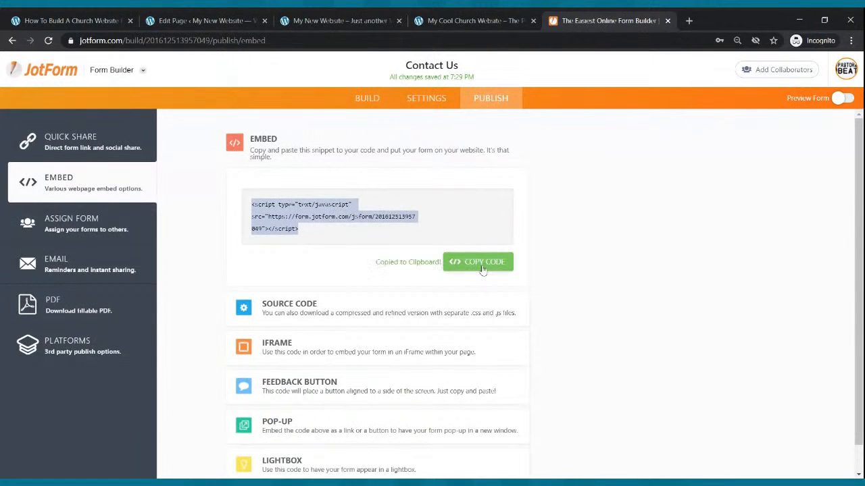
{"action": "left_click", "coordinate": [199, 20]}
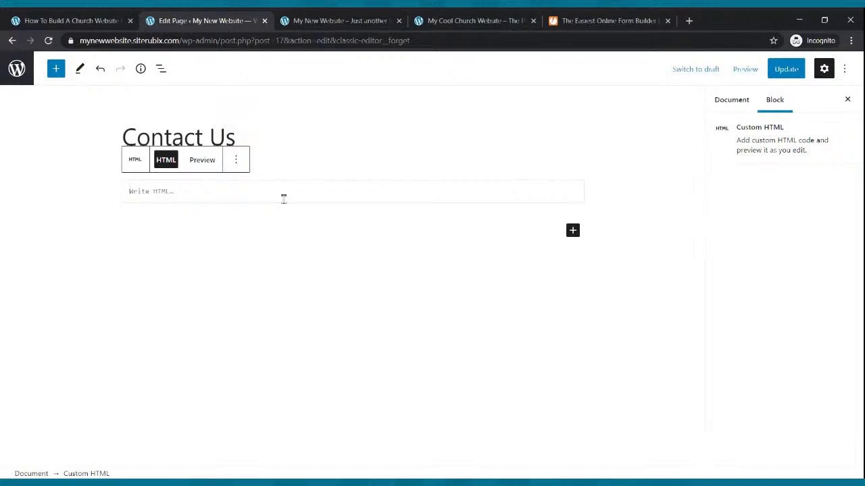
{"action": "key", "text": "ctrl+v"}
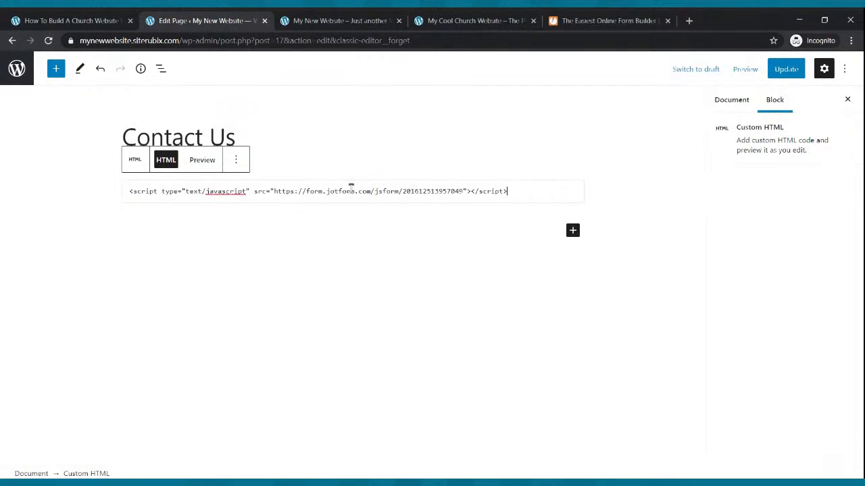
{"action": "left_click", "coordinate": [780, 73]}
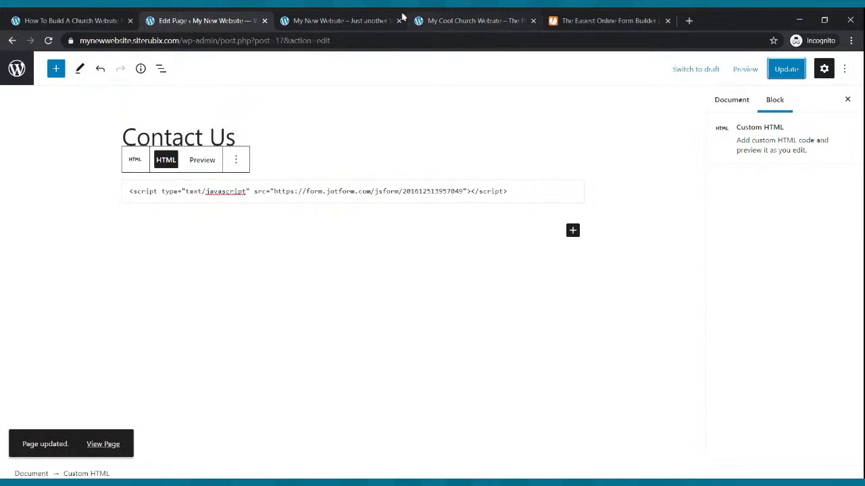
{"action": "left_click", "coordinate": [365, 20]}
{"action": "left_click", "coordinate": [409, 95]}
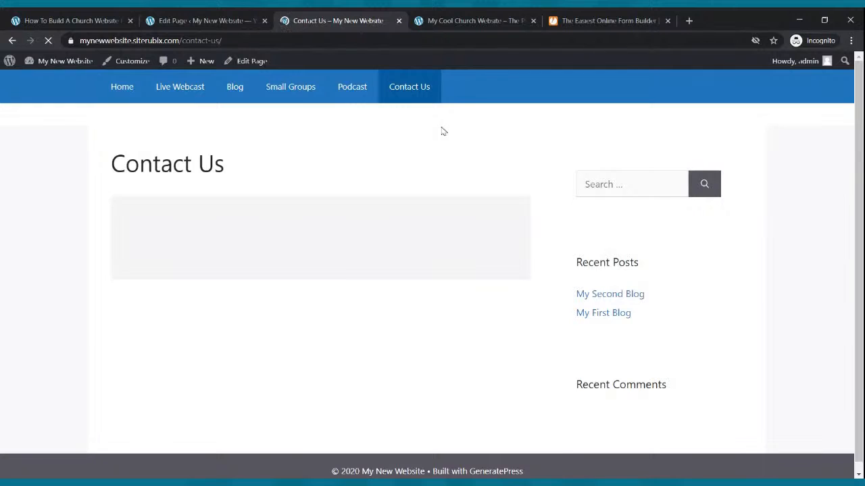
- Scroll through the embedded form on the live Contact Us page, check the homepage, and return to the editor
{"action": "scroll", "coordinate": [442, 131], "scroll_direction": "down", "scroll_amount": 3}
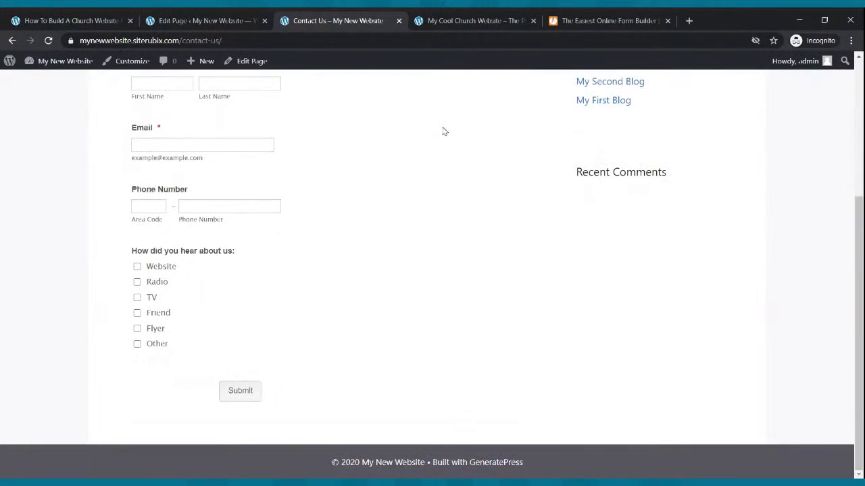
{"action": "scroll", "coordinate": [442, 131], "scroll_direction": "up", "scroll_amount": 3}
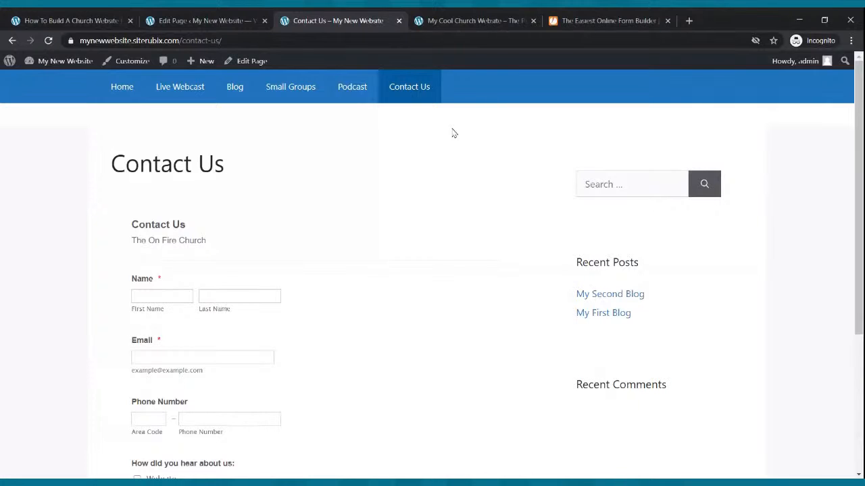
{"action": "scroll", "coordinate": [455, 137], "scroll_direction": "down", "scroll_amount": 3}
{"action": "scroll", "coordinate": [455, 139], "scroll_direction": "up", "scroll_amount": 3}
{"action": "scroll", "coordinate": [455, 140], "scroll_direction": "down", "scroll_amount": 2}
{"action": "scroll", "coordinate": [455, 141], "scroll_direction": "up", "scroll_amount": 2}
{"action": "left_click", "coordinate": [136, 96]}
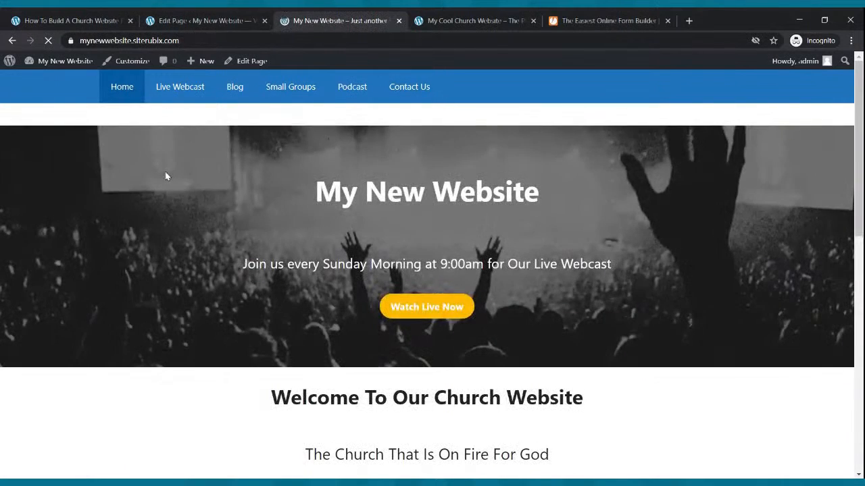
{"action": "scroll", "coordinate": [166, 174], "scroll_direction": "down", "scroll_amount": 10}
{"action": "scroll", "coordinate": [168, 170], "scroll_direction": "up", "scroll_amount": 10}
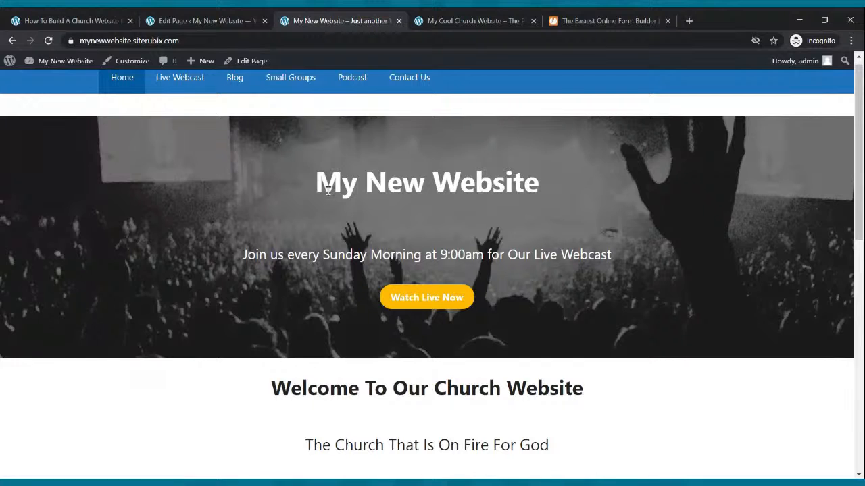
{"action": "left_click", "coordinate": [207, 21]}
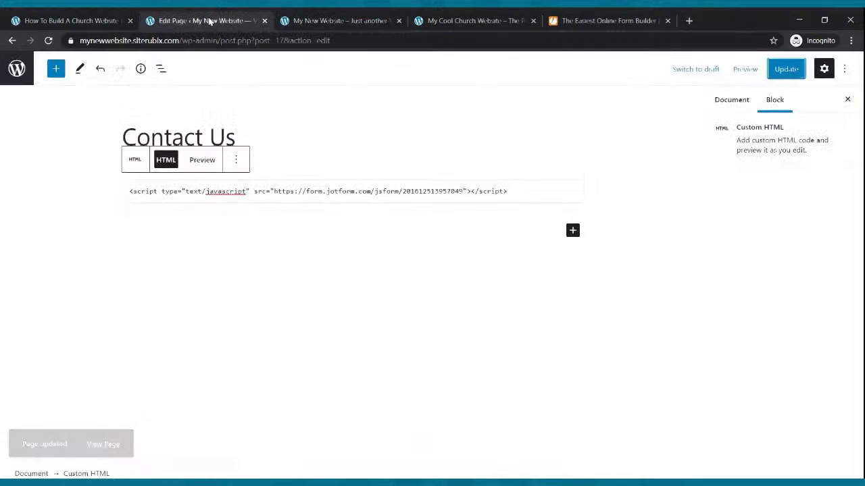
- Open the Home page in the editor, select Watch Live Now, and copy the Live Webcast address
{"action": "left_click", "coordinate": [13, 41]}
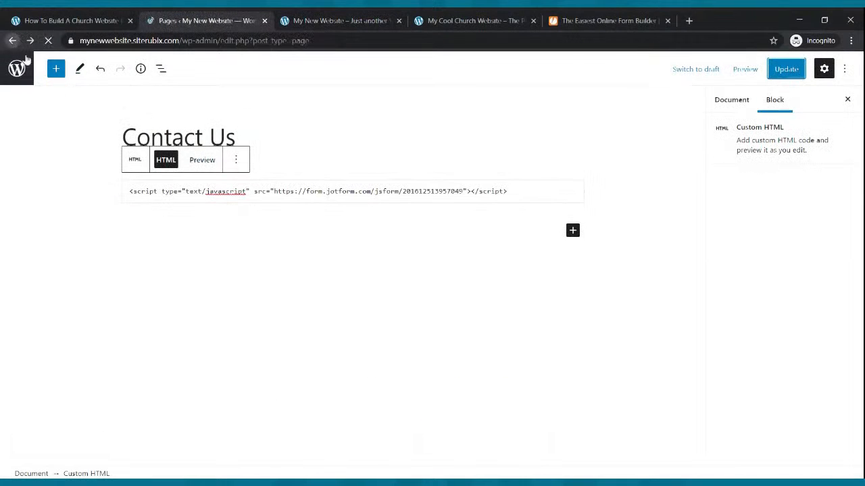
{"action": "left_click", "coordinate": [164, 254]}
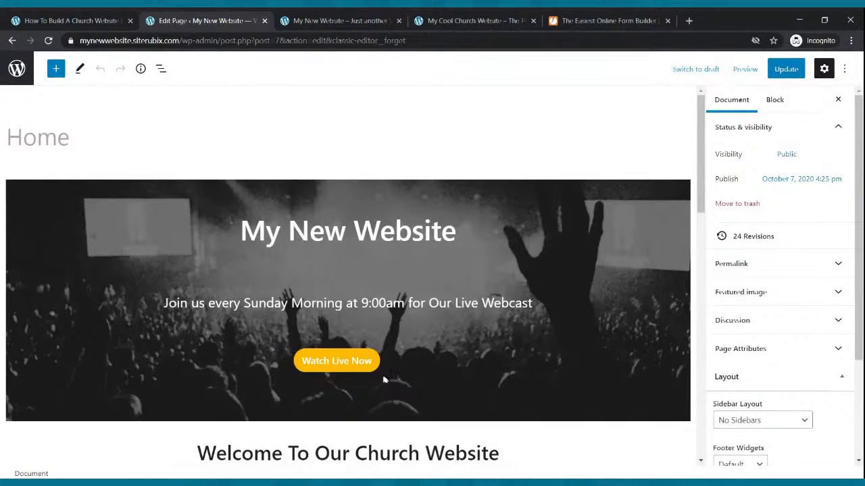
{"action": "left_click", "coordinate": [372, 375]}
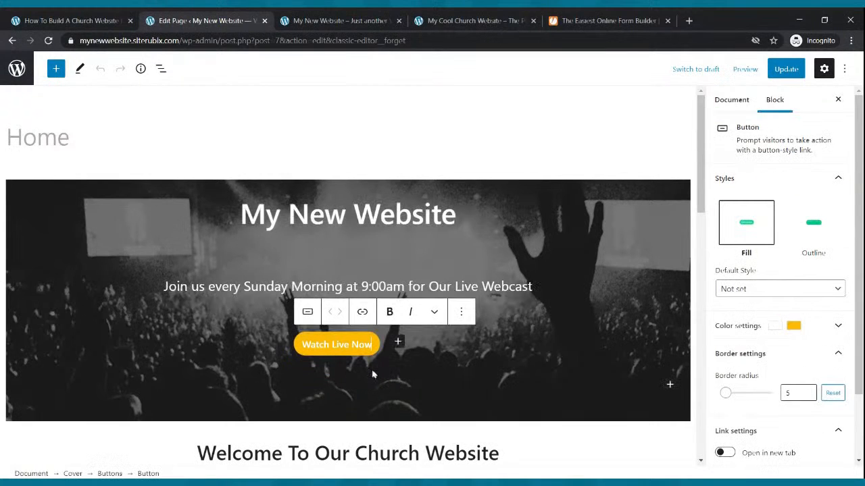
{"action": "left_click", "coordinate": [324, 22]}
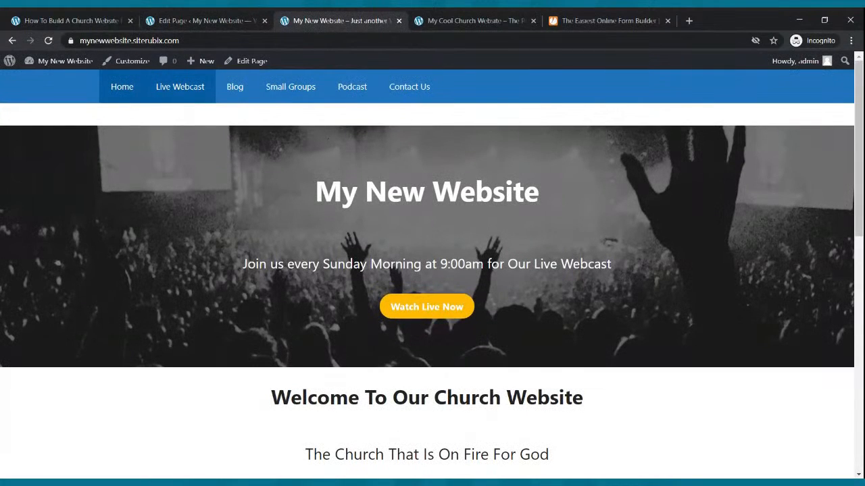
{"action": "left_click", "coordinate": [189, 92]}
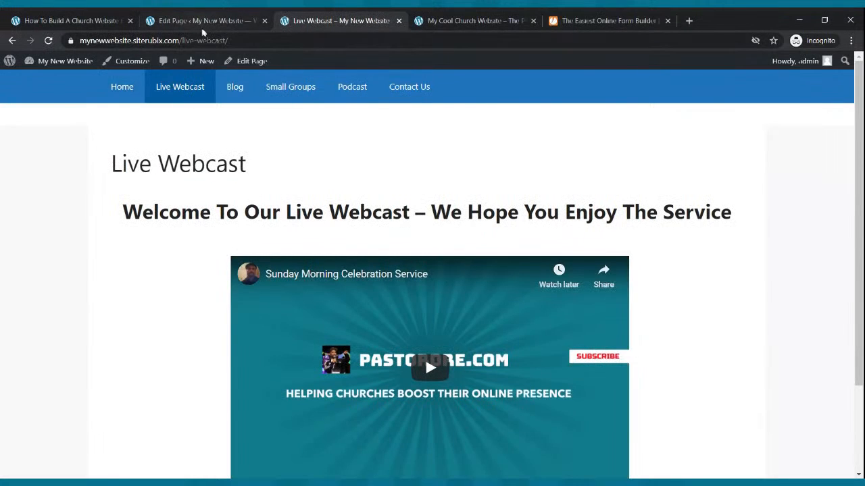
- Link Watch Live Now to the Live Webcast URL and update the Home page
{"action": "left_click", "coordinate": [203, 20]}
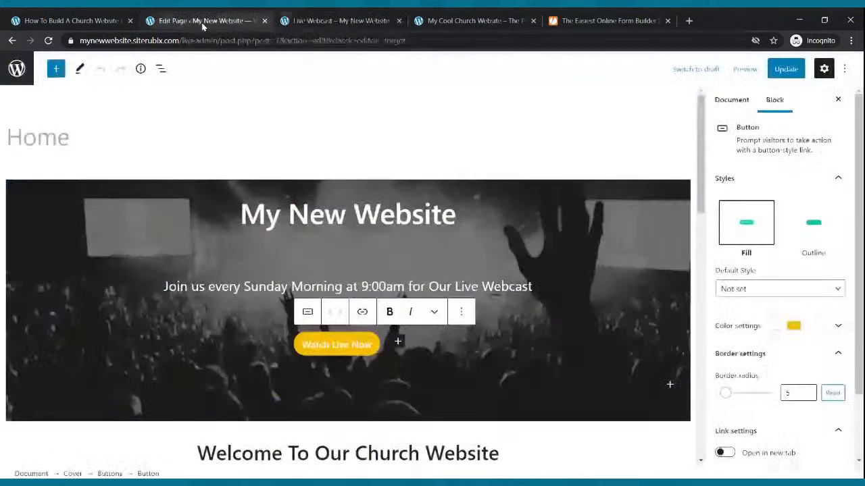
{"action": "left_click", "coordinate": [360, 312]}
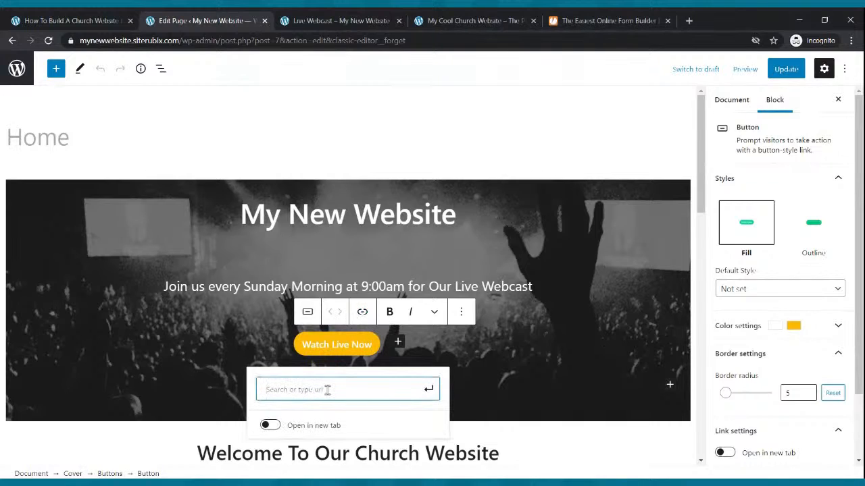
{"action": "key", "text": "ctrl+v"}
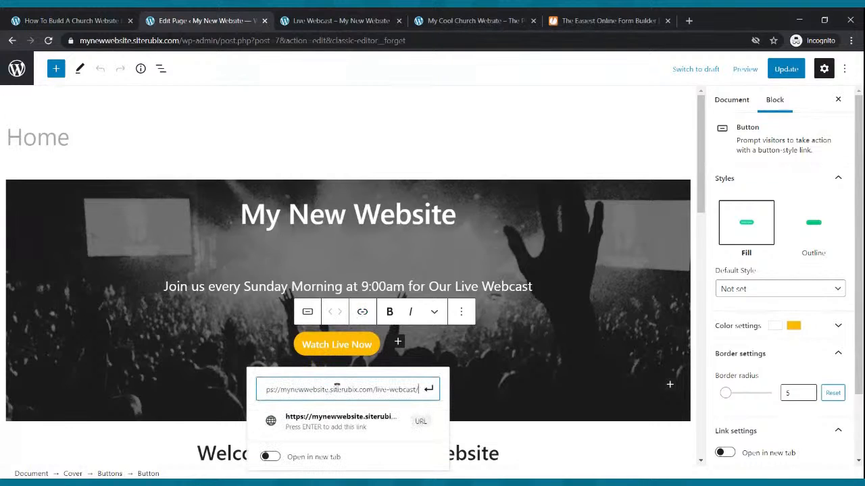
{"action": "left_click", "coordinate": [429, 389]}
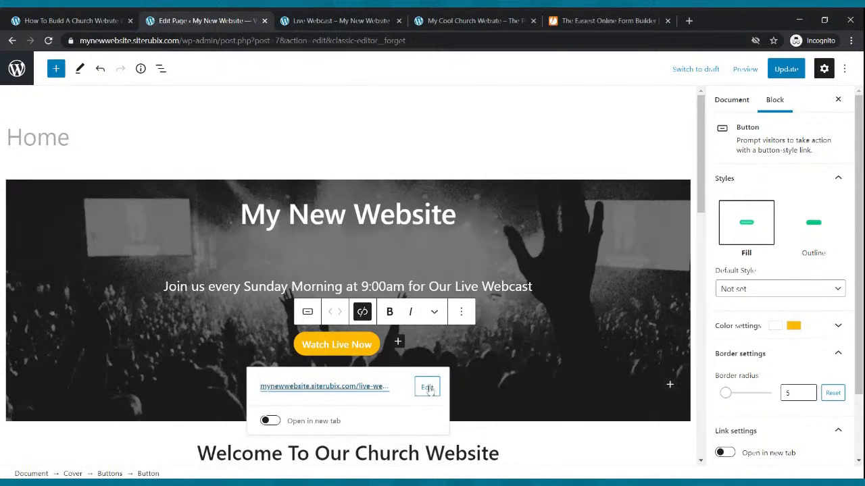
{"action": "left_click", "coordinate": [777, 70]}
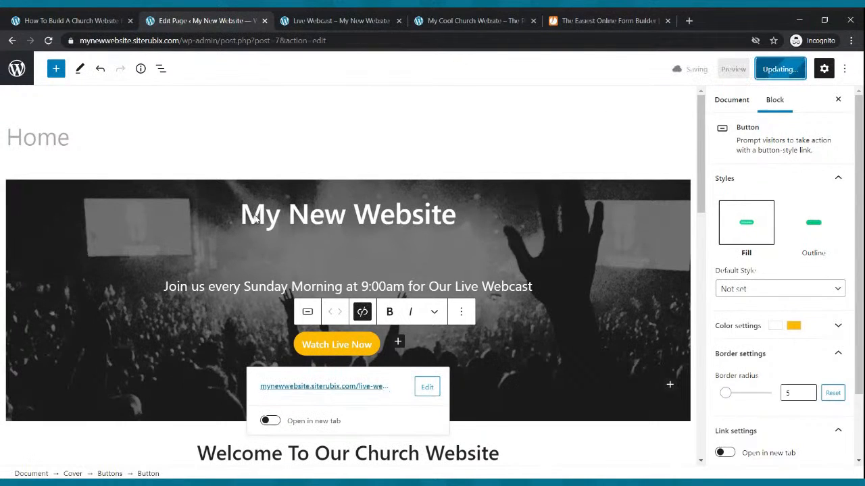
{"action": "left_click", "coordinate": [301, 25]}
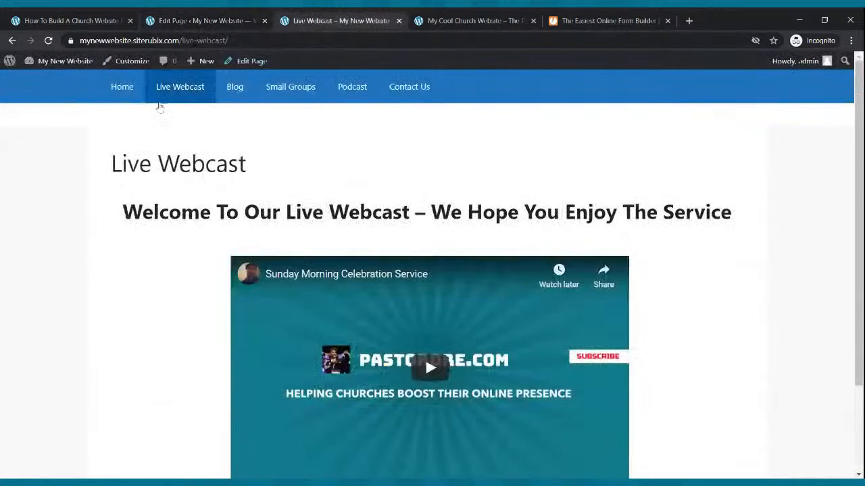
- Confirm the homepage's Watch Live Now button opens the Live Webcast page
{"action": "left_click", "coordinate": [133, 89]}
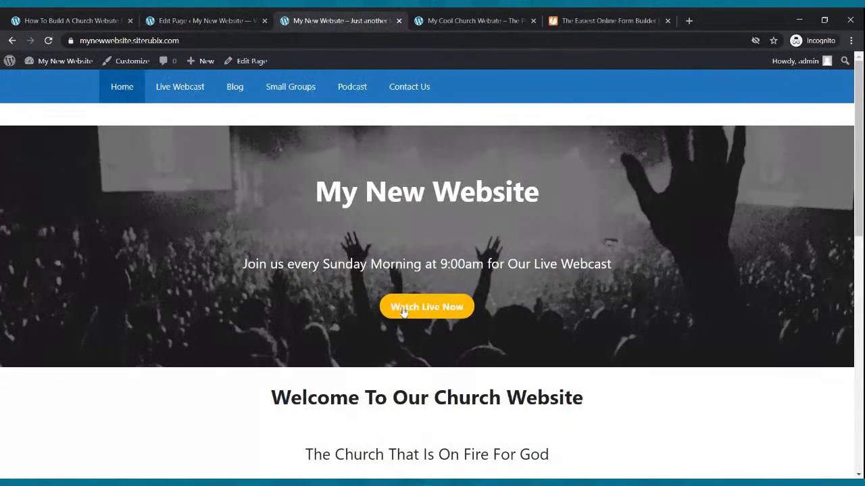
{"action": "left_click", "coordinate": [424, 312]}
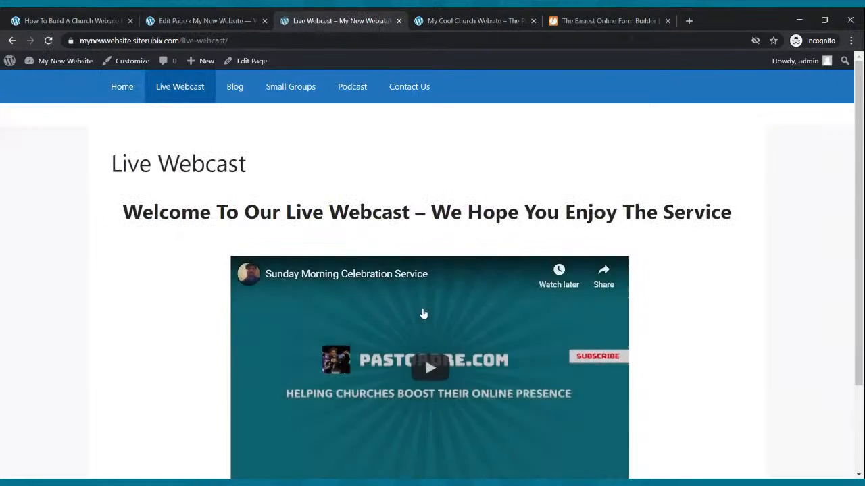
{"action": "scroll", "coordinate": [424, 313], "scroll_direction": "down", "scroll_amount": 2}
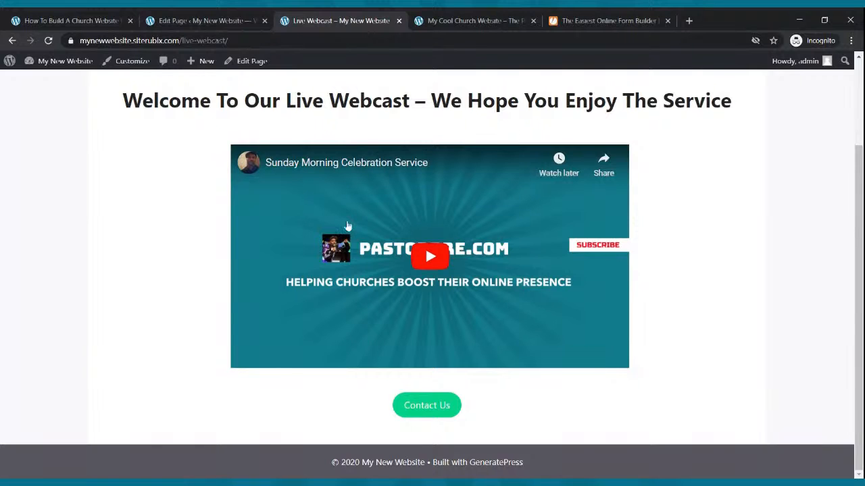
{"action": "scroll", "coordinate": [345, 225], "scroll_direction": "up", "scroll_amount": 2}
- Visit Home, Live Webcast, Blog, Small Groups, Podcast and Contact Us, ending on the homepage
{"action": "left_click", "coordinate": [124, 88]}
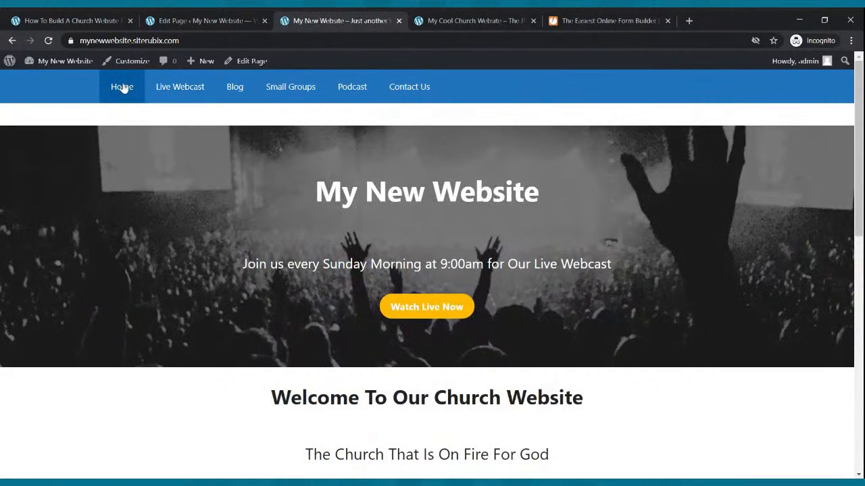
{"action": "left_click", "coordinate": [162, 88]}
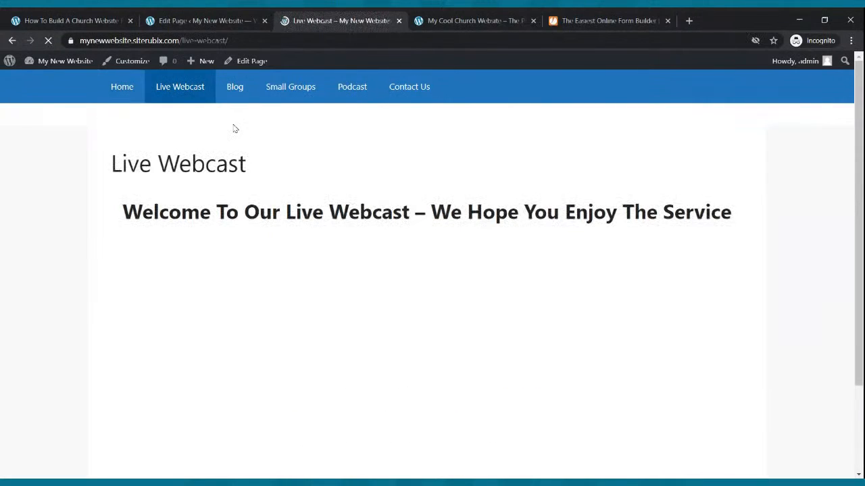
{"action": "left_click", "coordinate": [233, 91]}
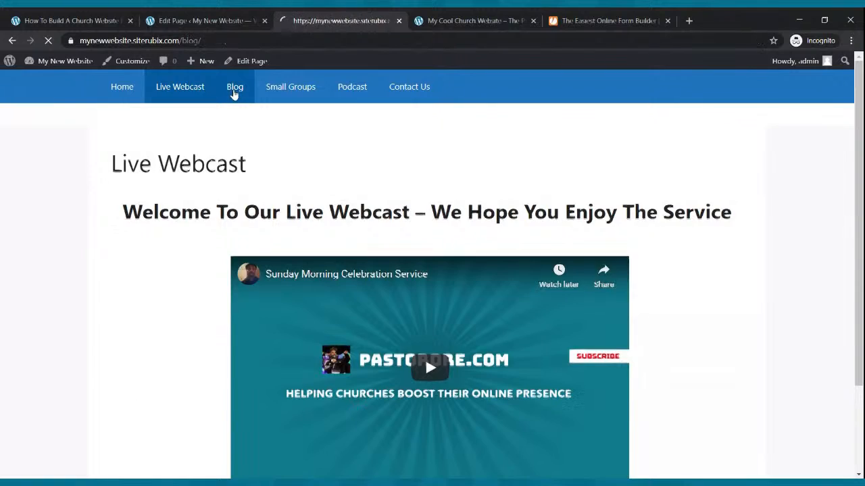
{"action": "left_click", "coordinate": [300, 95]}
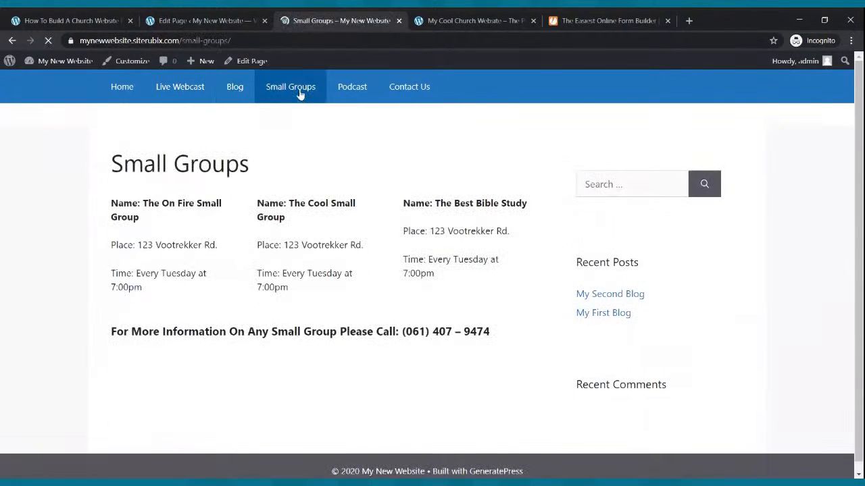
{"action": "left_click", "coordinate": [343, 93]}
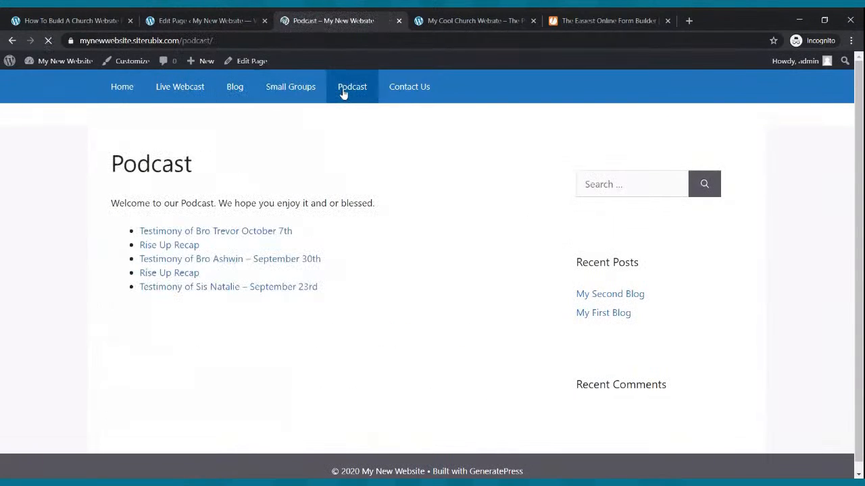
{"action": "left_click", "coordinate": [405, 89]}
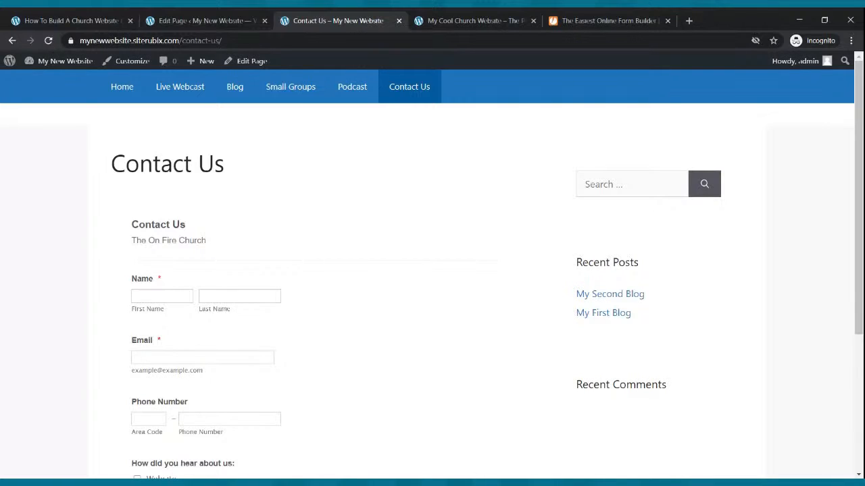
{"action": "left_click", "coordinate": [135, 90]}
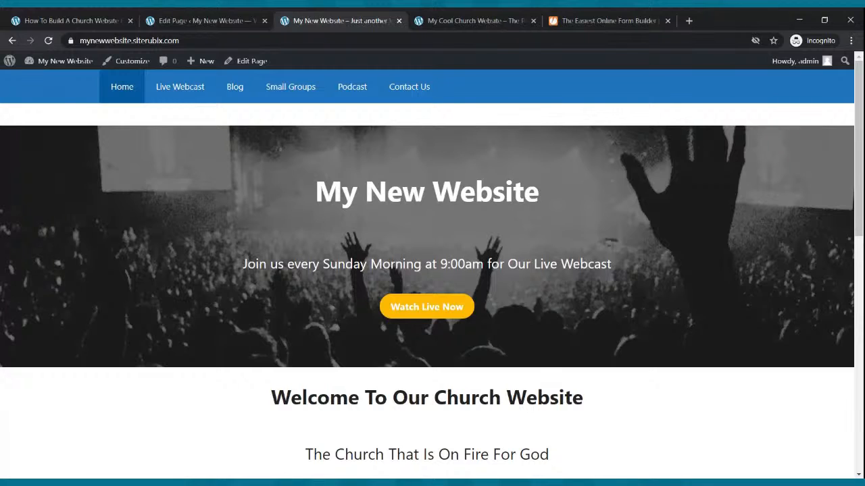
- Close the JotForm tab and look over the My Cool Church Website tab
{"action": "left_click", "coordinate": [667, 22]}
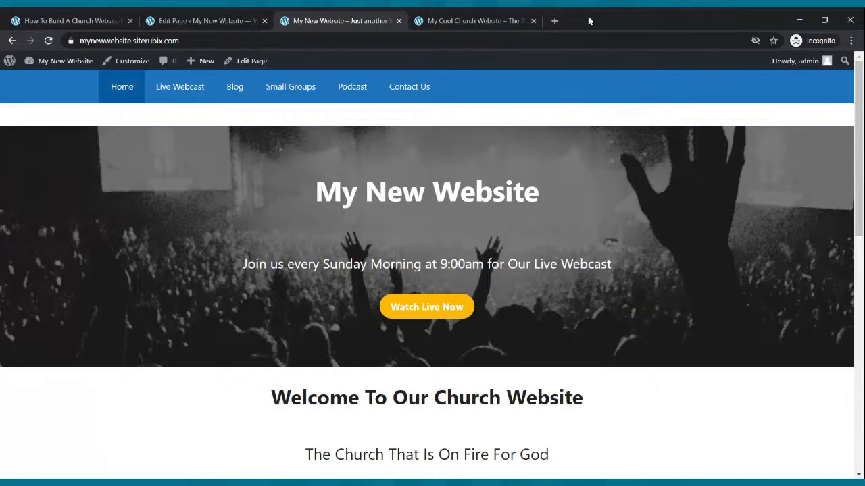
{"action": "left_click", "coordinate": [514, 26]}
{"action": "scroll", "coordinate": [521, 175], "scroll_direction": "up", "scroll_amount": 10}
{"action": "scroll", "coordinate": [519, 170], "scroll_direction": "up", "scroll_amount": 3}
{"action": "scroll", "coordinate": [520, 170], "scroll_direction": "down", "scroll_amount": 4}
- Return to the My New Website homepage, scroll it, and open the Live Webcast page
{"action": "left_click", "coordinate": [340, 21]}
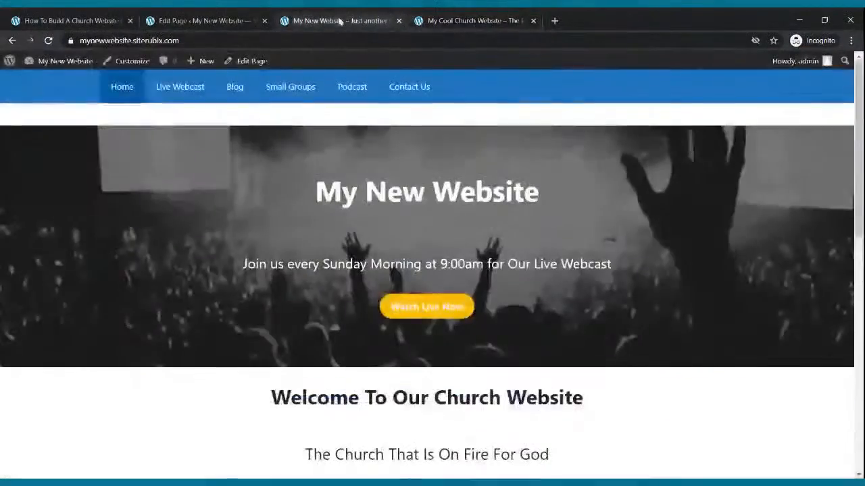
{"action": "scroll", "coordinate": [369, 178], "scroll_direction": "down", "scroll_amount": 7}
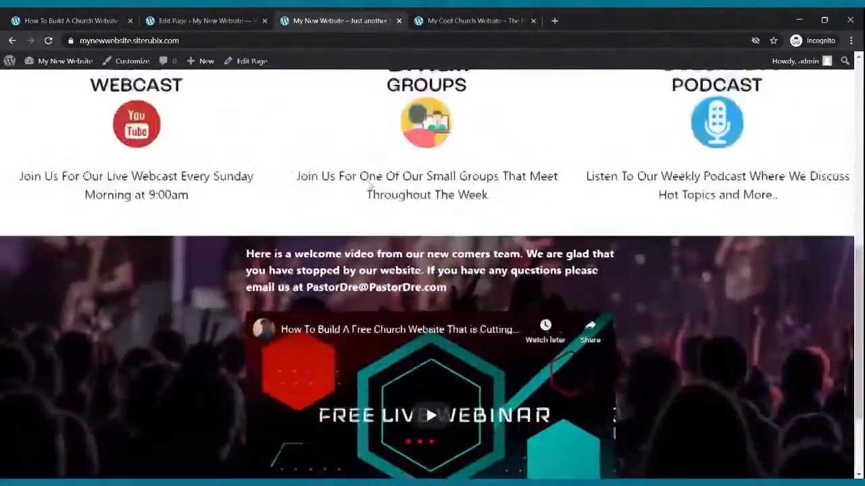
{"action": "scroll", "coordinate": [369, 178], "scroll_direction": "up", "scroll_amount": 7}
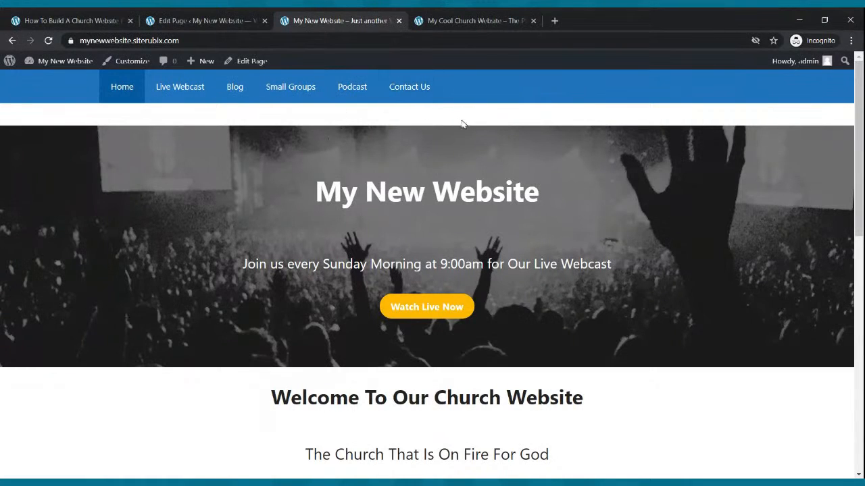
{"action": "left_click", "coordinate": [191, 90]}
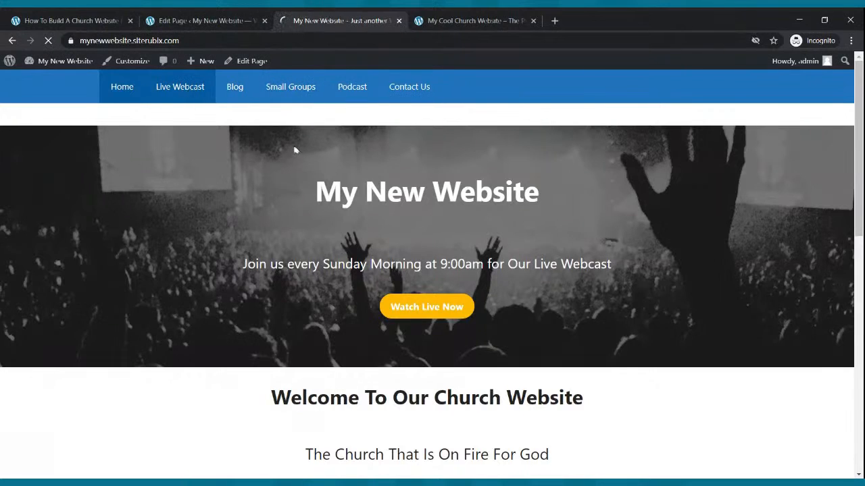
- Go to the Live Webcast page and view its embedded Sunday Morning Celebration Service video
{"action": "scroll", "coordinate": [338, 237], "scroll_direction": "down", "scroll_amount": 2}
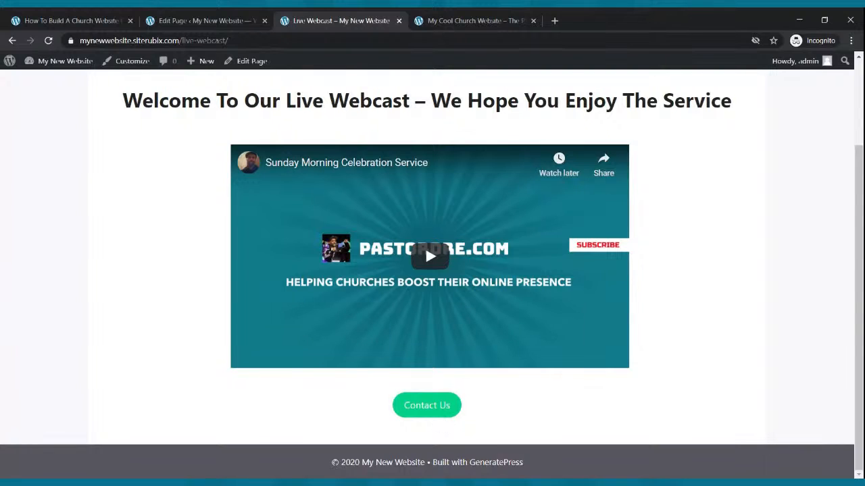
{"action": "scroll", "coordinate": [446, 416], "scroll_direction": "up", "scroll_amount": 2}
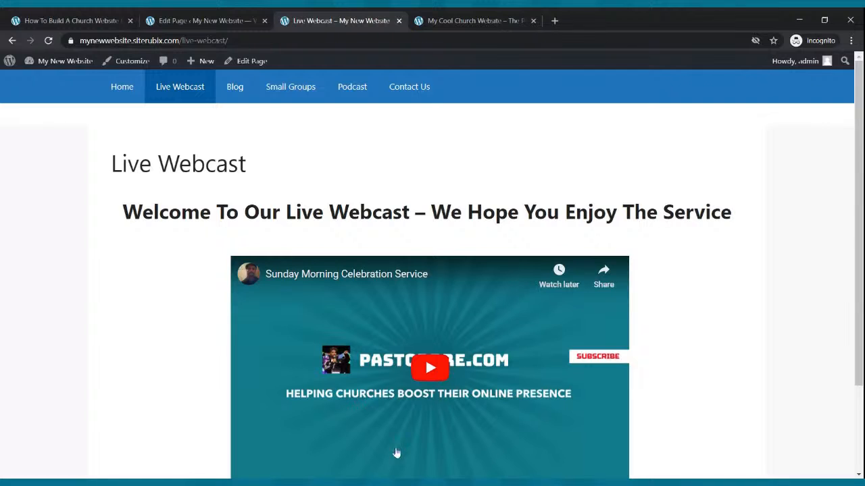
{"action": "left_click", "coordinate": [156, 483]}
{"action": "left_click", "coordinate": [110, 459]}
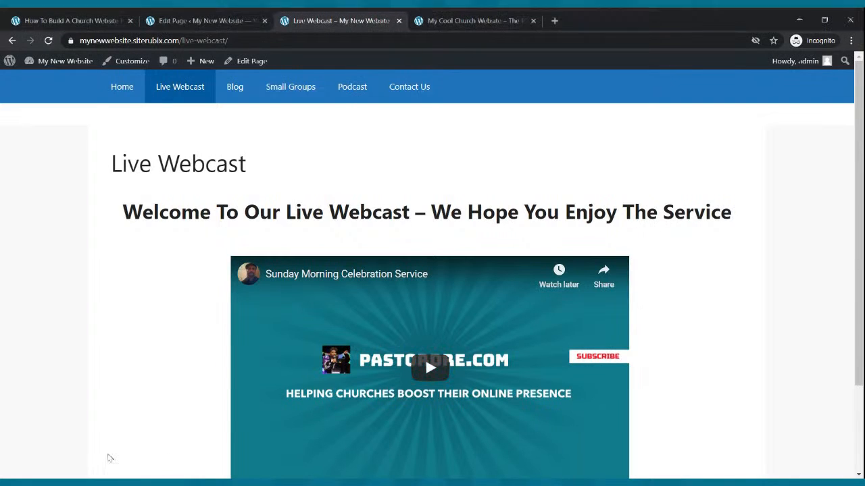